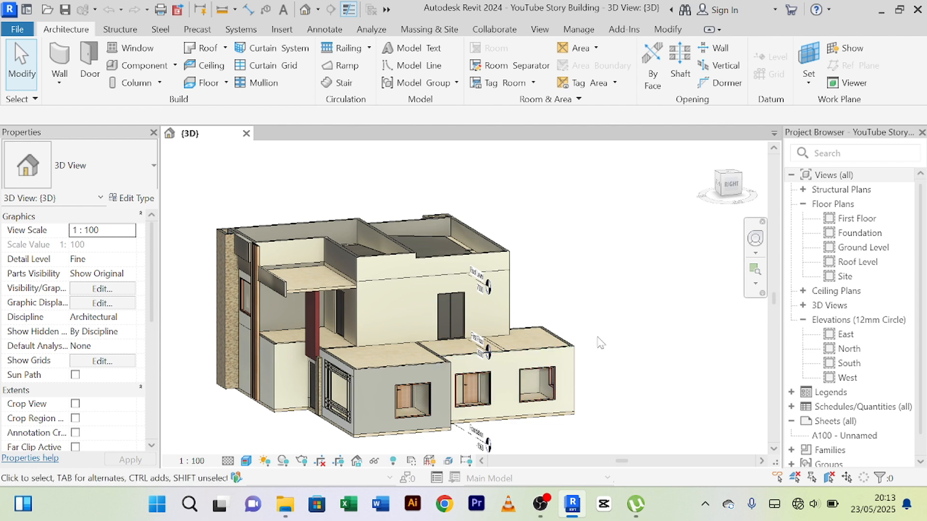
Examine the house model from the front and the side, including the upper-floor wall and the roof terrace below it.
scroll(598, 332, up, 2)
scroll(598, 332, down, 2)
shift+middle_drag(583, 360, 548, 375)
scroll(507, 338, up, 3)
scroll(389, 291, down, 3)
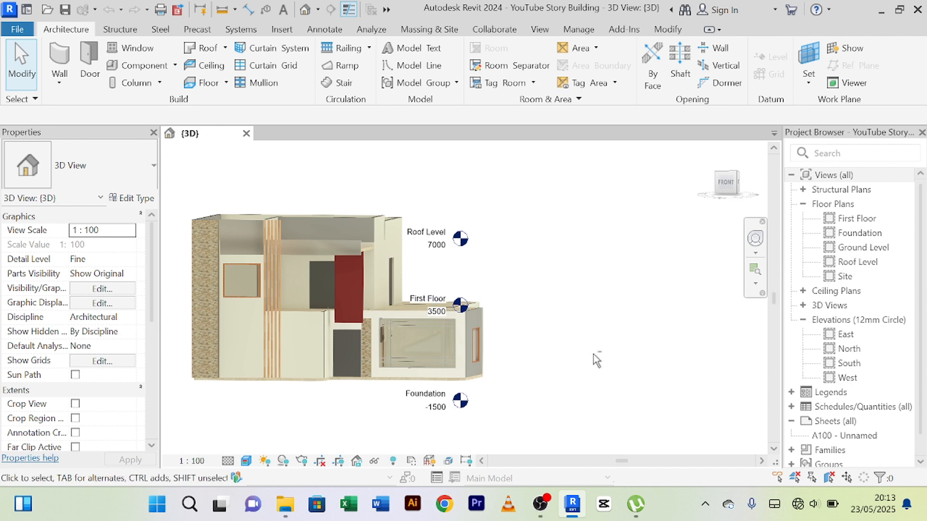
shift+middle_drag(593, 355, 505, 384)
scroll(568, 362, down, 1)
scroll(513, 406, up, 2)
mouse_move(557, 401)
shift+middle_down()
mouse_move(633, 426)
mouse_move(648, 385)
mouse_move(584, 380)
mouse_move(625, 386)
mouse_move(617, 389)
shift+middle_up()
scroll(618, 388, up, 2)
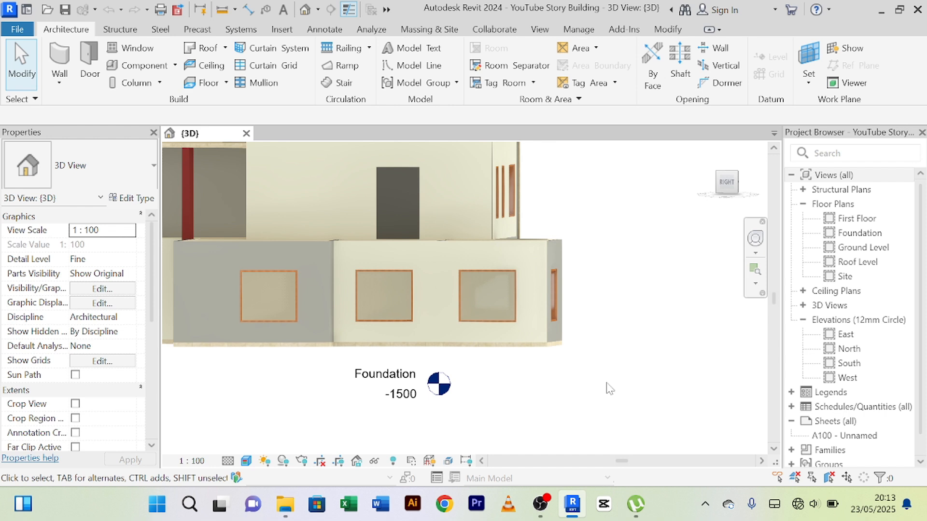
scroll(609, 388, down, 2)
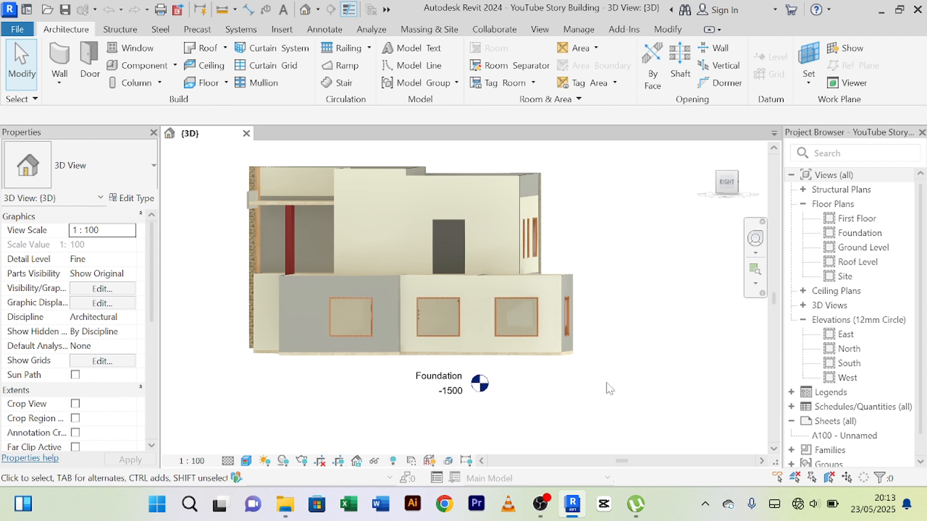
shift+middle_drag(609, 388, 654, 425)
scroll(646, 365, up, 3)
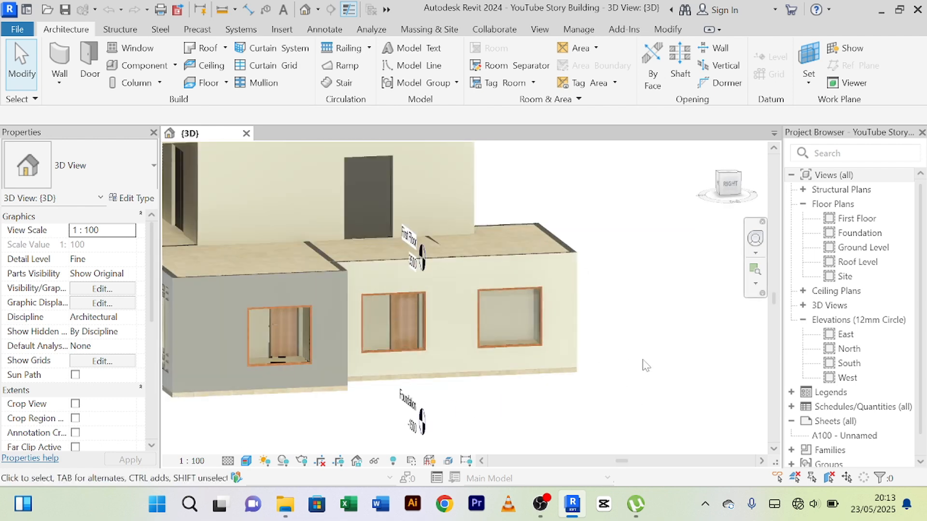
mouse_move(645, 365)
shift+middle_down()
mouse_move(615, 360)
mouse_move(681, 378)
mouse_move(672, 371)
shift+middle_up()
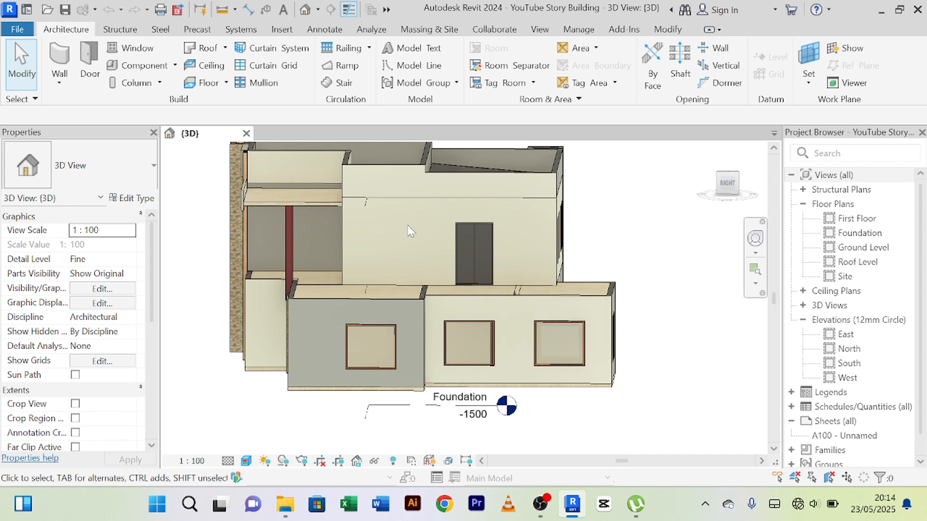
Start an in-place component in the Generic Models category, keeping the suggested name Generic Models 6.
click(175, 66)
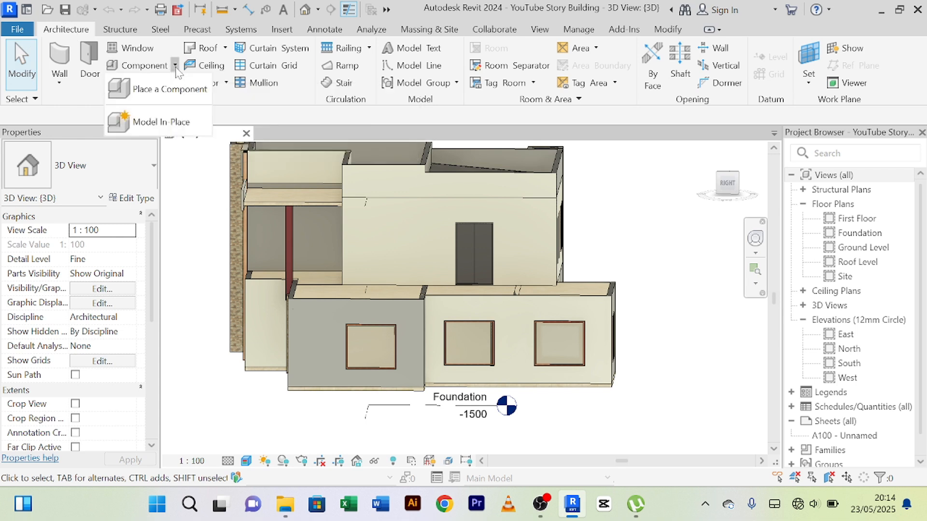
click(148, 123)
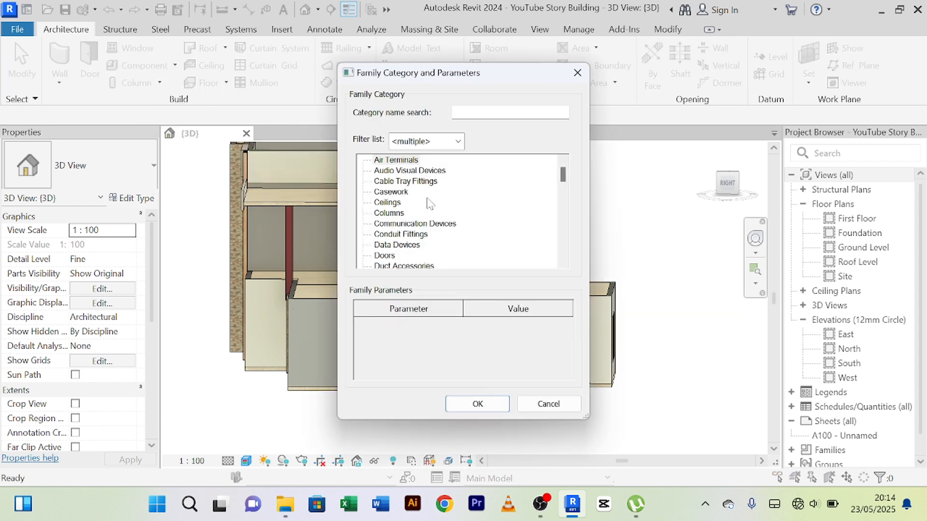
click(397, 195)
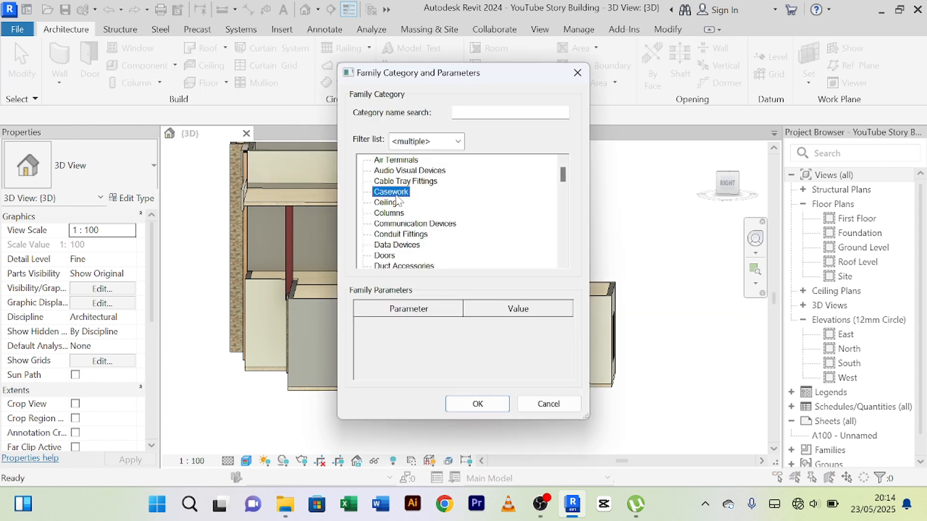
key(g)
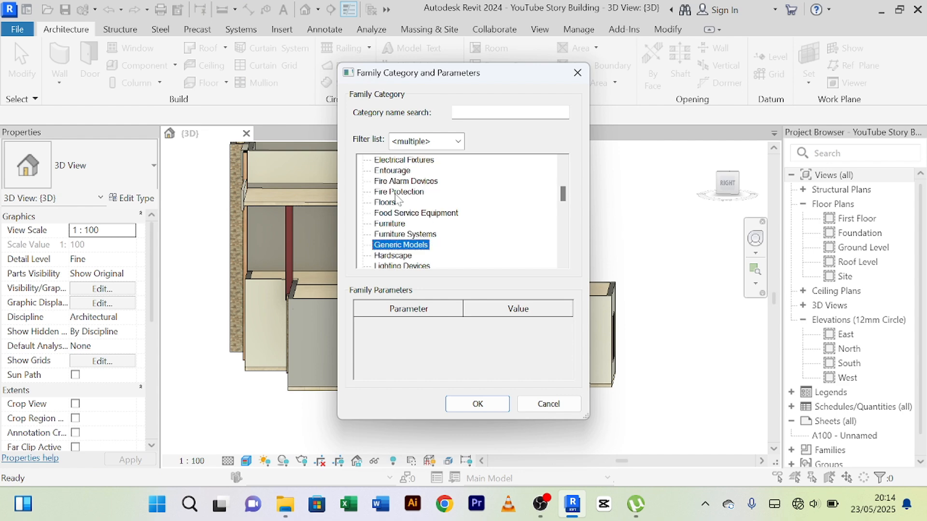
click(477, 403)
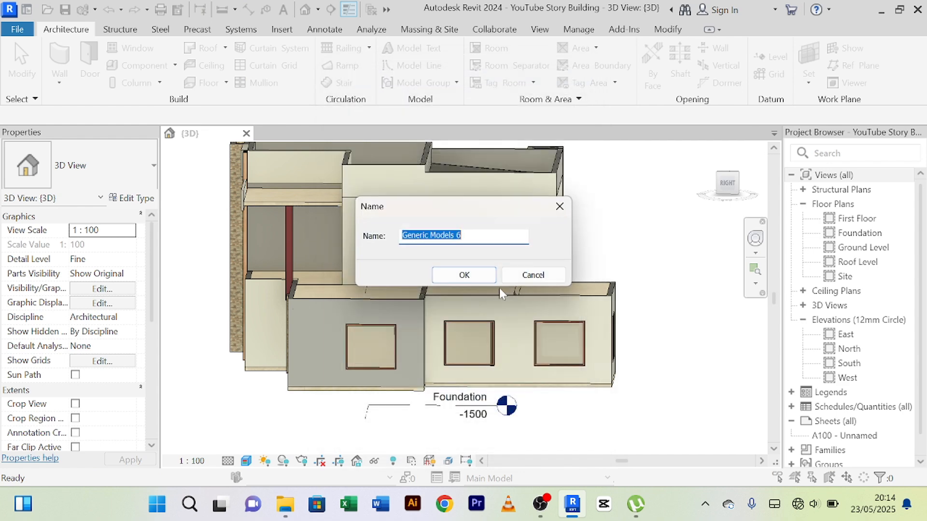
click(464, 273)
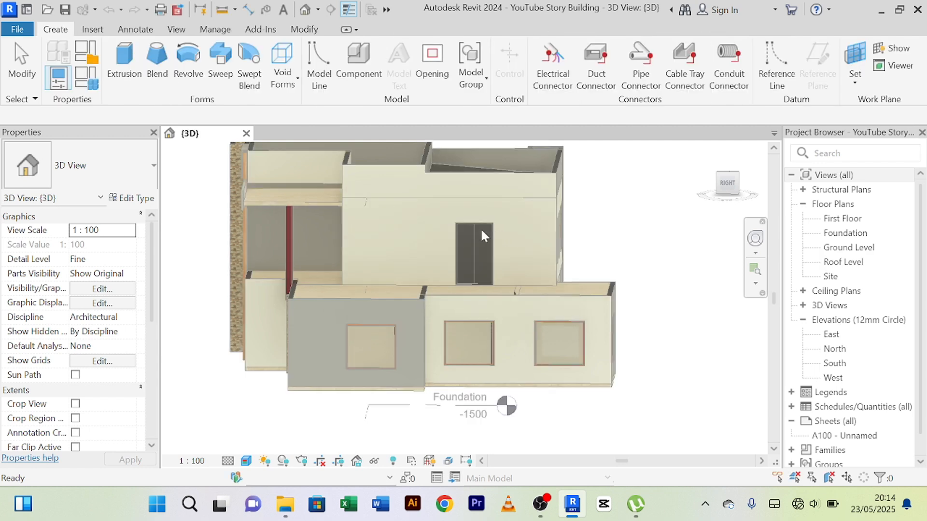
Start an extrusion and set its work plane to the face of the upper-floor side wall above the door.
click(124, 67)
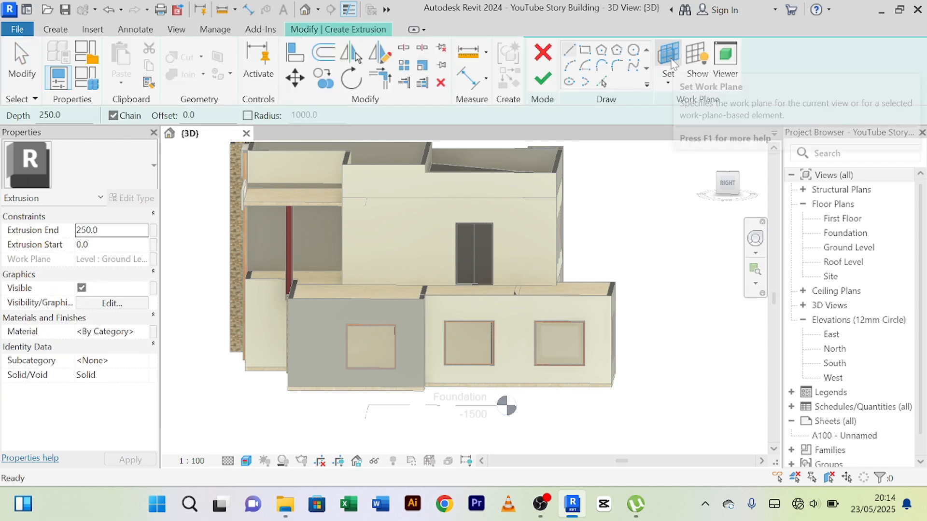
click(669, 56)
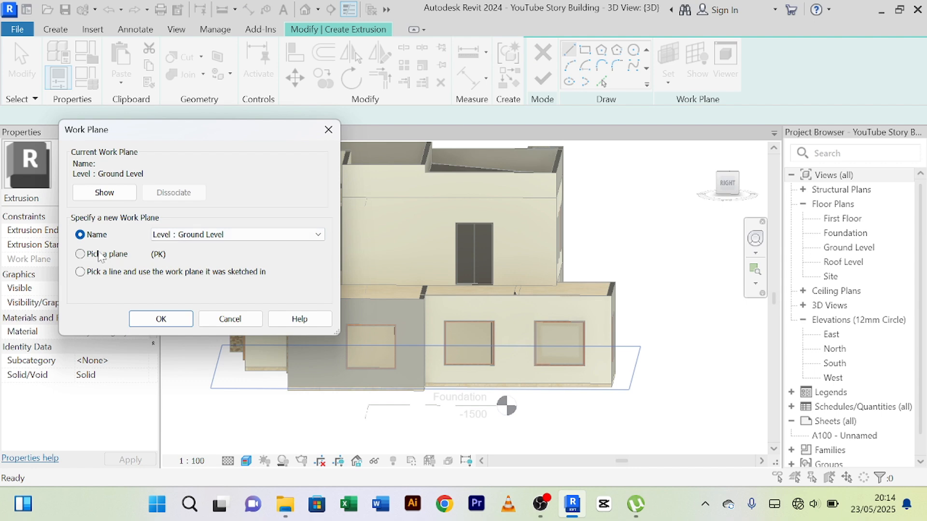
click(99, 255)
click(161, 319)
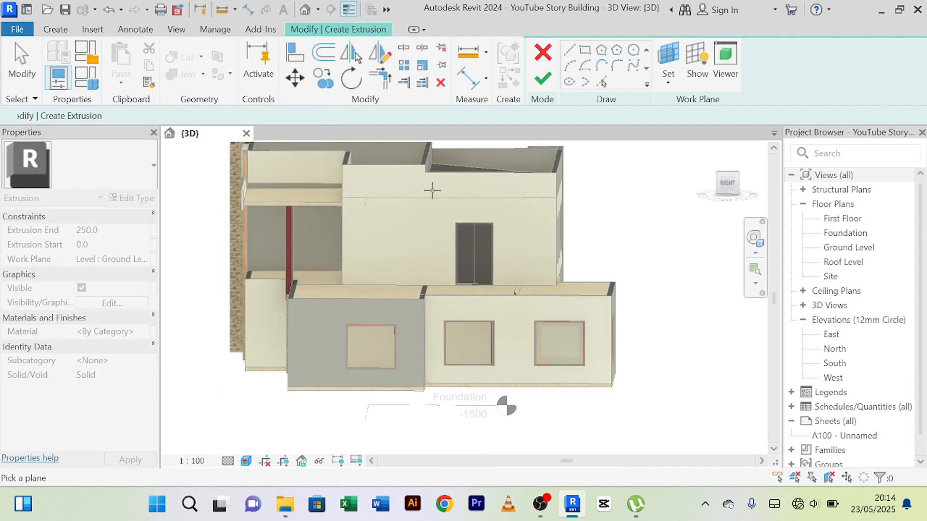
click(417, 202)
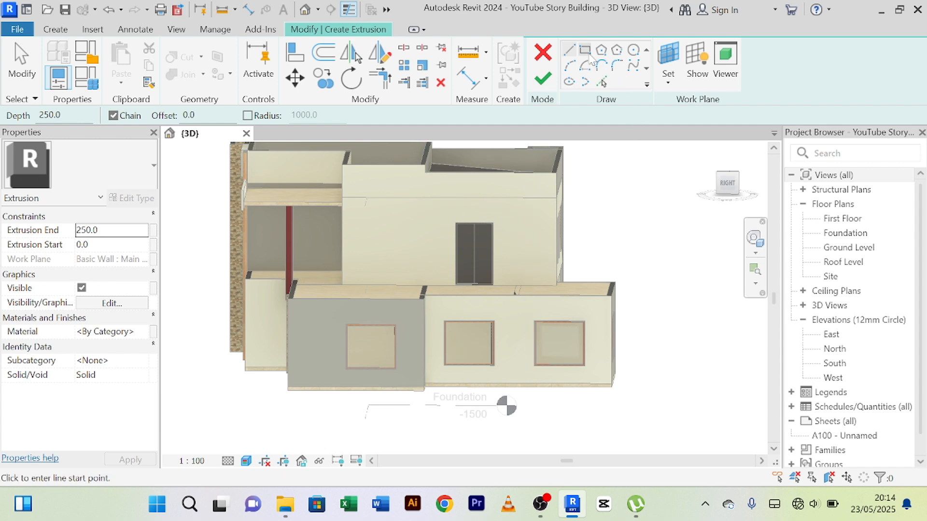
Sketch a rectangle about 10600 mm by 660 mm along the upper part of the side wall, extending past its rear corner.
click(589, 56)
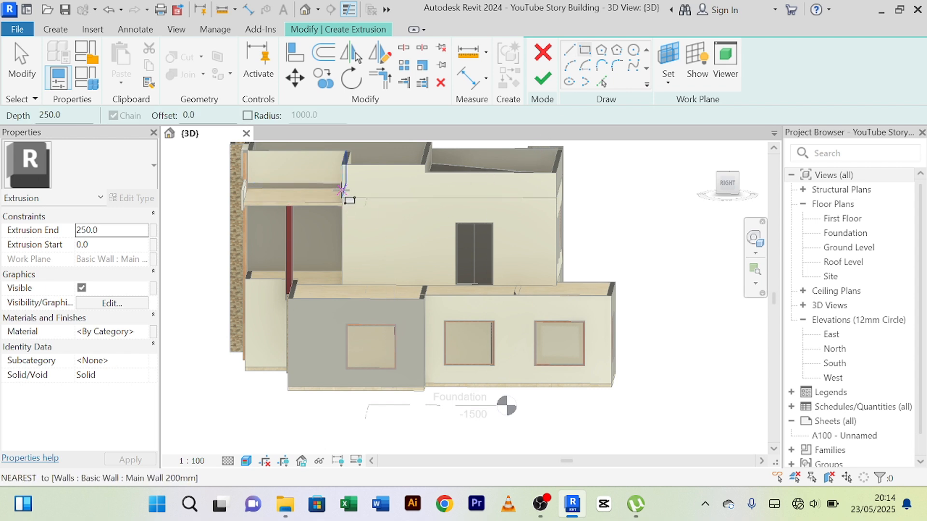
click(342, 191)
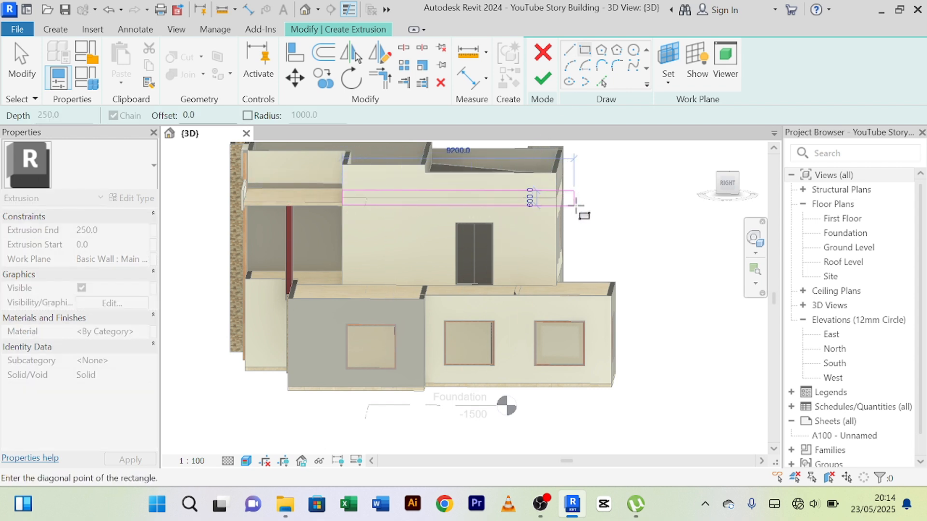
click(609, 207)
right_click(640, 173)
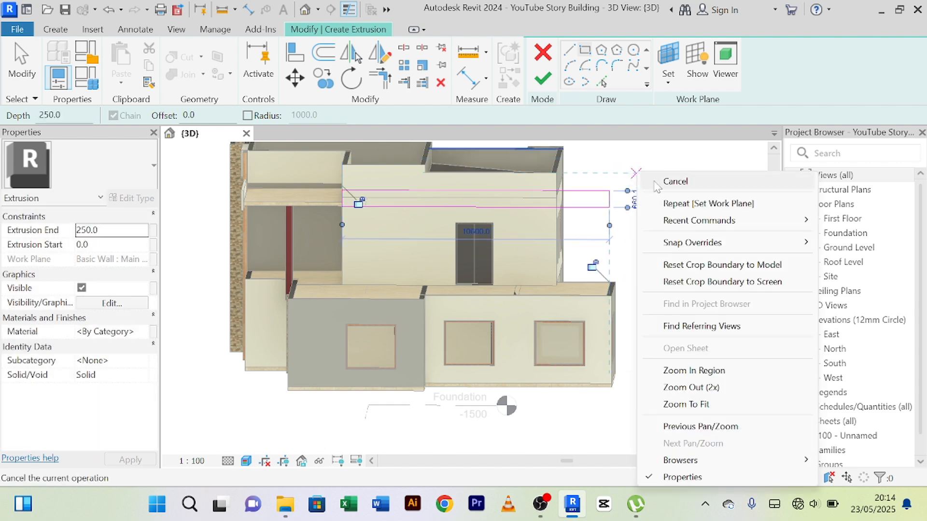
click(654, 183)
right_click(649, 168)
click(653, 173)
Set the height of the sketched rectangle to 150 mm by moving its lower edge.
scroll(488, 223, up, 2)
scroll(490, 223, down, 2)
middle_drag(495, 247, 494, 248)
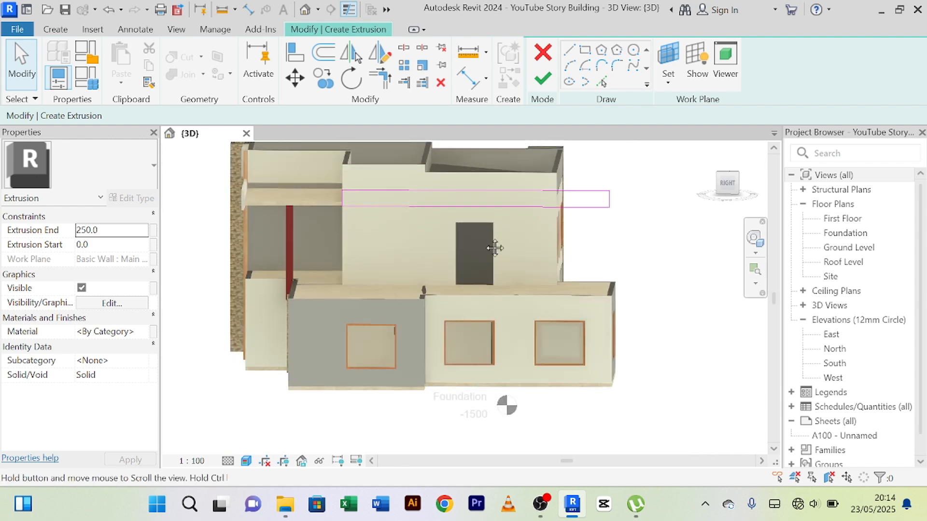
scroll(597, 244, up, 1)
click(594, 239)
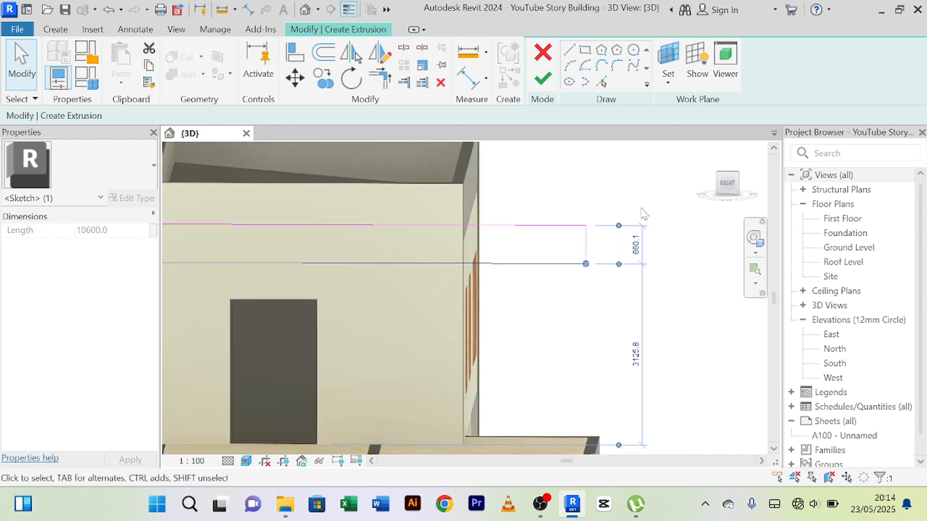
scroll(640, 213, up, 1)
click(634, 244)
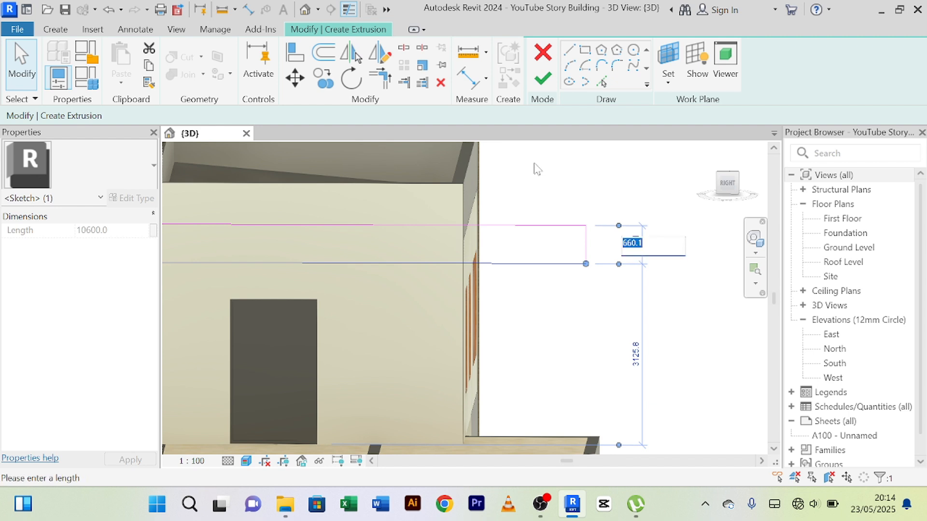
text(25)
key(BackSpace)
key(Return)
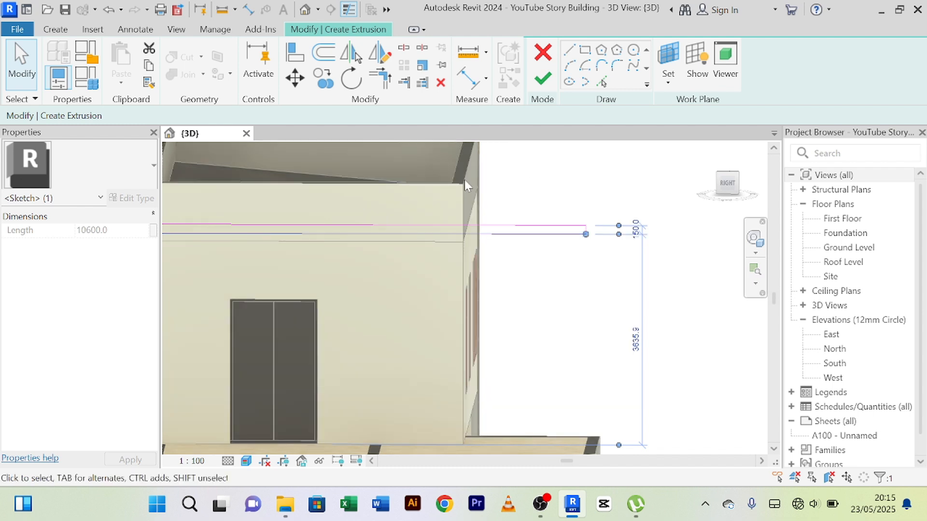
Finish the extrusion sketch at a depth of 250 mm and complete the in-place model.
scroll(465, 179, up, 2)
scroll(399, 210, down, 2)
middle_drag(405, 217, 559, 238)
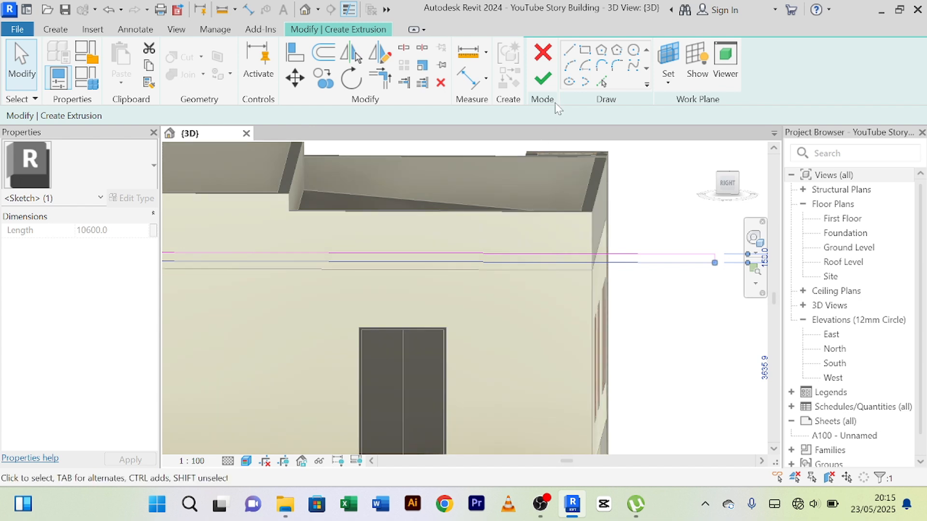
click(554, 82)
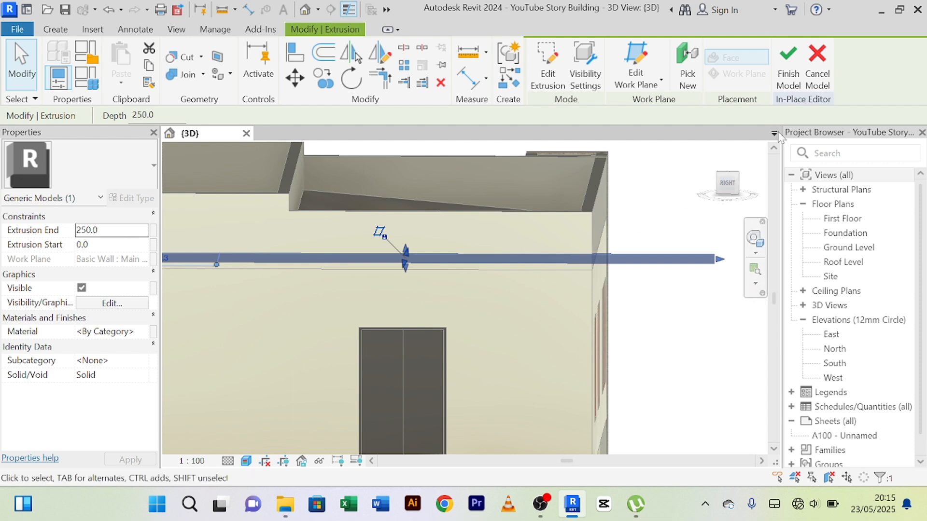
click(783, 85)
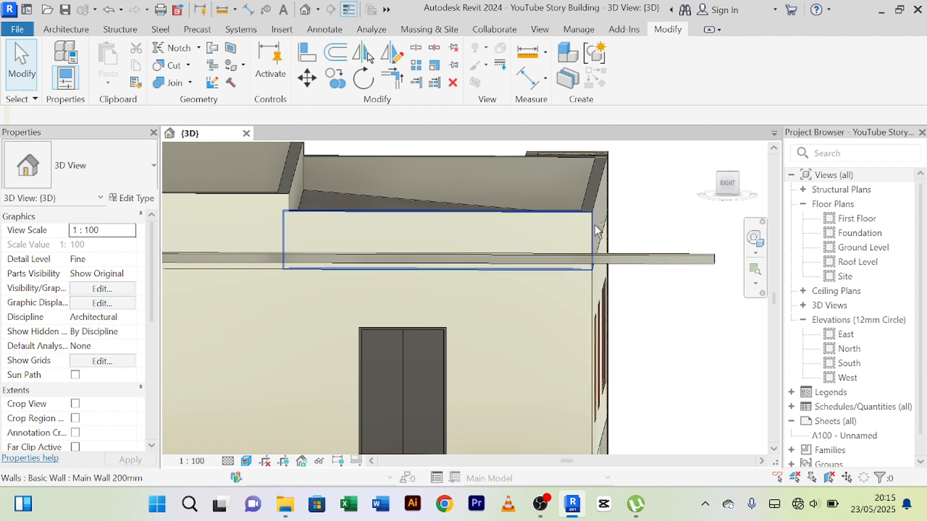
Stretch the outer face of the new slab away from the side wall so it extends over the first-floor terrace.
shift+middle_drag(595, 225, 427, 299)
click(391, 285)
scroll(405, 259, up, 2)
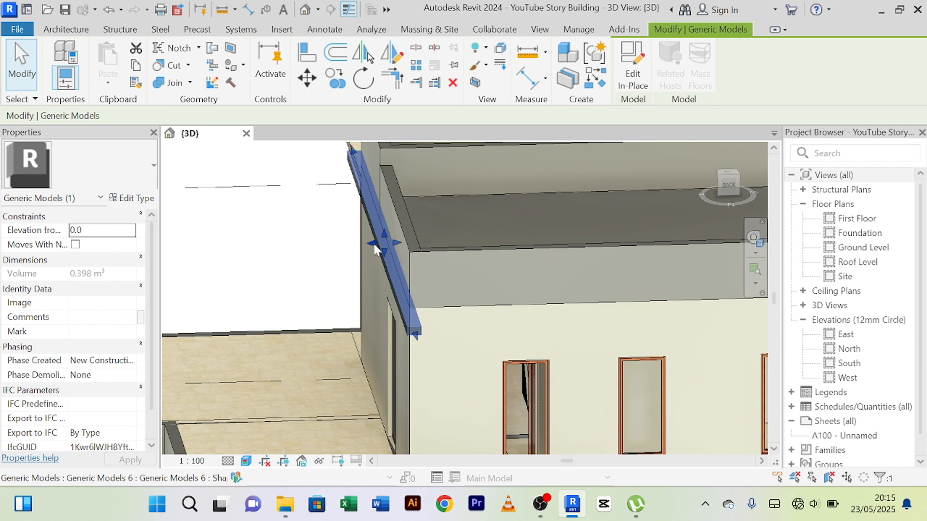
scroll(373, 249, up, 2)
scroll(372, 245, down, 5)
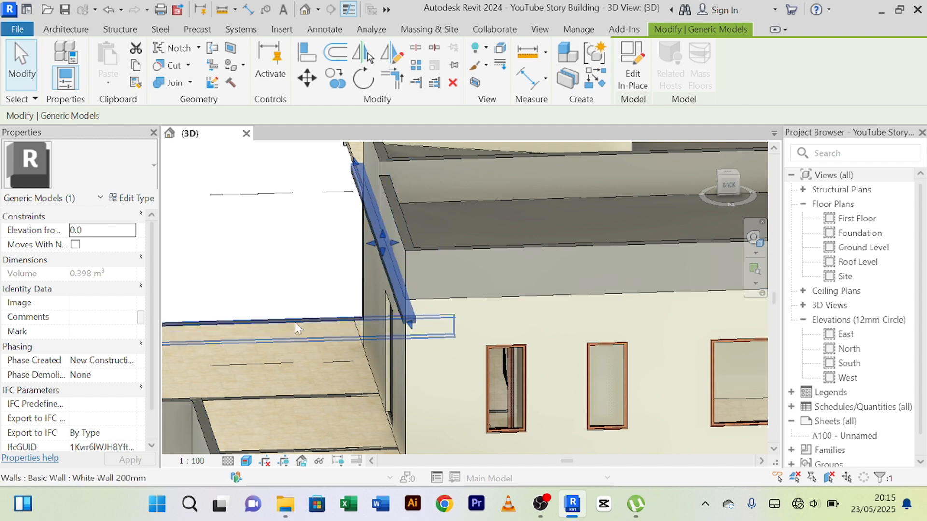
shift+middle_drag(294, 320, 367, 253)
drag(370, 244, 247, 258)
scroll(248, 259, down, 4)
middle_drag(299, 342, 357, 309)
scroll(326, 215, up, 2)
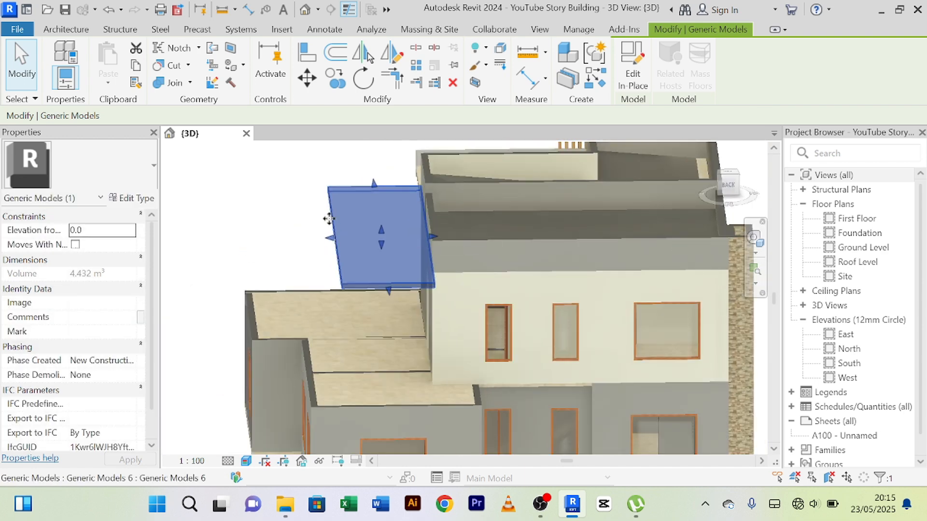
drag(334, 243, 281, 243)
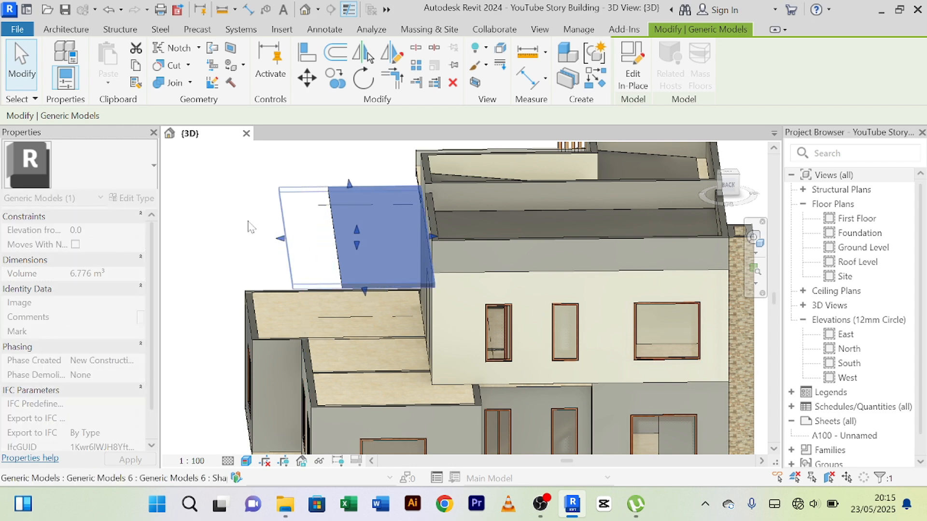
click(246, 218)
Align the slab's outer edge with the outer face of the projecting grey ground-floor side wall.
scroll(246, 218, down, 4)
shift+middle_drag(238, 289, 517, 303)
scroll(476, 285, up, 5)
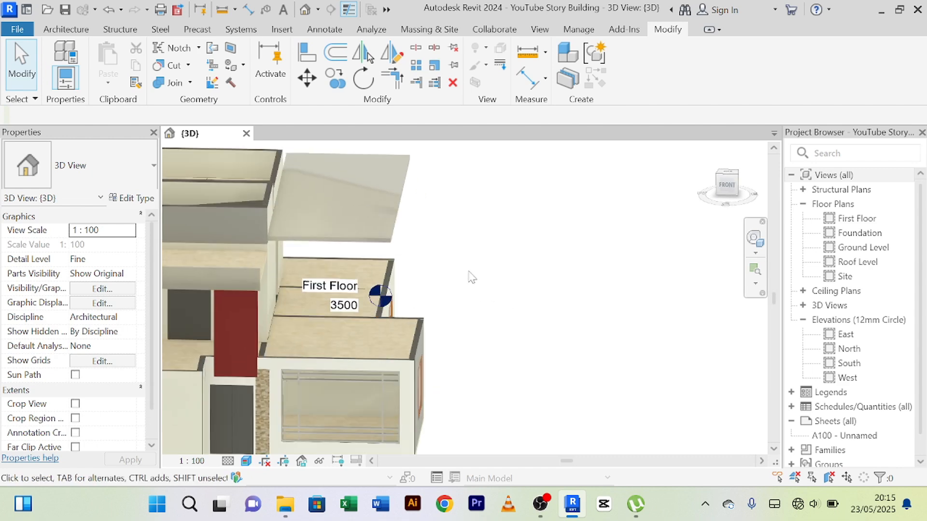
shift+middle_drag(472, 277, 633, 237)
scroll(347, 298, up, 3)
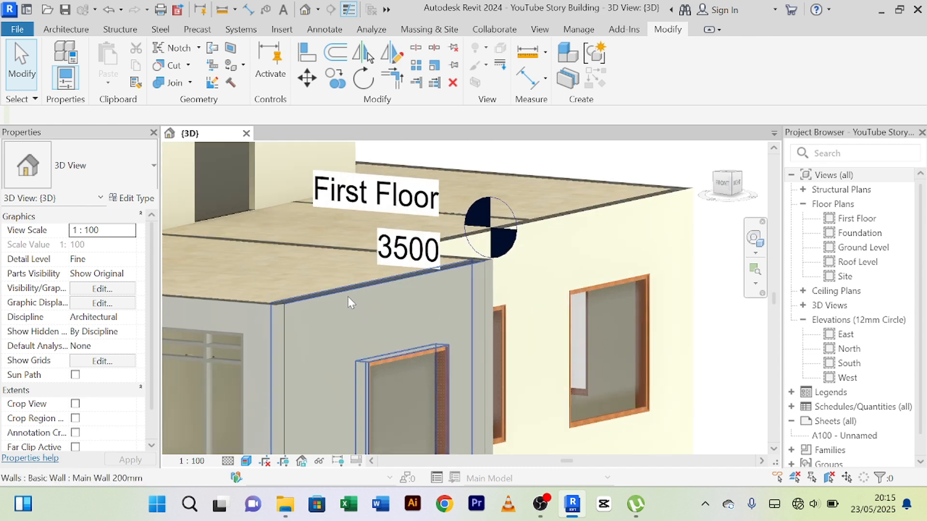
click(307, 52)
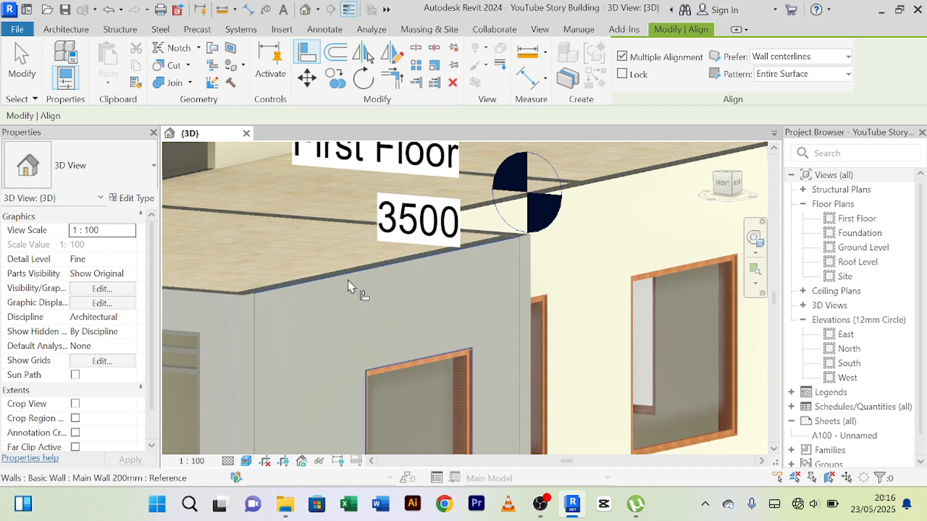
click(349, 281)
scroll(349, 282, down, 2)
scroll(488, 312, down, 3)
middle_drag(520, 268, 461, 346)
scroll(422, 265, up, 2)
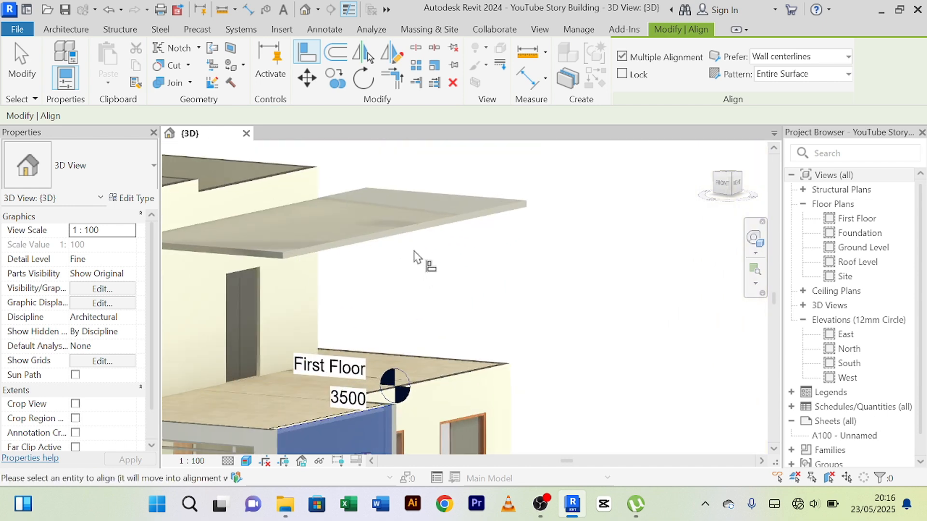
scroll(414, 256, up, 3)
click(417, 208)
scroll(419, 208, down, 5)
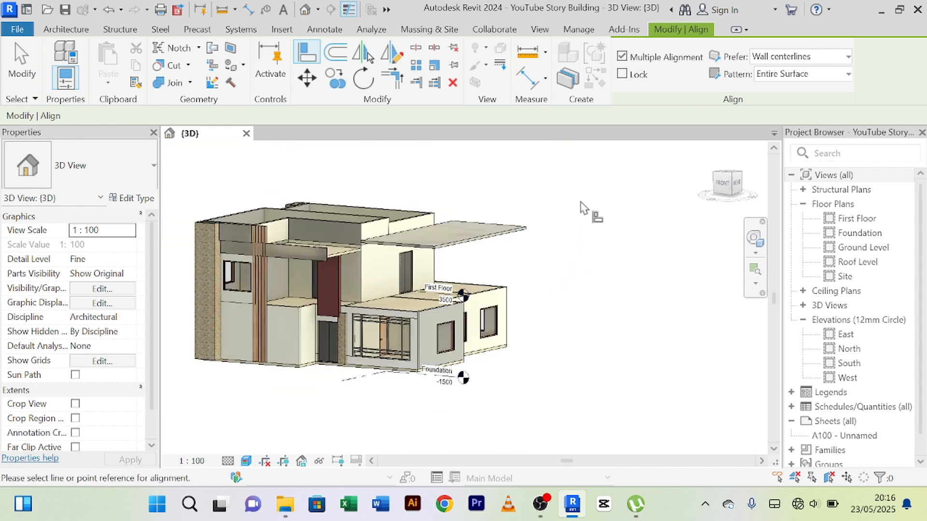
right_click(587, 195)
click(607, 205)
right_click(608, 202)
click(611, 183)
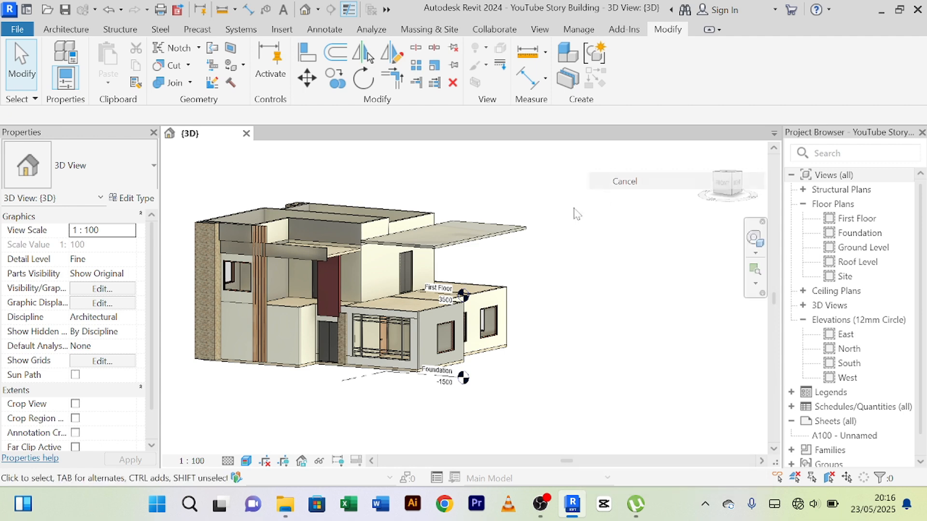
Examine the new canopy slab and the first-floor terrace beneath it from the side of the house and from above.
mouse_move(545, 313)
shift+middle_down()
mouse_move(620, 319)
mouse_move(413, 343)
mouse_move(439, 372)
mouse_move(408, 355)
mouse_move(407, 306)
mouse_move(430, 318)
shift+middle_up()
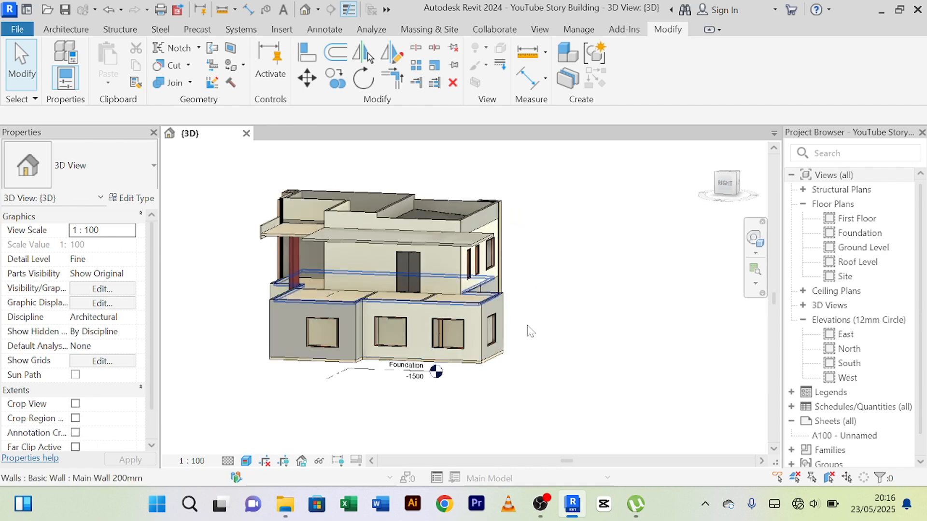
shift+middle_drag(569, 318, 382, 396)
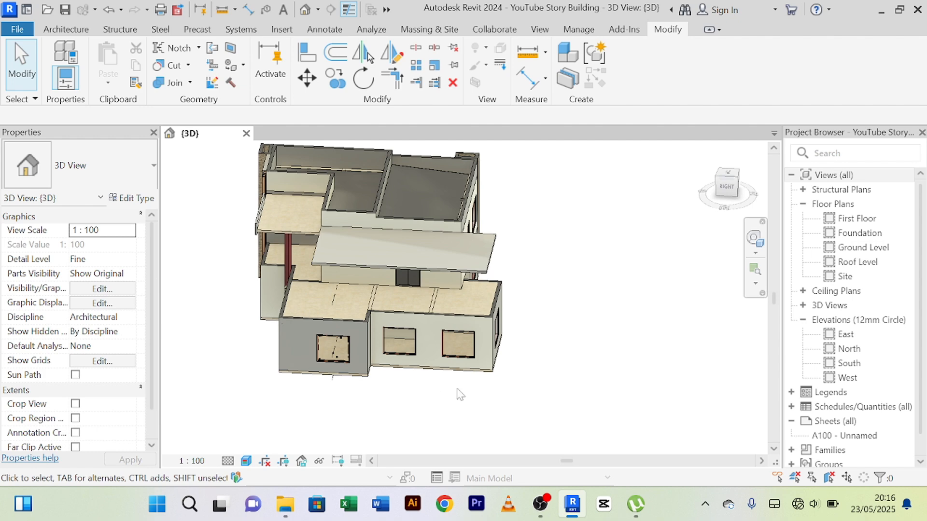
shift+middle_drag(487, 400, 461, 361)
scroll(402, 323, up, 5)
shift+middle_drag(394, 304, 358, 275)
scroll(365, 312, down, 4)
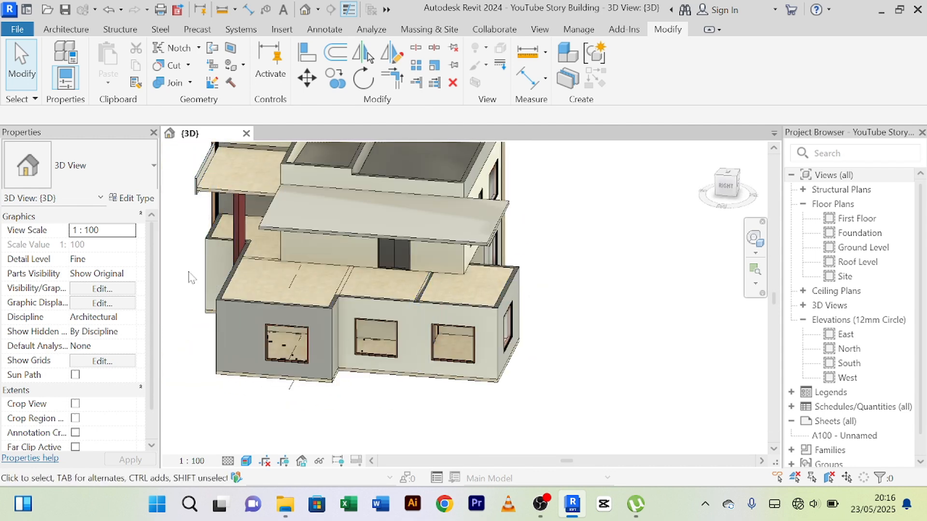
shift+middle_drag(193, 278, 213, 266)
scroll(370, 283, up, 2)
mouse_move(644, 298)
shift+middle_down()
mouse_move(593, 298)
mouse_move(642, 287)
shift+middle_up()
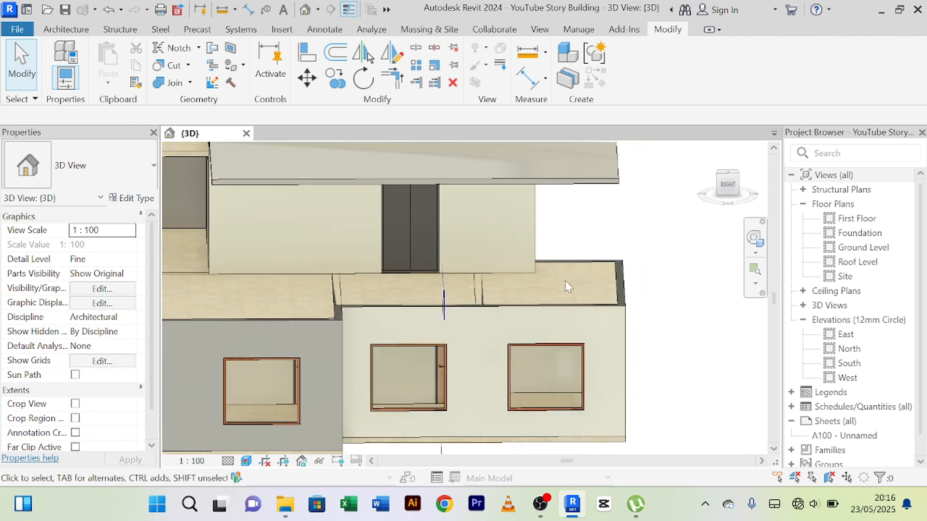
shift+middle_drag(565, 286, 494, 215)
scroll(491, 285, down, 2)
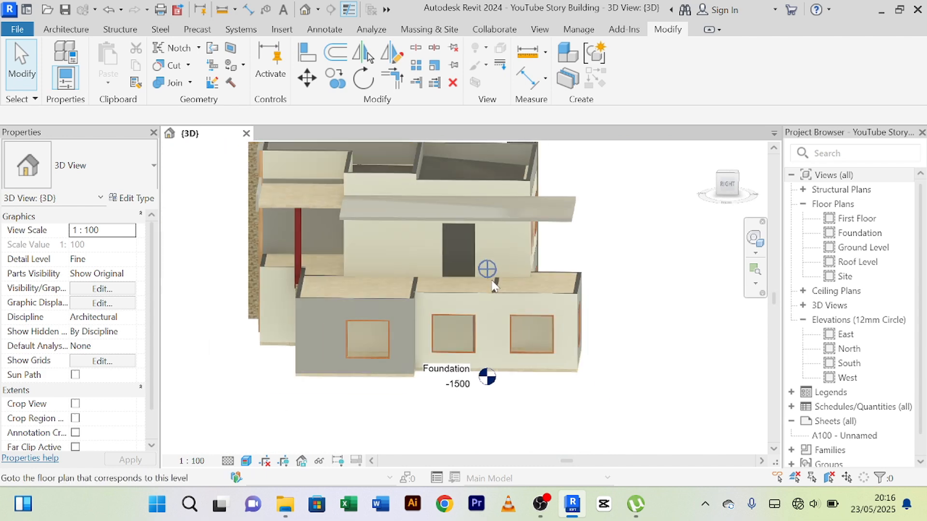
mouse_move(491, 285)
shift+middle_down()
mouse_move(499, 330)
mouse_move(579, 325)
mouse_move(593, 355)
mouse_move(512, 346)
shift+middle_up()
scroll(463, 317, up, 5)
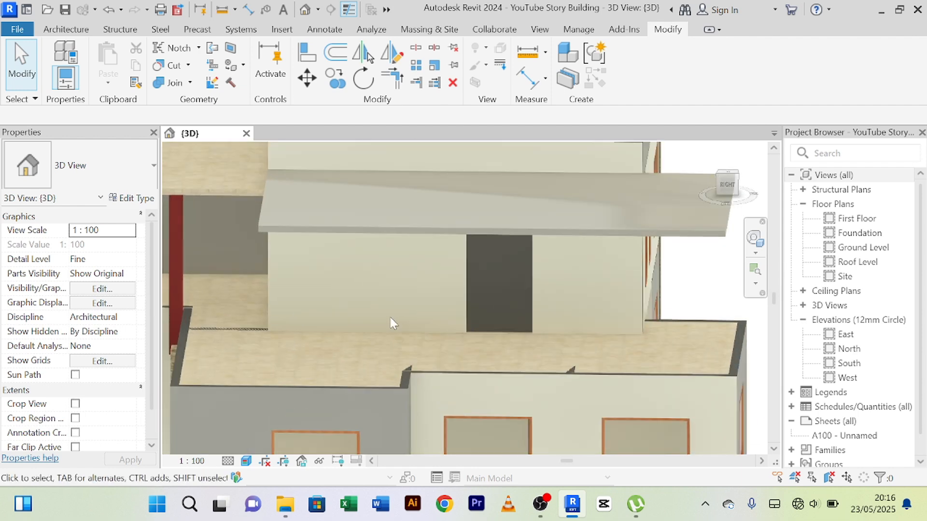
scroll(431, 328, down, 2)
middle_drag(452, 335, 362, 337)
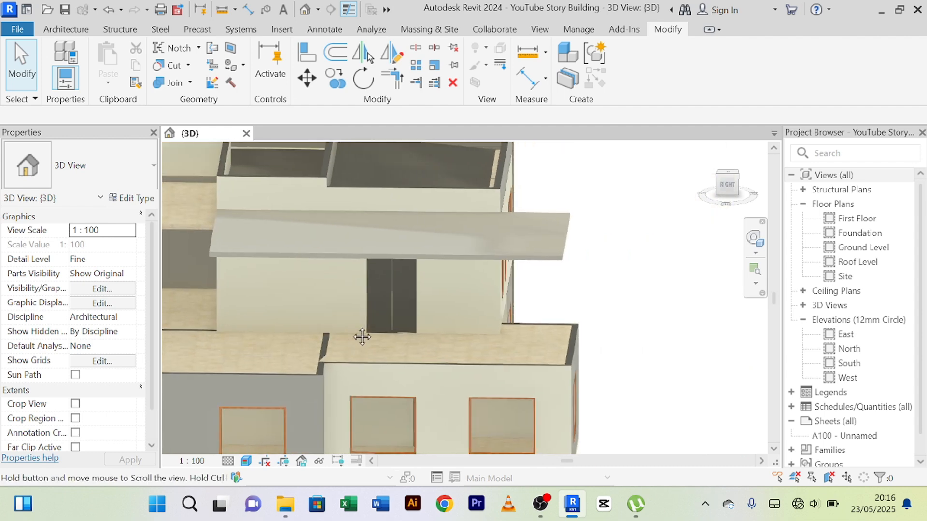
middle_drag(642, 318, 579, 335)
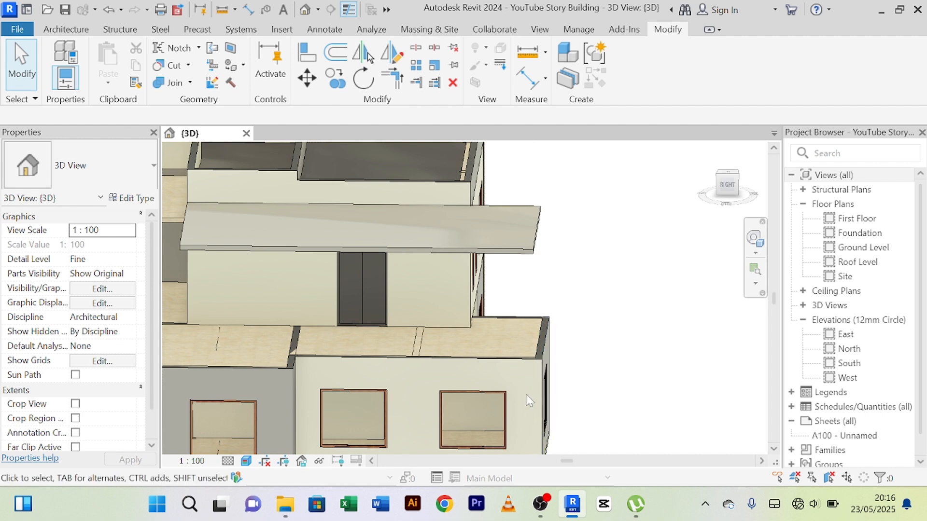
scroll(519, 380, down, 1)
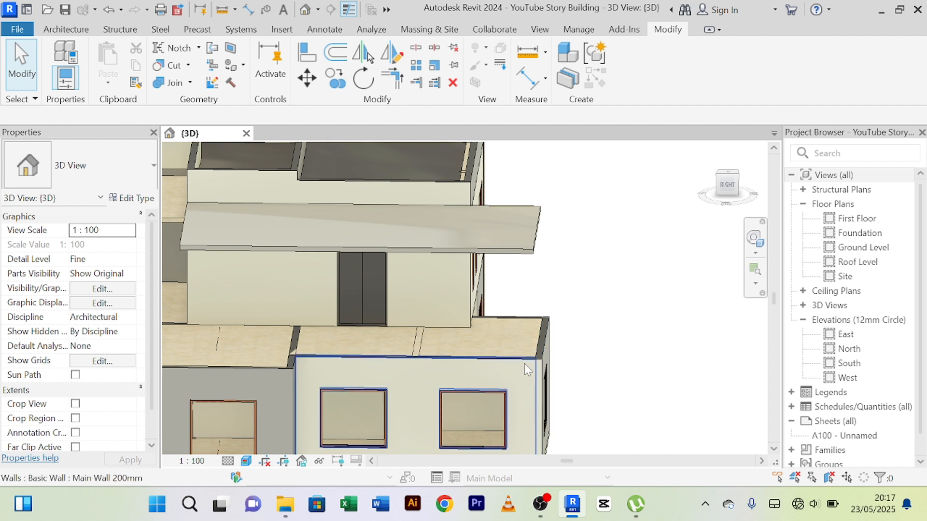
middle_drag(524, 373, 523, 354)
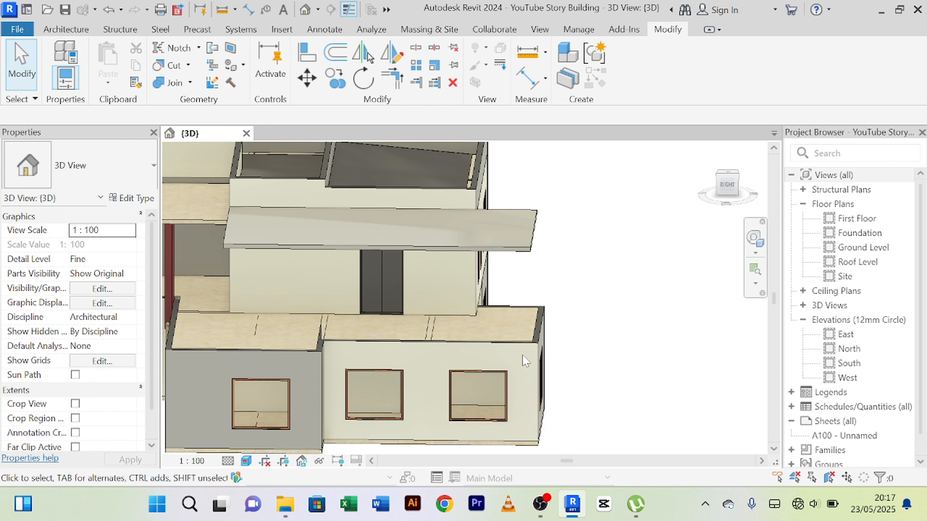
Start a new in-place component in the Generic Models category, with the rear of the house in view.
shift+middle_drag(522, 355, 261, 334)
scroll(390, 374, up, 2)
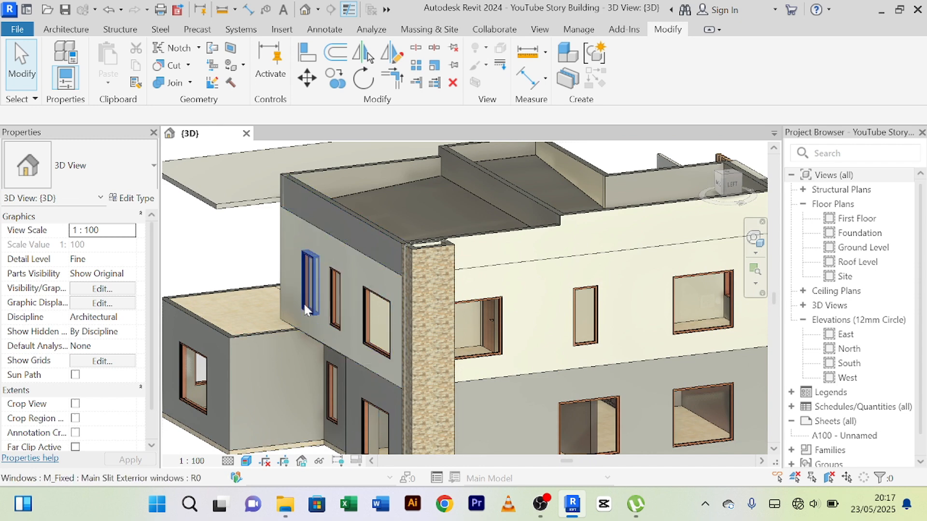
click(62, 30)
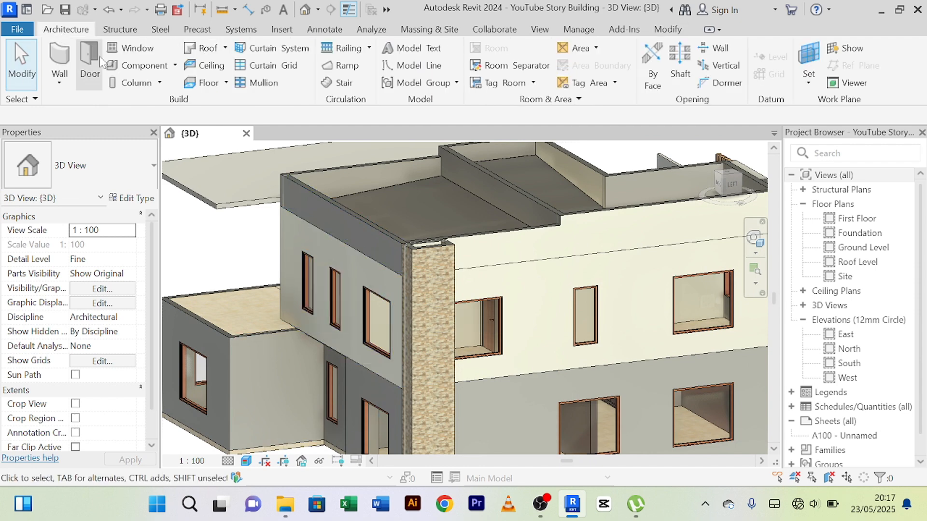
click(175, 68)
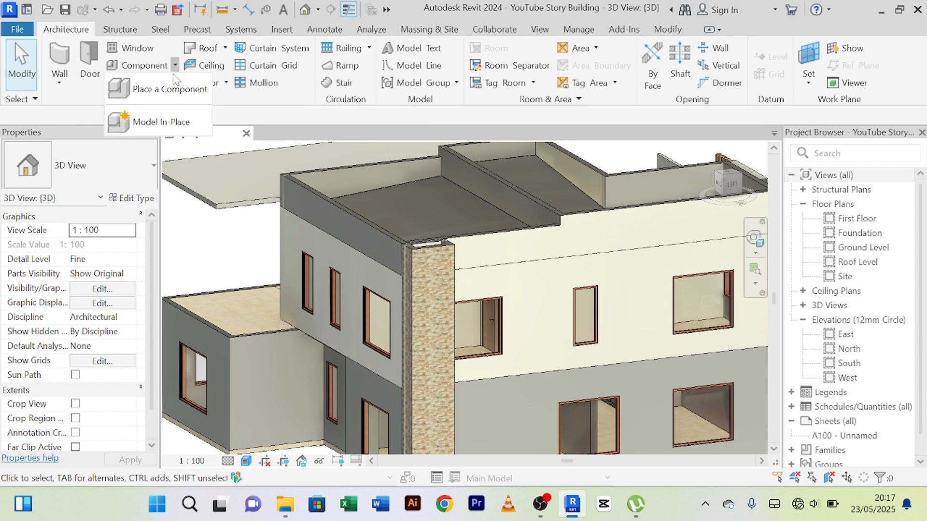
click(153, 127)
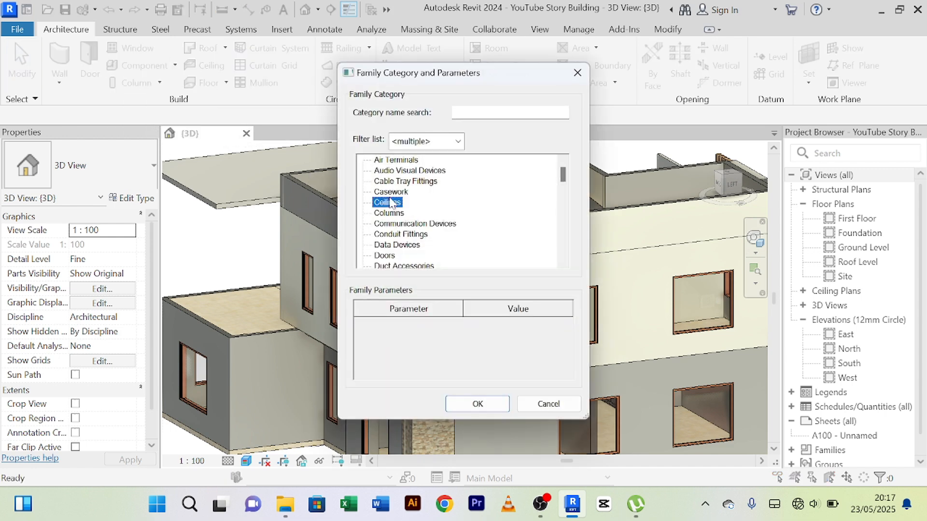
key(g)
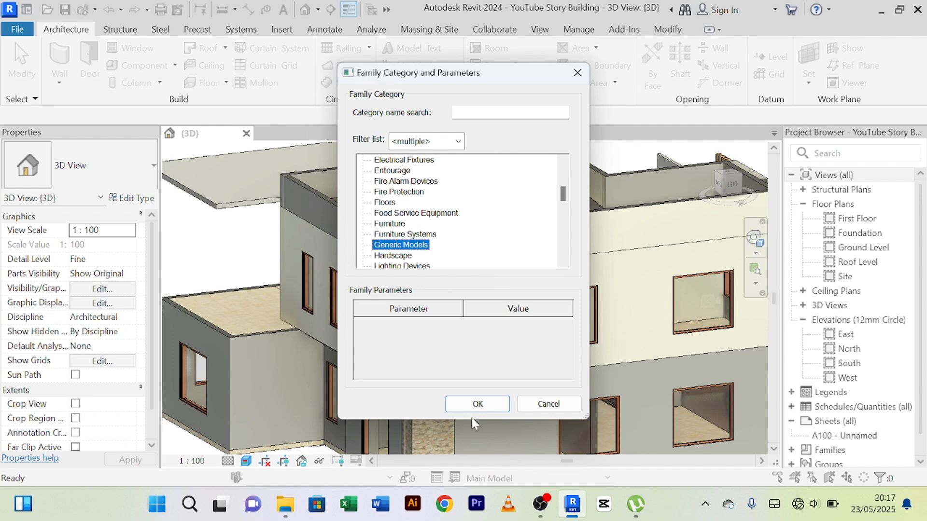
click(472, 405)
click(462, 275)
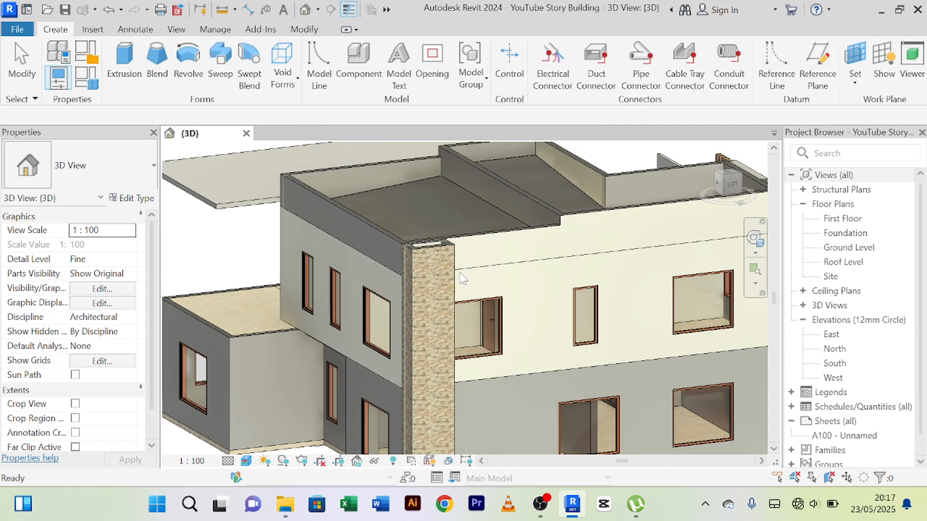
Start an extrusion and pick the rear-side wall face of the projecting ground-floor block as its work plane.
click(123, 63)
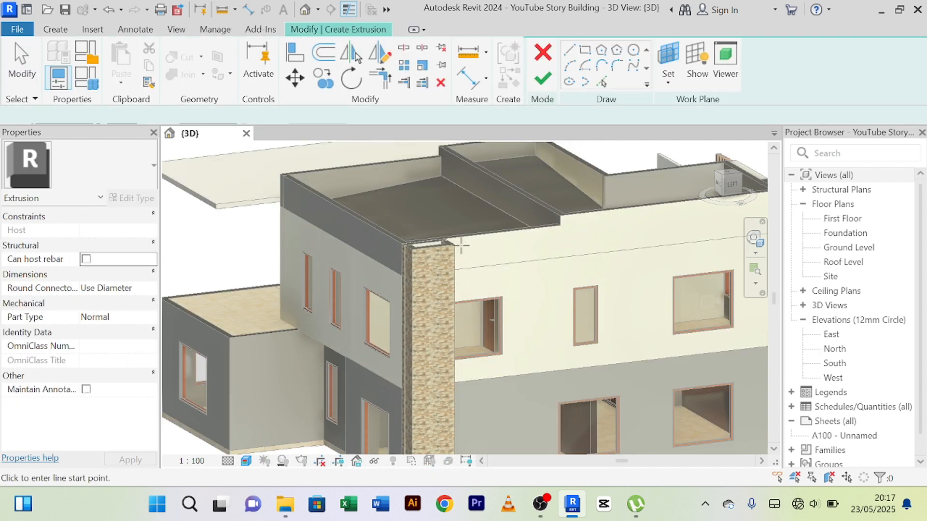
click(669, 76)
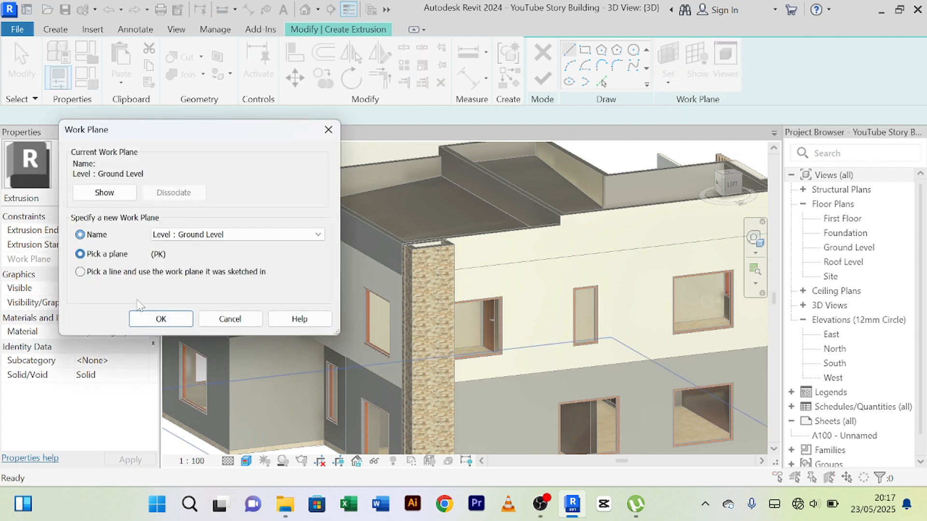
click(160, 319)
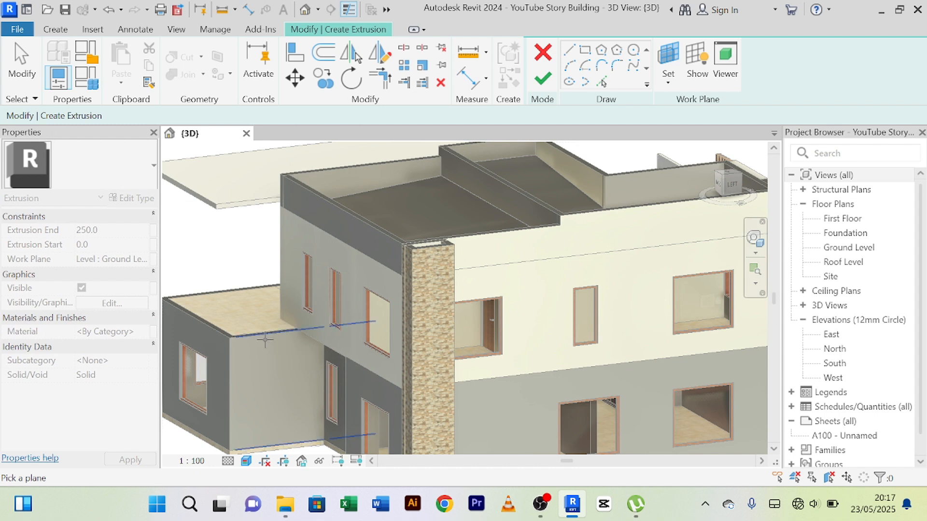
click(264, 338)
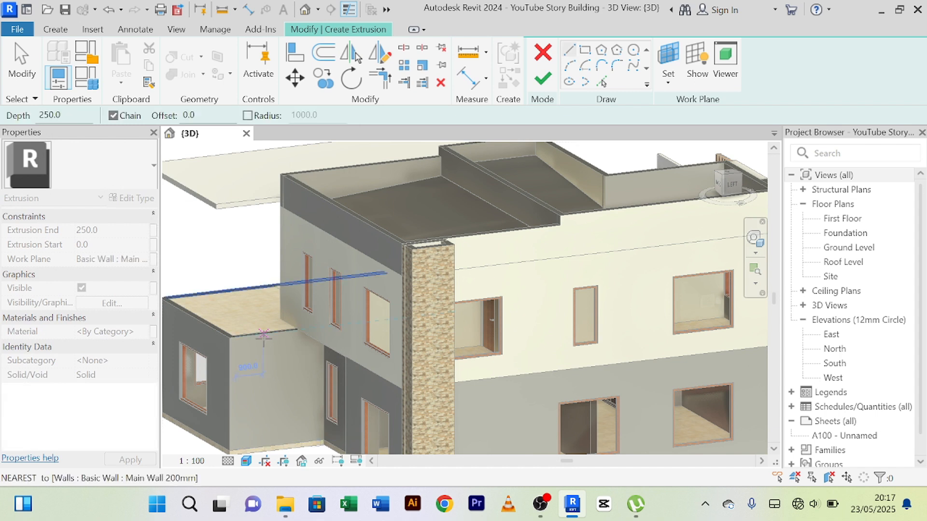
Sketch an upright rectangle about 1206 mm wide and 3684 mm high on the picked wall face.
click(585, 51)
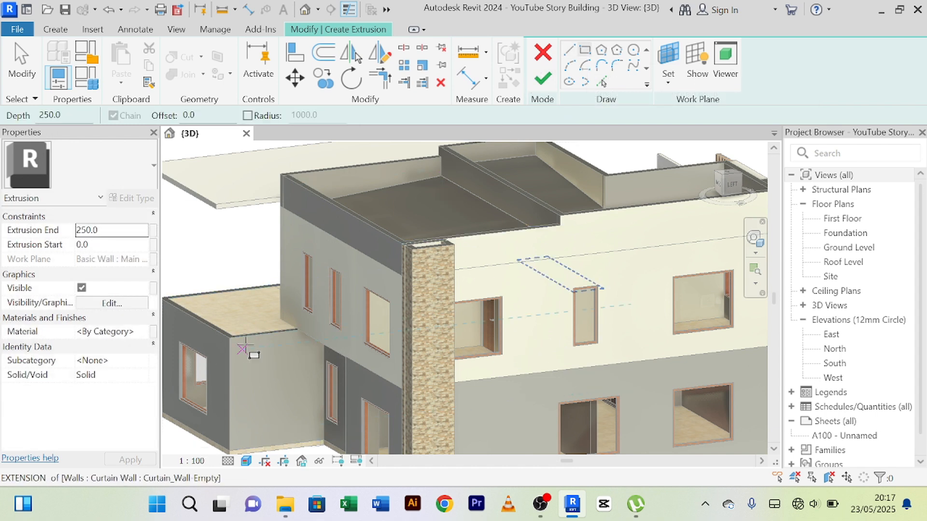
click(249, 315)
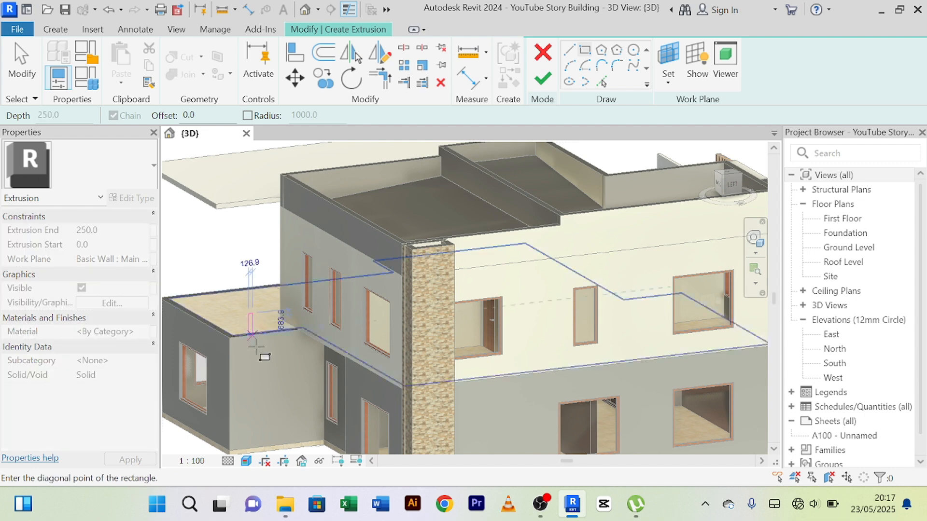
click(285, 428)
mouse_move(285, 428)
shift+middle_down()
mouse_move(306, 435)
mouse_move(261, 429)
mouse_move(259, 413)
shift+middle_up()
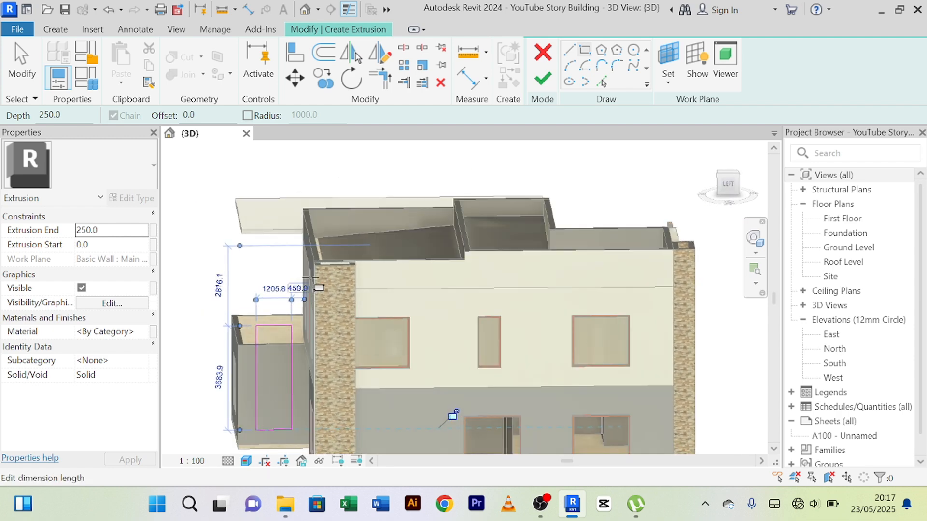
right_click(311, 171)
click(338, 180)
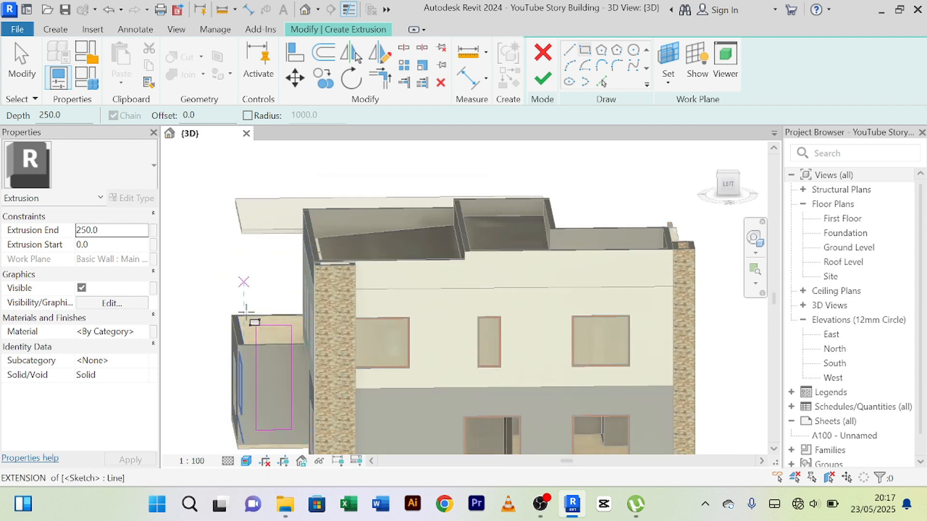
scroll(271, 387, up, 2)
right_click(249, 172)
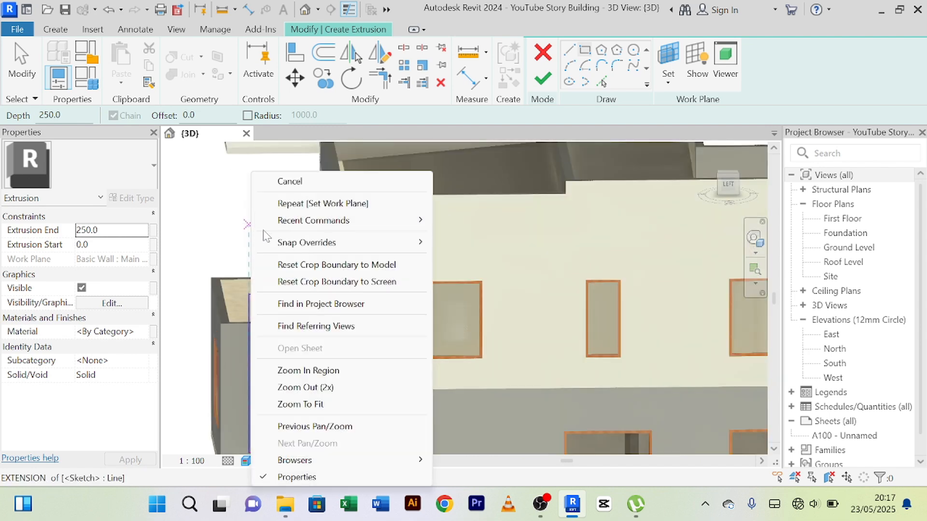
click(292, 181)
Set the width of the sketched rectangle to 1200 mm by moving its vertical edge nearest the stone column.
scroll(285, 309, down, 5)
scroll(296, 291, up, 5)
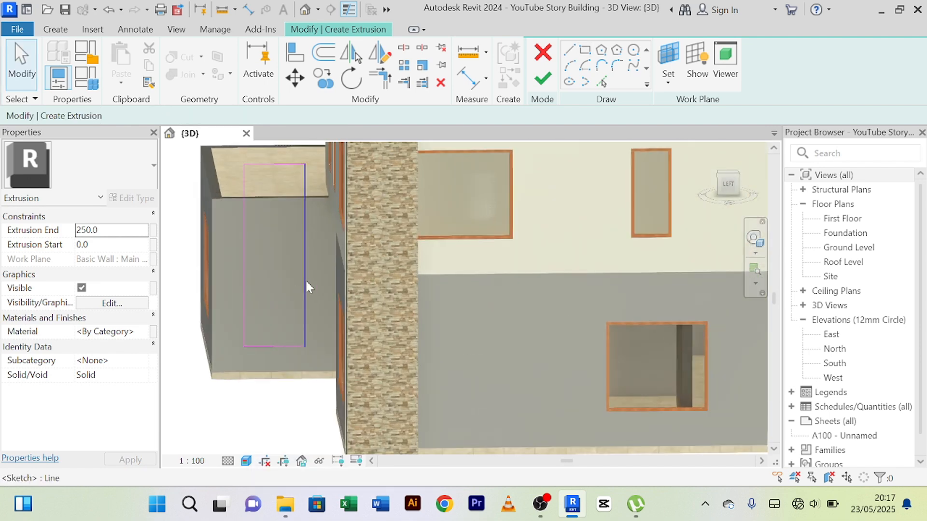
click(307, 283)
scroll(307, 284, down, 2)
scroll(306, 287, down, 1)
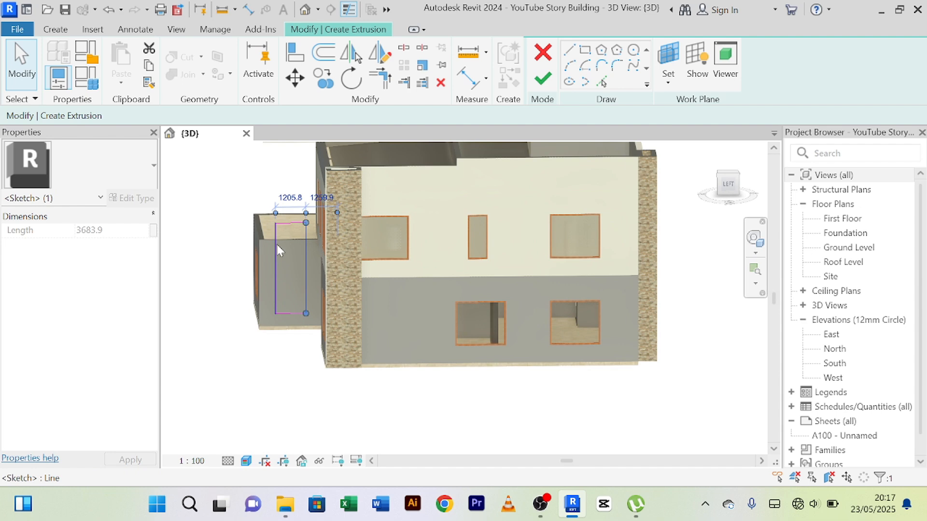
scroll(283, 217, up, 1)
scroll(299, 183, up, 2)
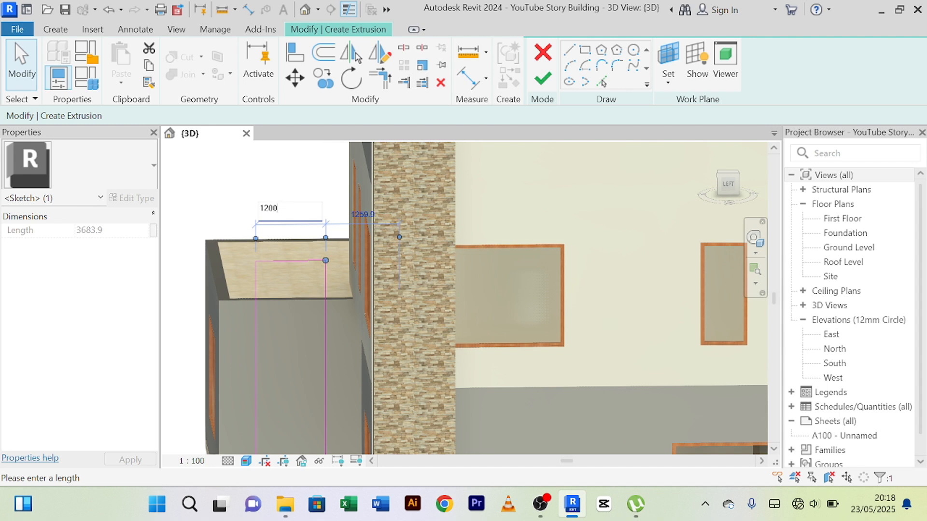
key(Return)
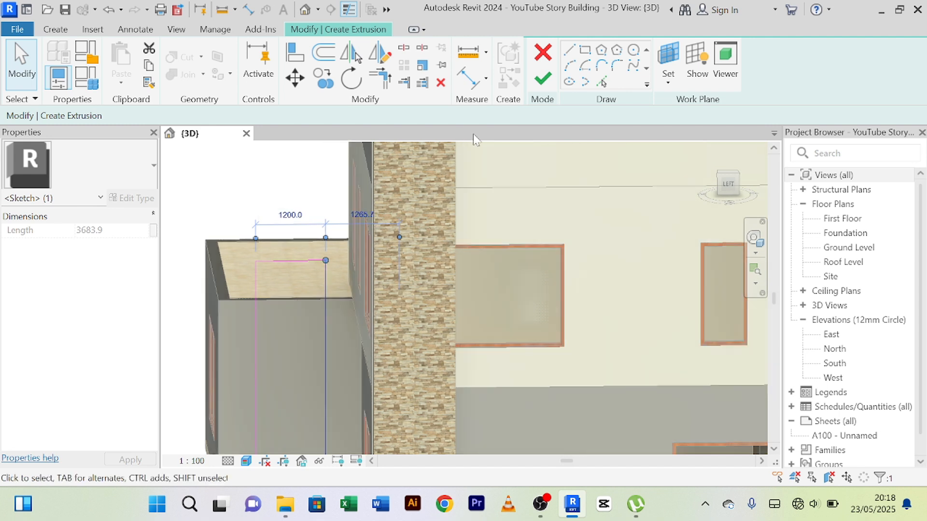
Finish the extrusion sketch at a depth of 250 mm and complete the in-place model.
click(543, 81)
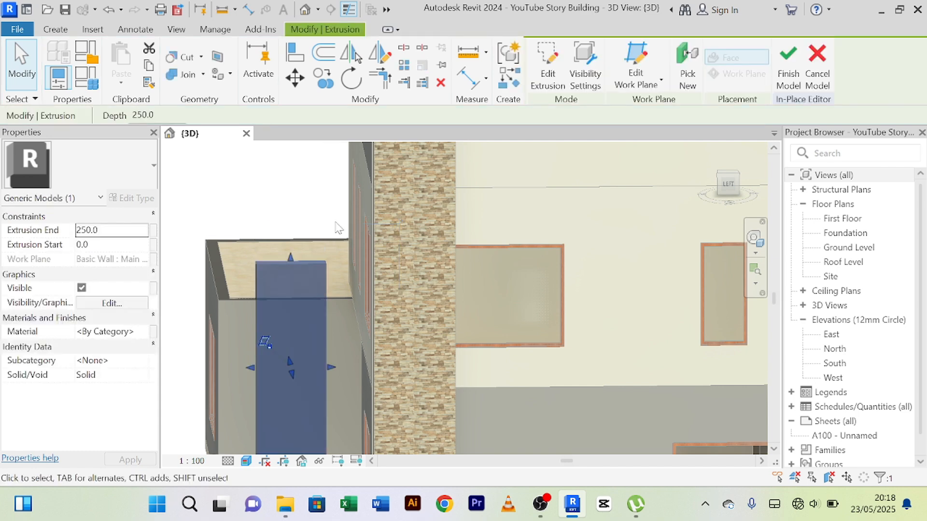
scroll(270, 216, up, 5)
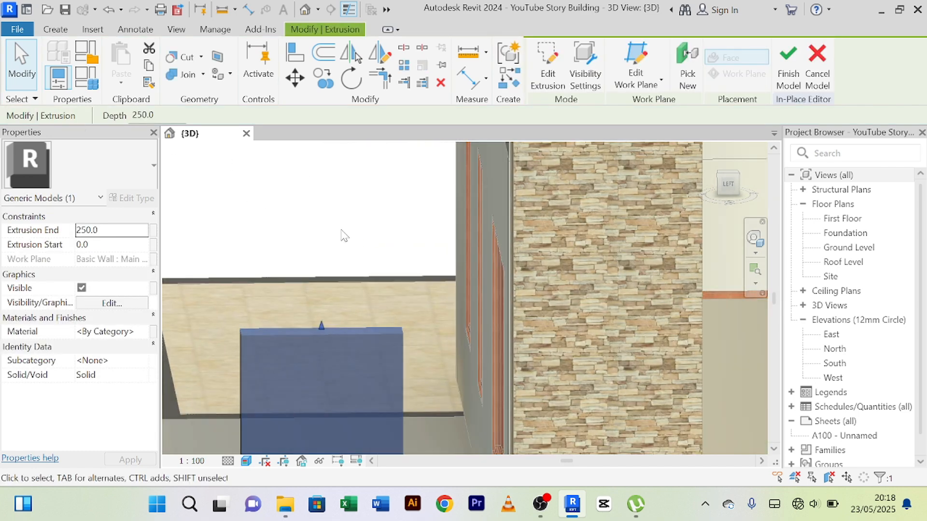
scroll(331, 221, down, 3)
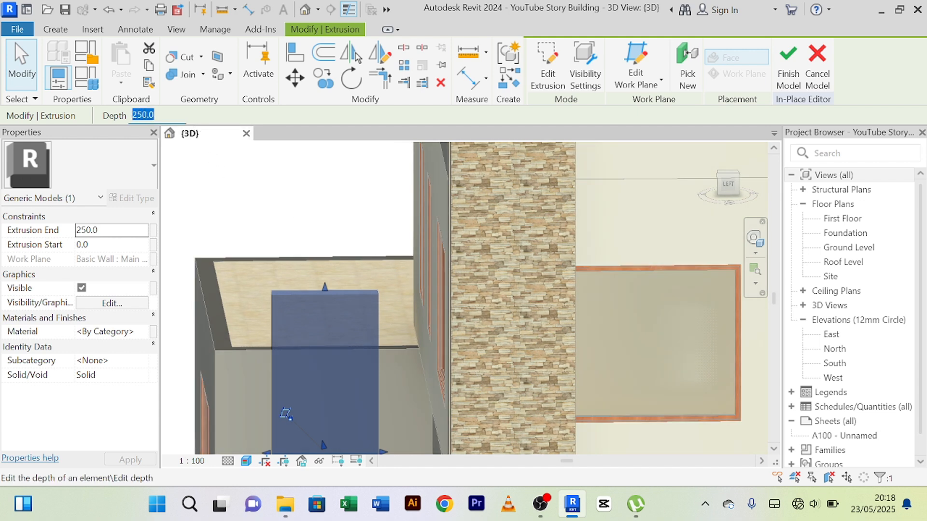
click(788, 71)
scroll(344, 259, down, 3)
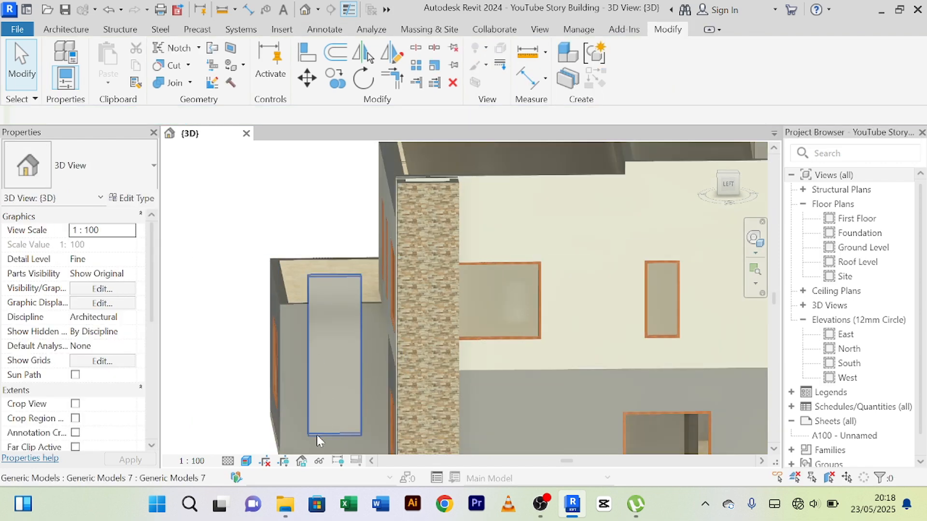
Stretch the top face of the new upright slab upward past the terrace to about roof height.
shift+middle_drag(303, 420, 435, 471)
scroll(369, 379, down, 3)
shift+middle_drag(369, 380, 403, 427)
scroll(357, 347, up, 2)
scroll(358, 346, up, 2)
click(344, 305)
scroll(345, 306, down, 3)
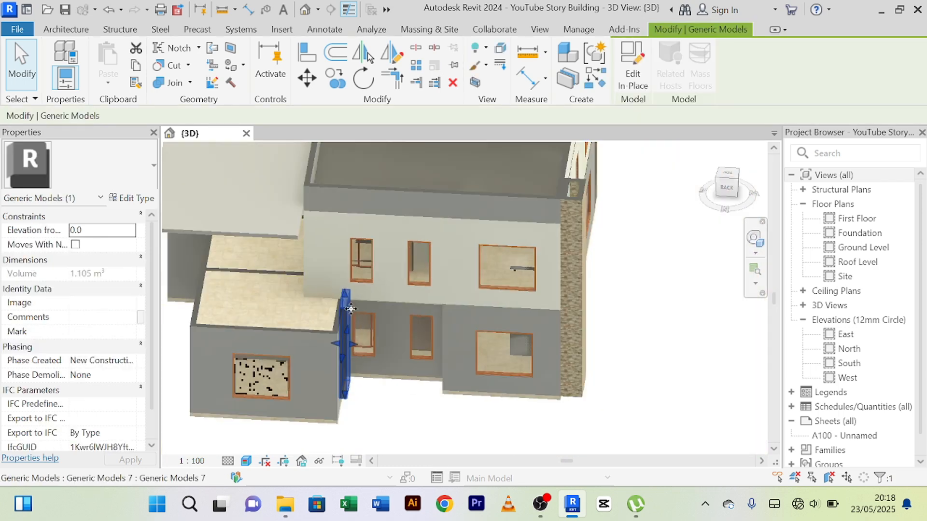
drag(345, 293, 355, 275)
scroll(385, 372, down, 3)
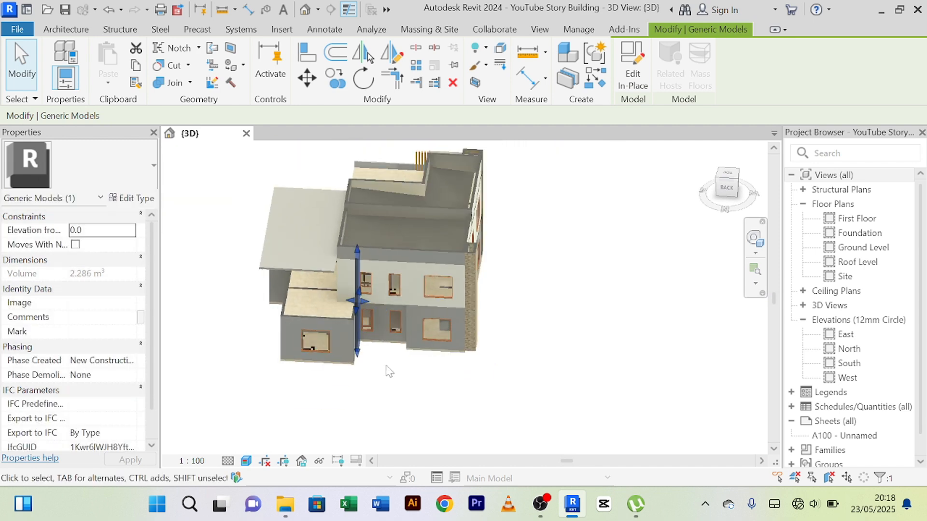
Examine the upright slab against the canopy slab, terrace and roof parapet from several sides.
shift+middle_drag(408, 384, 295, 344)
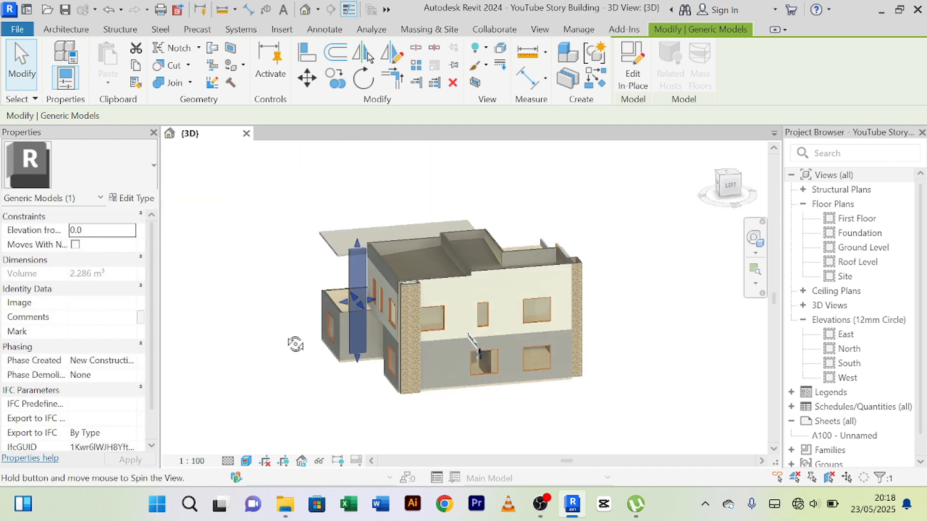
click(268, 317)
shift+middle_drag(269, 317, 416, 268)
scroll(329, 270, up, 3)
scroll(330, 270, up, 2)
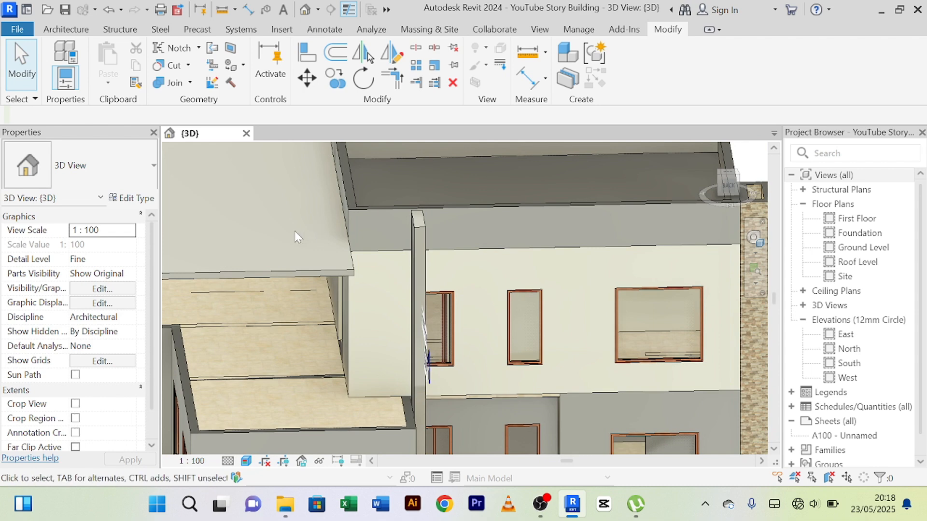
scroll(294, 231, down, 1)
middle_drag(294, 231, 329, 267)
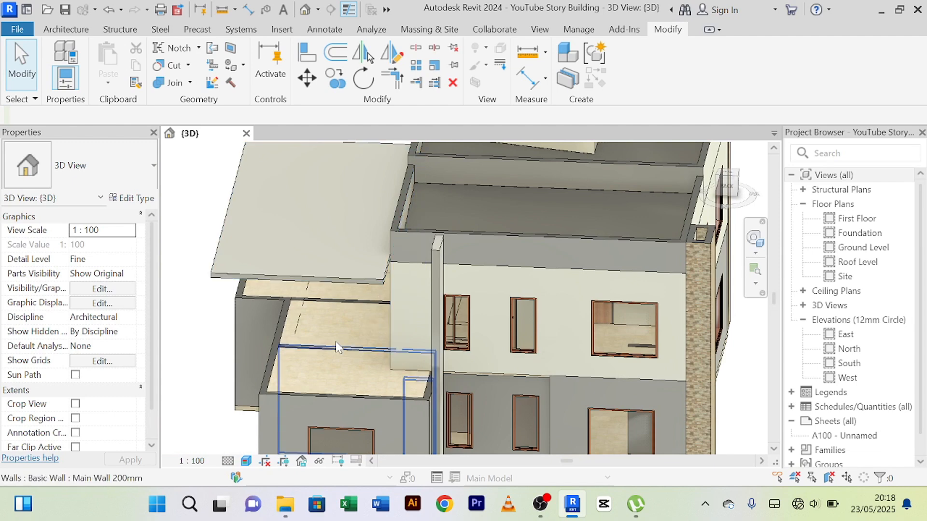
shift+middle_drag(335, 341, 418, 253)
scroll(394, 238, up, 2)
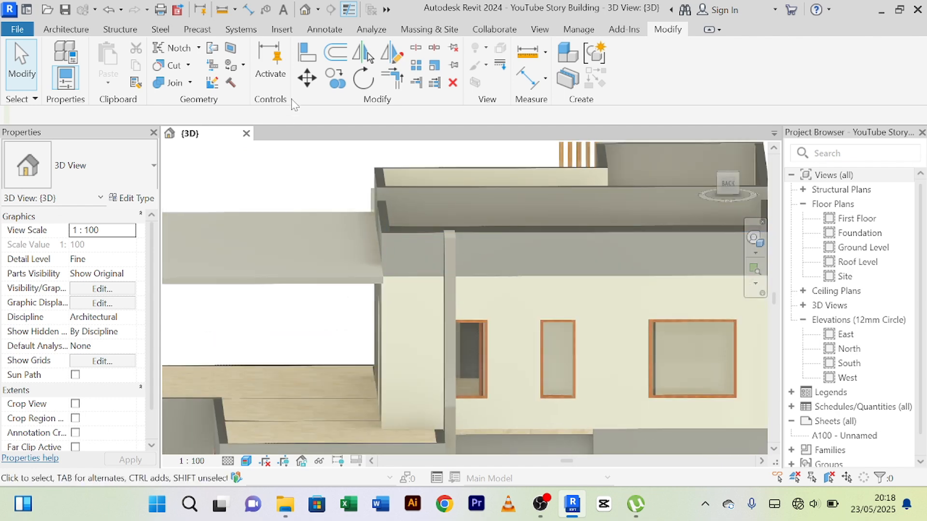
Create a new in-place component in the Generic Models category with the default name and start an extrusion.
click(67, 29)
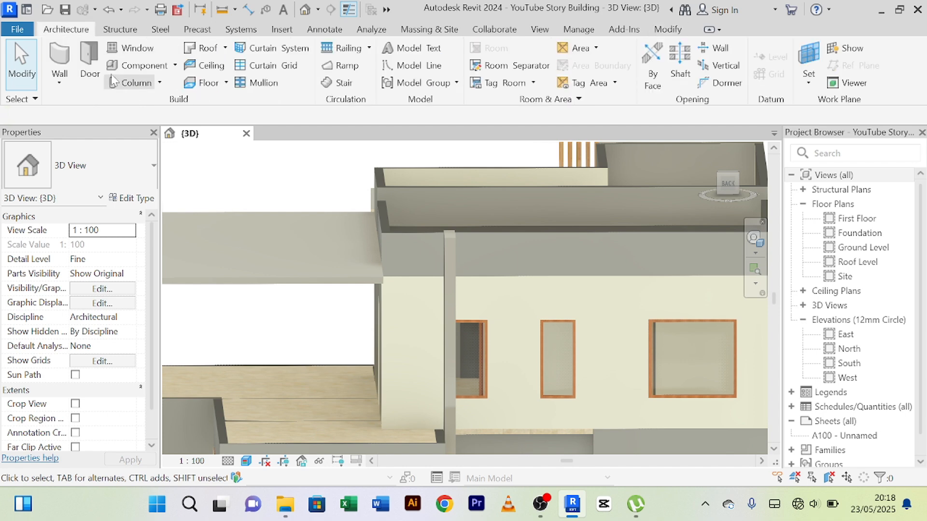
click(174, 66)
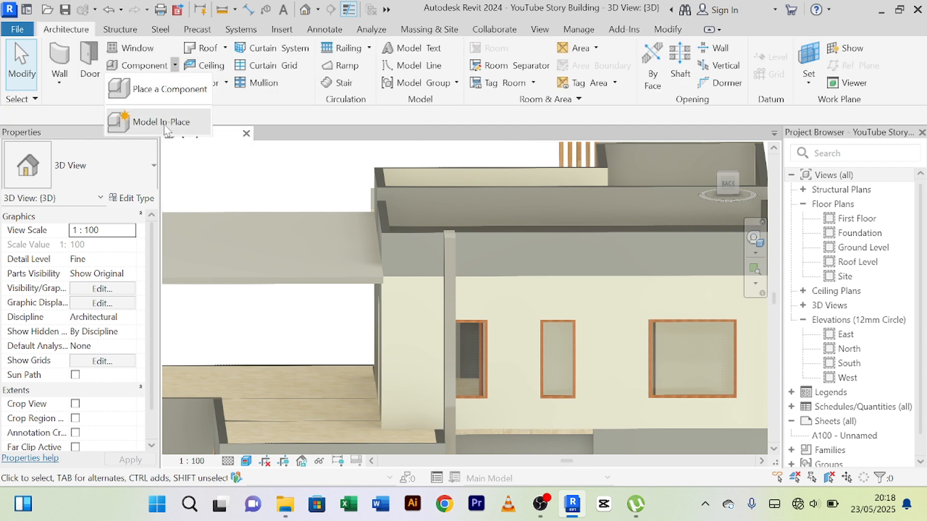
click(166, 121)
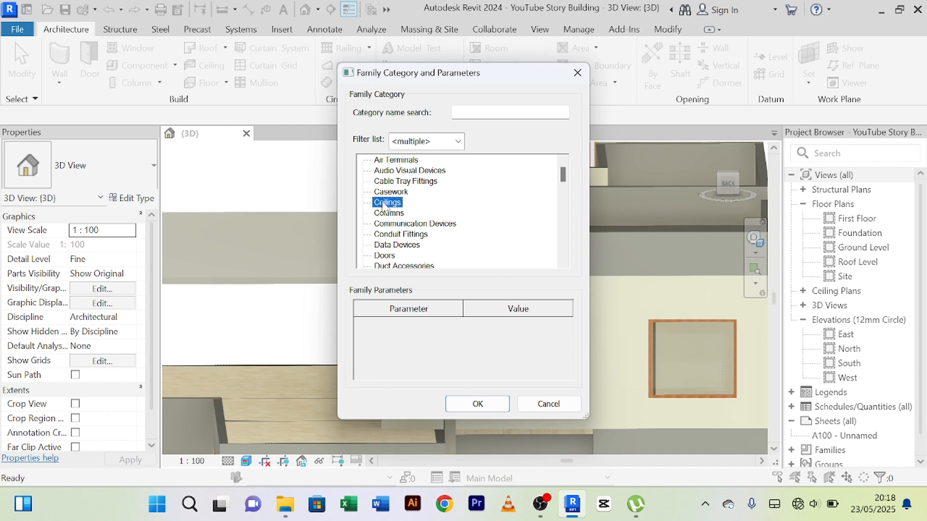
key(g)
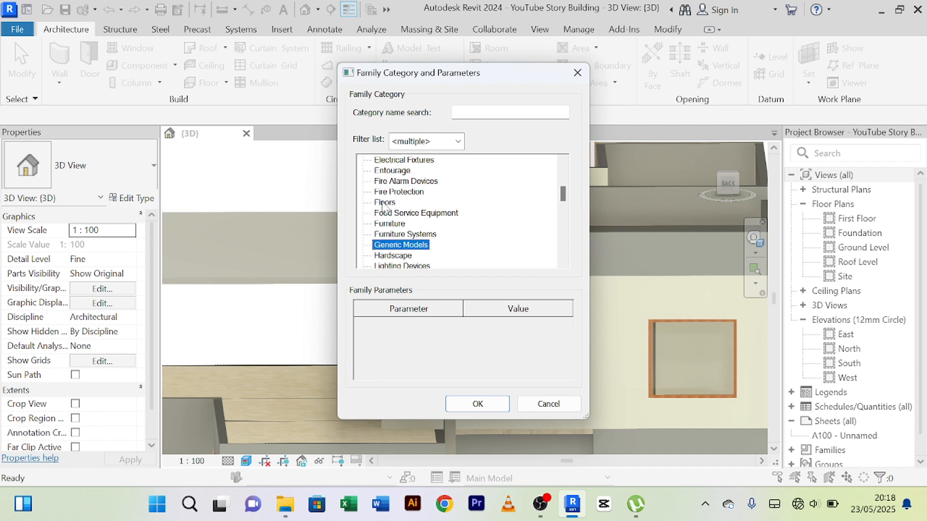
click(478, 404)
click(463, 276)
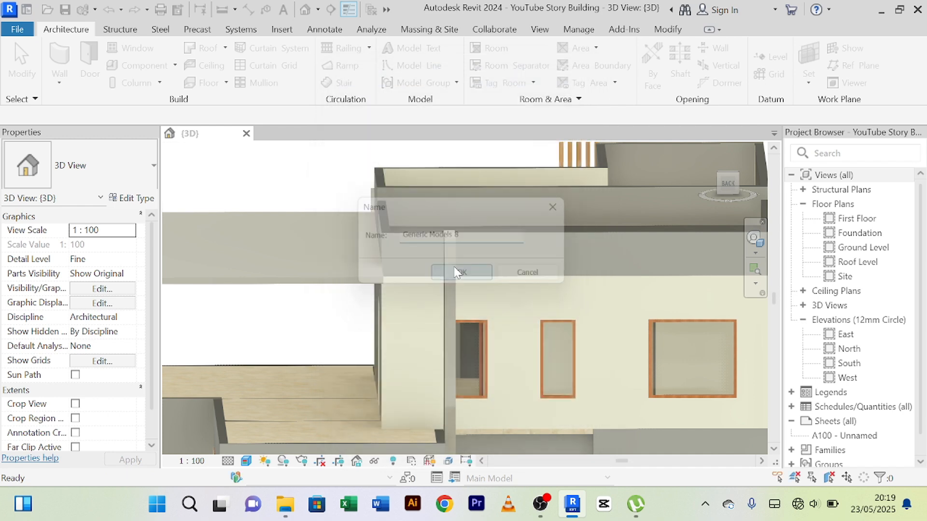
click(122, 73)
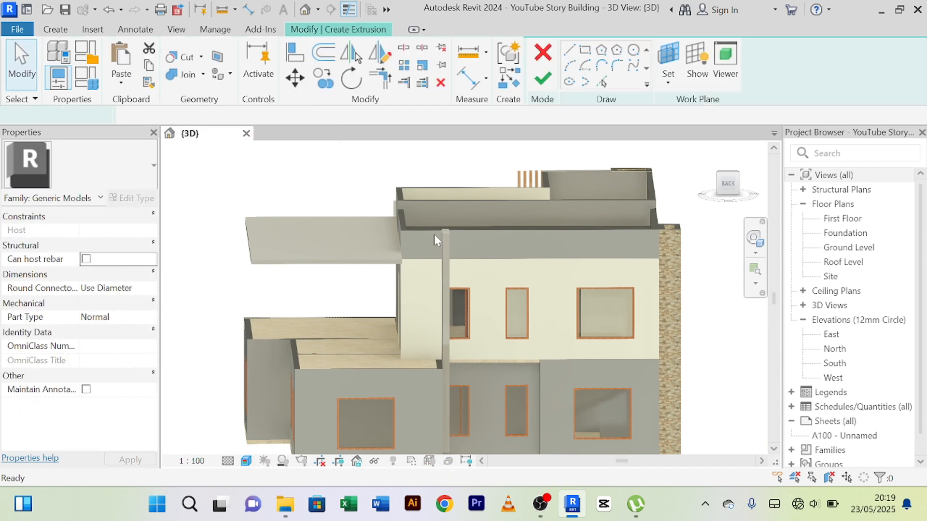
Set the extrusion's work plane by picking the face of the roof parapet wall behind the upright slab.
scroll(434, 234, up, 4)
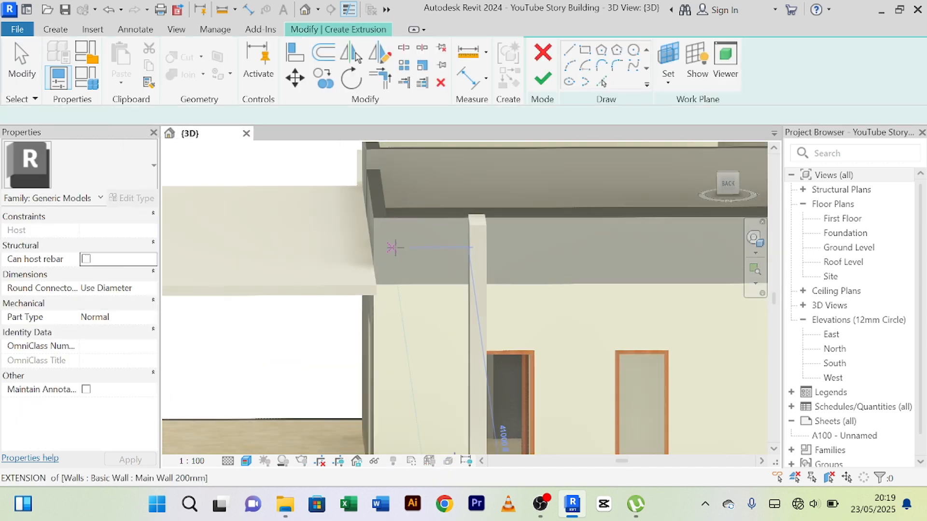
click(669, 53)
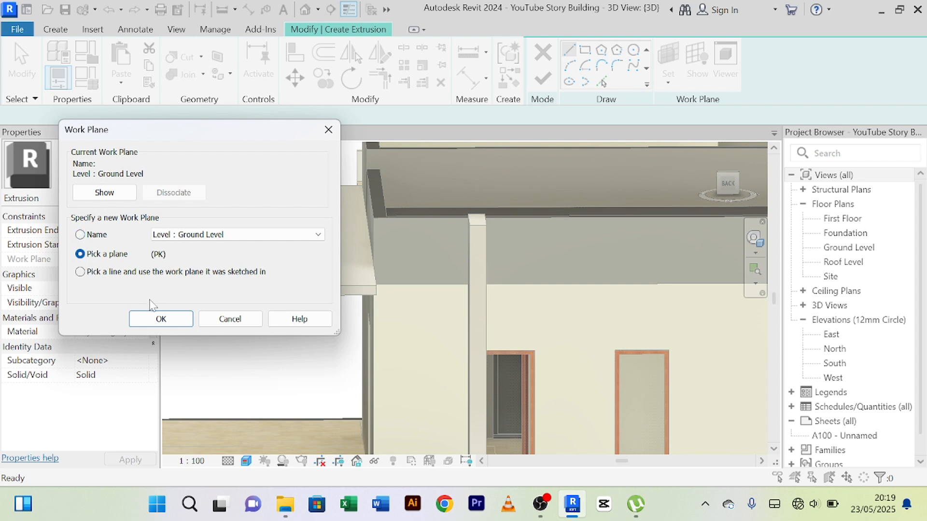
click(160, 319)
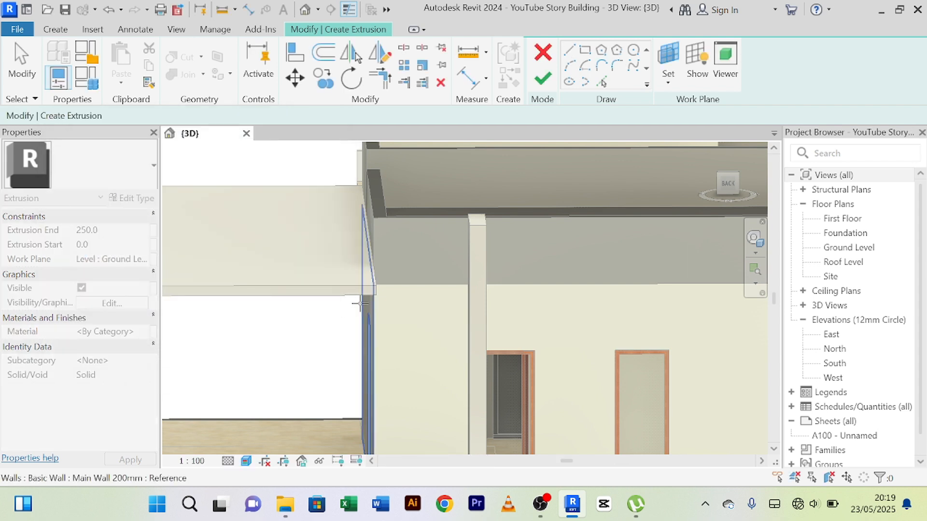
click(391, 221)
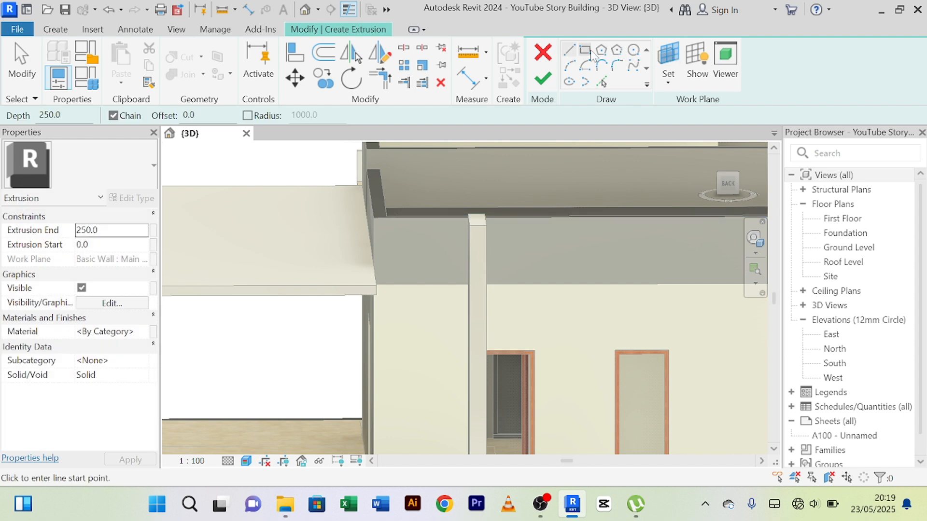
Sketch a rectangle 1400 mm wide and about 317 mm high from the parapet corner to the upright slab, and complete the model at 250 mm depth.
click(374, 229)
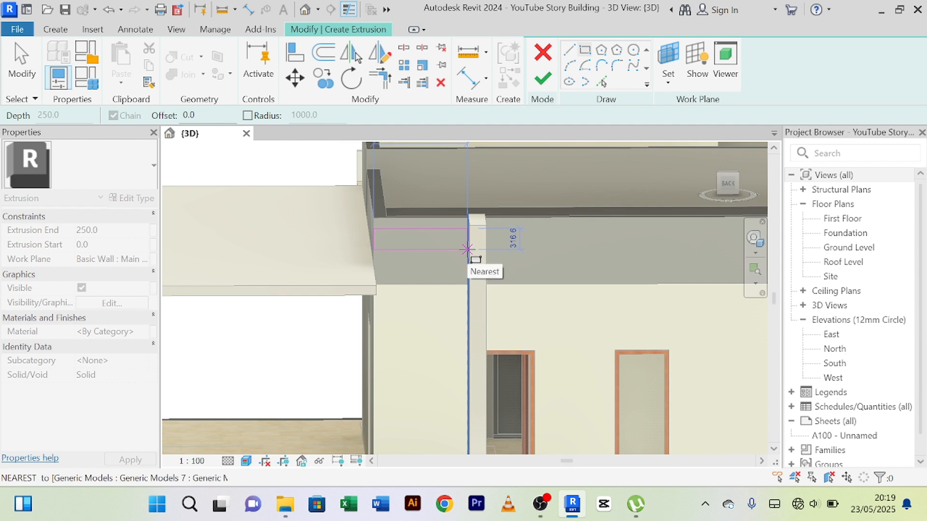
click(467, 249)
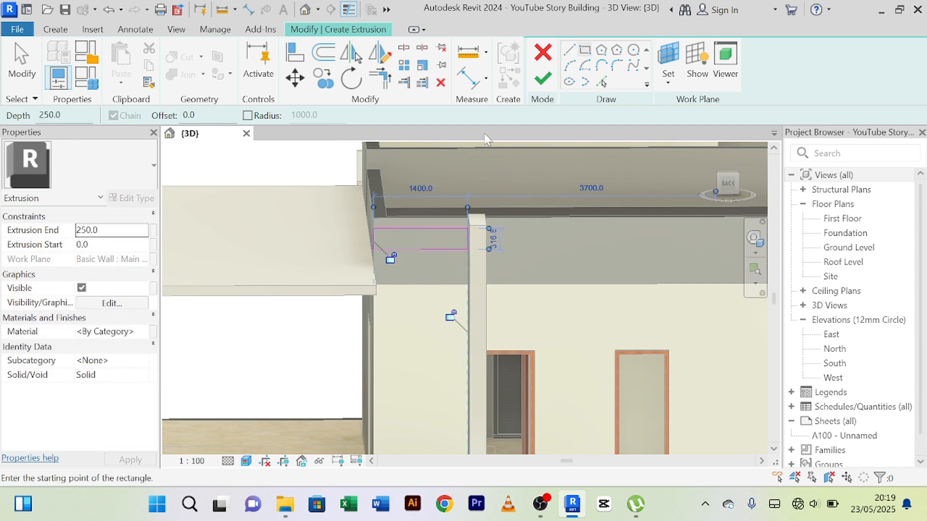
scroll(466, 205, down, 4)
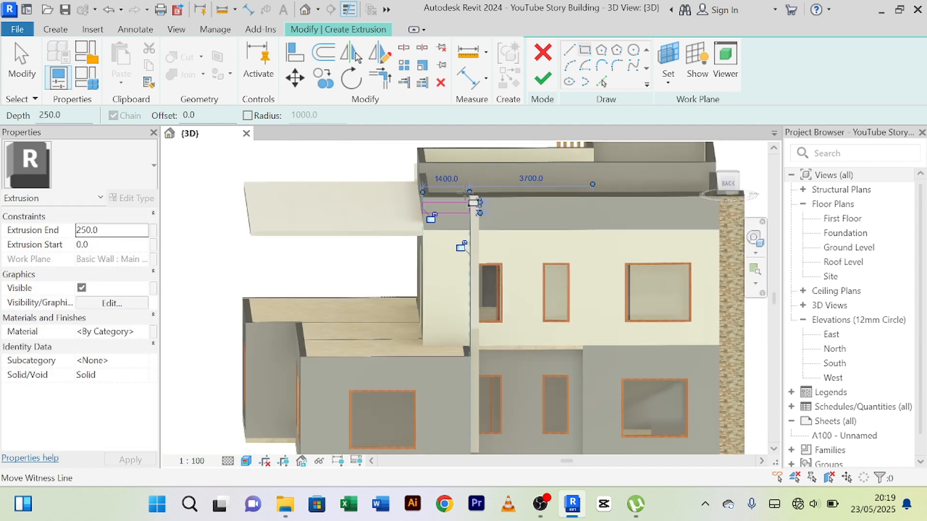
scroll(462, 200, up, 3)
scroll(462, 199, up, 2)
scroll(464, 196, up, 2)
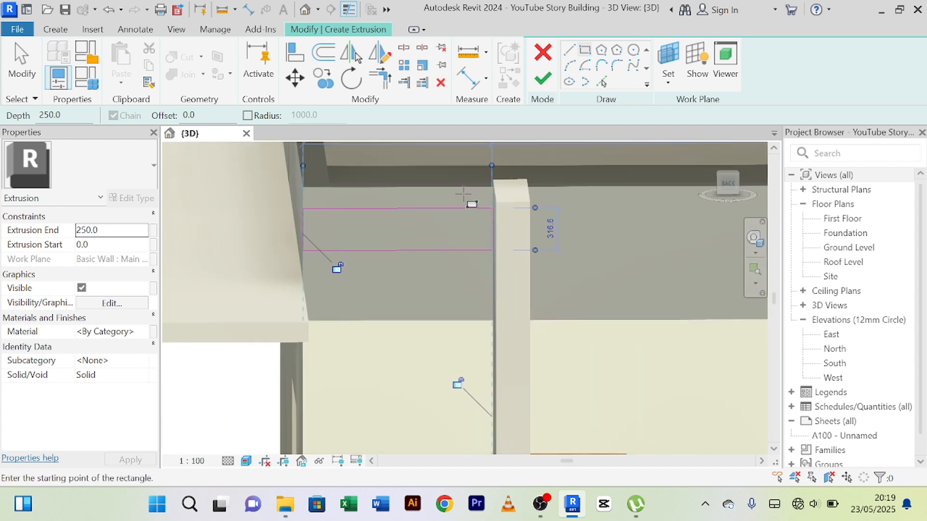
click(549, 82)
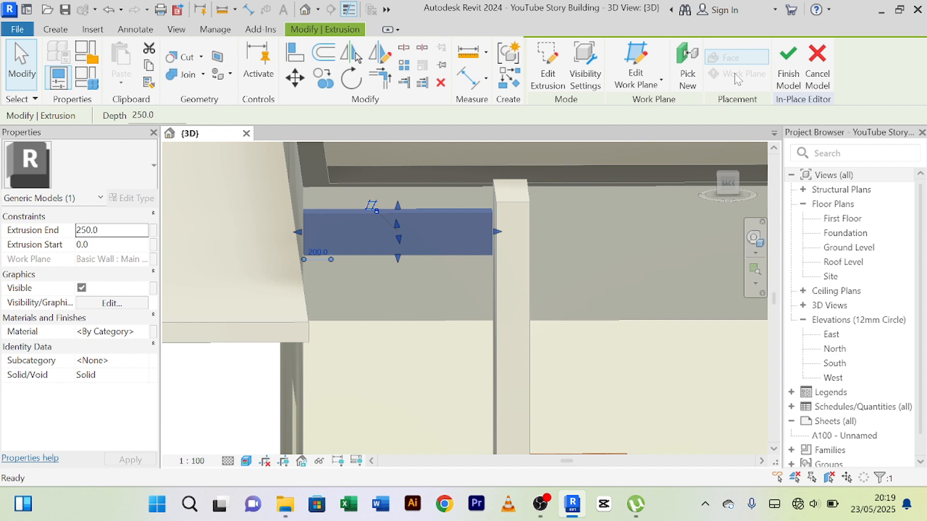
click(788, 66)
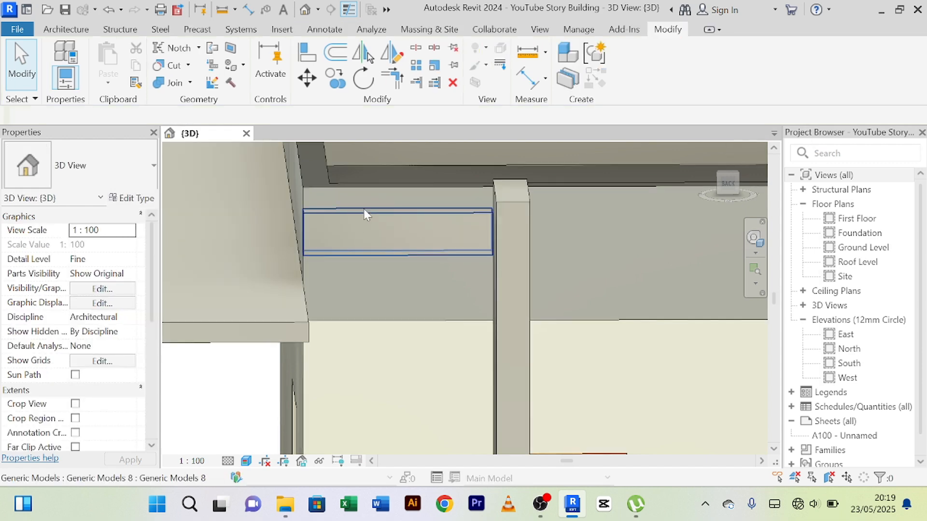
Align the front face of the new beam with the outer face of the upright slab.
click(358, 231)
shift+middle_drag(341, 277, 492, 310)
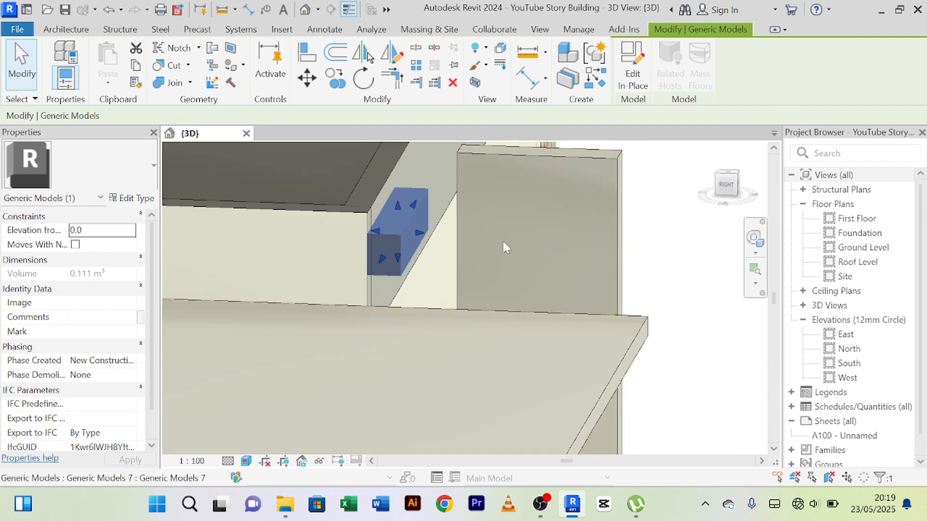
scroll(623, 226, up, 2)
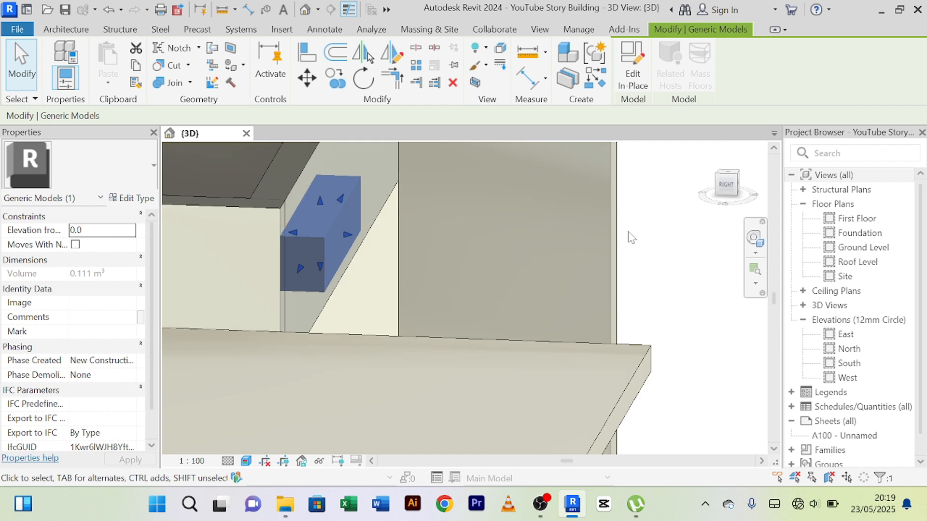
mouse_move(628, 235)
shift+middle_down()
mouse_move(608, 234)
mouse_move(658, 248)
mouse_move(633, 234)
shift+middle_up()
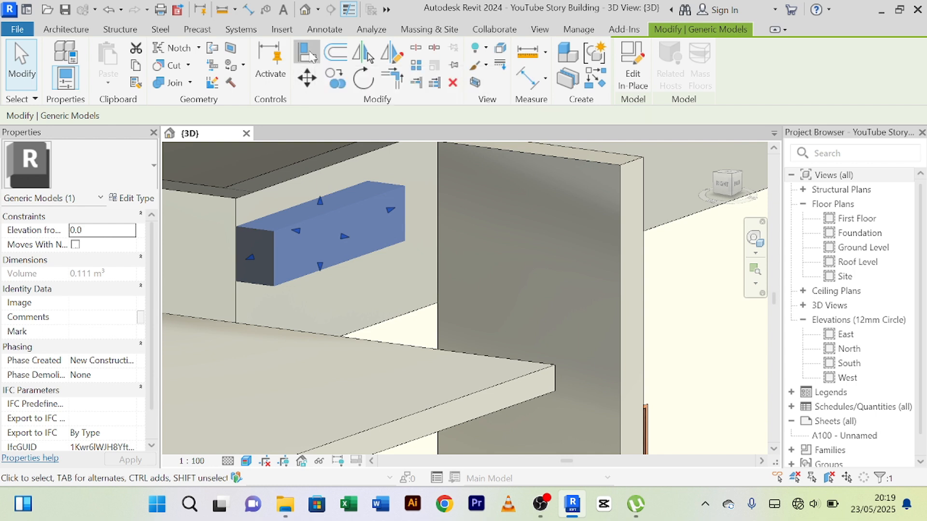
click(307, 53)
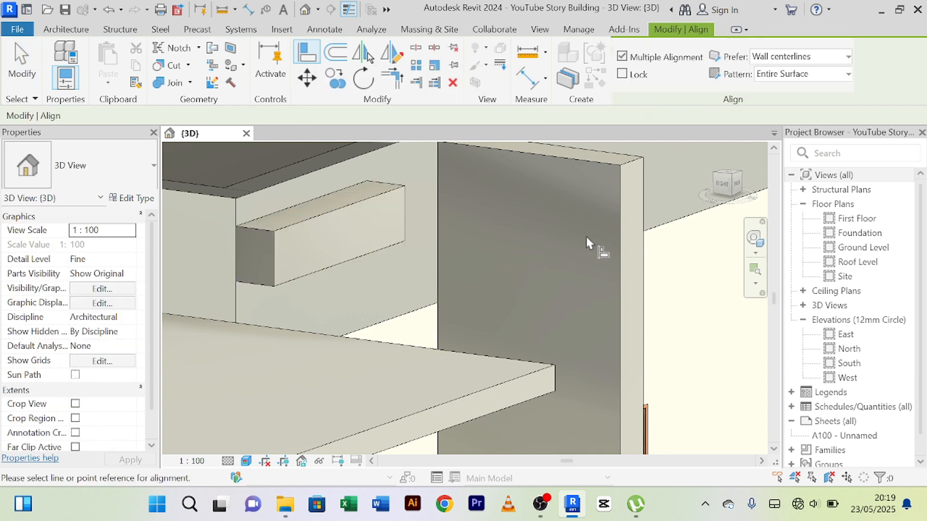
click(624, 173)
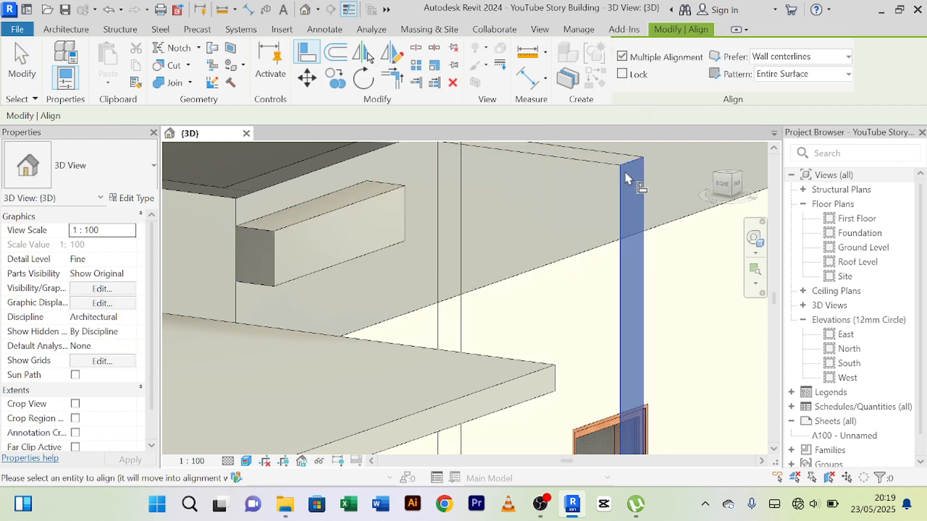
click(341, 220)
scroll(449, 240, down, 3)
right_click(599, 193)
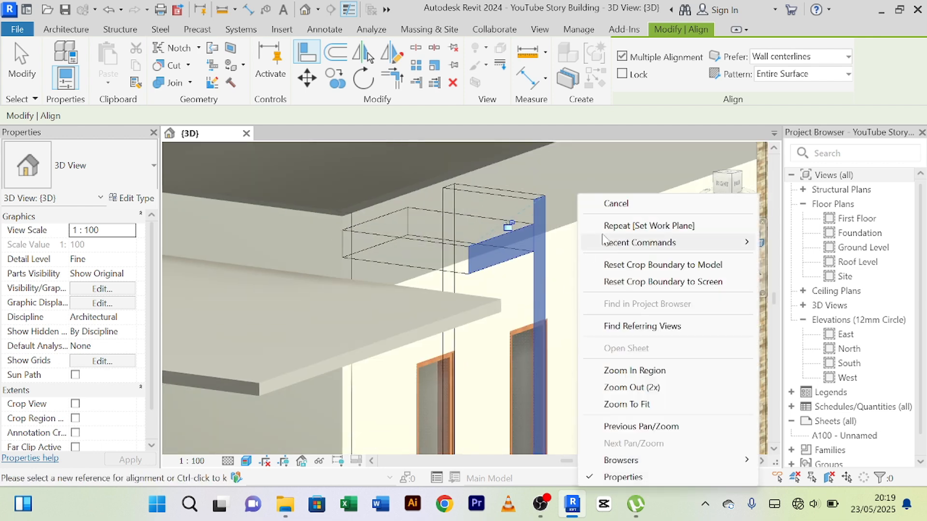
click(614, 200)
right_click(596, 241)
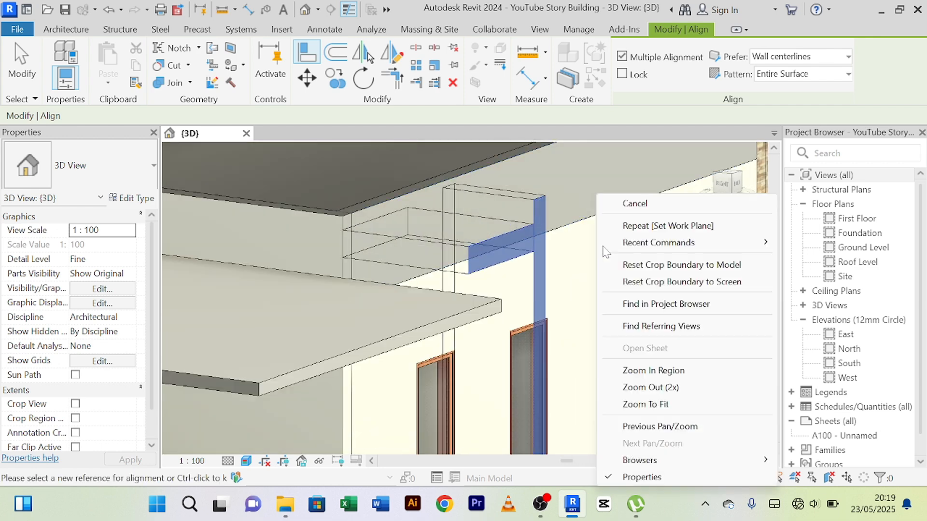
click(624, 203)
Stretch the free end of the beam outward beyond the far edge of the canopy slab.
shift+middle_drag(387, 303, 418, 271)
click(364, 279)
drag(427, 269, 192, 275)
shift+middle_drag(323, 360, 556, 198)
click(483, 183)
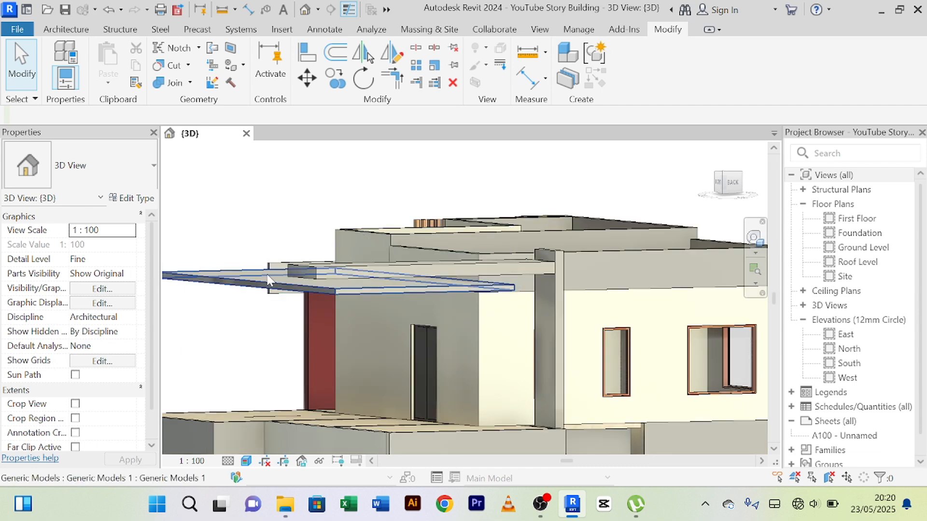
Examine the stretched beam above the canopy slab and terrace from several angles.
scroll(289, 294, up, 2)
middle_drag(312, 311, 379, 312)
scroll(302, 356, up, 4)
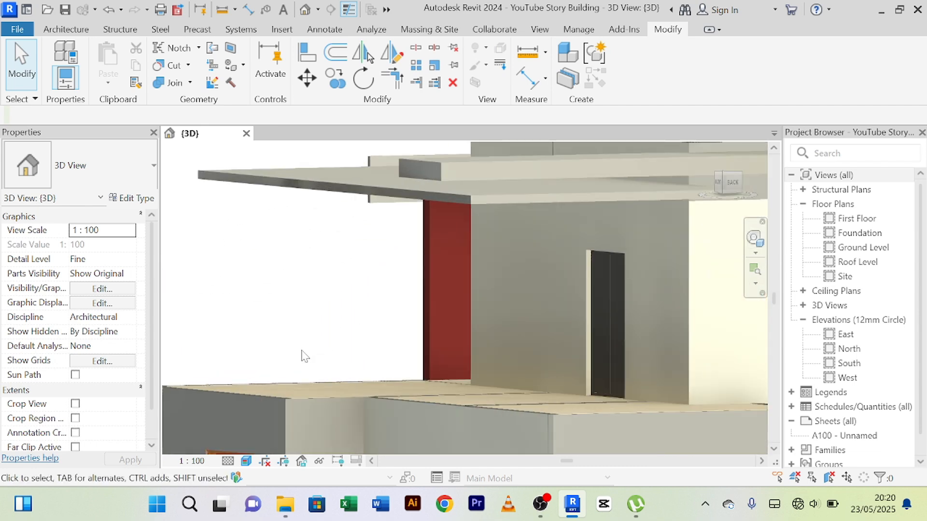
scroll(302, 355, down, 4)
middle_drag(306, 356, 620, 236)
scroll(525, 214, up, 3)
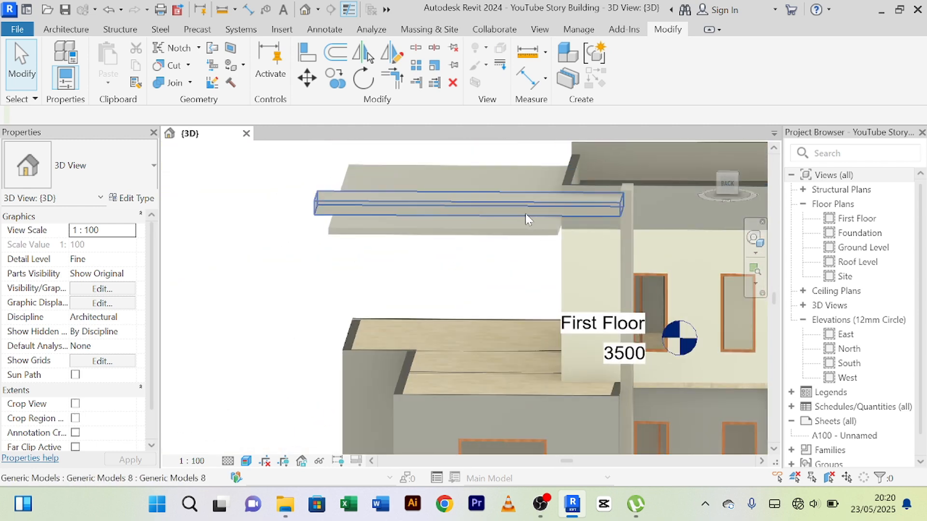
scroll(493, 197, up, 4)
scroll(493, 192, down, 3)
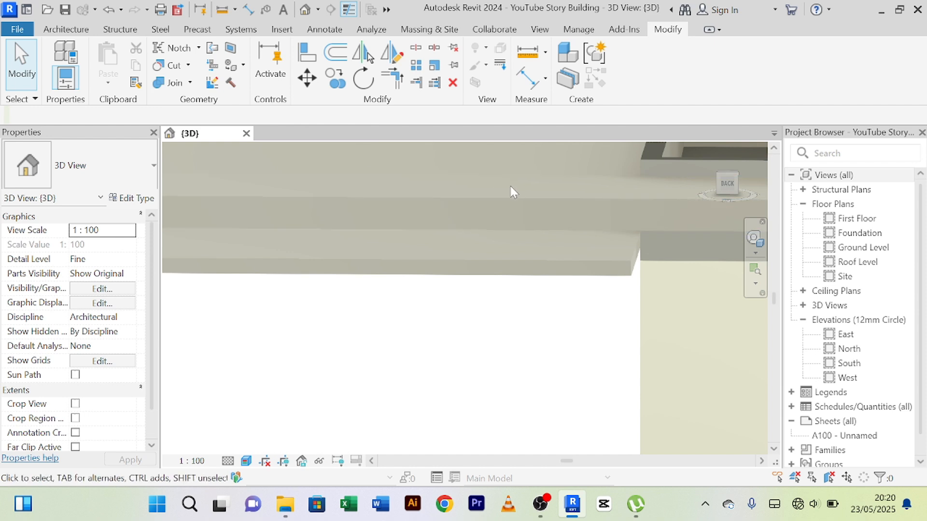
Edit the long beam in place and set its extrusion depth to 150 mm.
click(491, 196)
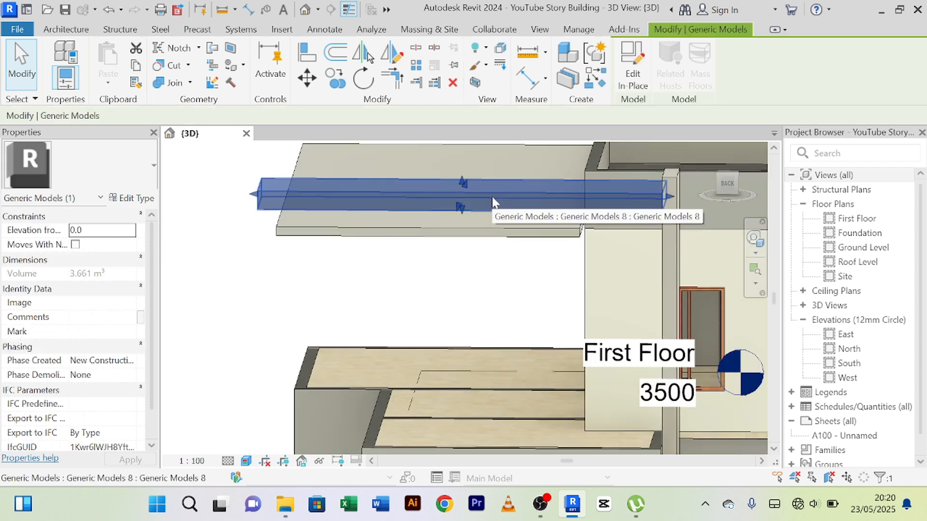
click(635, 77)
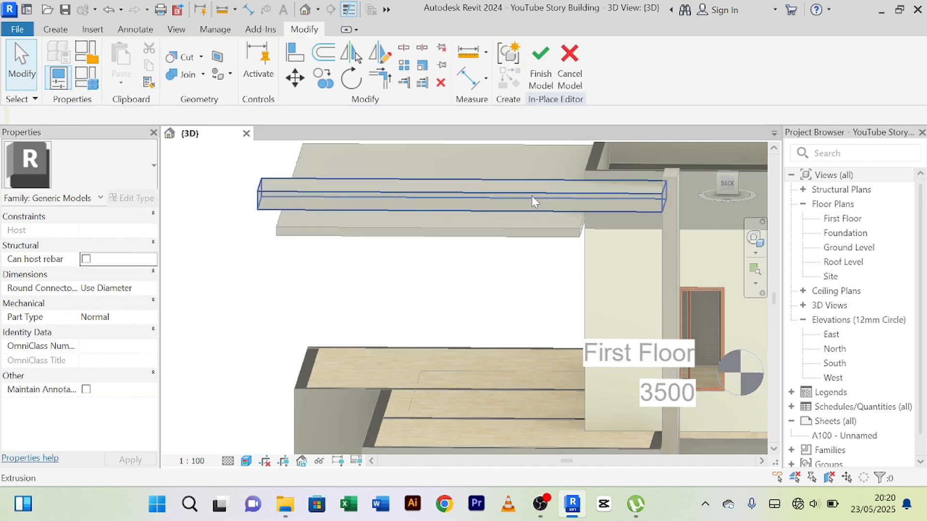
click(532, 196)
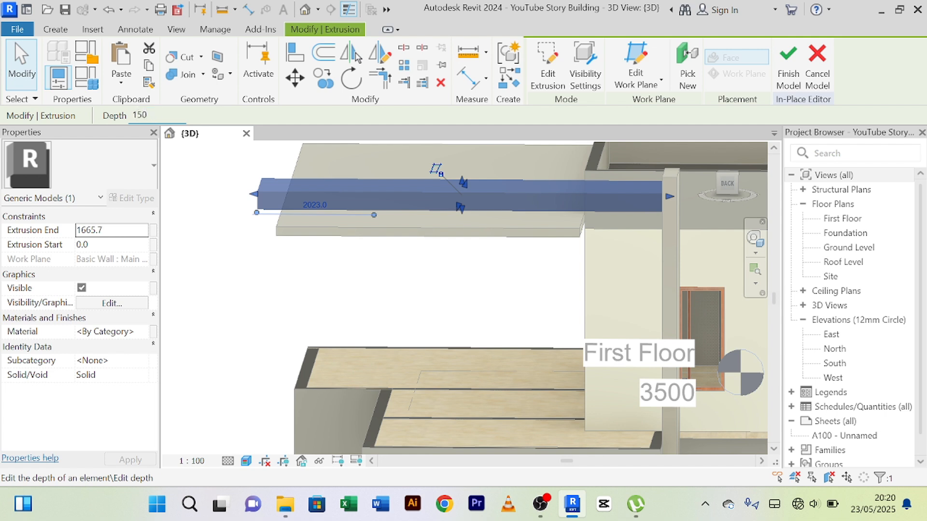
key(Return)
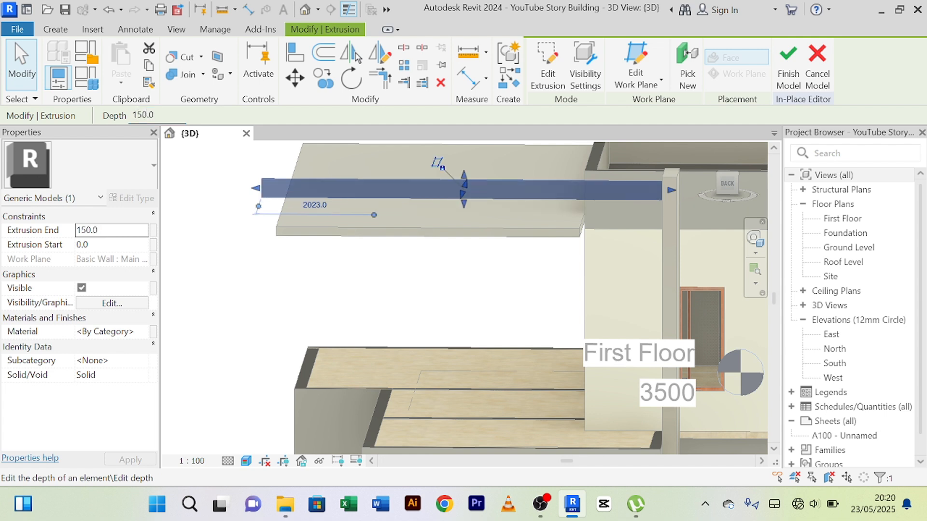
Finish the in-place edit of the long beam and examine its free end above the canopy slab.
click(788, 72)
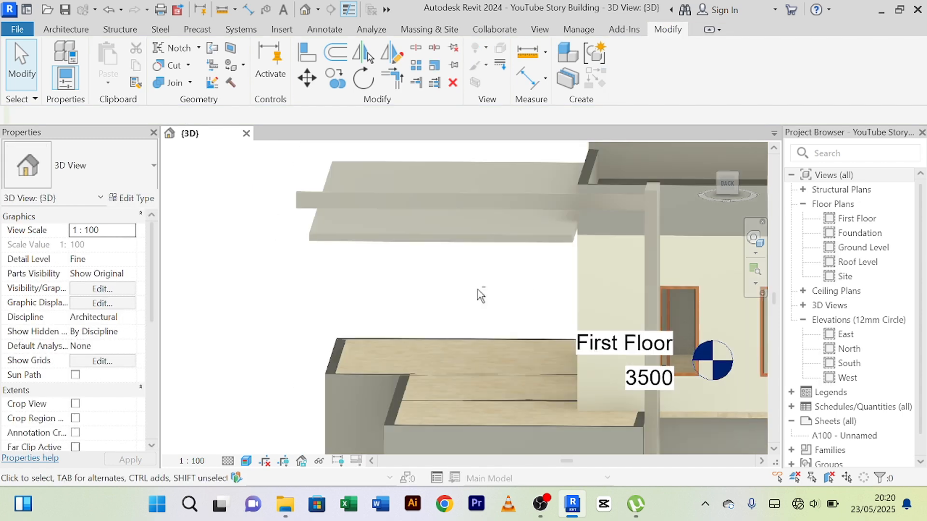
shift+middle_drag(477, 289, 633, 332)
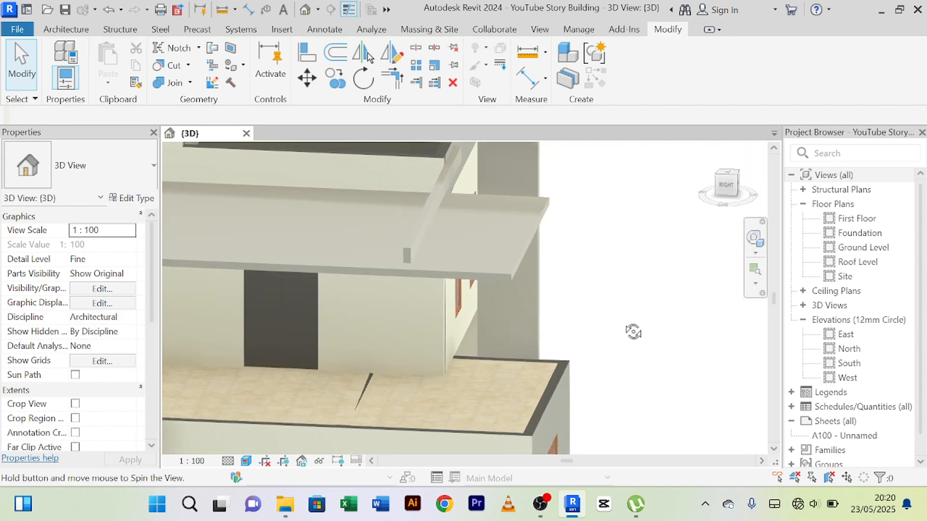
scroll(474, 235, up, 4)
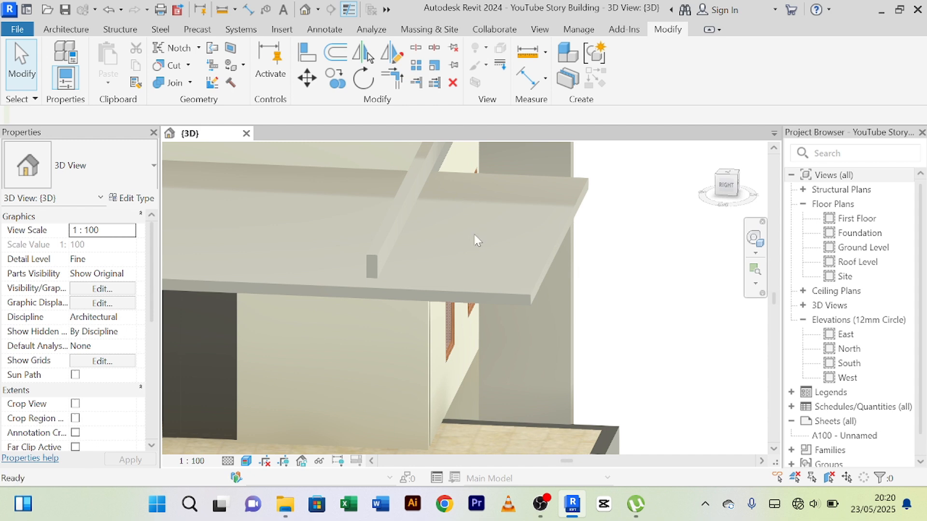
double_click(474, 233)
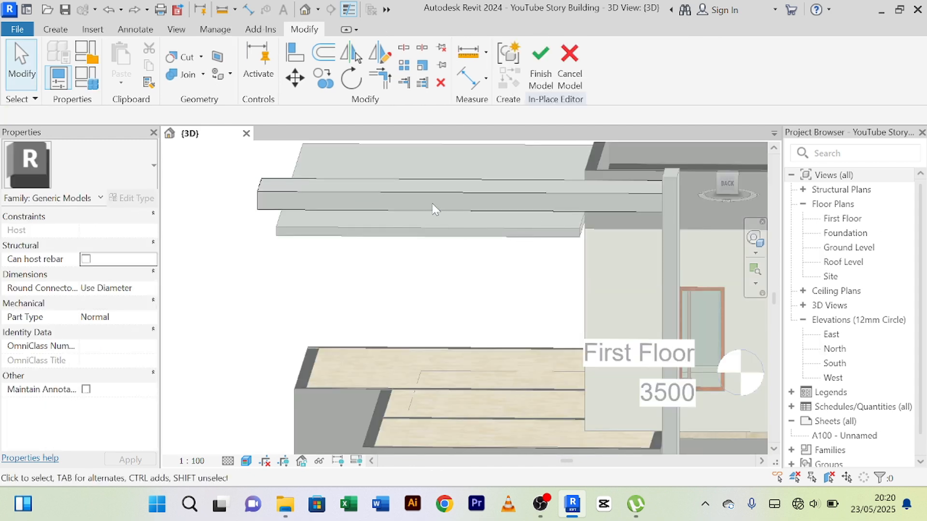
Open the extrusion profile of the long beam for editing.
shift+middle_drag(433, 202, 461, 312)
click(485, 245)
click(681, 297)
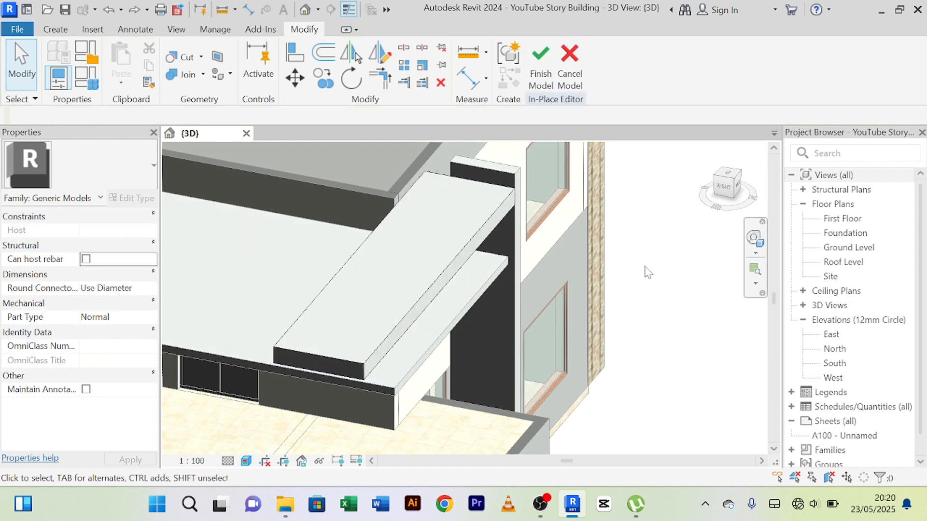
click(462, 249)
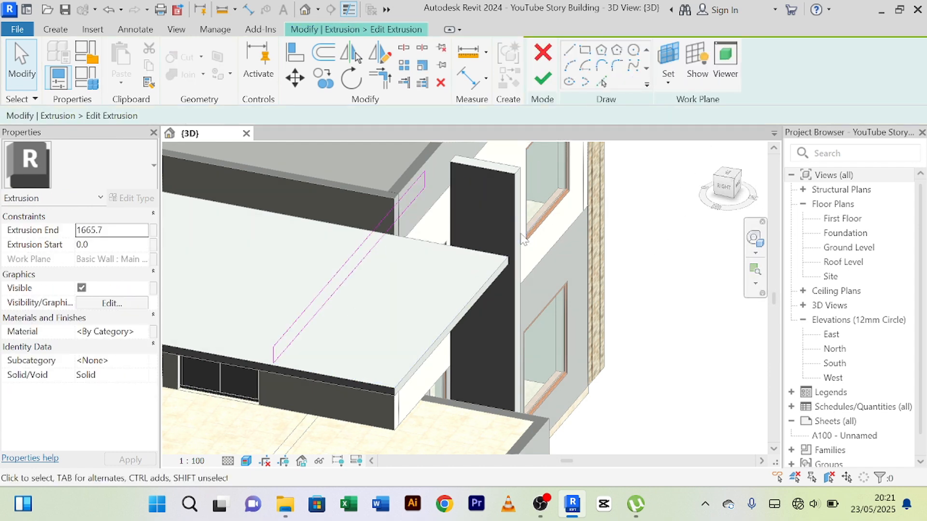
shift+middle_drag(484, 267, 374, 202)
scroll(531, 280, up, 4)
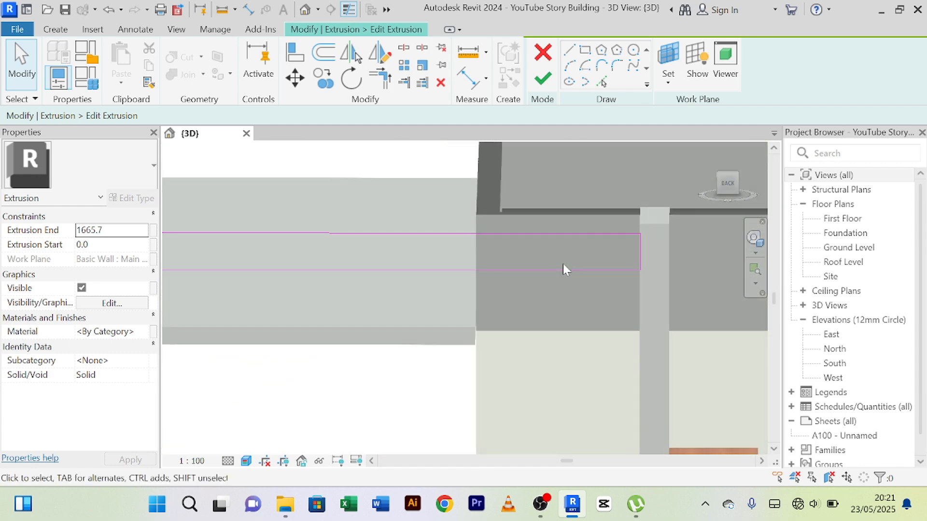
Set the height of the beam's profile to 150 mm by moving its lower edge, and finish the in-place model.
click(563, 270)
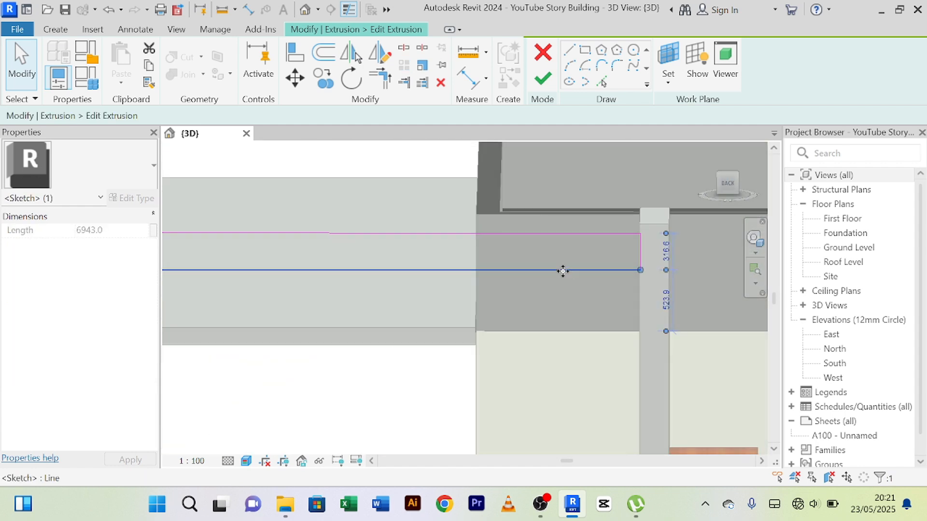
scroll(672, 258, up, 6)
click(668, 242)
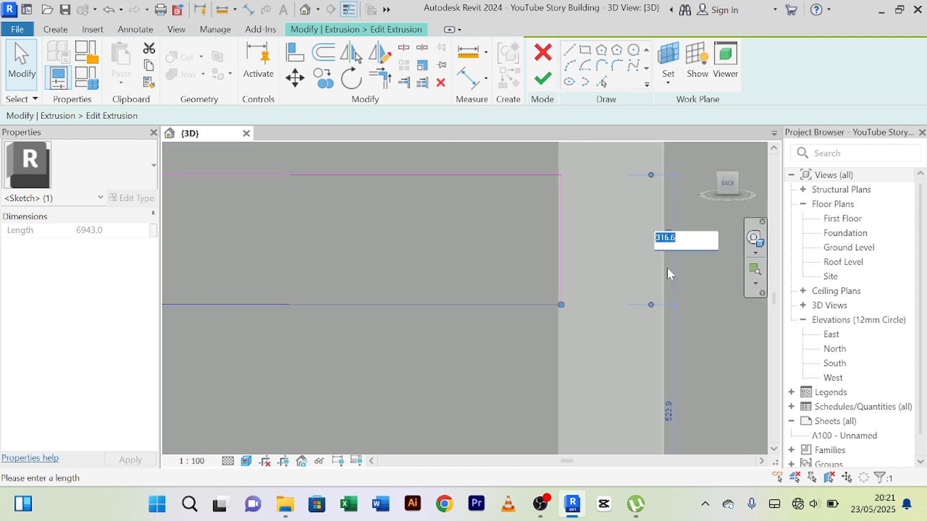
text(150)
key(Return)
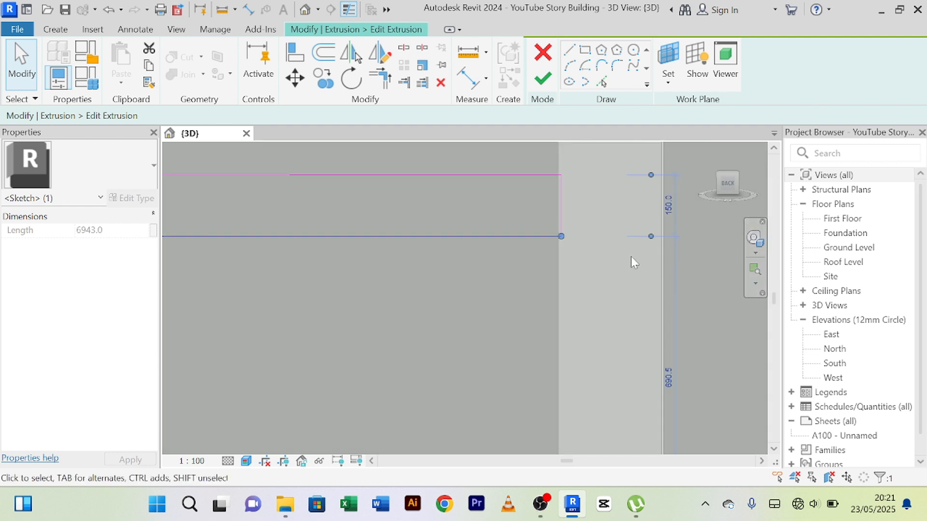
scroll(551, 277, down, 4)
scroll(552, 154, down, 2)
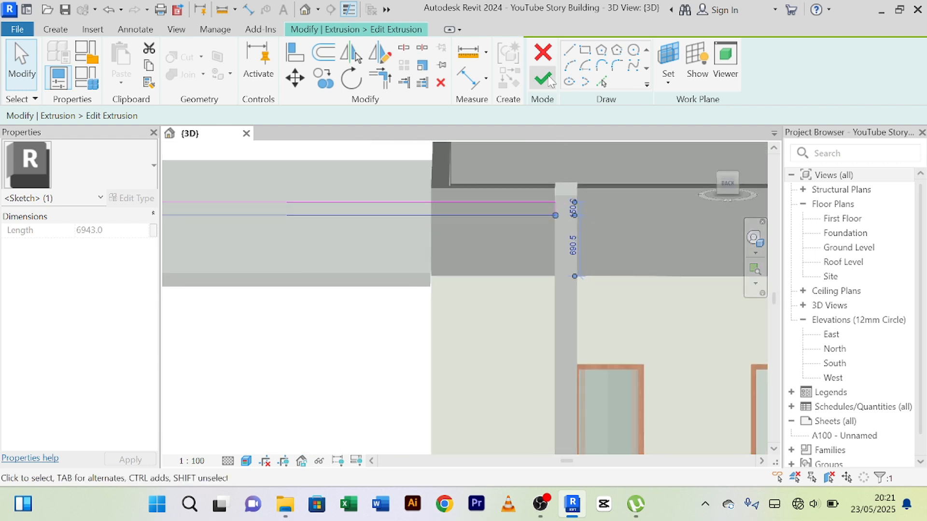
click(542, 79)
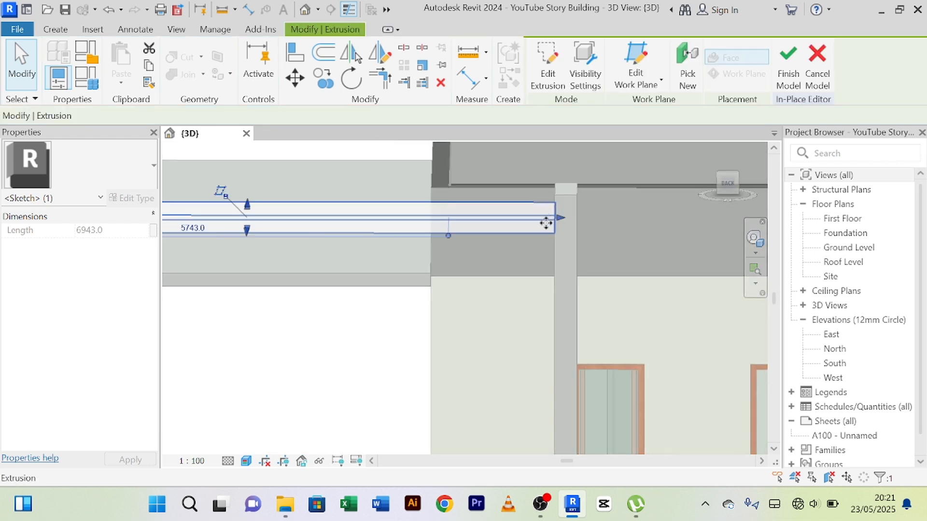
click(788, 68)
Examine the thinned beam above the canopy slab and its junction with the upright slab.
scroll(606, 201, down, 2)
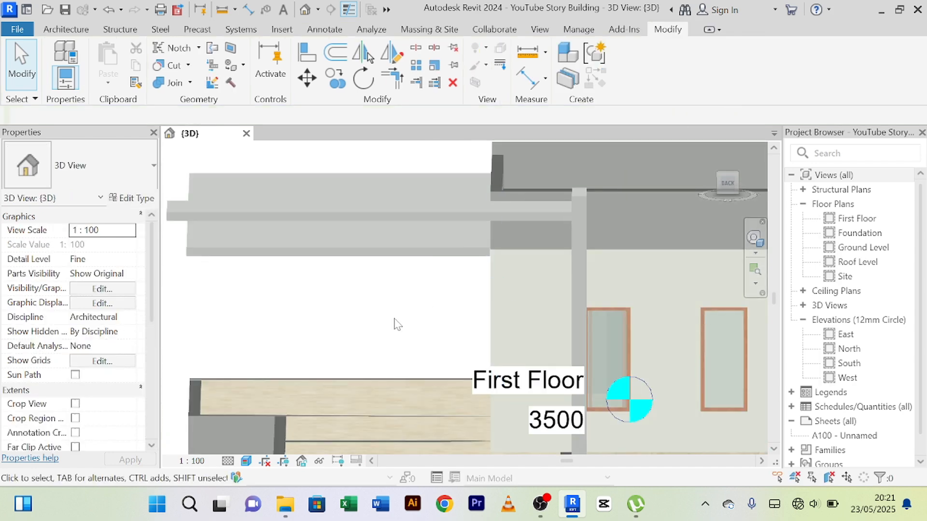
shift+middle_drag(386, 322, 439, 337)
scroll(384, 319, up, 2)
scroll(414, 346, down, 3)
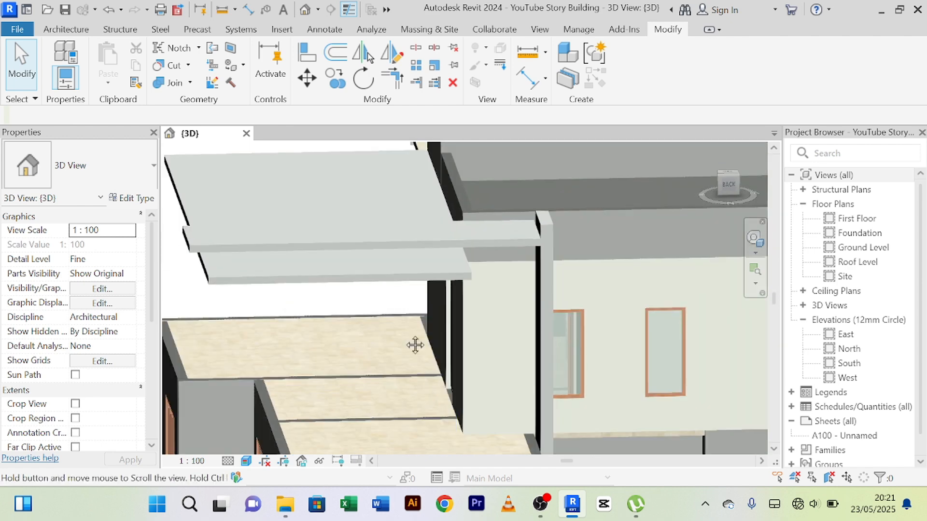
scroll(412, 252, up, 2)
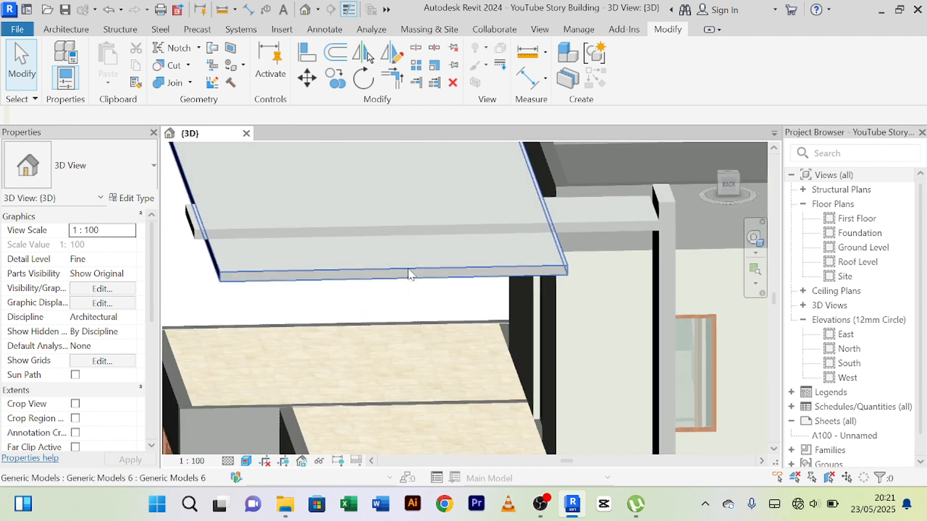
scroll(528, 219, up, 3)
scroll(525, 218, down, 4)
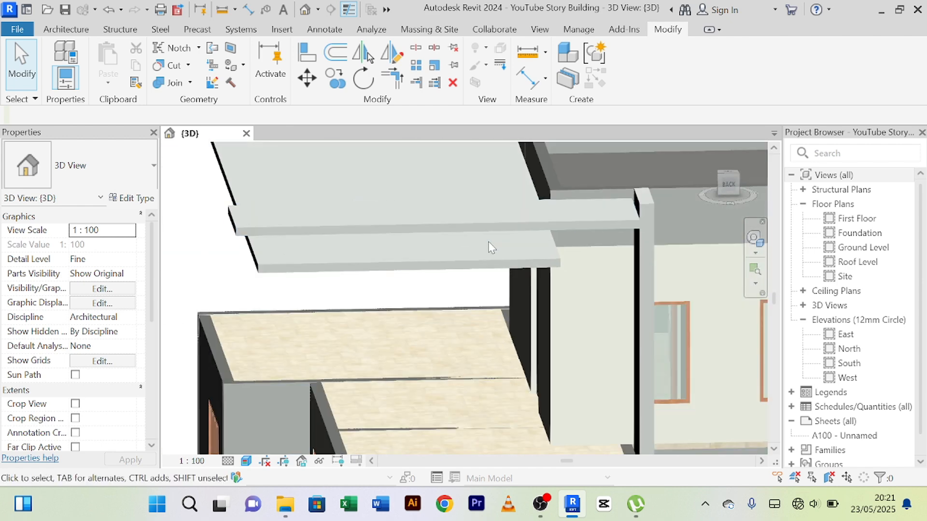
scroll(381, 262, down, 3)
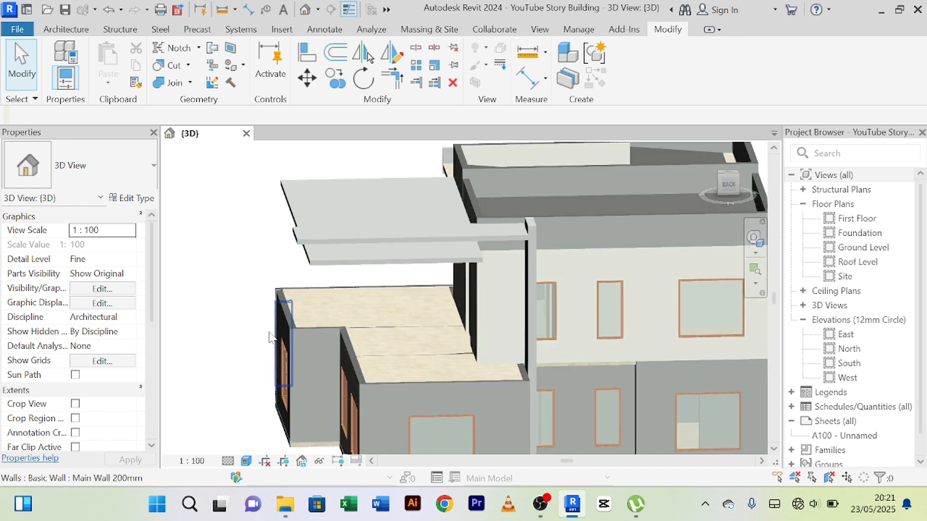
scroll(269, 337, down, 2)
shift+middle_drag(270, 332, 333, 289)
scroll(348, 263, up, 3)
scroll(349, 261, up, 2)
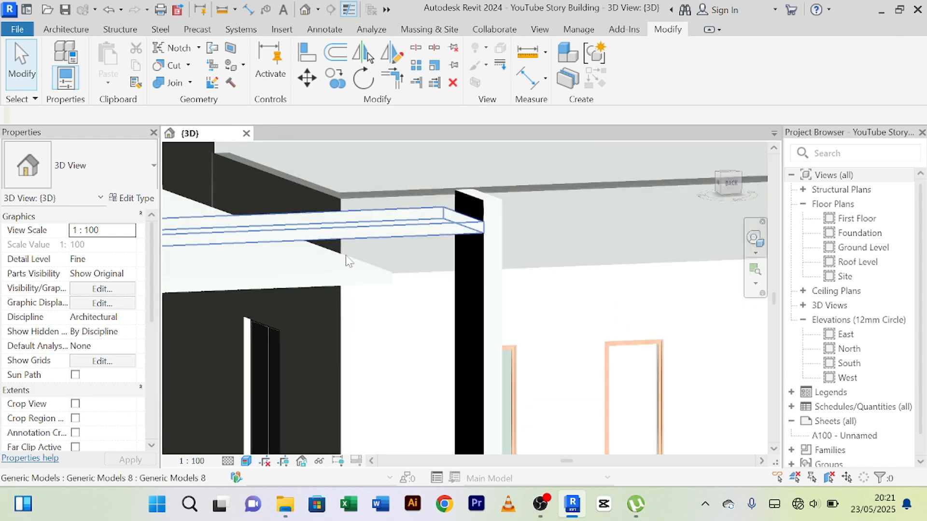
scroll(270, 282, down, 3)
Examine the canopy slab, beam and upright slab against the whole house from the rear and the terrace side.
shift+middle_drag(298, 290, 285, 331)
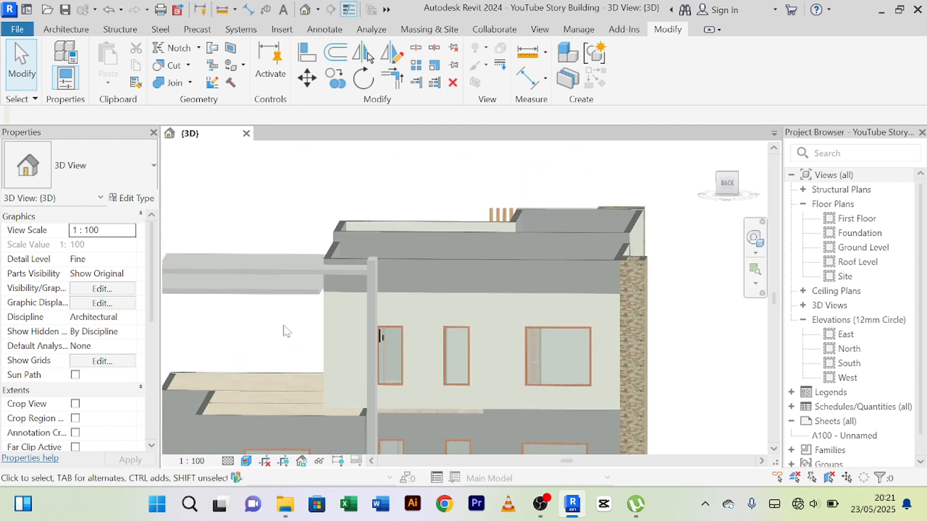
scroll(414, 333, up, 2)
scroll(367, 307, up, 3)
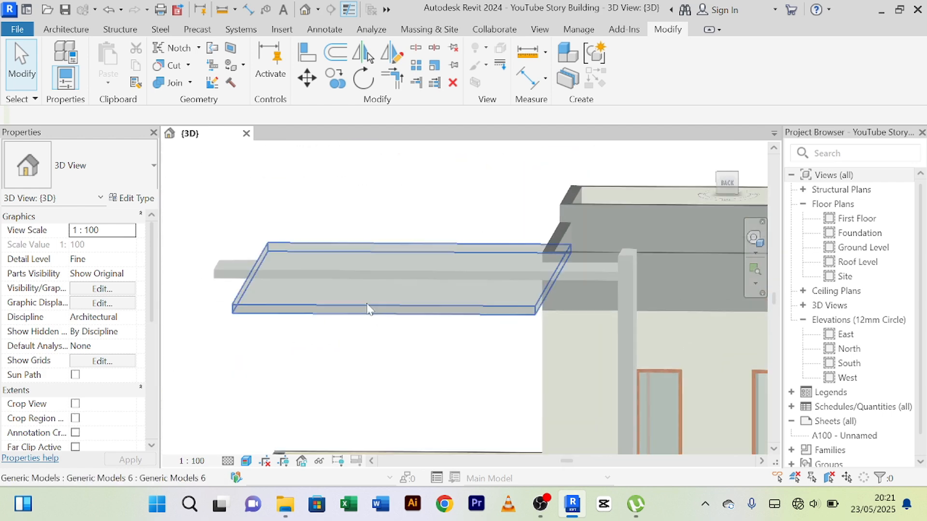
scroll(368, 309, down, 3)
shift+middle_drag(378, 346, 500, 323)
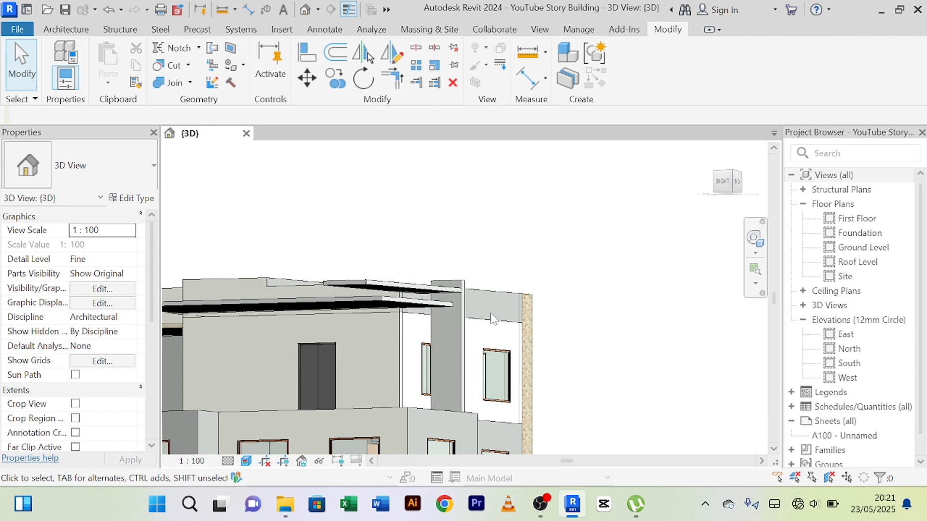
shift+middle_drag(572, 271, 426, 286)
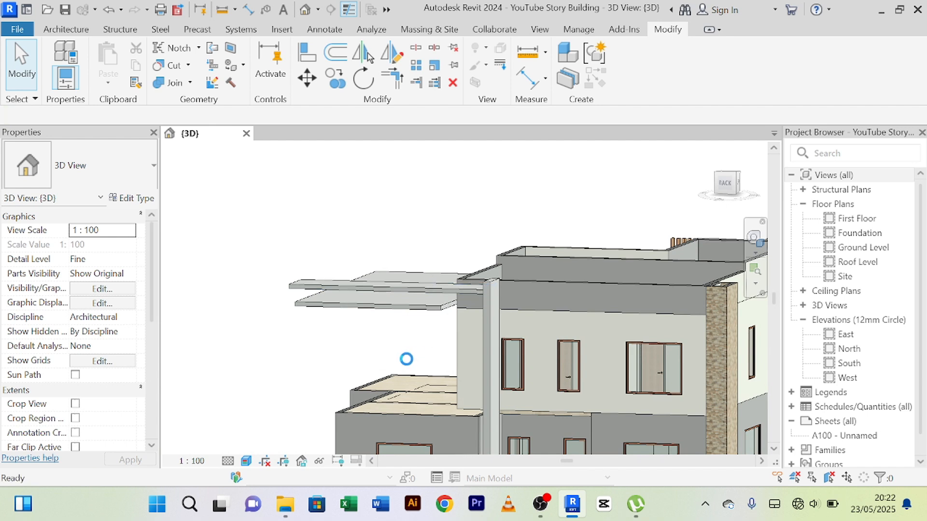
scroll(403, 363, up, 4)
scroll(392, 360, down, 1)
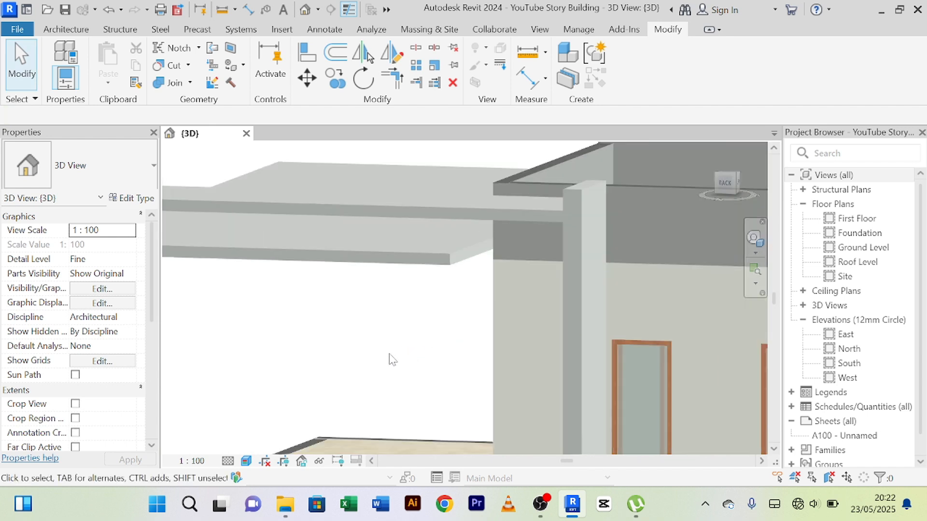
shift+middle_drag(392, 359, 477, 357)
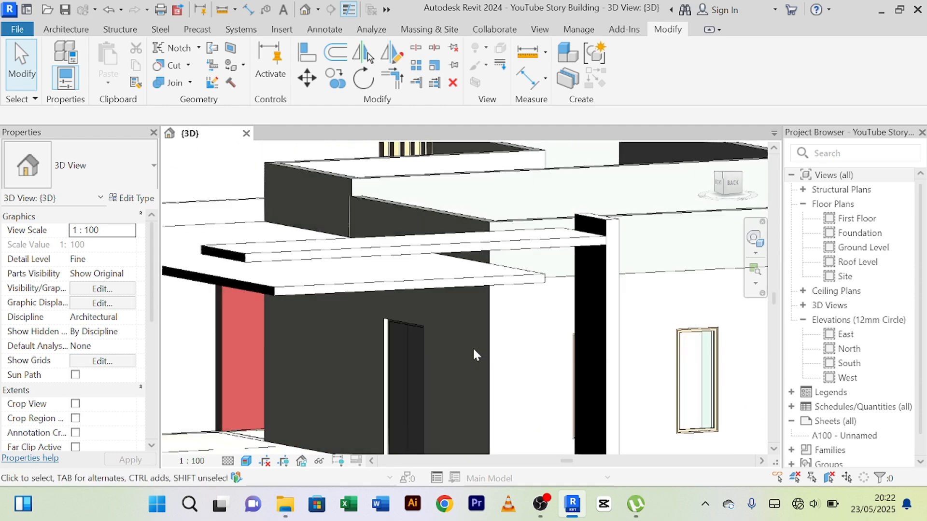
scroll(463, 342, down, 2)
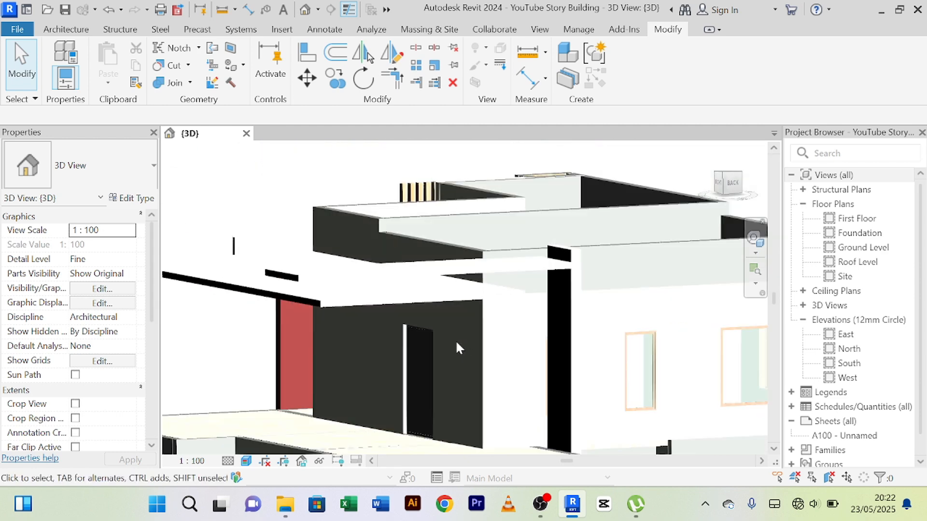
mouse_move(456, 343)
shift+middle_down()
mouse_move(558, 365)
mouse_move(479, 335)
mouse_move(556, 351)
mouse_move(442, 372)
mouse_move(600, 371)
mouse_move(545, 358)
mouse_move(539, 396)
mouse_move(531, 379)
mouse_move(480, 370)
mouse_move(472, 340)
mouse_move(493, 348)
mouse_move(486, 343)
mouse_move(478, 355)
shift+middle_up()
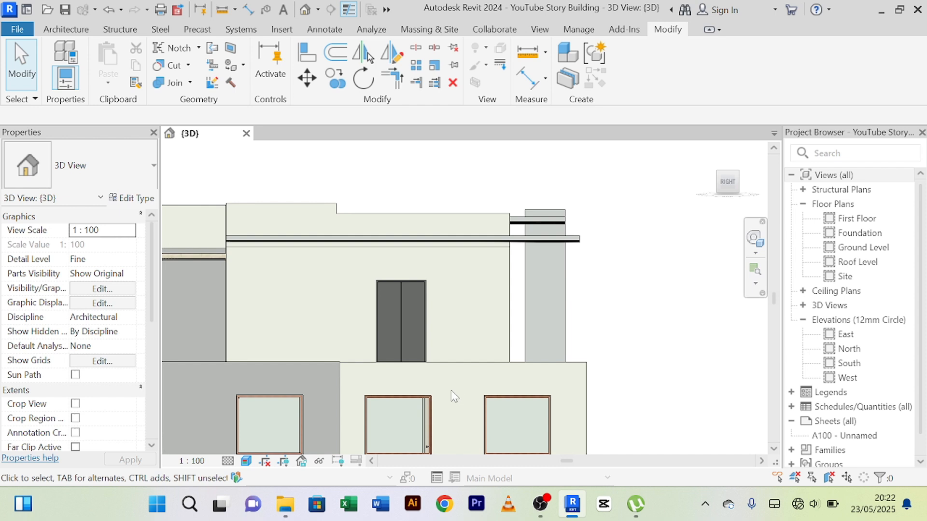
Create a new in-place component in the Generic Models category, keeping the suggested name.
click(66, 30)
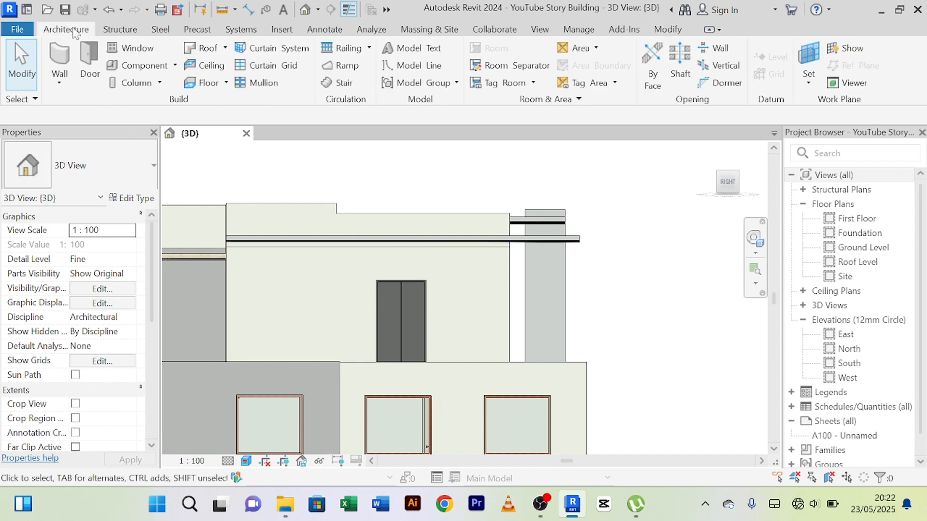
click(175, 66)
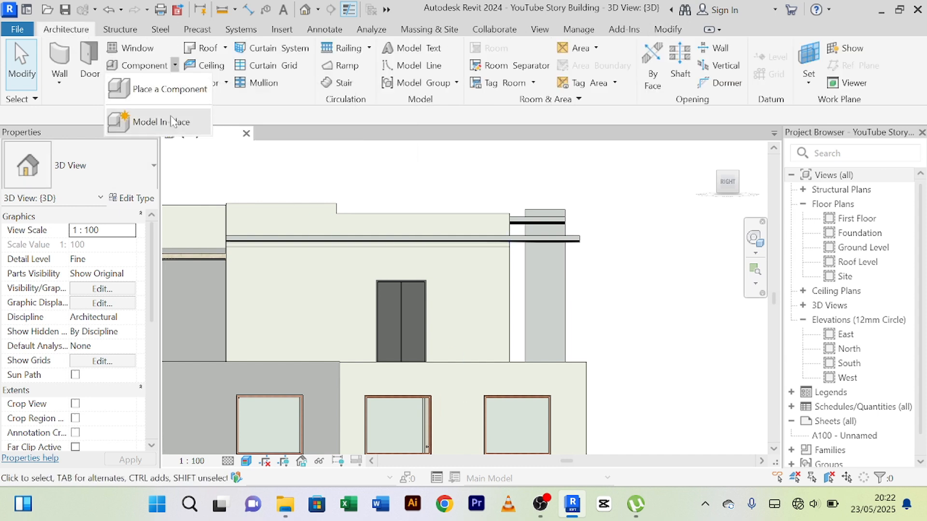
click(165, 122)
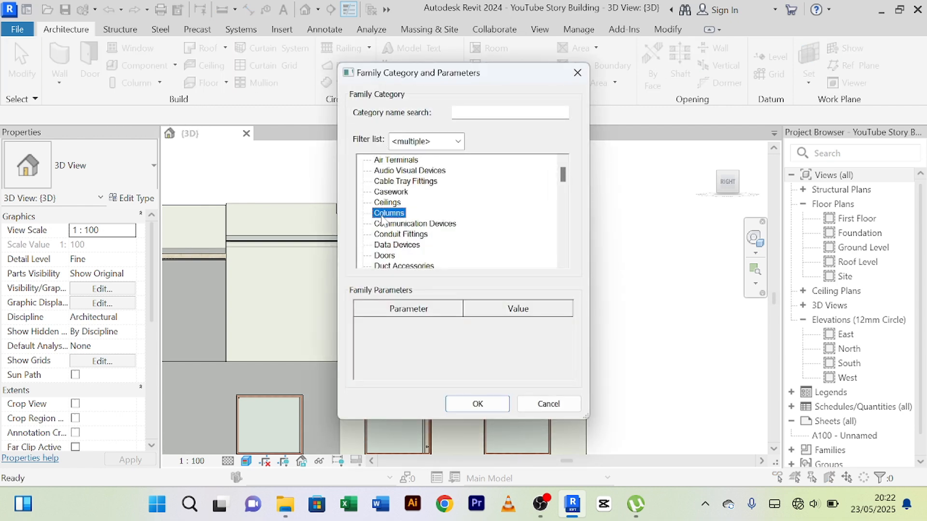
key(g)
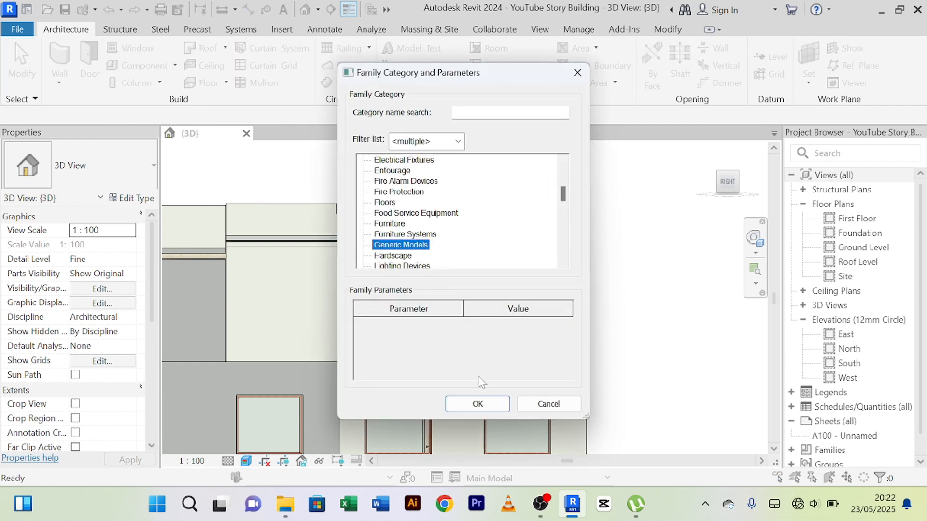
click(478, 403)
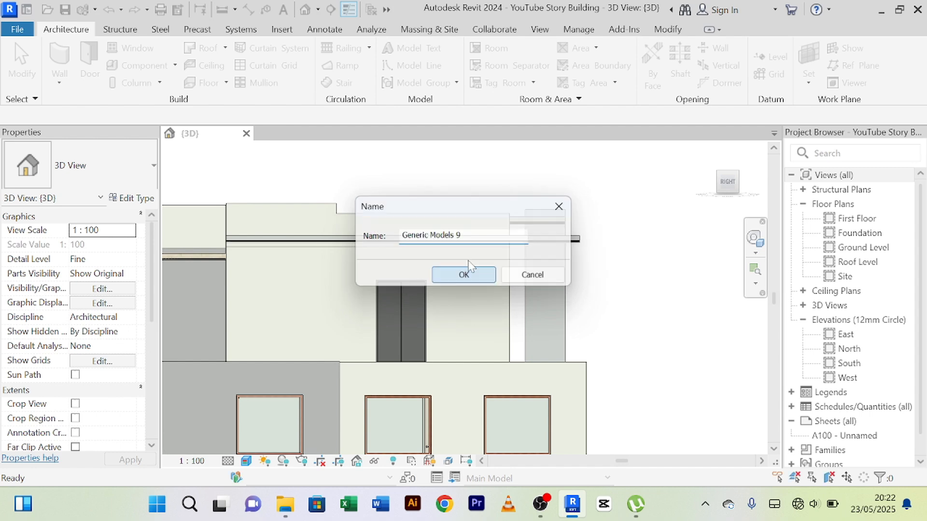
click(463, 276)
Start an extrusion and set its work plane by picking the face of the terrace-side wall.
click(125, 57)
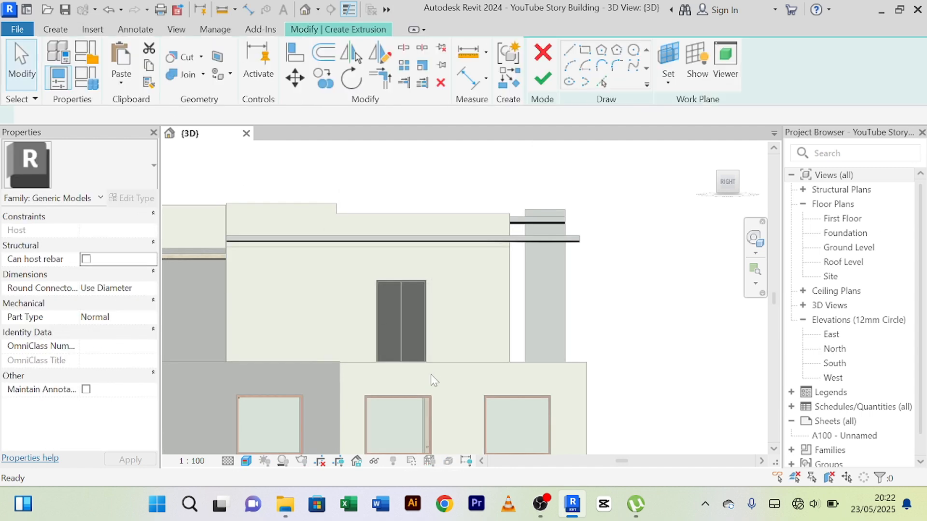
click(669, 83)
click(674, 140)
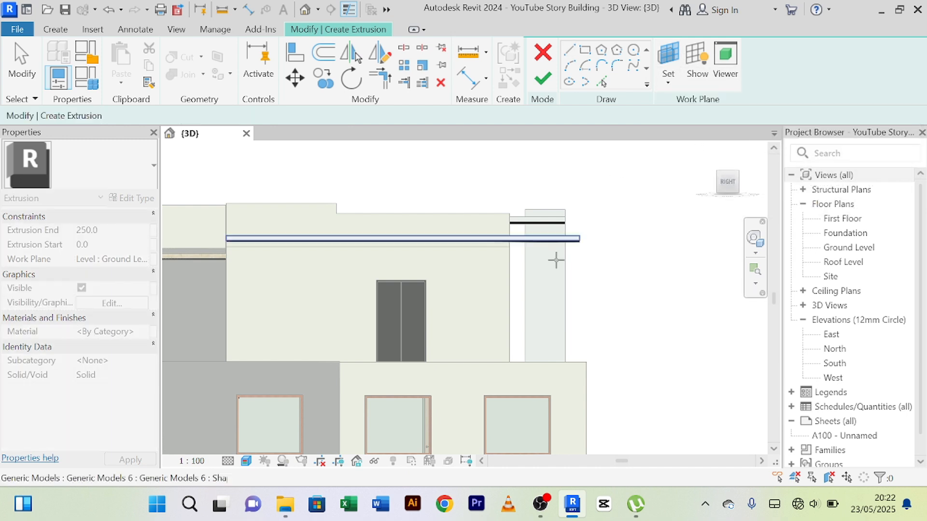
click(442, 365)
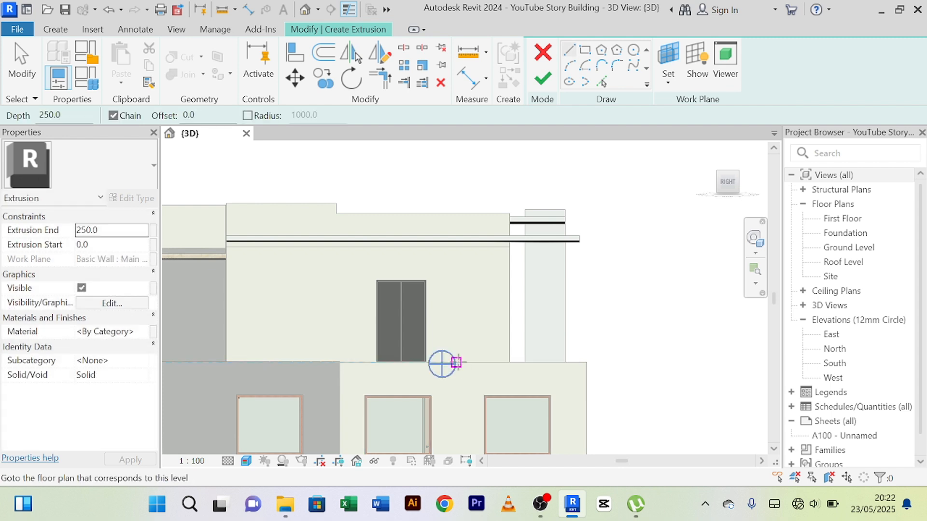
Sketch a rectangle about 797 mm wide and 3500 mm high between two ground-floor windows, extrude it 250 mm and finish the in-place model.
click(585, 50)
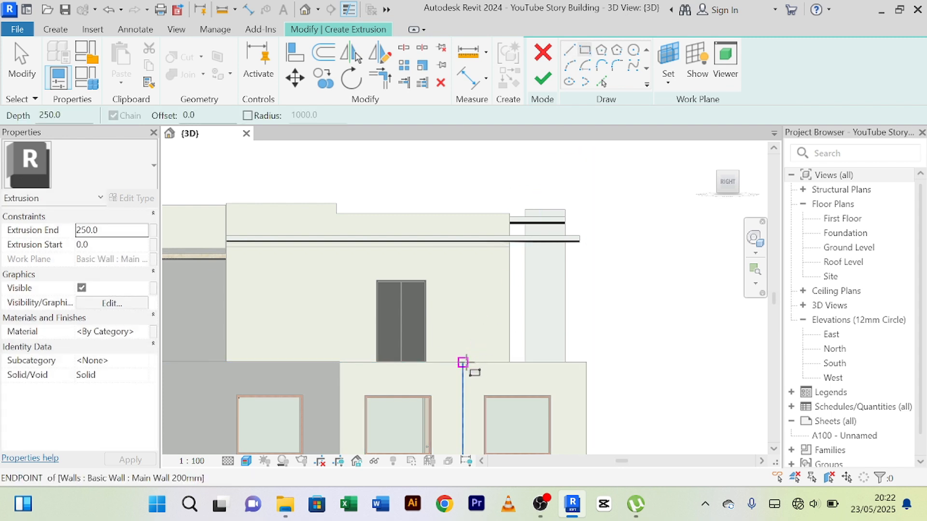
mouse_move(470, 362)
middle_down()
mouse_move(491, 221)
mouse_move(480, 195)
middle_up()
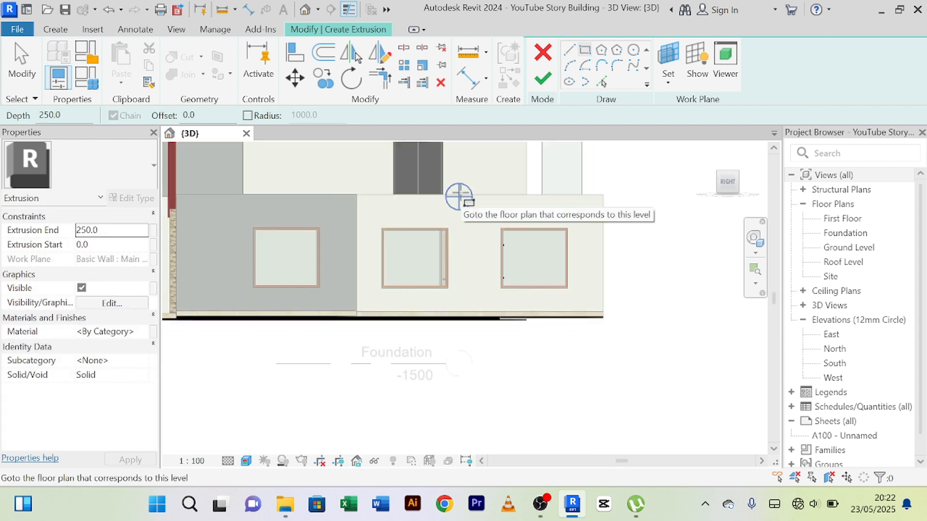
middle_drag(457, 194, 475, 248)
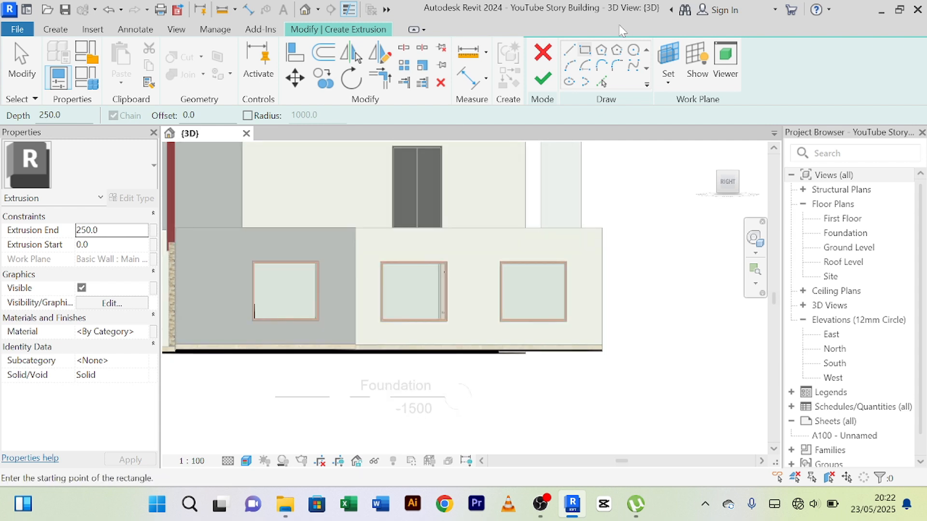
click(485, 226)
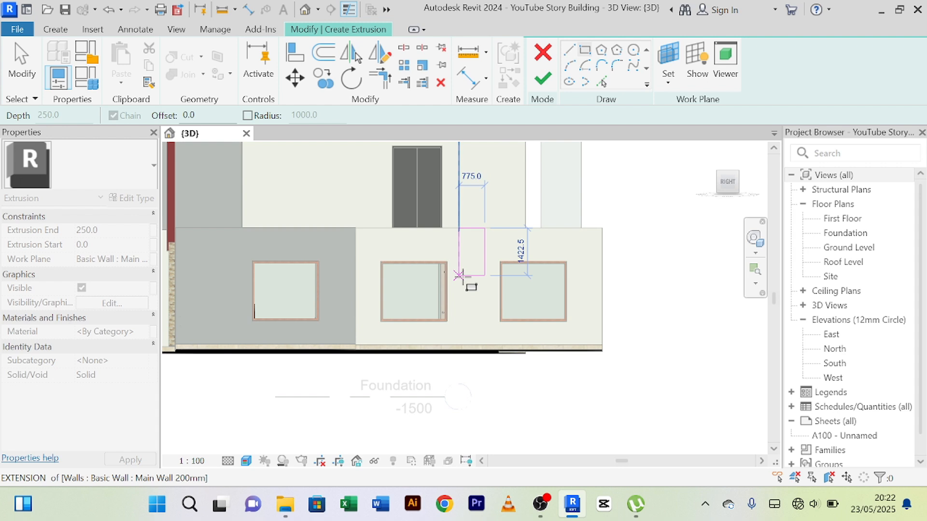
click(458, 345)
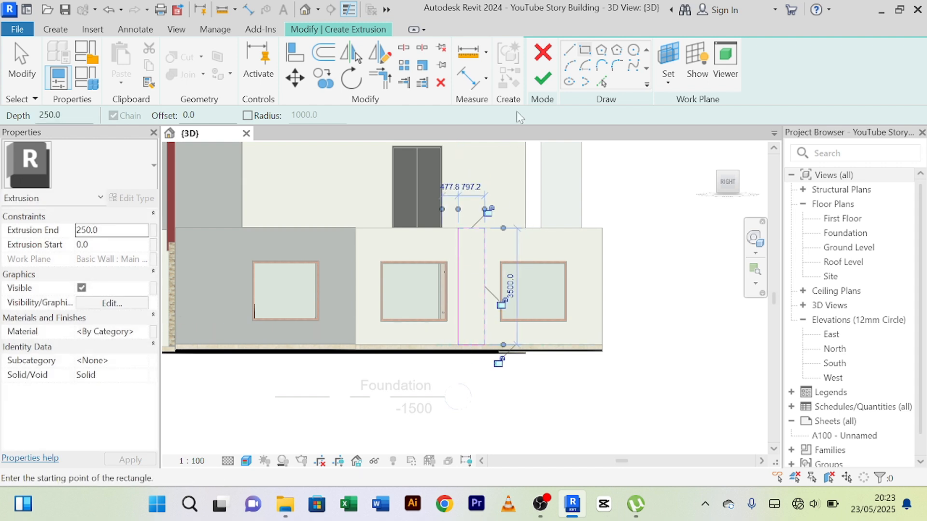
click(543, 81)
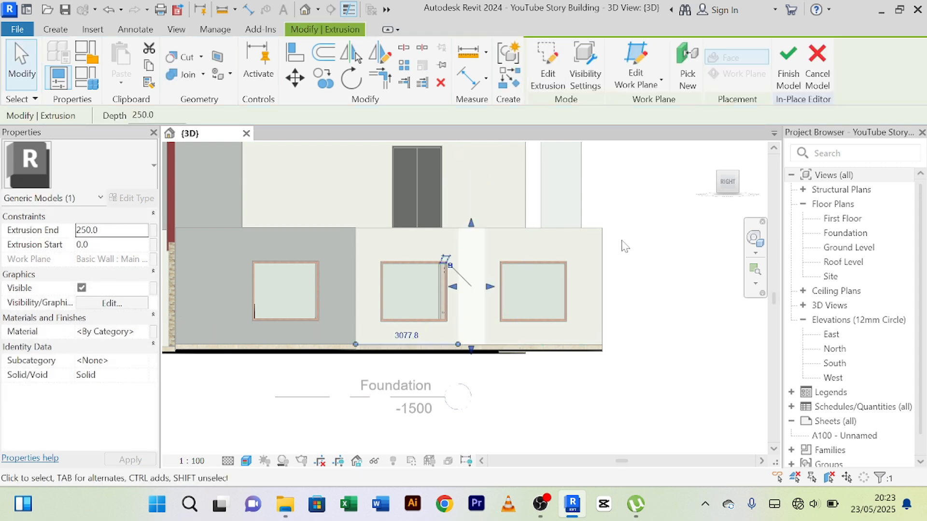
click(790, 77)
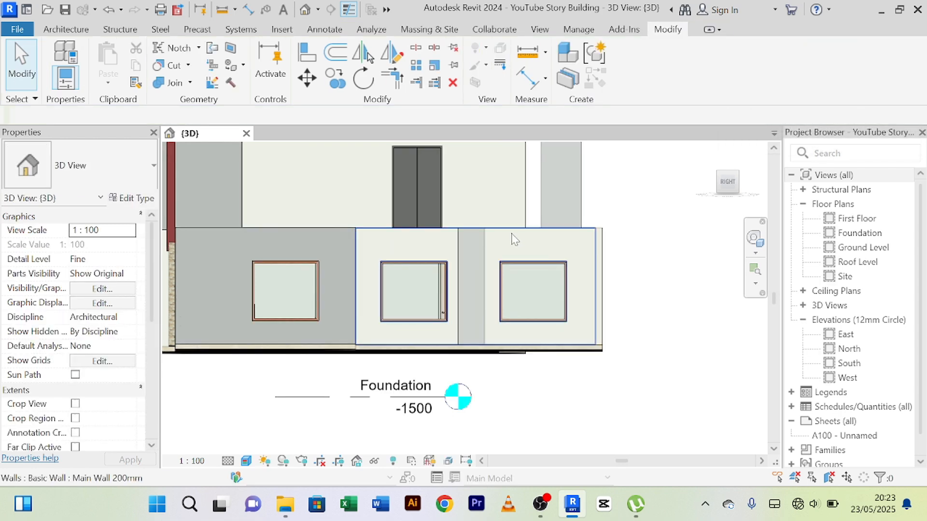
Extend the top of the new column upward through the canopy slab so that it projects above it.
shift+middle_drag(503, 229, 537, 357)
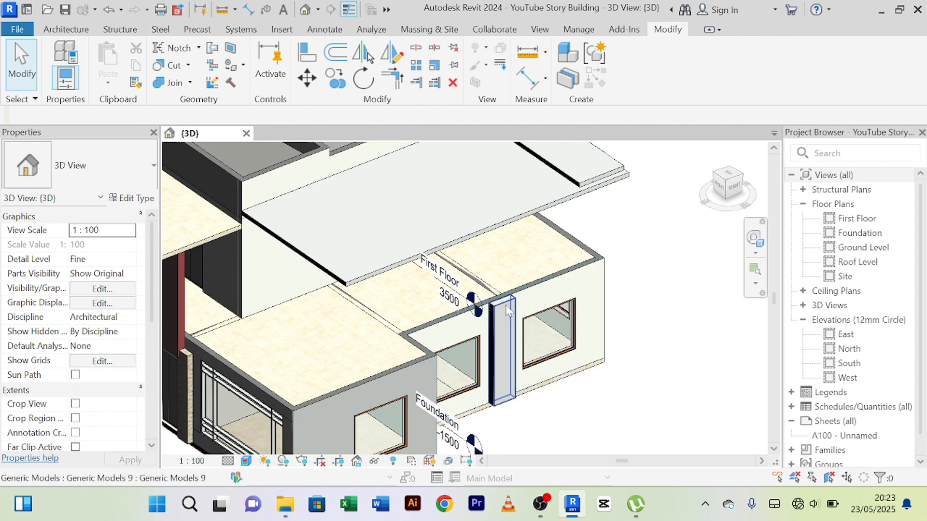
click(505, 300)
scroll(506, 303, up, 2)
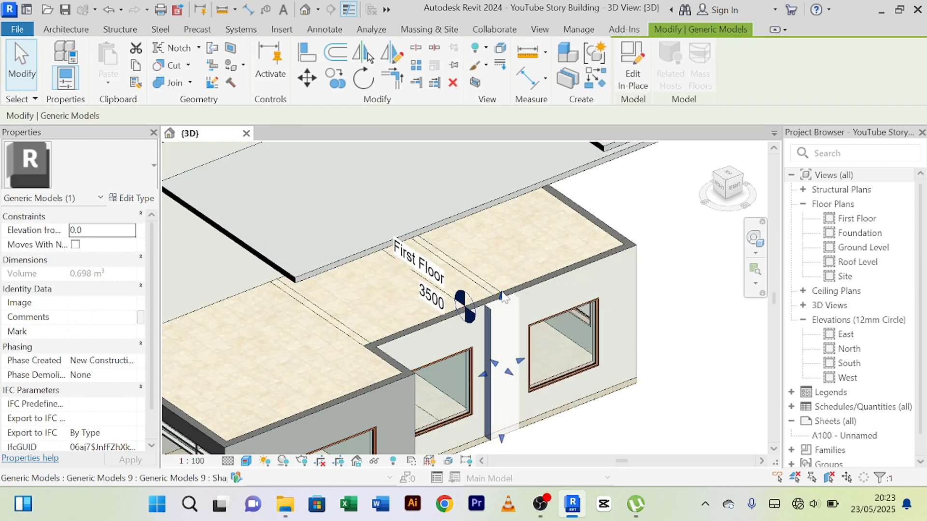
drag(503, 297, 497, 185)
scroll(483, 178, up, 4)
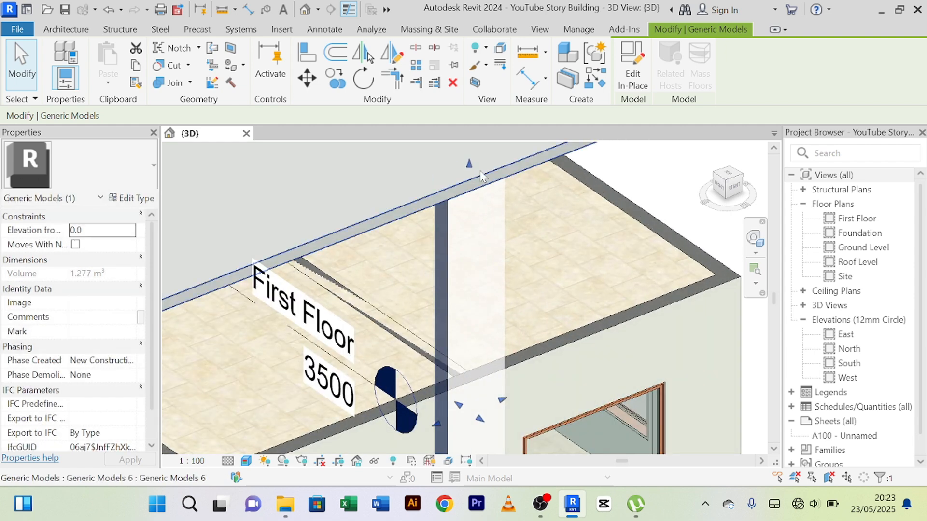
middle_drag(481, 177, 452, 292)
drag(451, 292, 475, 199)
scroll(483, 235, down, 2)
key(Escape)
scroll(536, 231, down, 1)
scroll(536, 232, down, 3)
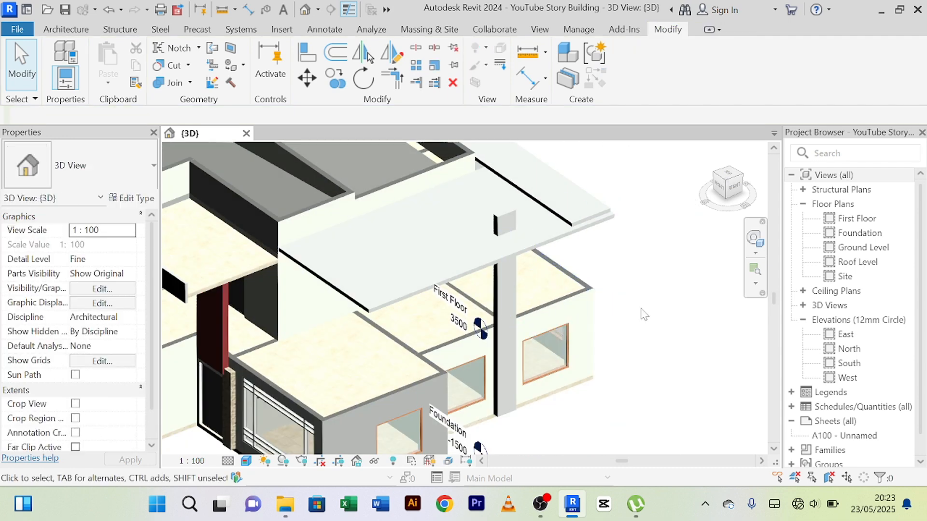
shift+middle_drag(635, 350, 448, 309)
scroll(445, 304, down, 3)
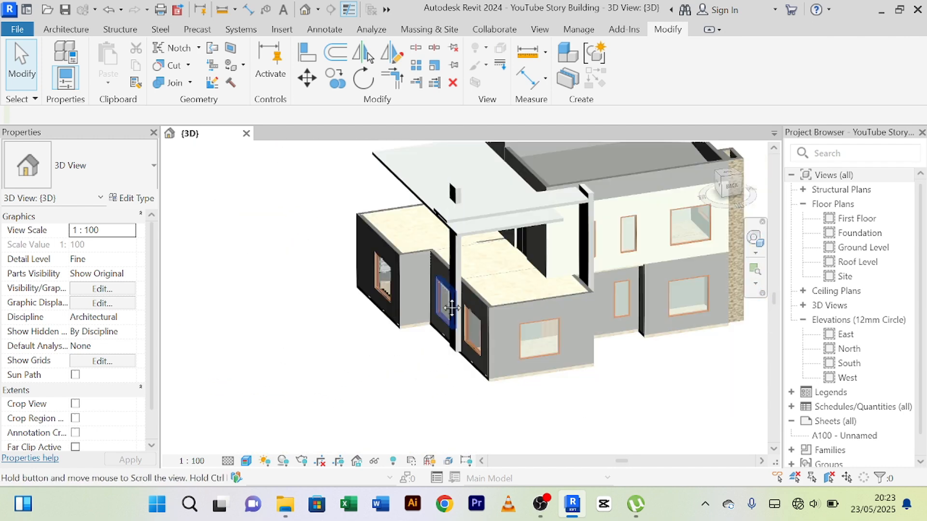
scroll(358, 341, up, 6)
click(358, 341)
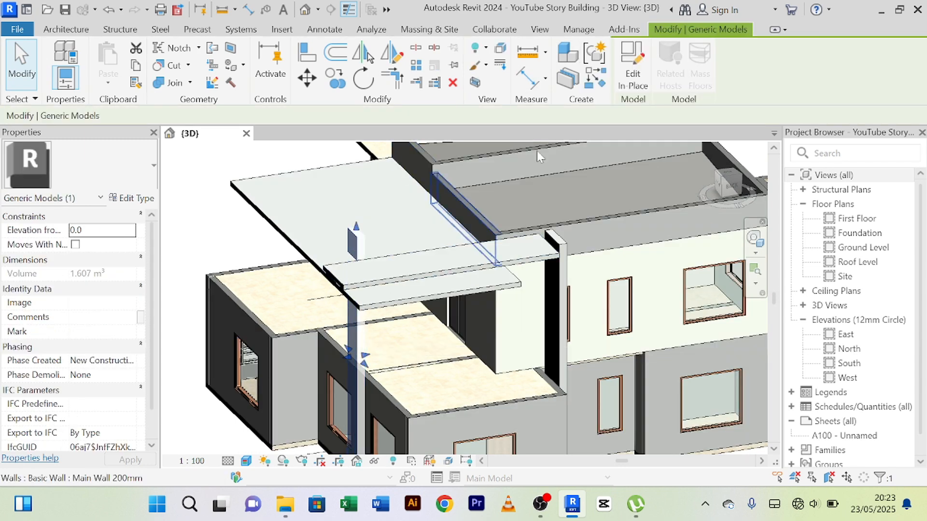
click(220, 244)
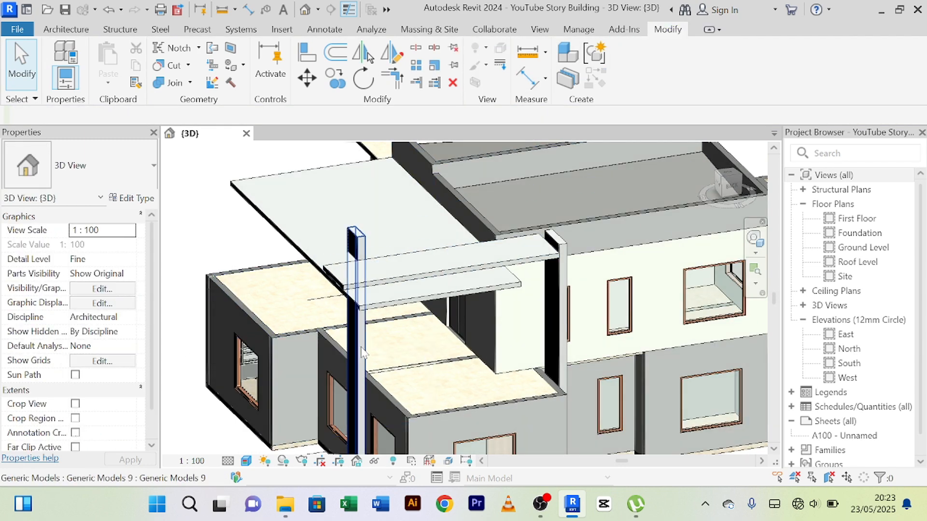
click(359, 344)
click(633, 67)
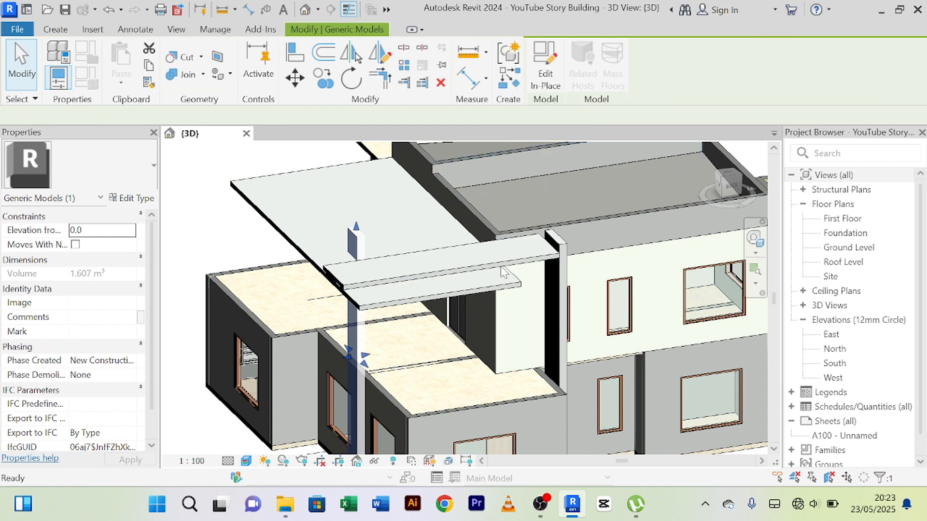
click(360, 347)
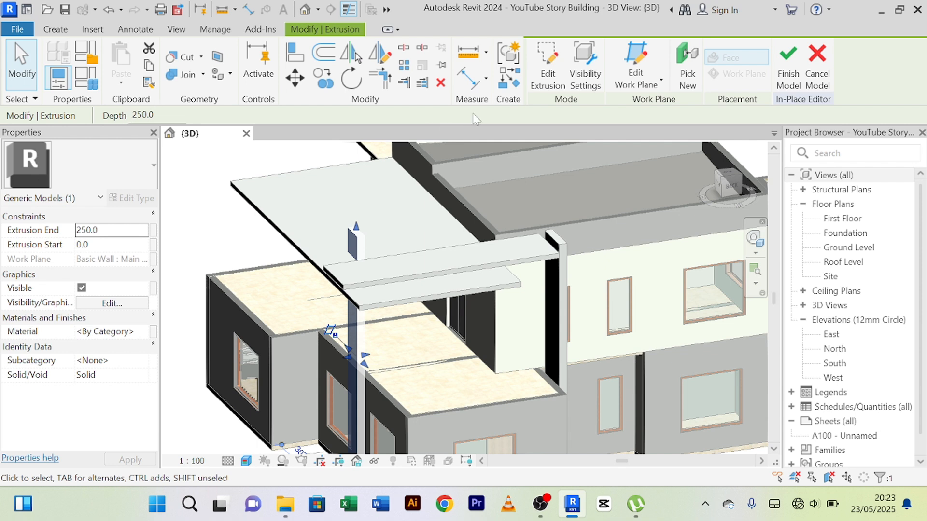
click(788, 68)
Extend the column's lower end down over the strip at the base of the wall.
scroll(314, 274, down, 3)
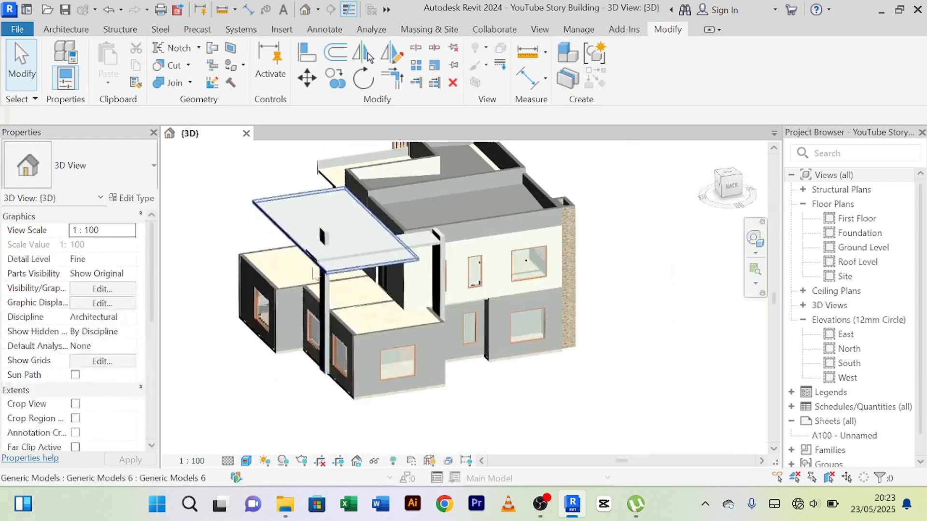
scroll(294, 393, up, 5)
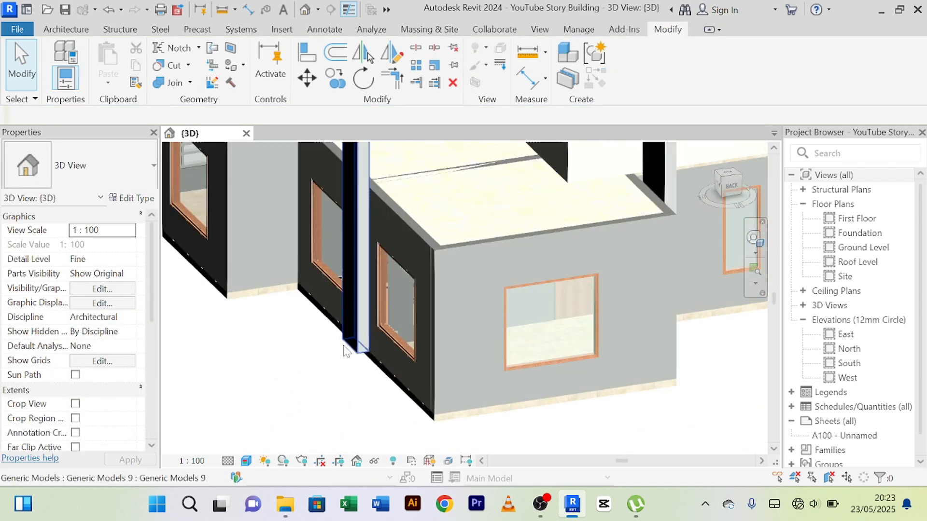
scroll(344, 351, up, 2)
click(369, 355)
scroll(344, 389, up, 4)
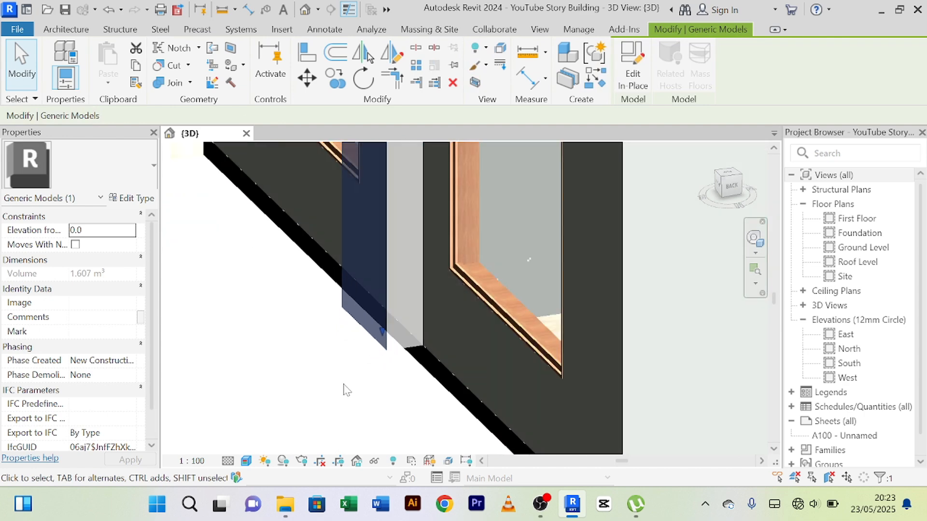
drag(392, 319, 392, 368)
click(347, 405)
mouse_move(348, 403)
middle_down()
mouse_move(356, 408)
mouse_move(313, 370)
mouse_move(354, 414)
middle_up()
Examine the extended column, its foot and its junction with the canopy against the whole house from the rear and the terrace side.
scroll(314, 369, down, 6)
scroll(277, 414, down, 1)
middle_drag(277, 413, 309, 418)
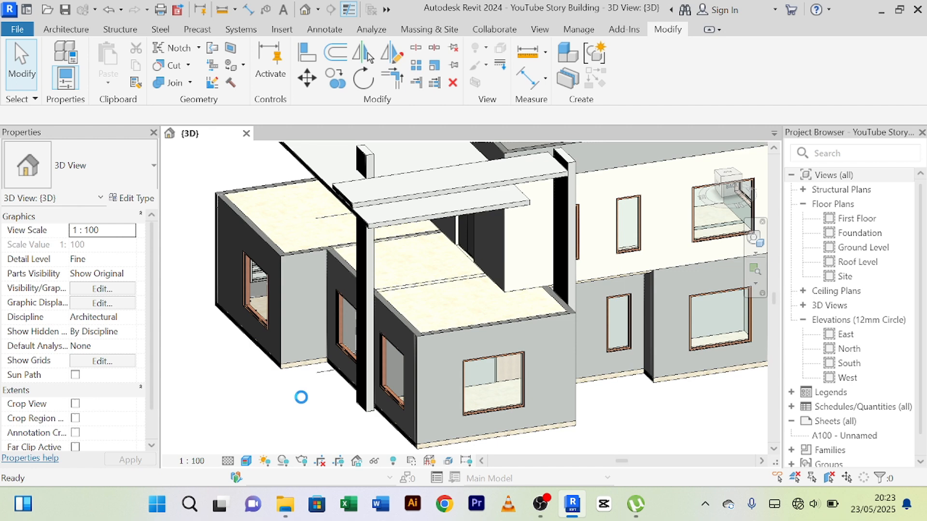
scroll(312, 416, up, 3)
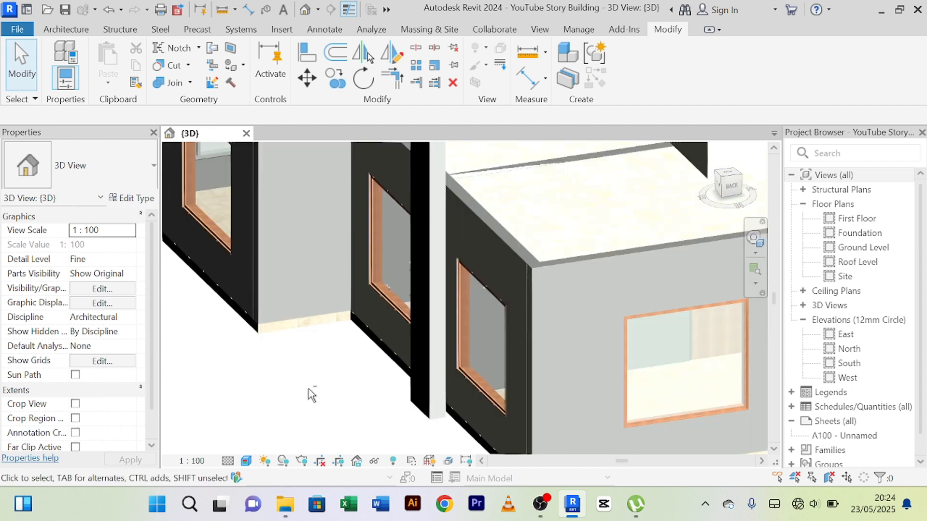
scroll(312, 395, down, 6)
shift+middle_drag(346, 406, 279, 334)
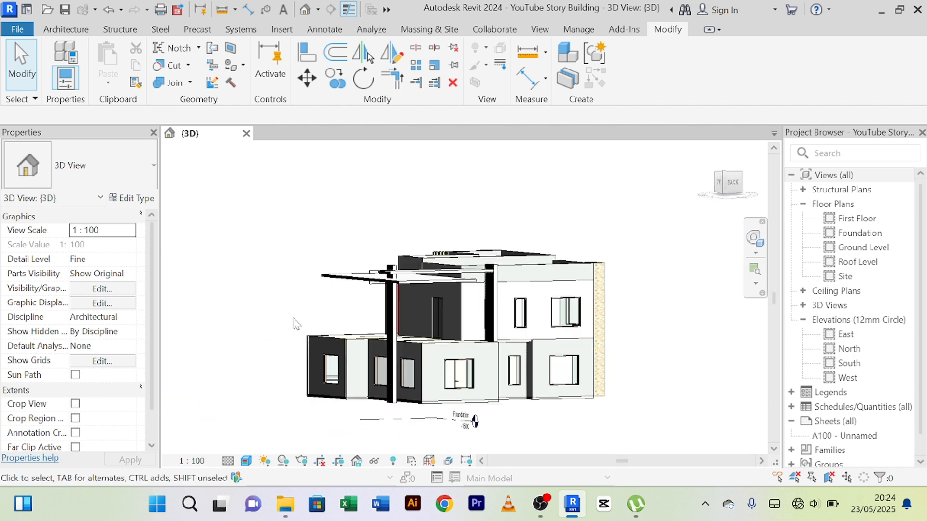
scroll(331, 370, up, 5)
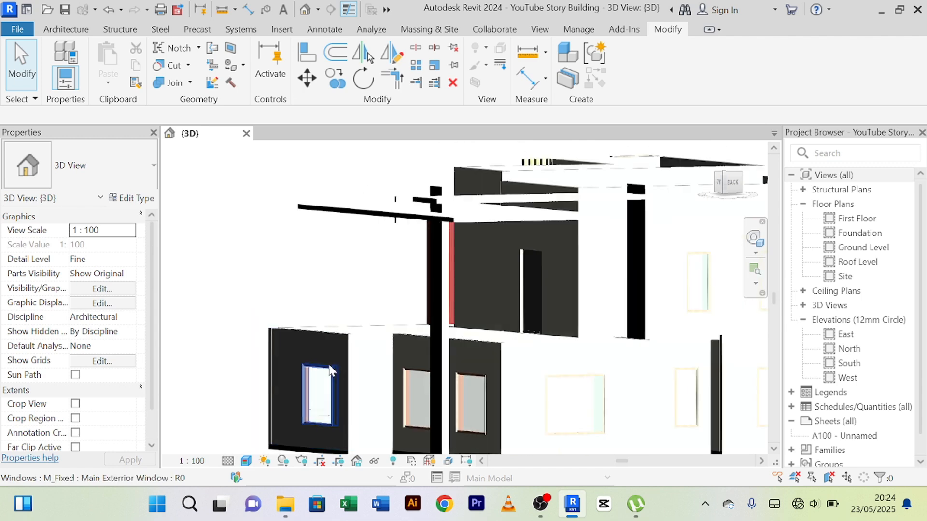
scroll(331, 371, down, 8)
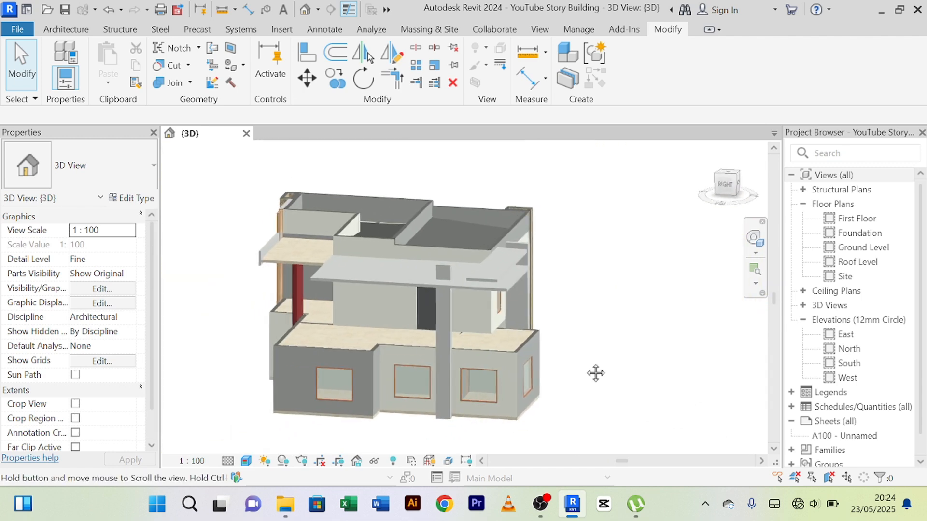
shift+middle_drag(596, 373, 576, 327)
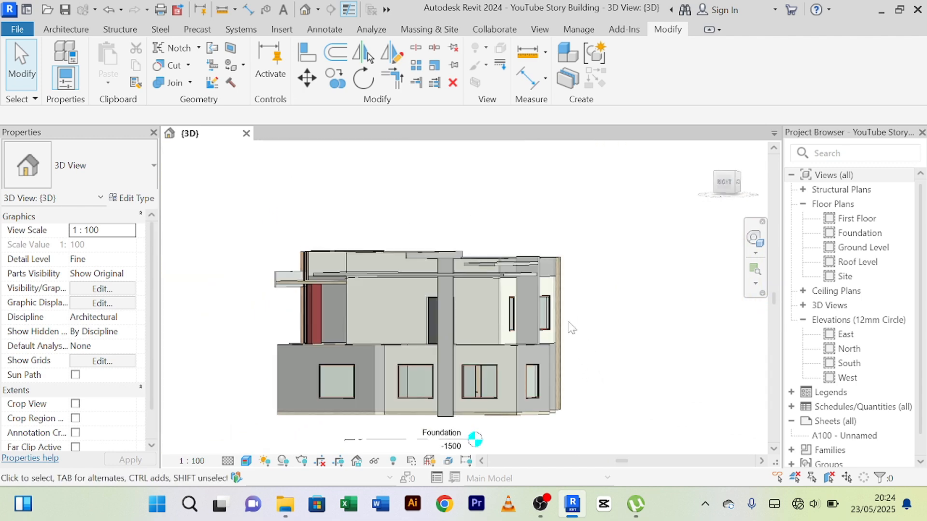
scroll(563, 323, up, 1)
scroll(564, 323, up, 2)
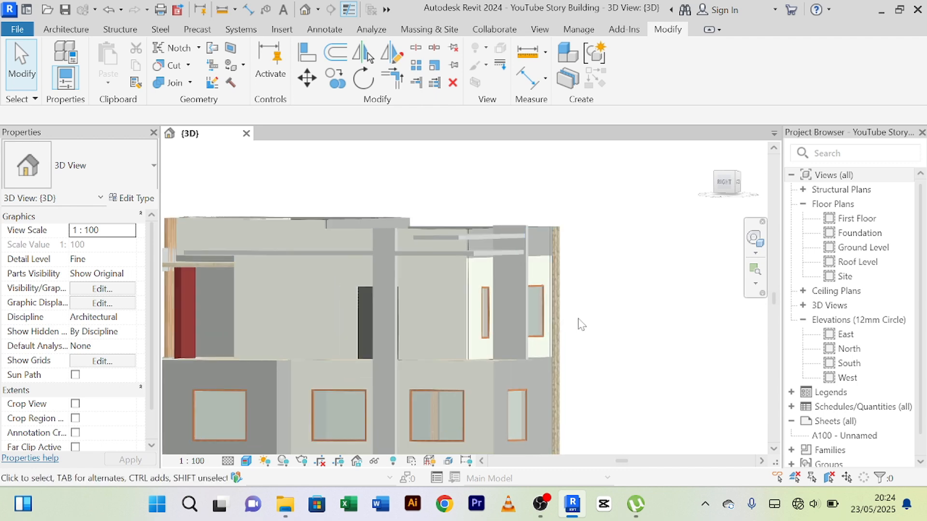
Open the terrace-side column's extrusion sketch for in-place editing.
shift+middle_drag(581, 324, 482, 275)
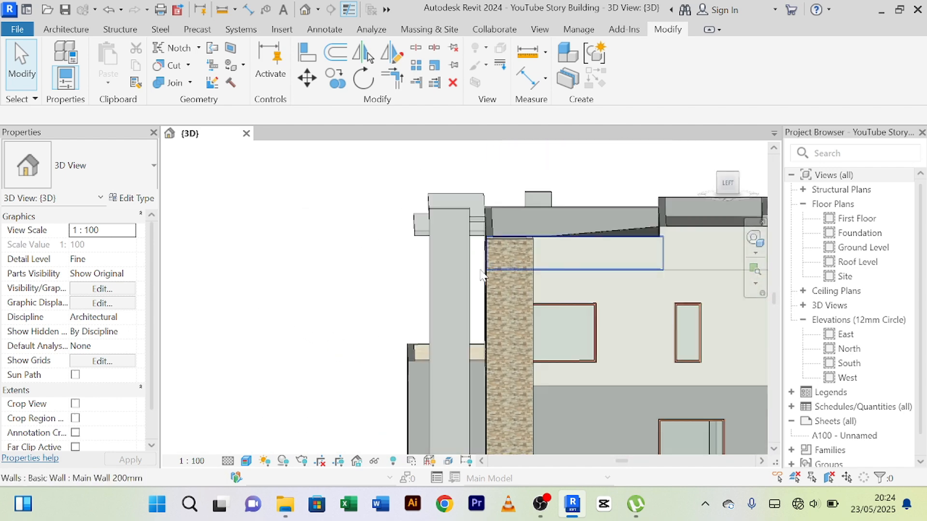
click(472, 267)
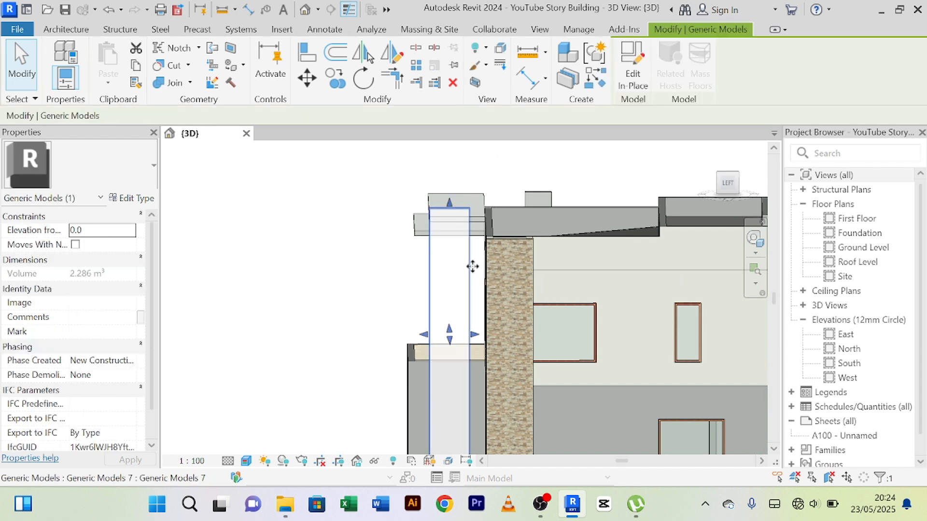
click(352, 259)
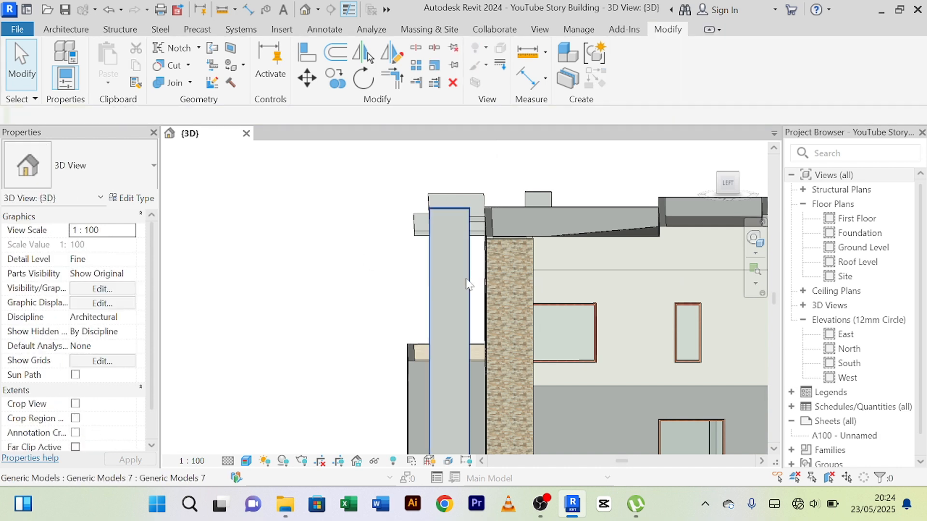
click(467, 284)
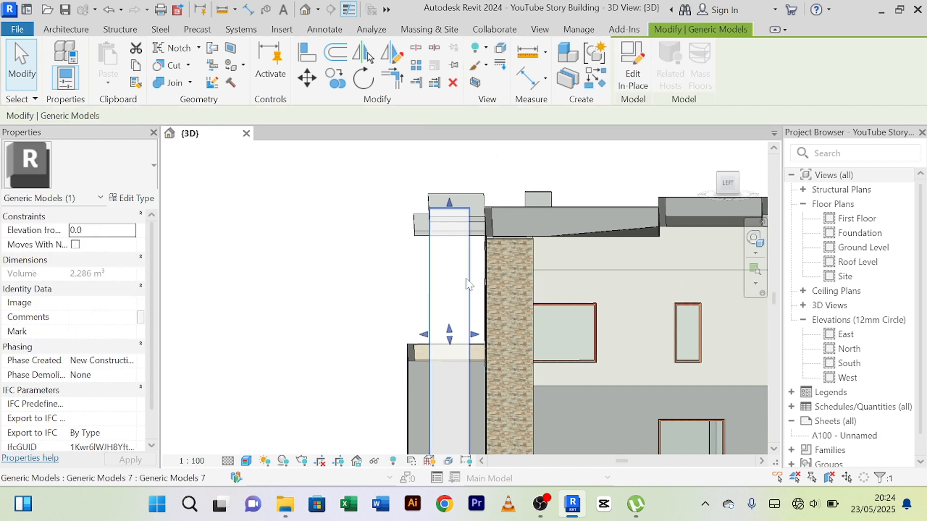
click(636, 78)
double_click(468, 224)
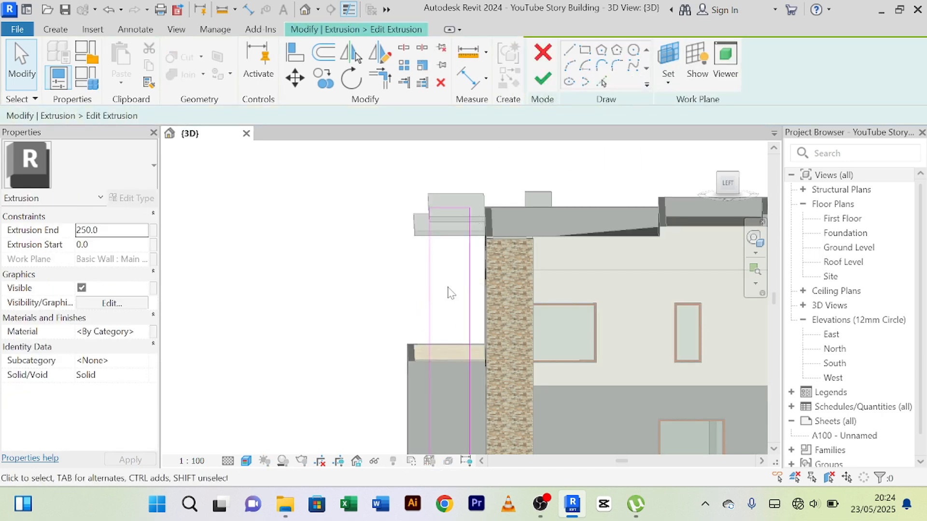
Check the width between the two vertical edges of the column's sketch and its position at the foot.
middle_drag(439, 352, 470, 323)
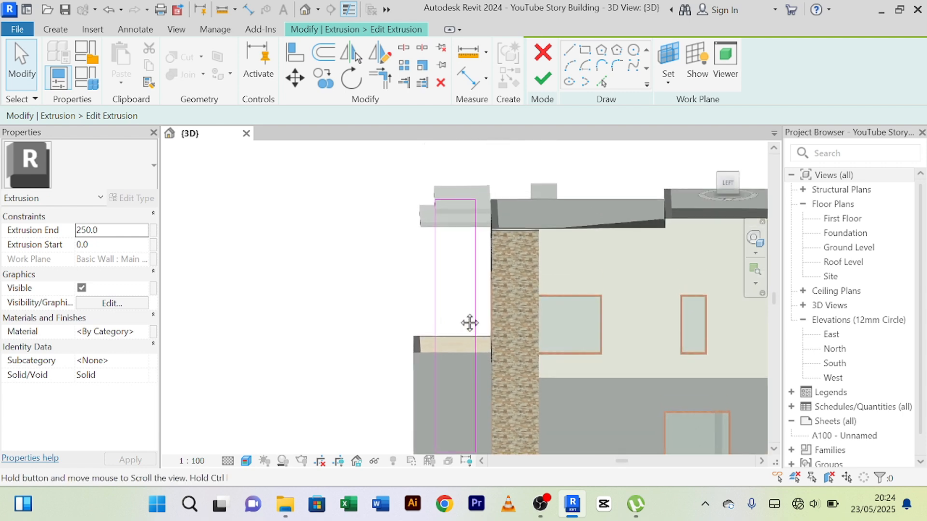
click(436, 290)
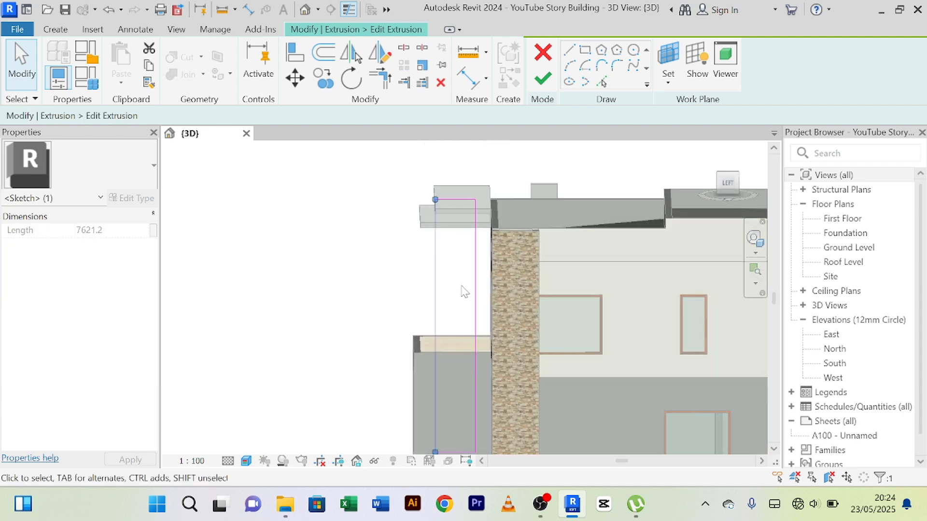
middle_drag(462, 290, 460, 176)
scroll(438, 362, up, 2)
click(445, 395)
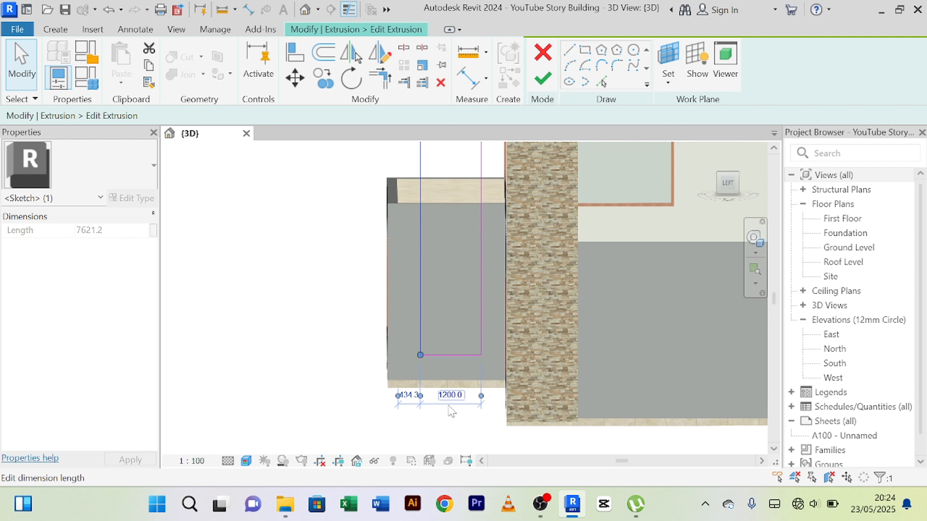
scroll(451, 408, up, 3)
key(Escape)
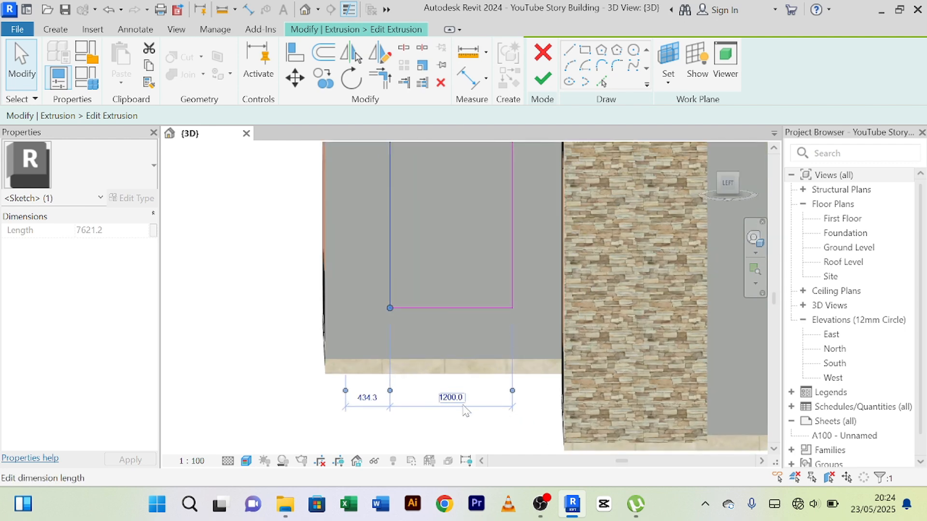
scroll(457, 418, down, 3)
scroll(308, 268, down, 1)
middle_drag(306, 315, 258, 473)
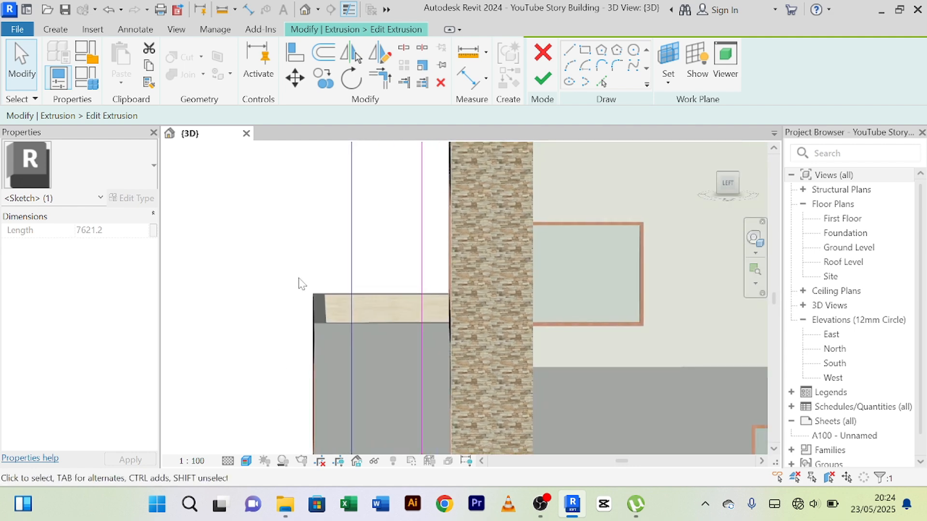
Try offsetting a copy of the sketch's outer vertical edge 590 mm inward, and delete the copied line.
click(316, 57)
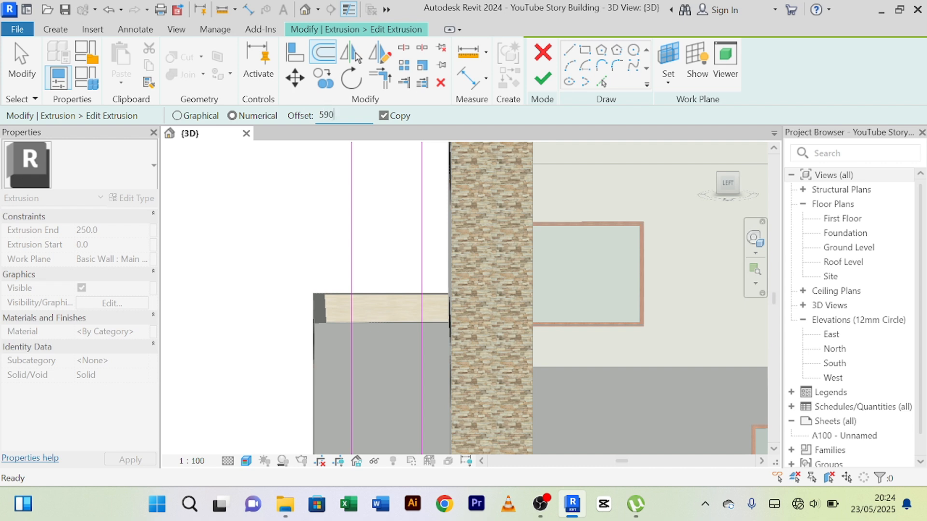
key(Return)
scroll(384, 208, down, 1)
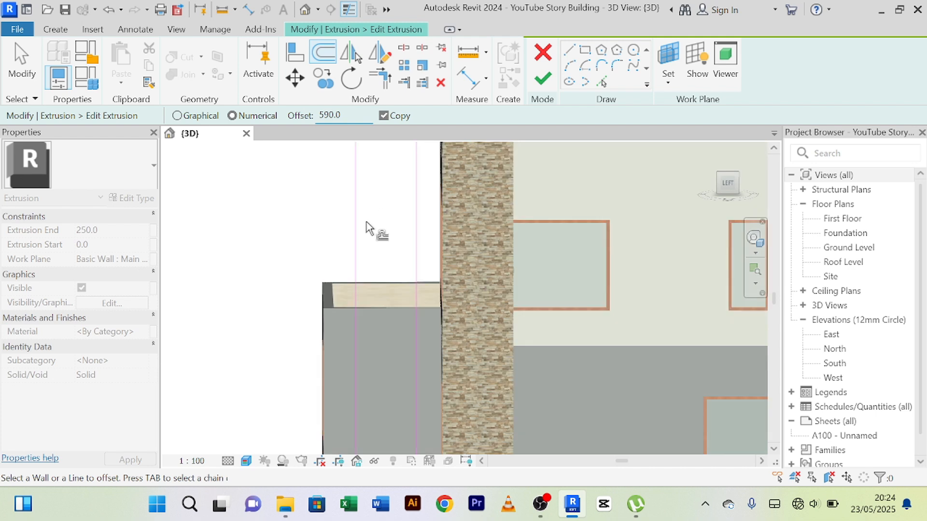
click(359, 227)
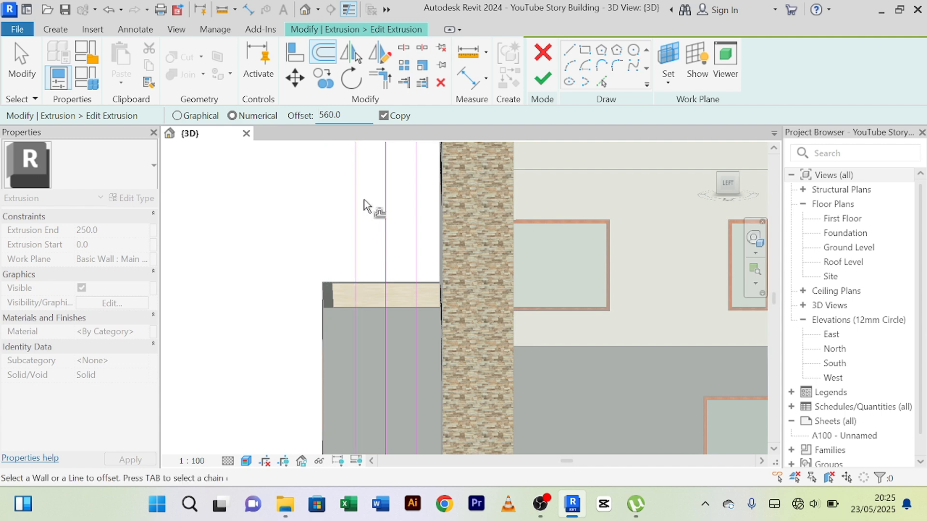
right_click(285, 194)
click(304, 204)
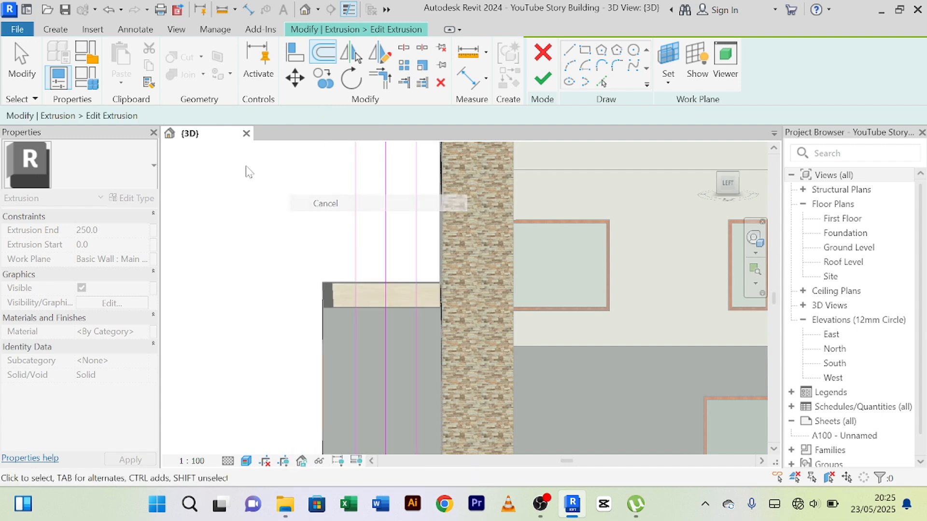
right_click(247, 167)
click(269, 178)
click(385, 209)
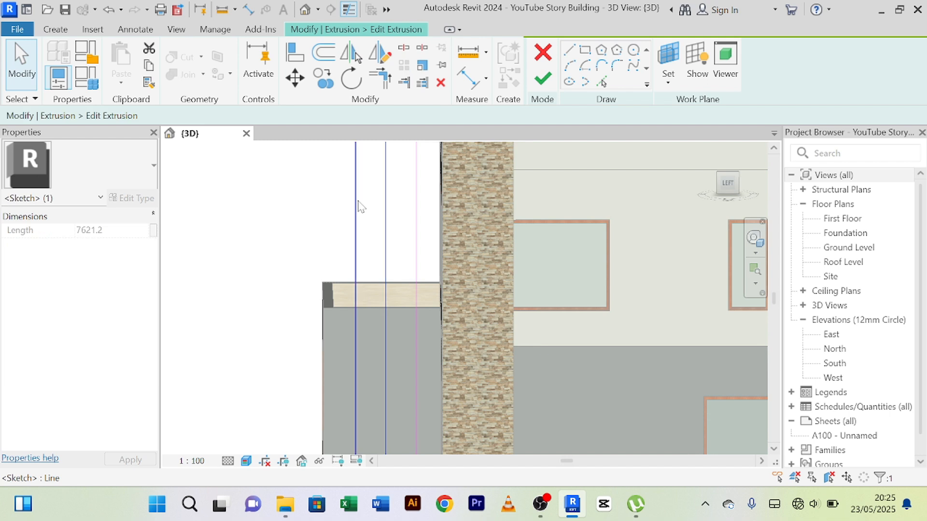
key(Delete)
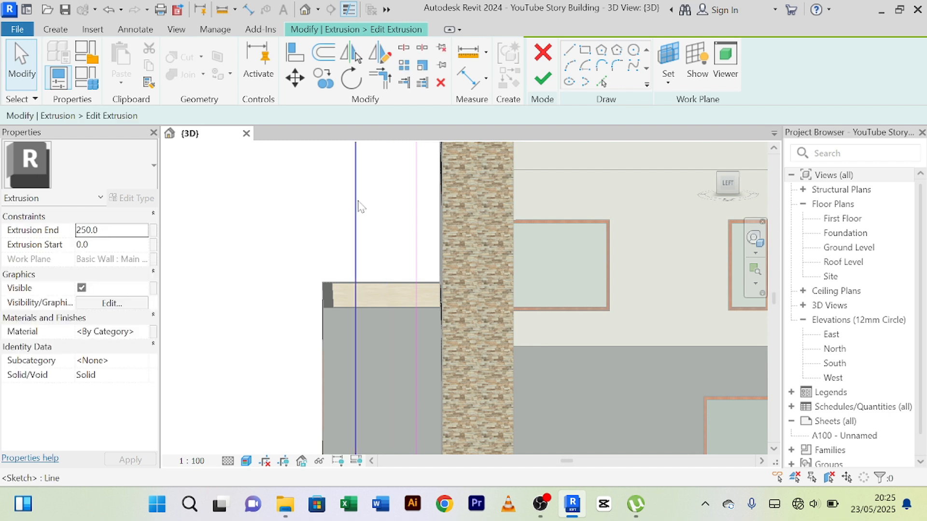
Offset a copy of the outer vertical edge 560 mm toward the stone-clad wall, and a copy of that line 40 mm further.
click(323, 53)
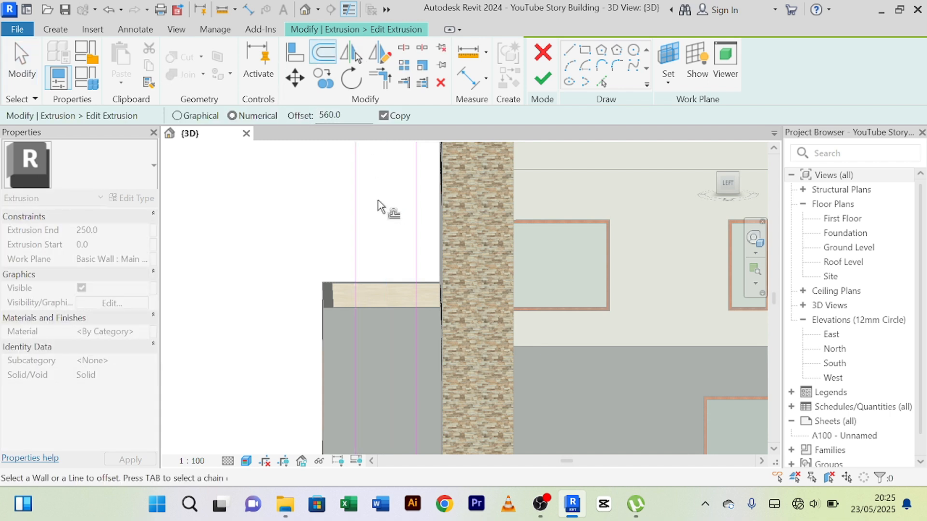
click(338, 198)
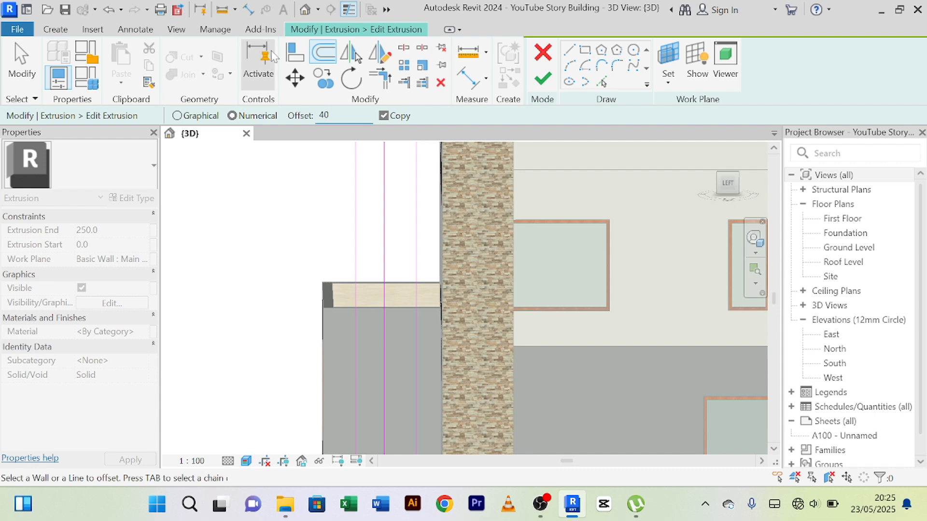
scroll(385, 216, up, 6)
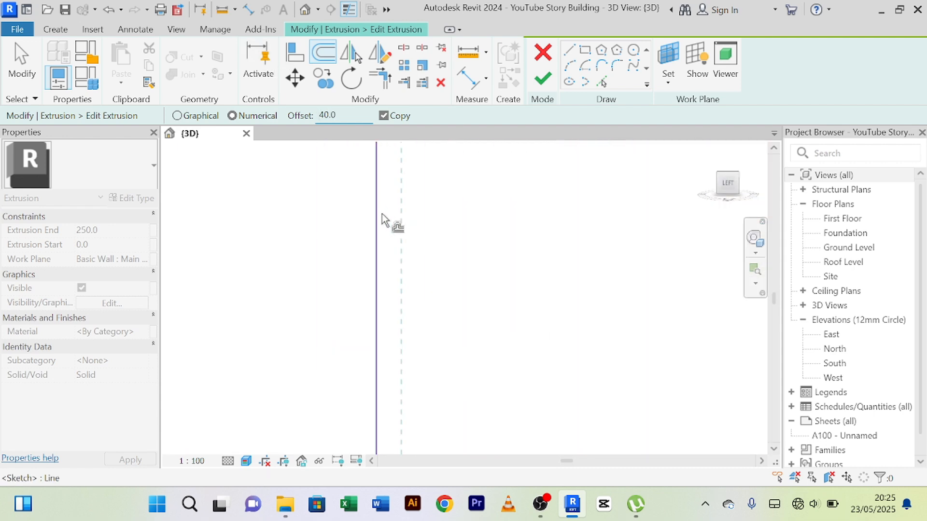
scroll(382, 214, down, 5)
right_click(247, 276)
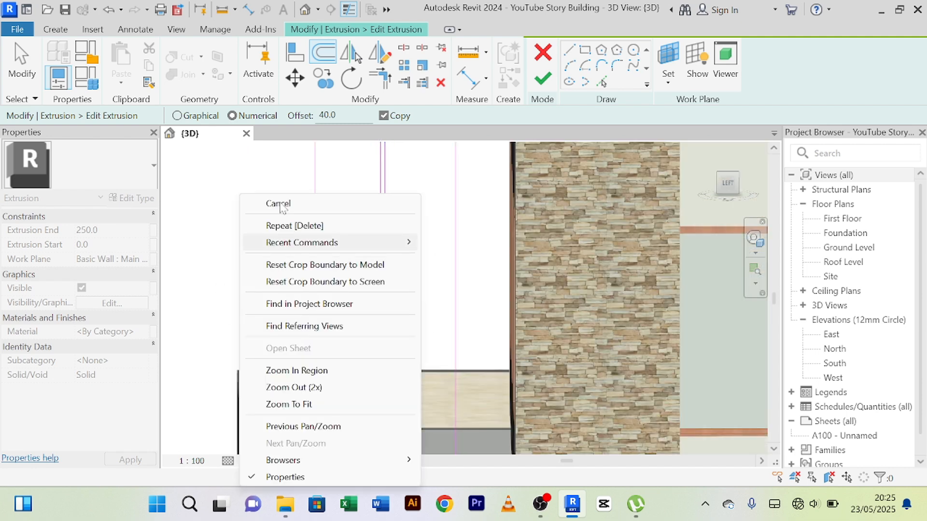
click(265, 201)
Split the top edge of the column's sketch between the two inner vertical lines, keeping the inner segment.
mouse_move(277, 251)
middle_down()
mouse_move(286, 285)
mouse_move(279, 392)
middle_up()
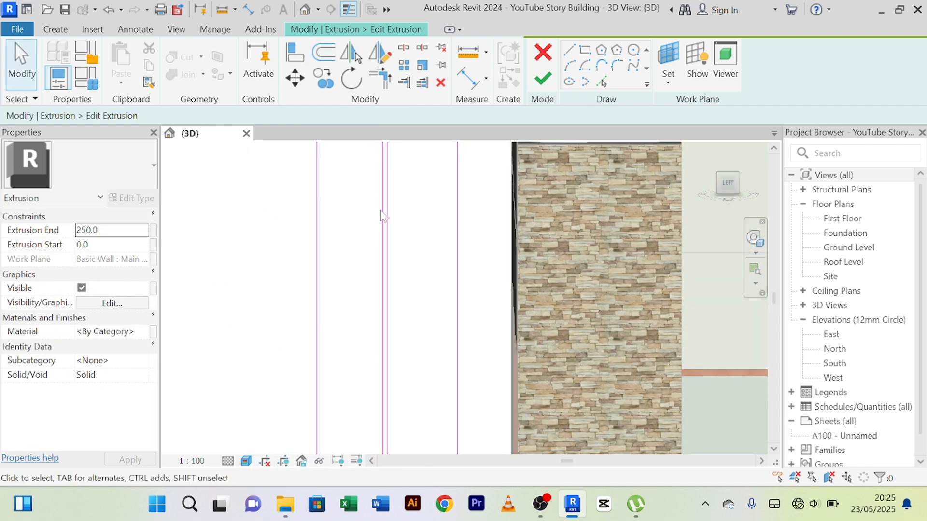
scroll(398, 208, down, 4)
middle_drag(431, 211, 397, 329)
scroll(361, 222, up, 3)
scroll(363, 223, up, 2)
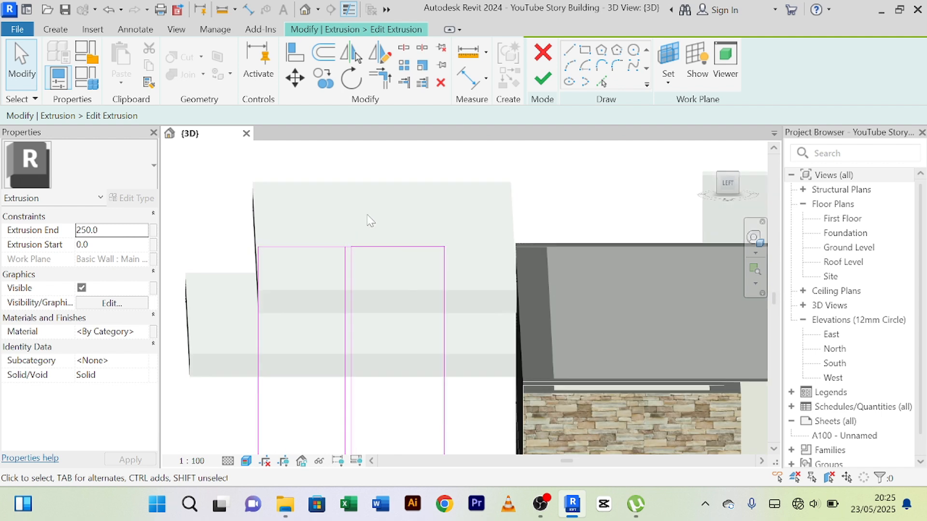
scroll(361, 211, up, 2)
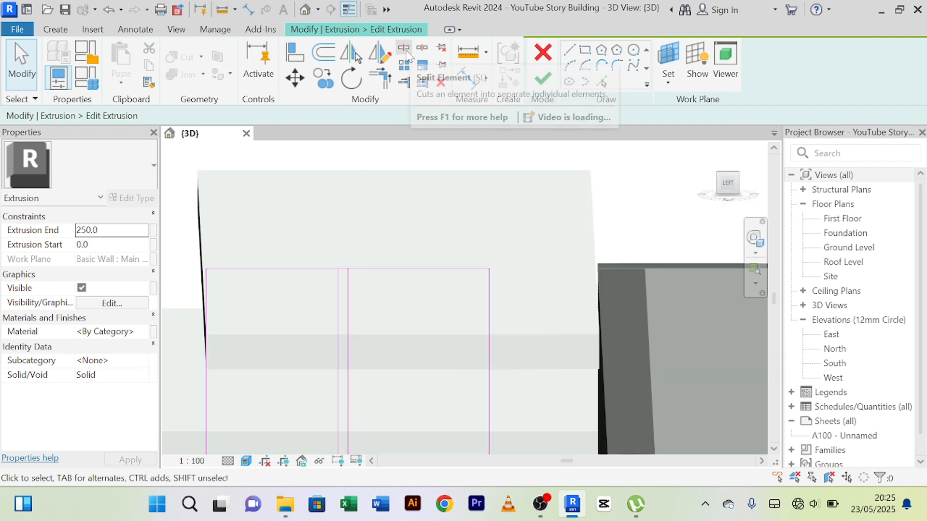
scroll(335, 248, up, 2)
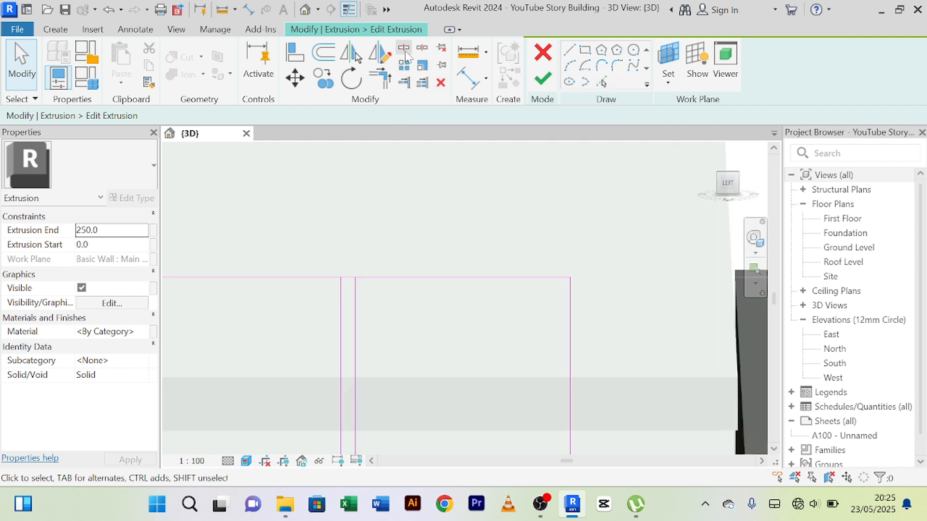
click(404, 50)
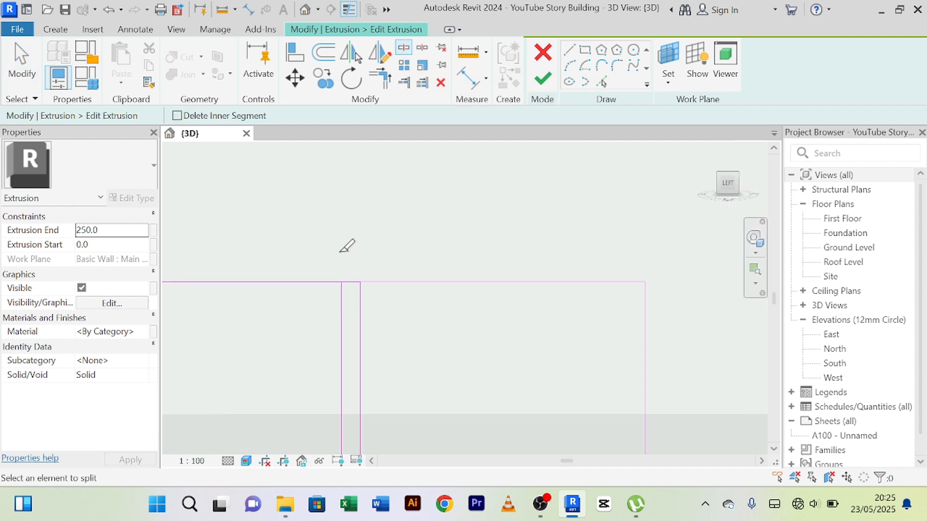
scroll(357, 253, up, 2)
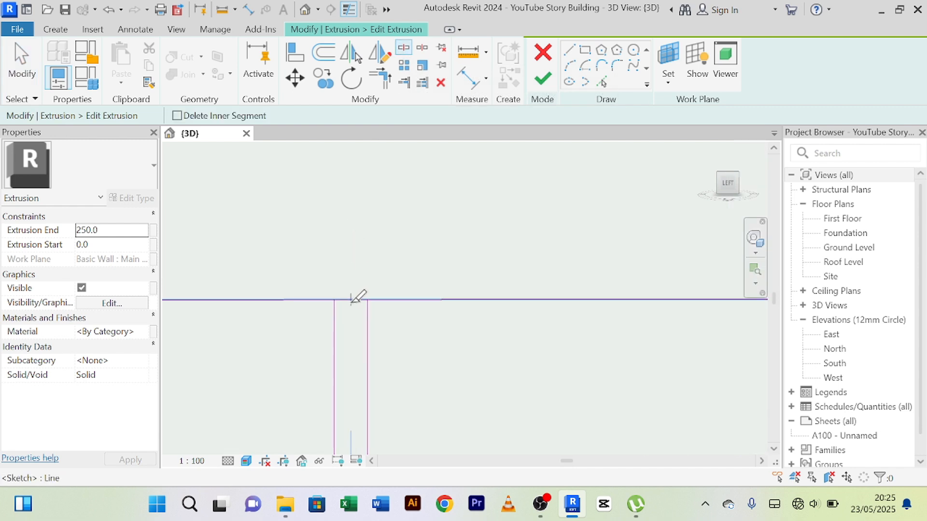
Split the bottom edge of the column's sketch between the two inner vertical lines.
scroll(355, 294, down, 3)
middle_drag(410, 314, 393, 211)
scroll(394, 211, down, 3)
middle_drag(402, 371, 421, 201)
scroll(360, 421, up, 7)
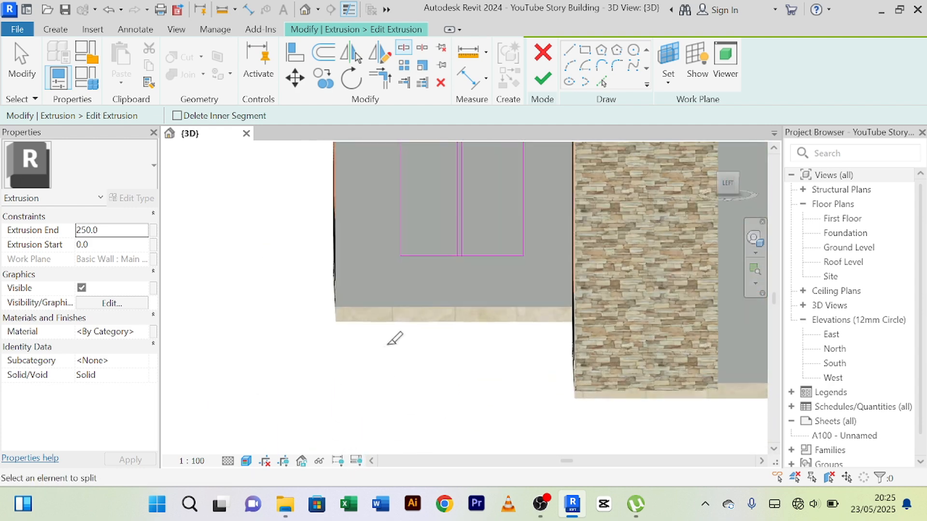
middle_drag(466, 176, 410, 377)
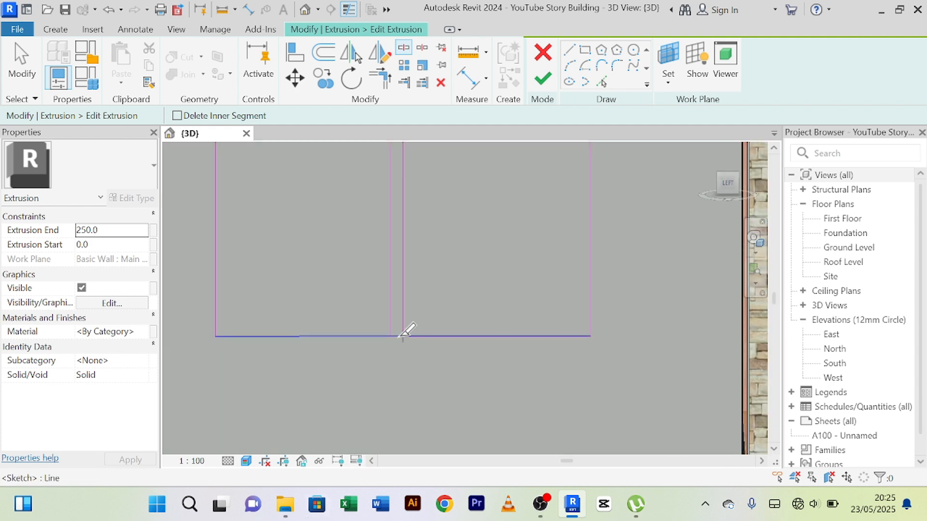
key(s)
key(l)
scroll(398, 335, up, 2)
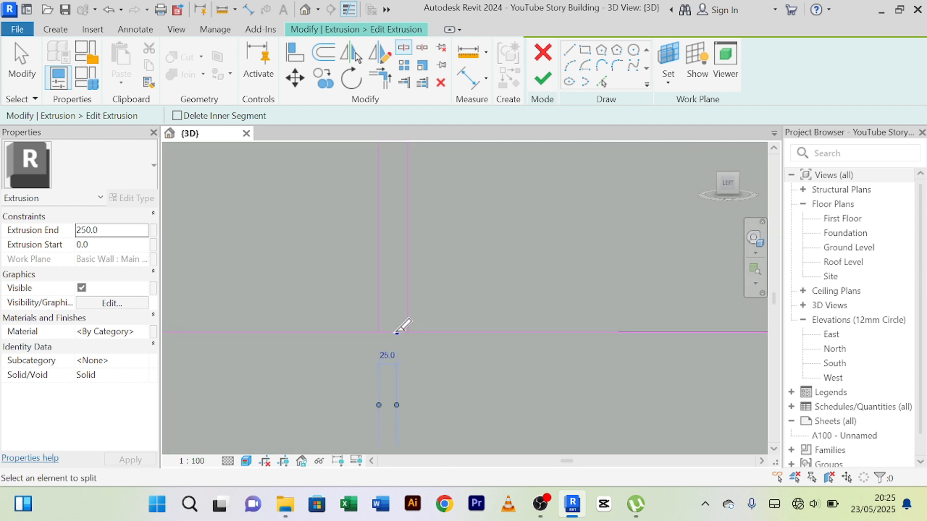
Trim the split bottom and top edges to corners with the inner vertical lines, forming two separate rectangles 40 mm apart.
click(381, 79)
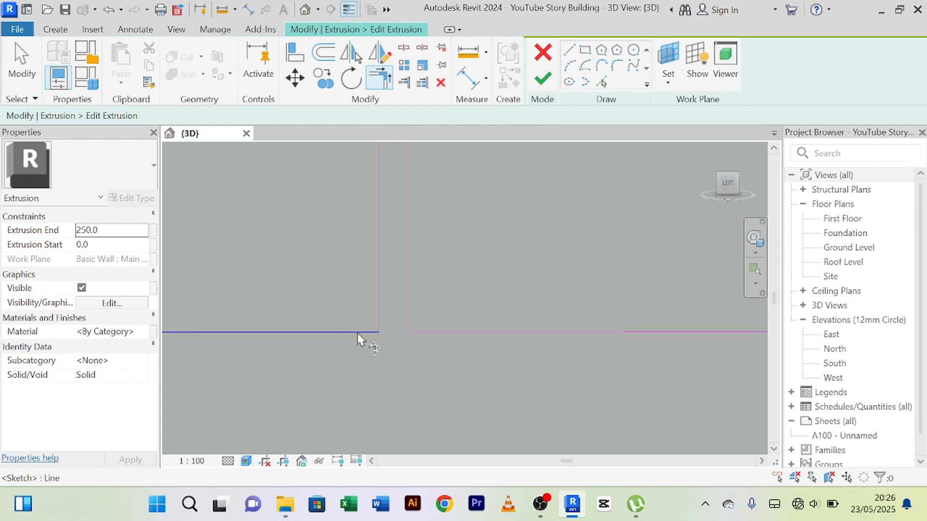
scroll(386, 303, down, 7)
middle_drag(440, 288, 403, 433)
scroll(393, 351, down, 3)
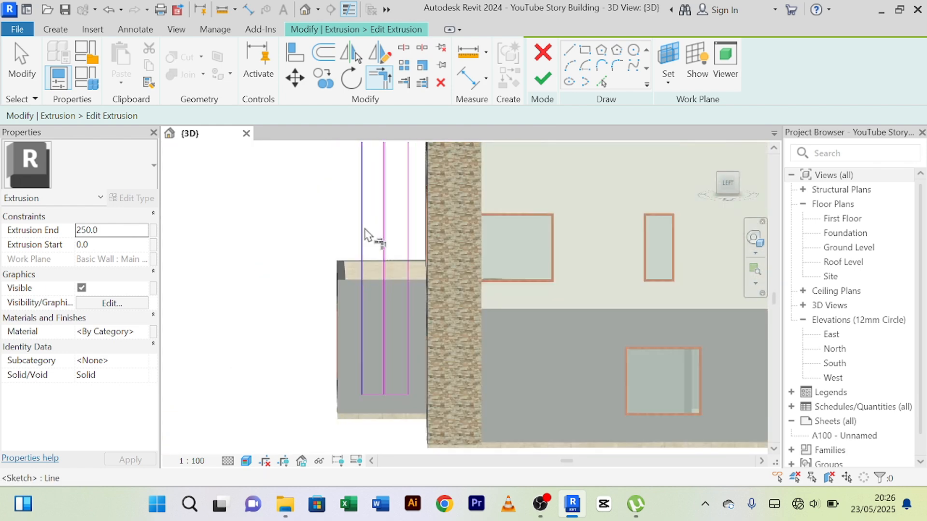
middle_drag(364, 235, 349, 422)
scroll(352, 314, up, 8)
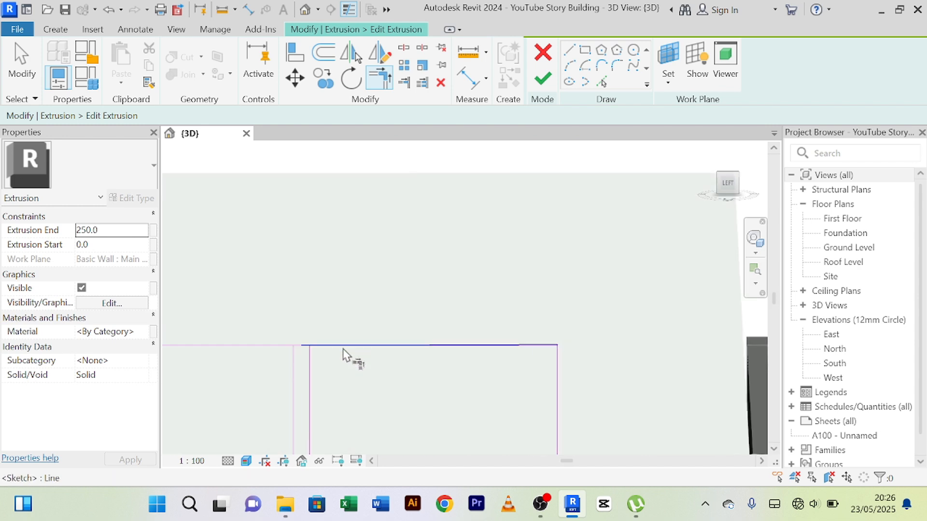
scroll(343, 355, up, 1)
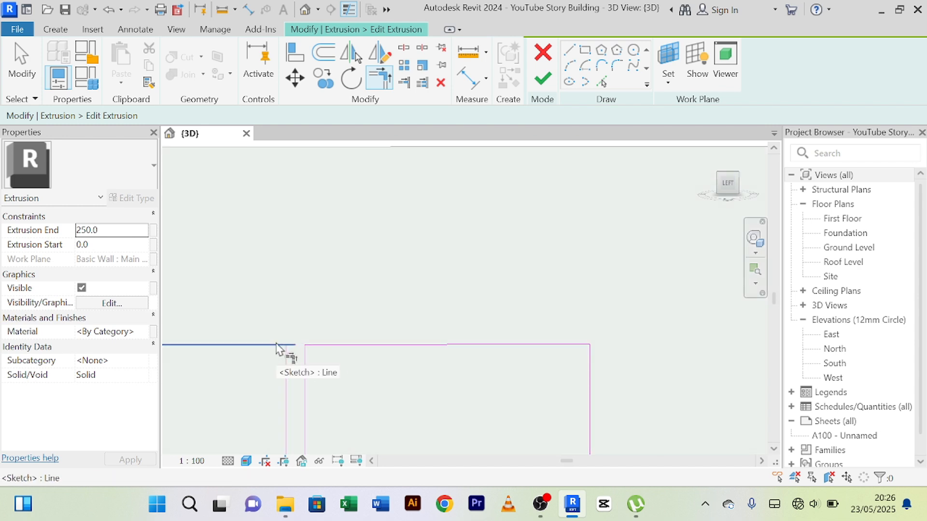
scroll(288, 373, down, 6)
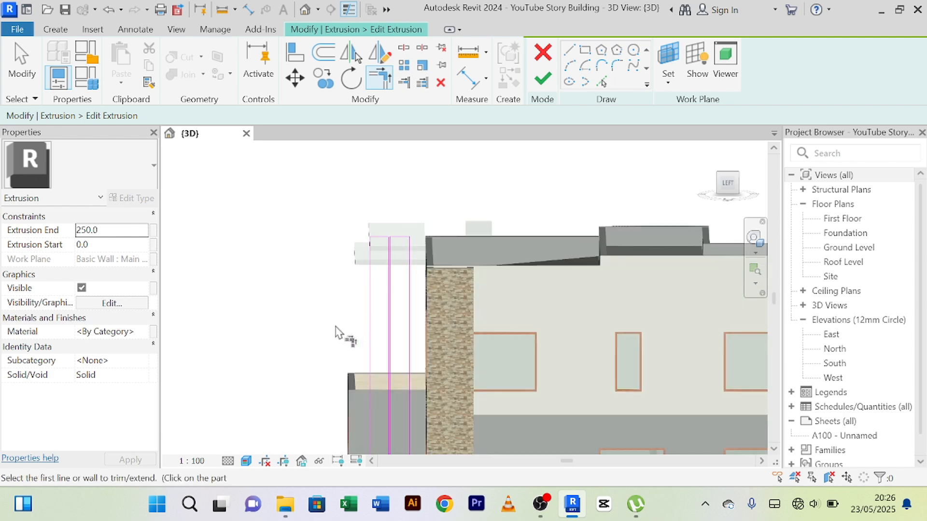
right_click(288, 263)
click(329, 202)
right_click(307, 202)
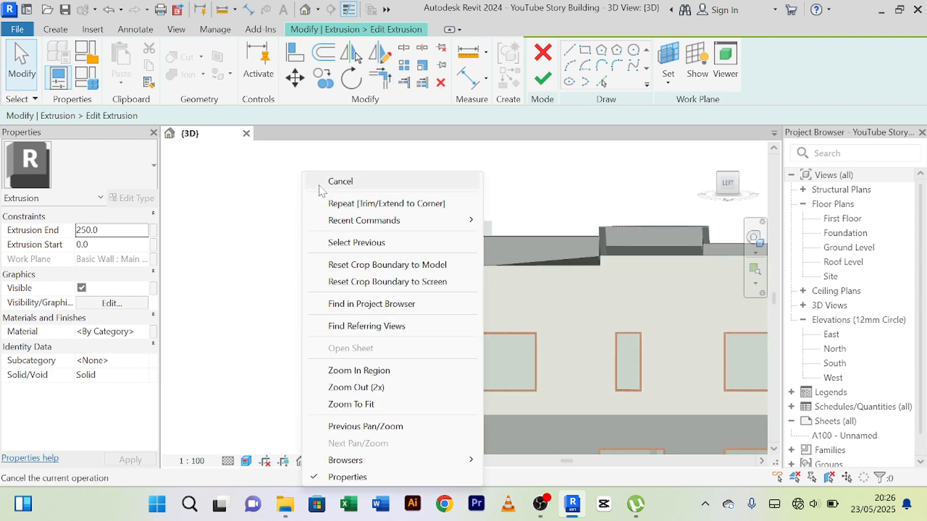
End the trimming, finish the column's split extrusion sketch and complete the in-place model.
click(329, 182)
click(535, 84)
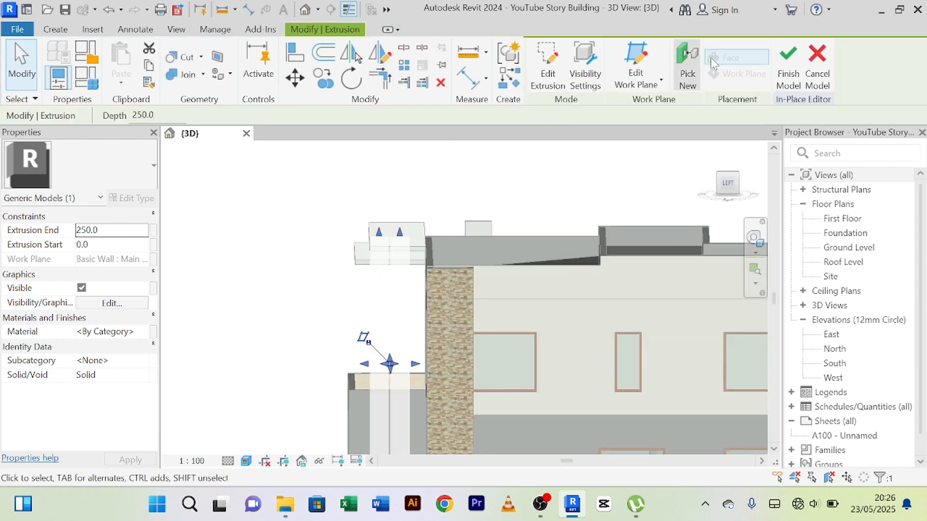
click(309, 298)
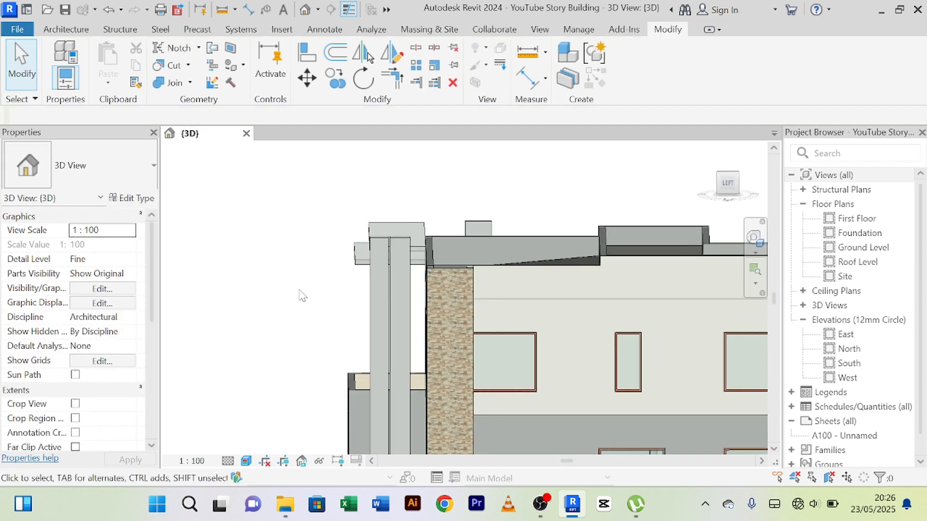
Examine the two separated uprights from the side, from the canopy down to the terrace wall.
scroll(296, 288, down, 2)
shift+middle_drag(296, 288, 261, 308)
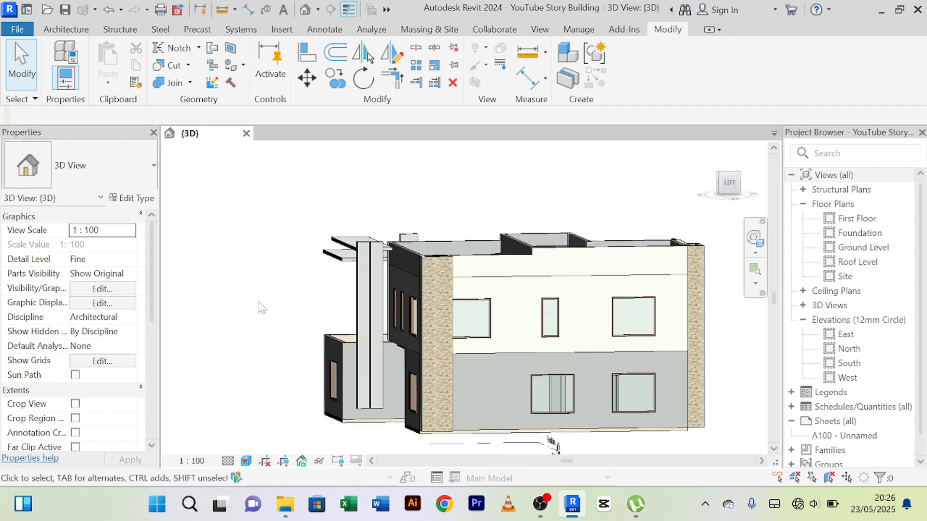
scroll(307, 297, up, 2)
scroll(306, 296, down, 2)
scroll(308, 321, up, 2)
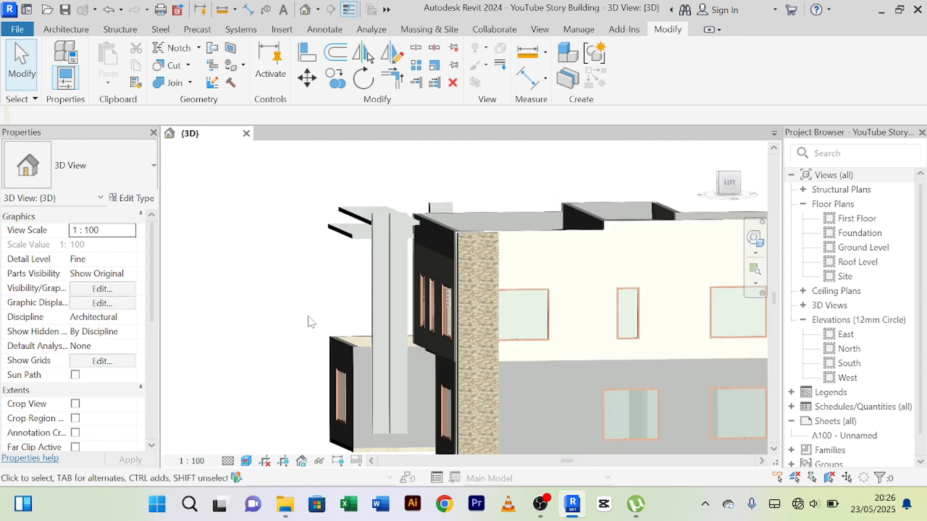
middle_drag(305, 344, 292, 289)
scroll(285, 347, up, 2)
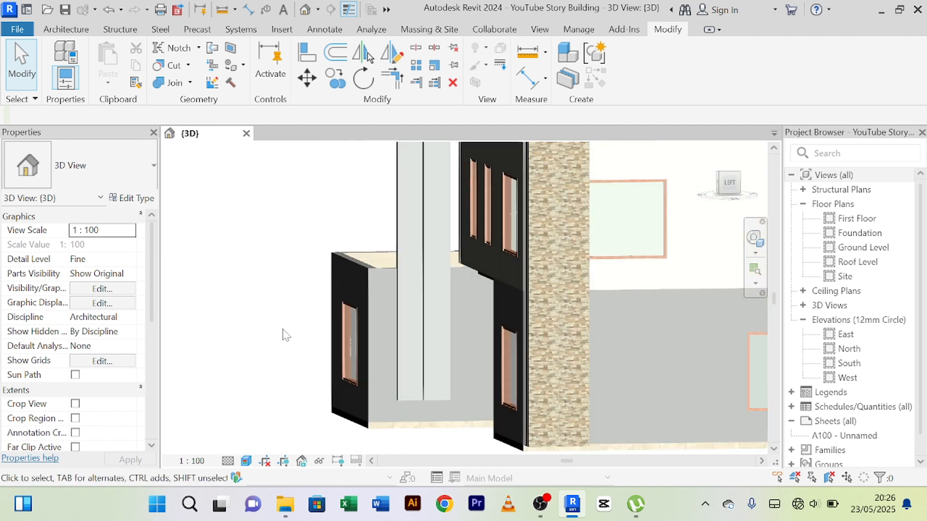
shift+middle_drag(285, 334, 451, 372)
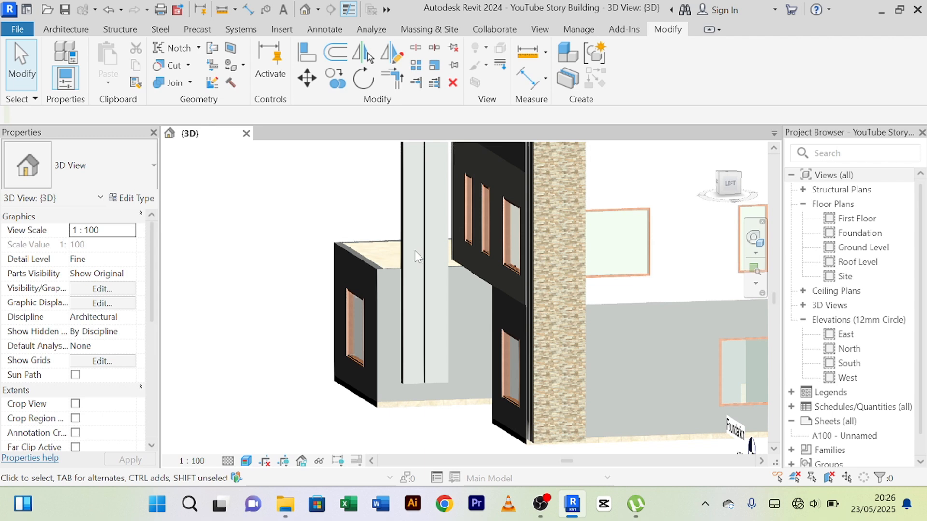
Raise the bottom end of the upright nearest the stone-clad wall to just below the terrace parapet's top.
scroll(418, 257, up, 2)
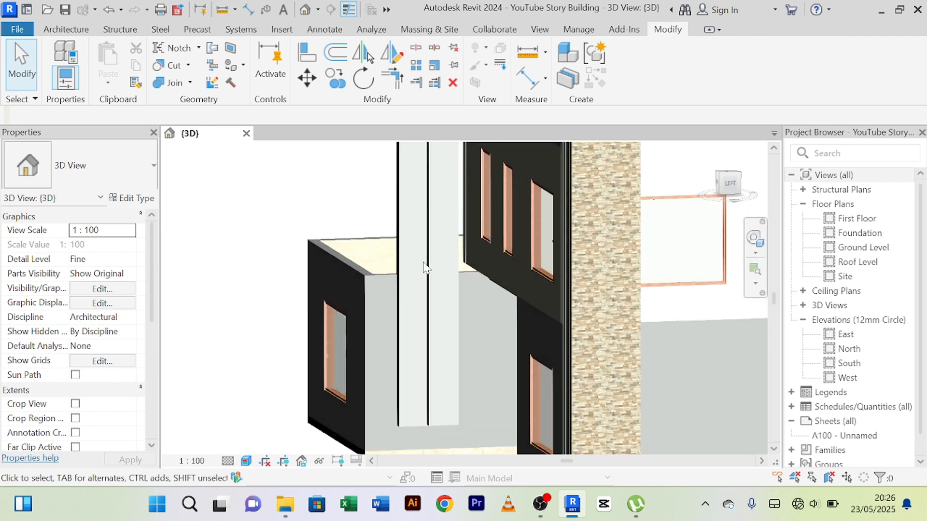
click(443, 422)
scroll(444, 406, up, 3)
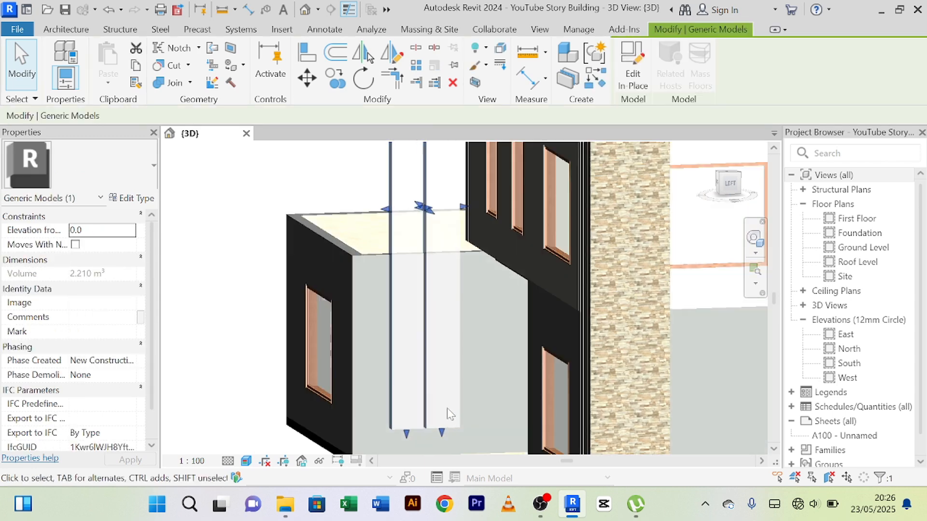
scroll(442, 404, down, 2)
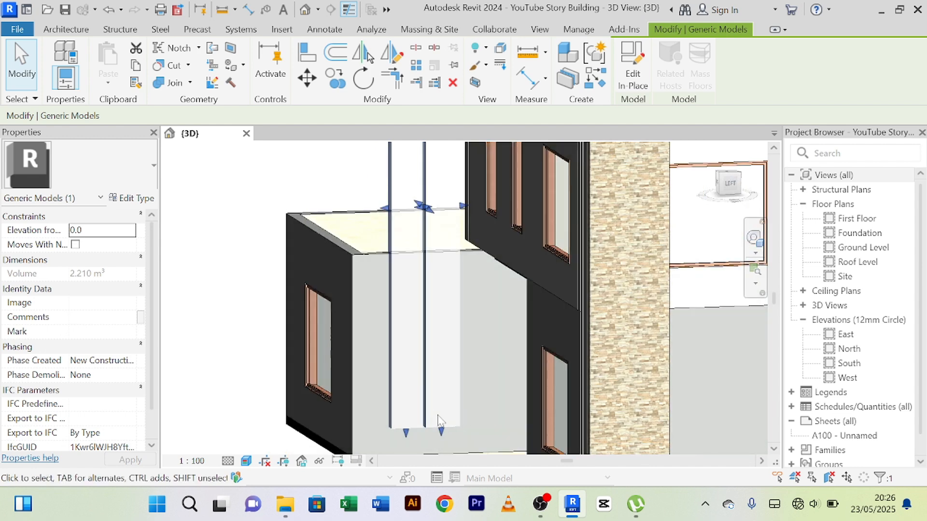
drag(440, 431, 434, 405)
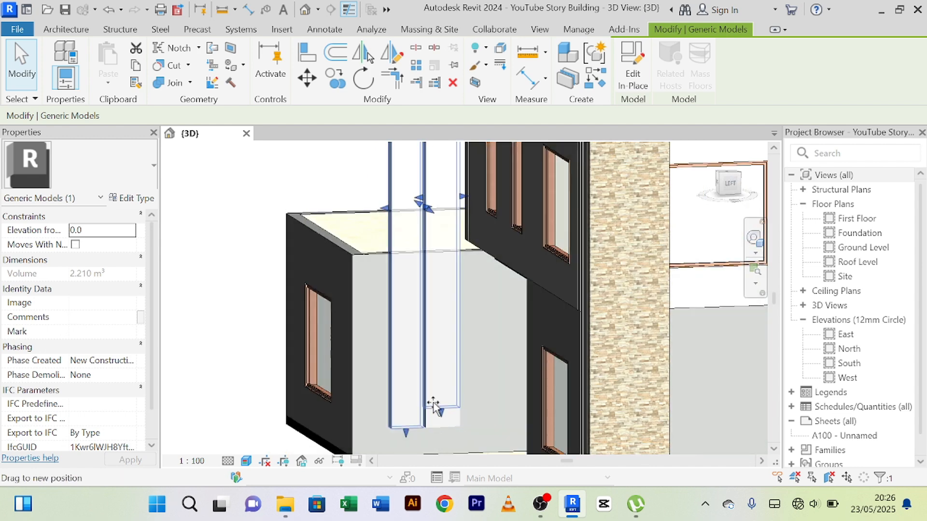
drag(438, 304, 440, 269)
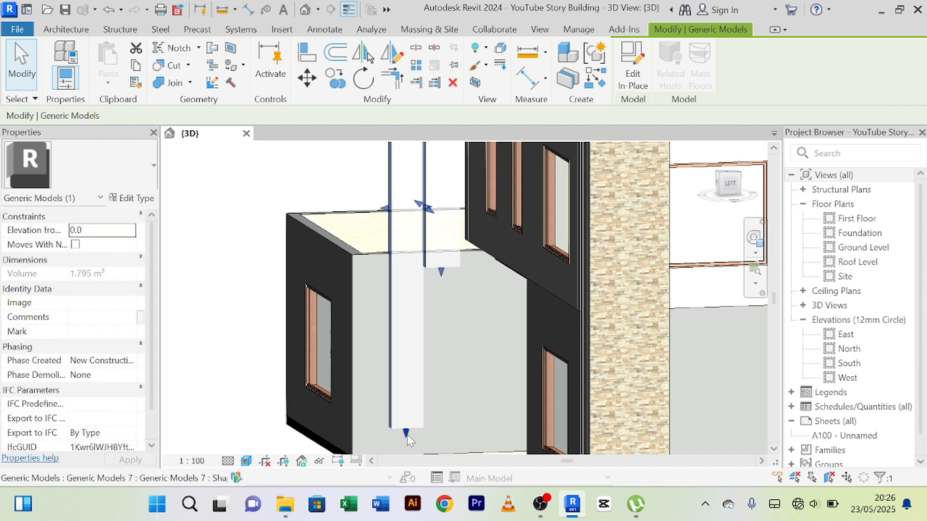
click(456, 319)
Align the bottom face of the longer outer upright with the bottom face of the shortened upright.
scroll(452, 310, up, 1)
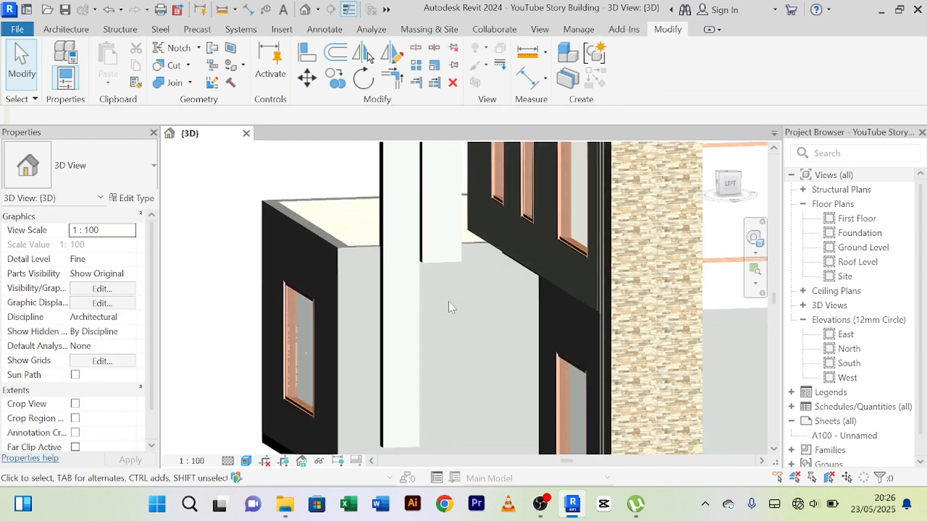
middle_drag(448, 301, 434, 293)
click(304, 55)
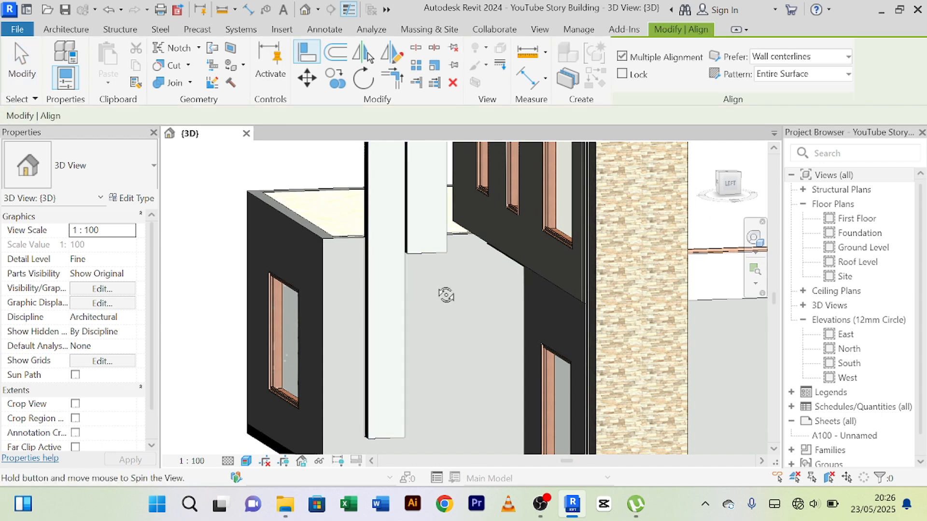
shift+middle_drag(444, 294, 435, 406)
scroll(407, 340, up, 5)
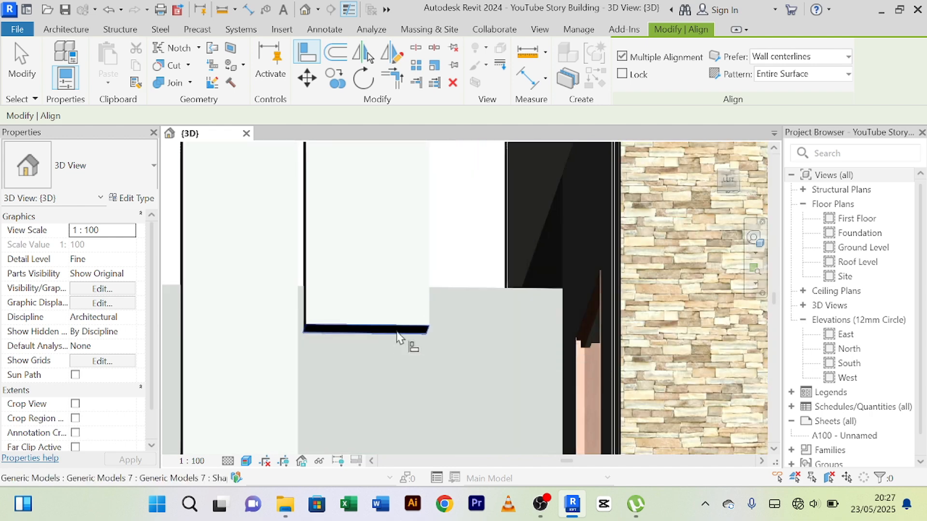
click(396, 332)
scroll(397, 335, down, 4)
middle_drag(419, 409, 434, 234)
scroll(387, 367, down, 1)
middle_drag(387, 367, 320, 371)
scroll(363, 338, up, 2)
click(359, 326)
scroll(403, 290, down, 6)
scroll(411, 376, down, 1)
right_click(256, 282)
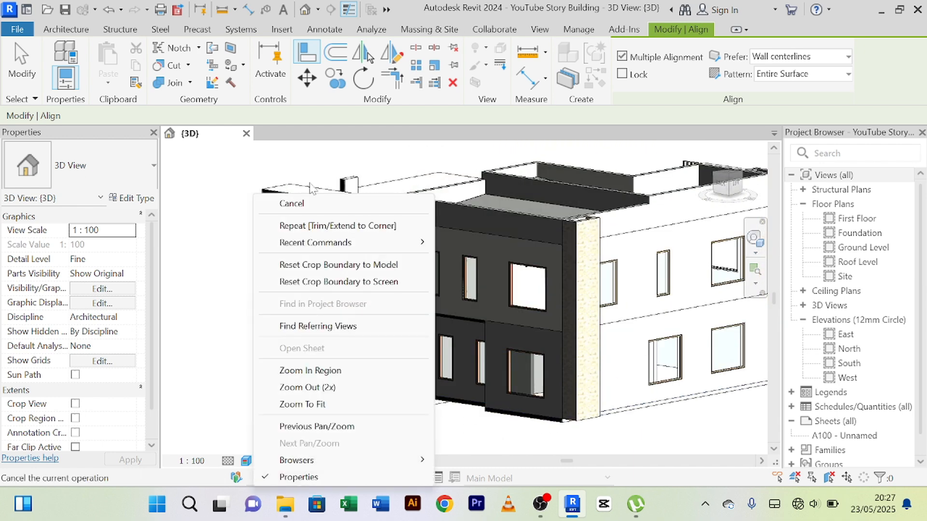
click(292, 204)
right_click(258, 183)
click(275, 180)
Stretch the terrace-side face of the two uprights toward the terrace to increase their thickness.
scroll(326, 317, up, 5)
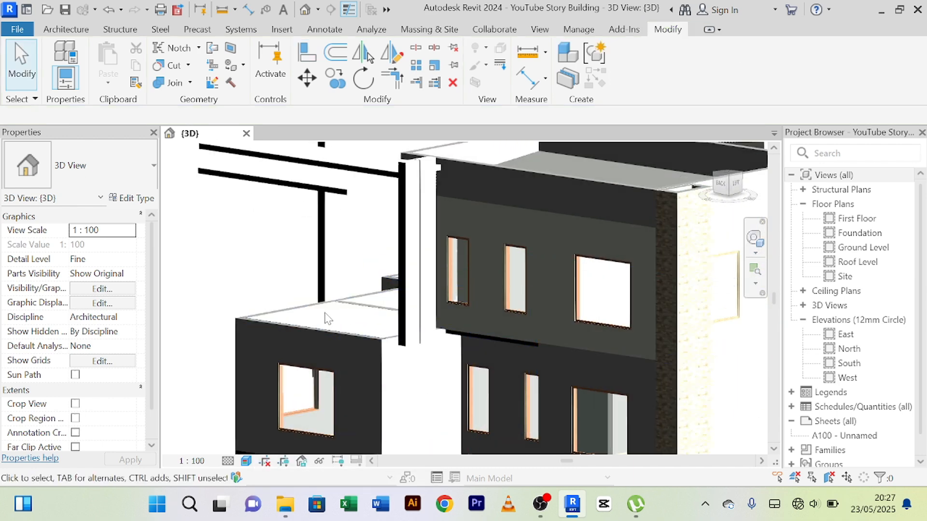
shift+middle_drag(305, 314, 401, 421)
scroll(433, 339, up, 3)
scroll(421, 326, down, 2)
scroll(333, 347, up, 2)
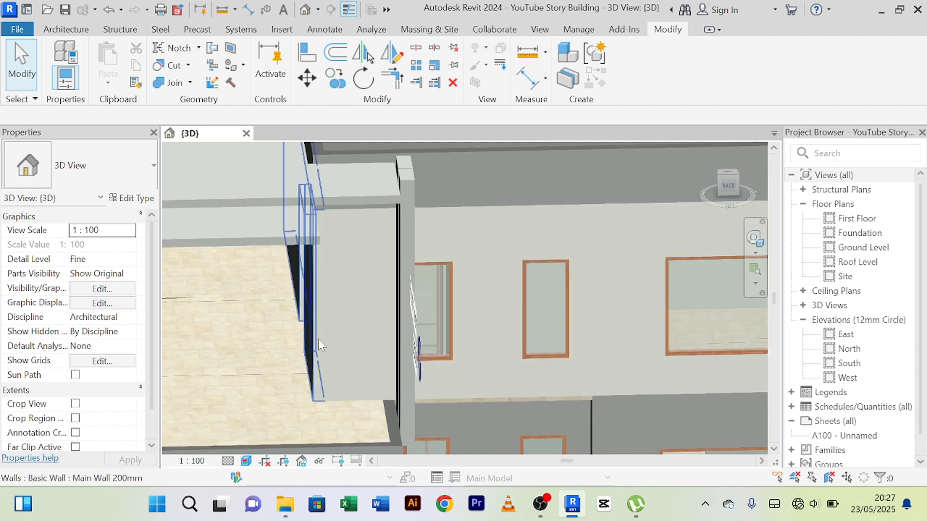
scroll(319, 342, down, 2)
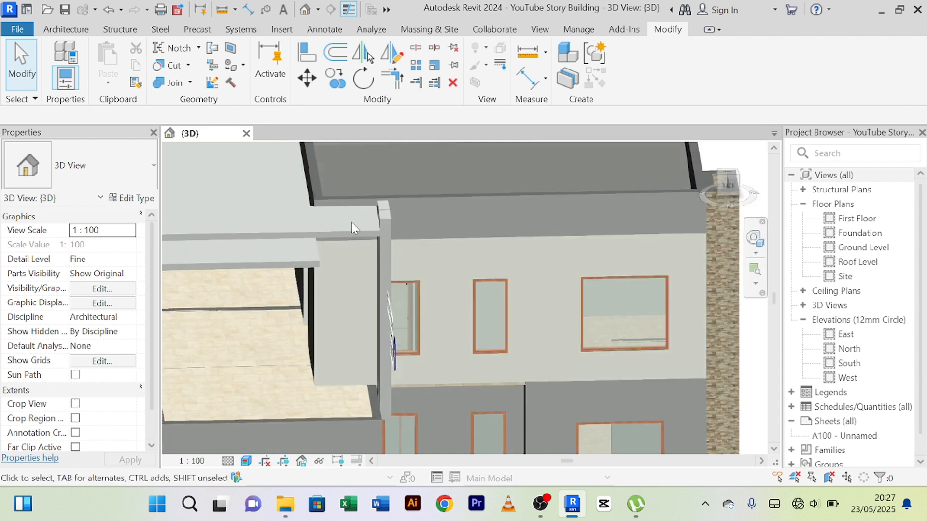
scroll(351, 224, down, 1)
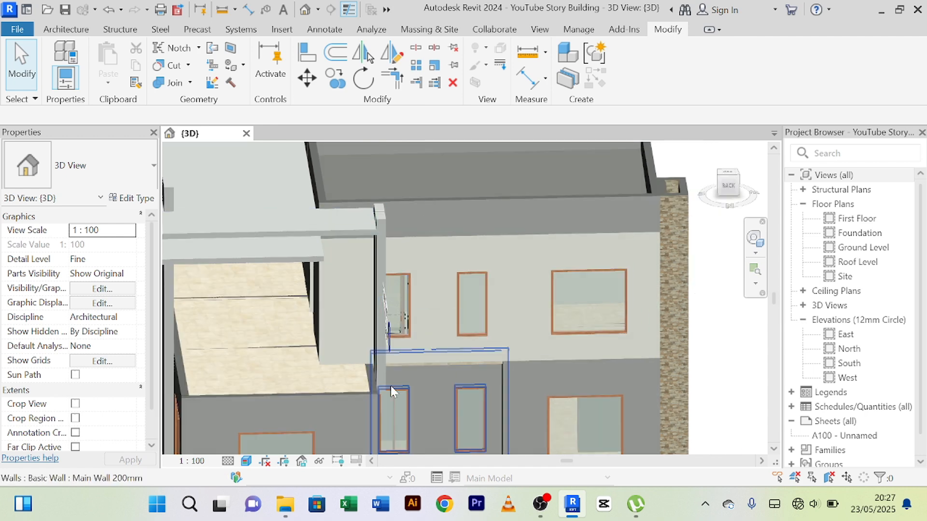
scroll(390, 387, up, 2)
middle_drag(400, 390, 382, 356)
scroll(382, 355, up, 2)
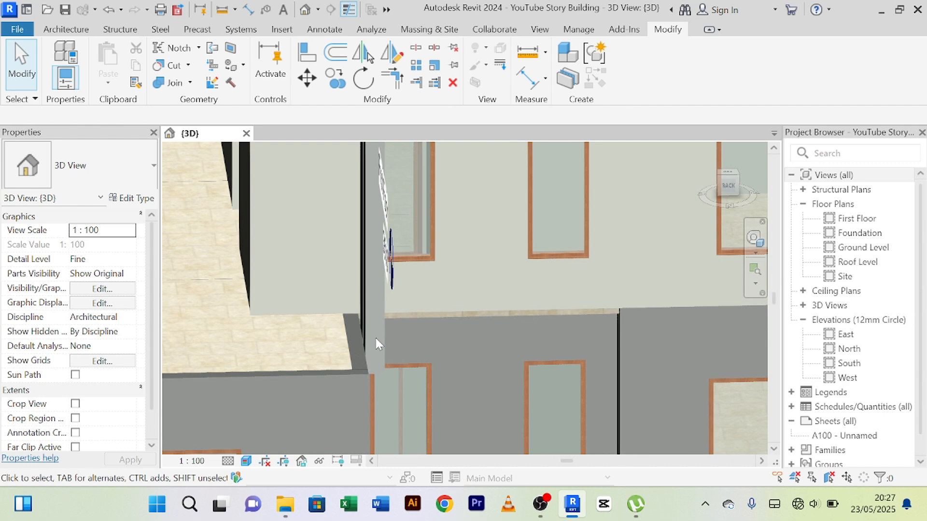
click(371, 303)
drag(368, 196, 340, 198)
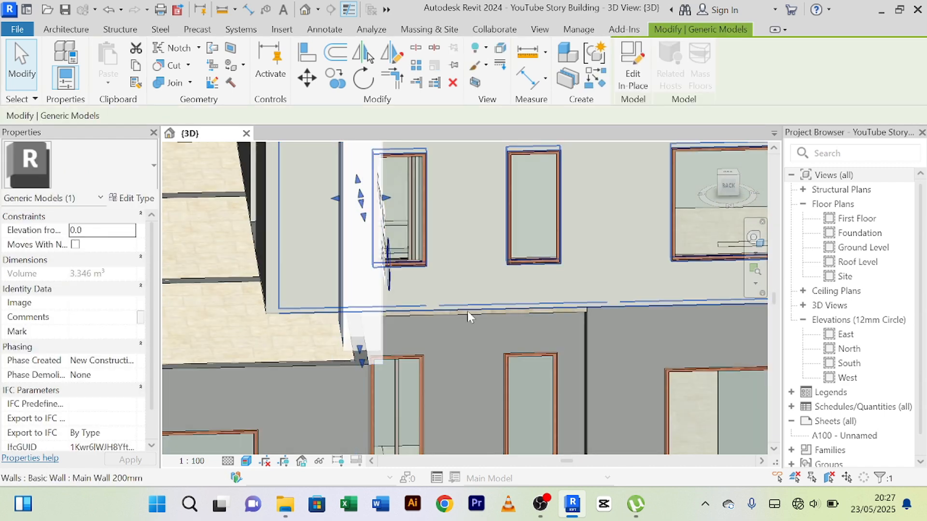
key(Escape)
Examine how the lower ends of the uprights meet the terrace parapet corner.
scroll(447, 331, down, 2)
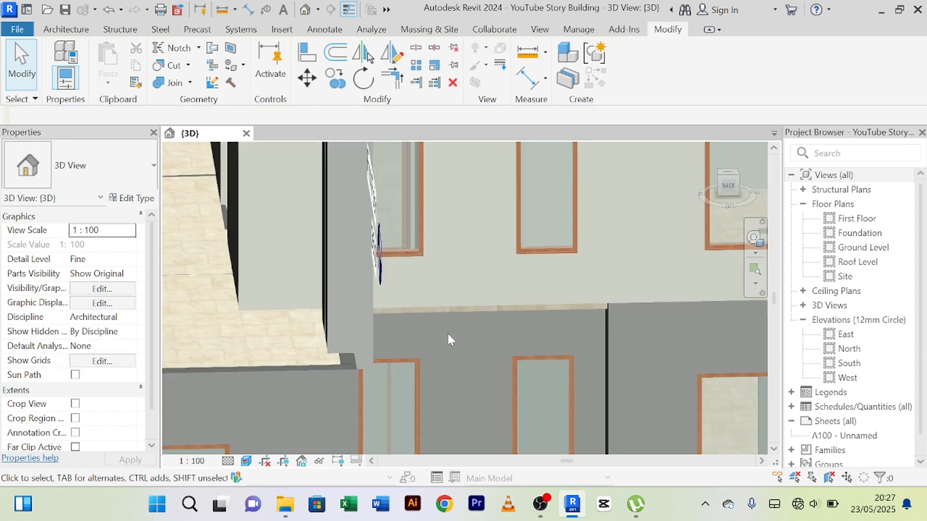
scroll(445, 332, down, 2)
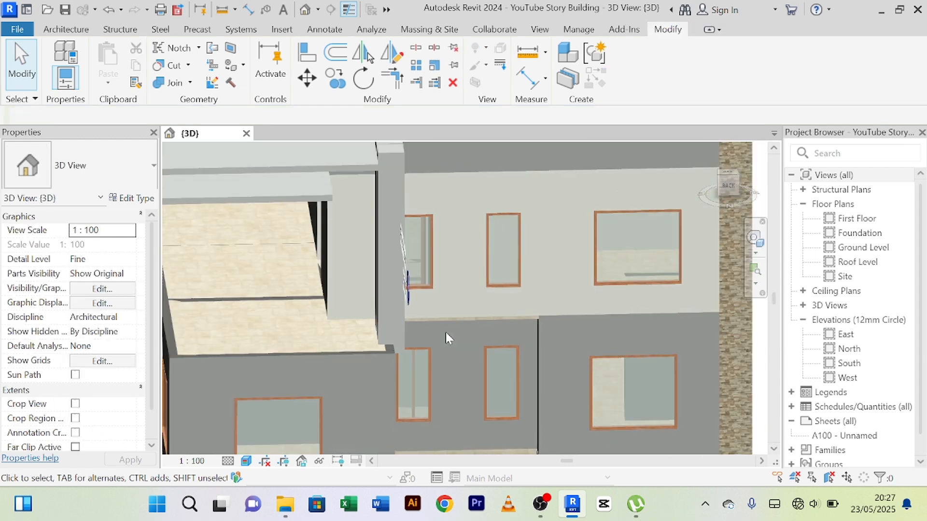
middle_drag(445, 332, 408, 379)
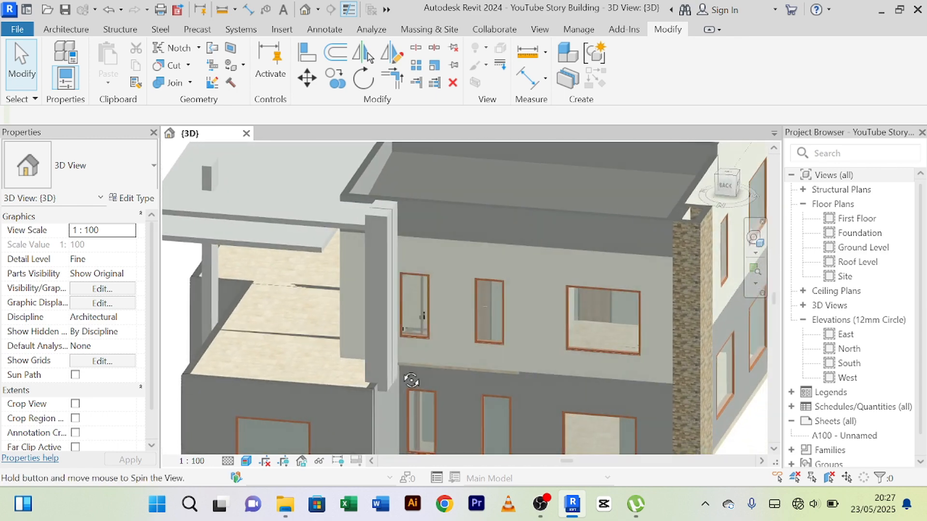
scroll(392, 390, up, 6)
scroll(381, 396, up, 2)
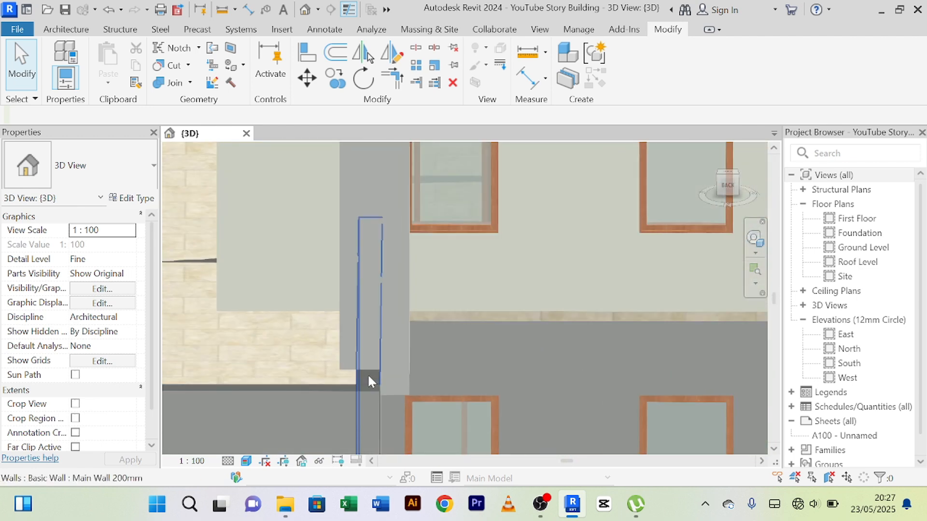
scroll(349, 369, up, 5)
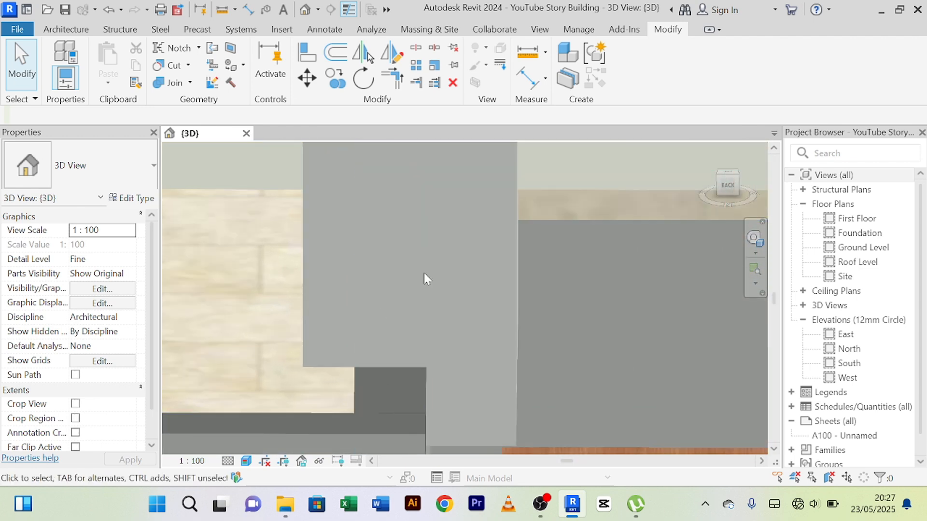
scroll(399, 324, down, 3)
scroll(401, 327, down, 6)
middle_drag(471, 328, 418, 374)
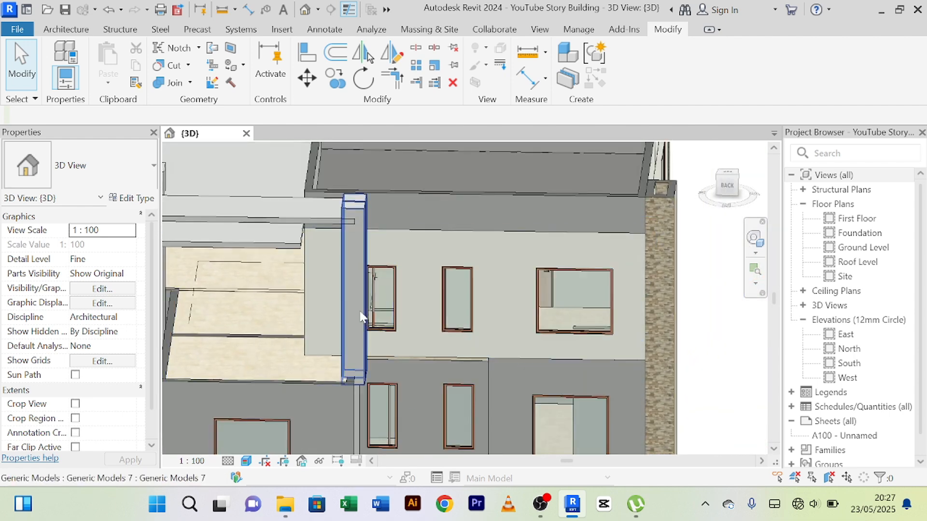
Pull the uprights' face opposite the terrace inward toward the terrace to make them thinner.
scroll(363, 259, up, 2)
click(363, 255)
scroll(367, 255, up, 2)
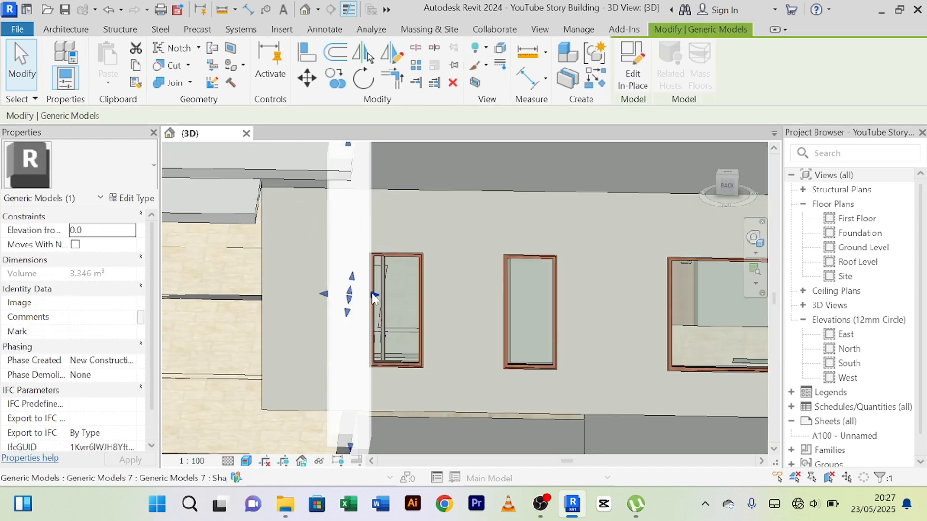
drag(374, 297, 356, 298)
scroll(356, 298, down, 3)
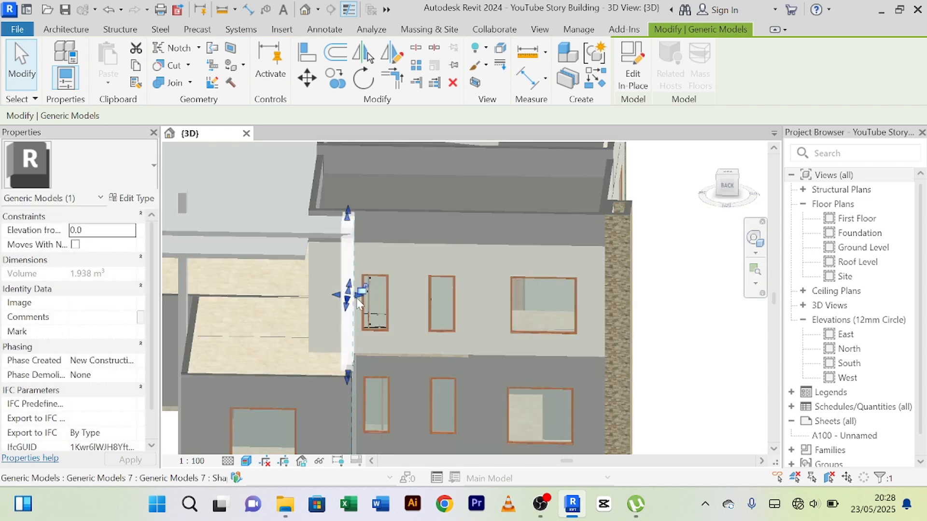
key(Escape)
Extend the end of the upper canopy slab outward past the uprights.
scroll(406, 227, up, 2)
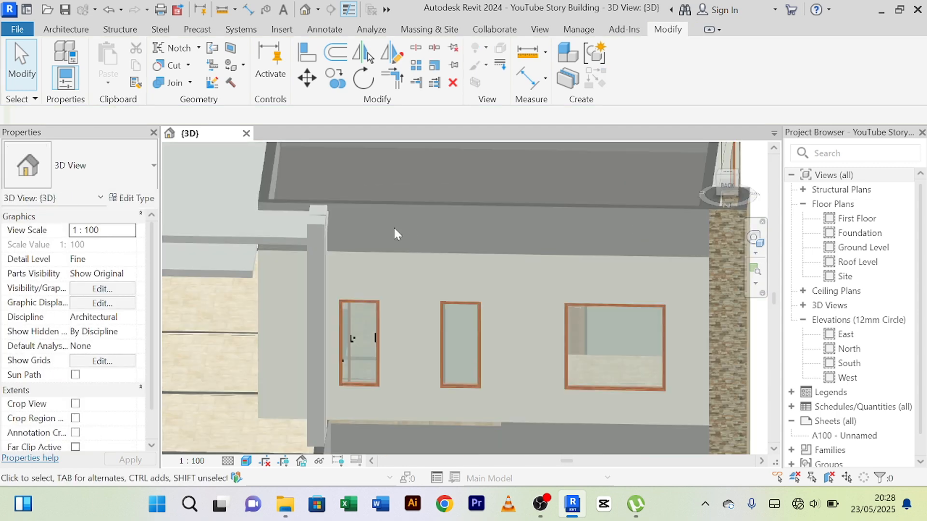
click(273, 240)
scroll(333, 237, up, 2)
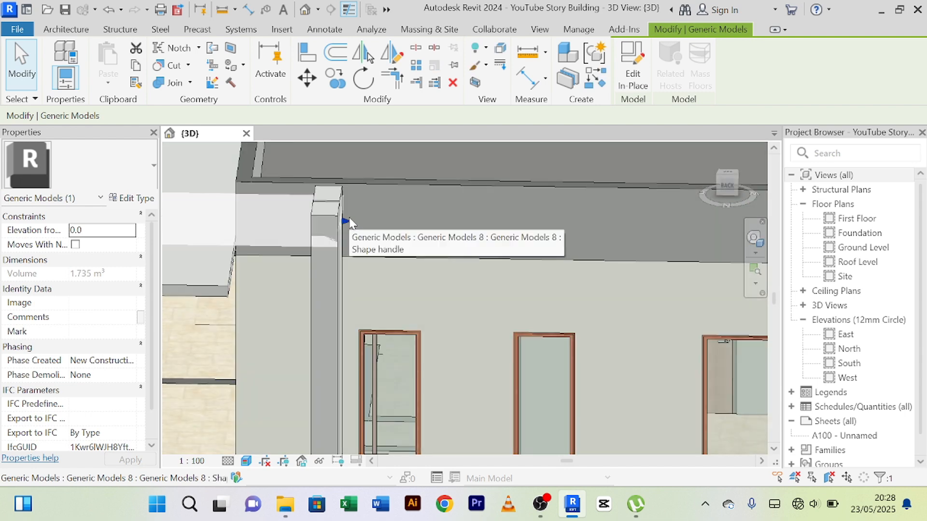
drag(346, 217, 365, 222)
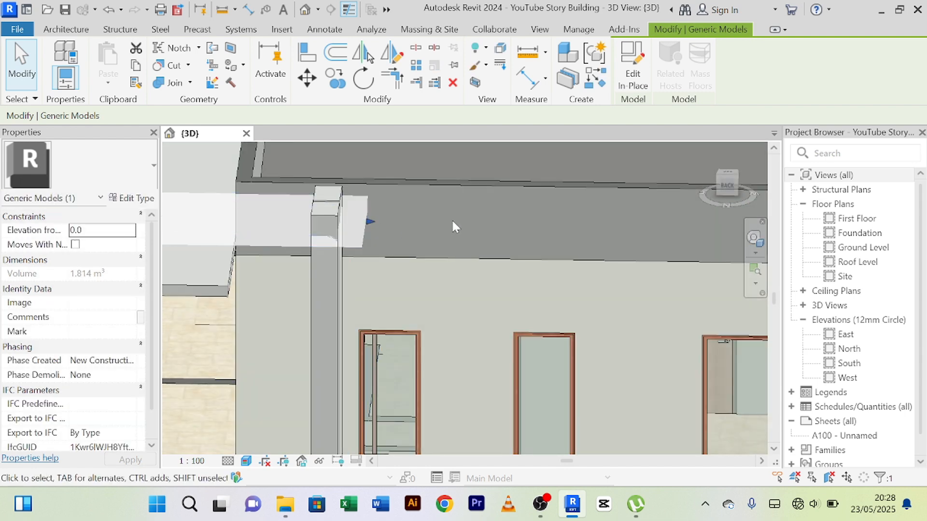
key(Escape)
Widen the upper canopy slab by moving its long outer edge away from the house, just beyond the outer upright.
scroll(444, 218, down, 1)
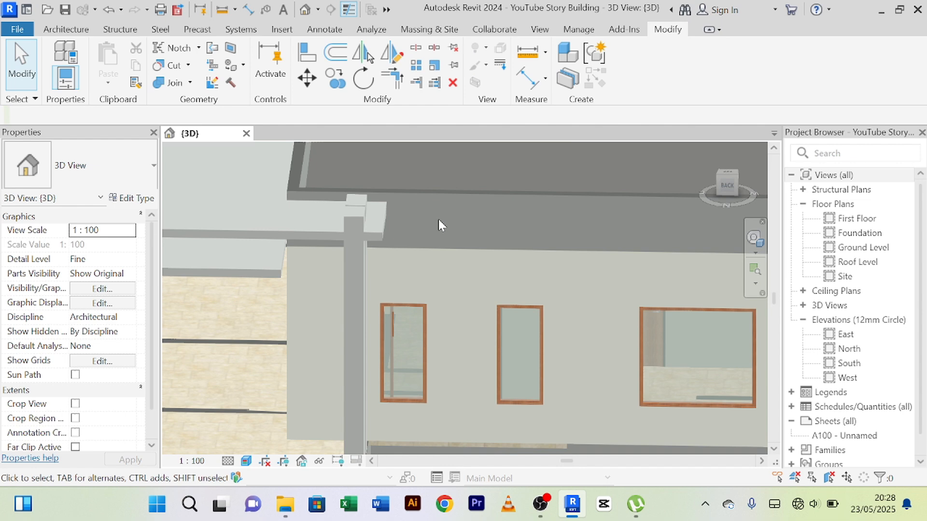
shift+middle_drag(420, 207, 322, 263)
click(267, 251)
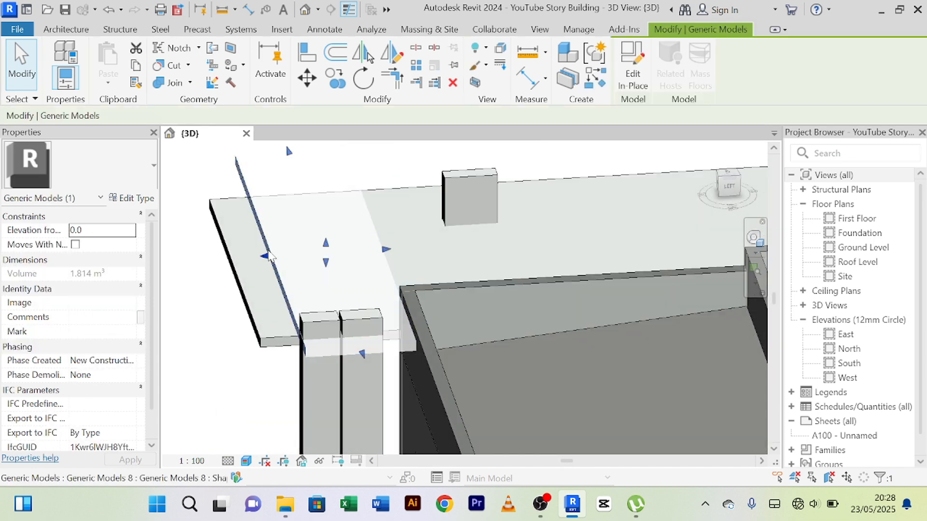
drag(260, 256, 256, 256)
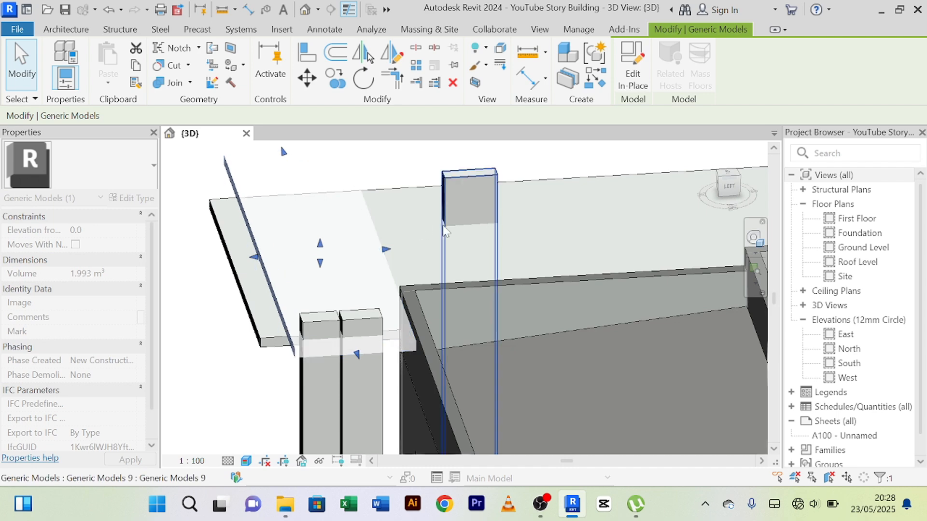
Narrow the upper canopy slab by moving its long house-side edge outward, to just beyond the inner upright.
shift+middle_drag(409, 249, 393, 249)
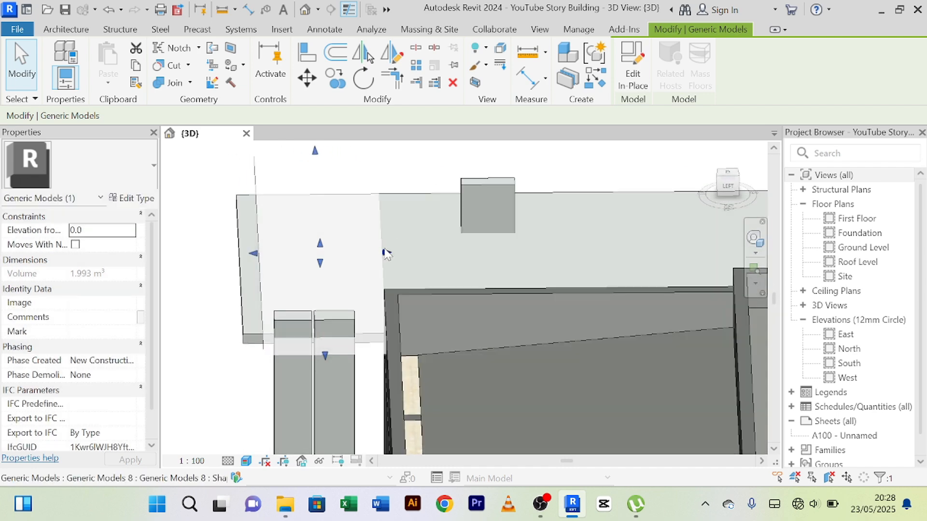
drag(386, 253, 370, 253)
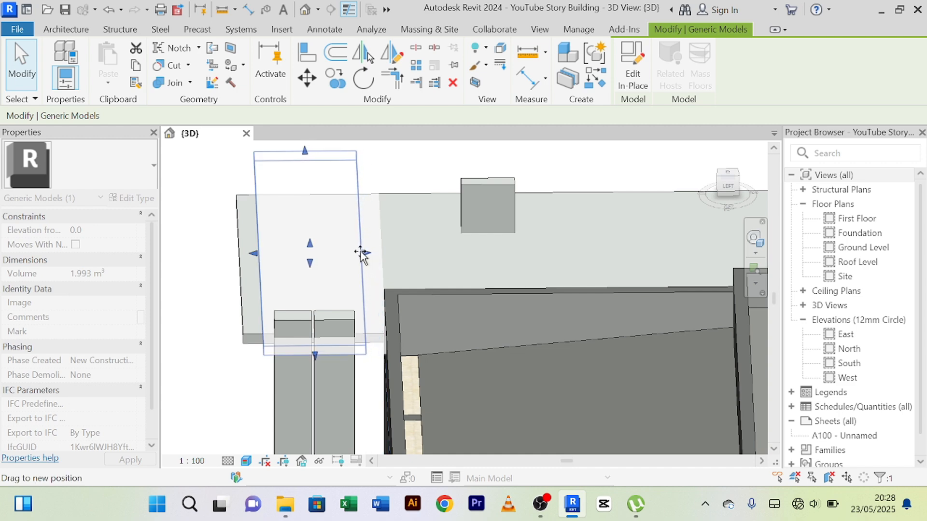
click(209, 296)
shift+middle_drag(208, 296, 424, 256)
middle_drag(424, 256, 432, 263)
Set the 3D view's visual style to Shaded.
scroll(468, 220, up, 3)
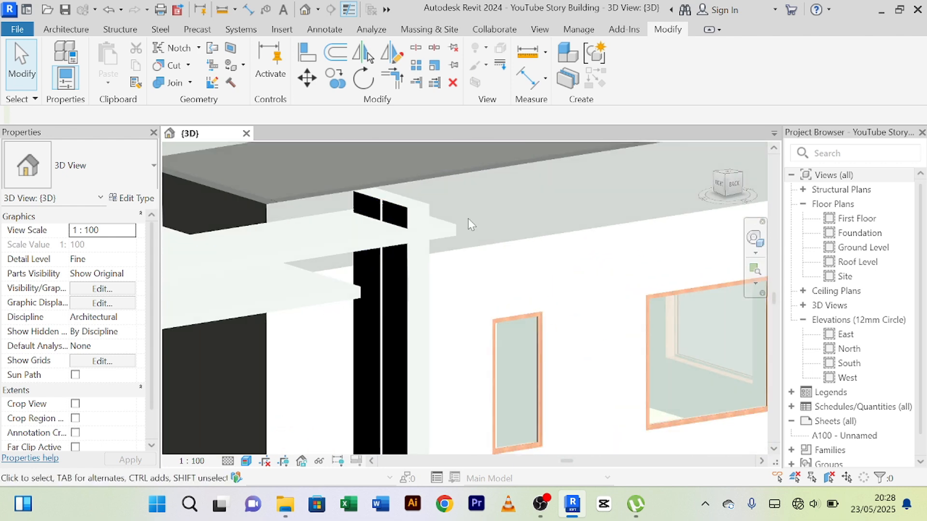
scroll(468, 219, down, 6)
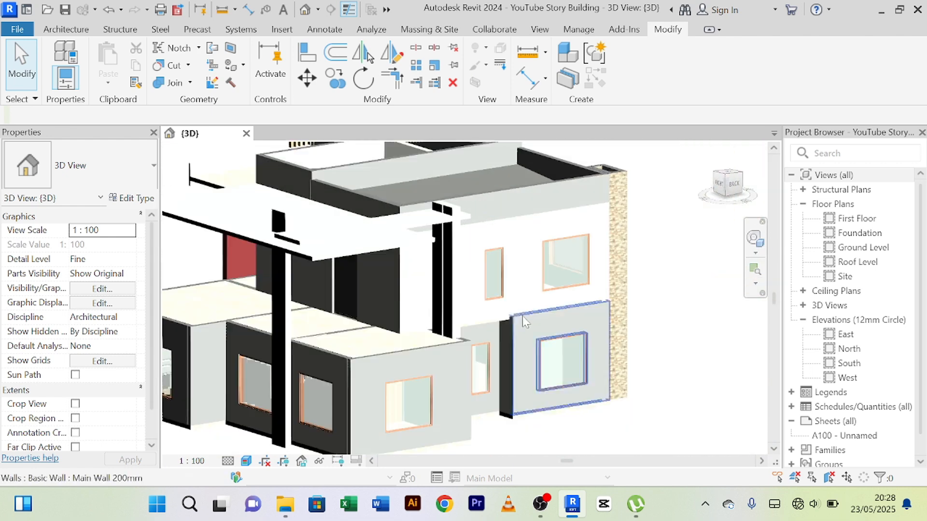
shift+middle_drag(596, 413, 528, 407)
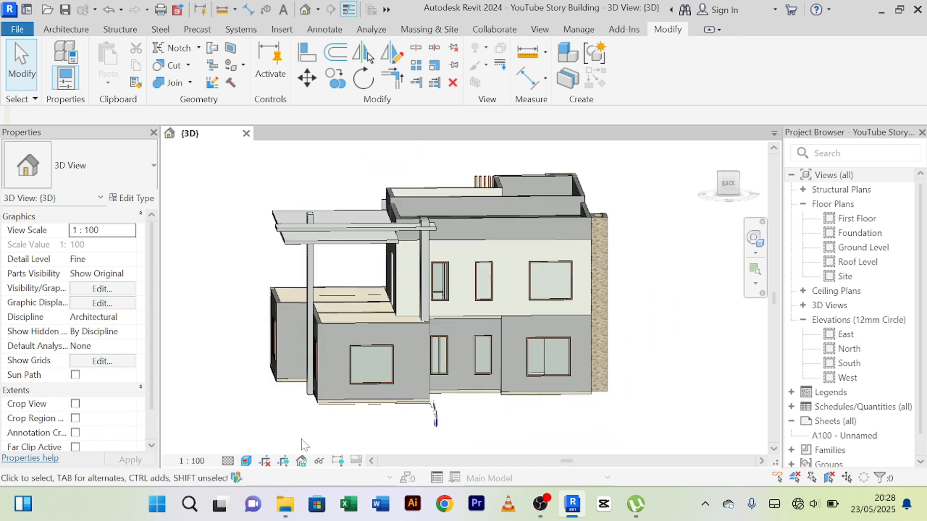
scroll(260, 346, up, 4)
scroll(259, 347, down, 3)
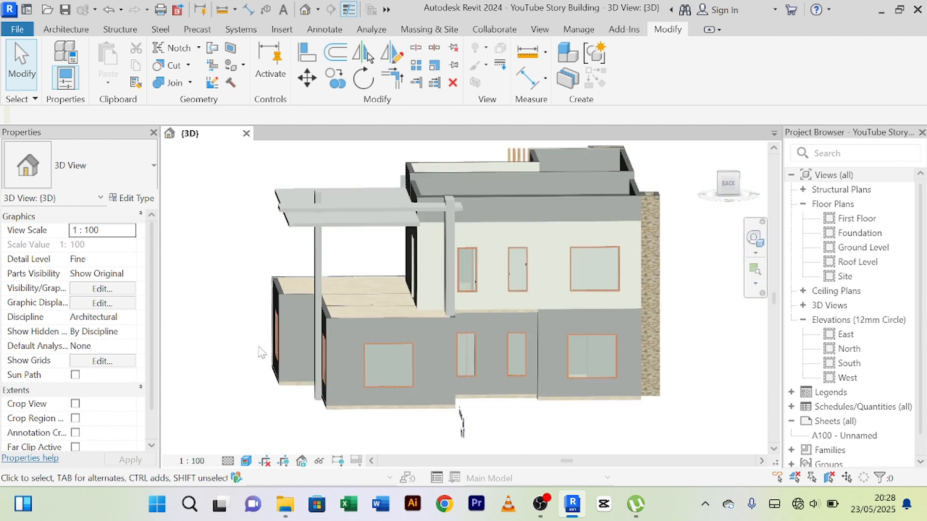
scroll(260, 347, up, 5)
scroll(261, 347, down, 6)
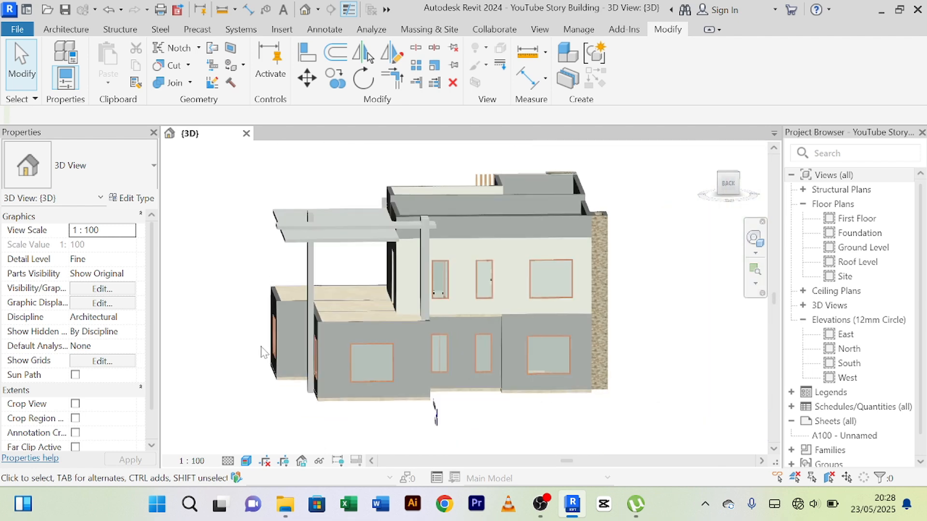
click(246, 462)
click(270, 403)
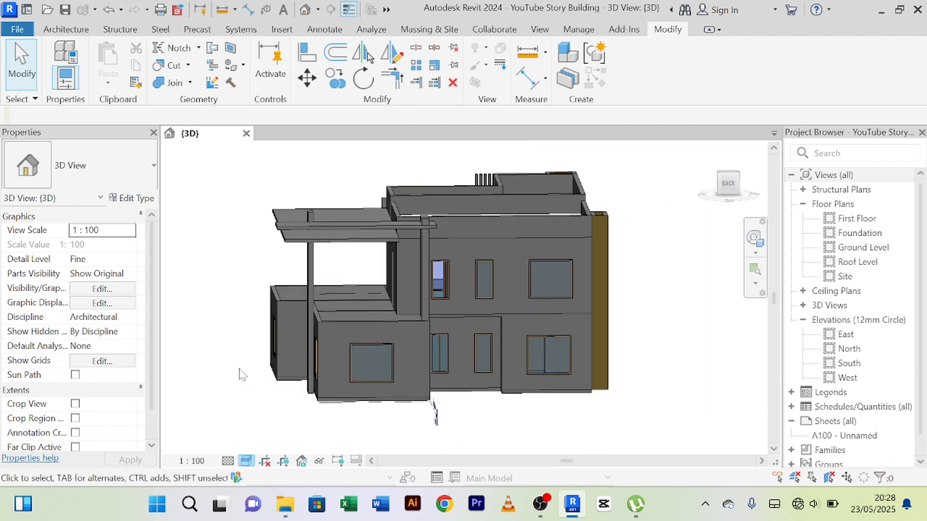
Examine how the upper canopy slab sits on the lower slab and against the uprights from the house's right and back sides.
scroll(261, 348, up, 5)
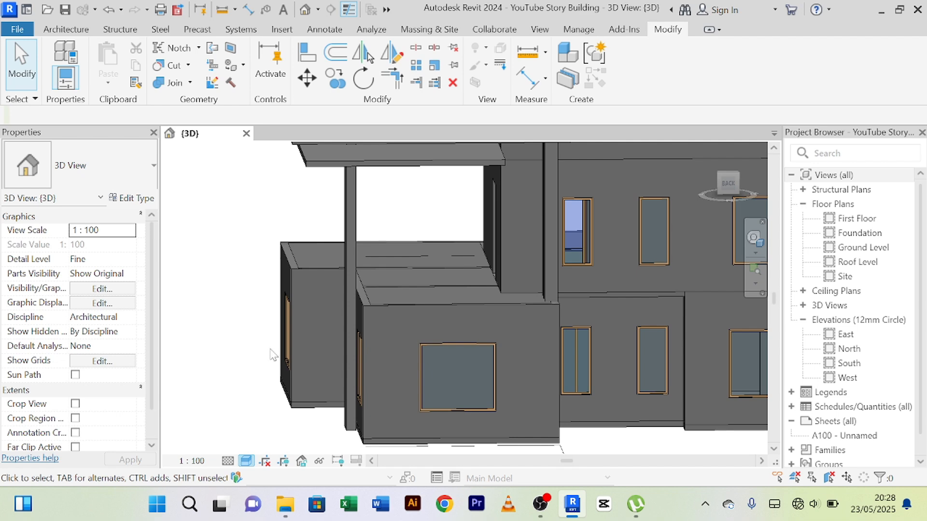
scroll(273, 355, down, 4)
shift+middle_drag(287, 350, 637, 378)
scroll(459, 372, down, 1)
scroll(551, 330, up, 3)
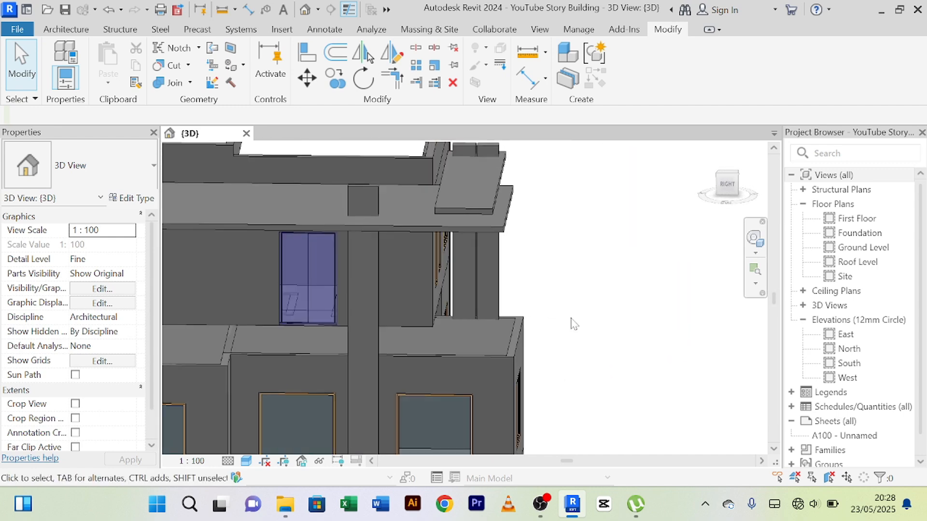
scroll(571, 319, down, 3)
shift+middle_drag(572, 318, 539, 317)
scroll(481, 311, up, 3)
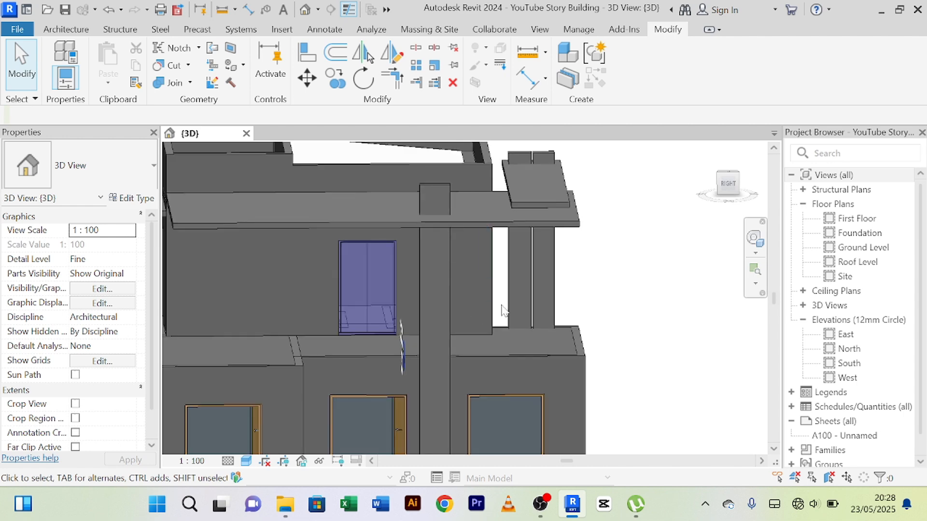
middle_drag(640, 261, 483, 271)
scroll(479, 266, up, 3)
scroll(421, 273, up, 2)
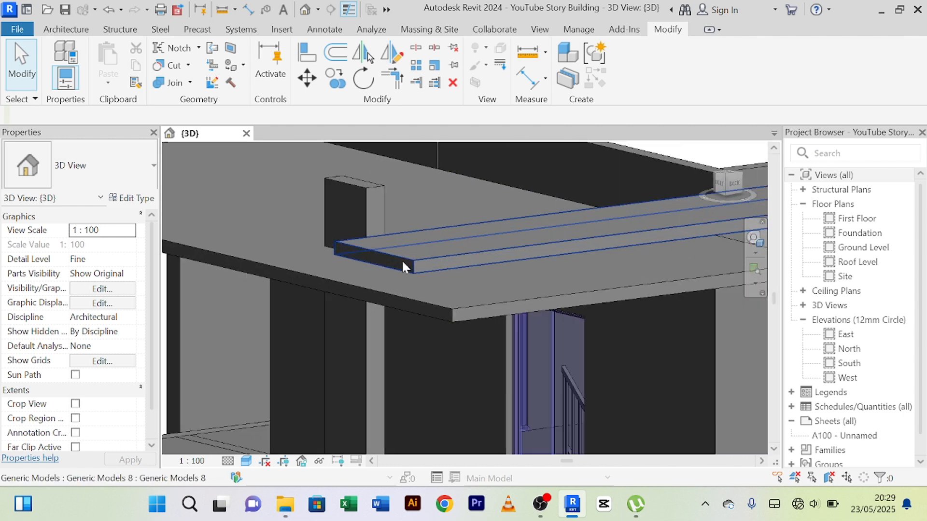
shift+middle_drag(403, 263, 369, 248)
scroll(369, 248, up, 2)
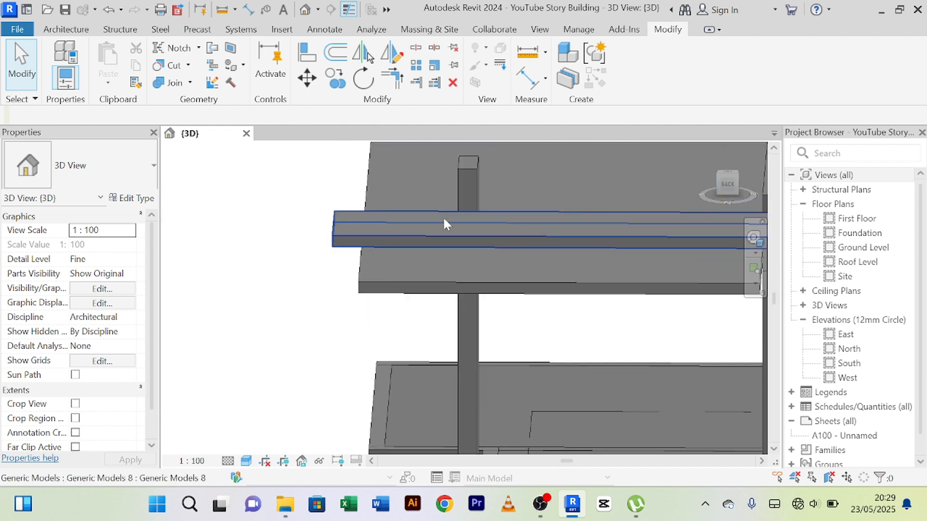
scroll(435, 222, down, 2)
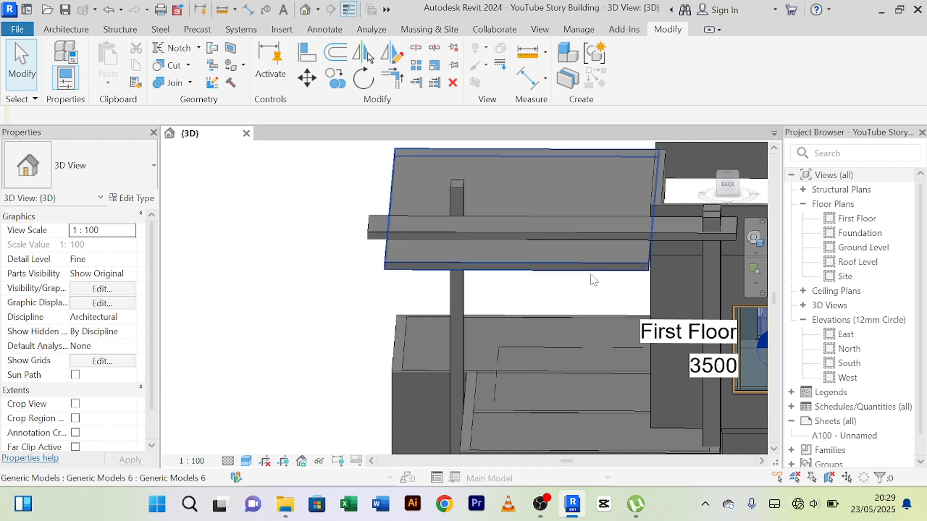
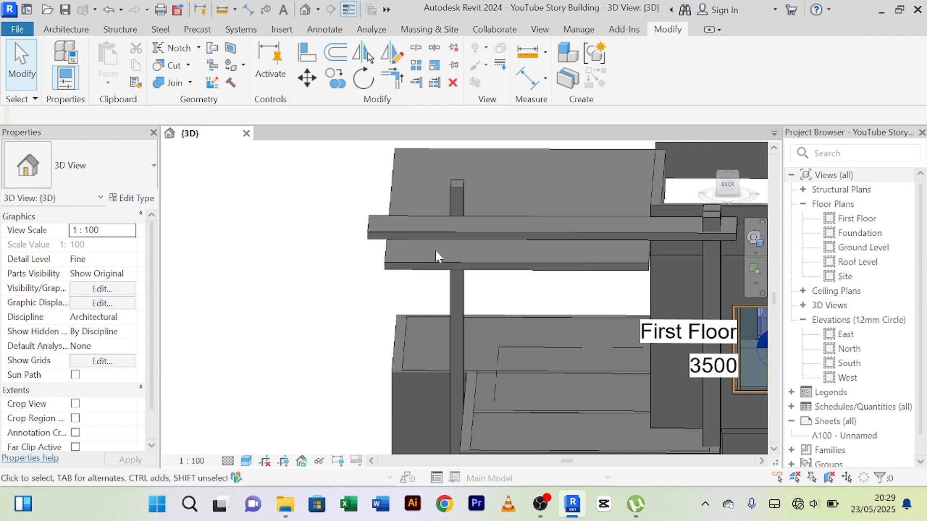
Align the upper canopy slab's short end face with the matching end face of the lower slab.
click(366, 237)
scroll(365, 238, up, 3)
scroll(362, 229, up, 2)
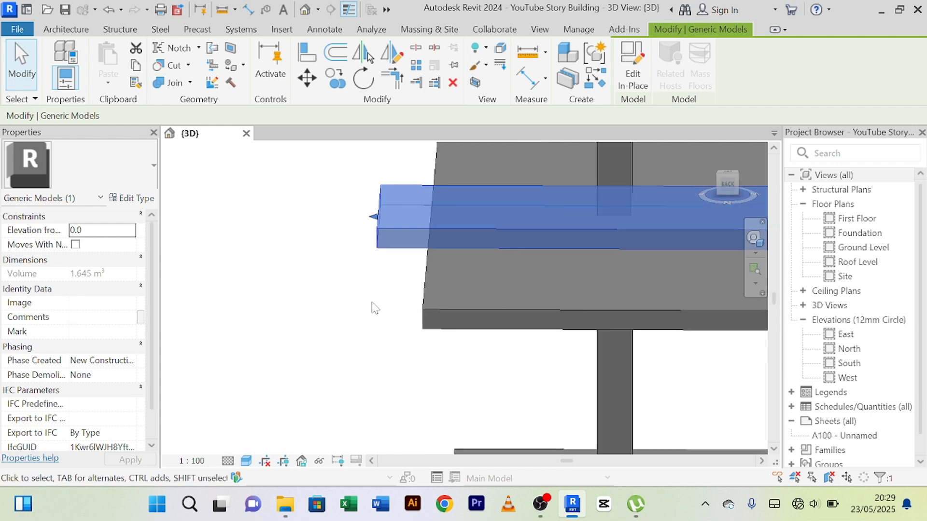
shift+middle_drag(424, 285, 450, 276)
click(327, 336)
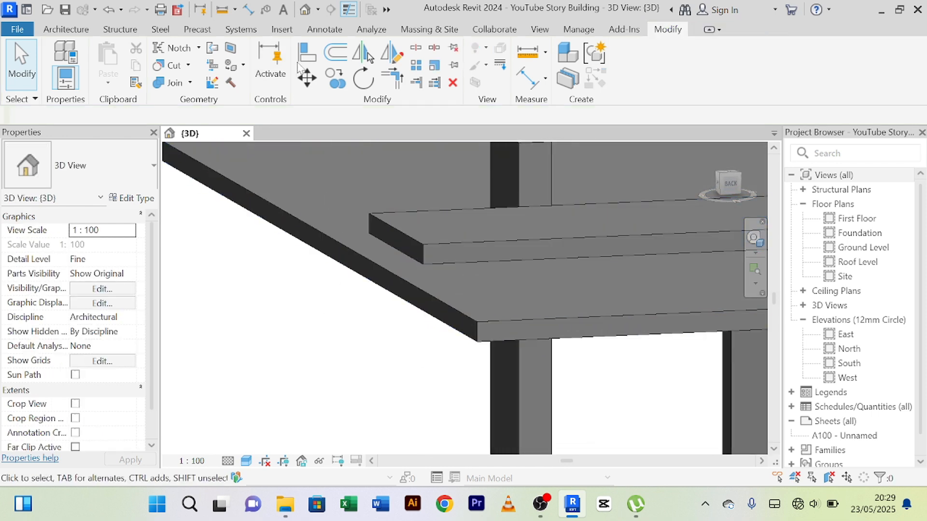
click(463, 328)
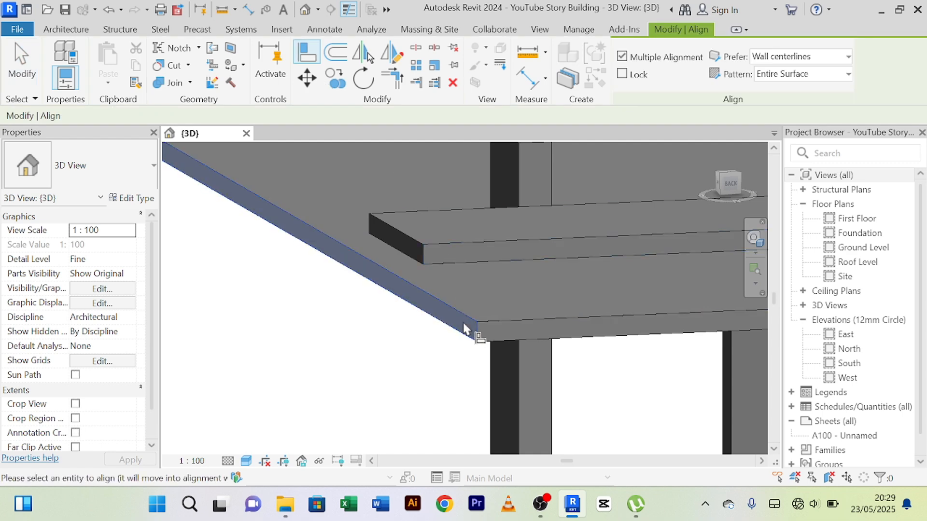
click(416, 244)
scroll(435, 246, down, 2)
right_click(587, 240)
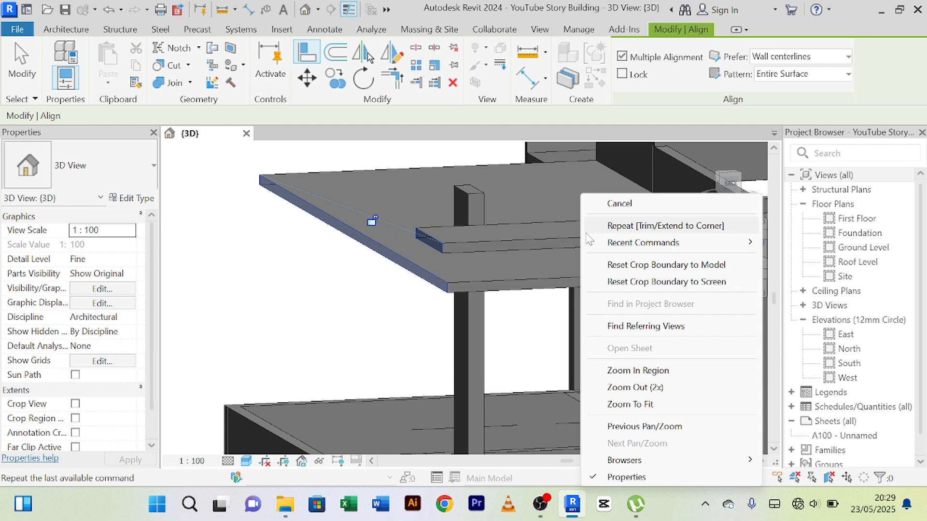
click(615, 204)
right_click(568, 198)
click(606, 203)
right_click(533, 174)
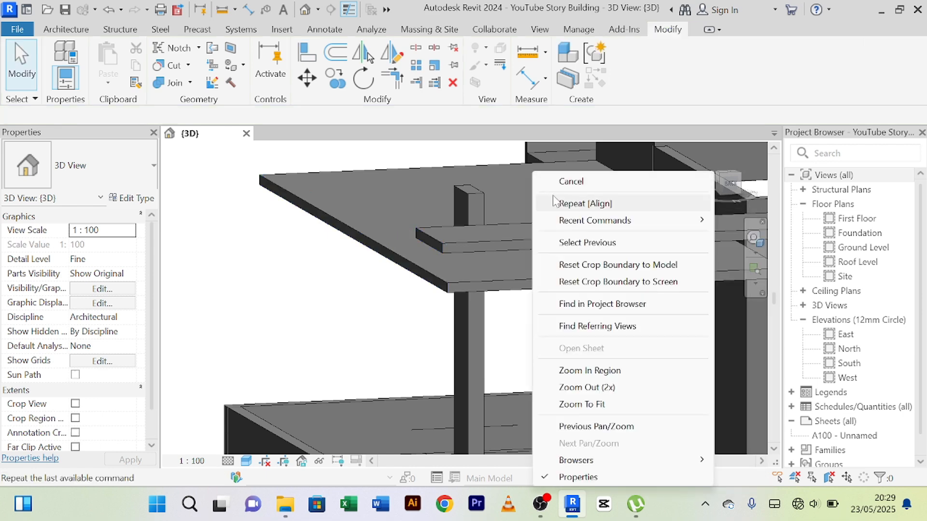
click(550, 181)
Examine the two canopy slabs and the uprights from the back and right sides, checking the gap between the slabs.
middle_drag(550, 183, 533, 222)
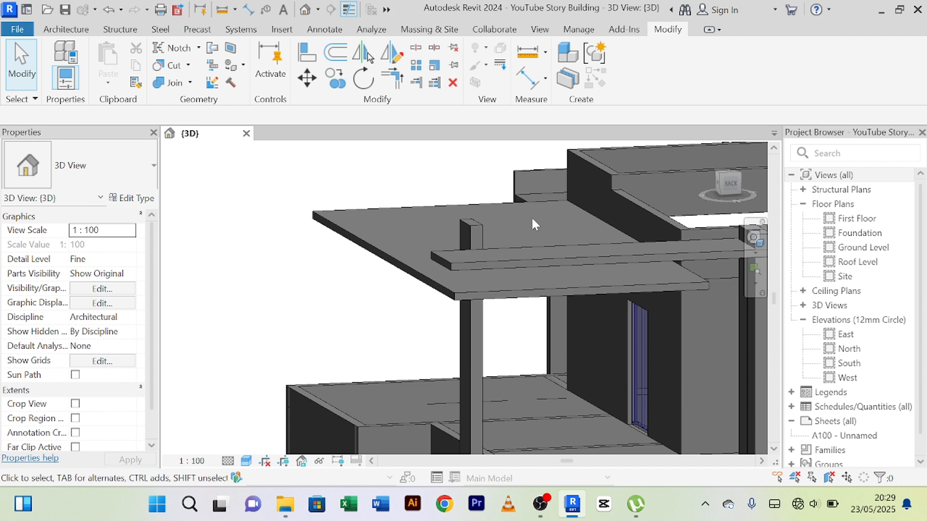
shift+middle_drag(531, 219, 616, 289)
scroll(604, 285, down, 4)
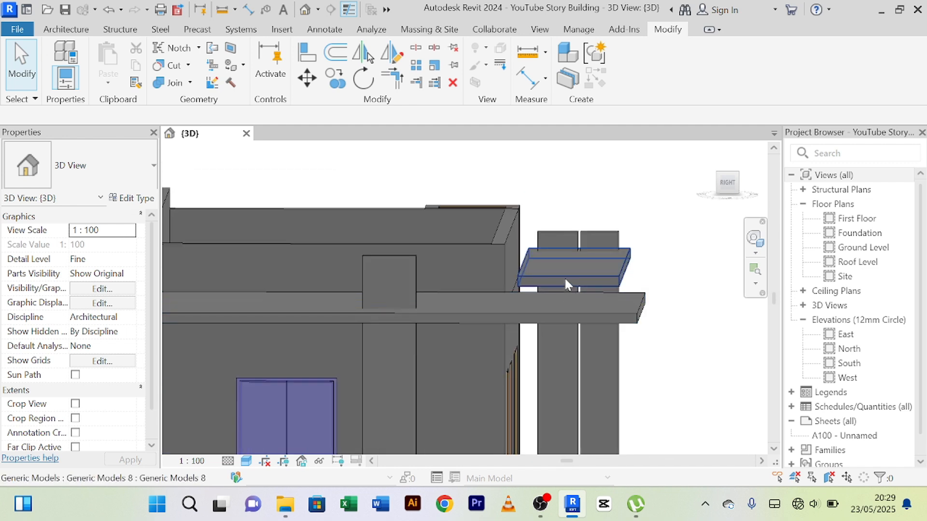
scroll(571, 300, up, 2)
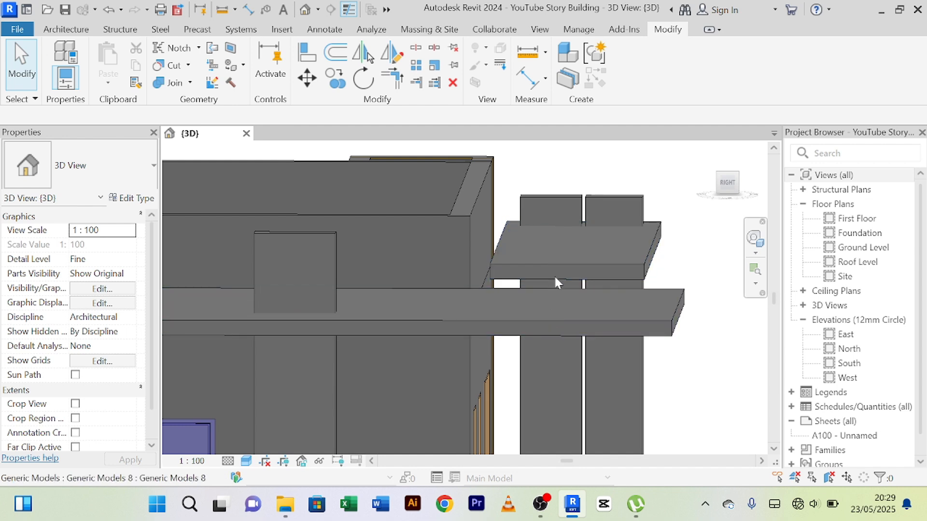
scroll(551, 326, down, 2)
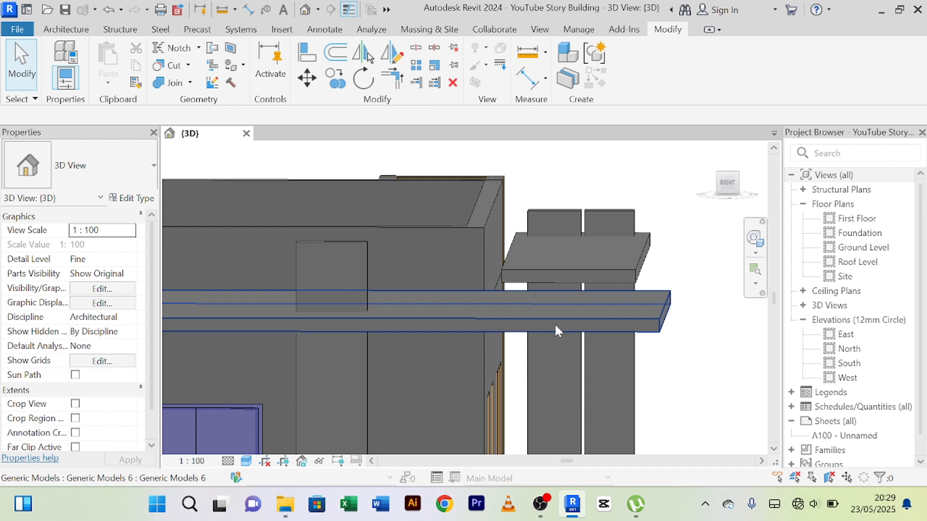
shift+middle_drag(554, 323, 572, 313)
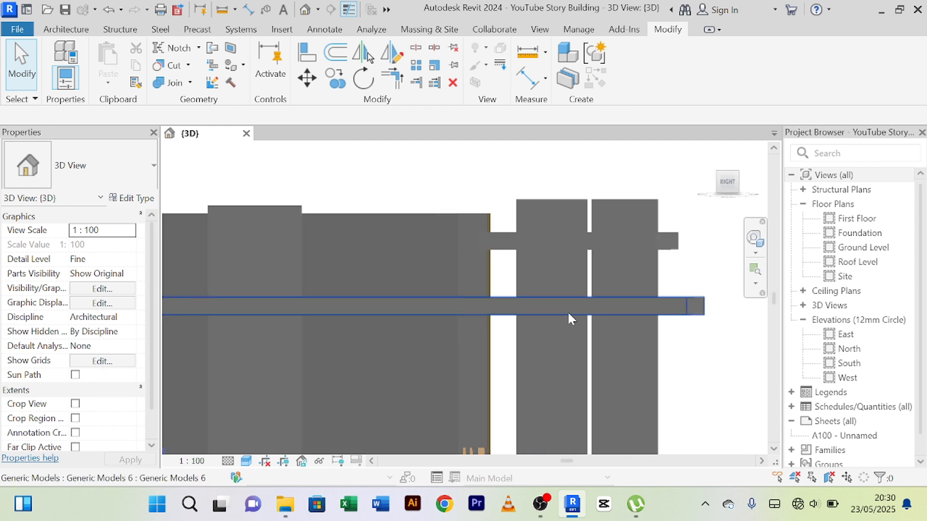
scroll(477, 265, down, 3)
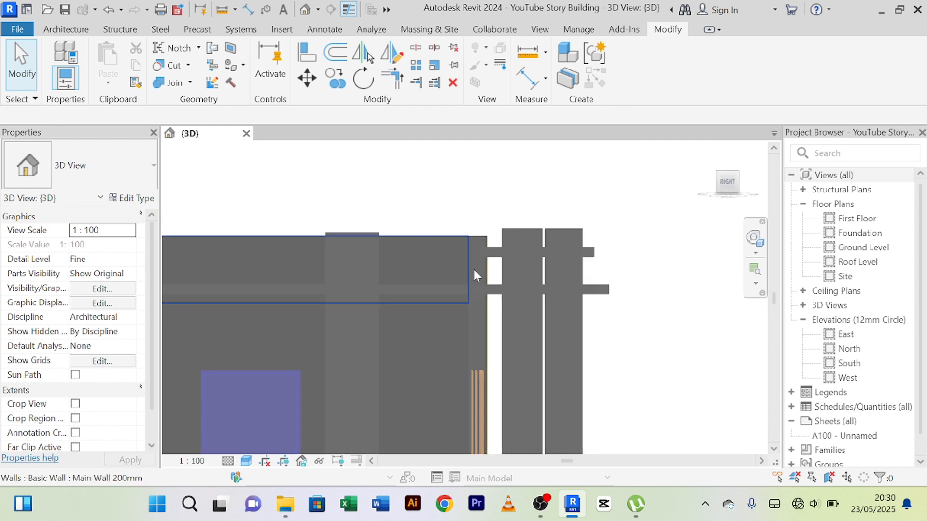
scroll(470, 272, down, 2)
middle_drag(456, 261, 475, 298)
scroll(470, 293, up, 3)
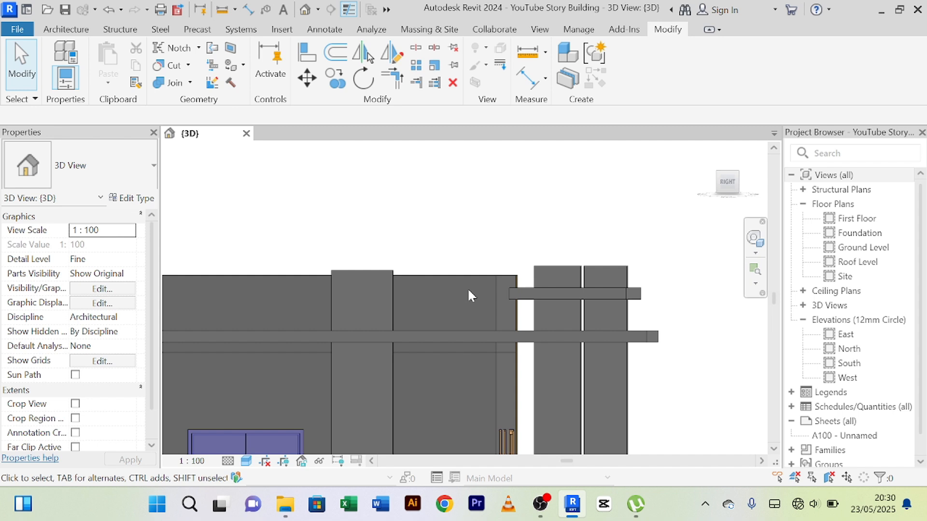
scroll(470, 290, down, 3)
middle_drag(610, 383, 604, 271)
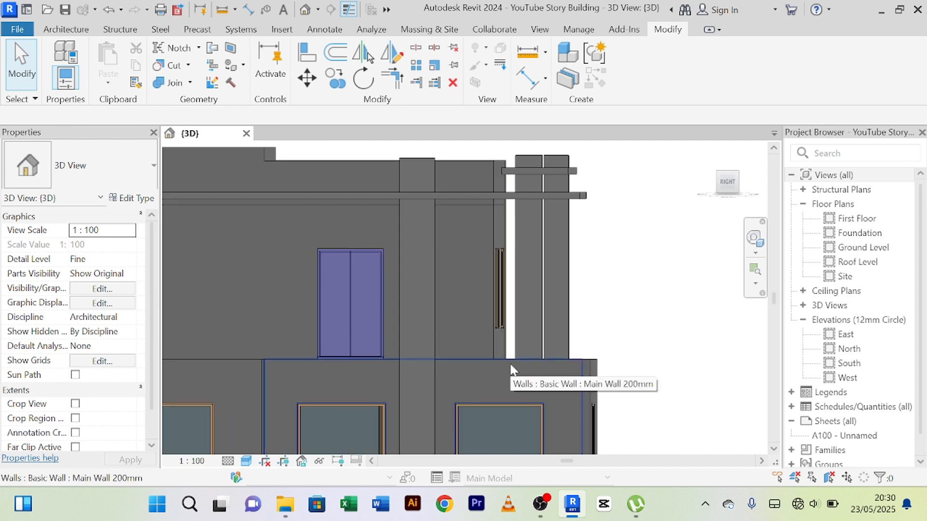
Create a new in-place component in the Generic Models category, keeping the suggested name.
click(61, 31)
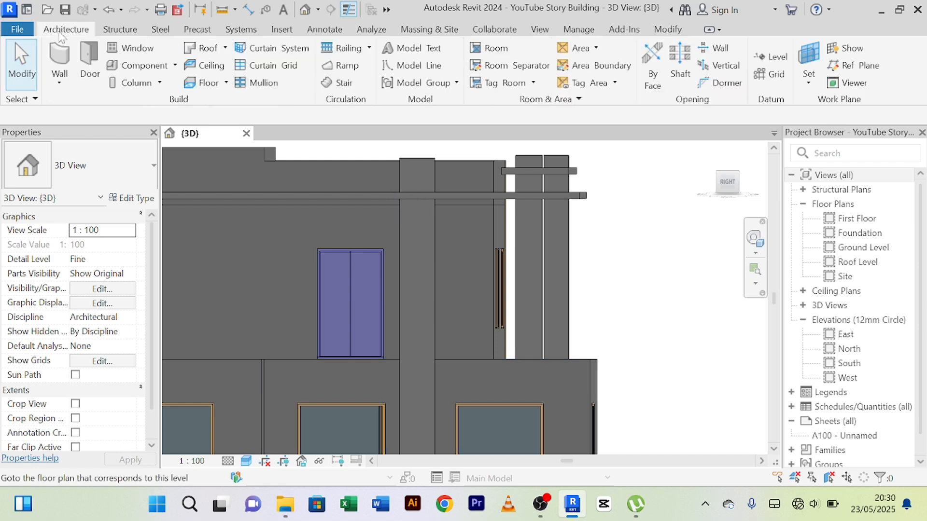
click(174, 66)
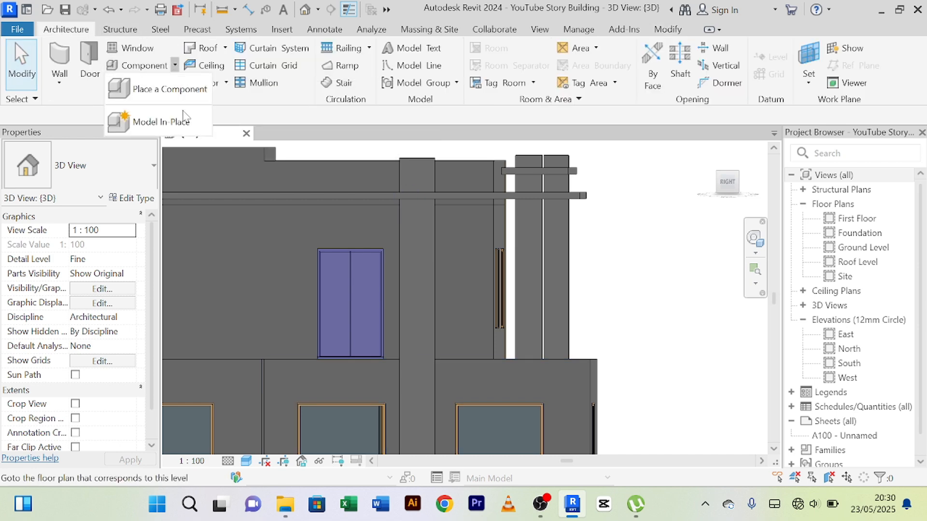
click(159, 122)
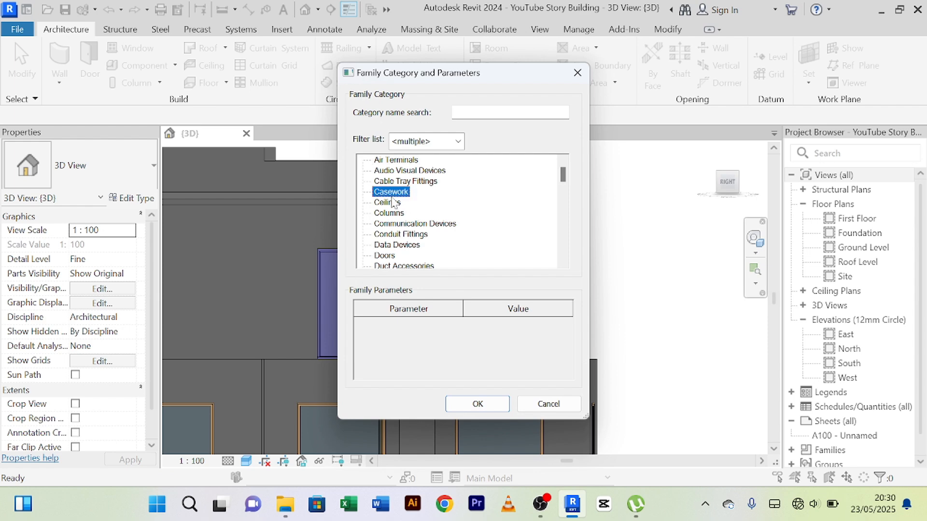
key(g)
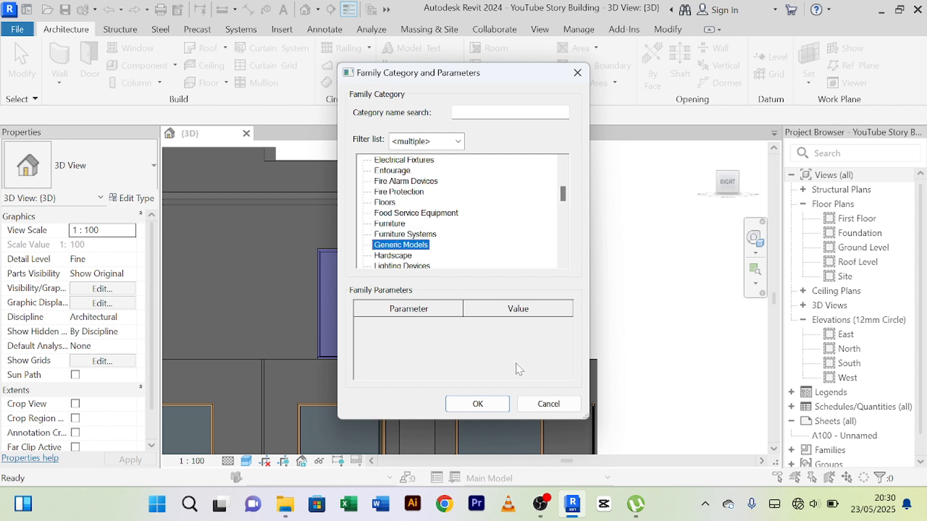
click(482, 411)
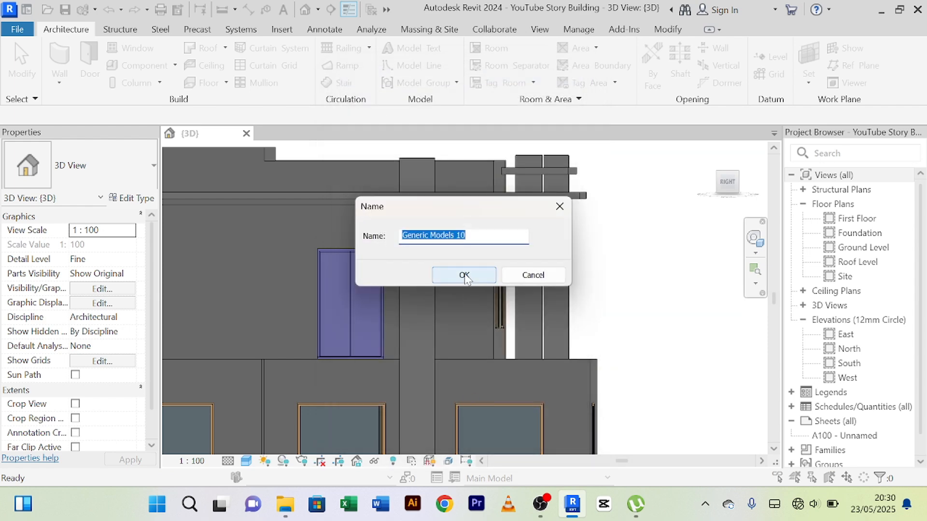
click(464, 276)
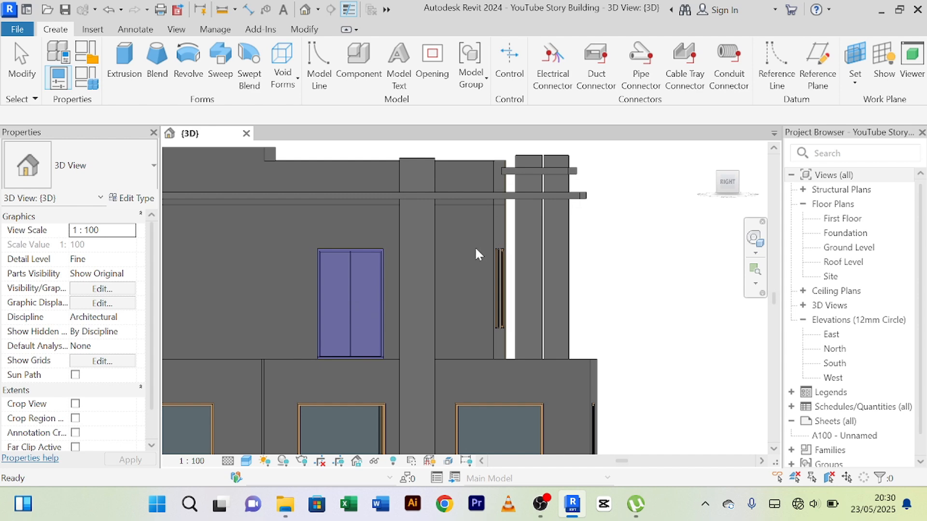
Begin an extrusion with the face of the wall directly below the canopy uprights picked as its work plane.
click(124, 68)
click(669, 86)
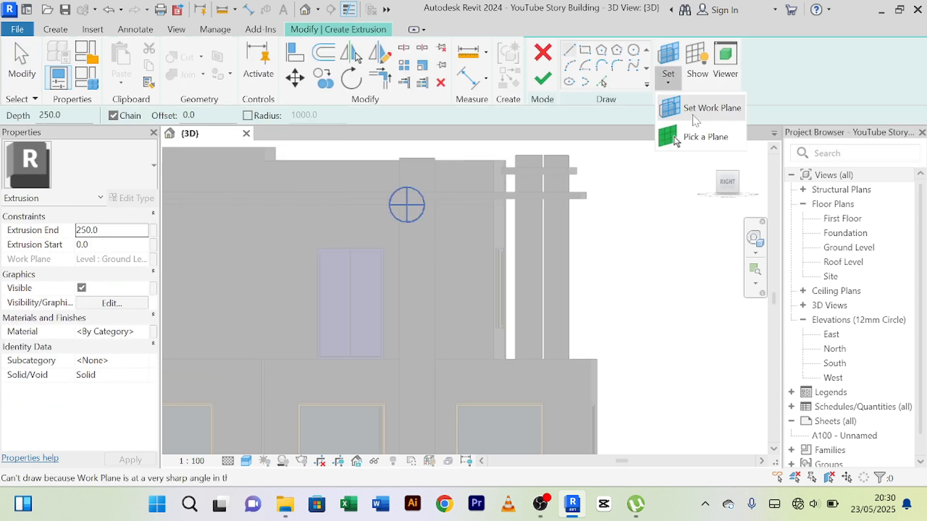
click(682, 135)
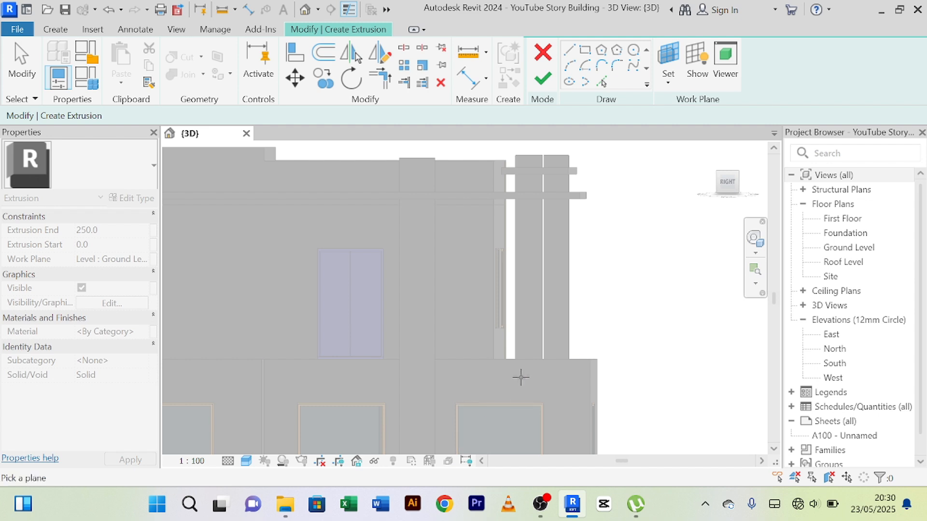
click(519, 374)
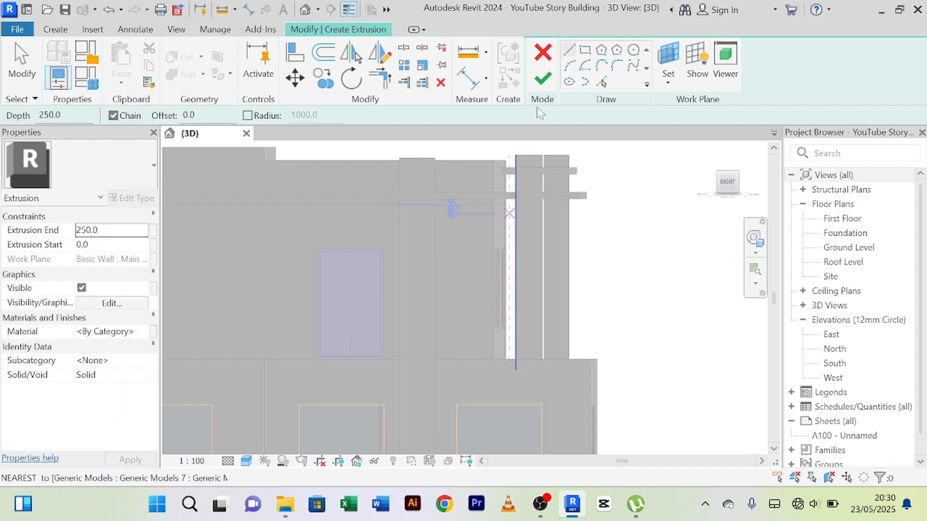
Sketch a rectangle about 1432 by 705 mm from the upper slab's top at the house side to the lower slab's underside near the outer upright.
click(585, 50)
scroll(508, 165, up, 1)
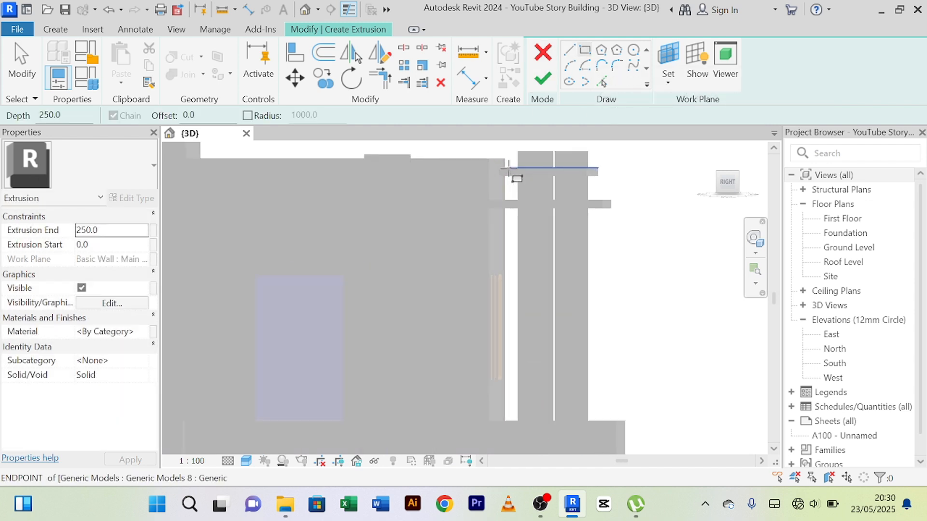
scroll(508, 169, up, 2)
click(498, 168)
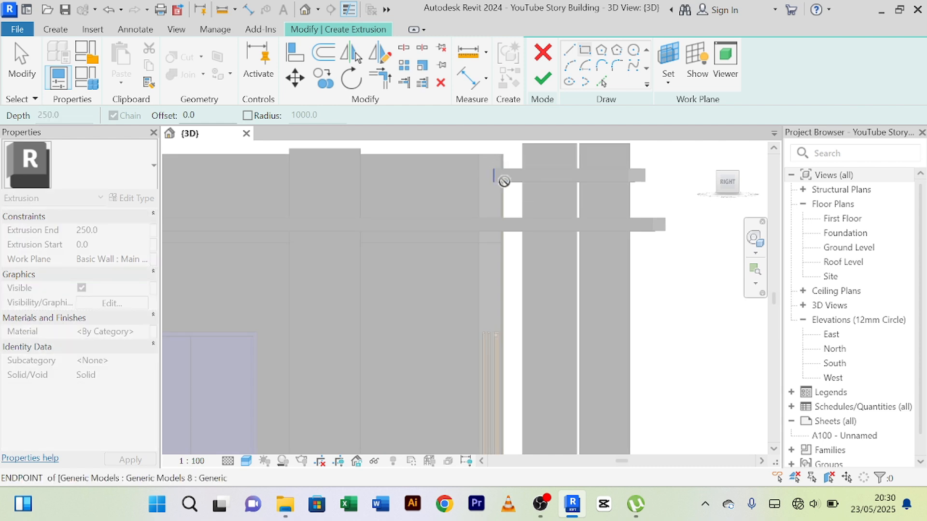
scroll(629, 231, up, 2)
click(628, 232)
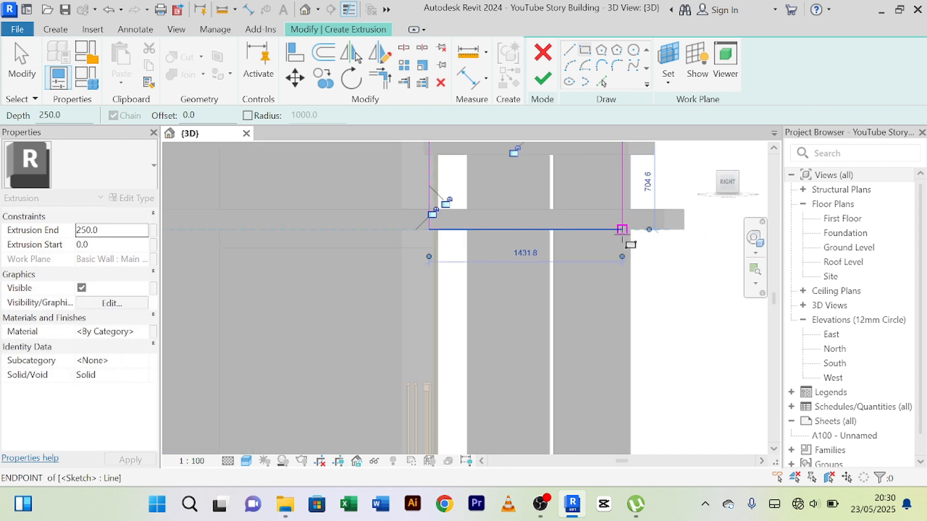
scroll(630, 244, down, 3)
middle_drag(611, 287, 615, 337)
right_click(590, 175)
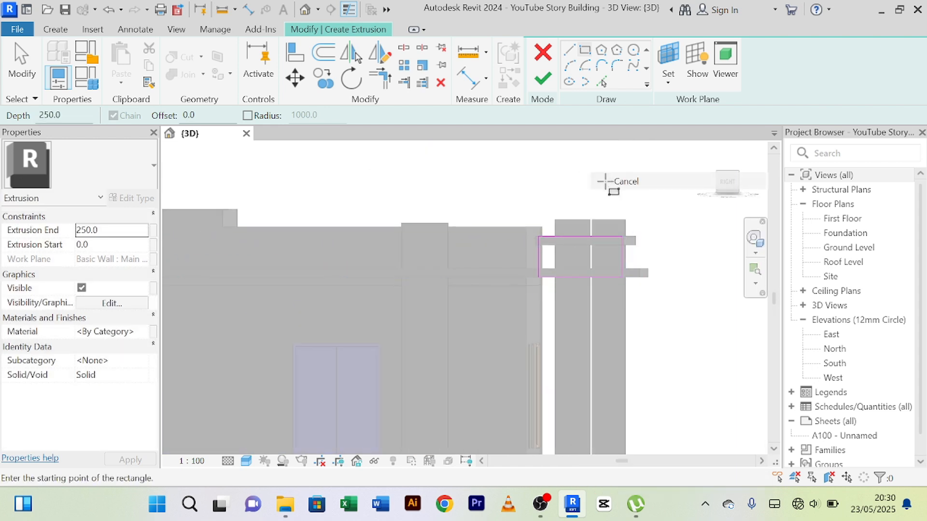
click(603, 175)
Nudge the rectangle's house-side edge toward the house to line up with the upper slab's inner edge.
scroll(509, 308, up, 3)
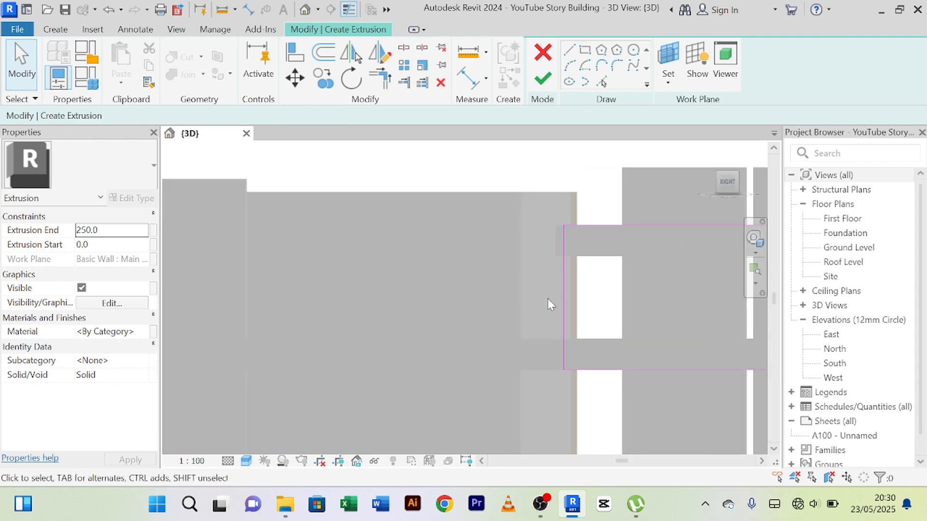
click(567, 306)
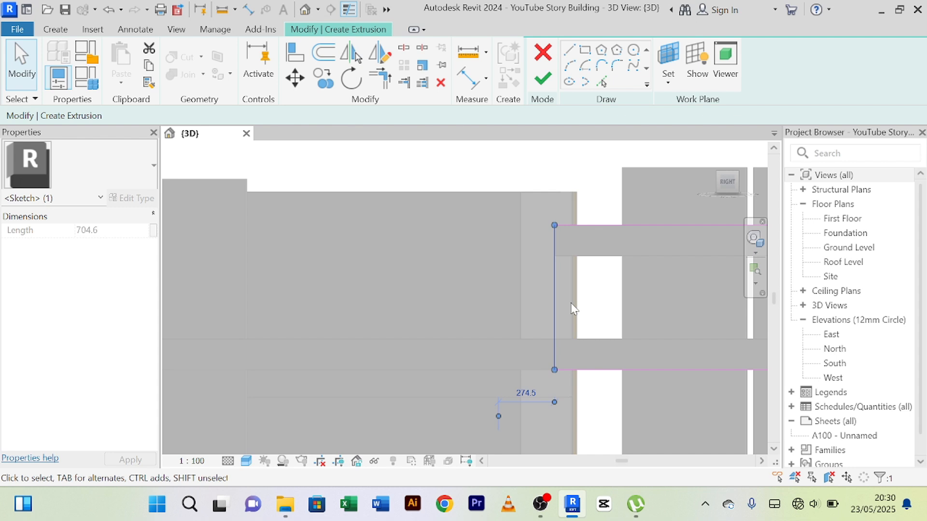
scroll(571, 303, down, 3)
scroll(719, 304, up, 2)
middle_drag(727, 310, 694, 298)
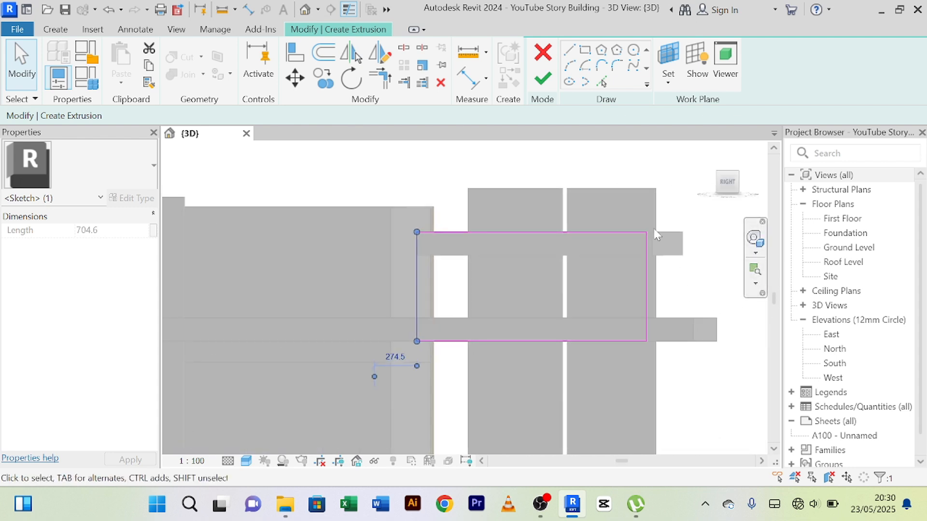
Nudge the rectangle's outer edge outward to just inside the outer upright's outer face, and finish the 250 mm extrusion and its in-place model.
scroll(657, 235, up, 4)
click(636, 337)
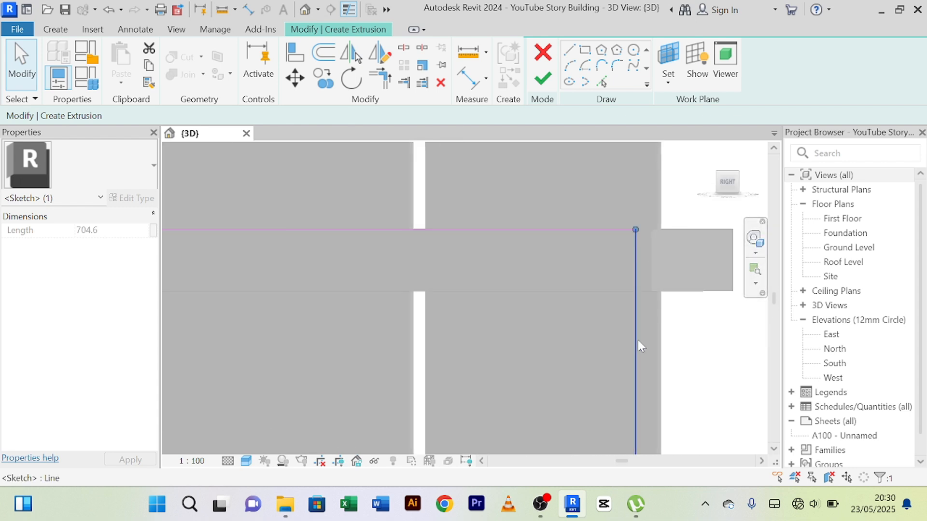
key(Right)
key(Right)
key(Right)
key(Right)
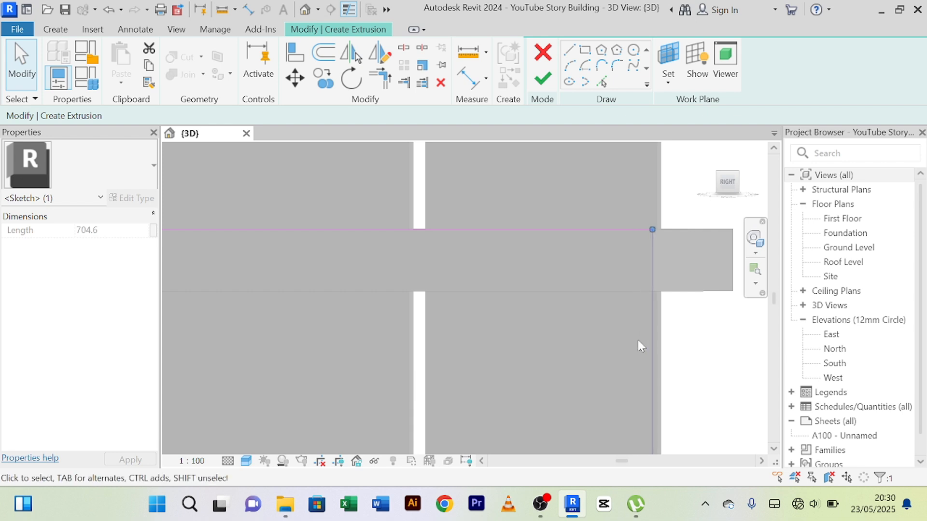
scroll(636, 337, down, 3)
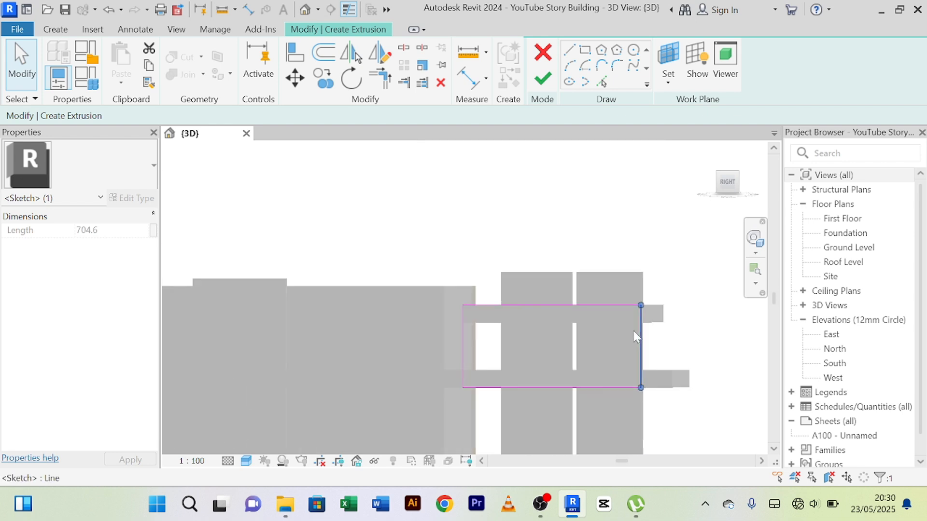
click(545, 79)
click(789, 73)
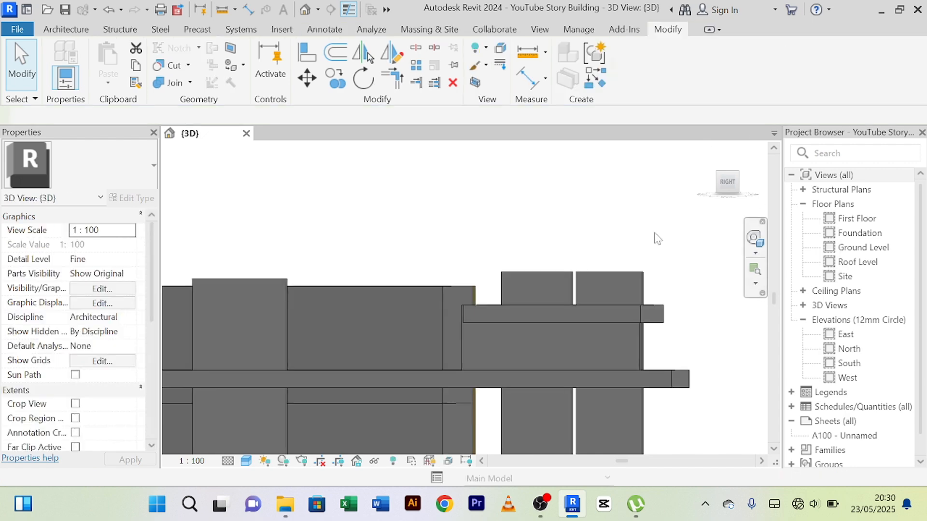
Examine from the back how the new block between the canopy slabs sits relative to the uprights.
scroll(648, 238, down, 2)
shift+middle_drag(648, 236, 453, 337)
scroll(448, 339, down, 2)
scroll(454, 340, up, 2)
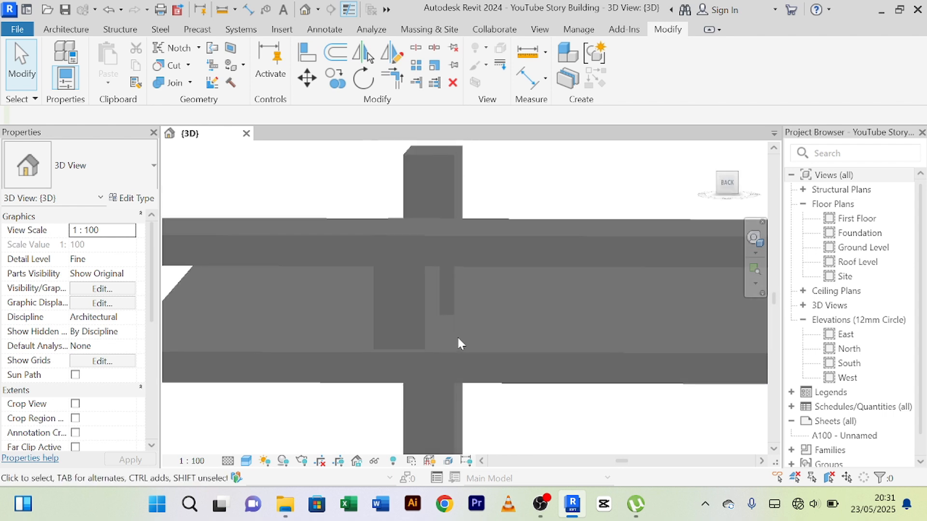
scroll(476, 312, down, 3)
middle_drag(501, 319, 517, 322)
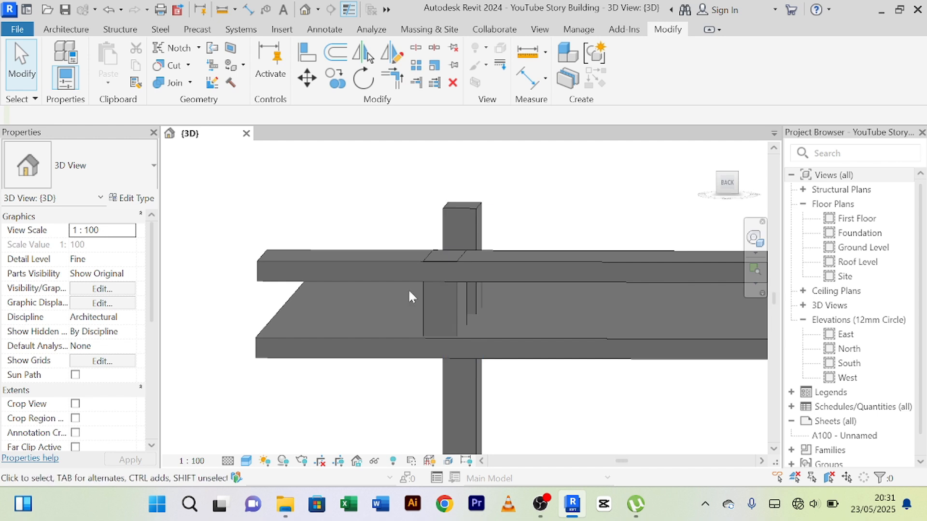
Shorten the upper canopy slab by pulling its overhanging end back to just beyond the connecting block.
click(260, 259)
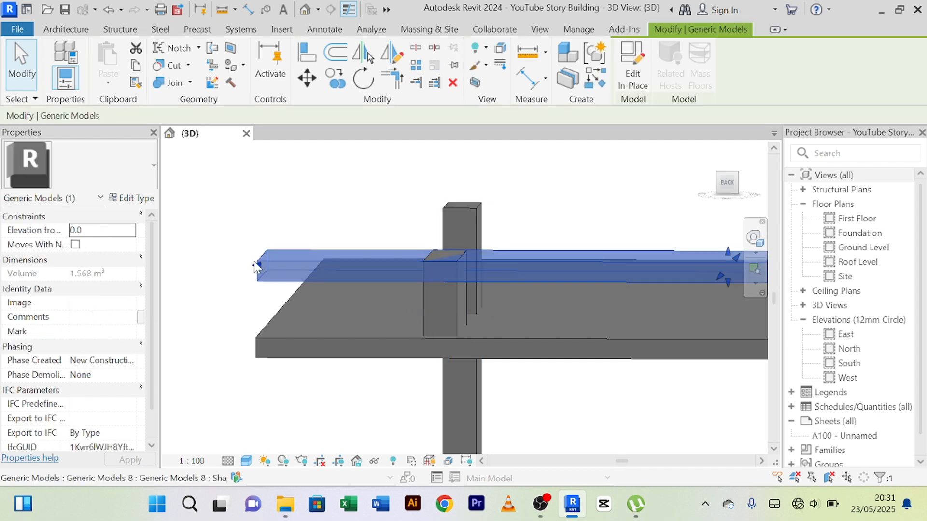
drag(256, 269, 295, 269)
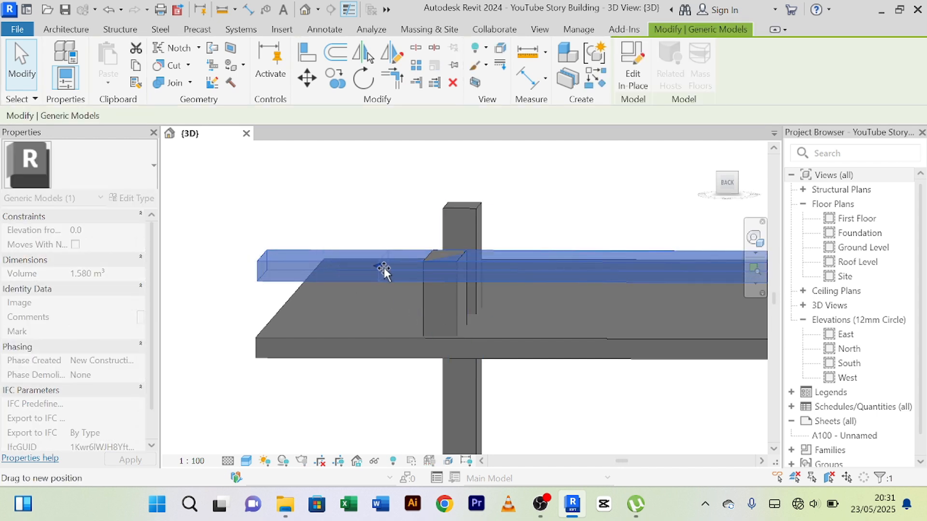
drag(399, 267, 398, 268)
click(349, 229)
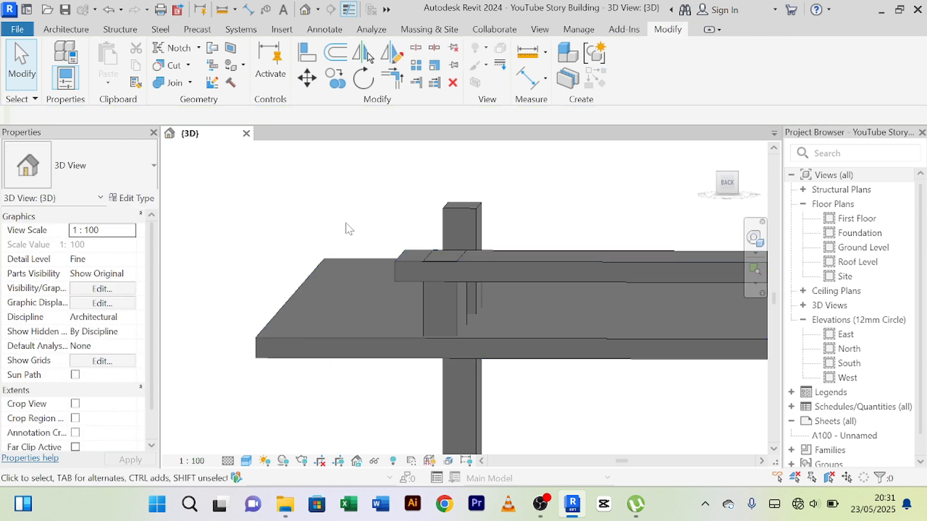
Extend the connecting block upward so that its top stands above the upper canopy slab.
shift+middle_drag(349, 229, 473, 327)
click(458, 333)
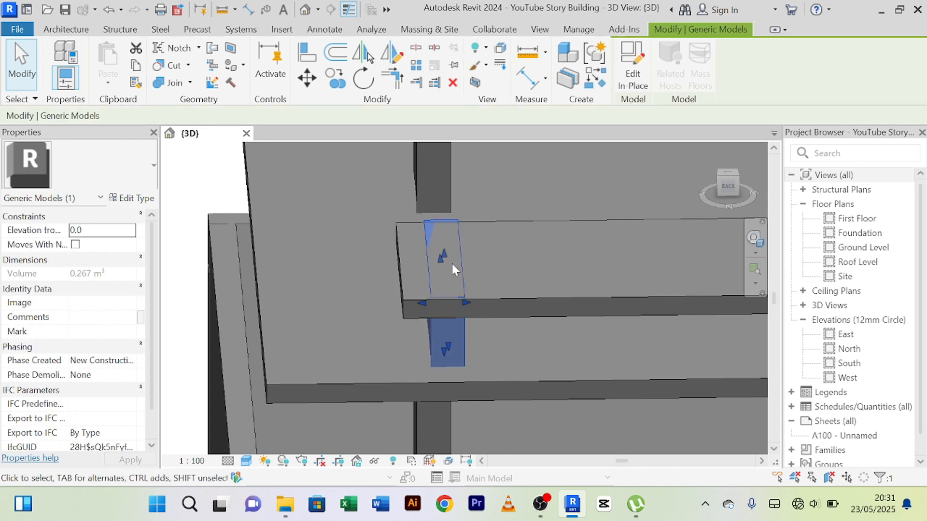
drag(445, 253, 444, 237)
middle_drag(517, 248, 416, 281)
middle_drag(485, 278, 487, 258)
click(485, 244)
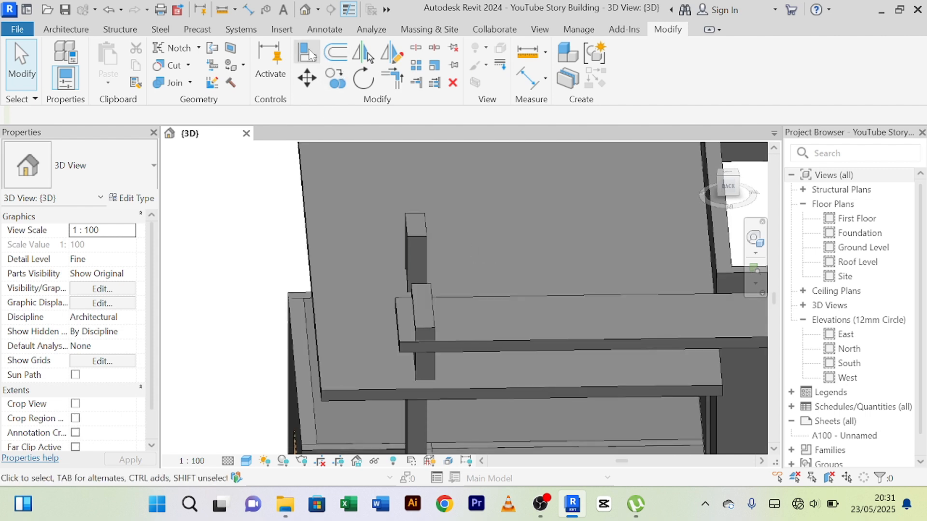
Align the connecting block's side face with the matching face of the adjacent upright.
click(309, 52)
scroll(433, 186, up, 1)
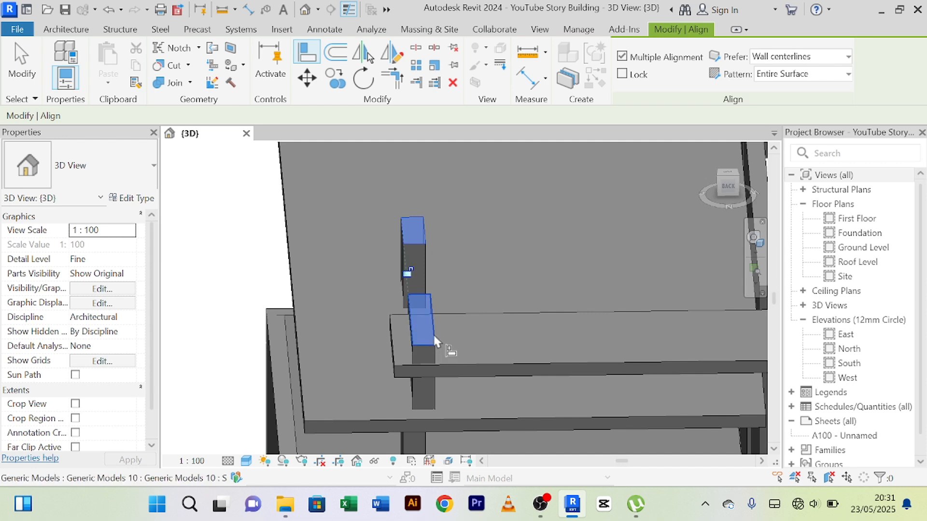
scroll(434, 342, down, 2)
right_click(309, 194)
click(338, 203)
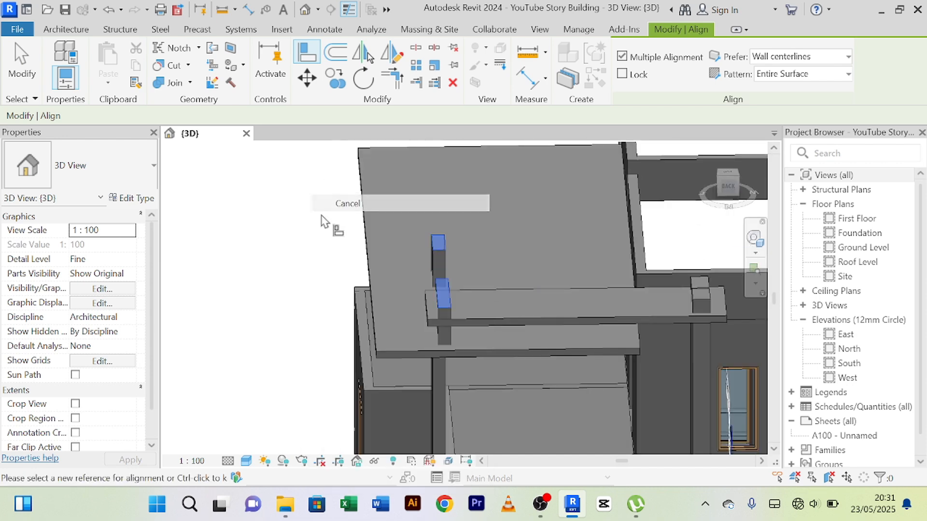
shift+middle_drag(324, 222, 443, 274)
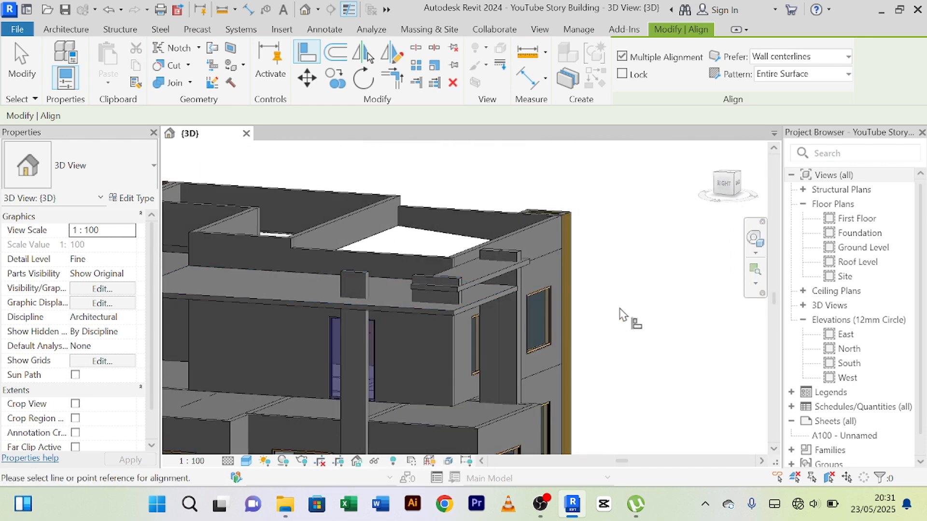
right_click(601, 260)
click(627, 203)
right_click(651, 232)
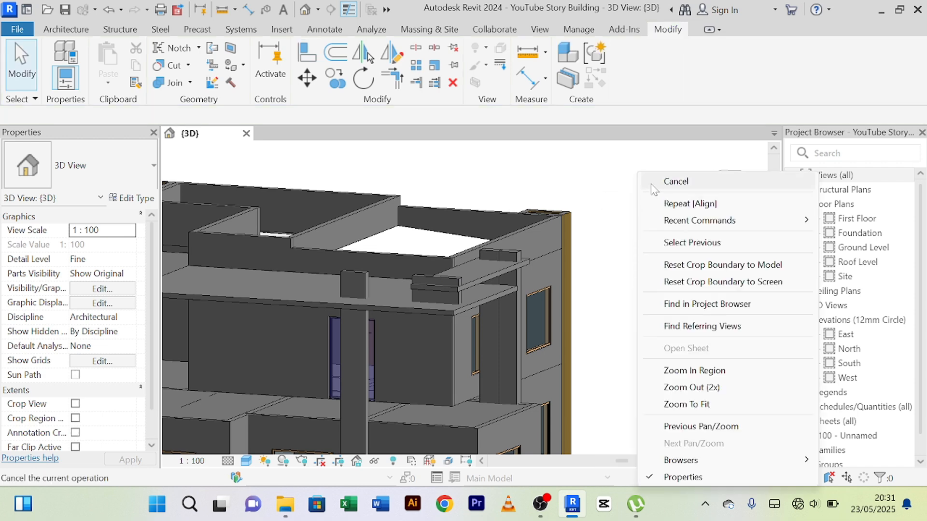
click(666, 180)
Inspect the canopy's slabs, uprights and raised connecting block against the whole house from its rear corner.
shift+middle_drag(636, 281, 374, 369)
scroll(418, 309, up, 3)
click(332, 242)
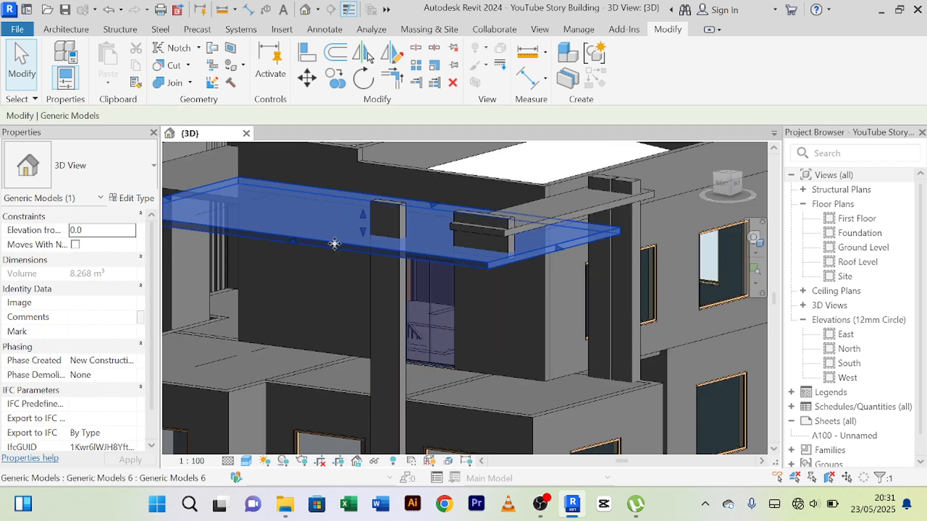
scroll(558, 319, down, 4)
scroll(549, 399, down, 2)
middle_drag(553, 404, 564, 401)
scroll(445, 371, up, 3)
click(408, 280)
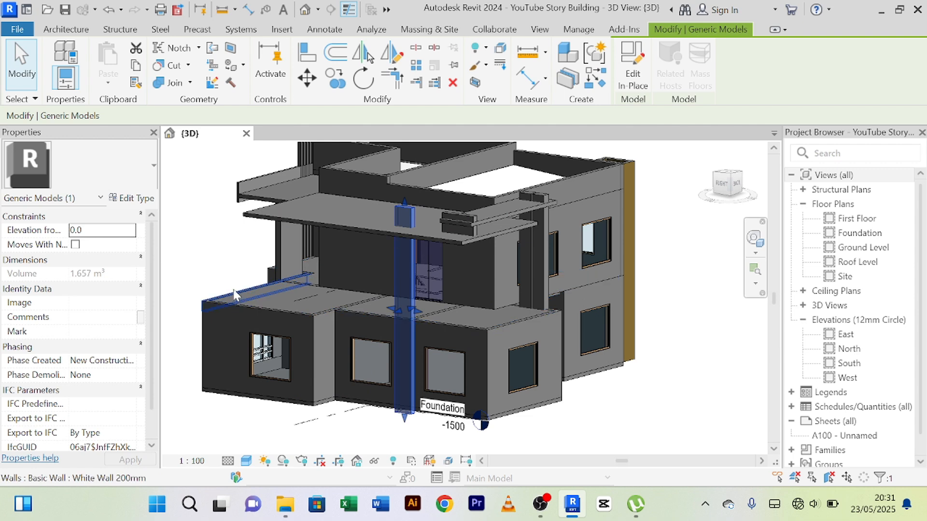
middle_drag(282, 291, 334, 336)
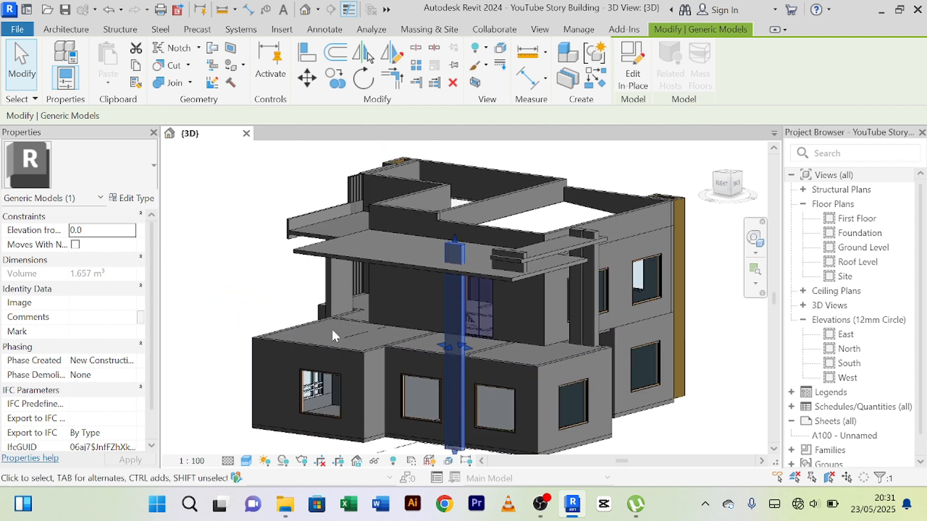
click(702, 427)
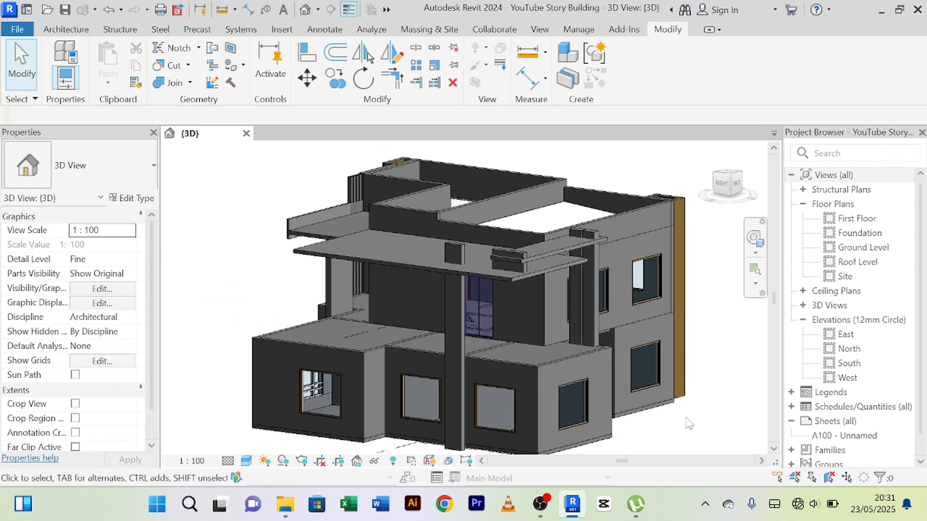
scroll(687, 422, up, 2)
scroll(678, 419, down, 2)
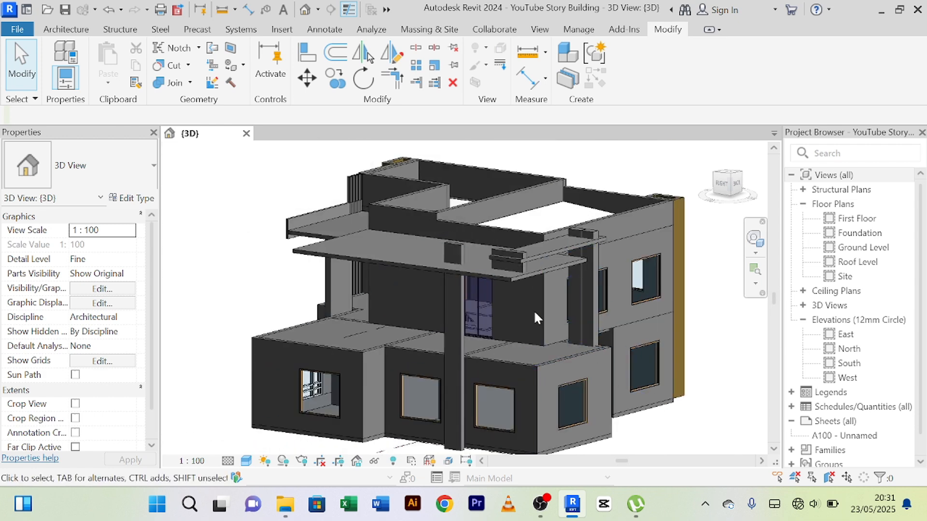
scroll(534, 310, up, 2)
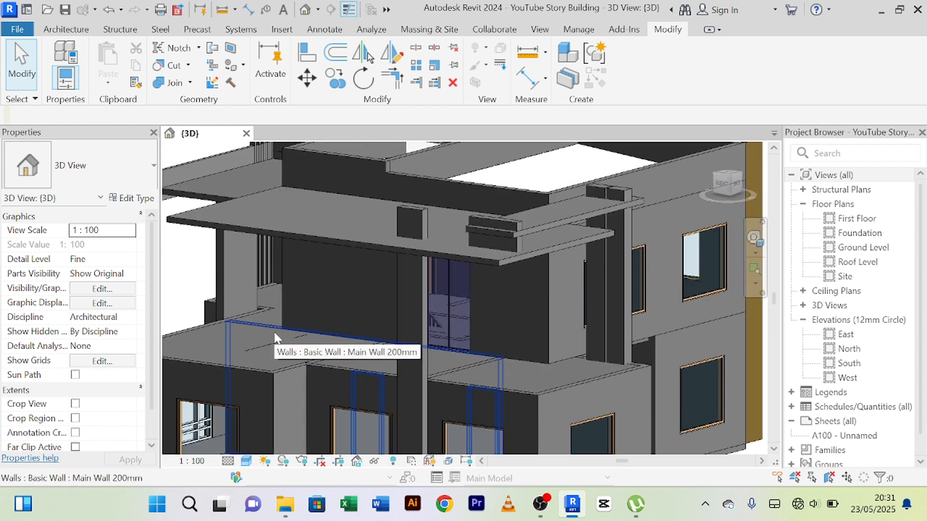
scroll(275, 333, down, 1)
Examine the lower canopy slab's front end and its overhang over the terrace from the front, side and rear corner.
shift+middle_drag(275, 333, 419, 354)
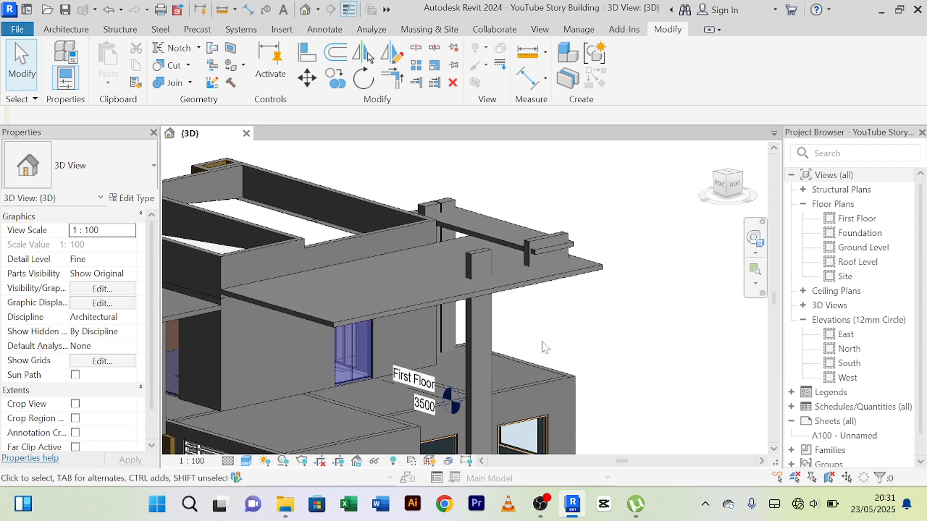
scroll(545, 347, down, 1)
middle_drag(625, 339, 631, 290)
shift+middle_drag(589, 328, 633, 315)
scroll(452, 362, up, 2)
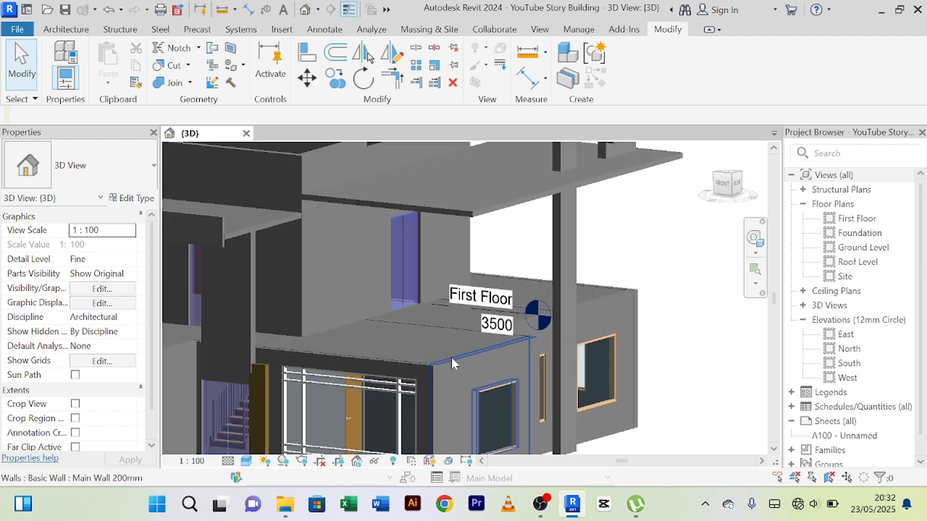
shift+middle_drag(452, 362, 327, 372)
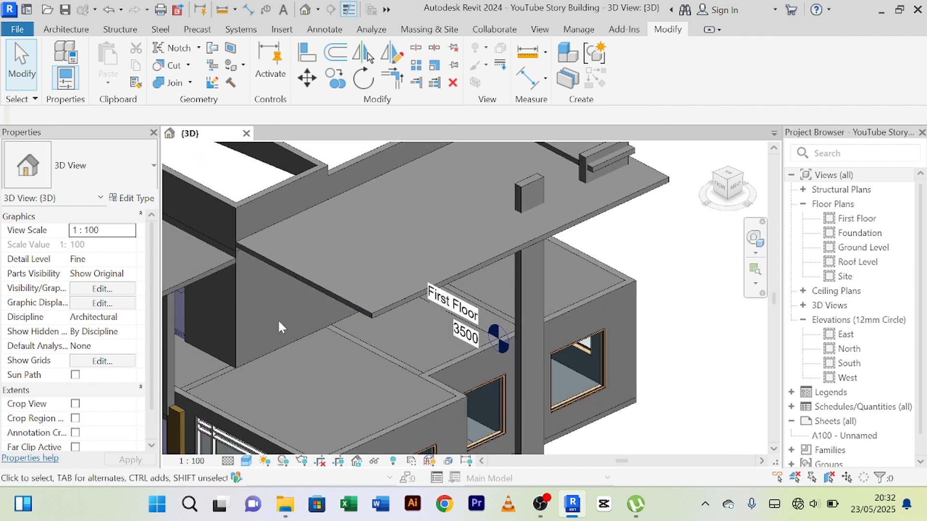
scroll(284, 322, down, 2)
middle_drag(324, 325, 371, 309)
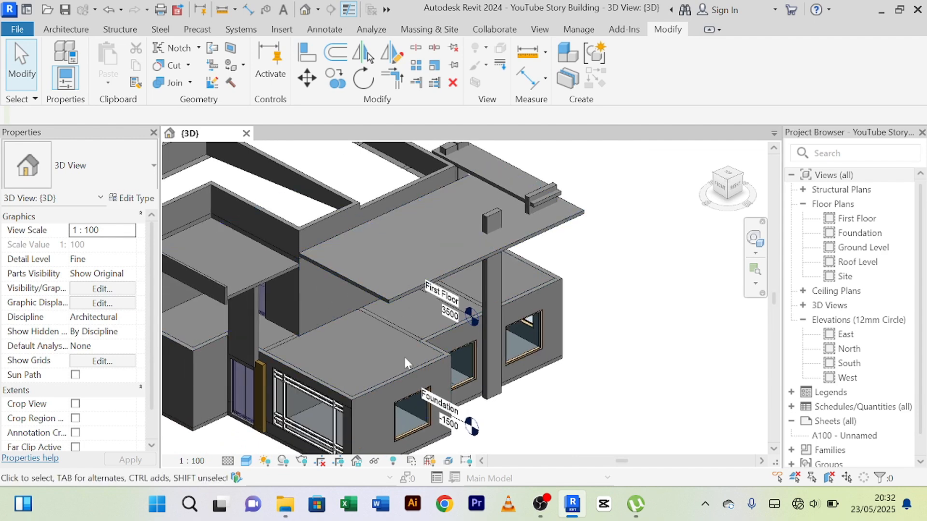
scroll(398, 323, up, 2)
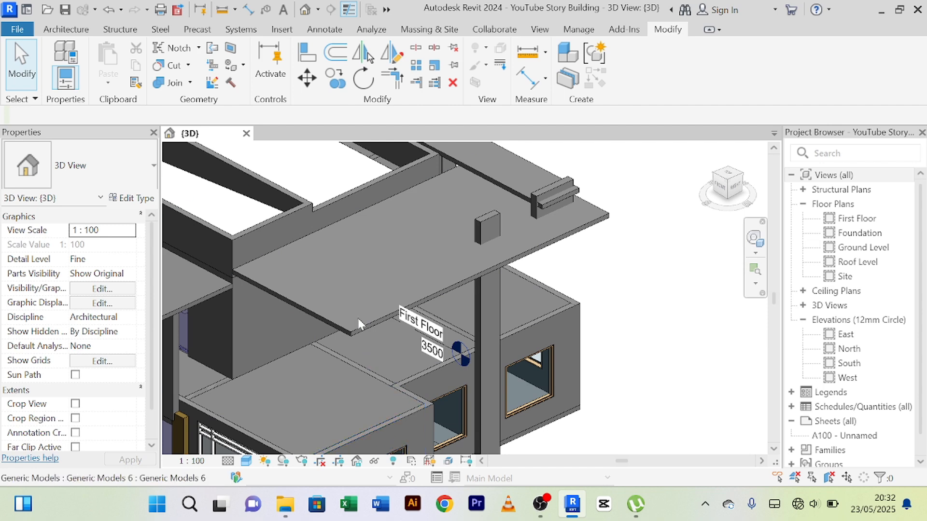
scroll(399, 404, down, 1)
middle_drag(398, 397, 390, 338)
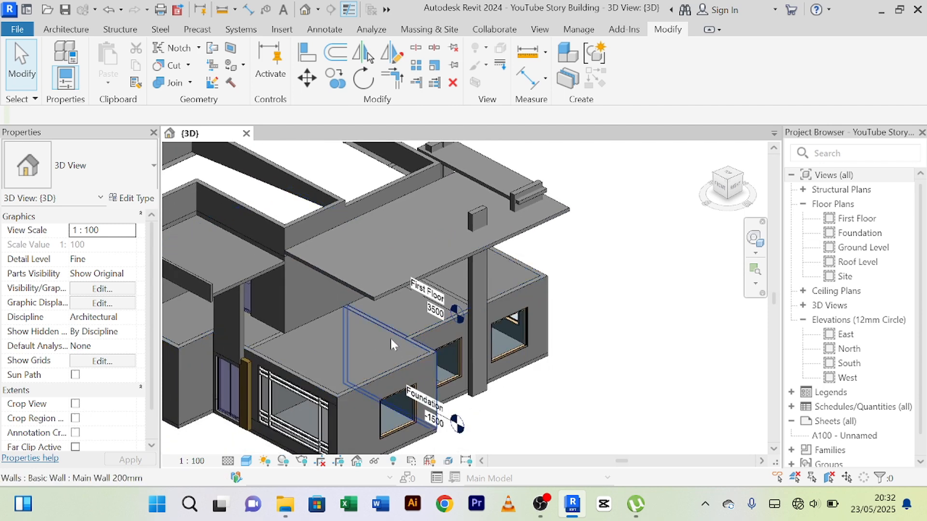
click(384, 296)
scroll(383, 296, up, 3)
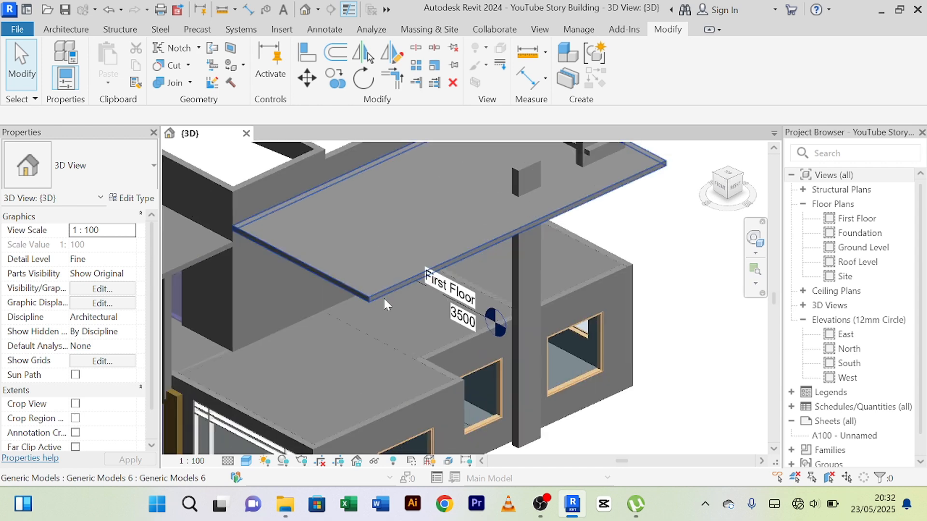
shift+middle_drag(385, 297, 449, 364)
shift+middle_drag(406, 340, 404, 326)
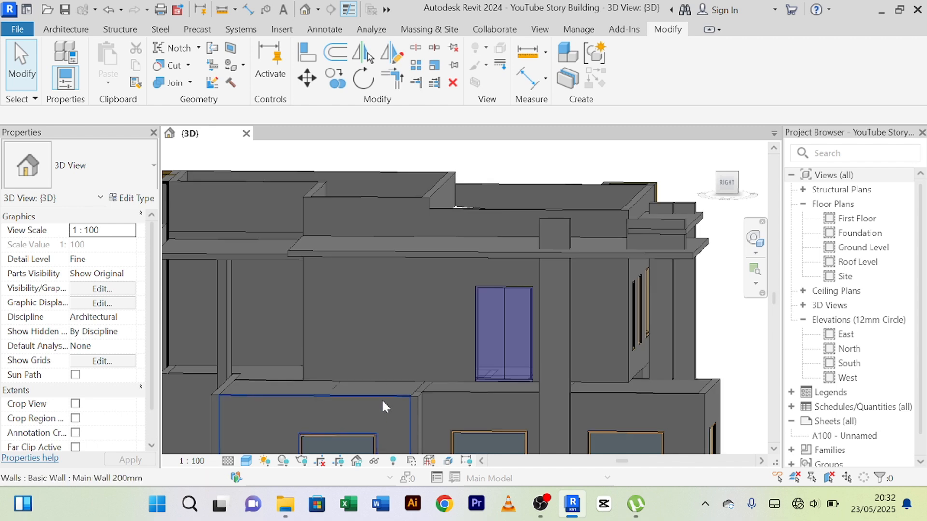
scroll(380, 399, up, 1)
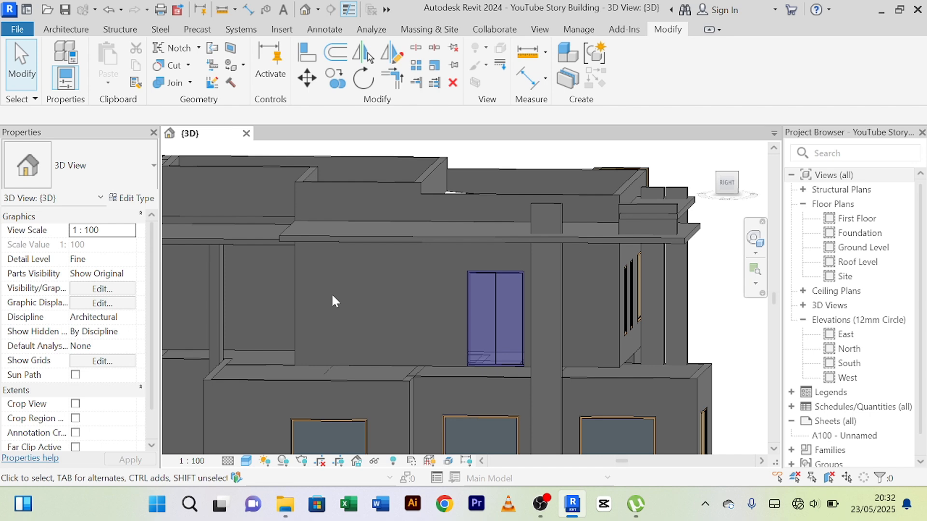
mouse_move(332, 302)
middle_down()
mouse_move(402, 295)
mouse_move(385, 294)
mouse_move(453, 306)
mouse_move(430, 309)
mouse_move(408, 292)
mouse_move(407, 311)
mouse_move(491, 361)
mouse_move(430, 332)
mouse_move(554, 309)
mouse_move(339, 299)
middle_up()
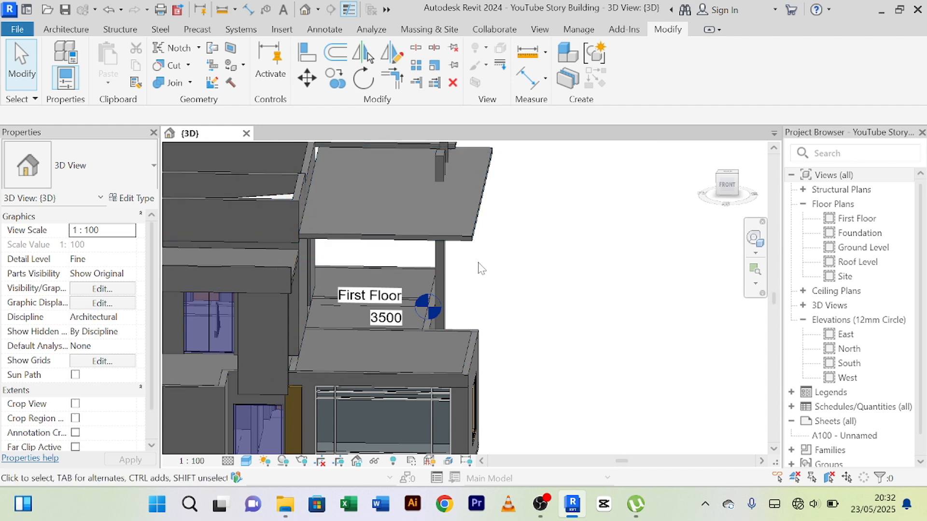
shift+middle_drag(520, 308, 371, 302)
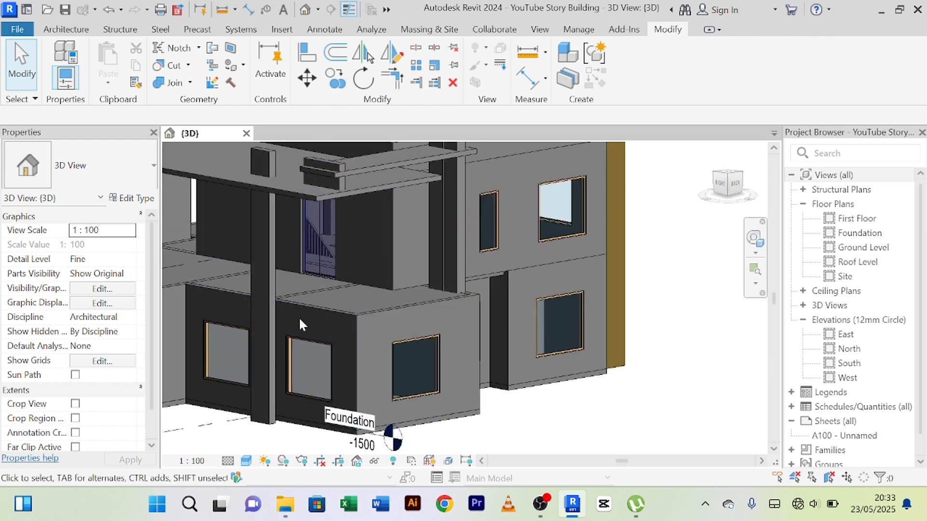
scroll(292, 313, up, 3)
scroll(451, 309, down, 4)
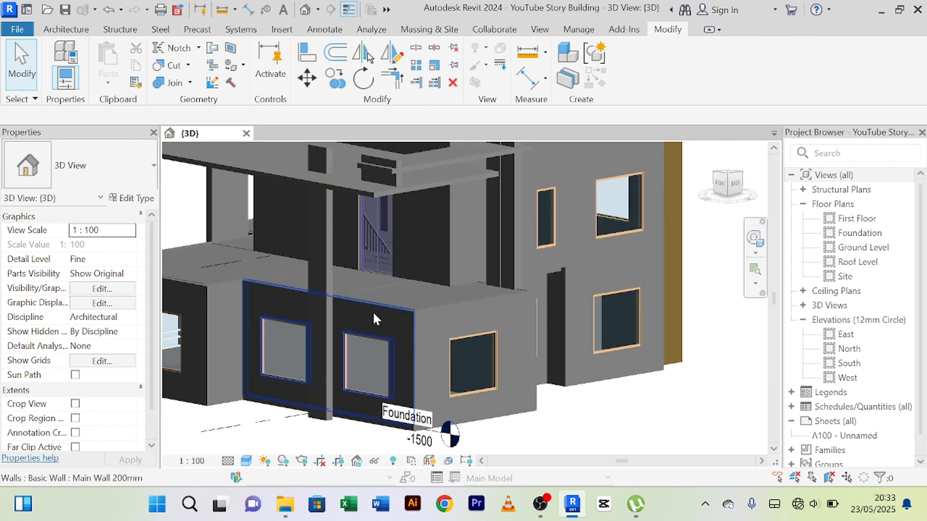
middle_drag(423, 302, 548, 310)
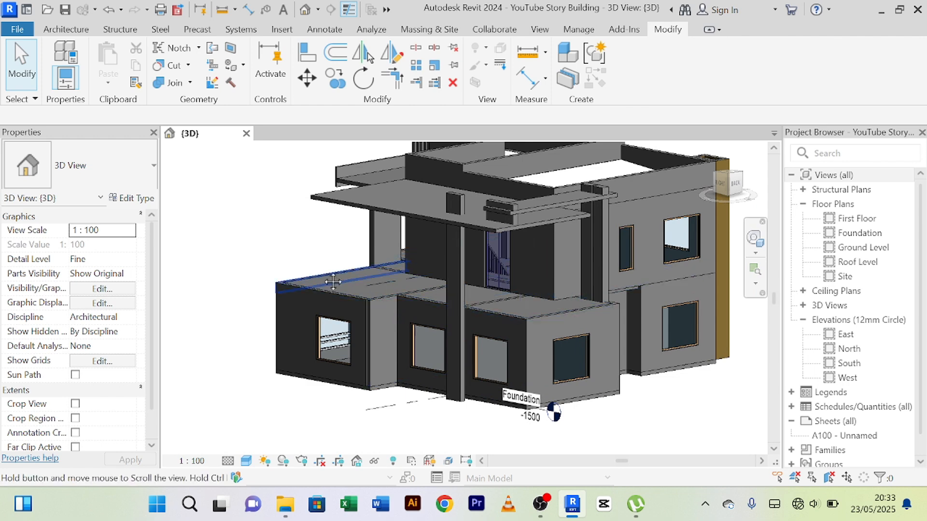
scroll(341, 309, up, 3)
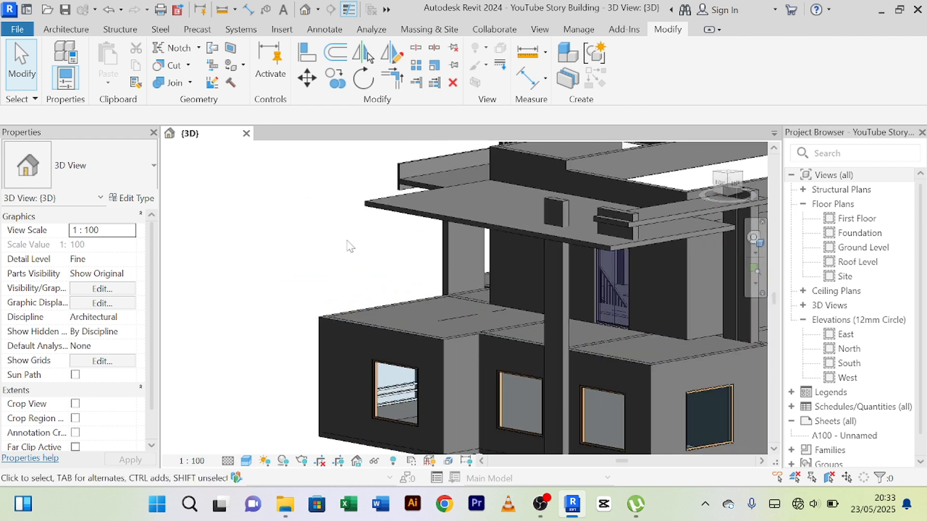
Extend the lower canopy slab's front end toward the house front, just past the edge of the existing front roof slab.
shift+middle_drag(342, 242, 403, 294)
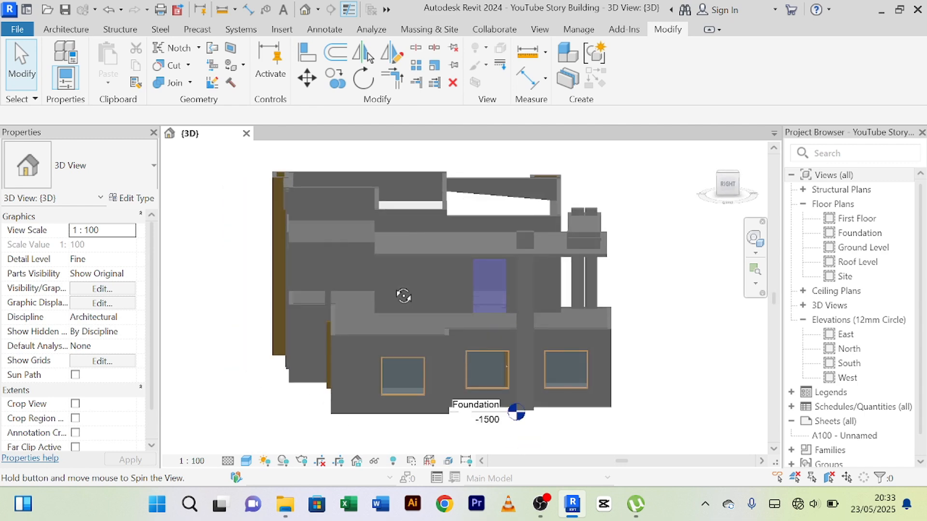
click(380, 253)
scroll(376, 251, up, 2)
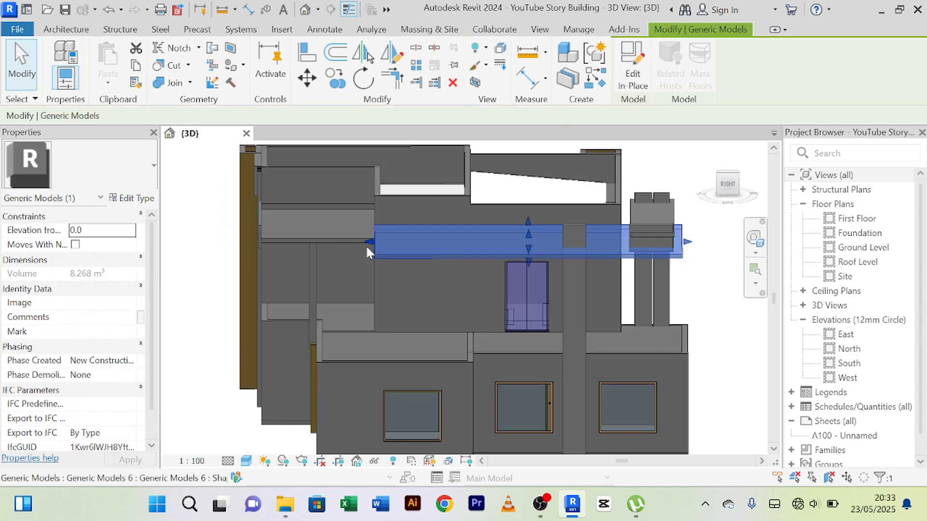
drag(367, 245, 254, 257)
click(220, 393)
scroll(219, 393, down, 2)
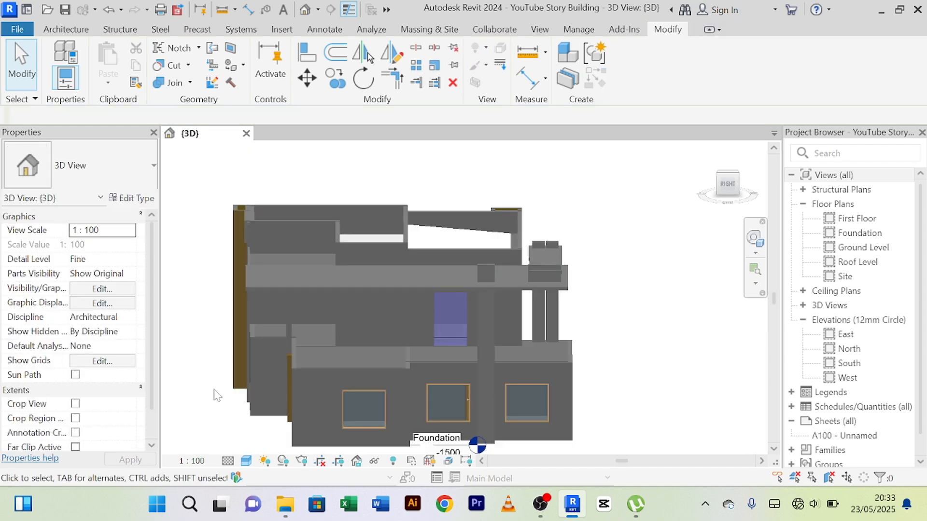
Examine from the front corner how the extended lower canopy slab meets the front roof slab and walls.
shift+middle_drag(226, 399, 564, 340)
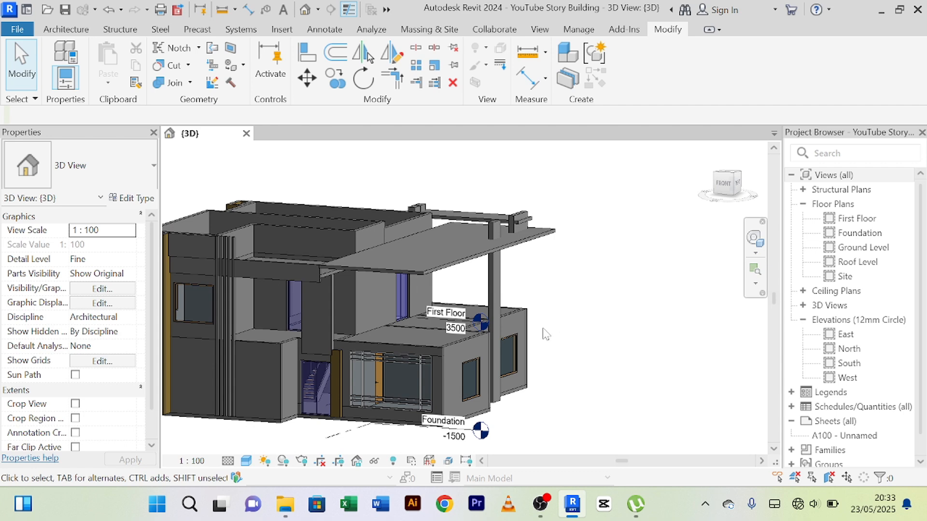
scroll(441, 286, up, 4)
scroll(408, 259, down, 2)
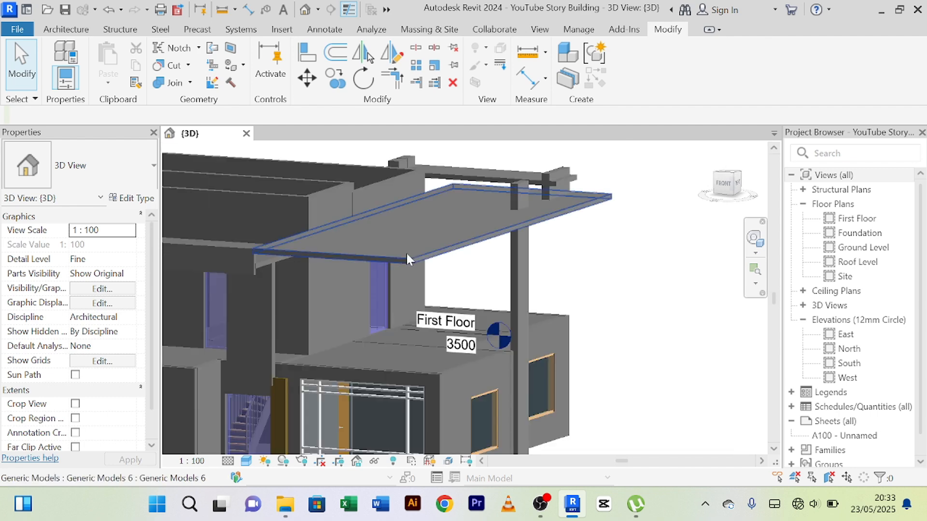
scroll(362, 256, up, 2)
scroll(363, 256, down, 2)
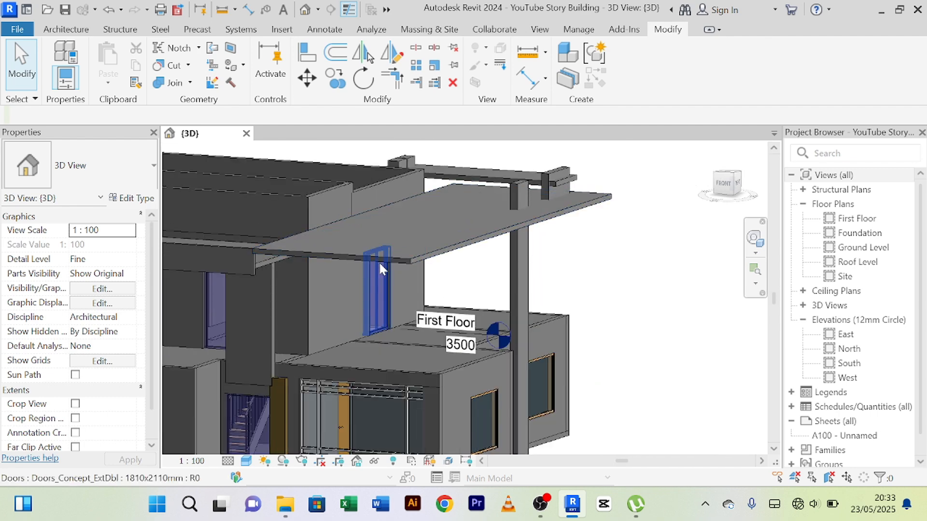
shift+middle_drag(382, 265, 443, 295)
scroll(442, 287, up, 4)
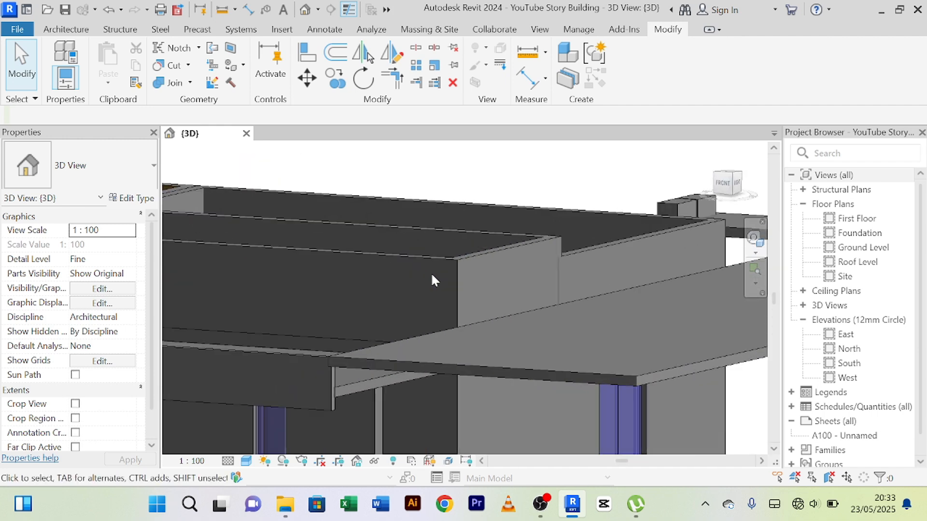
click(306, 54)
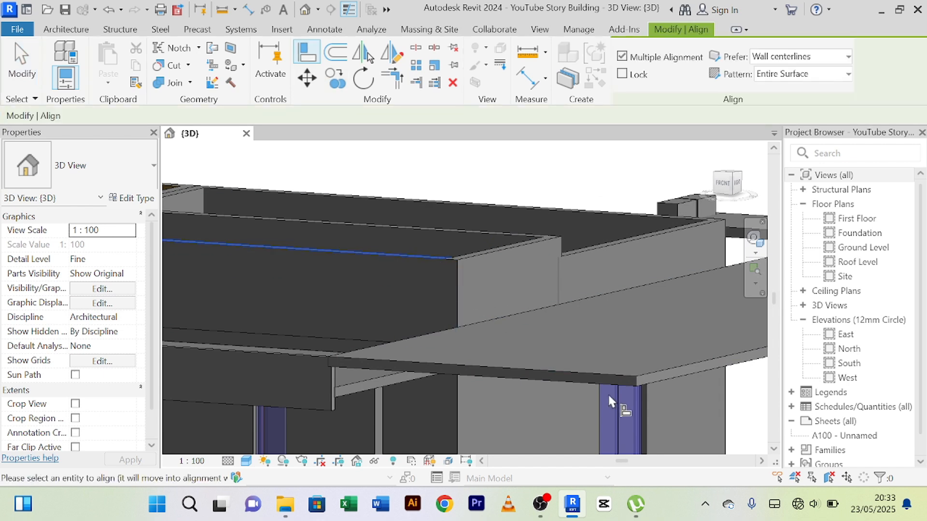
right_click(387, 194)
click(456, 204)
right_click(447, 204)
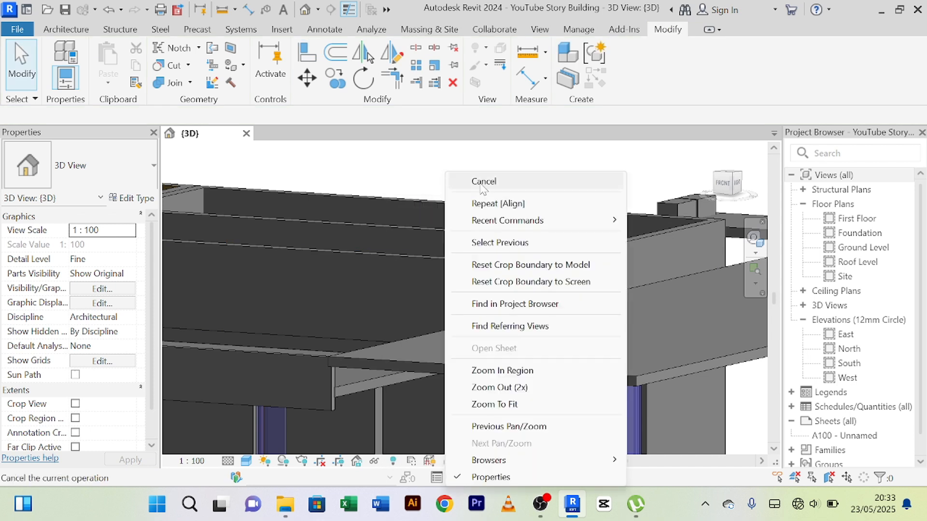
click(481, 184)
Align the lower canopy slab's front edge with the upper front main wall beside the terrace.
click(306, 54)
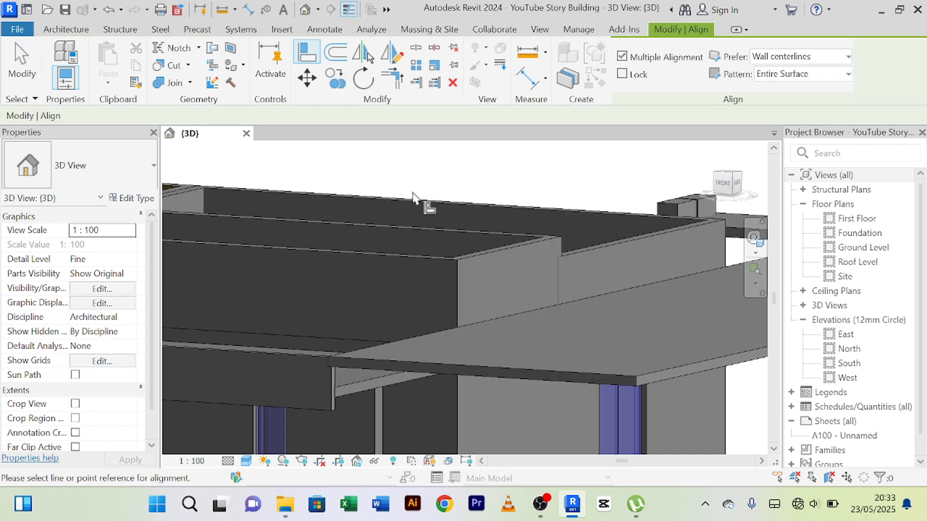
click(437, 263)
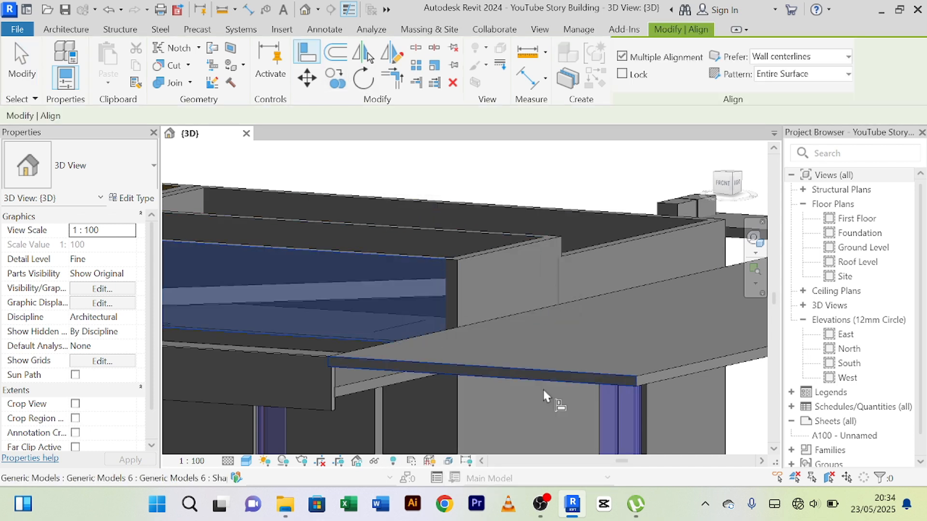
click(626, 385)
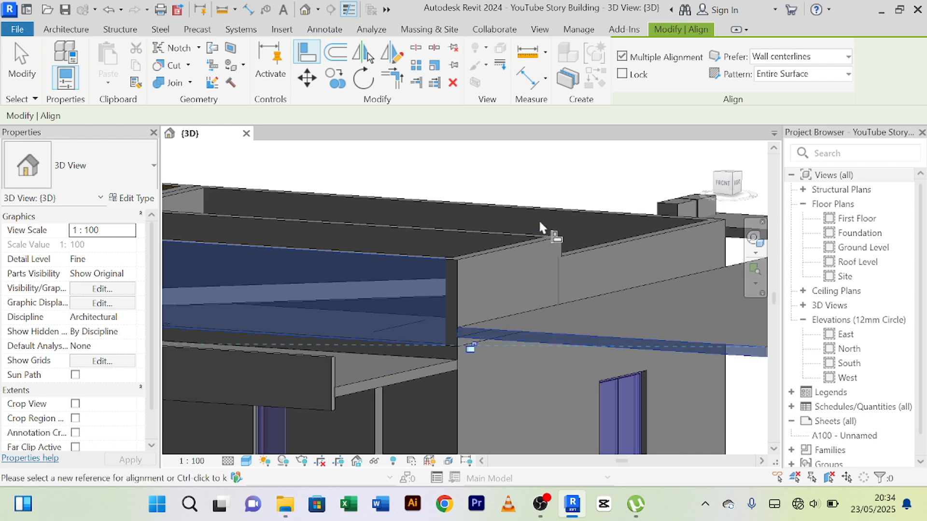
right_click(539, 219)
click(580, 199)
scroll(534, 342, down, 5)
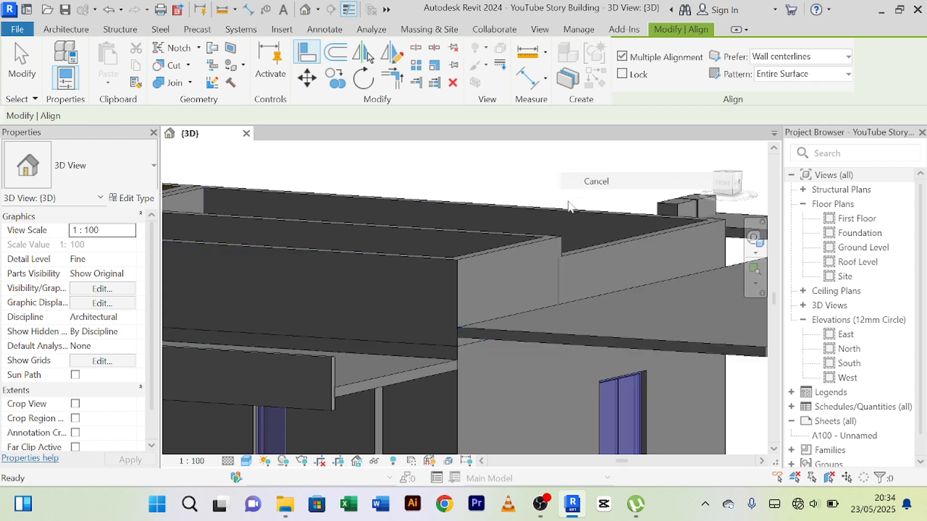
middle_drag(542, 383, 438, 371)
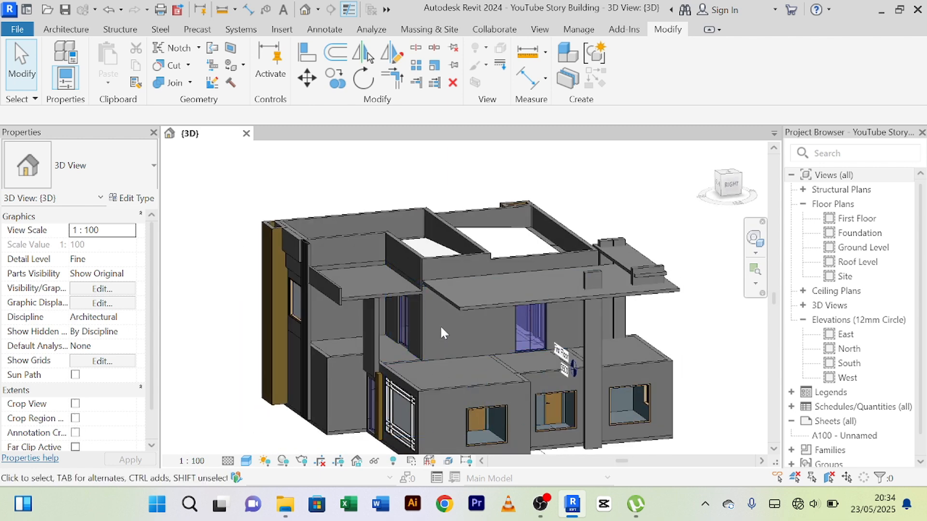
Start a new in-place component in the Generic Models category, keeping the suggested name.
shift+middle_drag(440, 327, 500, 314)
scroll(478, 325, up, 5)
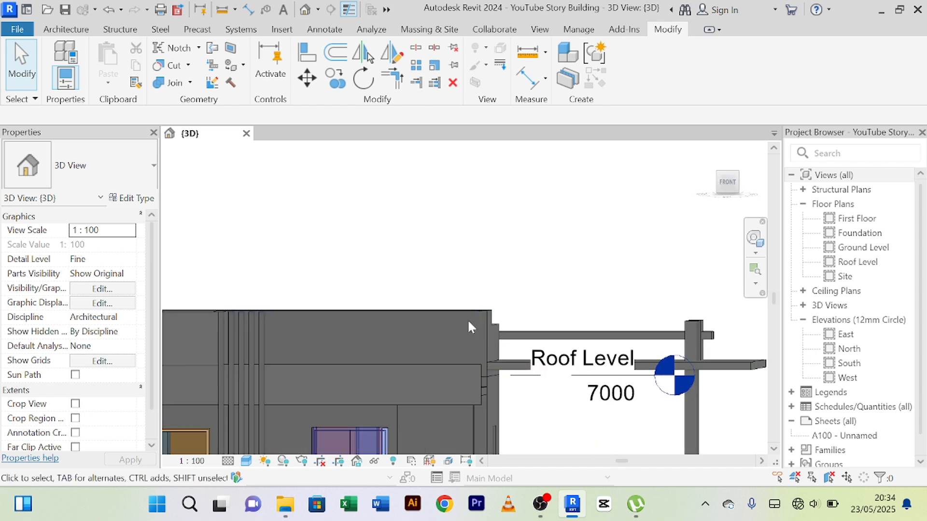
middle_drag(575, 398, 563, 368)
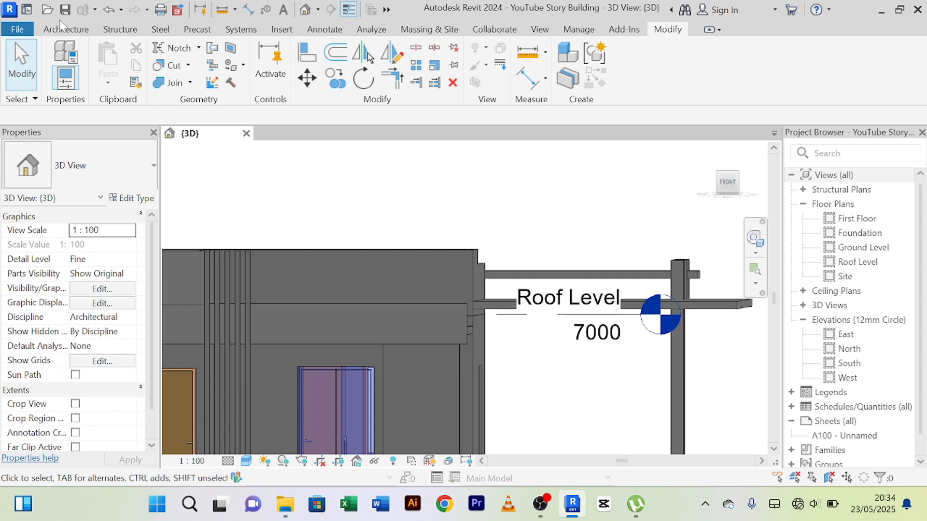
click(66, 29)
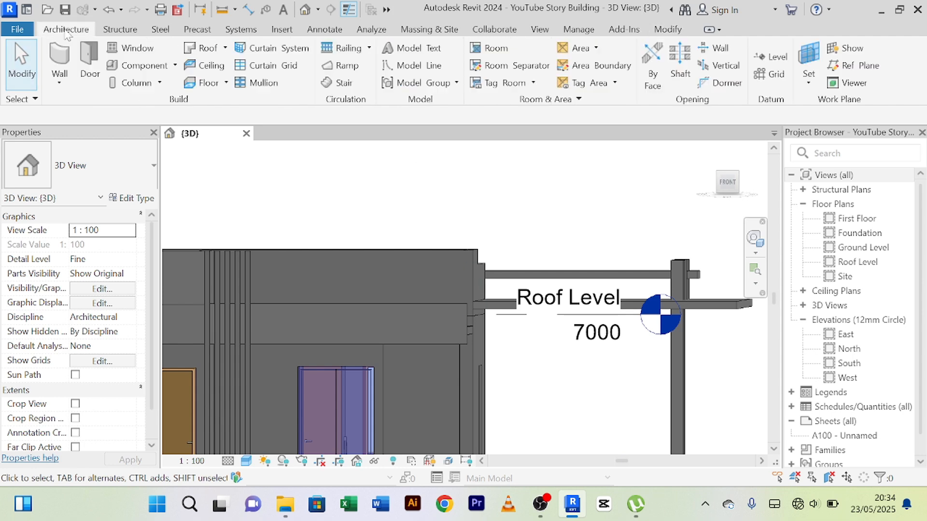
click(174, 66)
click(164, 121)
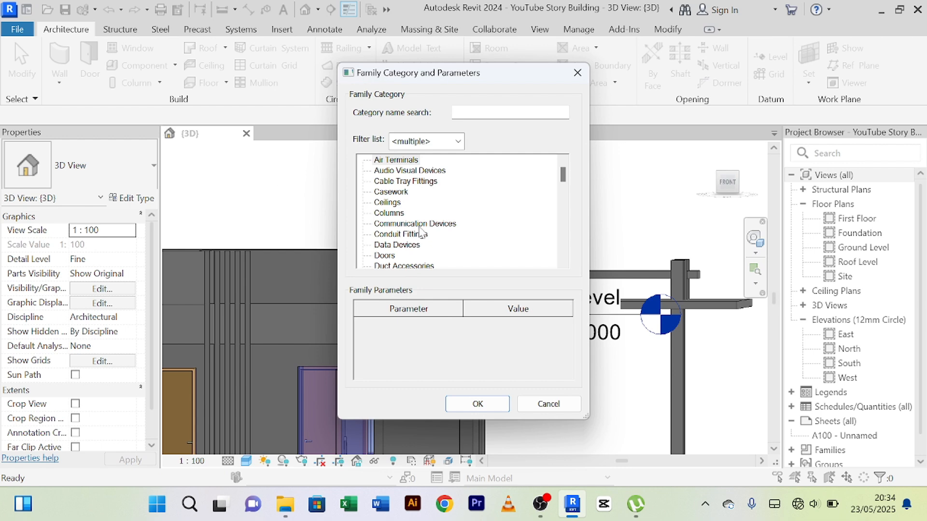
key(g)
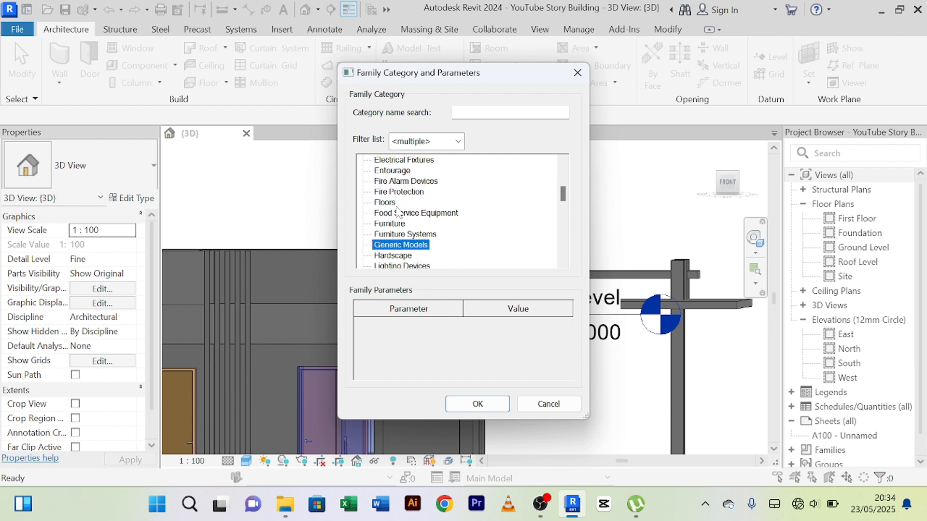
click(463, 409)
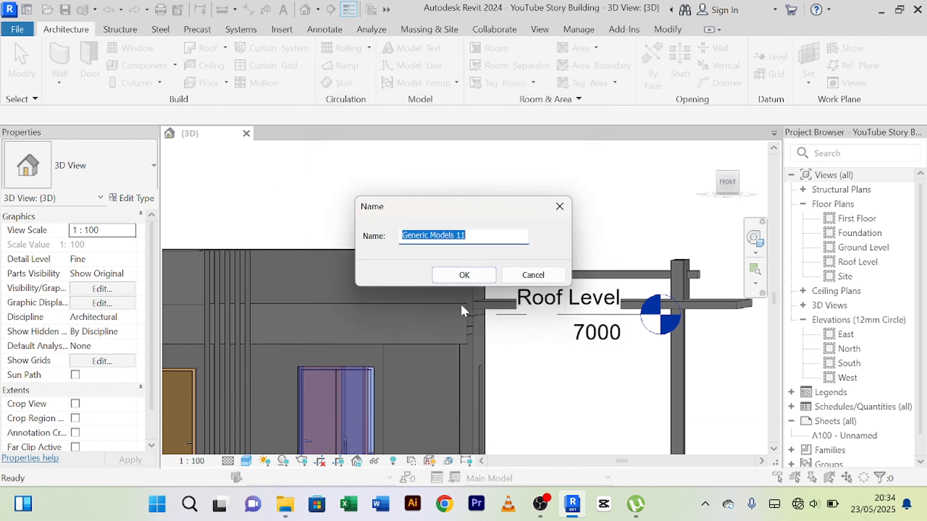
click(463, 275)
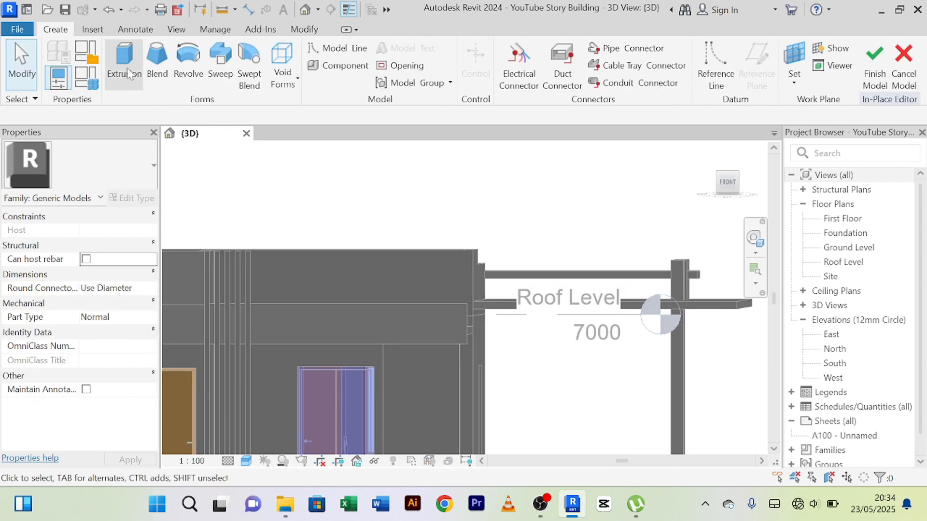
Begin an extrusion with the upper front main wall's plane picked as its work plane.
click(124, 63)
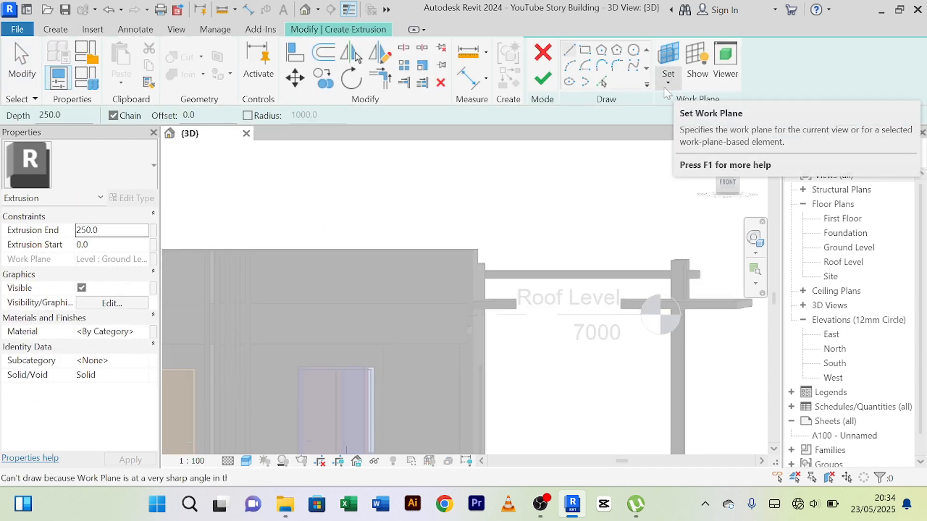
click(669, 82)
click(688, 137)
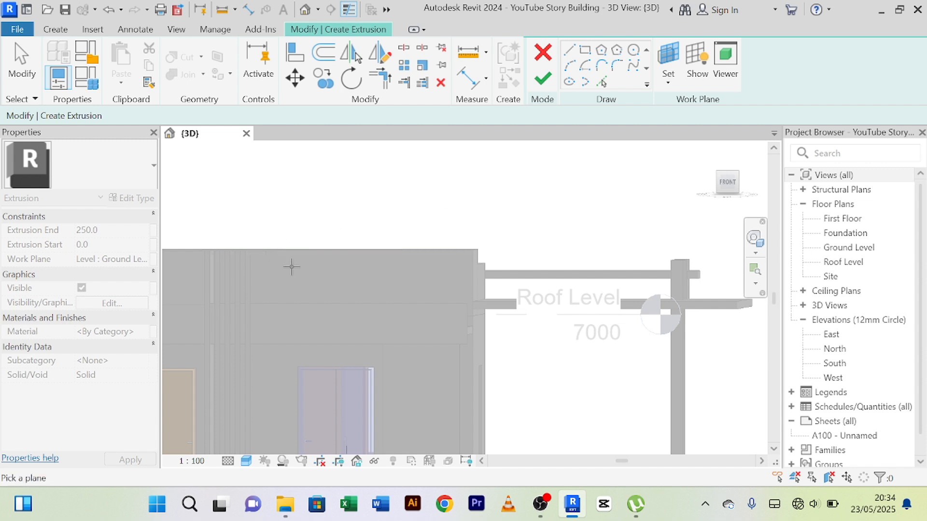
click(431, 249)
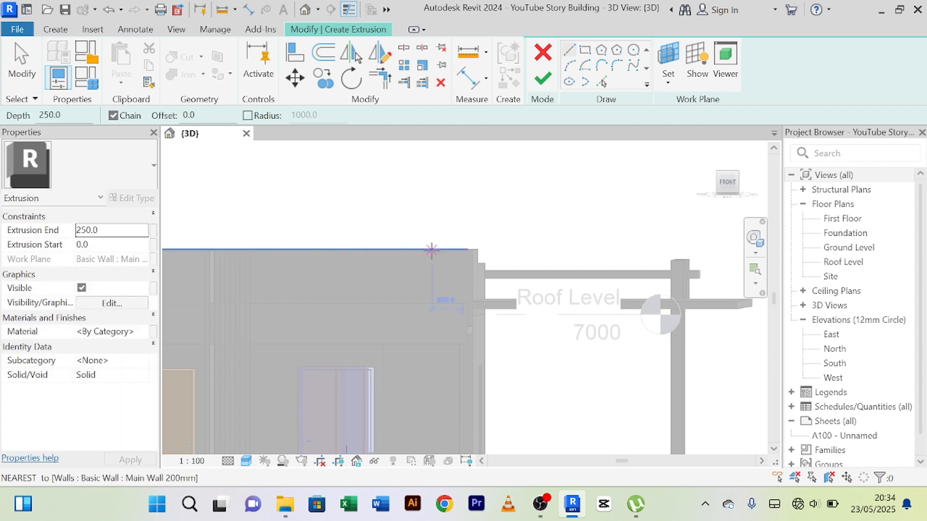
Sketch a 5400 by 5000 mm rectangle from the wall's top corner to just below First Floor, extrude it 150 mm and finish the model.
click(585, 50)
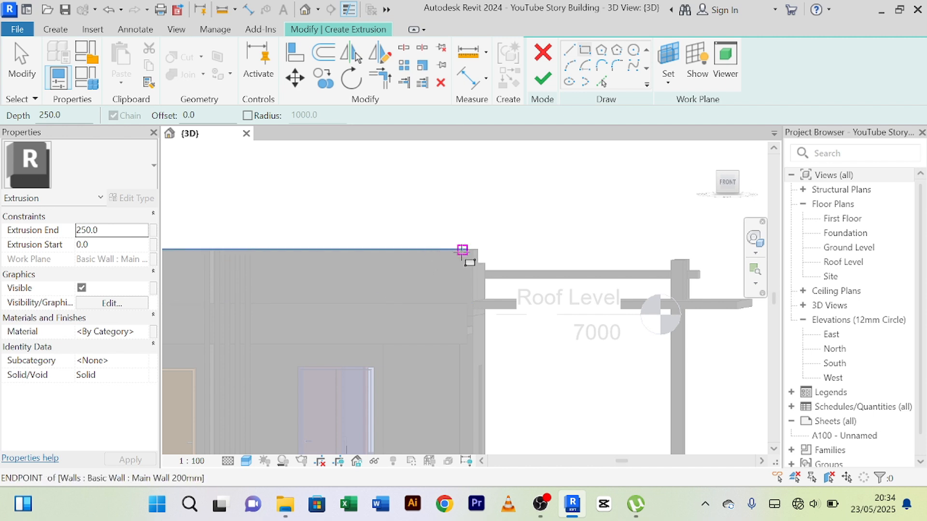
click(482, 250)
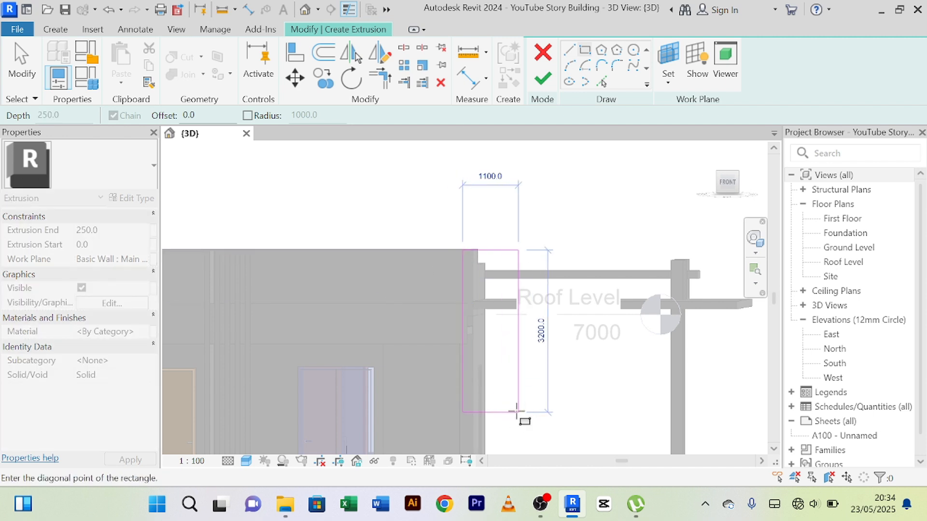
middle_drag(519, 410, 370, 251)
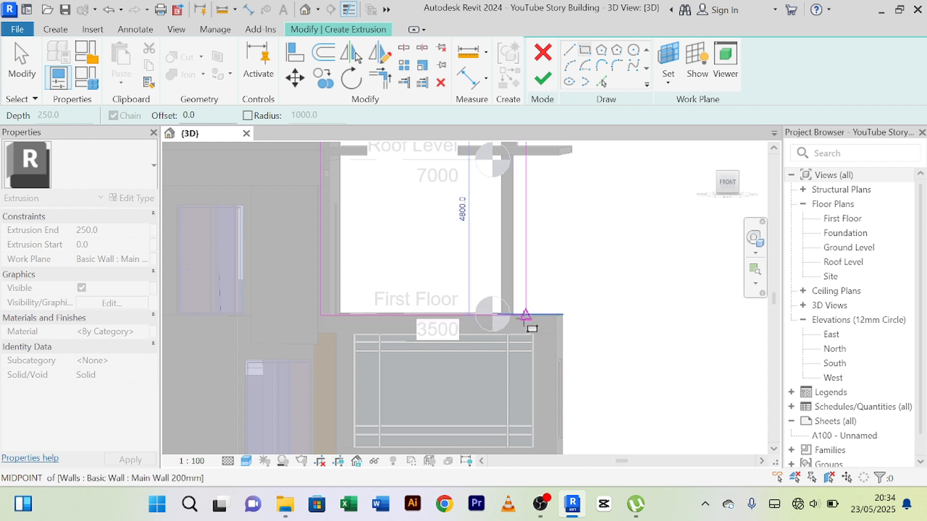
middle_drag(527, 325, 529, 378)
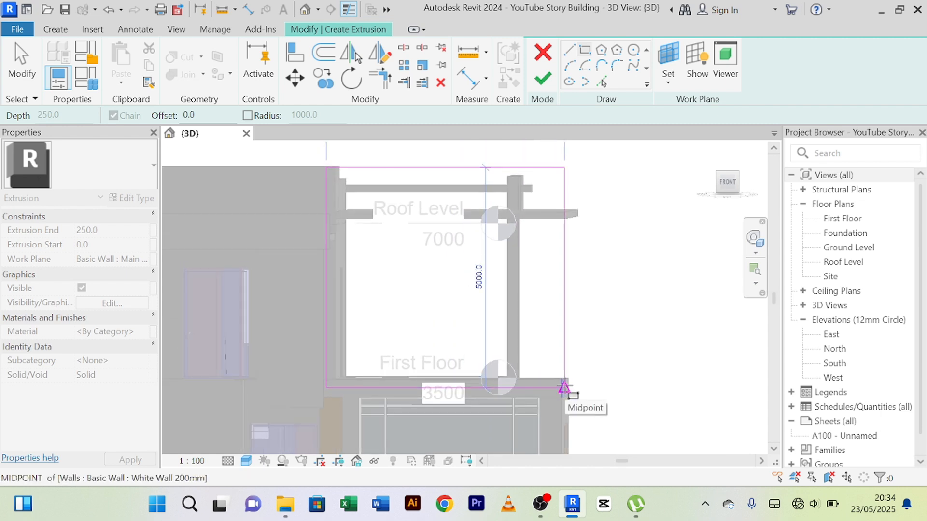
click(563, 388)
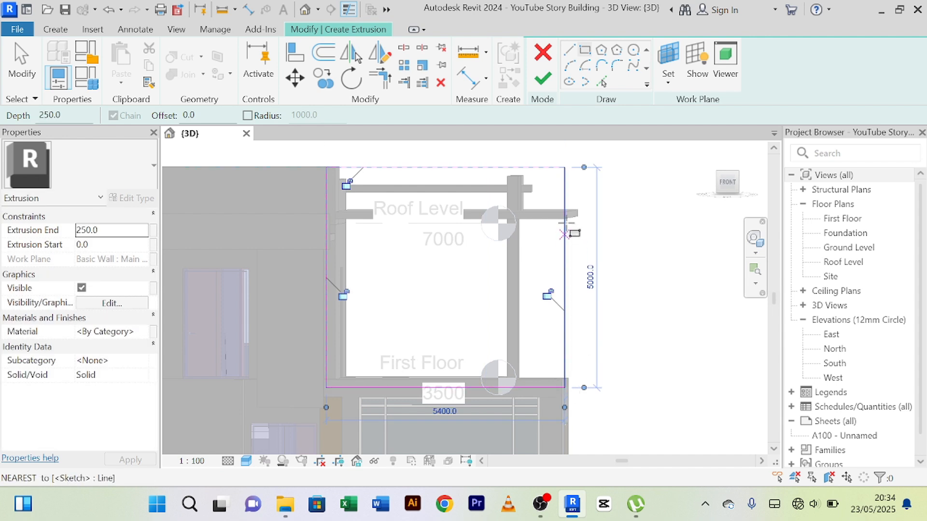
click(542, 80)
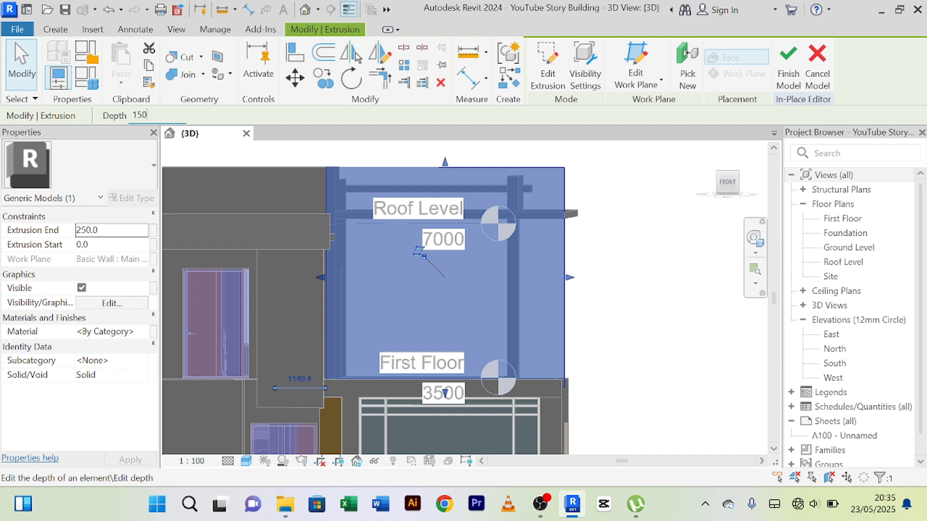
click(791, 62)
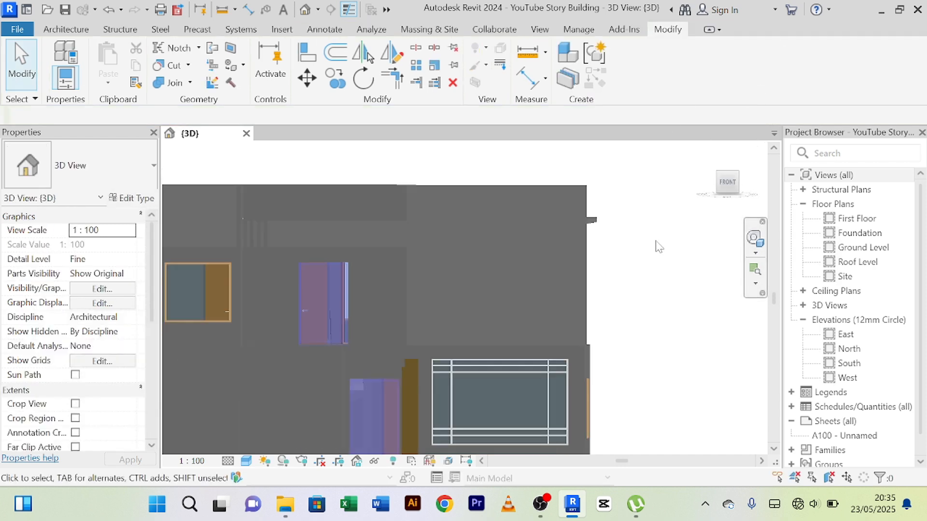
Lower the top edge of the new front terrace panel to slightly below the adjoining wall's top.
shift+middle_drag(658, 248, 482, 227)
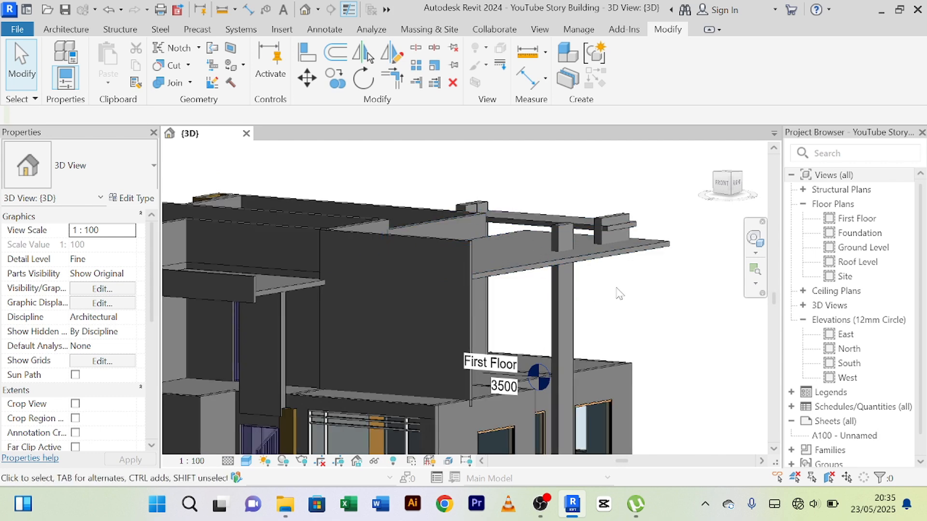
shift+middle_drag(618, 293, 476, 340)
scroll(502, 311, up, 4)
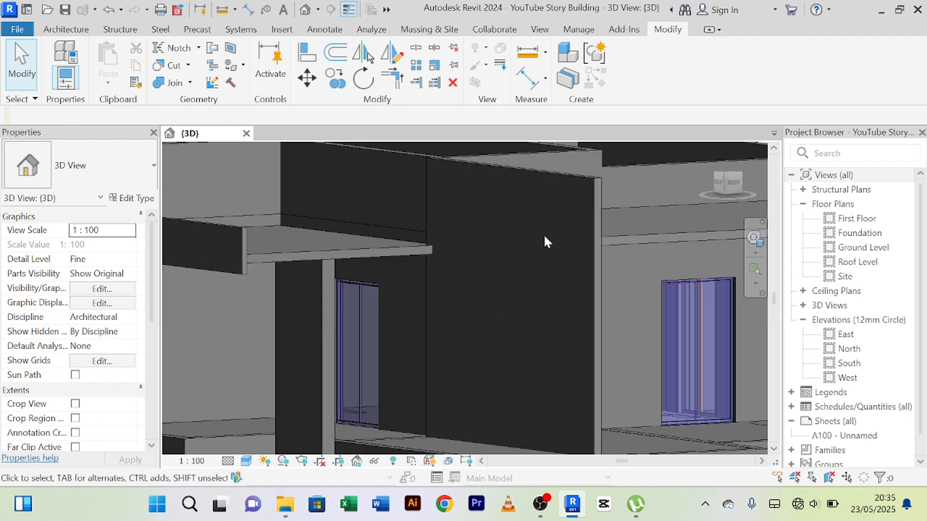
scroll(488, 283, down, 2)
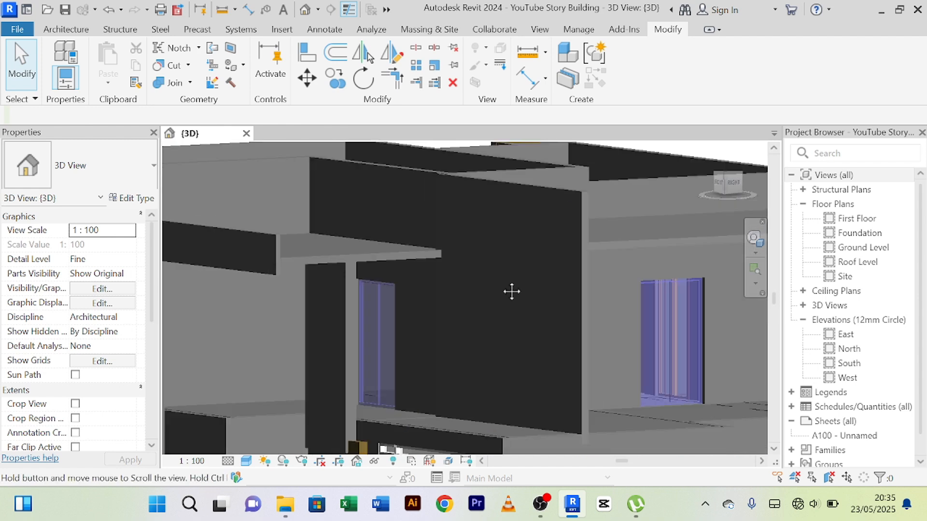
middle_drag(511, 291, 540, 235)
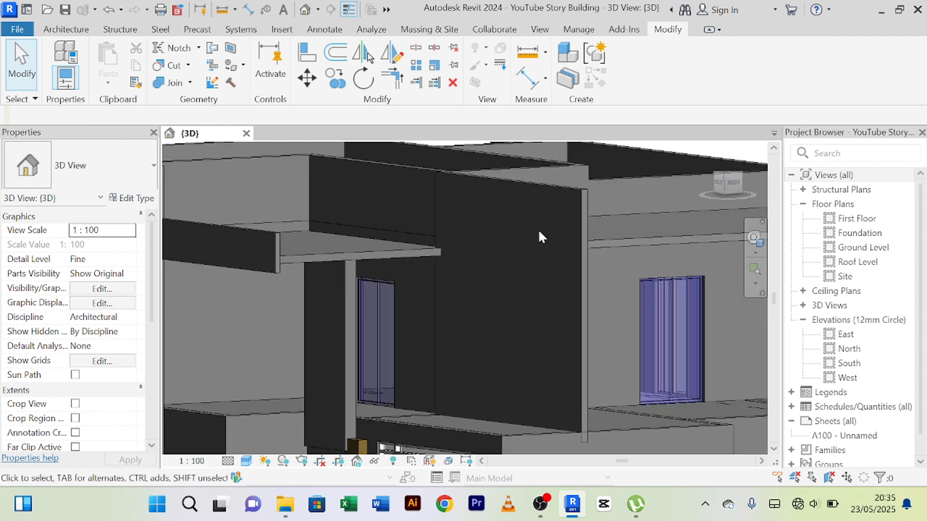
click(578, 190)
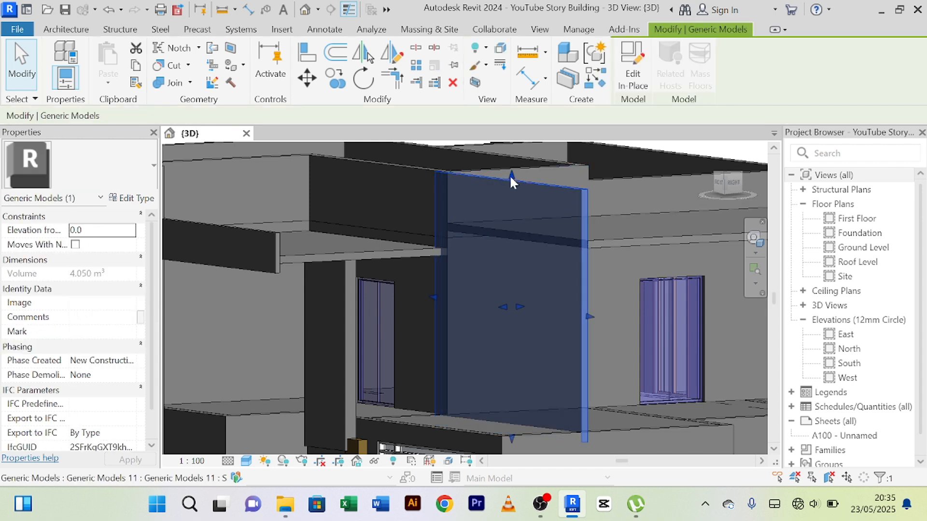
drag(511, 177, 509, 198)
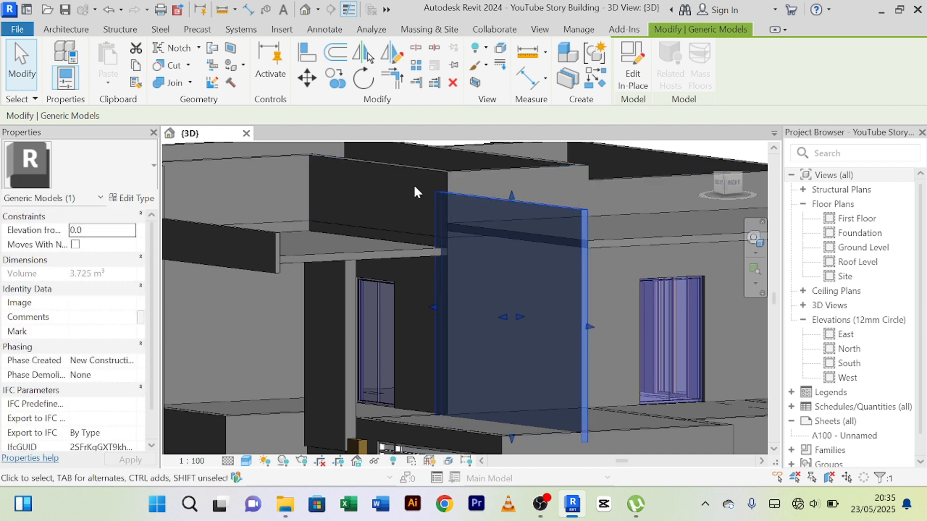
key(Escape)
Open the new front terrace panel for in-place editing and edit its extrusion sketch.
shift+middle_drag(414, 185, 391, 197)
scroll(399, 189, down, 1)
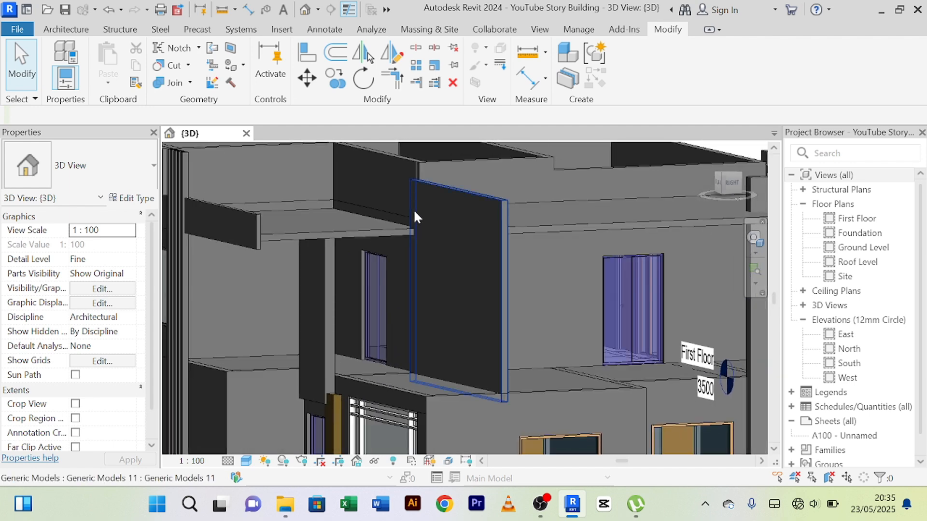
shift+middle_drag(456, 219, 297, 224)
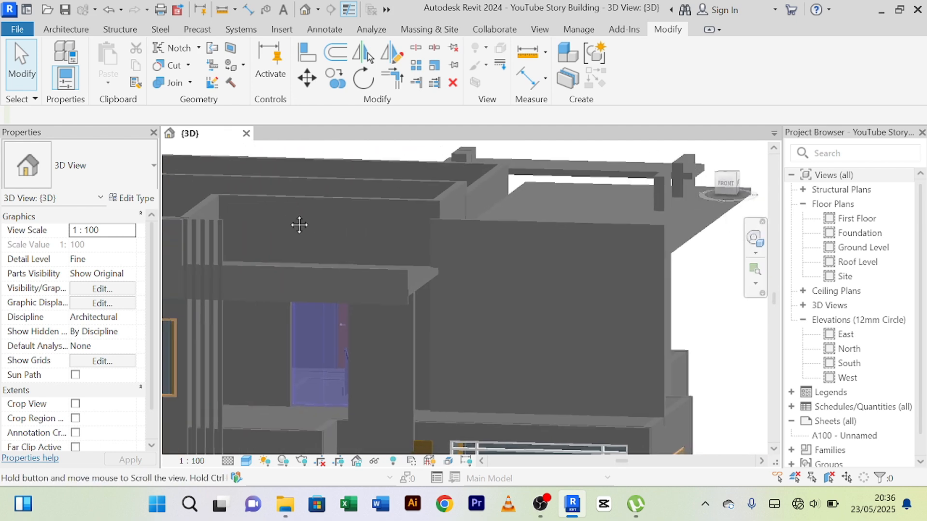
click(560, 225)
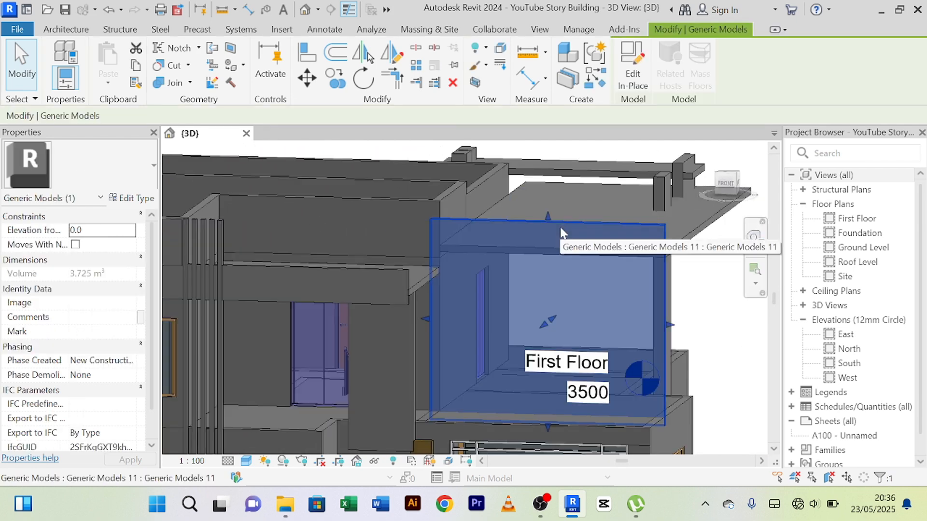
click(630, 86)
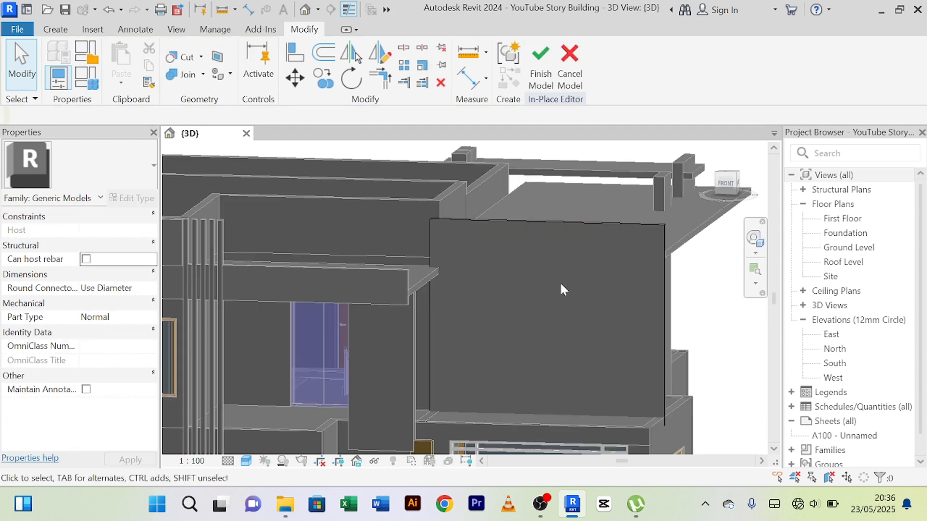
click(578, 223)
click(544, 78)
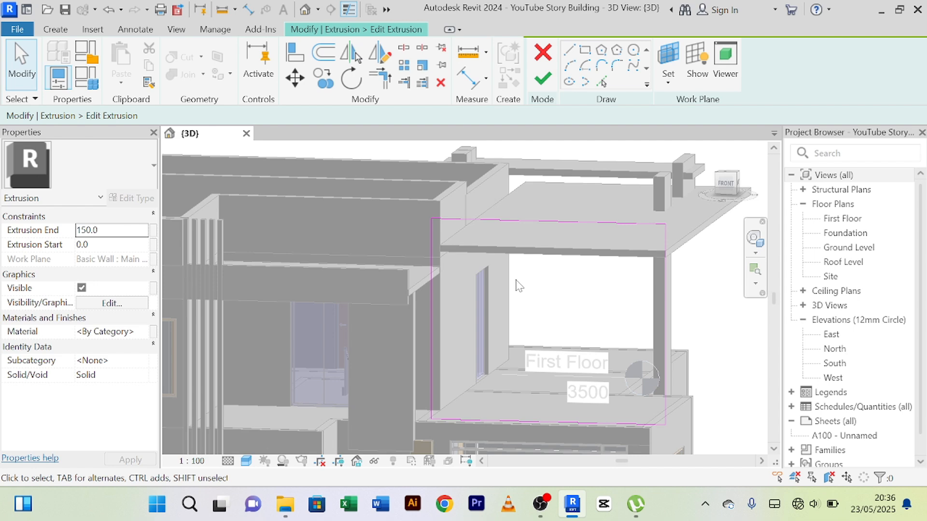
middle_drag(526, 310, 523, 259)
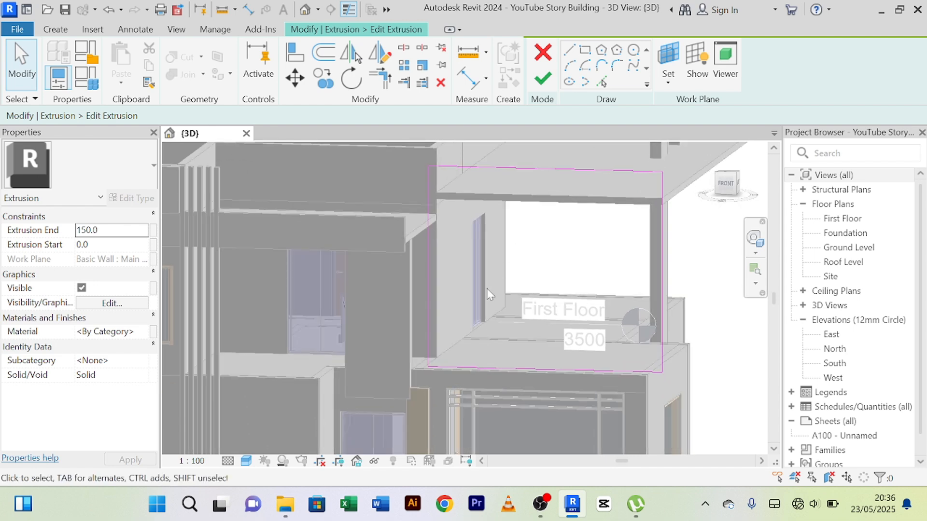
click(429, 317)
scroll(549, 393, up, 4)
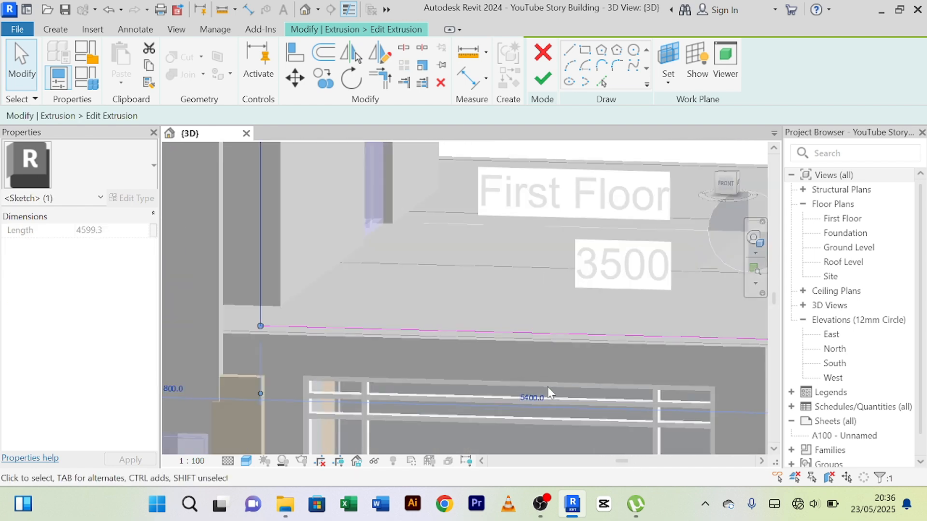
scroll(570, 390, down, 3)
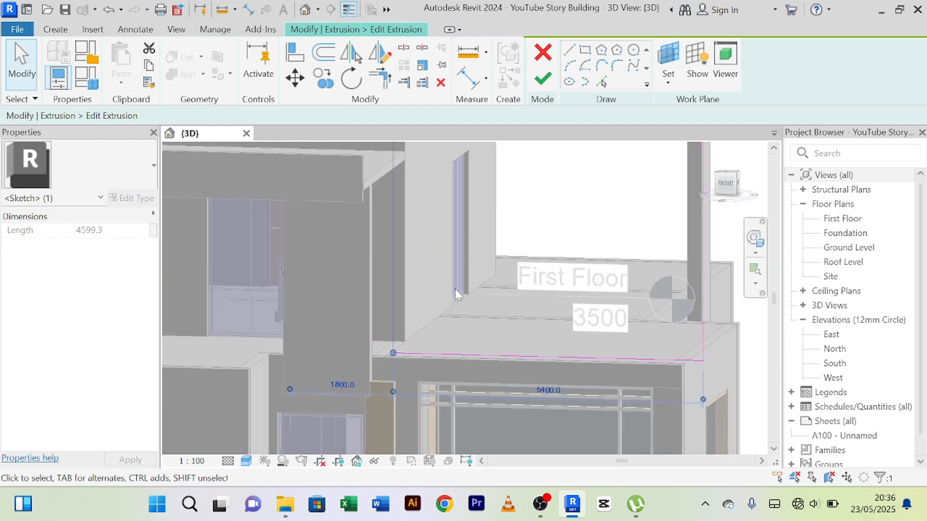
click(430, 266)
scroll(430, 265, down, 3)
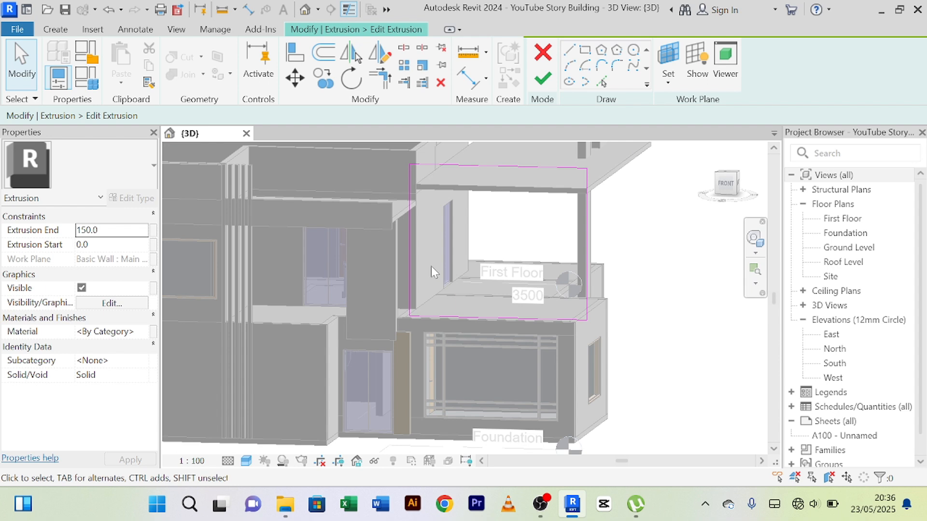
Offset copies of the panel sketch's two outer vertical edges 400 mm inward.
click(324, 52)
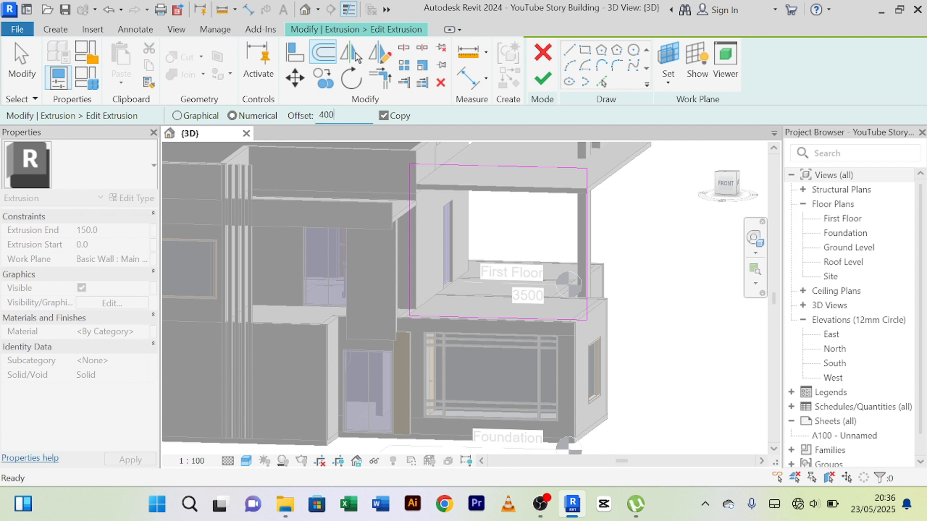
scroll(409, 214, up, 2)
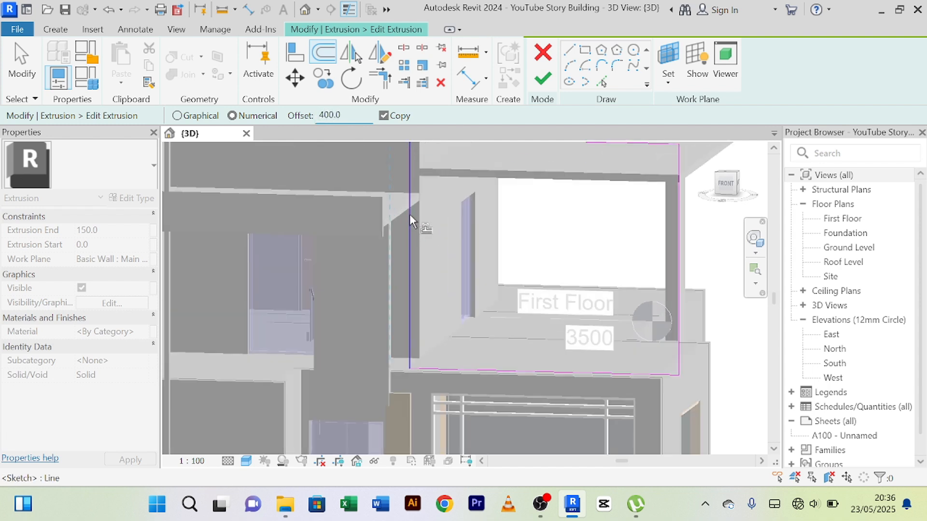
click(412, 218)
scroll(546, 227, down, 3)
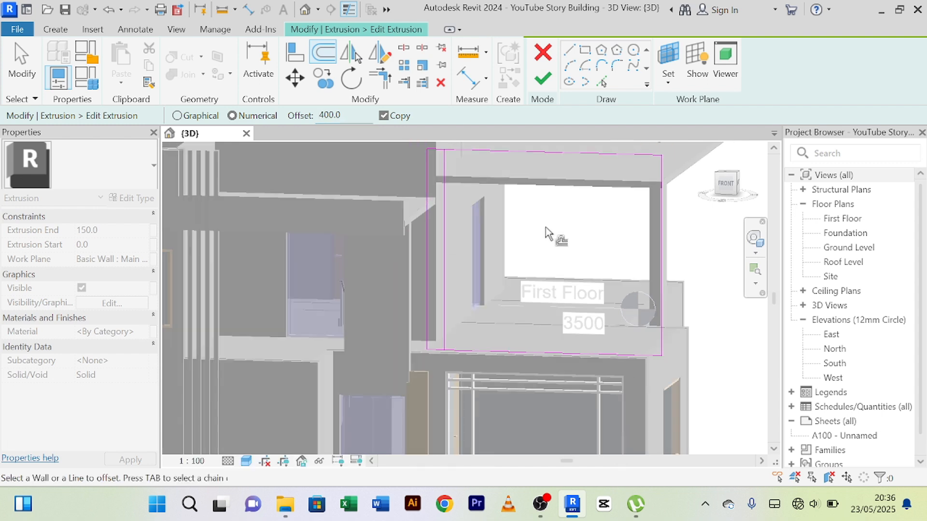
scroll(630, 242, up, 2)
scroll(630, 242, up, 1)
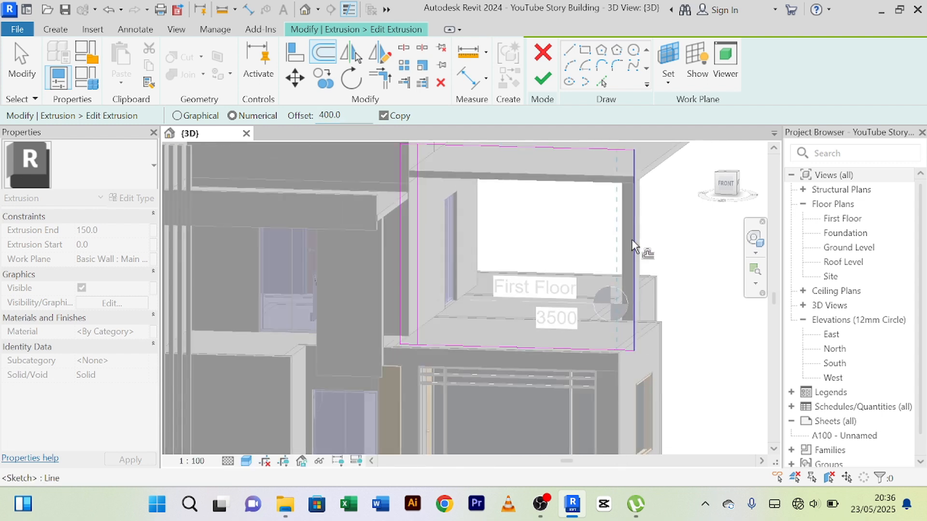
click(632, 239)
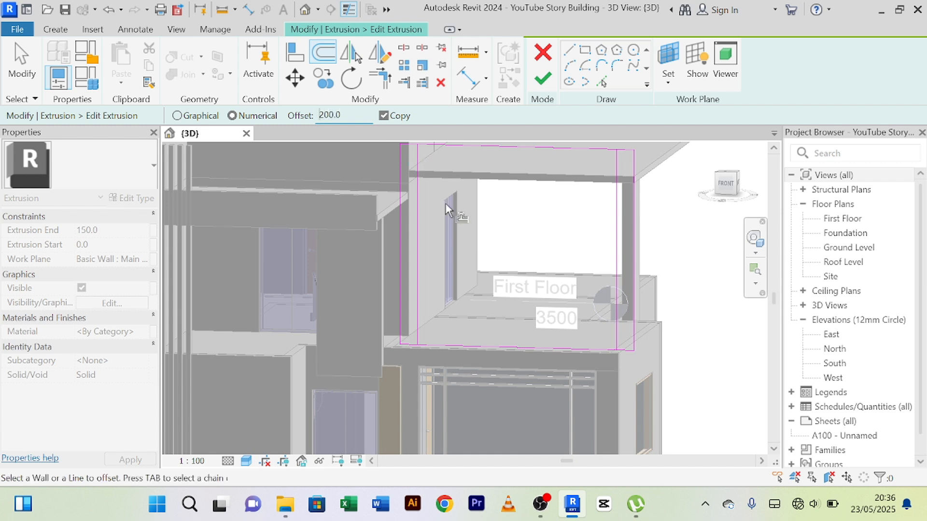
Offset the two inner vertical lines inward by 200 mm, and offset the resulting lines a further 400 mm, keeping copies.
click(418, 205)
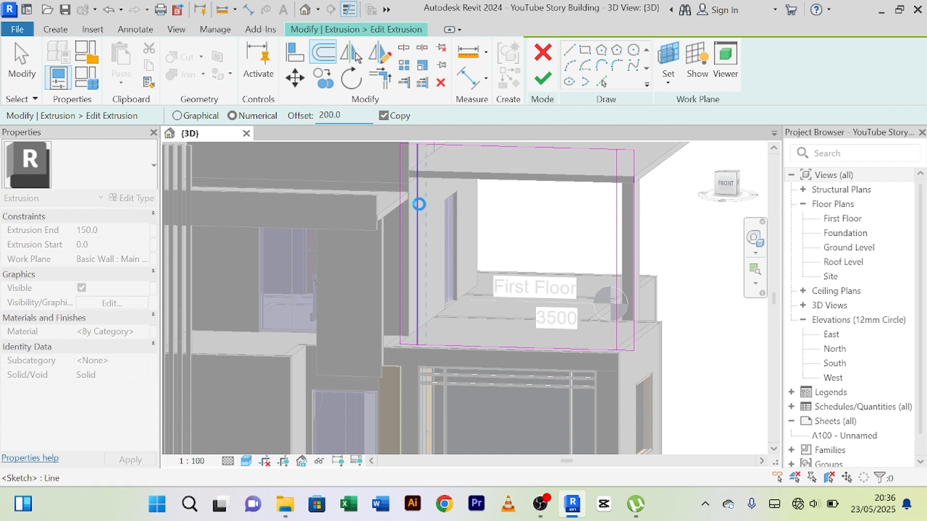
click(617, 249)
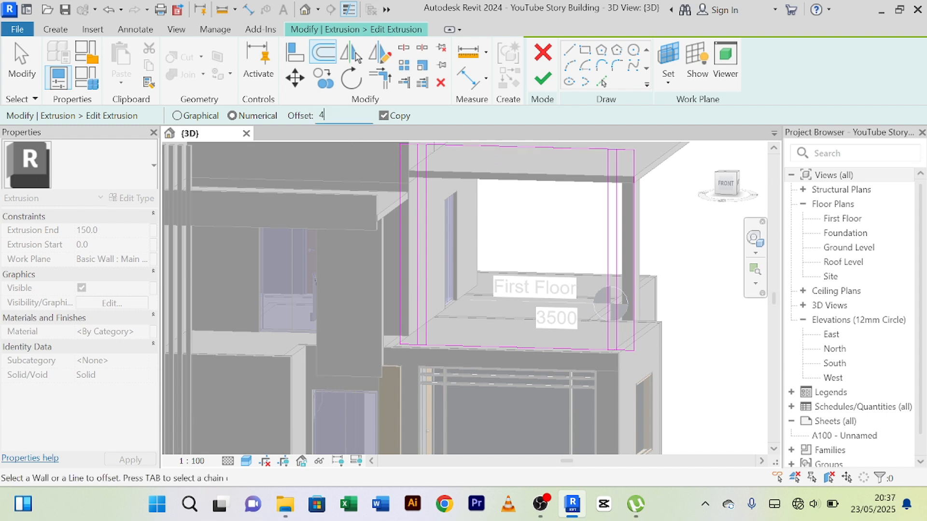
click(606, 186)
click(431, 202)
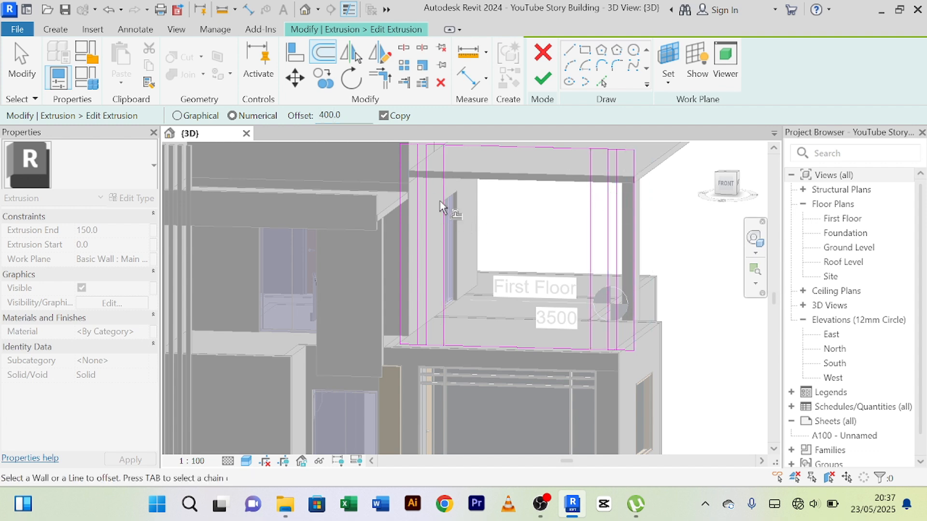
right_click(509, 187)
click(513, 195)
right_click(507, 170)
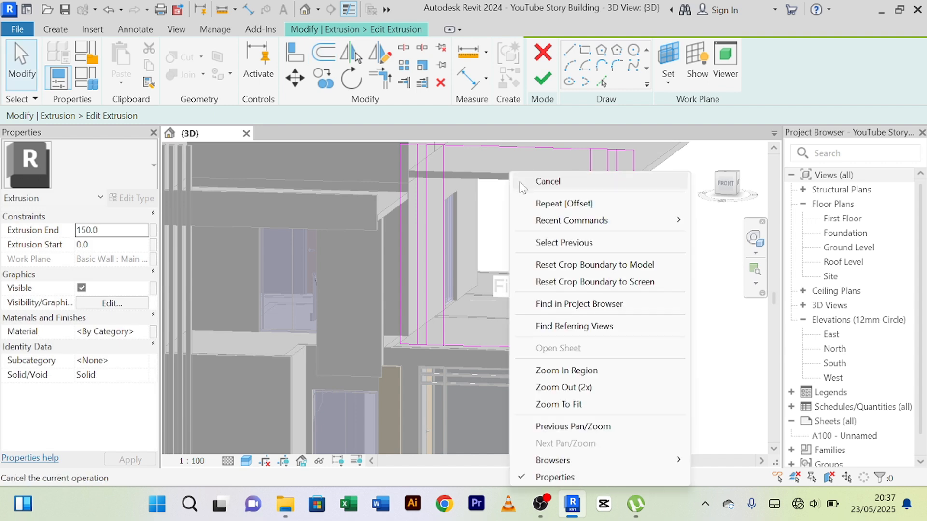
click(510, 180)
right_click(522, 182)
click(525, 187)
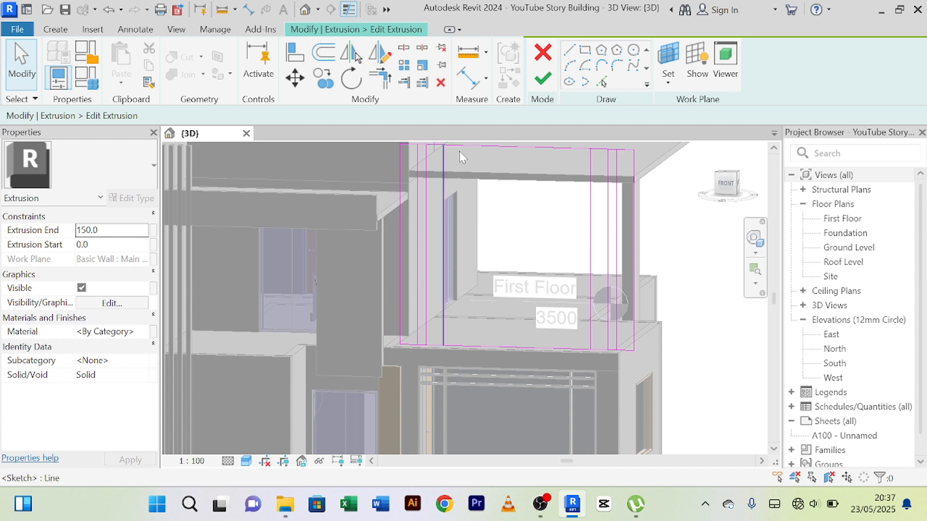
Split the sketch's top edge inside the 200 mm gap beside the main wall, without deleting the inner segment.
scroll(498, 166, up, 2)
middle_drag(498, 166, 559, 305)
scroll(475, 225, up, 2)
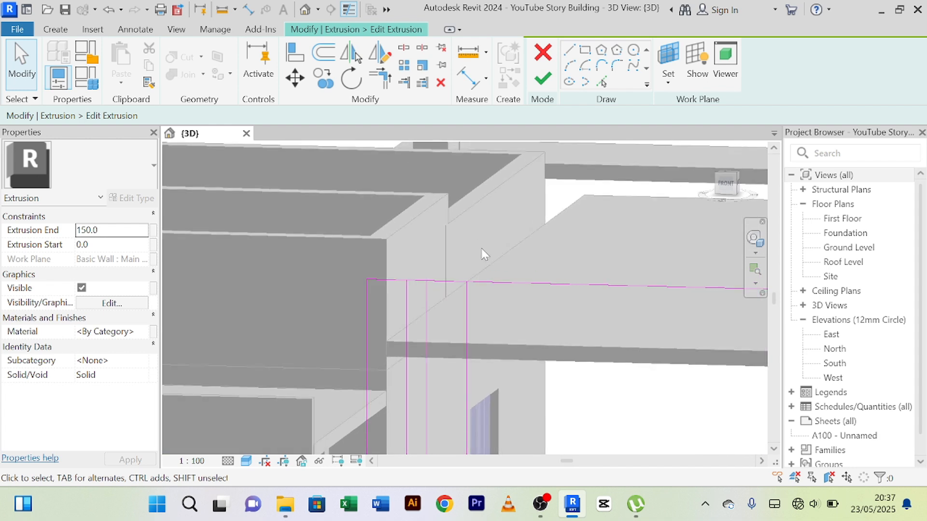
middle_drag(482, 248, 473, 211)
click(407, 54)
scroll(419, 245, up, 3)
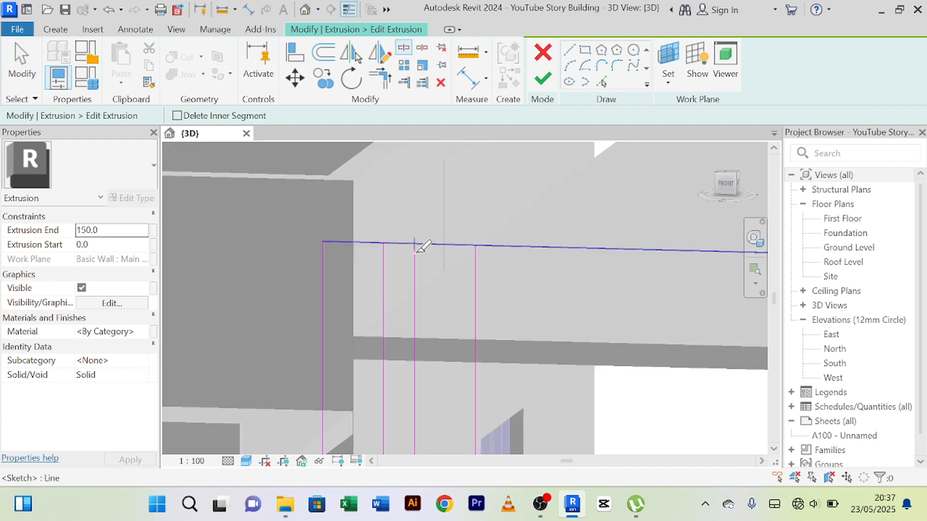
click(399, 244)
scroll(401, 237, down, 2)
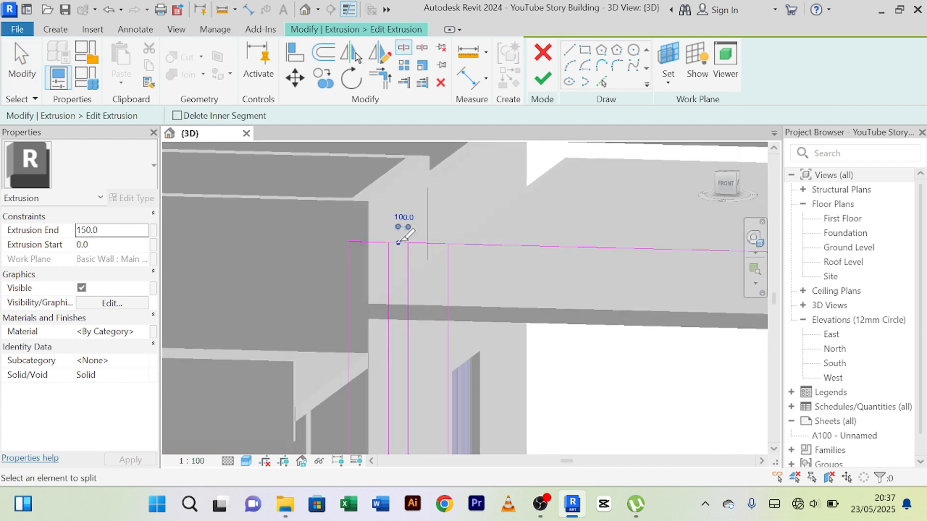
Split the sketch's top edge inside the 200 mm gap near the terrace's outer corner and once more near mid-span.
scroll(541, 214, down, 2)
middle_drag(534, 219, 390, 217)
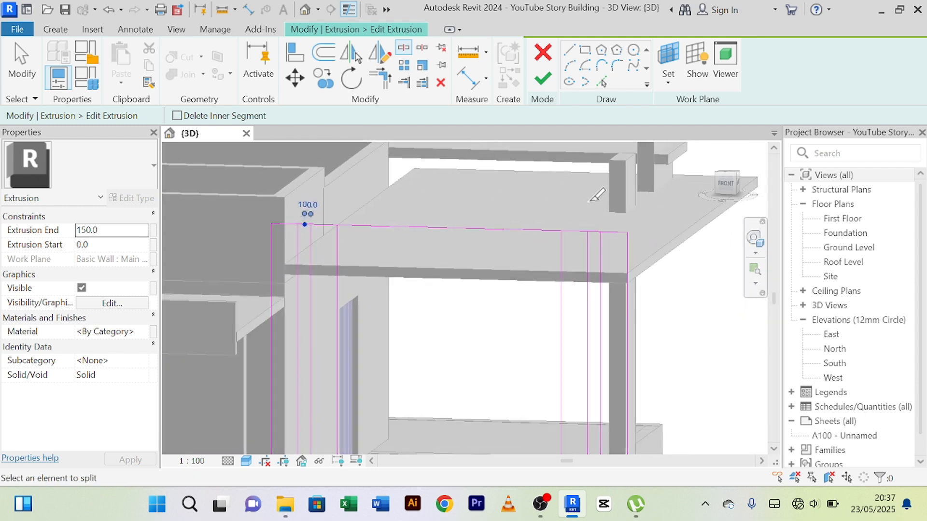
scroll(590, 222, up, 2)
scroll(635, 233, up, 2)
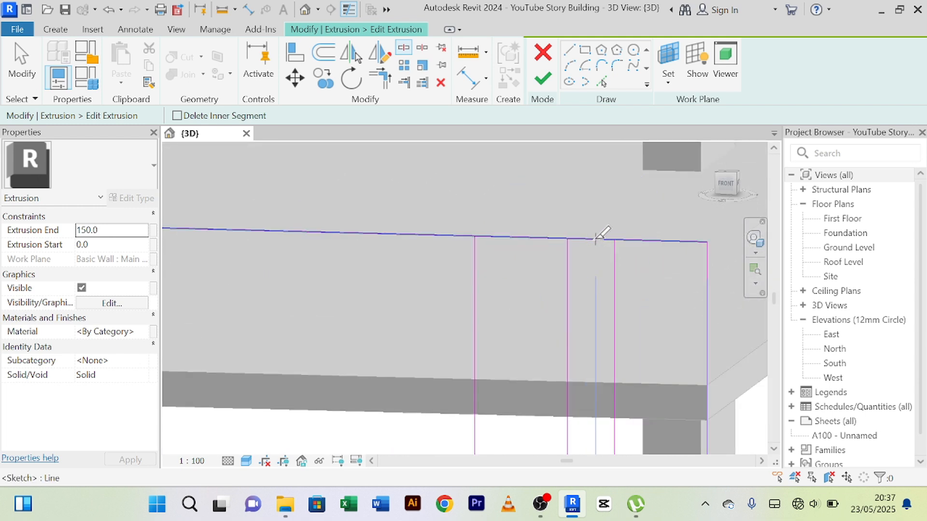
click(589, 238)
scroll(433, 201, down, 2)
middle_drag(434, 202, 436, 211)
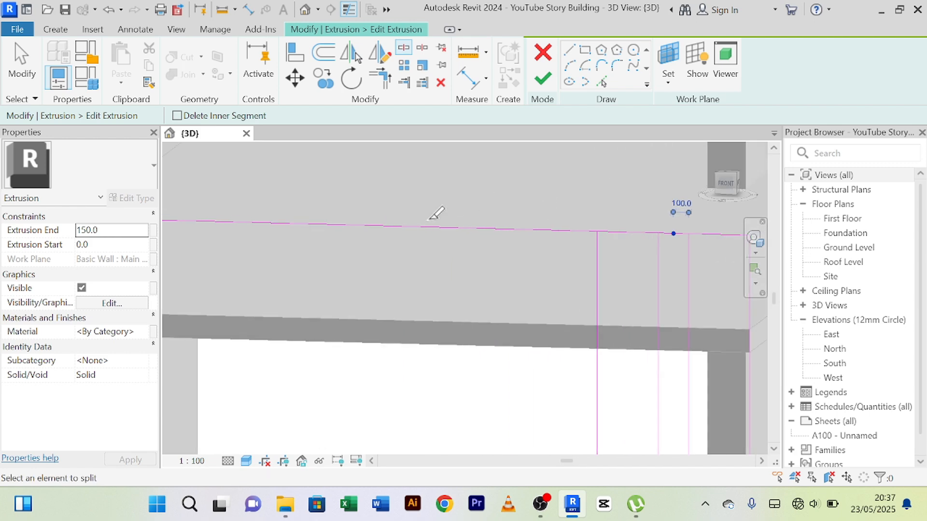
click(402, 226)
Split the sketch's bottom edge inside the 200 mm gap near the terrace's outer corner.
scroll(446, 207, down, 2)
middle_drag(475, 252, 472, 112)
scroll(579, 318, down, 1)
middle_drag(576, 380, 557, 247)
scroll(557, 247, up, 4)
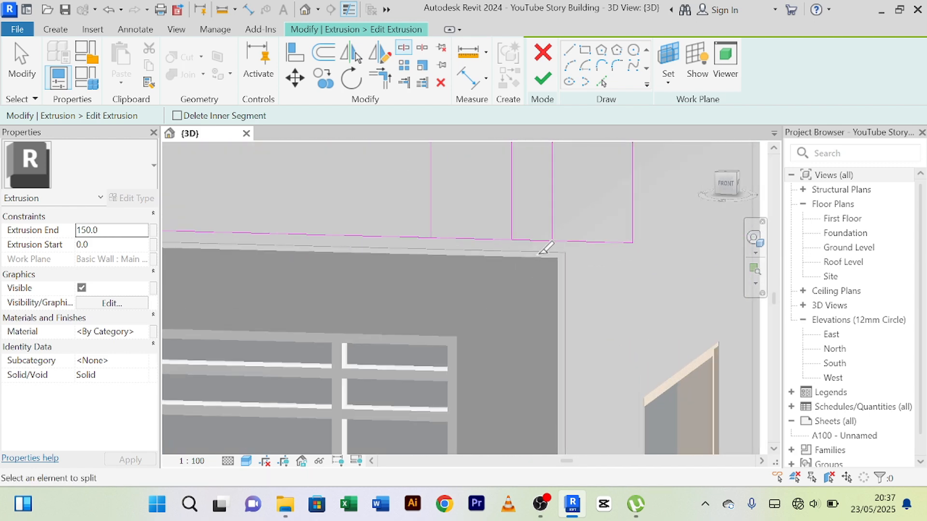
click(527, 240)
Split the sketch's bottom edge inside the 200 mm gap beside the main wall and at a point along its middle span.
scroll(514, 240, down, 5)
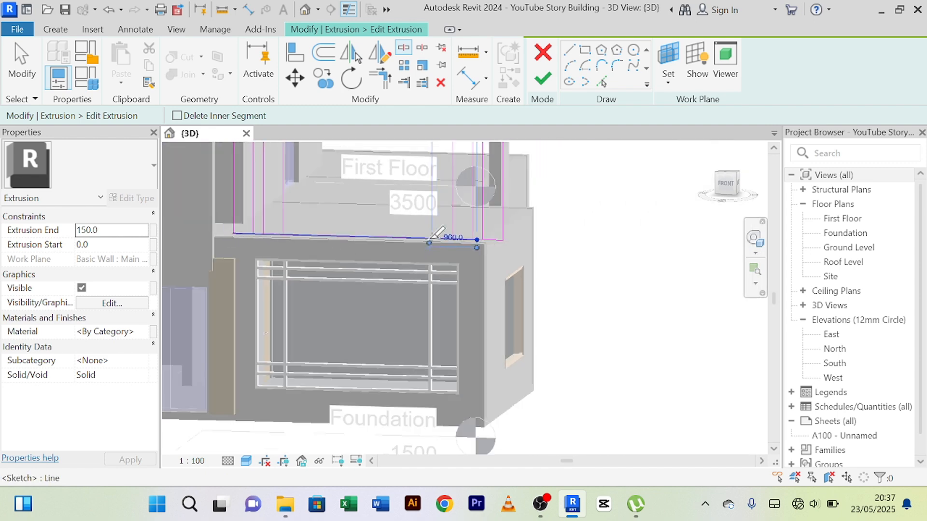
middle_drag(433, 242, 642, 290)
scroll(500, 285, up, 3)
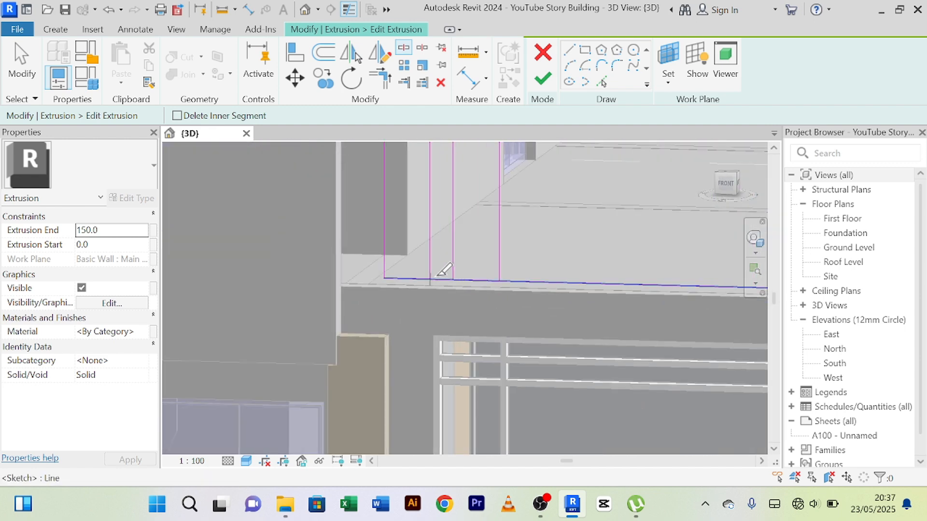
click(441, 280)
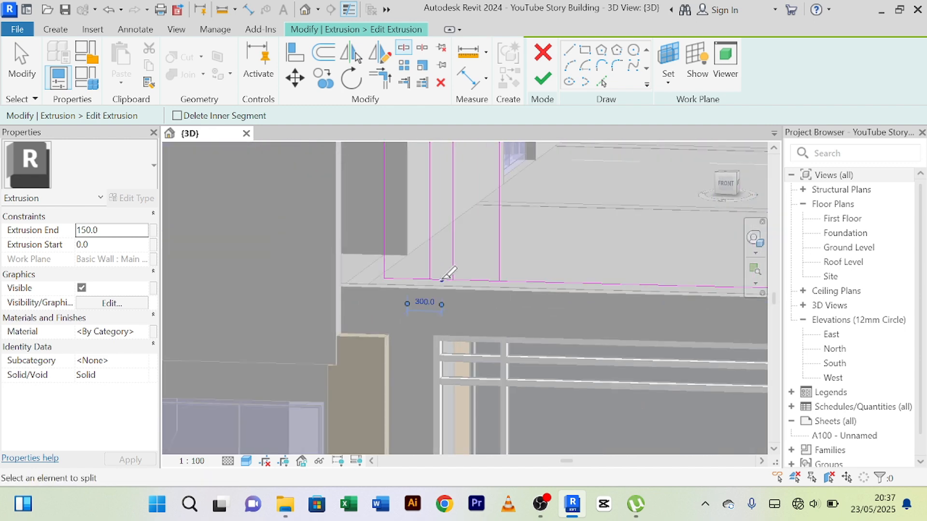
click(626, 285)
Trim the bottom edge segments to the vertical lines beside the main wall, closing the lower ends of the two 400 mm strips.
scroll(605, 262, down, 4)
scroll(610, 239, down, 1)
middle_drag(609, 238, 442, 265)
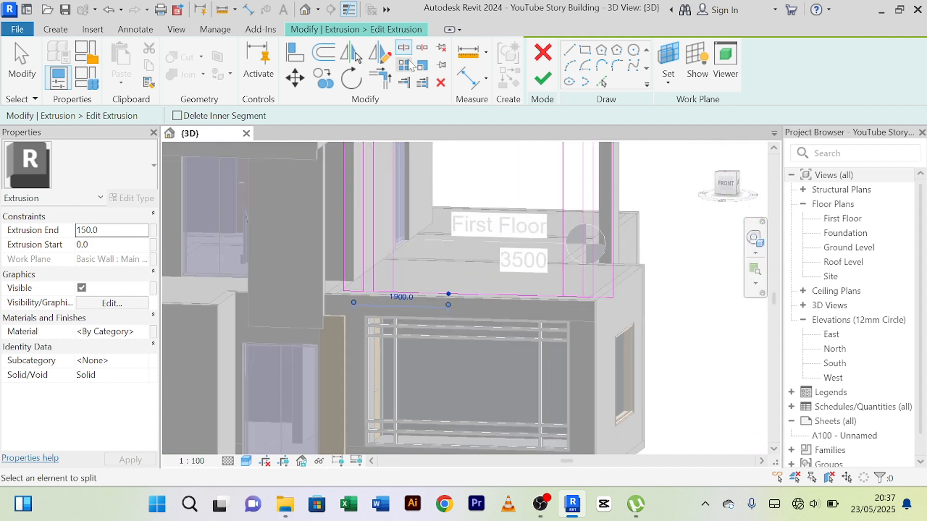
click(380, 78)
scroll(585, 325, up, 3)
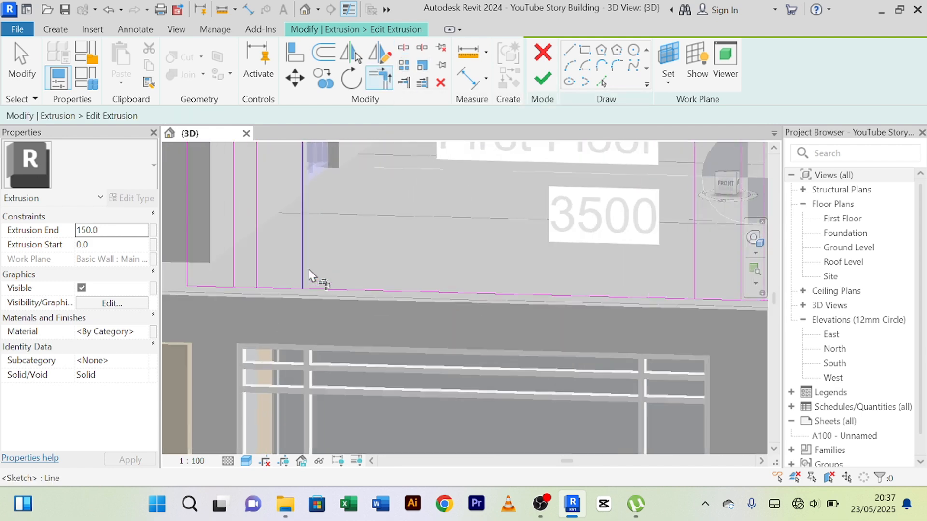
middle_drag(309, 270, 424, 278)
scroll(385, 280, up, 2)
click(381, 271)
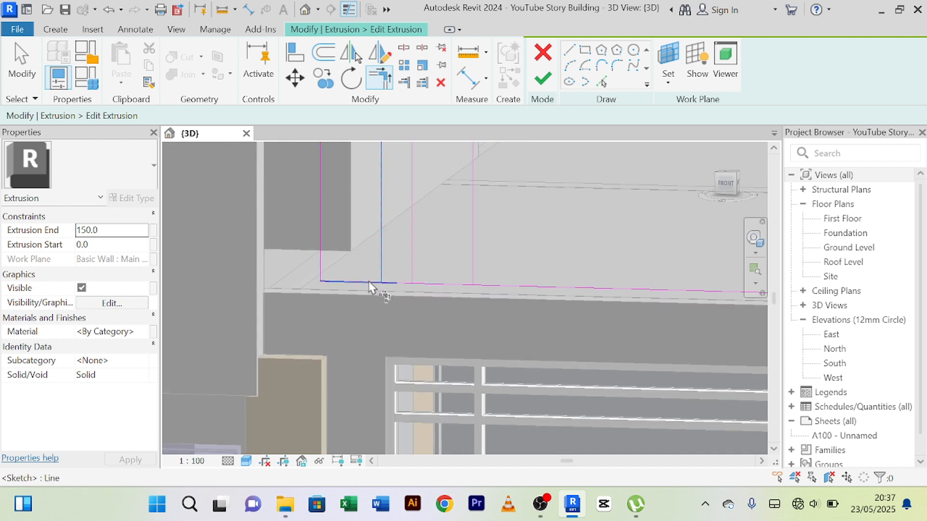
click(413, 263)
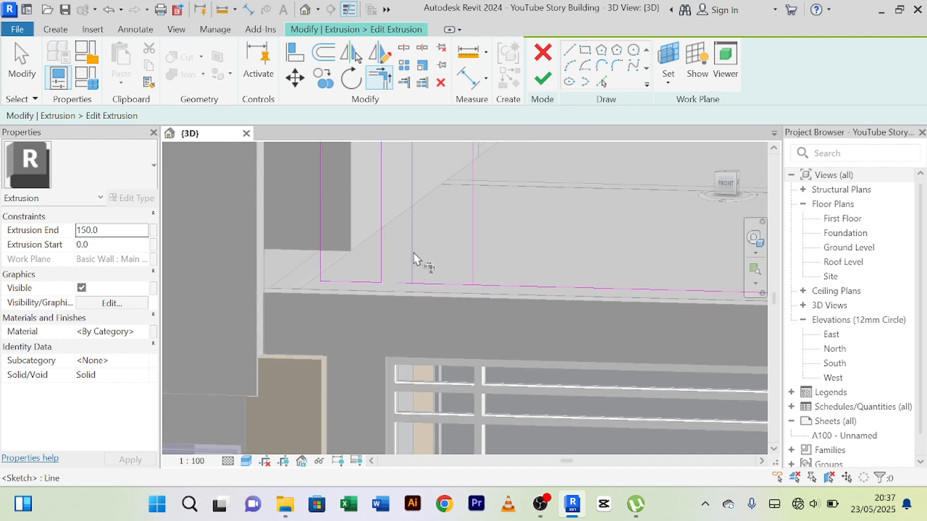
click(433, 290)
click(477, 253)
click(450, 284)
scroll(559, 259, down, 2)
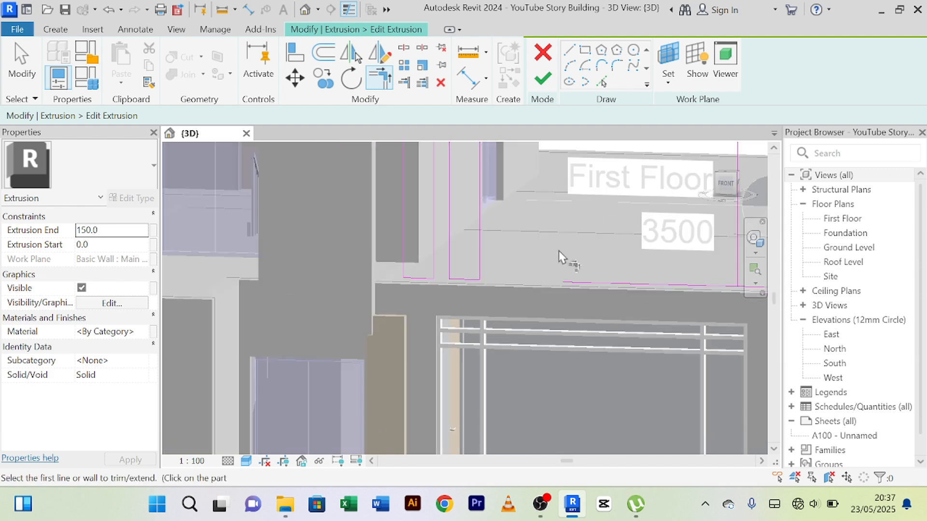
Trim the sketch's bottom edge segments to the vertical lines near the terrace's outer corner, closing the outer strips' lower ends.
middle_drag(559, 259, 305, 244)
scroll(471, 265, up, 2)
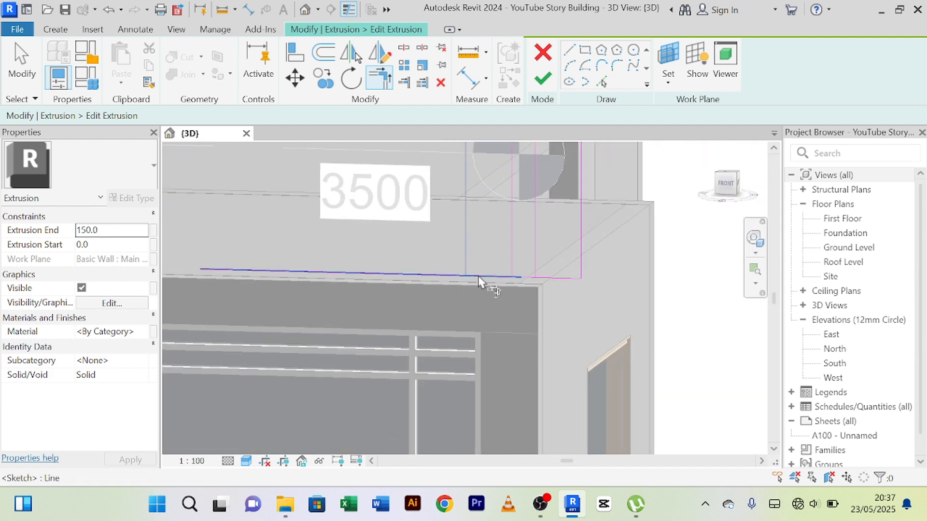
click(537, 253)
click(559, 279)
Trim the top edge segments to the vertical lines near the terrace's outer corner, closing the two outer strips' upper ends.
scroll(559, 279, down, 2)
middle_drag(471, 244, 459, 341)
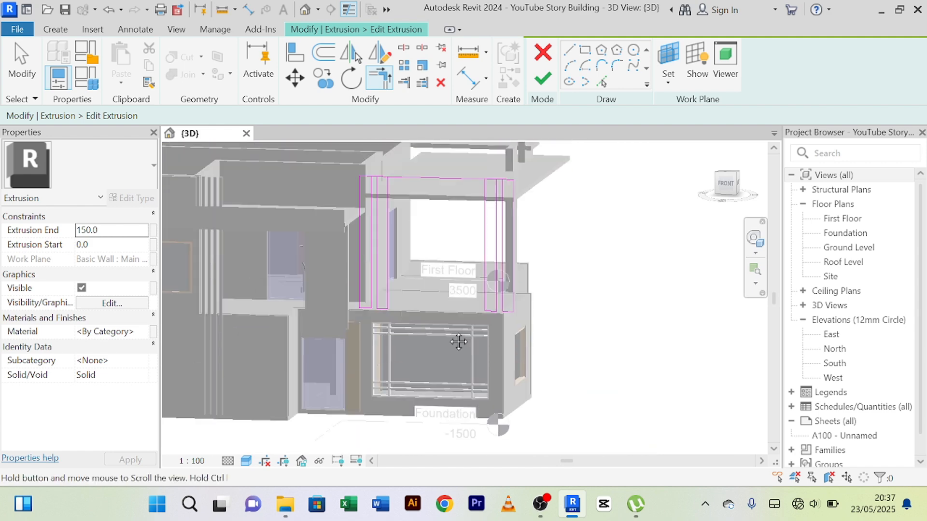
scroll(477, 277, up, 5)
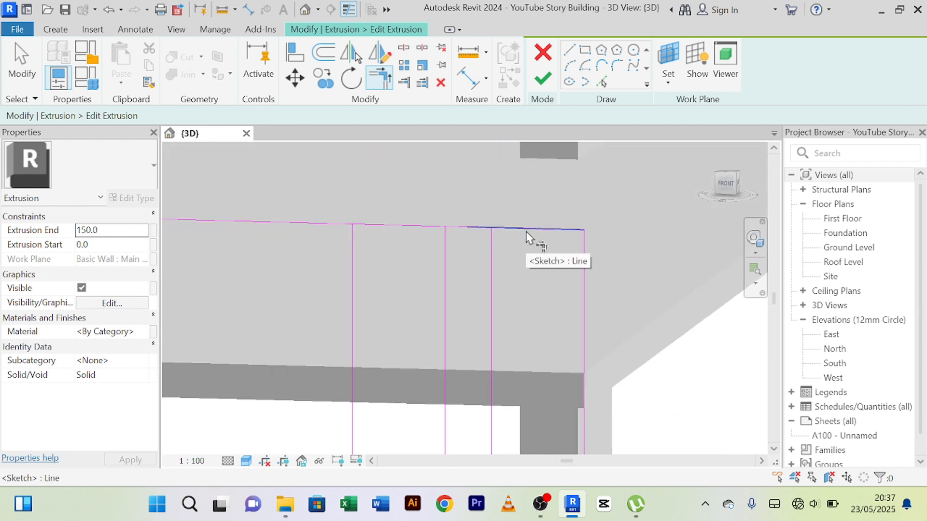
click(439, 232)
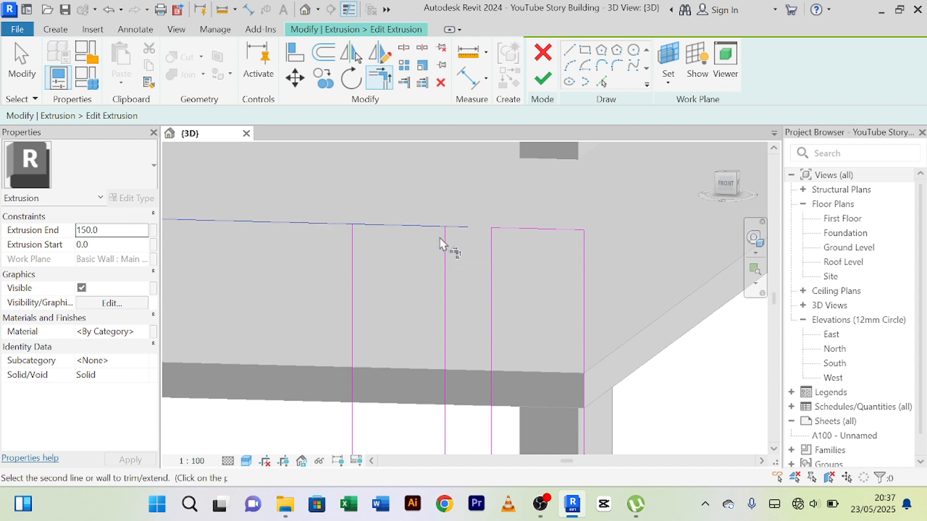
click(442, 239)
click(379, 226)
click(352, 263)
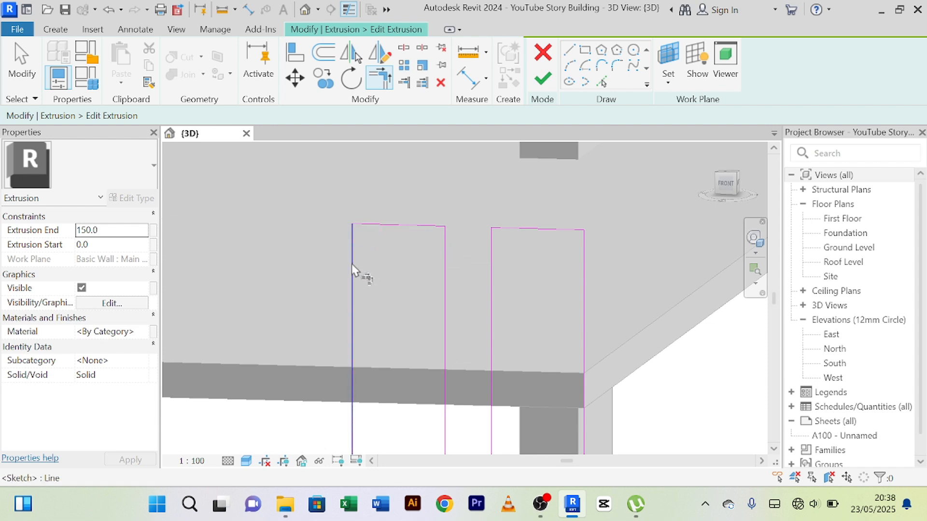
Trim the top edge segments to the vertical lines beside the main wall, closing the upper ends of the two inner strips.
scroll(338, 271, down, 2)
middle_drag(290, 299, 695, 345)
middle_drag(483, 344, 923, 300)
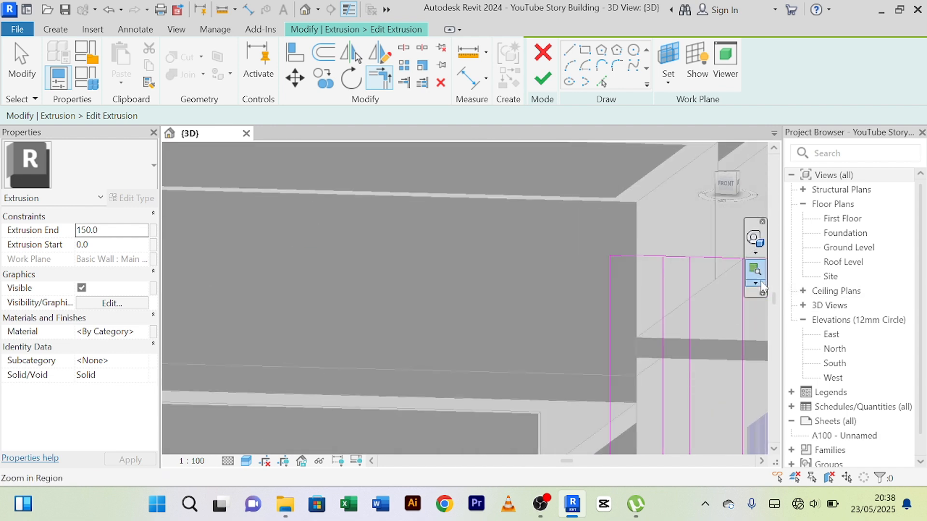
mouse_move(714, 314)
middle_down()
mouse_move(642, 331)
mouse_move(437, 287)
middle_up()
click(461, 245)
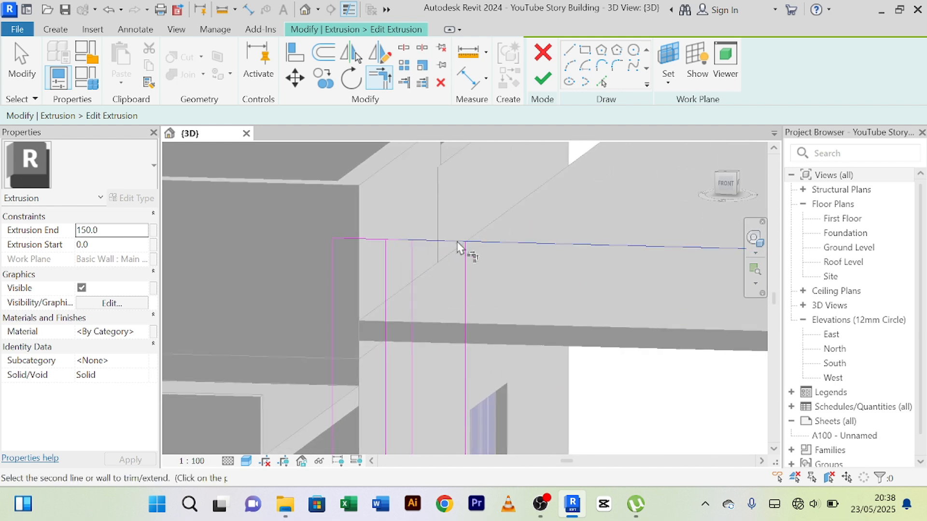
click(464, 274)
click(428, 244)
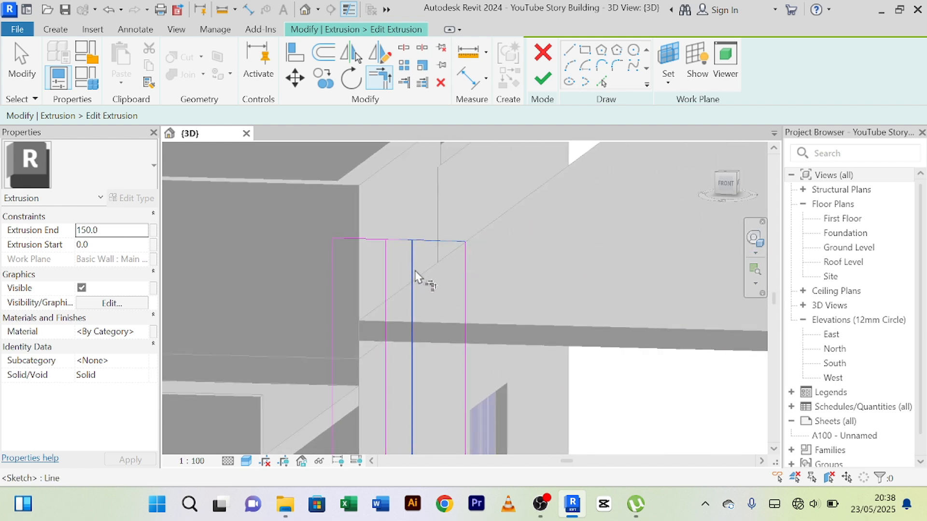
click(415, 272)
click(374, 240)
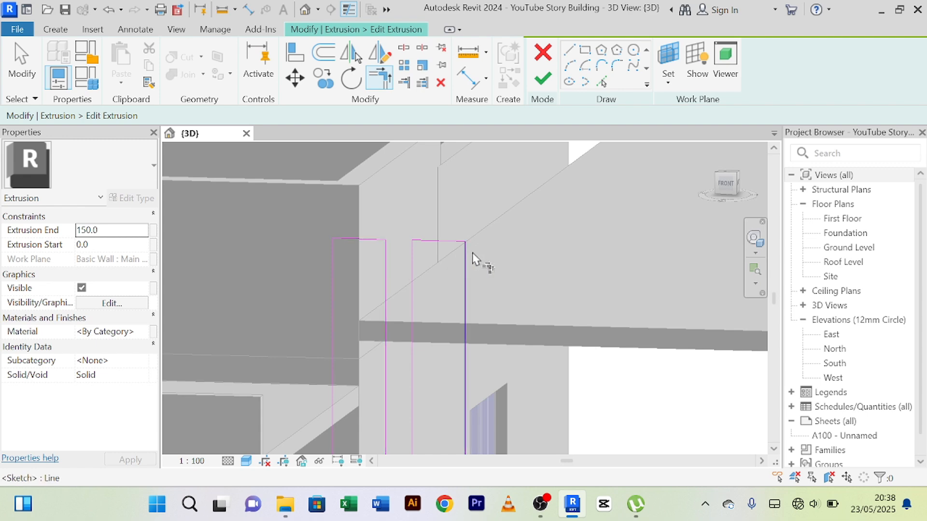
Finish the extrusion sketch of the four vertical strips and complete the in-place model.
scroll(549, 241, down, 5)
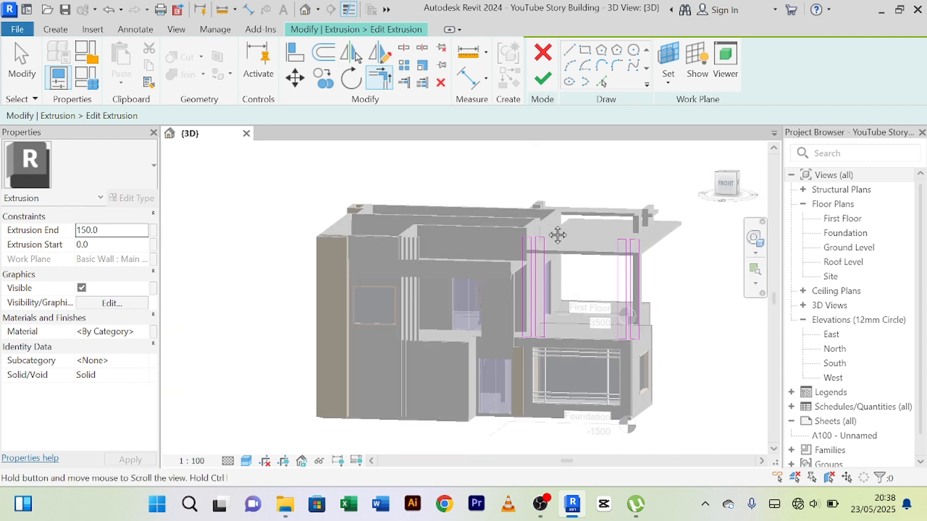
scroll(531, 261, up, 5)
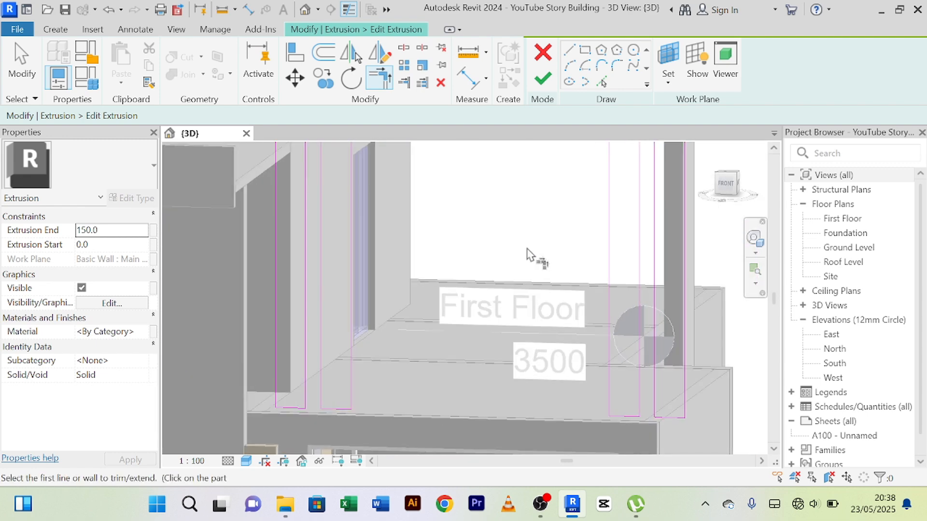
scroll(526, 253, down, 2)
middle_drag(534, 255, 512, 301)
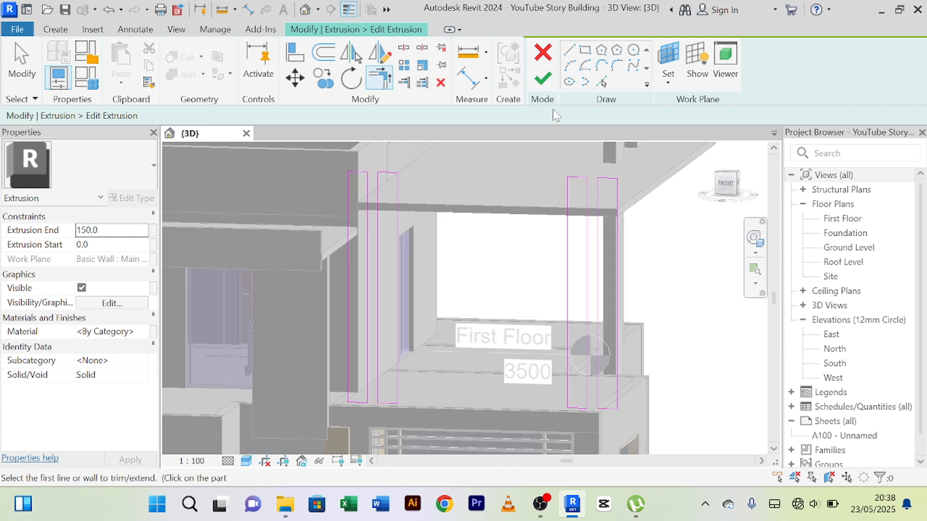
click(543, 78)
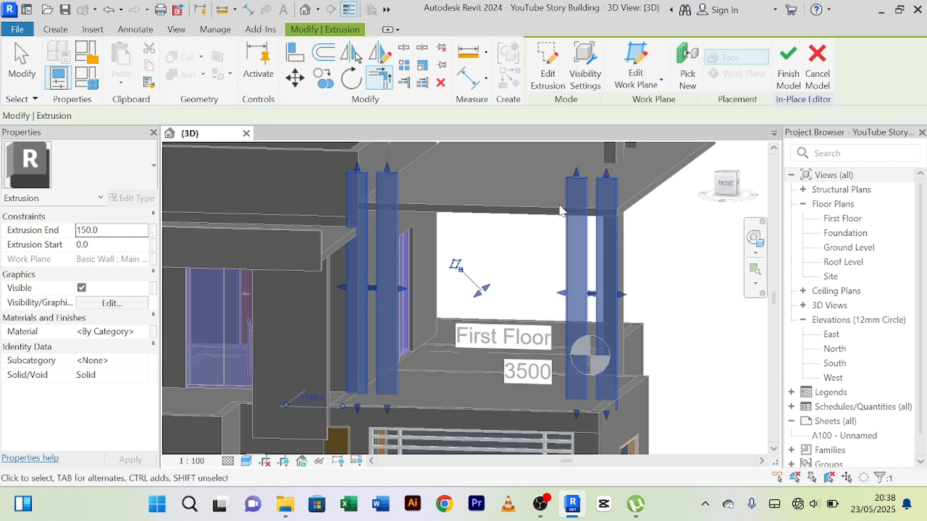
click(790, 84)
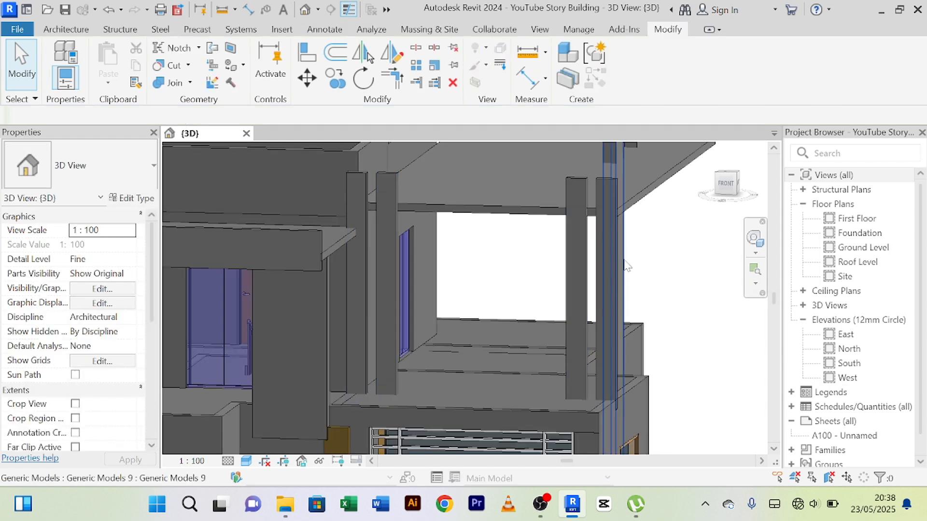
Examine from the front and the side how the four vertical strips meet the terrace canopy and floor.
mouse_move(665, 249)
shift+middle_down()
mouse_move(583, 271)
mouse_move(418, 276)
mouse_move(401, 267)
mouse_move(575, 271)
mouse_move(520, 283)
mouse_move(405, 285)
shift+middle_up()
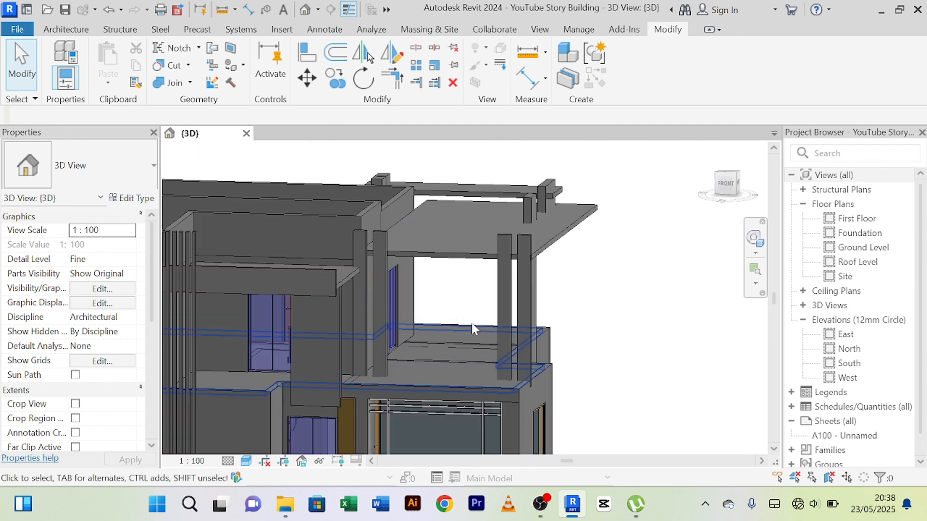
scroll(472, 324, up, 3)
scroll(392, 237, up, 2)
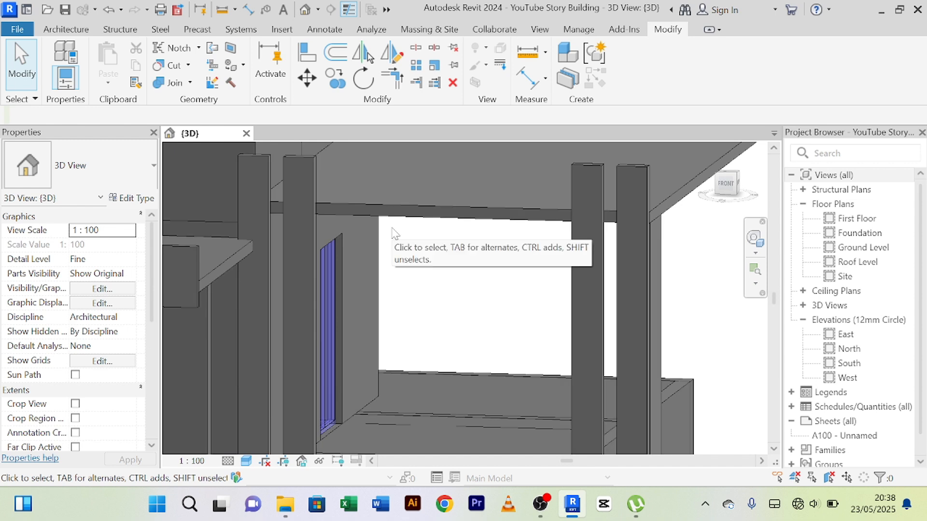
scroll(415, 188, down, 5)
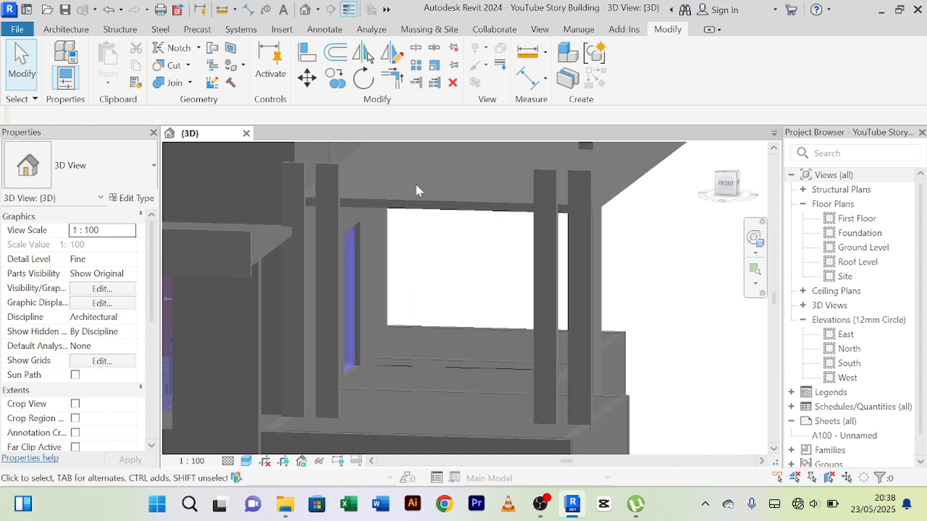
scroll(485, 259, down, 2)
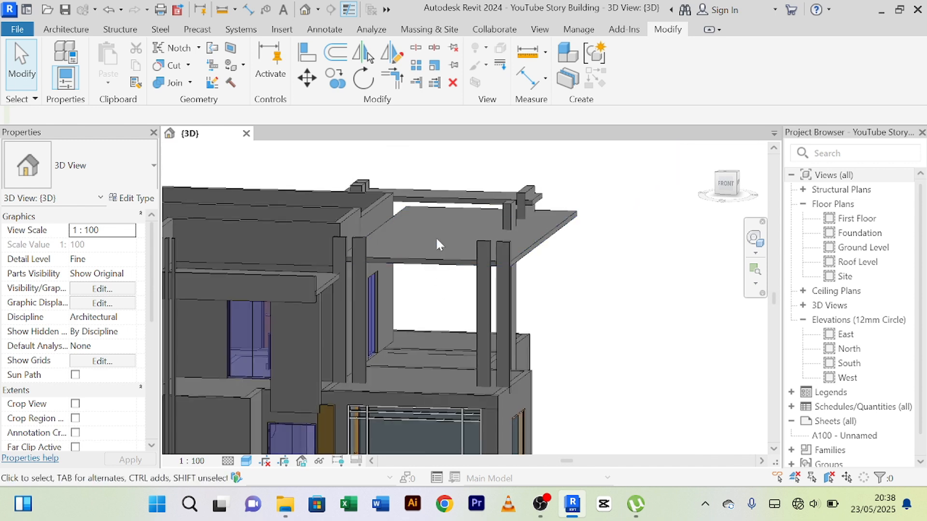
scroll(460, 232, down, 2)
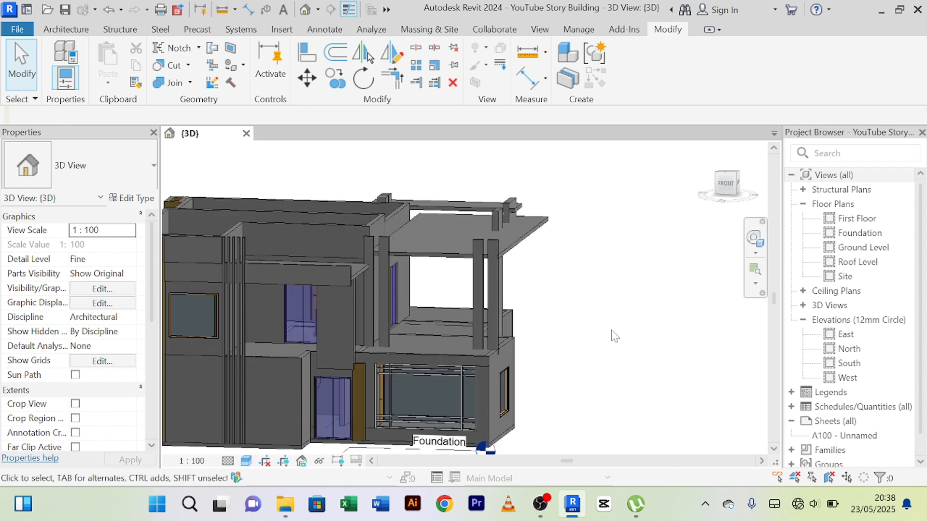
shift+middle_drag(615, 336, 656, 371)
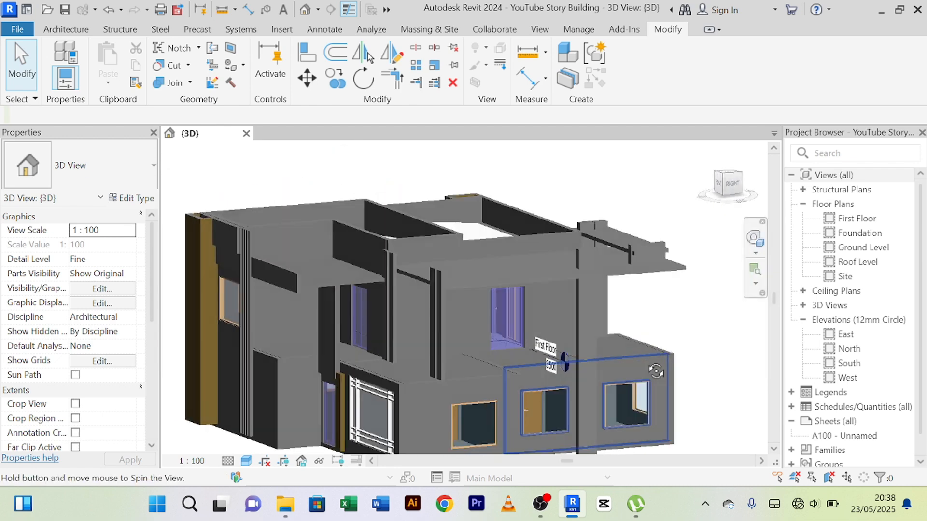
scroll(494, 261, up, 4)
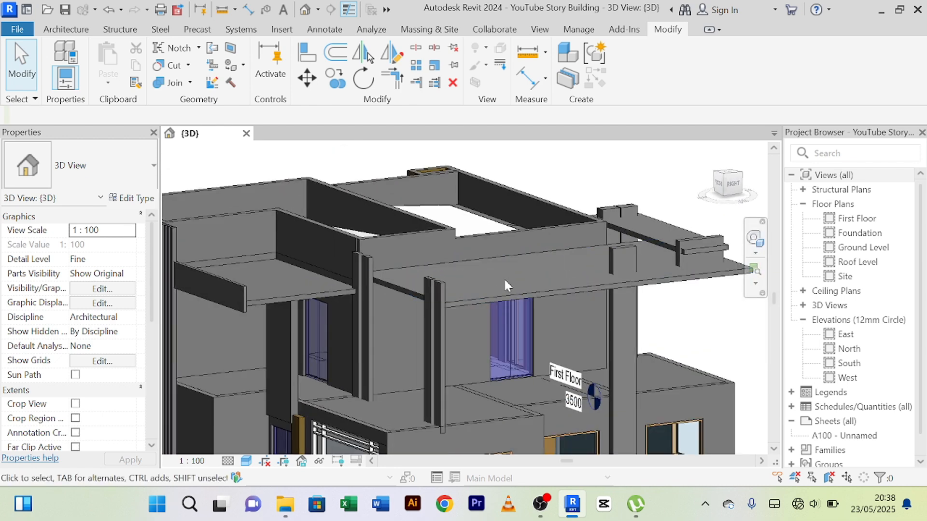
scroll(503, 279, down, 1)
shift+middle_drag(503, 278, 439, 299)
middle_drag(400, 232, 542, 316)
scroll(439, 310, up, 3)
Thicken the vertical strips by stretching their inner faces back into the terrace canopy.
click(441, 301)
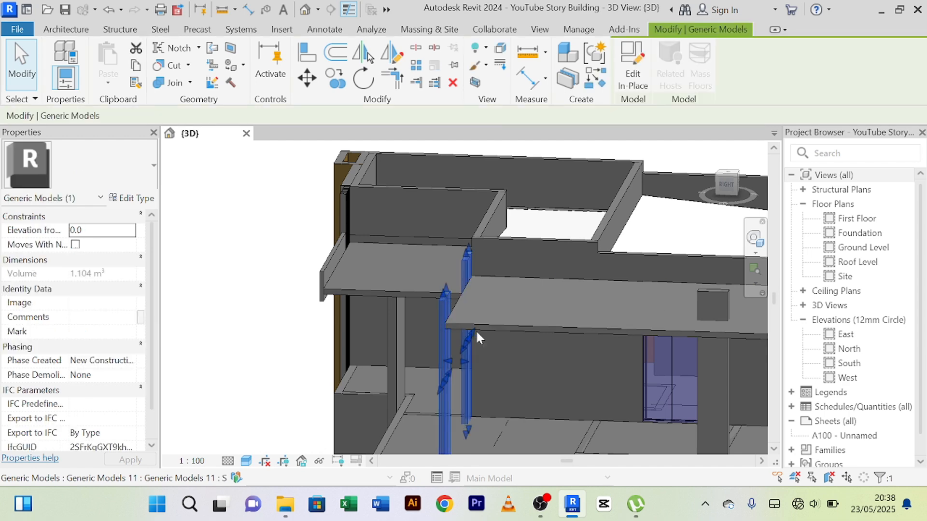
scroll(476, 329, up, 2)
scroll(473, 367, up, 1)
scroll(467, 386, up, 1)
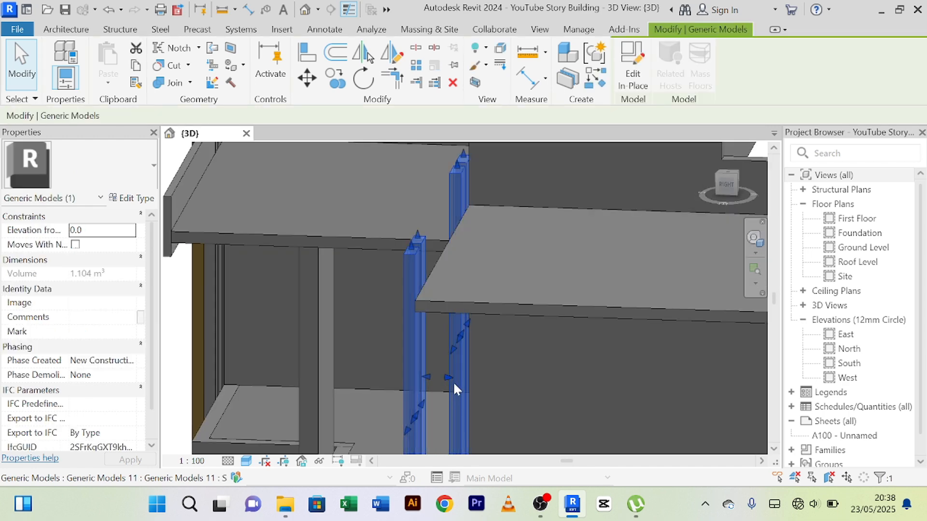
drag(451, 376, 465, 378)
scroll(539, 302, down, 1)
click(566, 273)
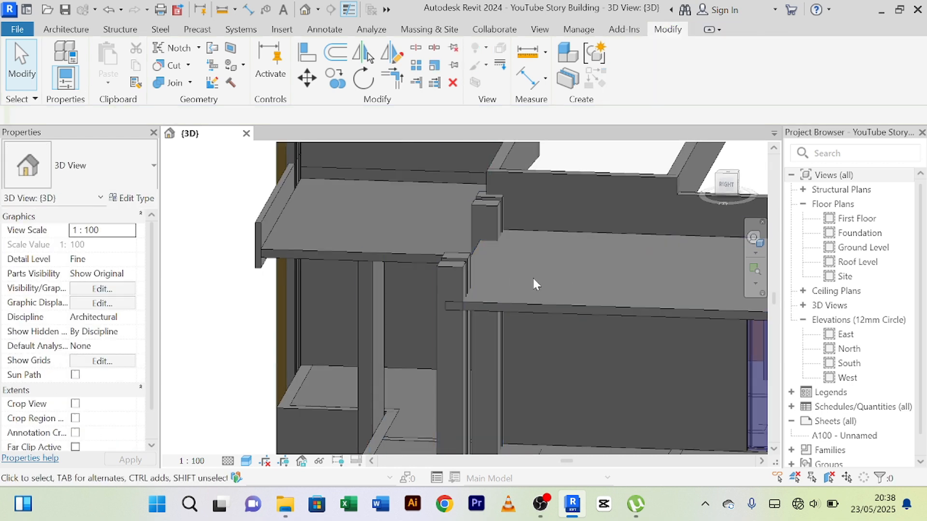
Adjust the strips' depth further by moving their faces inward so their fronts sit behind the canopy's front edge.
scroll(550, 285, up, 3)
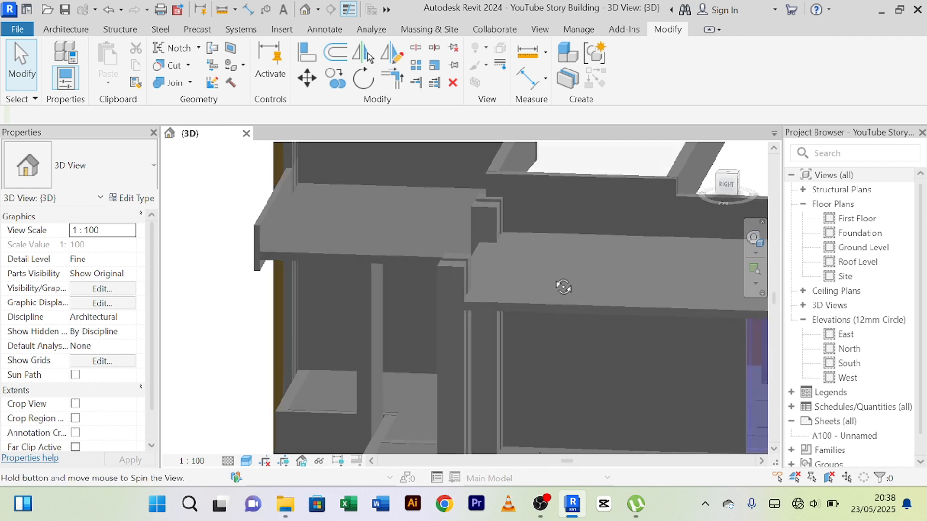
middle_drag(572, 274, 543, 259)
scroll(531, 347, down, 1)
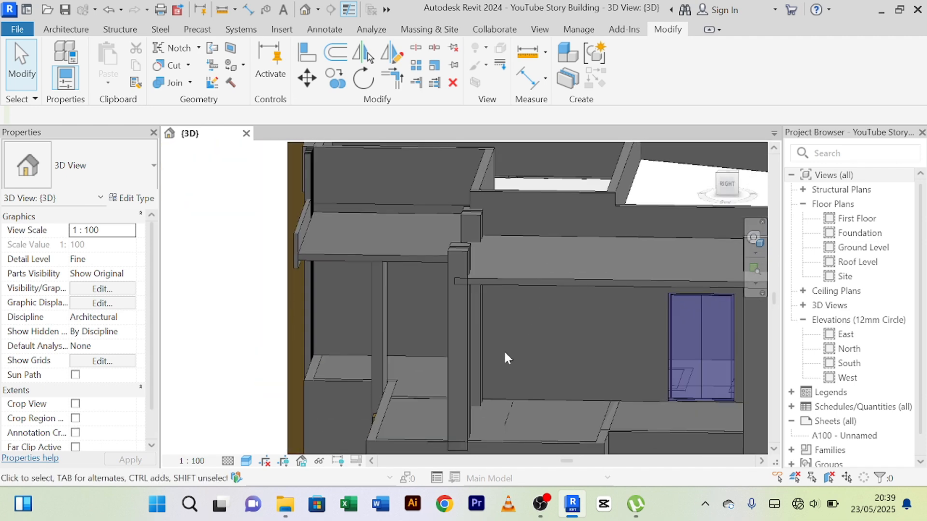
scroll(503, 349, up, 2)
click(465, 309)
scroll(468, 310, down, 2)
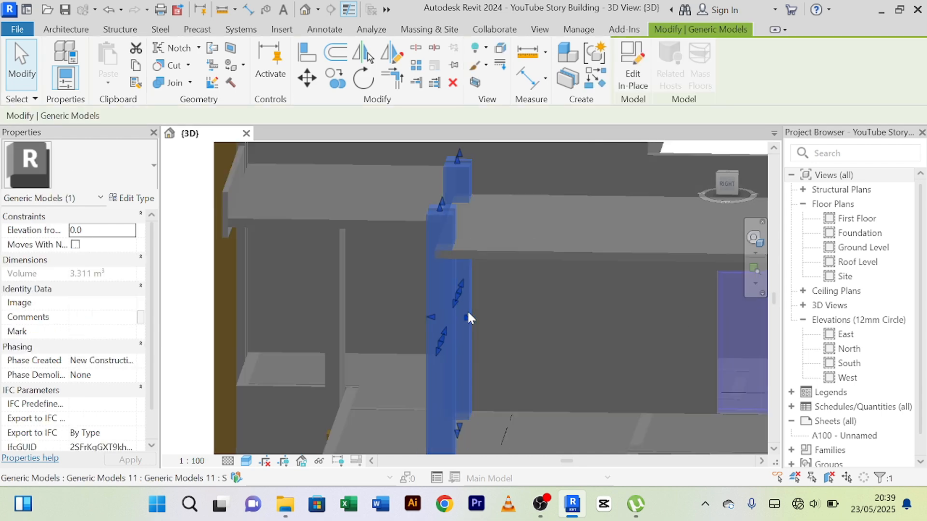
mouse_move(480, 317)
mouse_down()
mouse_move(488, 318)
mouse_move(445, 320)
mouse_move(463, 319)
mouse_up()
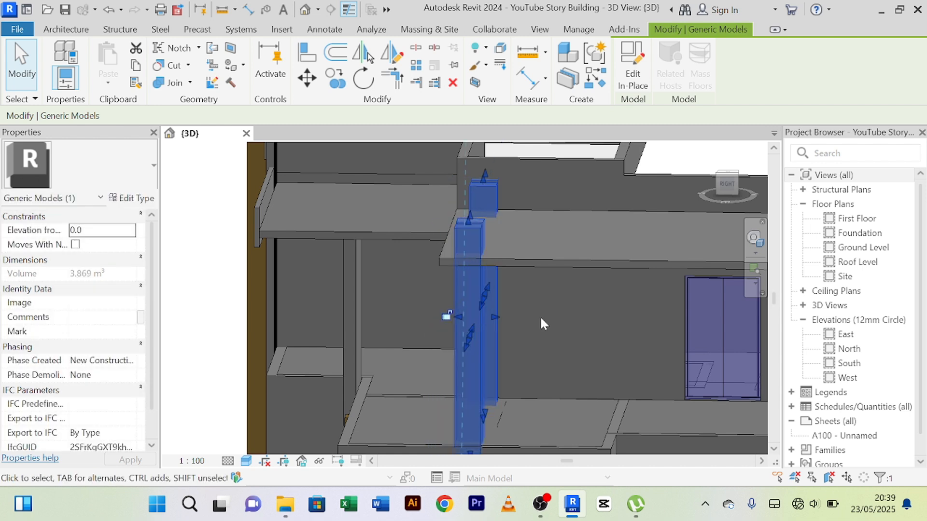
key(Escape)
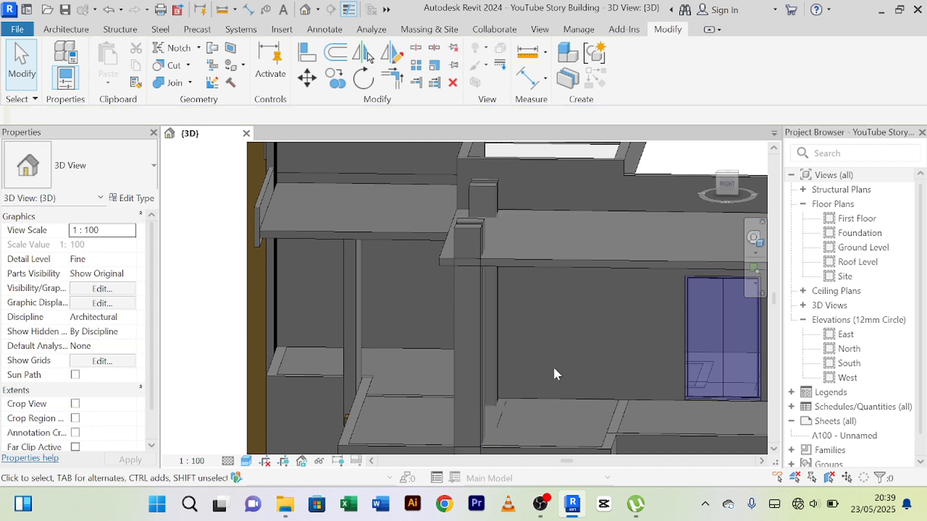
Examine the thickened strips around the terrace and the base of the tall side column between the ground-floor windows.
mouse_move(554, 371)
shift+middle_down()
mouse_move(625, 366)
mouse_move(548, 381)
mouse_move(554, 359)
shift+middle_up()
shift+middle_drag(598, 416, 522, 335)
scroll(603, 420, down, 2)
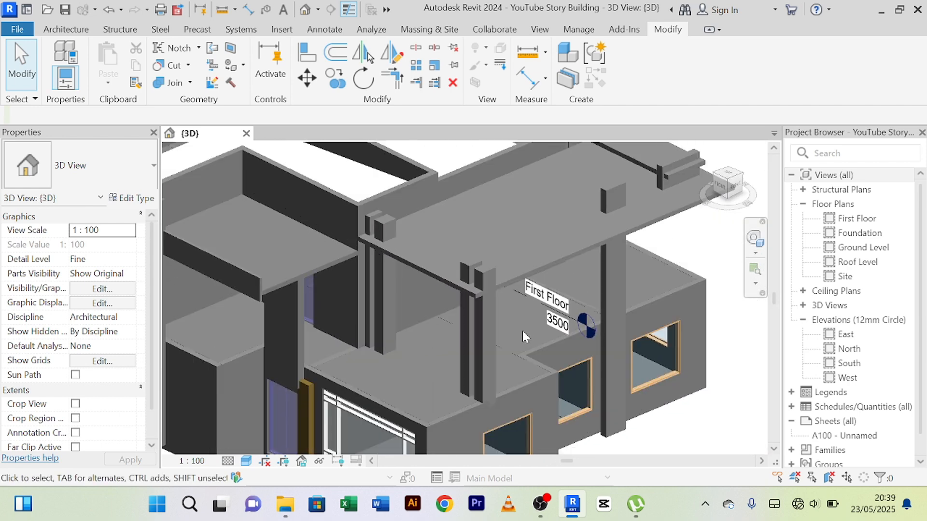
scroll(522, 331, down, 2)
mouse_move(598, 387)
middle_down()
mouse_move(603, 416)
mouse_move(557, 366)
mouse_move(619, 447)
middle_up()
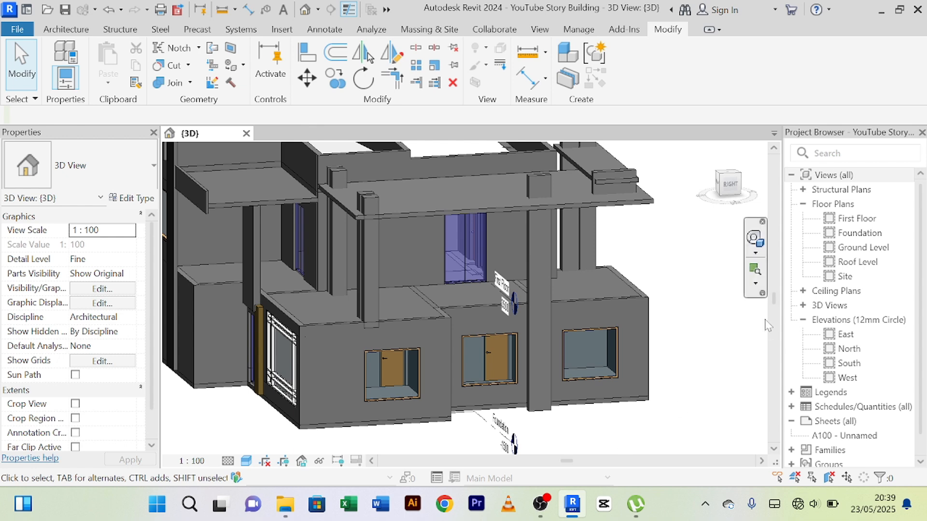
scroll(548, 411, up, 2)
scroll(548, 414, up, 4)
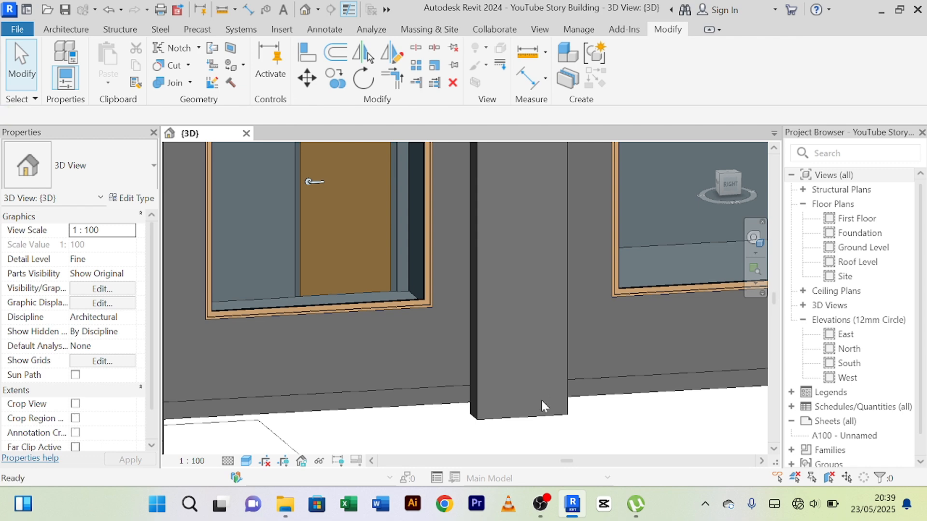
scroll(540, 400, down, 3)
shift+middle_drag(541, 404, 478, 385)
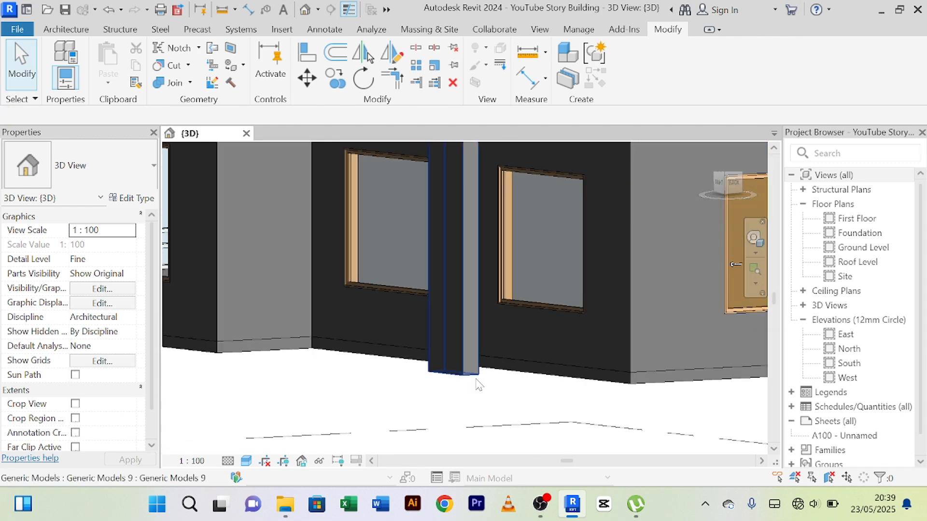
scroll(478, 384, down, 5)
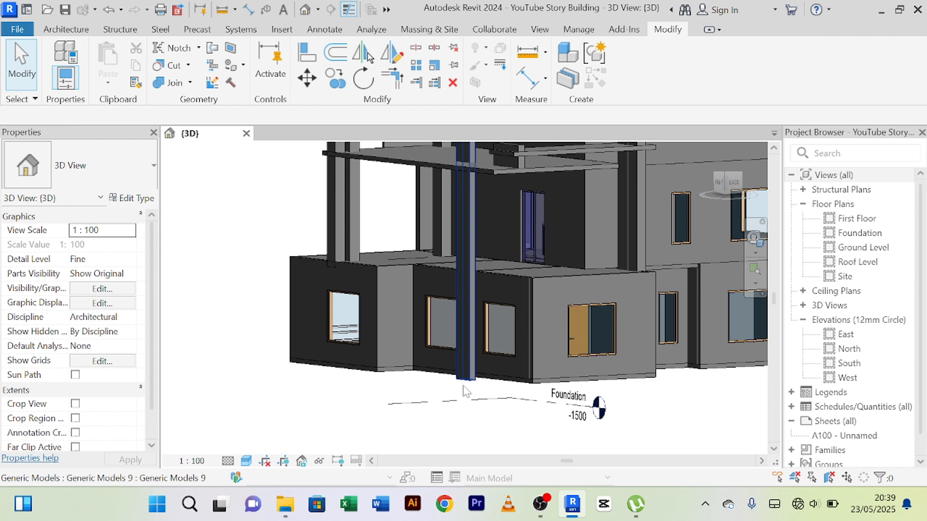
scroll(451, 394, up, 3)
scroll(448, 396, down, 3)
scroll(444, 401, up, 4)
scroll(443, 401, down, 3)
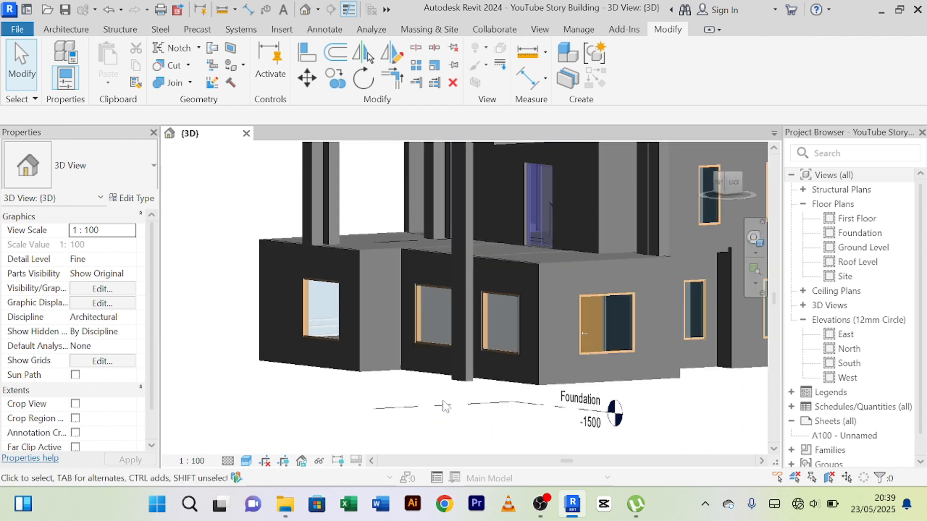
Change the 3D view's visual style so that the house's surfaces are displayed with their material textures.
scroll(443, 406, down, 5)
scroll(424, 407, up, 3)
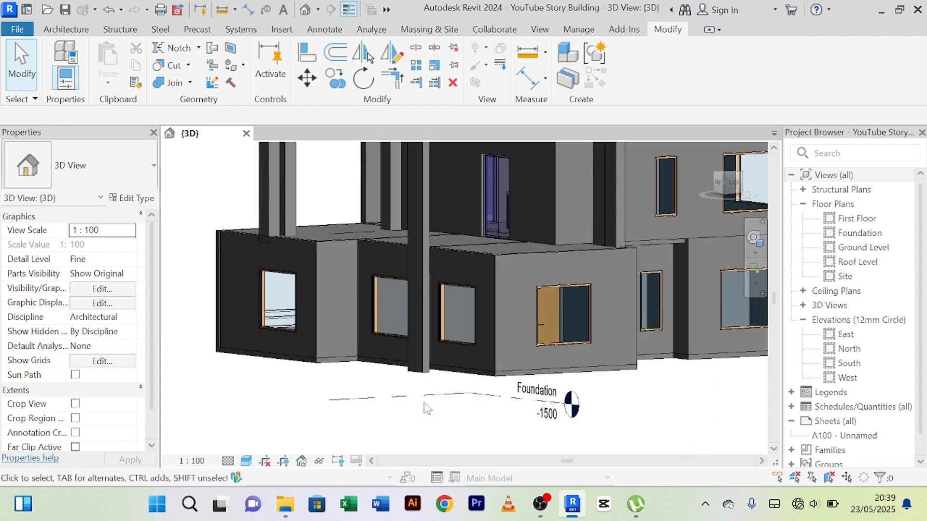
scroll(426, 408, down, 5)
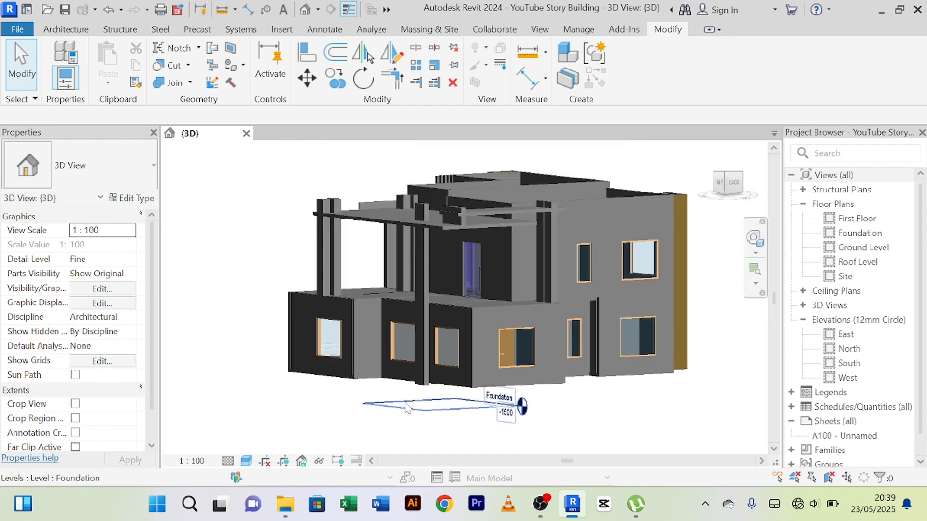
click(246, 461)
click(271, 447)
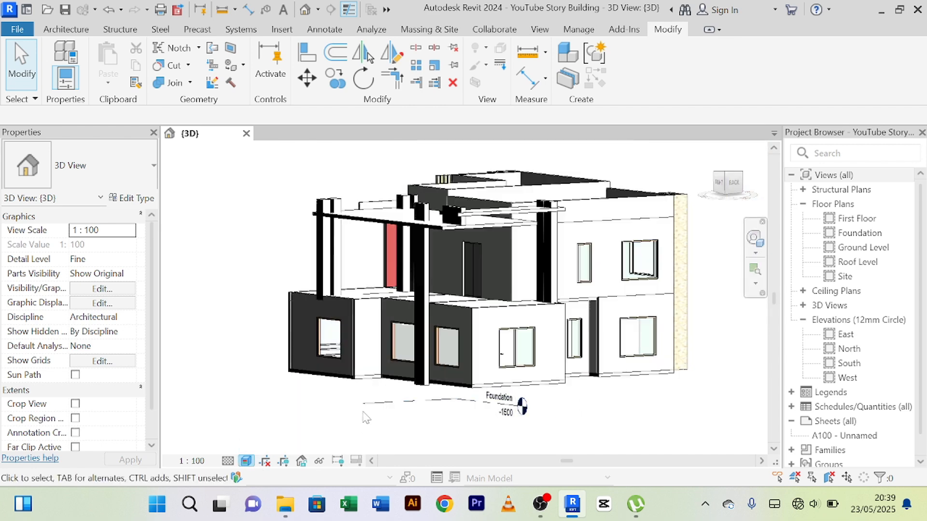
Examine the textured house from the side and the front, including the terrace canopy, side column and facade elements.
scroll(367, 417, down, 2)
shift+middle_drag(367, 416, 558, 349)
scroll(601, 247, up, 2)
middle_drag(598, 278, 623, 302)
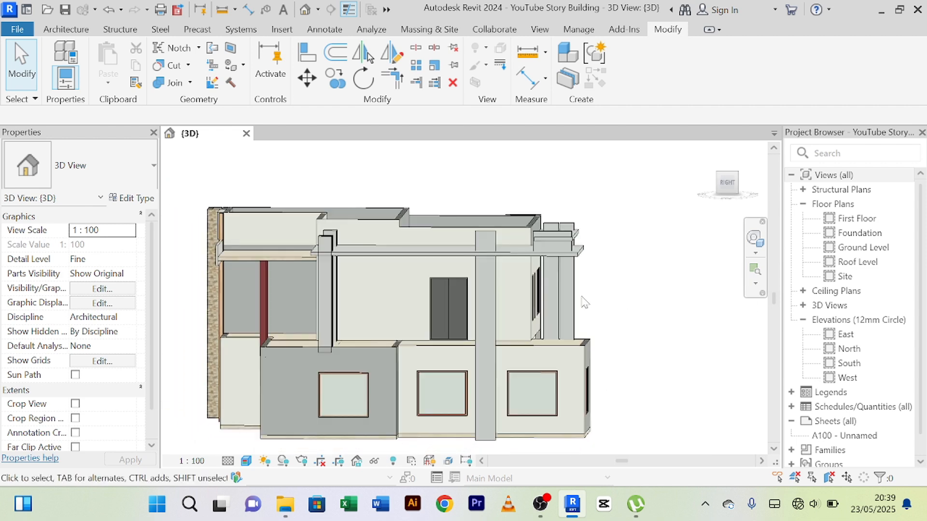
scroll(585, 295, up, 3)
scroll(593, 304, down, 3)
middle_drag(600, 316, 657, 289)
scroll(527, 276, up, 2)
scroll(415, 273, down, 3)
middle_drag(372, 290, 441, 300)
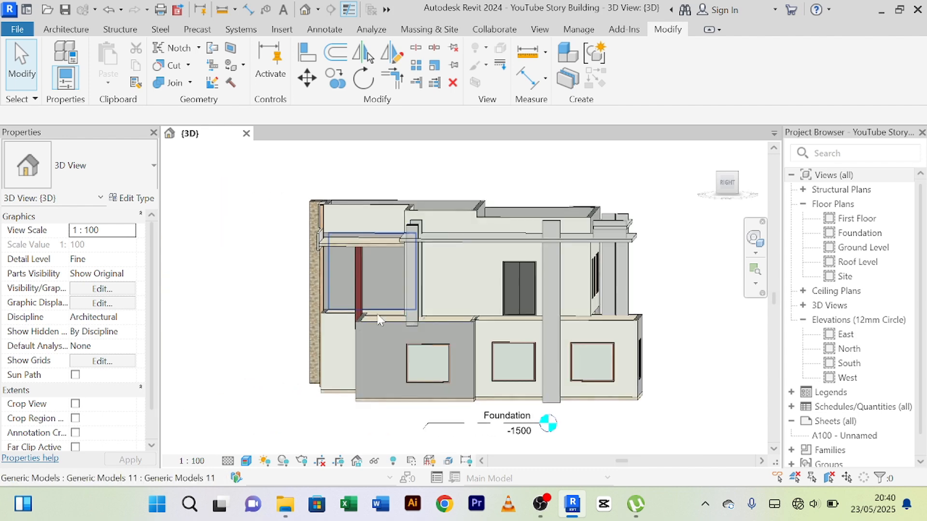
shift+middle_drag(269, 394, 362, 383)
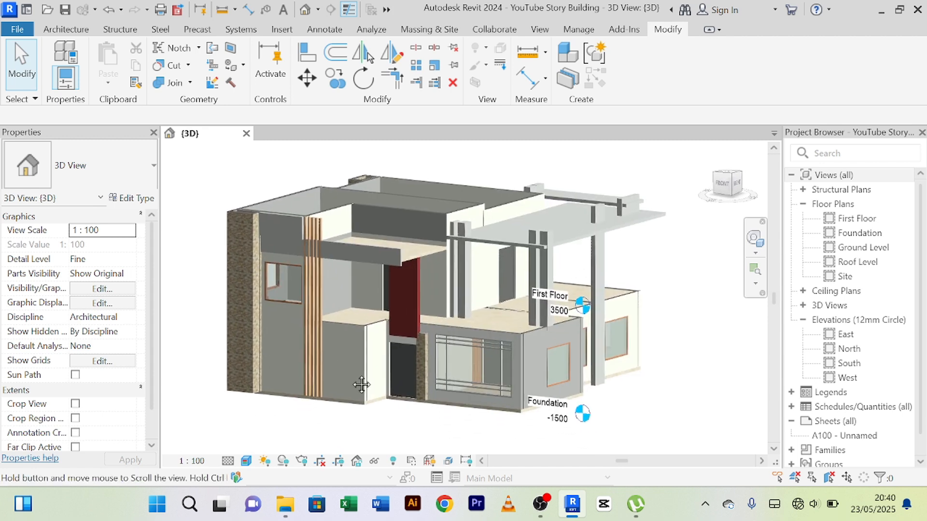
scroll(486, 296, up, 1)
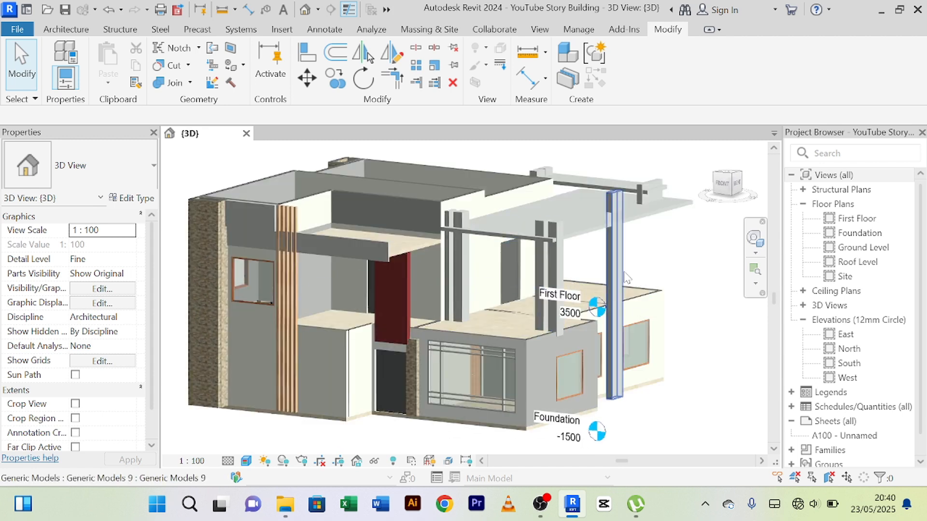
scroll(548, 271, up, 1)
scroll(548, 271, down, 2)
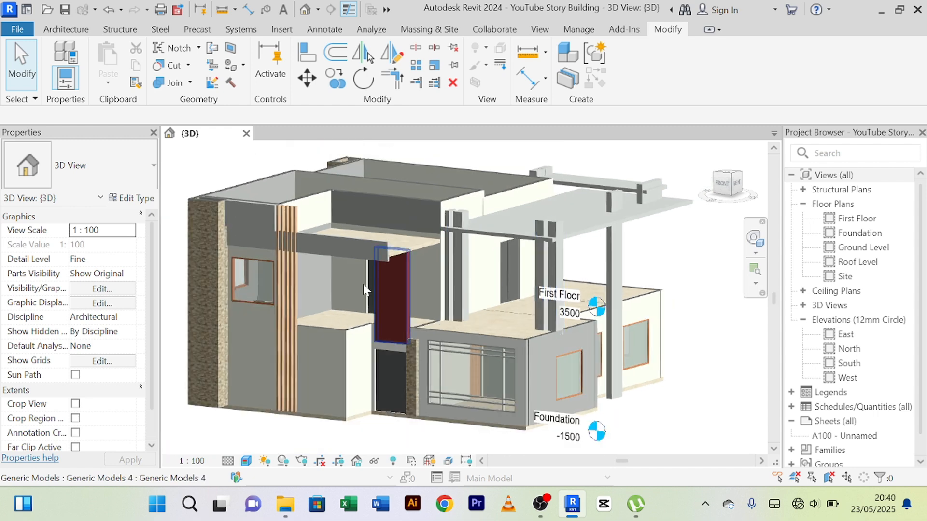
Check the material assigned to the slender vertical slats on the front facade, then leave their in-place model without changes.
click(289, 279)
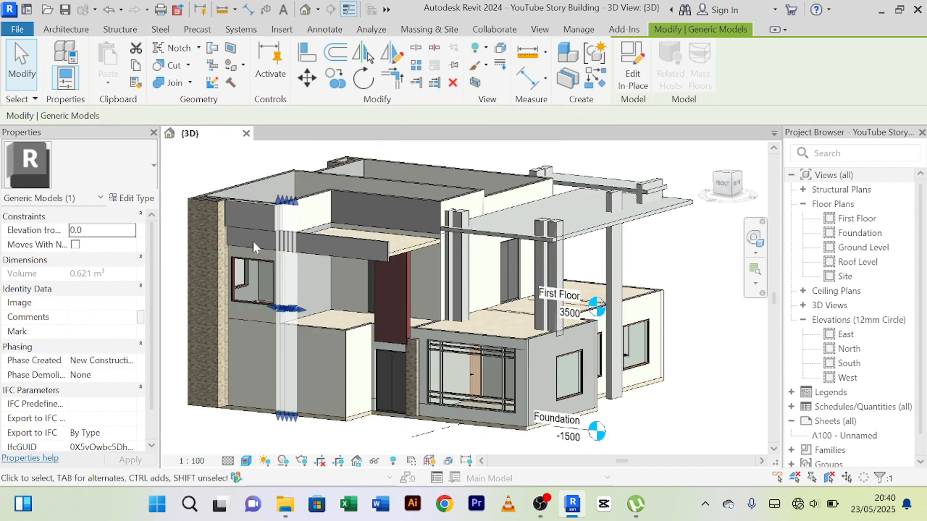
click(637, 73)
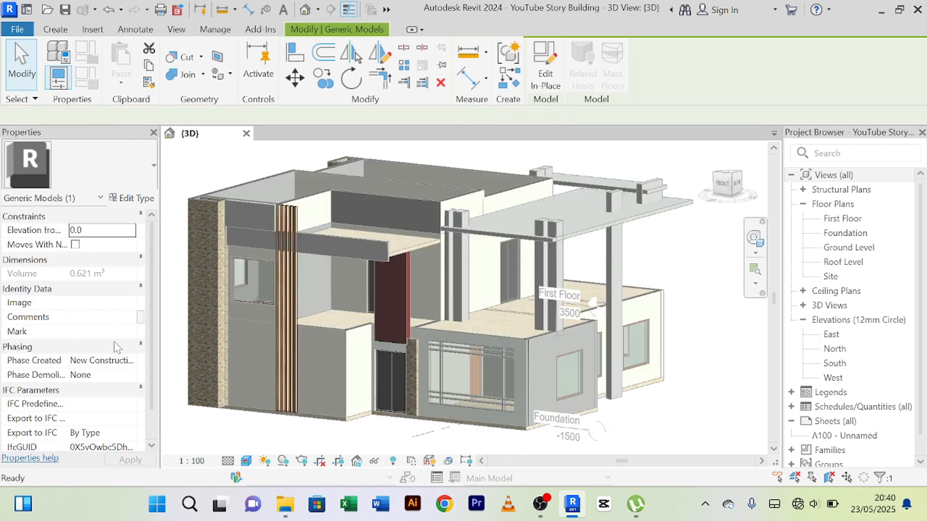
click(297, 288)
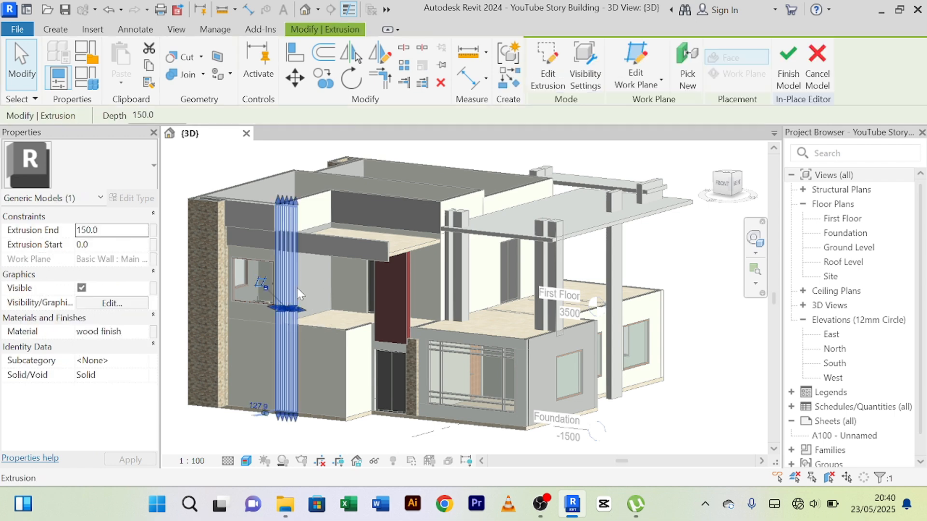
click(817, 67)
Assign the wood finish material to the four vertical terrace strips' extrusion and finish the in-place model.
scroll(539, 254, up, 2)
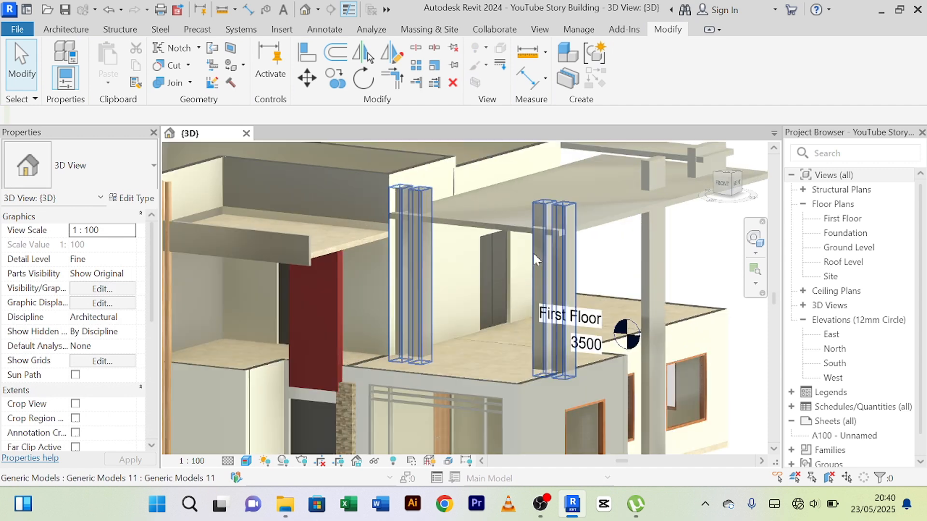
click(431, 283)
scroll(431, 282, down, 3)
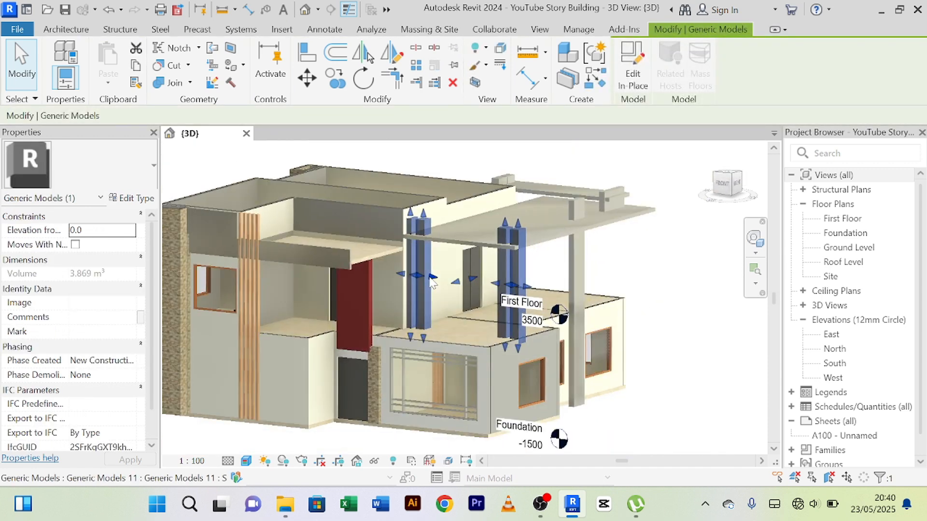
click(629, 80)
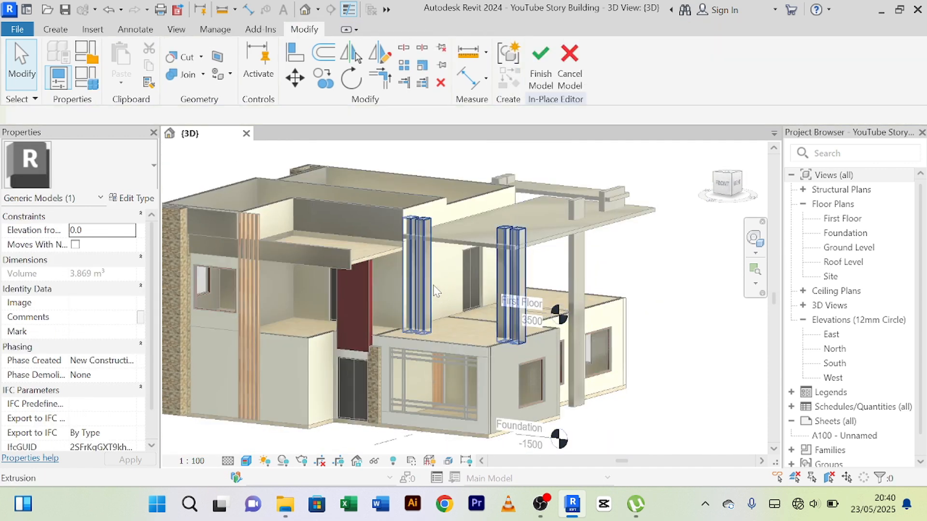
click(432, 283)
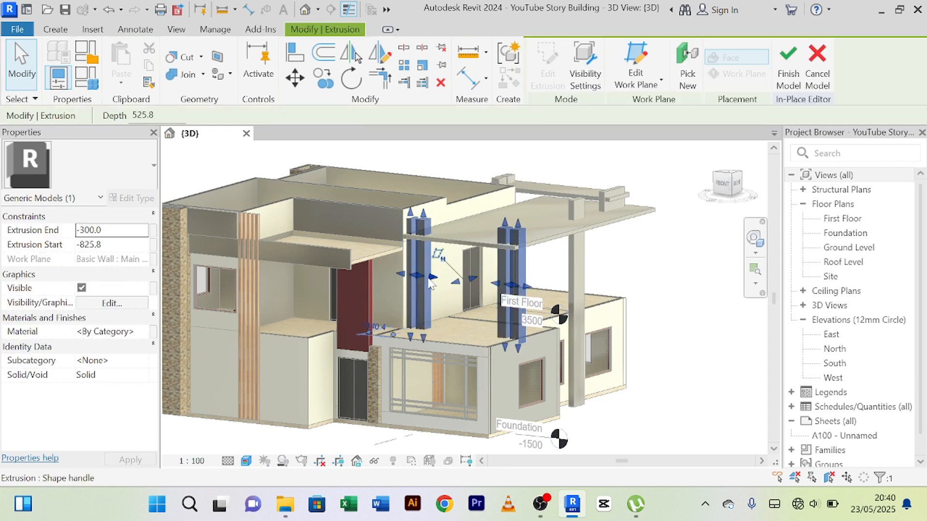
click(143, 336)
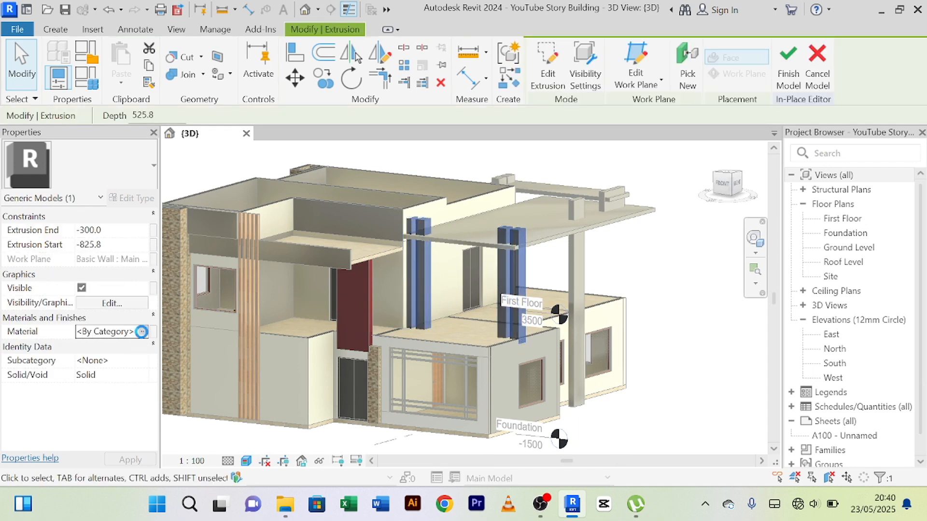
click(143, 333)
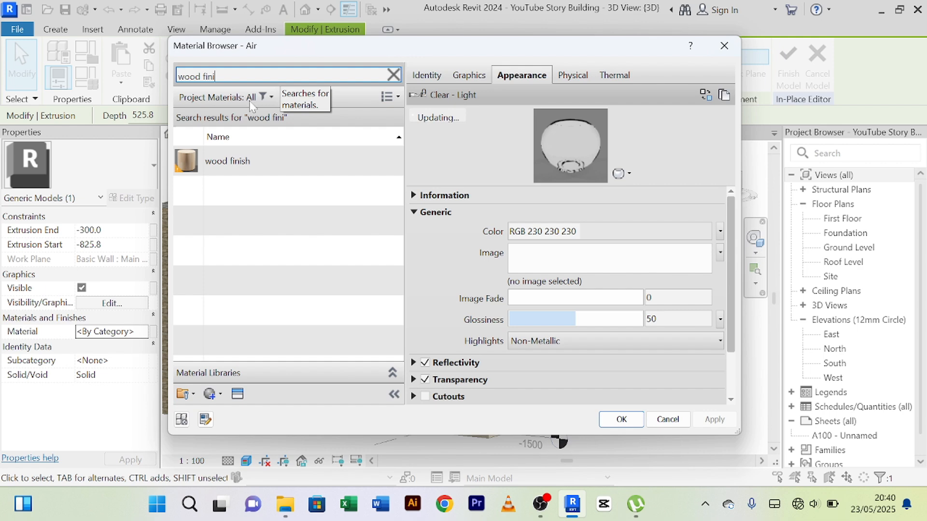
click(260, 155)
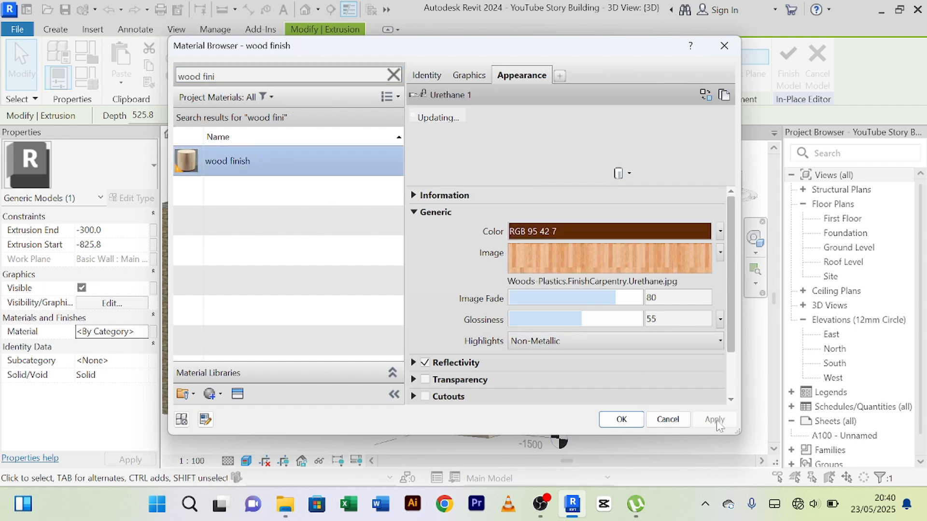
click(622, 419)
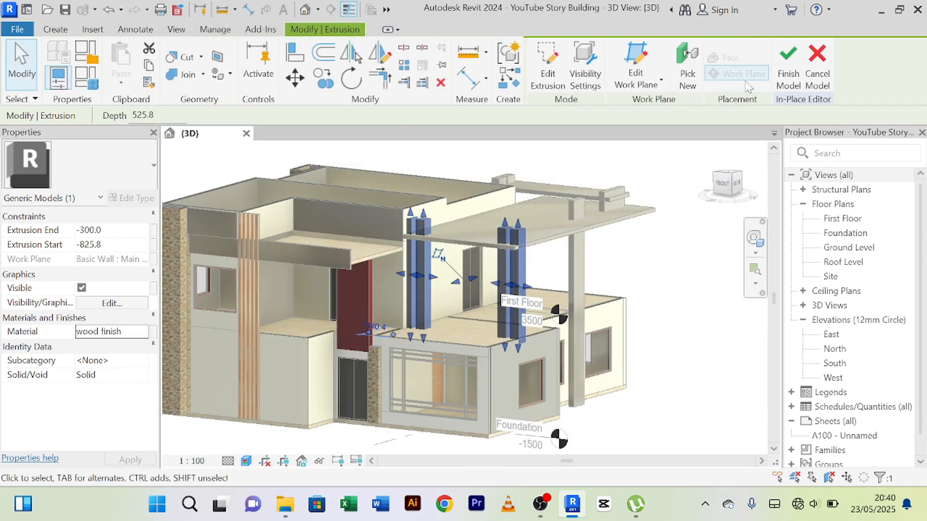
click(788, 67)
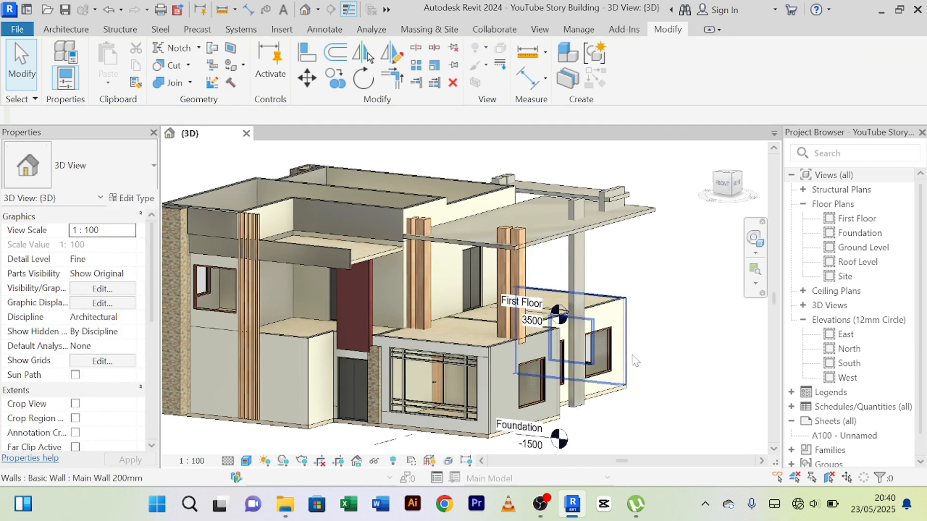
Nudge the four wooden terrace strips sideways along the canopy front, away from the house wall.
shift+middle_drag(451, 313, 493, 311)
scroll(493, 311, up, 3)
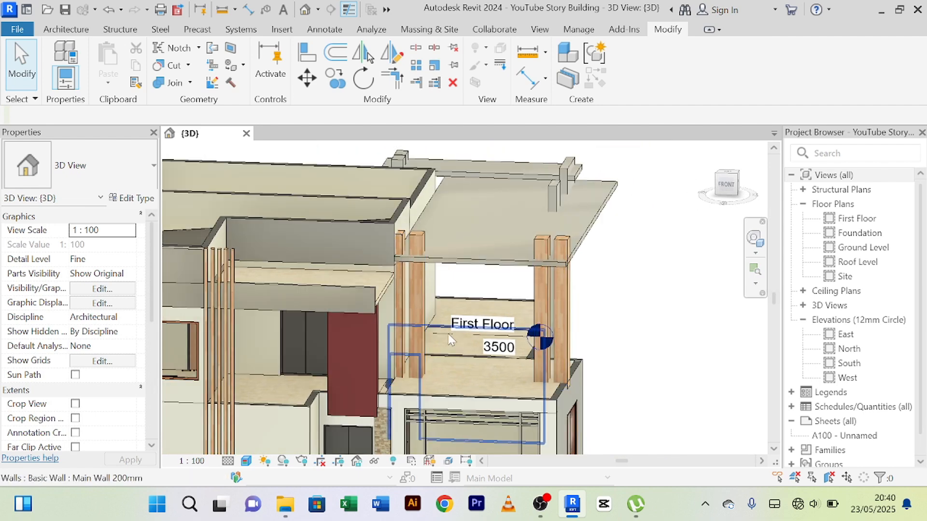
scroll(423, 326, up, 1)
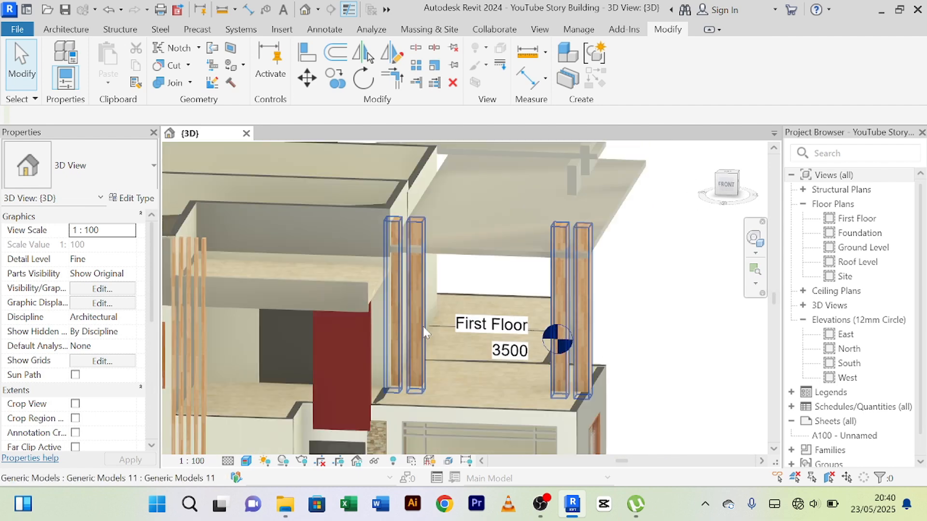
click(423, 327)
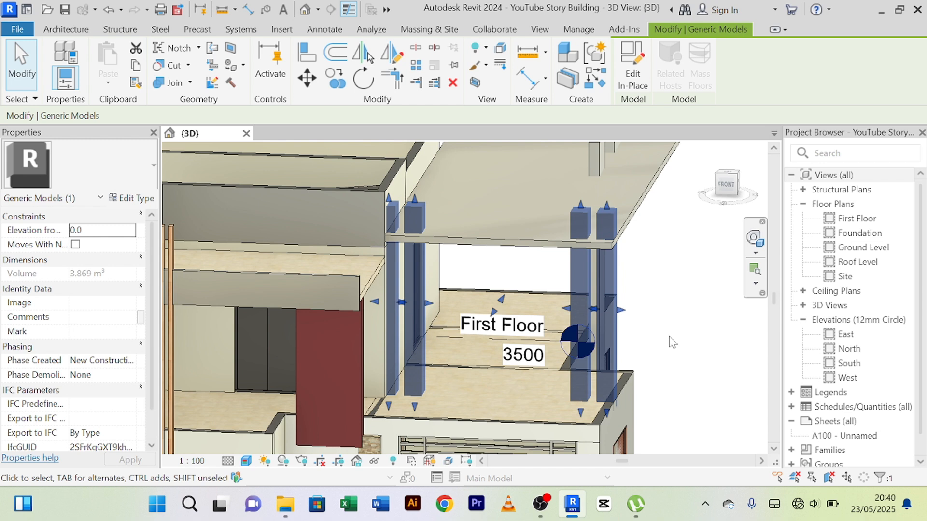
key(Right)
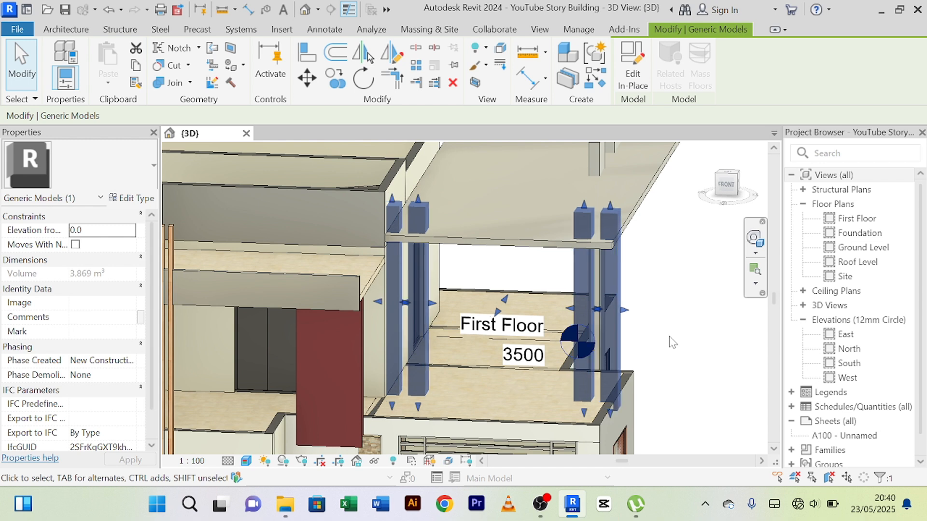
key(Right)
key(Right)
key(Right)
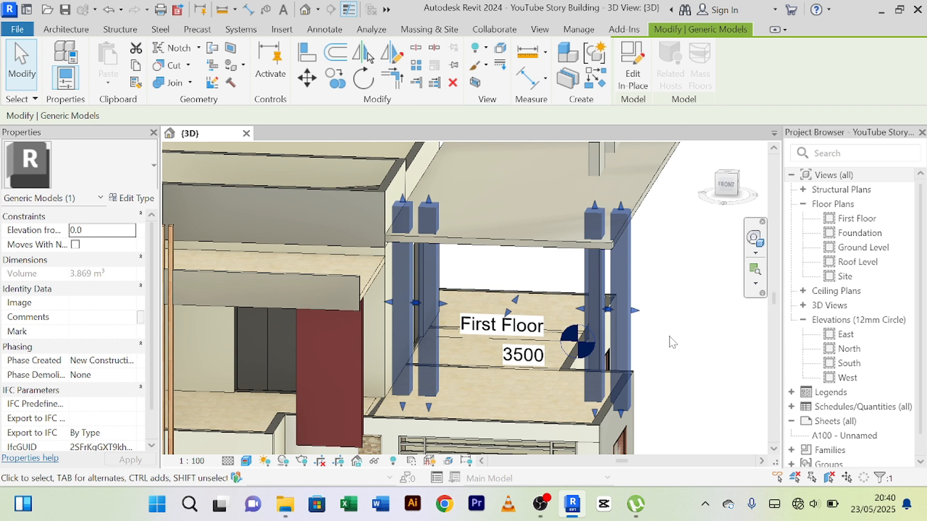
click(670, 379)
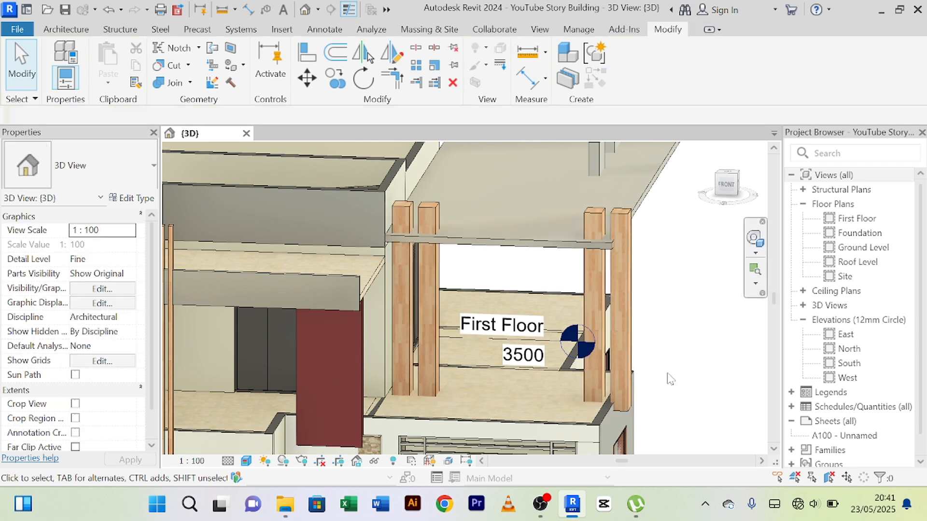
Open the extrusion sketch of the in-place model holding the four wooden terrace strips for editing.
shift+middle_drag(670, 379, 647, 394)
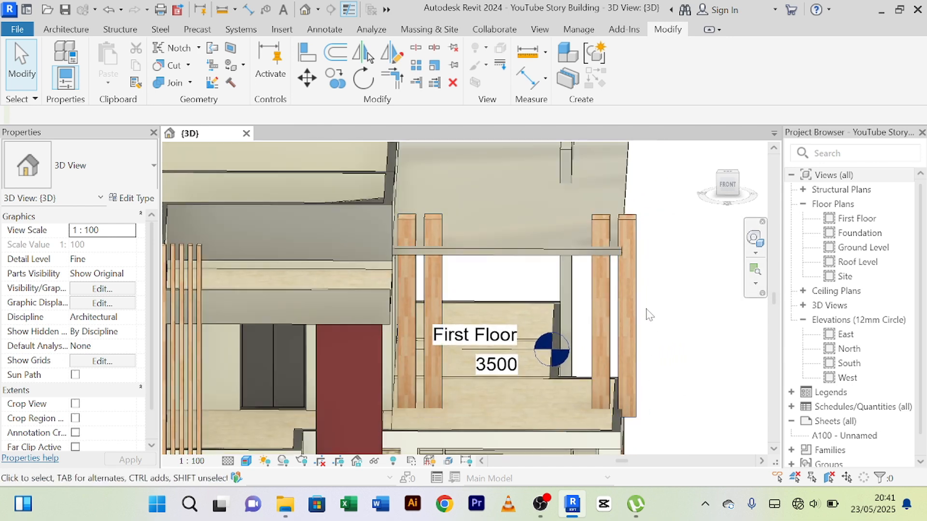
scroll(634, 320, up, 1)
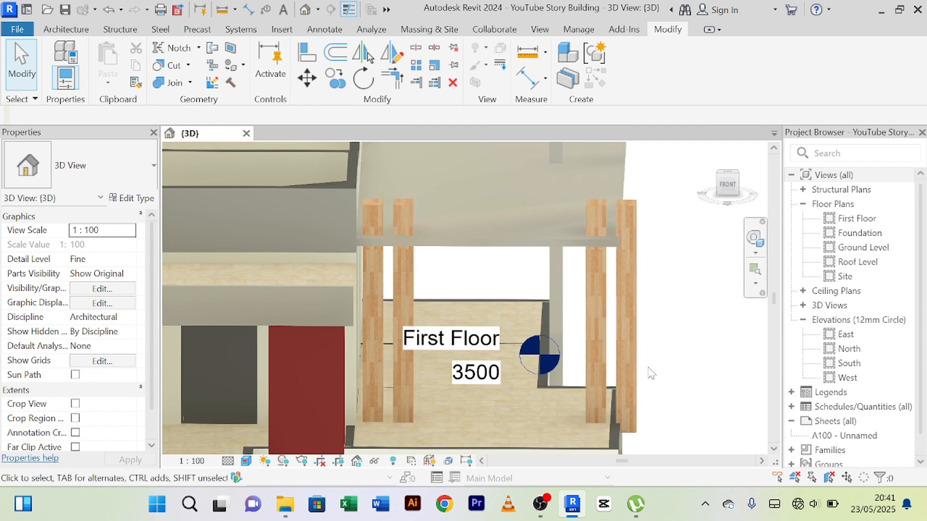
middle_drag(652, 373, 642, 340)
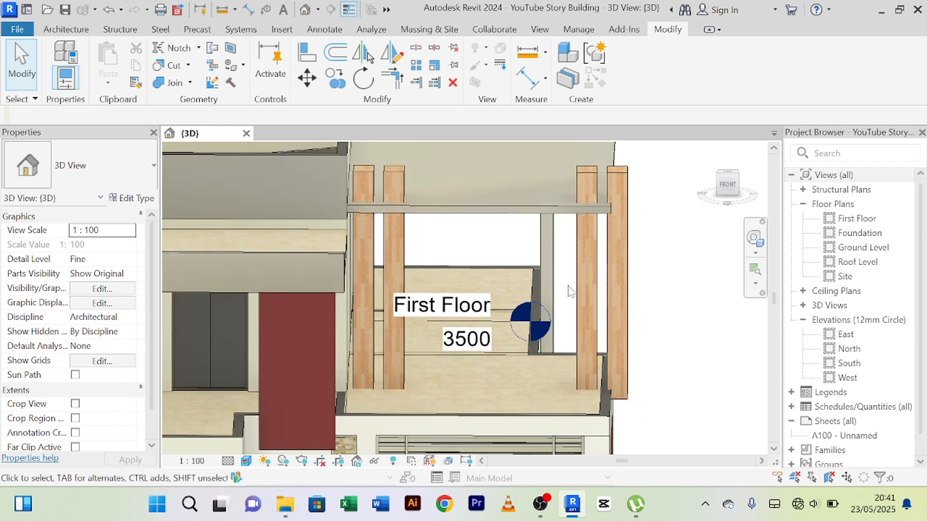
click(620, 288)
click(633, 72)
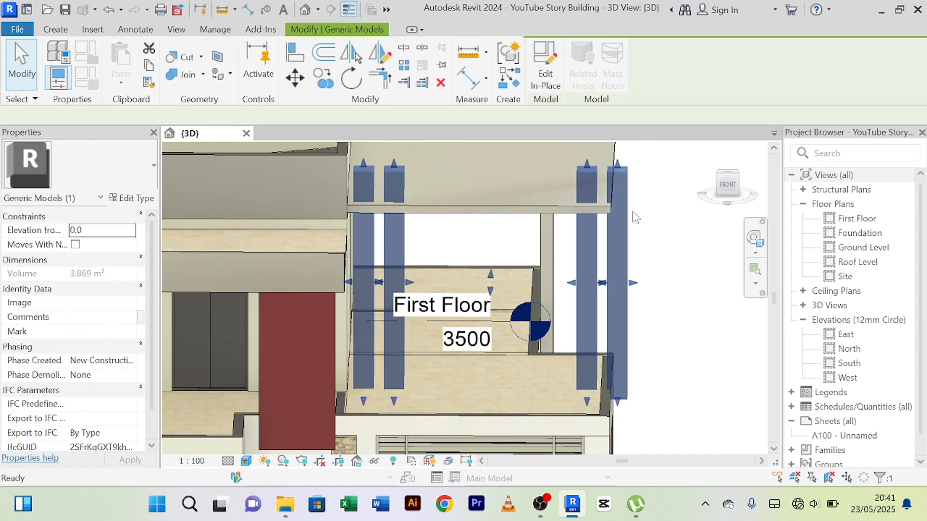
click(628, 243)
click(544, 65)
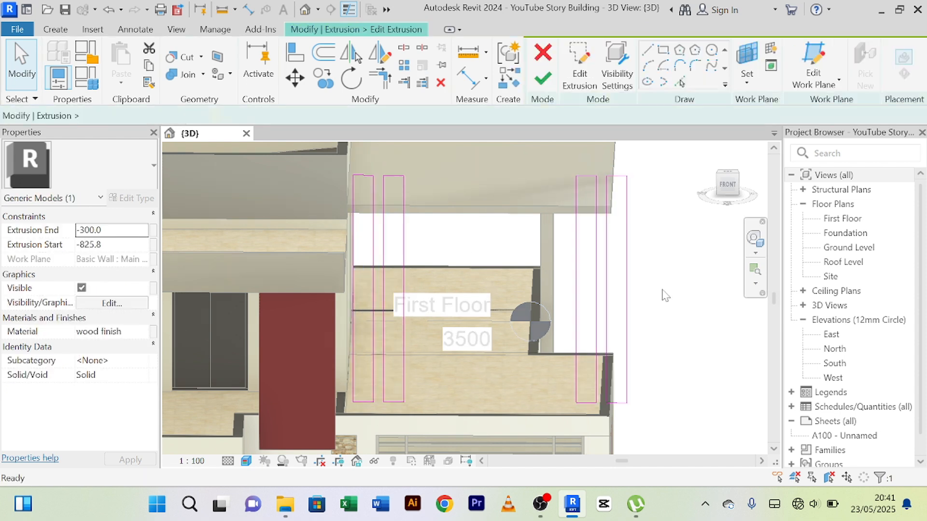
Nudge the outlines of the outer pair of strips toward the house, inside the canopy's edge, and finish the in-place model.
drag(628, 269, 571, 283)
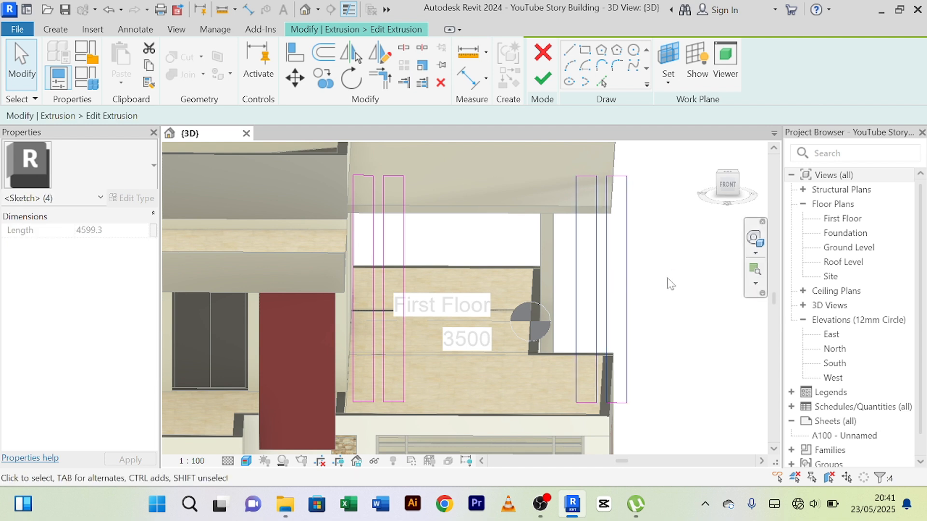
key(Left)
key(Left)
key(Left)
key(Left)
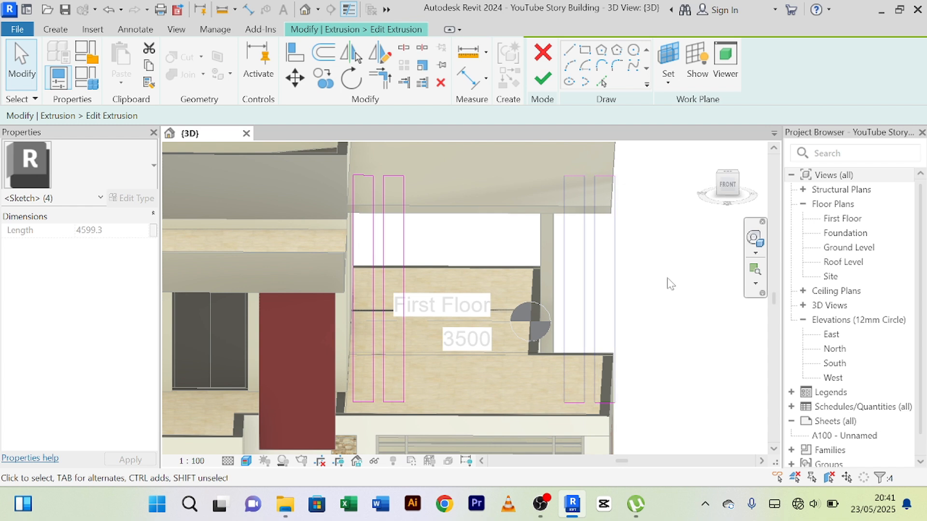
key(Left)
key(Left)
key(Left)
key(Left)
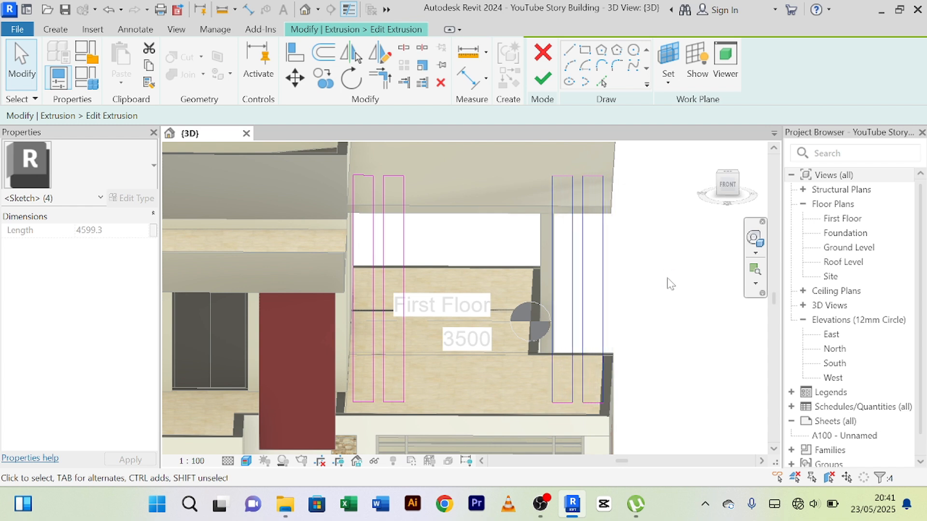
key(Escape)
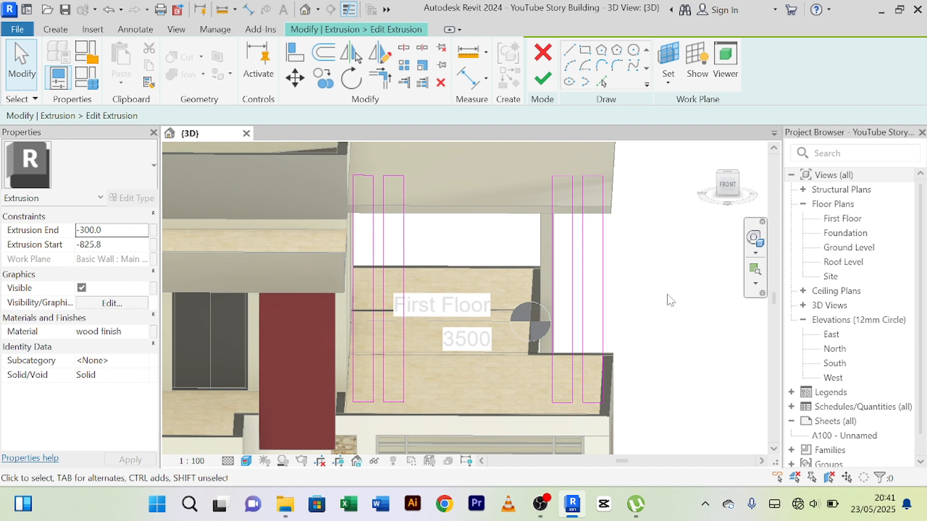
click(543, 78)
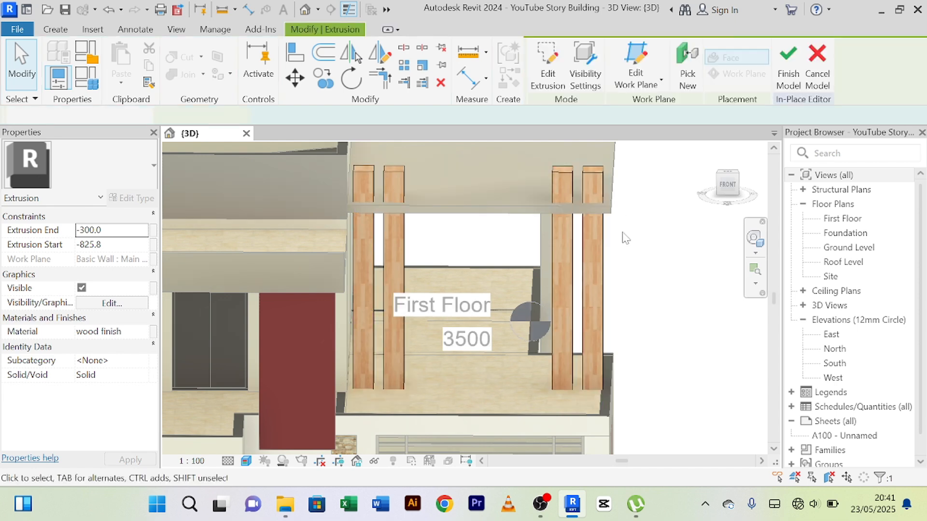
click(788, 68)
click(635, 322)
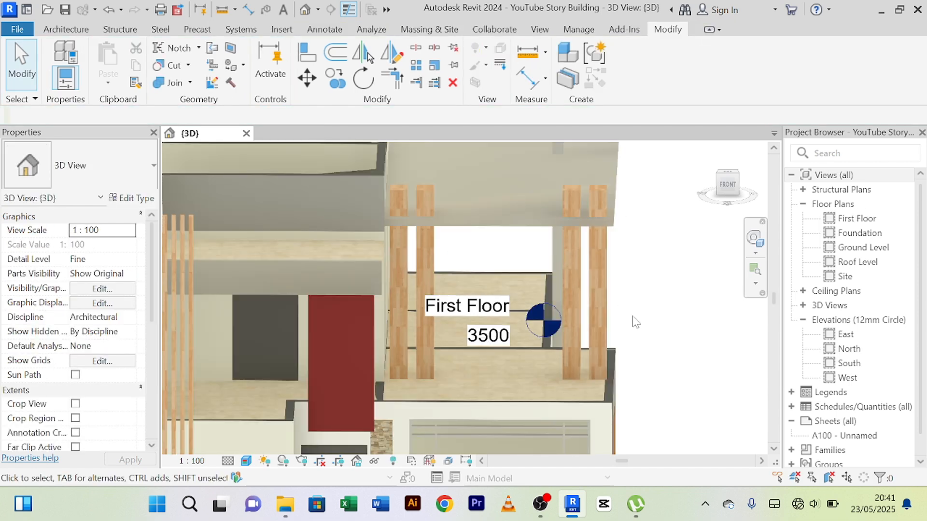
Check the extrusion settings and material of the red panel above the entrance door, then leave its in-place model without changes.
shift+middle_drag(636, 318, 562, 361)
middle_drag(566, 362, 708, 396)
shift+middle_drag(654, 355, 535, 318)
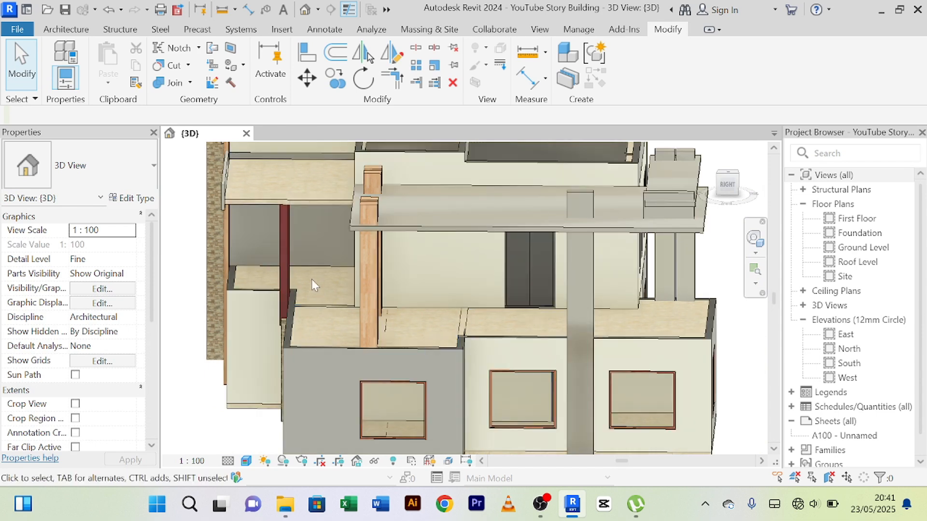
scroll(280, 270, up, 3)
scroll(287, 279, down, 1)
click(288, 279)
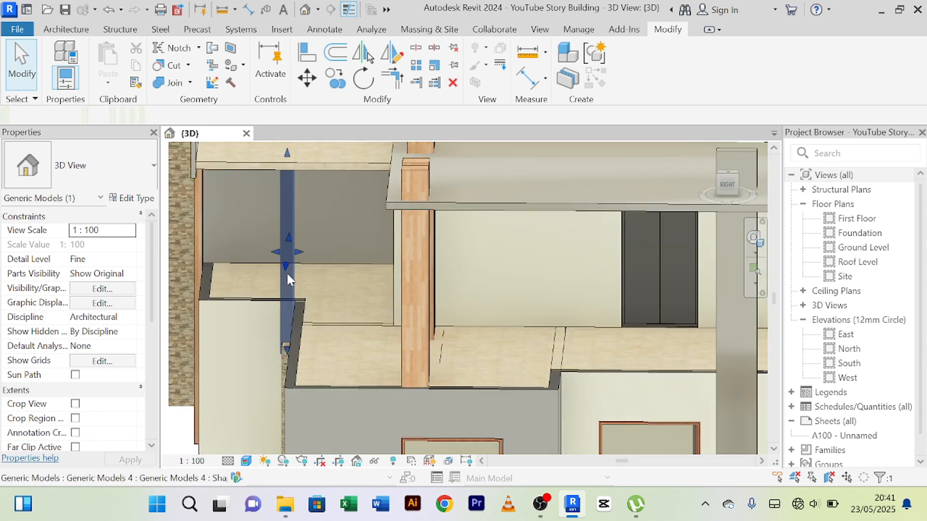
shift+middle_drag(288, 277, 382, 292)
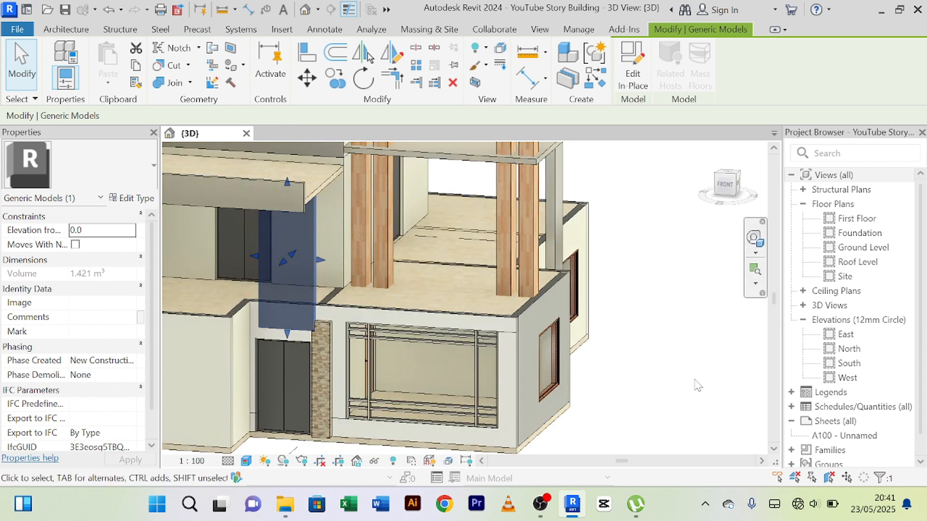
click(693, 380)
click(559, 225)
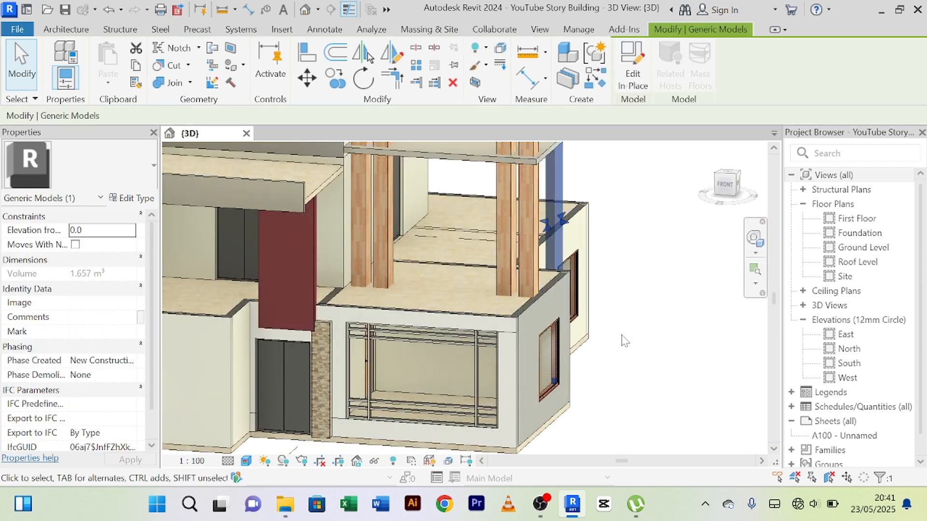
click(309, 265)
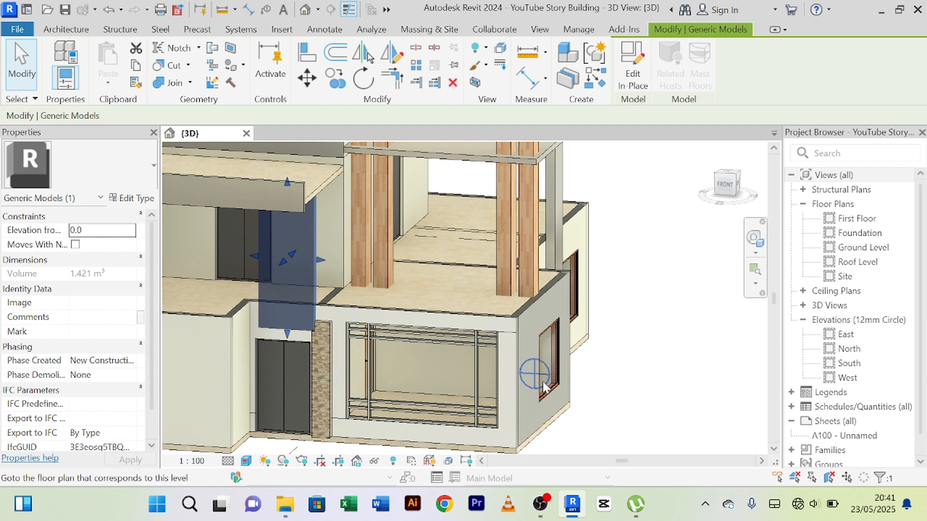
click(632, 92)
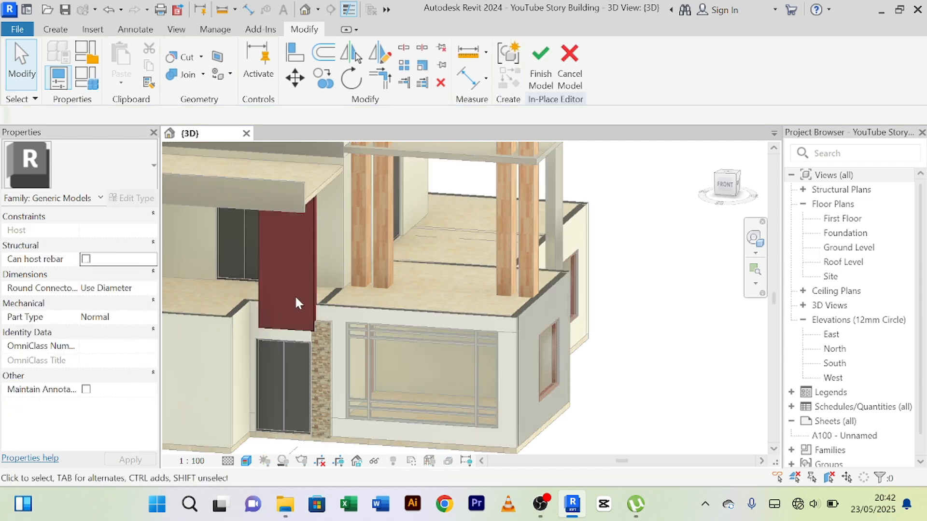
click(309, 286)
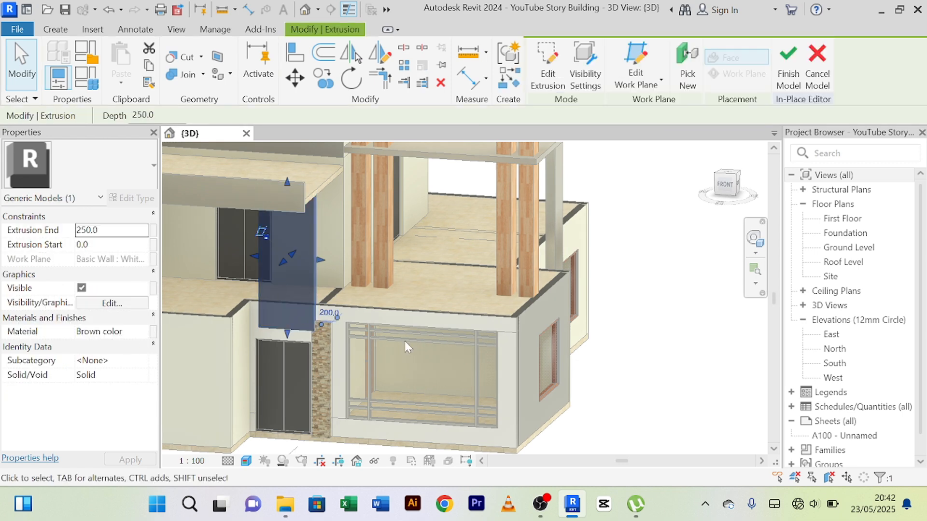
click(818, 73)
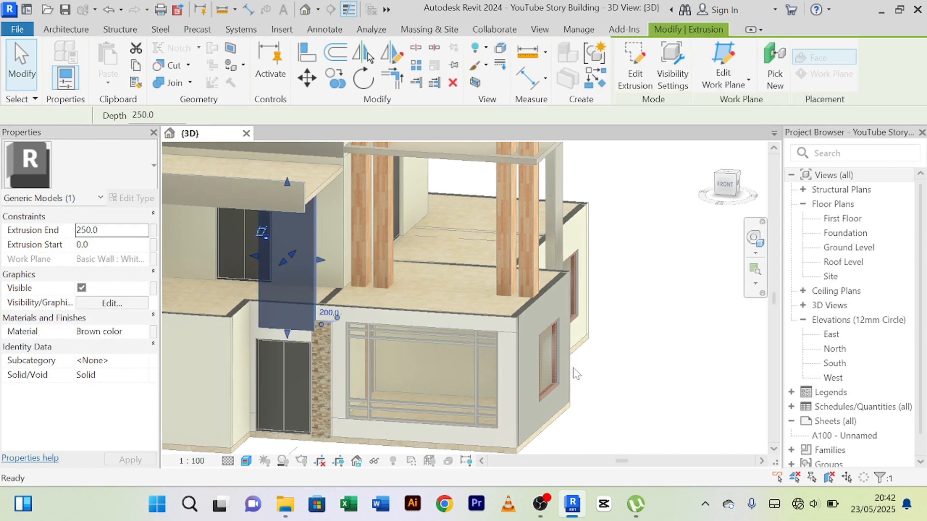
Open the extrusion sketch of the tall column on the house's side facade for editing.
shift+middle_drag(635, 352, 490, 354)
middle_drag(658, 353, 593, 312)
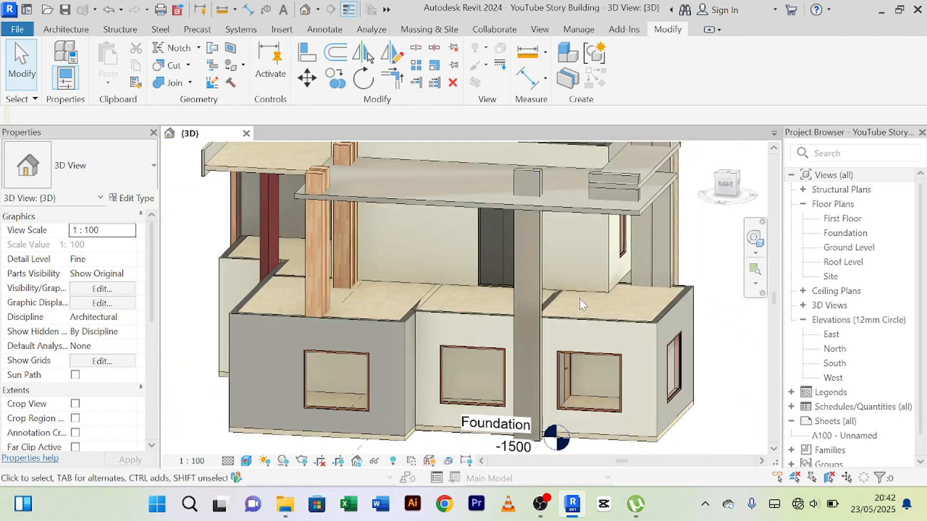
click(545, 303)
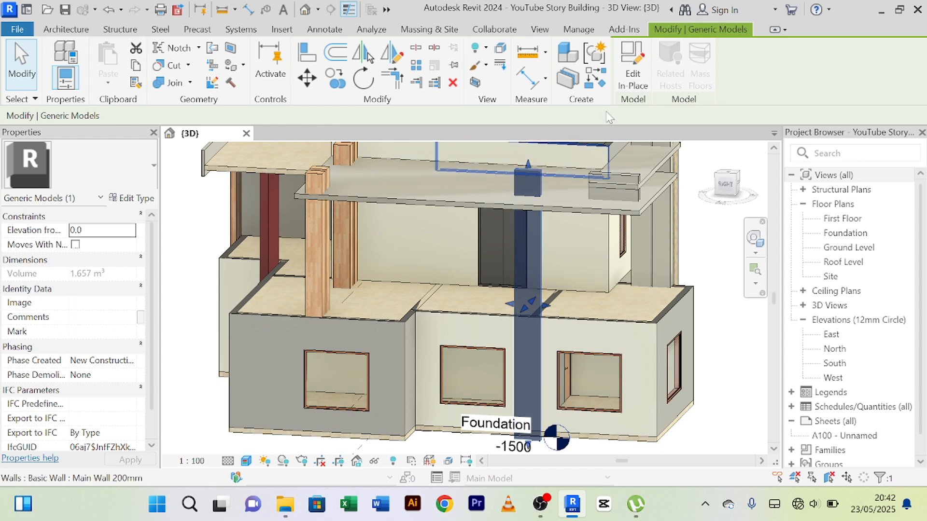
click(633, 72)
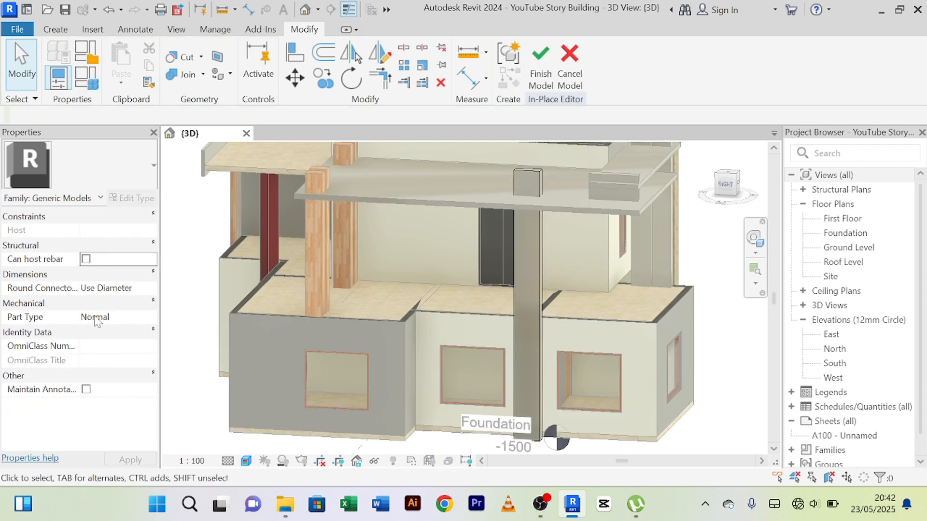
click(537, 250)
click(558, 83)
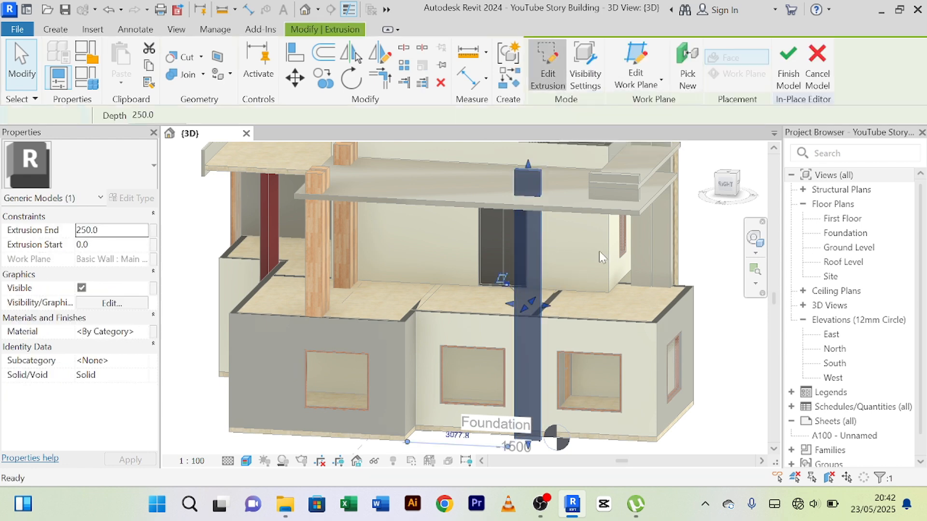
Set the width of the side column's rectangular outline to 800 mm.
scroll(529, 219, up, 2)
scroll(528, 222, down, 1)
middle_drag(529, 257, 513, 142)
scroll(478, 359, up, 2)
click(504, 287)
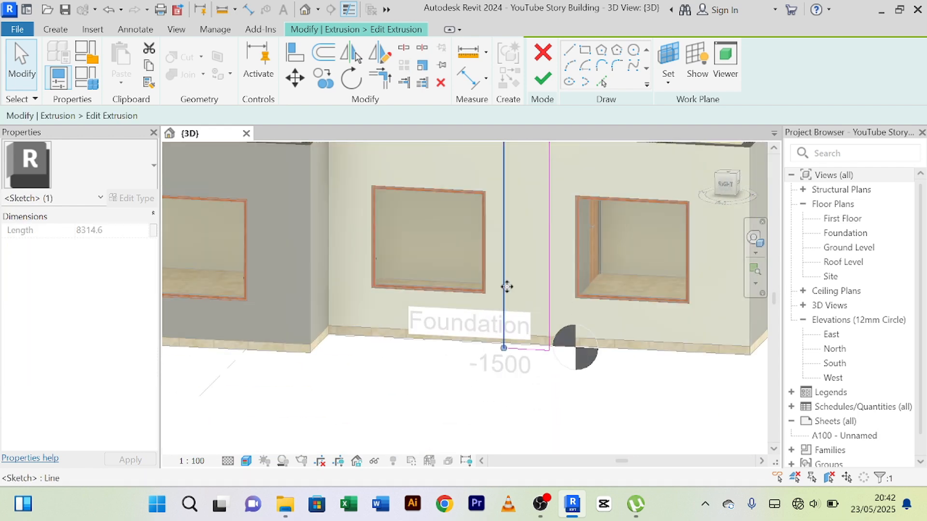
scroll(505, 287, down, 3)
middle_drag(505, 290, 494, 454)
scroll(494, 449, down, 1)
scroll(493, 247, up, 6)
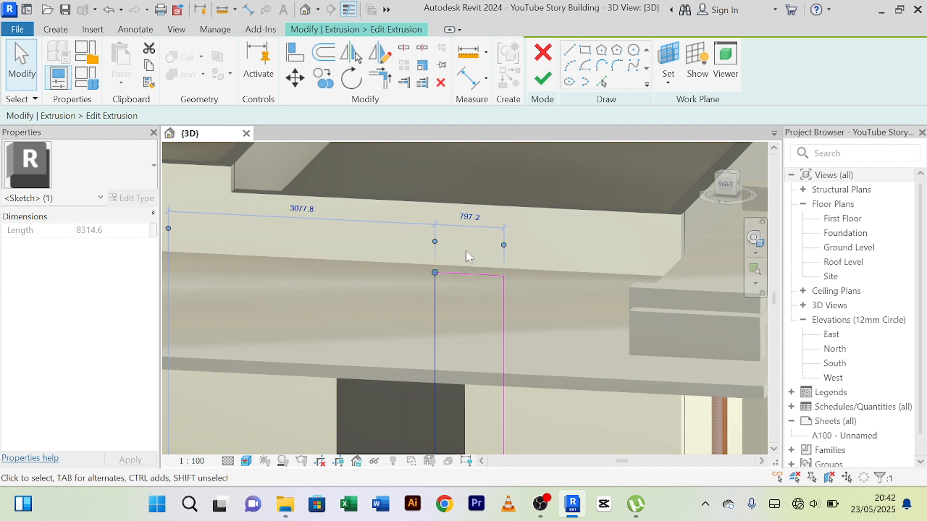
click(470, 218)
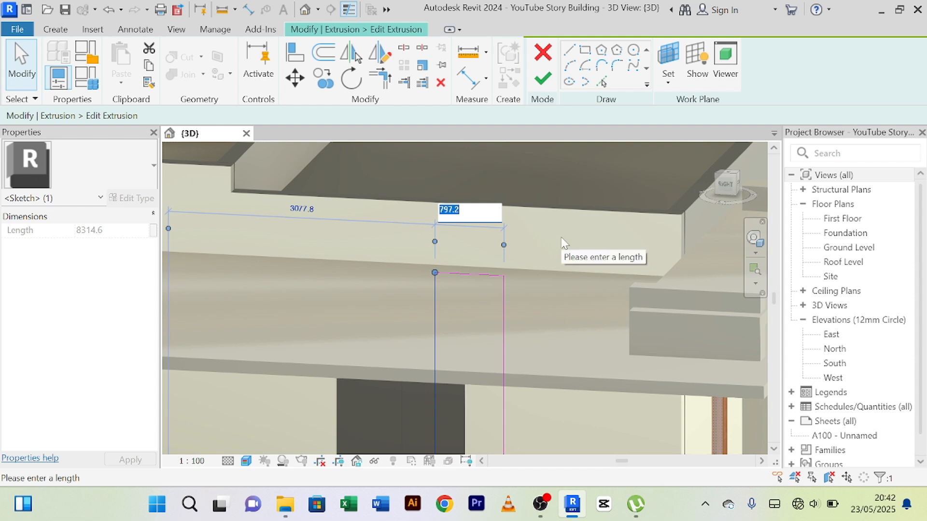
text(800)
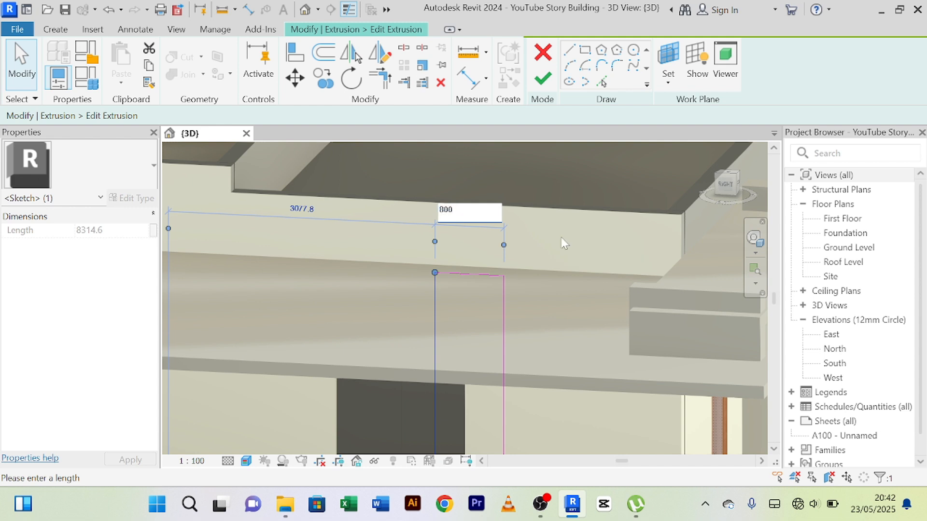
key(Return)
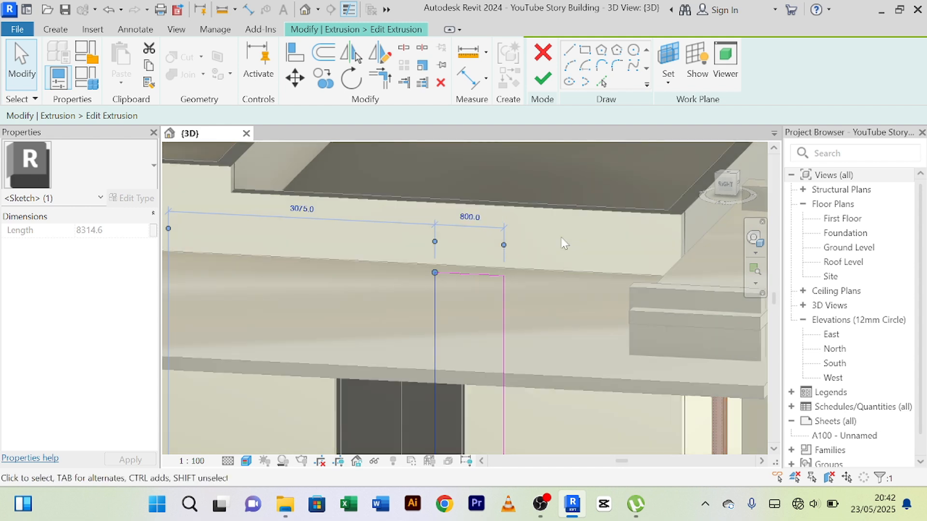
scroll(564, 243, down, 2)
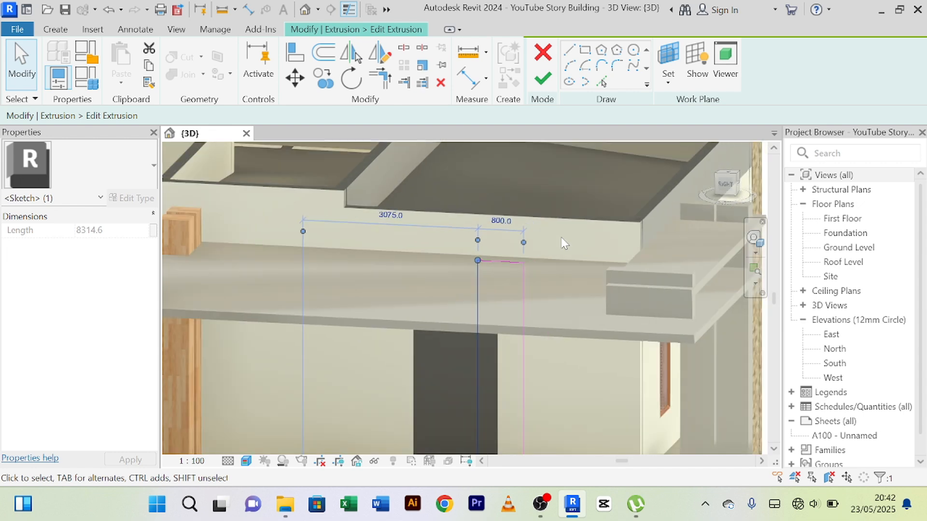
click(559, 323)
Offset a copy of the column outline's left edge 50 mm inward, plus another copy 100 mm beyond it.
mouse_move(576, 314)
middle_down()
mouse_move(563, 251)
mouse_move(573, 294)
middle_up()
scroll(536, 240, up, 3)
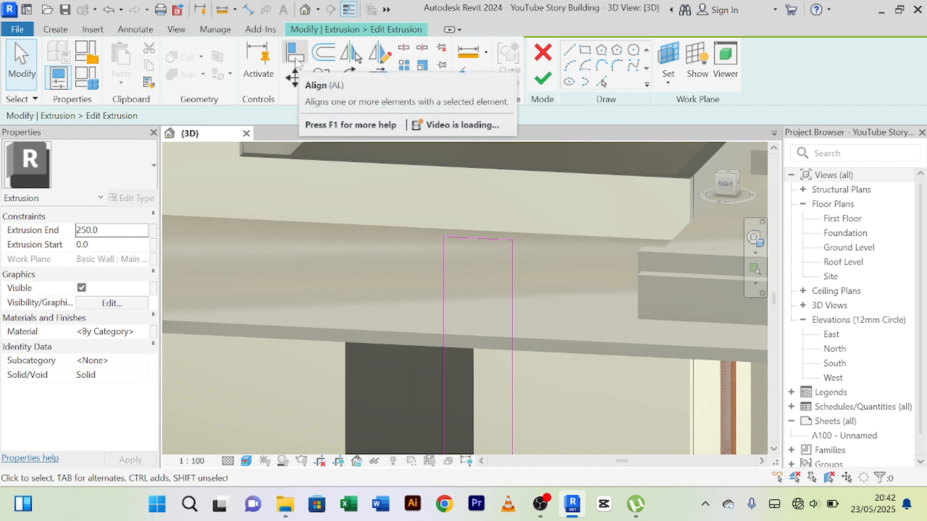
click(323, 56)
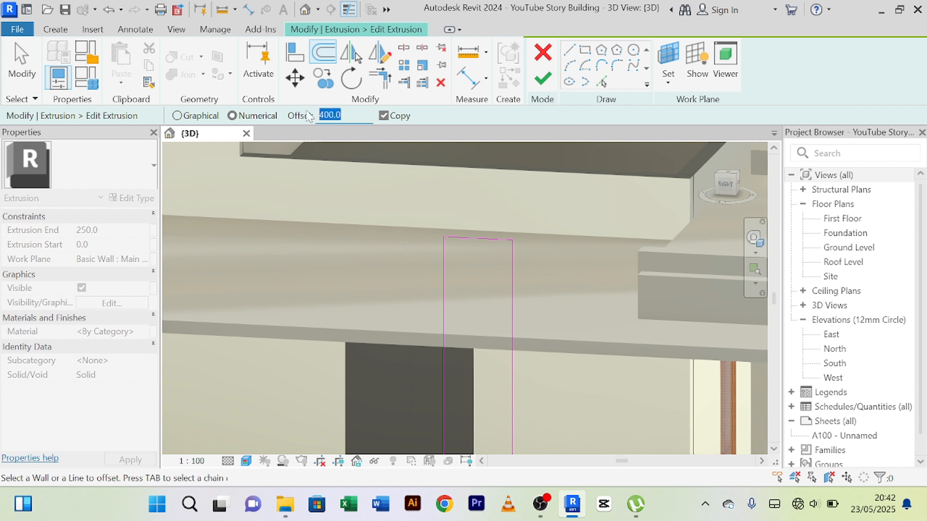
text(5)
scroll(430, 234, up, 5)
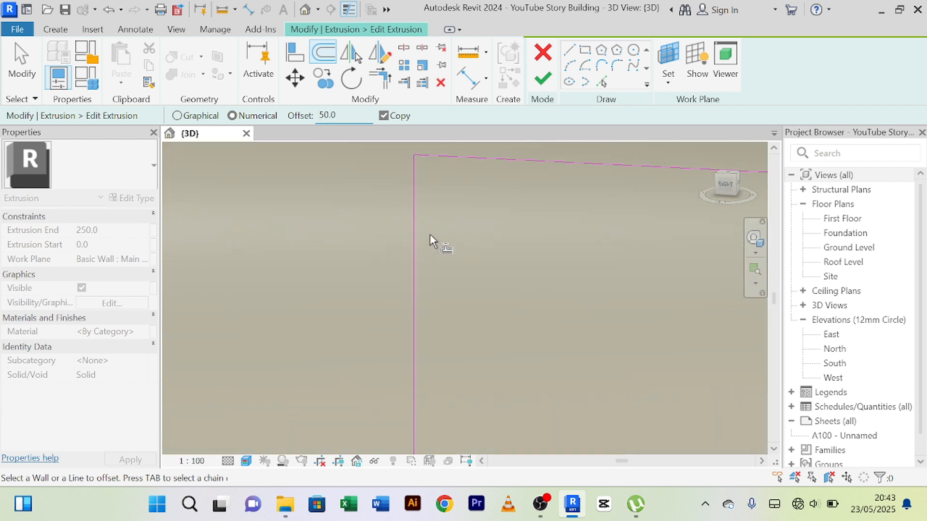
scroll(417, 224, down, 3)
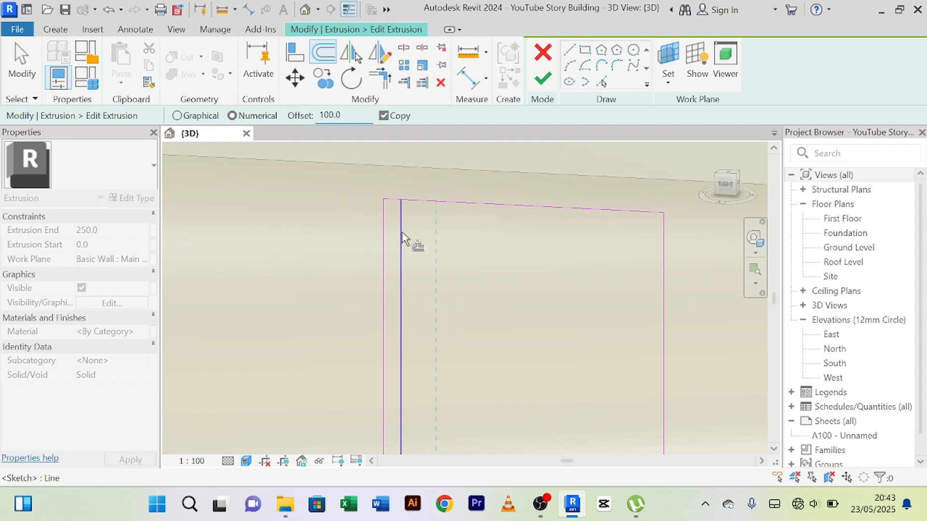
click(344, 160)
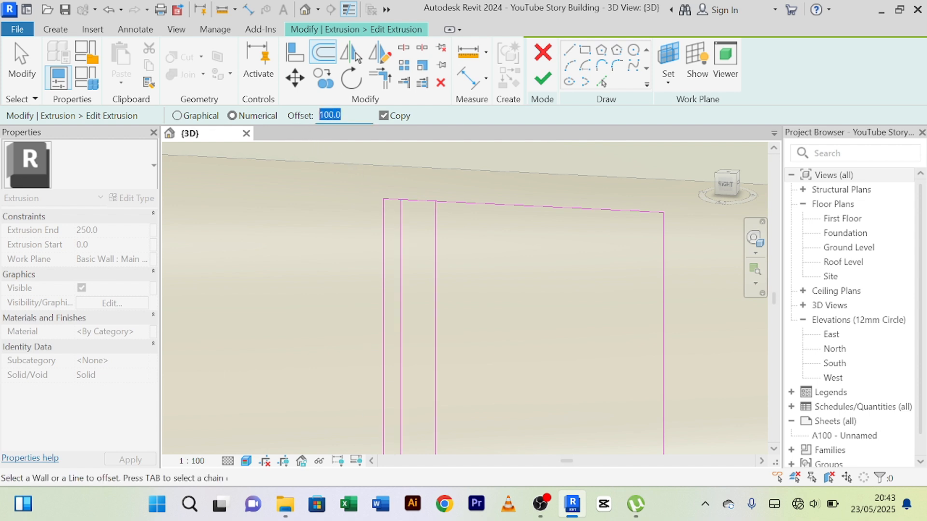
Add three more vertical strip lines across the column outline with successive copied offsets of 50, 100 and 50 mm.
text(5)
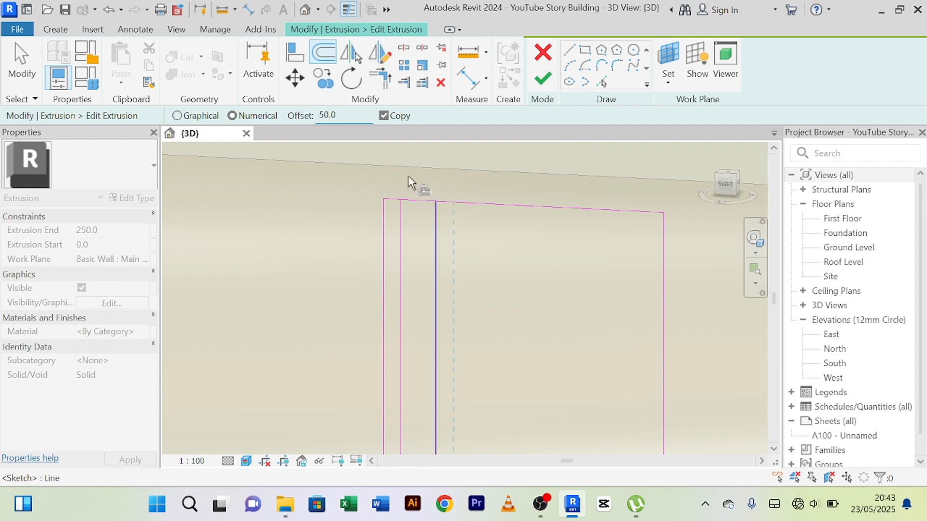
click(408, 177)
double_click(327, 115)
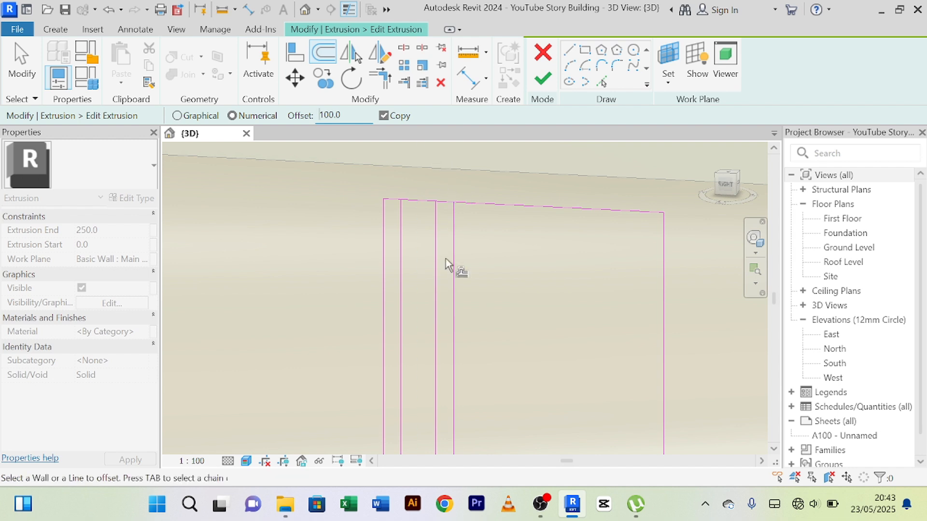
click(457, 265)
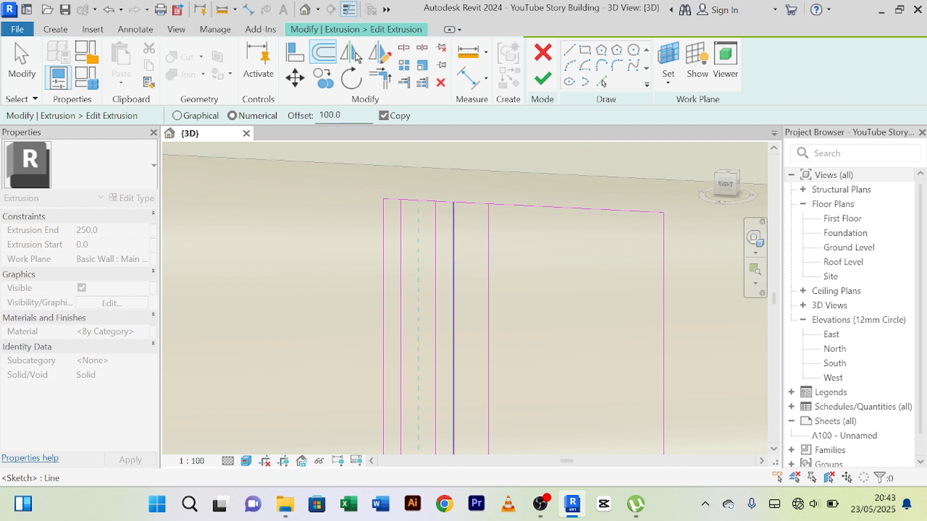
text(5)
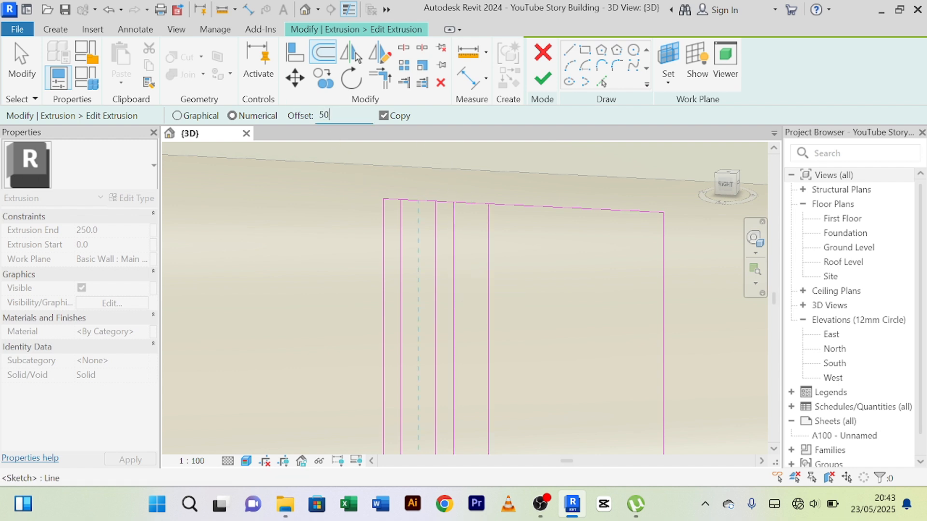
click(493, 255)
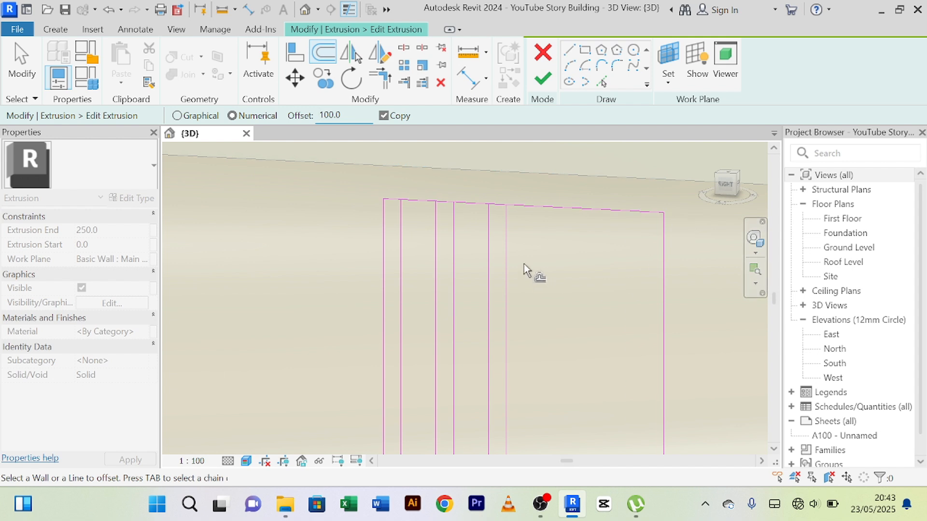
Continue the strip lines toward the outline's right edge with successive copied offsets of 100, 50 and 100 mm.
click(333, 115)
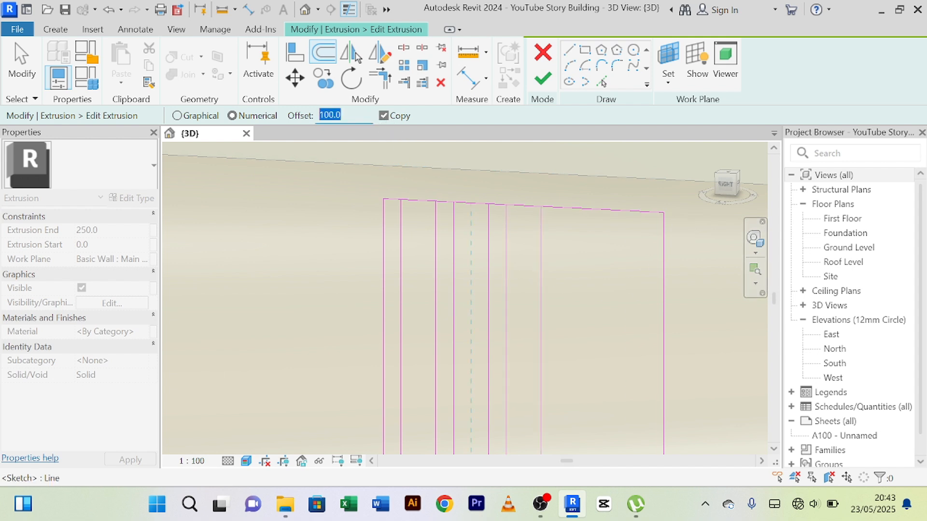
text(5)
click(546, 237)
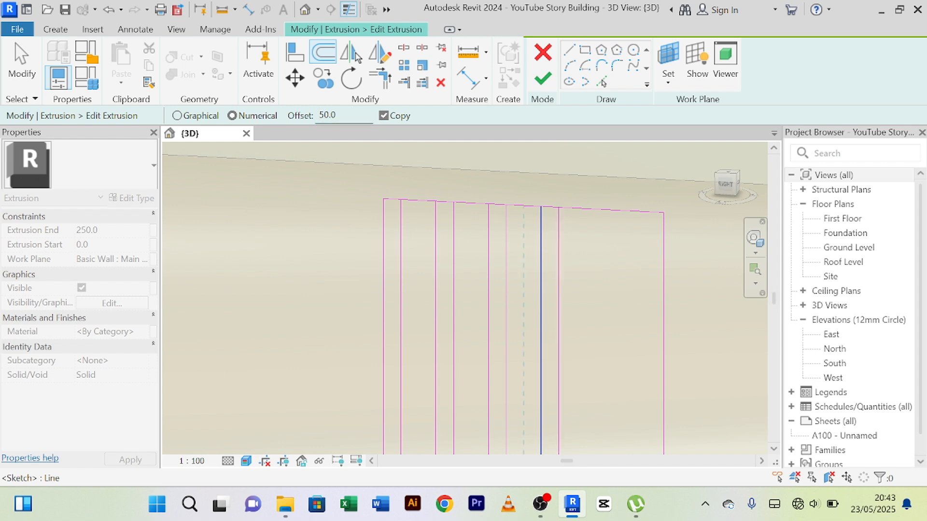
drag(341, 116, 284, 102)
click(566, 273)
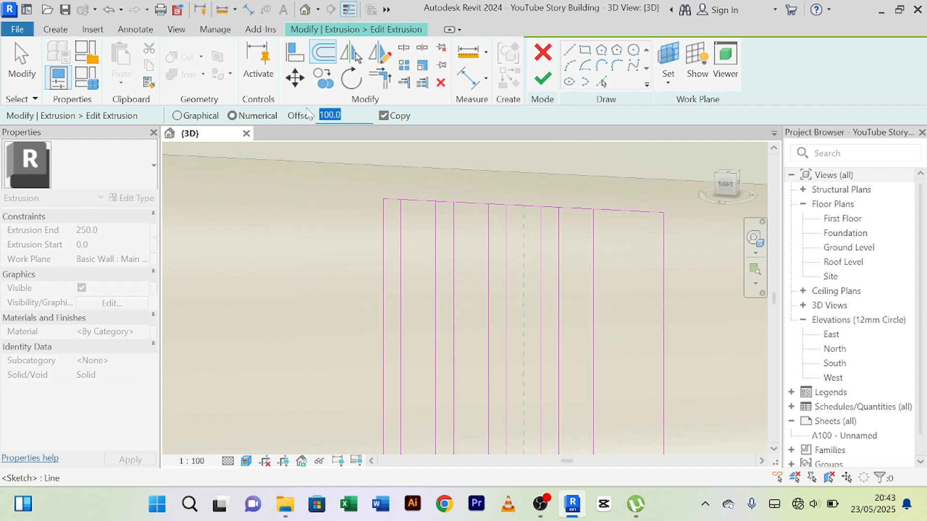
Offset the last two strip lines by 50 and 100 mm near the outline's right edge and end the Offset command.
text(5)
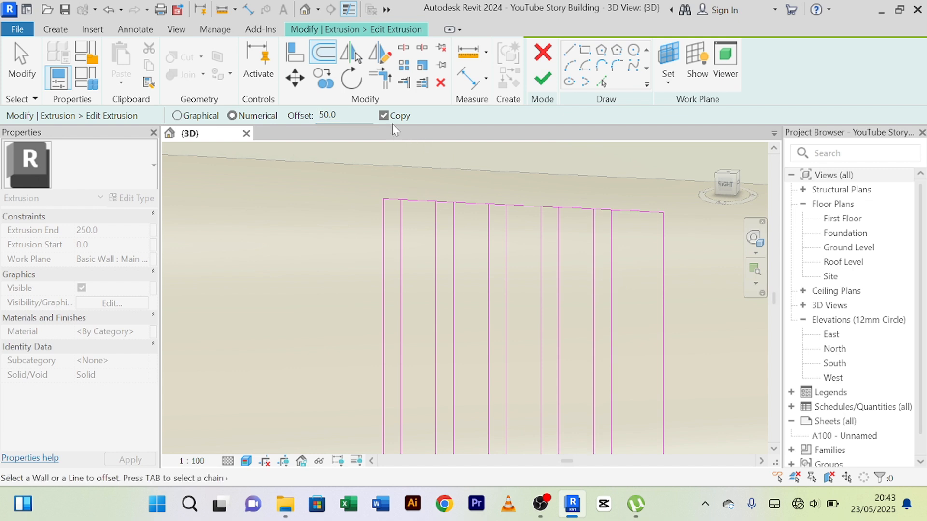
click(614, 270)
scroll(658, 288, down, 2)
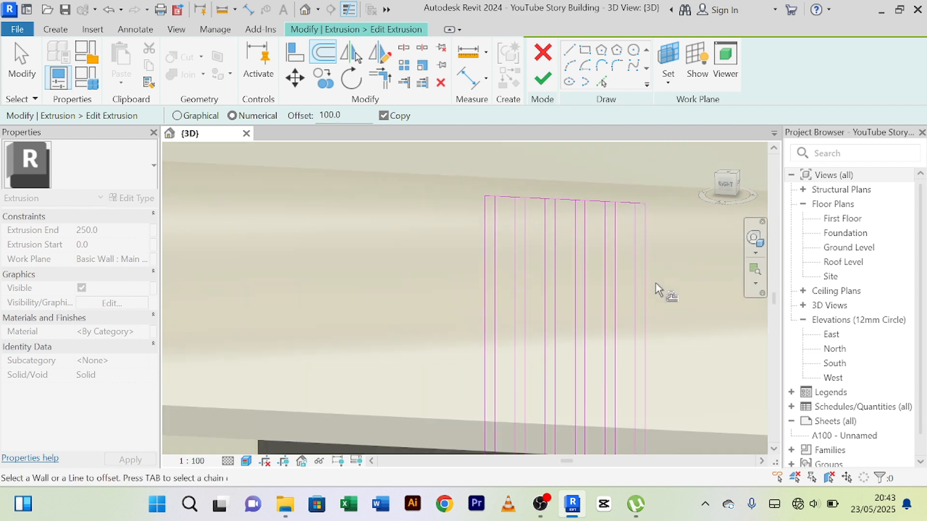
middle_drag(659, 275, 592, 284)
right_click(603, 193)
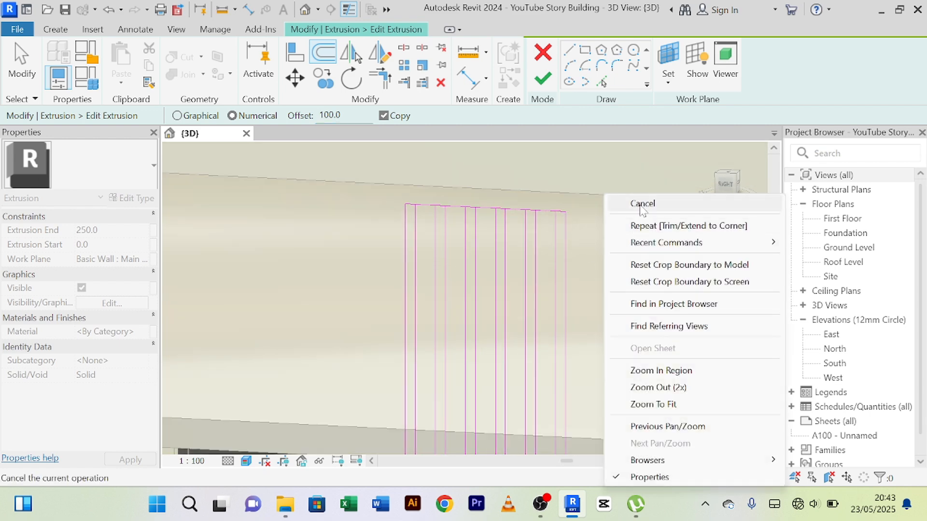
click(628, 202)
right_click(623, 187)
click(633, 190)
right_click(604, 165)
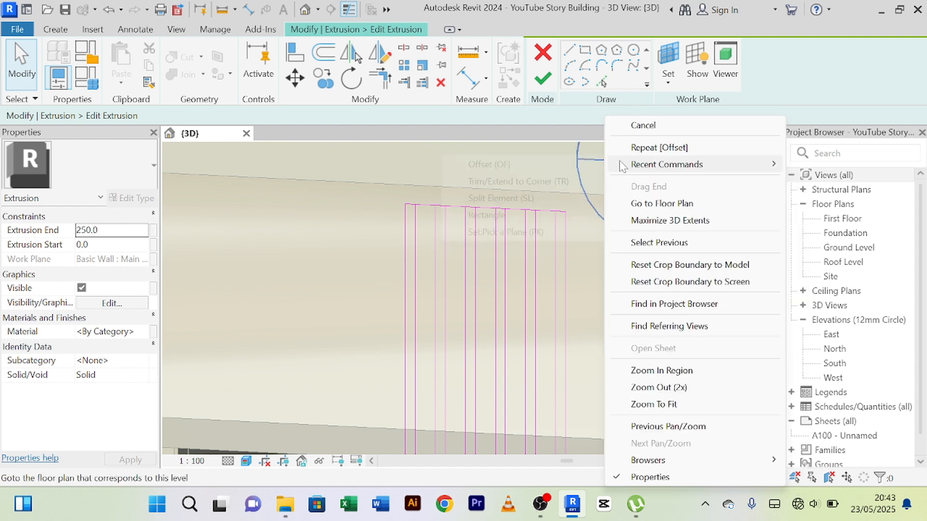
click(647, 128)
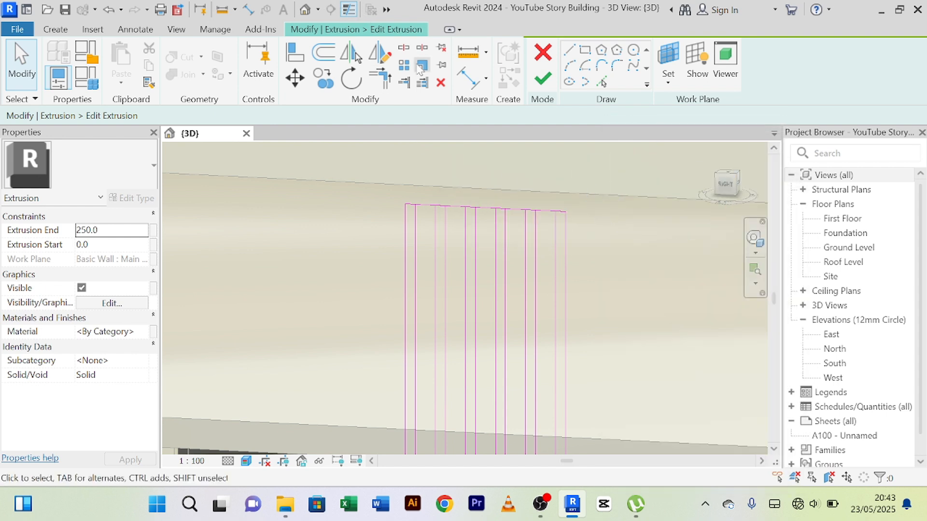
Split the column outline's top edge within each 100 mm gap between the strips, keeping the inner segments.
click(403, 47)
scroll(534, 261, up, 2)
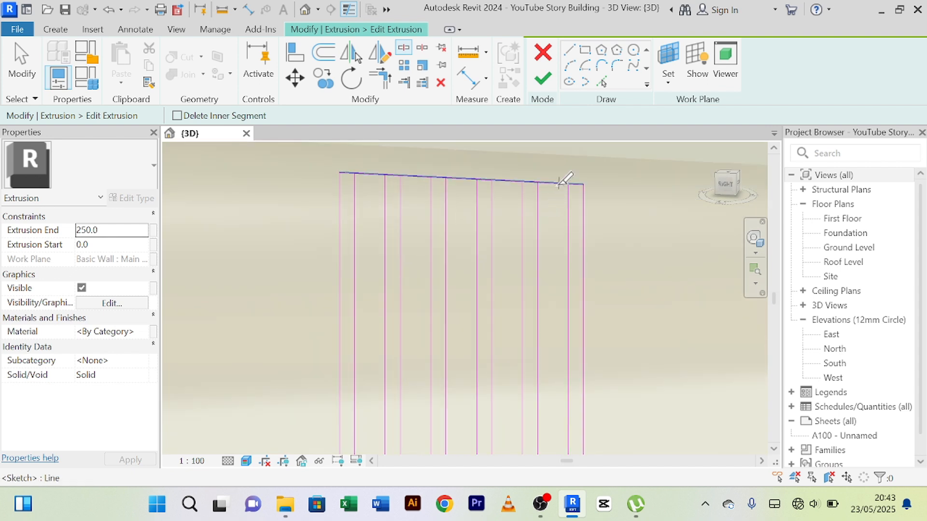
middle_drag(569, 196, 567, 271)
scroll(558, 260, up, 2)
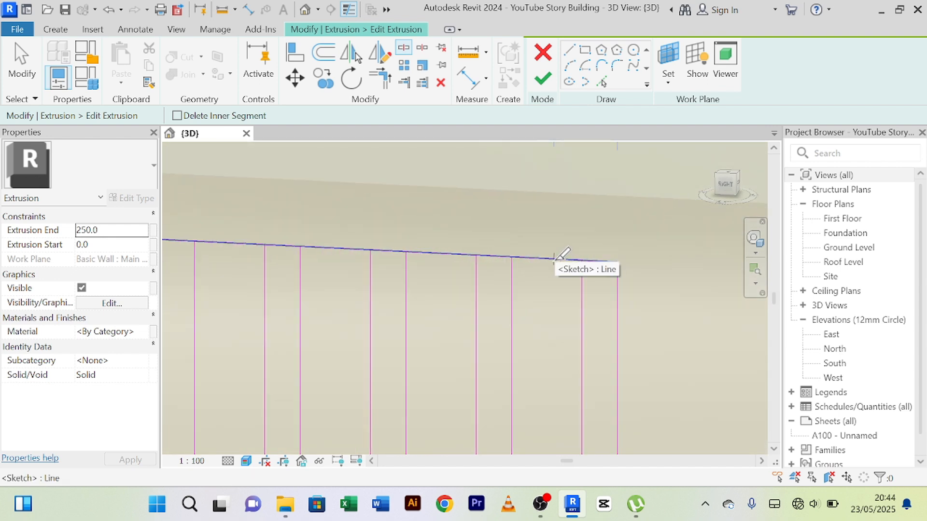
click(554, 259)
click(438, 253)
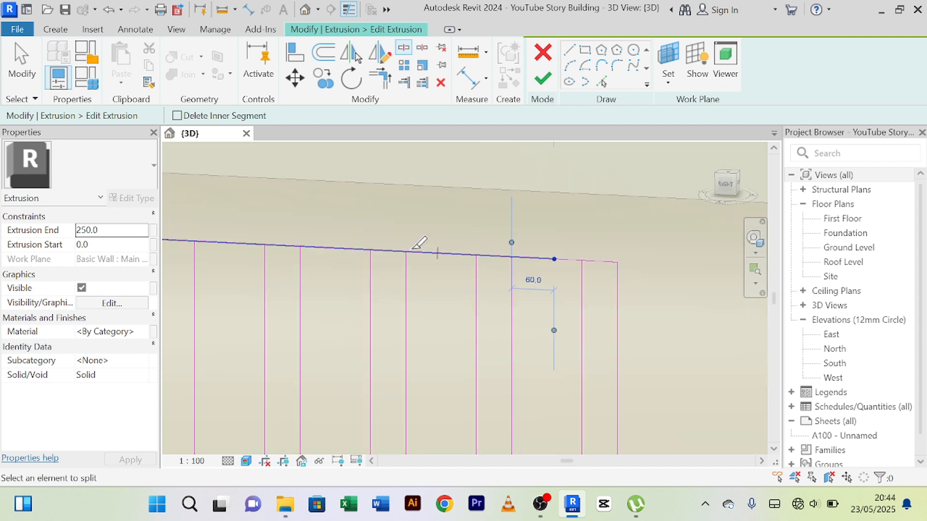
click(336, 249)
middle_drag(314, 233, 488, 231)
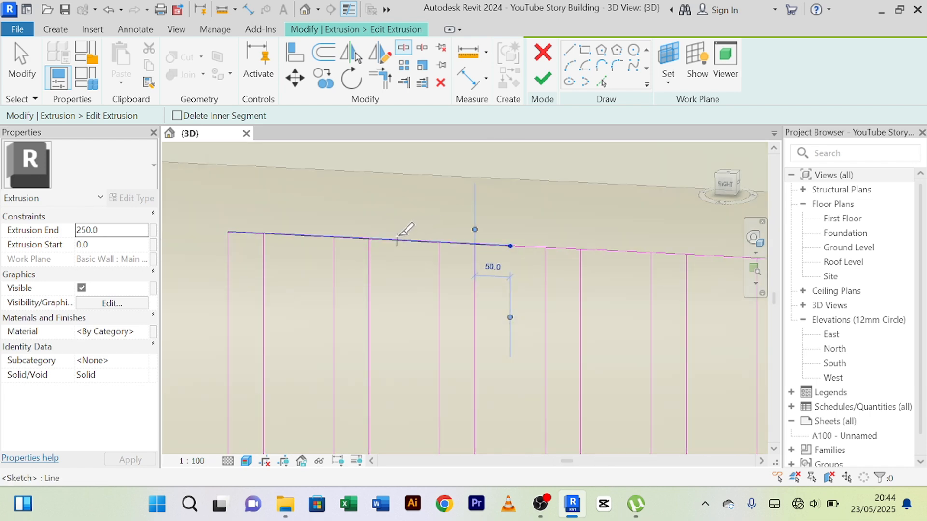
click(295, 235)
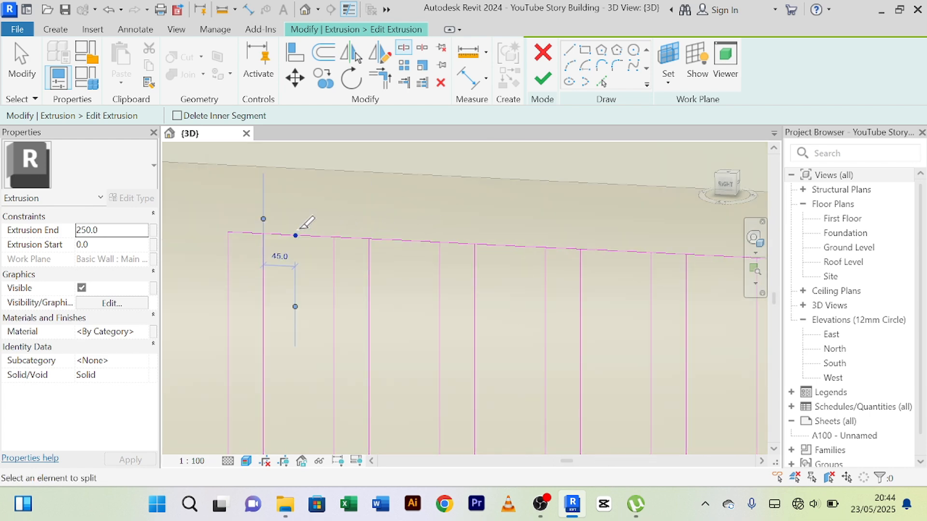
Split the column outline's bottom edge at the base of the column within each 100 mm gap between the strips.
scroll(400, 280, down, 4)
middle_drag(464, 341, 453, 147)
middle_drag(414, 346, 444, 155)
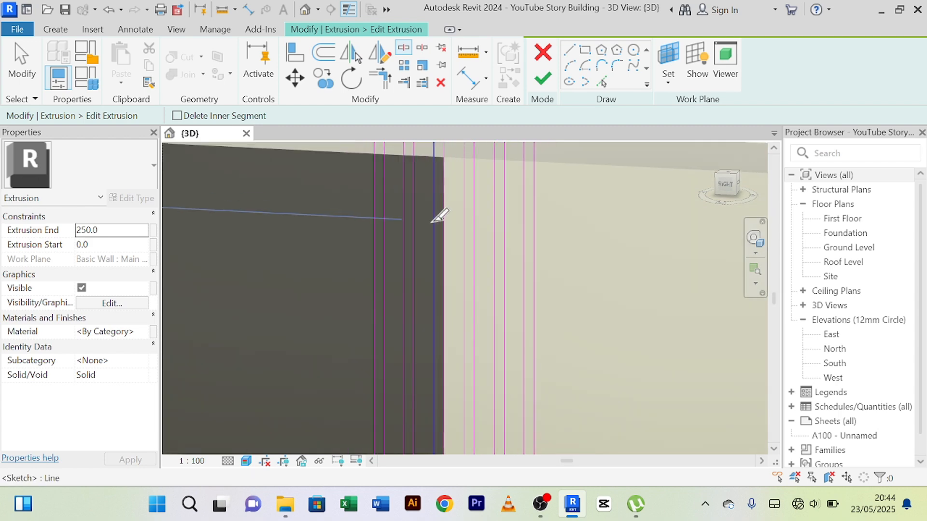
scroll(431, 223, down, 3)
middle_drag(462, 371, 483, 149)
middle_drag(431, 437, 451, 199)
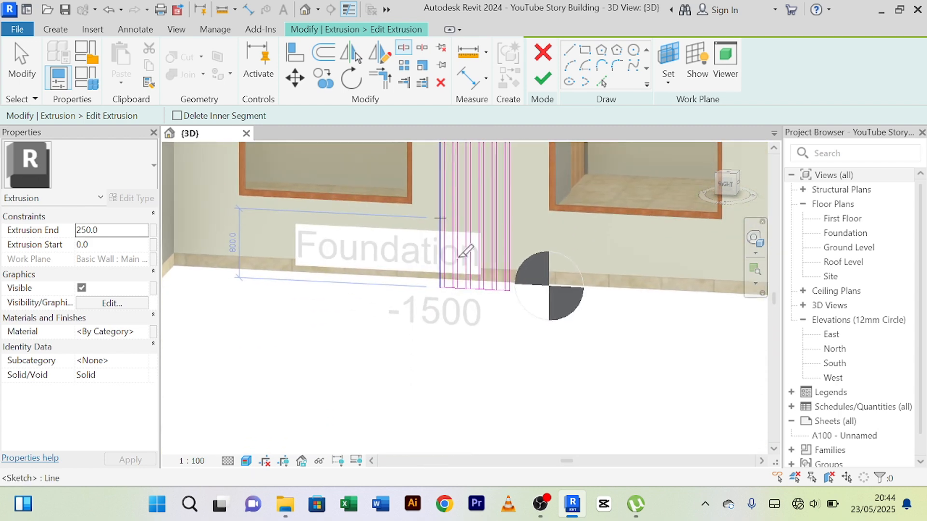
scroll(449, 285, up, 6)
mouse_move(477, 299)
middle_down()
mouse_move(221, 473)
mouse_move(306, 366)
middle_up()
click(302, 302)
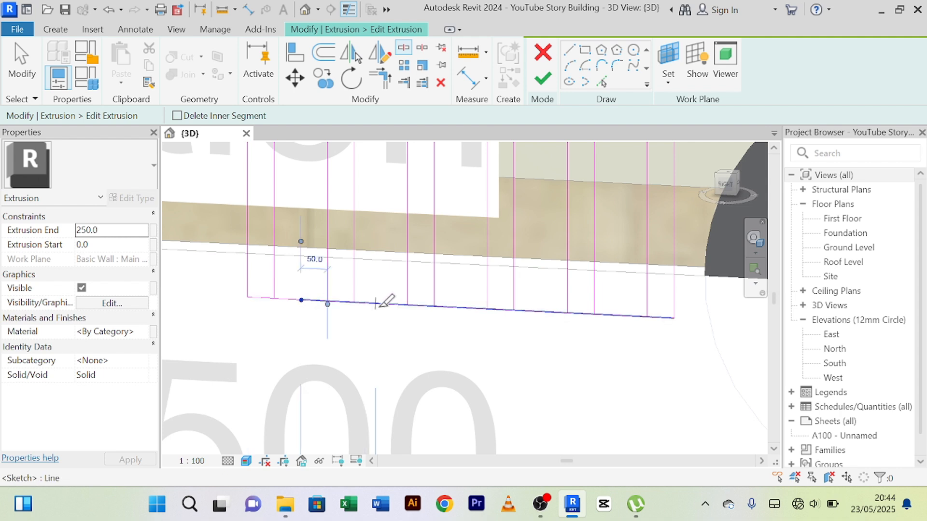
click(461, 308)
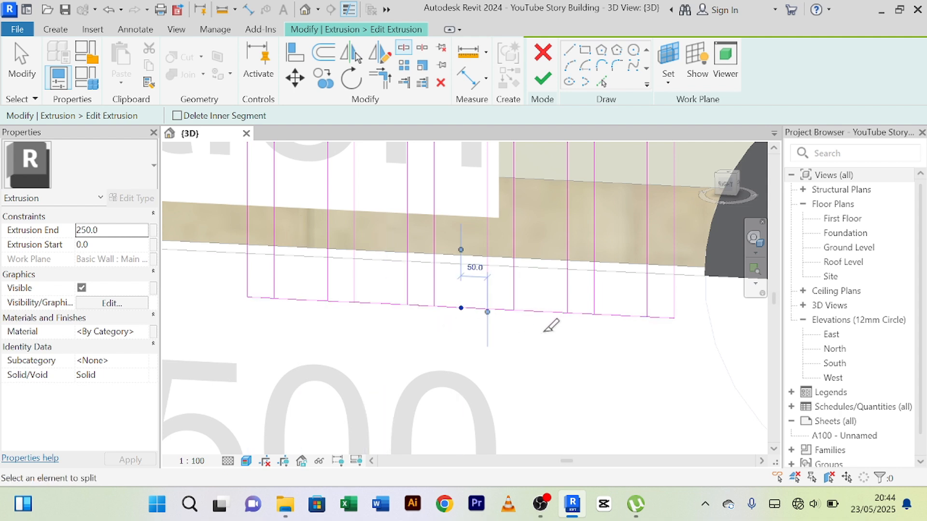
click(547, 313)
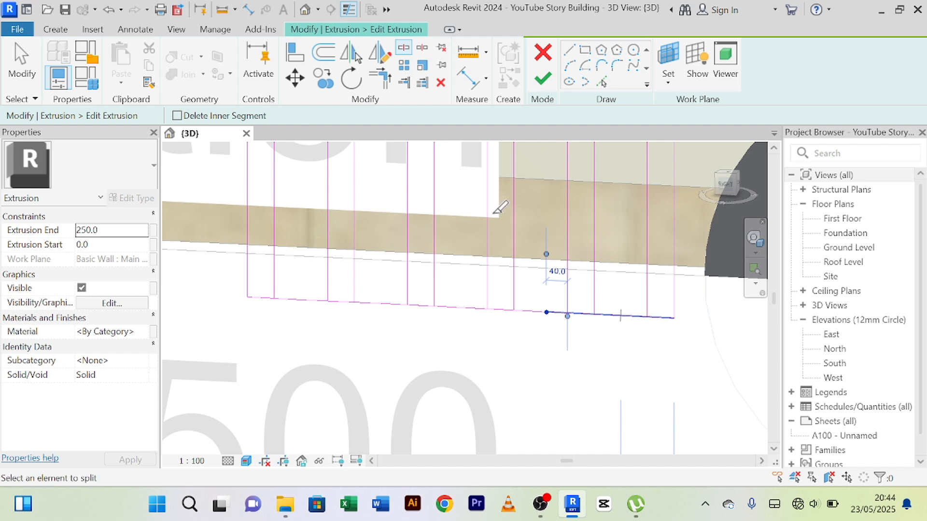
Trim the bottom edge to corners with the vertical lines of the two rightmost strips, opening the gap between them.
click(382, 80)
click(648, 291)
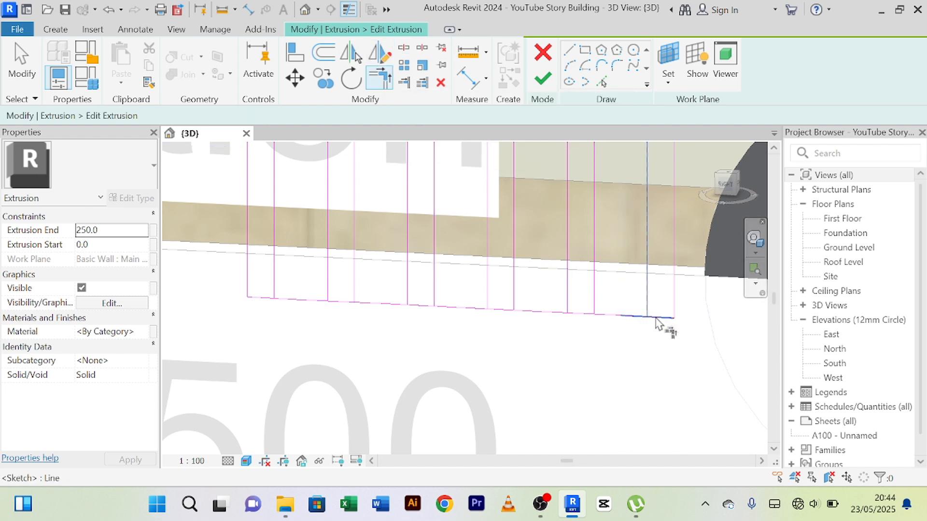
click(656, 318)
click(595, 295)
click(585, 315)
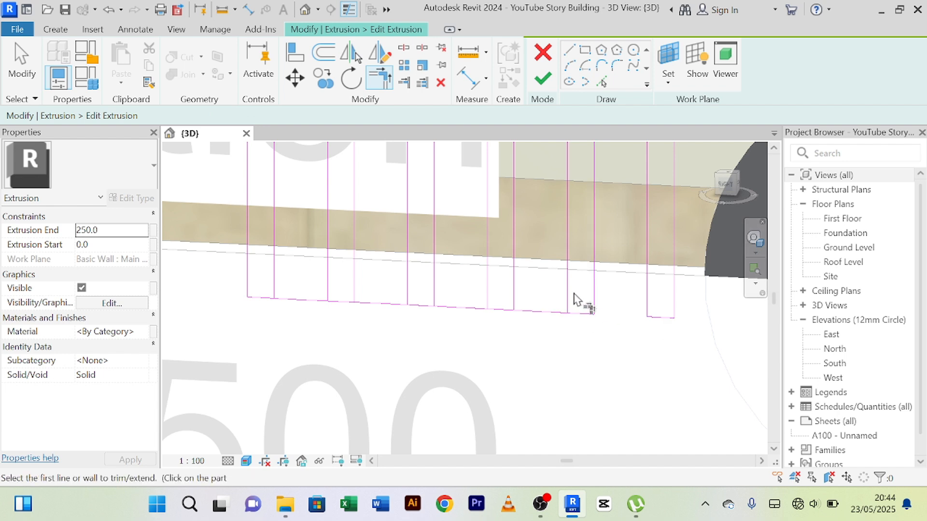
click(569, 305)
click(579, 314)
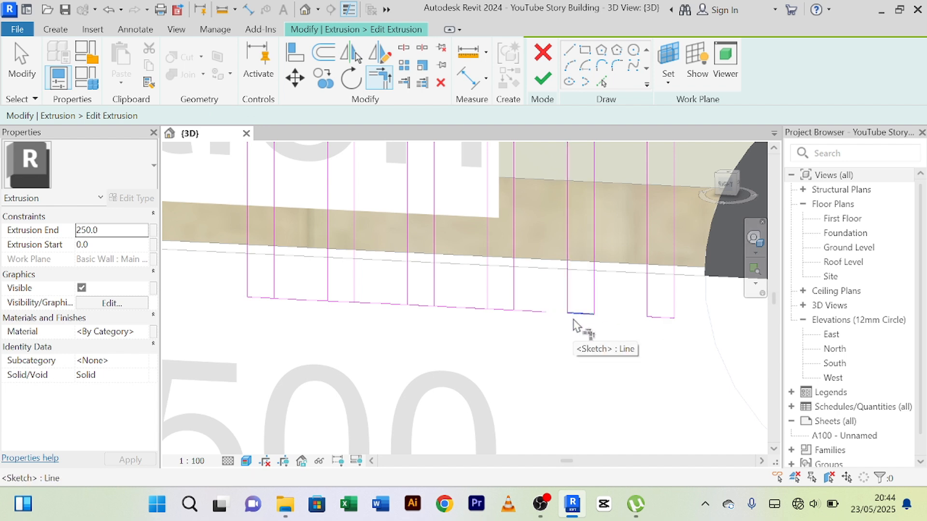
Trim the bottom corners of the third and fourth strips from the right so each ends as a separate 50 mm strip.
click(513, 272)
click(499, 308)
click(491, 297)
click(499, 308)
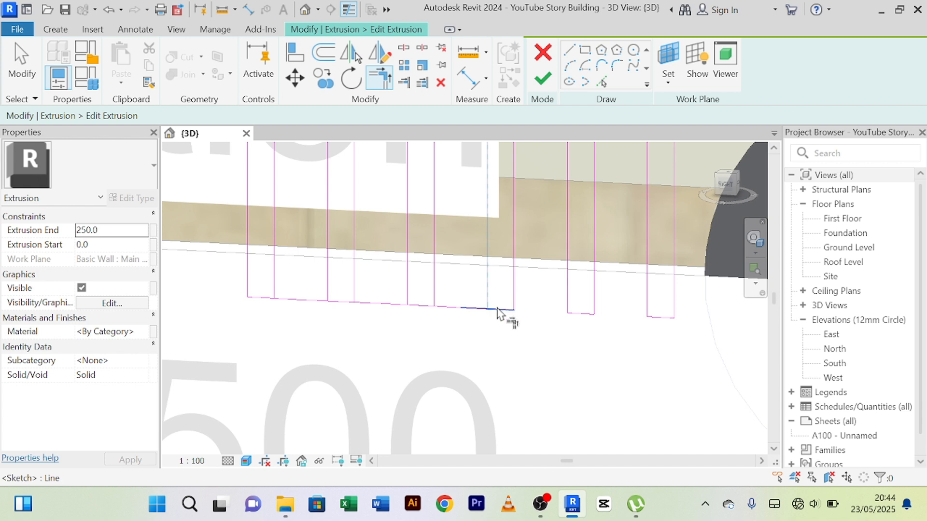
click(435, 293)
click(423, 308)
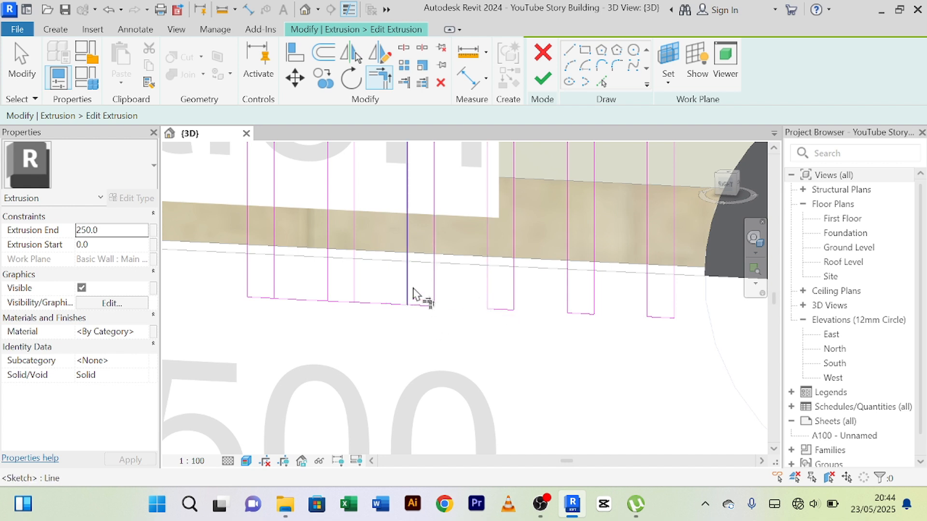
click(424, 307)
mouse_move(429, 338)
middle_down()
mouse_move(432, 361)
mouse_move(531, 361)
middle_up()
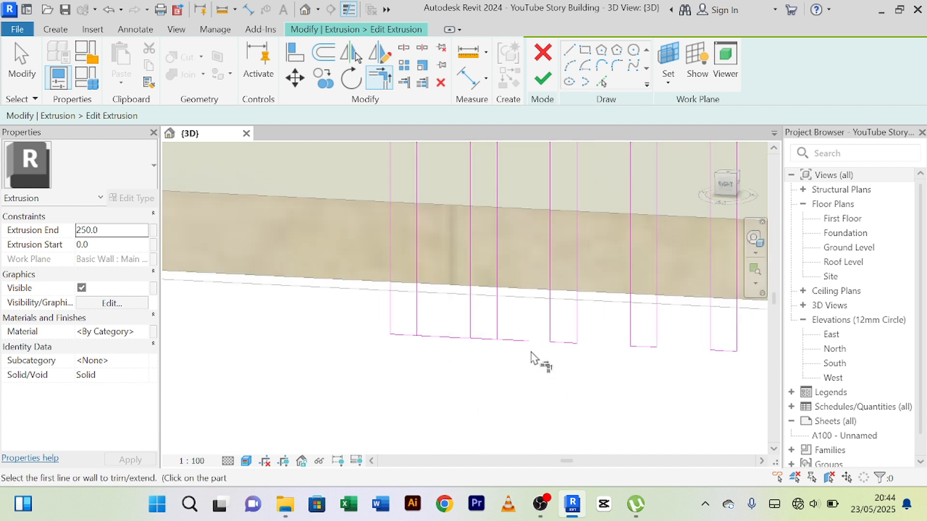
Trim the bottom edge to corners with the vertical lines of the two leftmost strips, closing each as a separate strip.
click(485, 339)
click(472, 319)
click(482, 338)
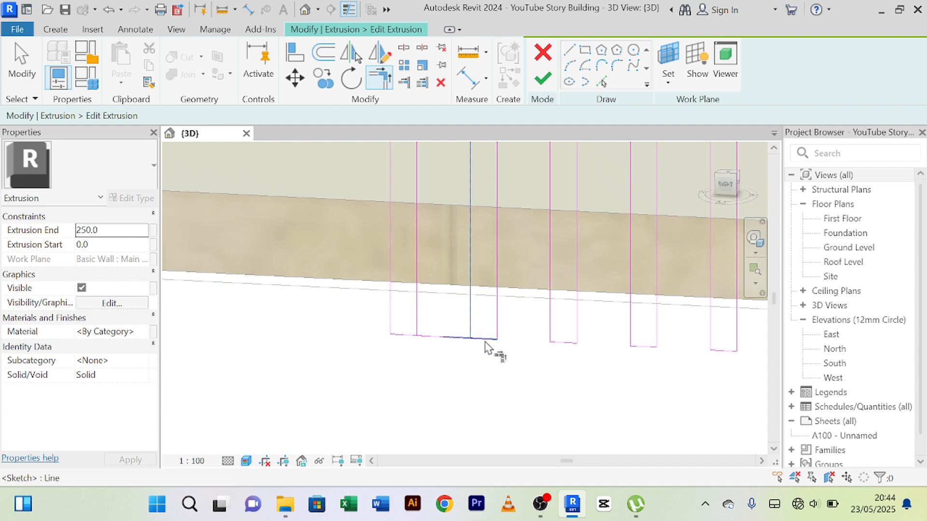
click(418, 312)
click(415, 337)
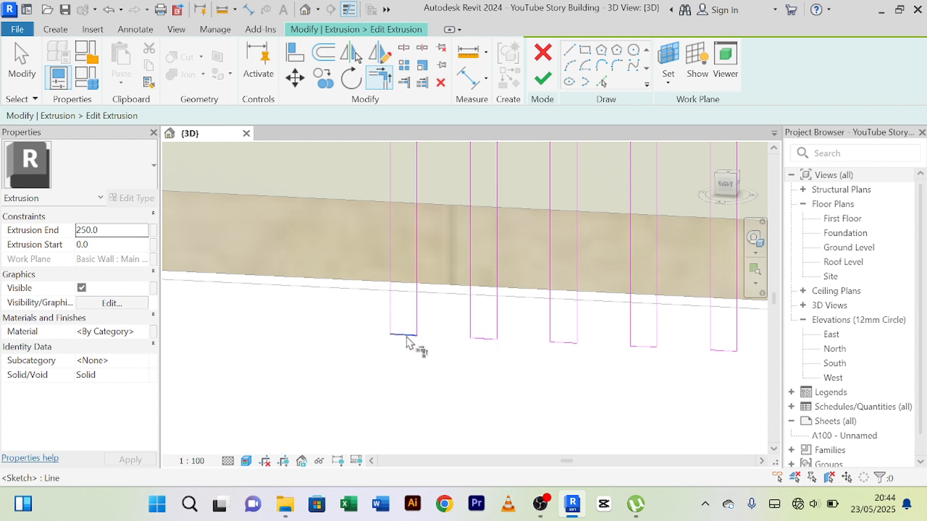
Trim the outline's top edge to corners with the vertical lines of the two rightmost strips, opening the gap between them.
scroll(431, 337, down, 2)
scroll(482, 334, down, 2)
middle_drag(517, 280, 475, 449)
scroll(469, 242, down, 3)
middle_drag(471, 276, 421, 454)
middle_drag(470, 316, 500, 463)
scroll(488, 233, down, 2)
middle_drag(495, 229, 473, 372)
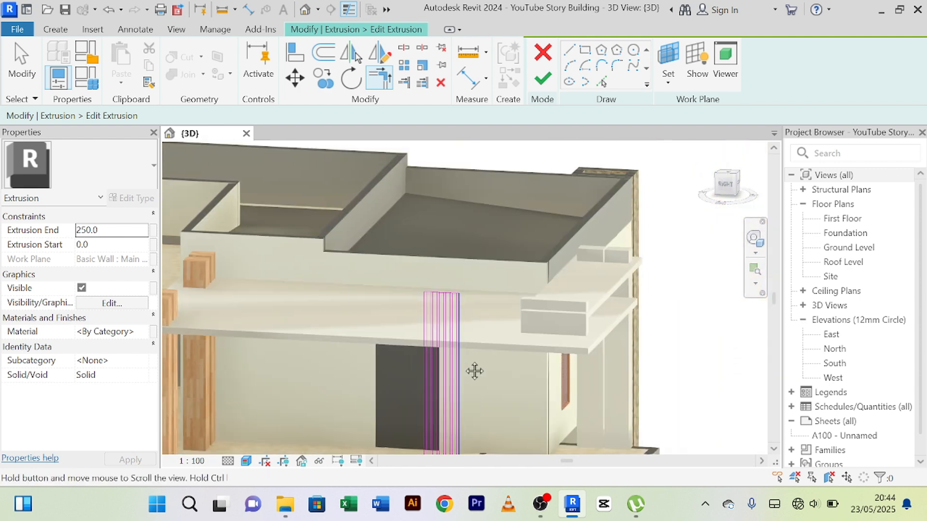
scroll(459, 293, up, 2)
scroll(457, 298, up, 6)
middle_drag(488, 325, 554, 253)
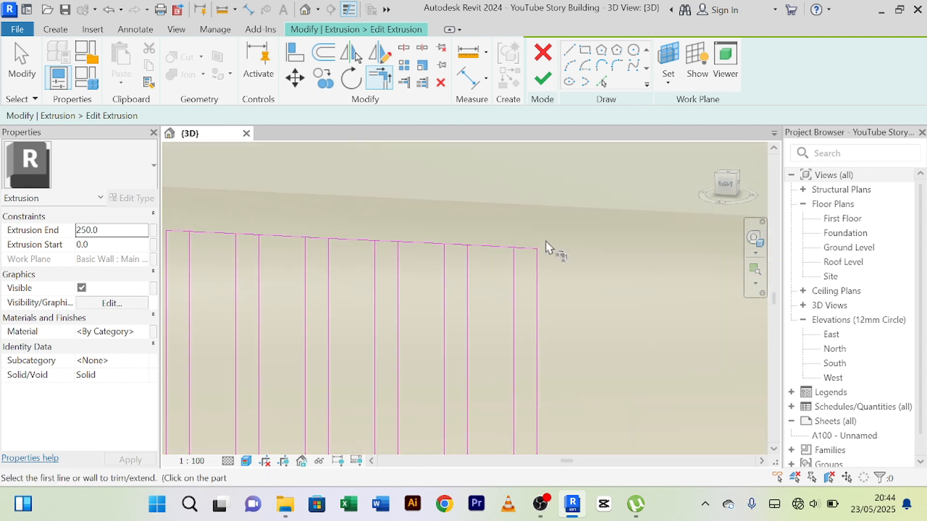
scroll(546, 241, up, 1)
click(517, 252)
click(504, 283)
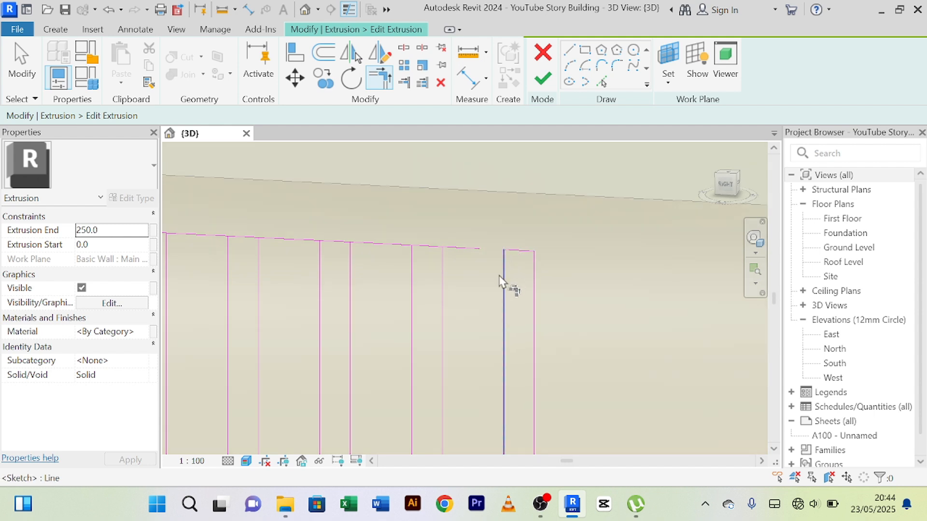
click(437, 251)
click(443, 273)
click(425, 249)
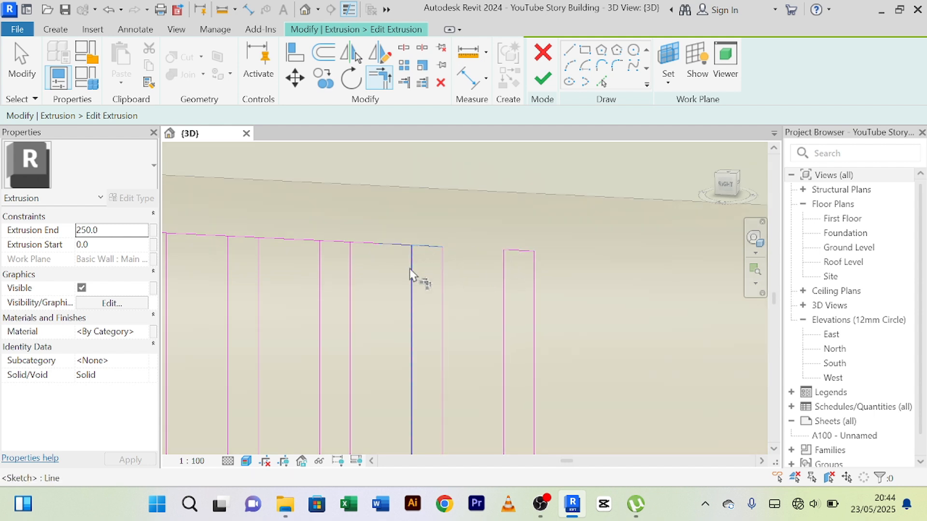
click(411, 269)
Trim the top corners of the third and fourth strips from the right so each closes as a separate strip.
click(352, 266)
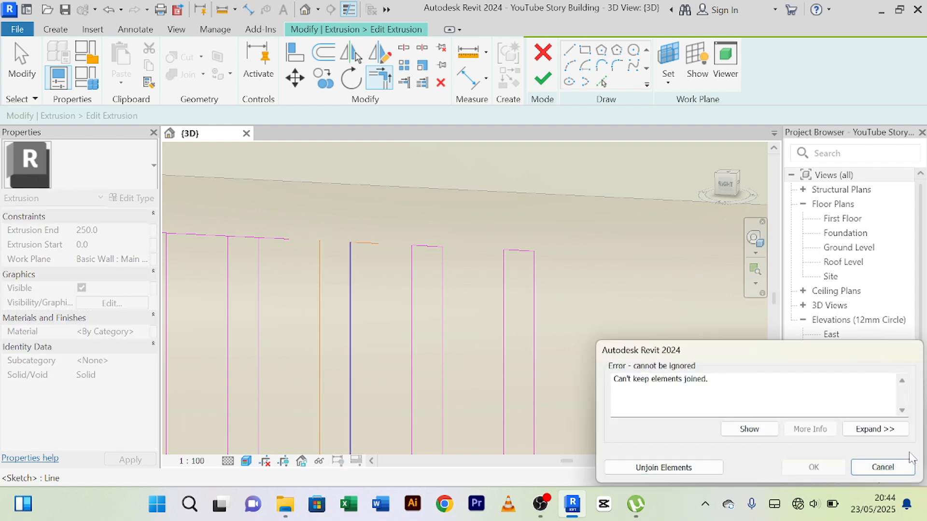
click(882, 467)
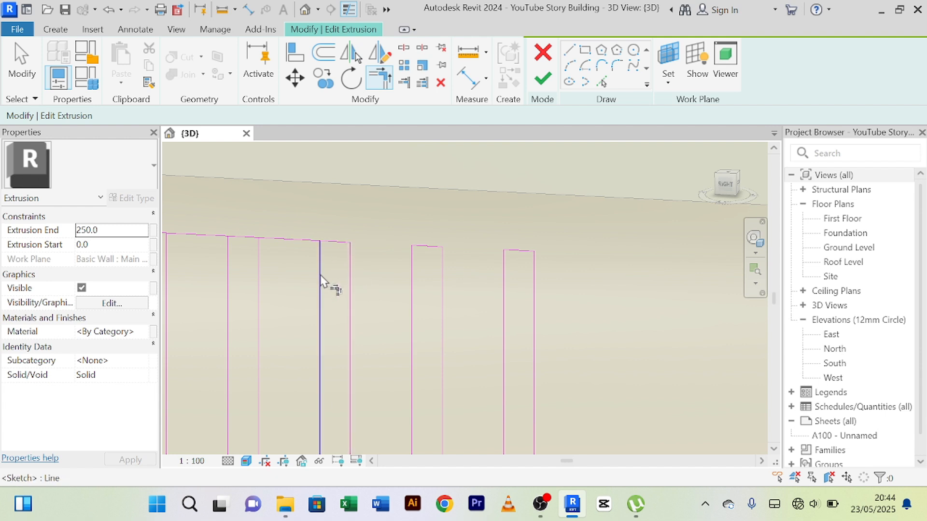
click(321, 275)
click(336, 248)
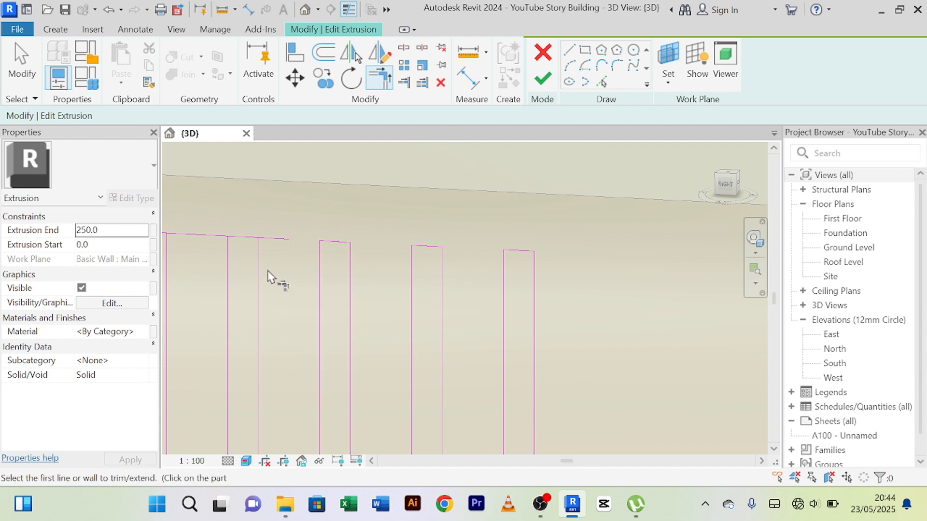
click(229, 266)
click(244, 237)
Trim the top edge to corners with the vertical lines of the two leftmost strips, removing the excess in the gaps.
scroll(309, 264, down, 1)
middle_drag(318, 267, 584, 241)
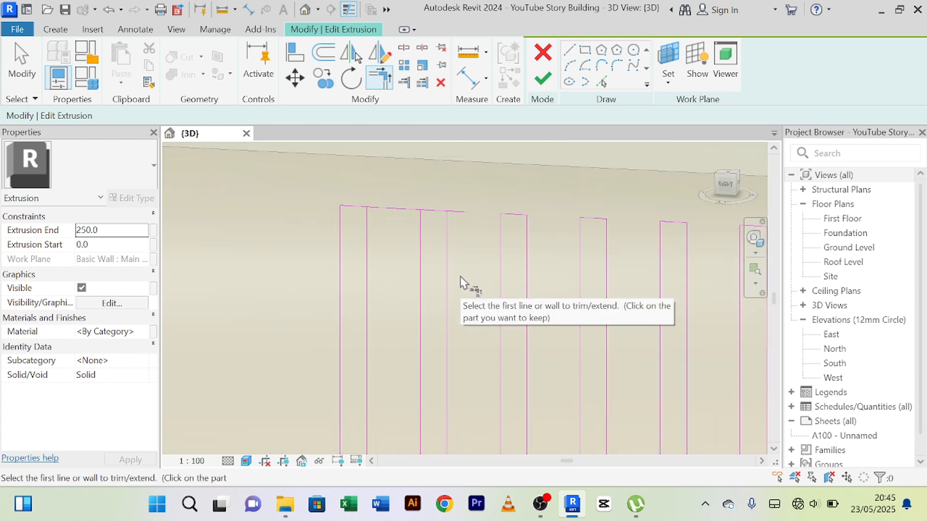
middle_drag(460, 276, 459, 304)
click(458, 303)
scroll(444, 282, up, 2)
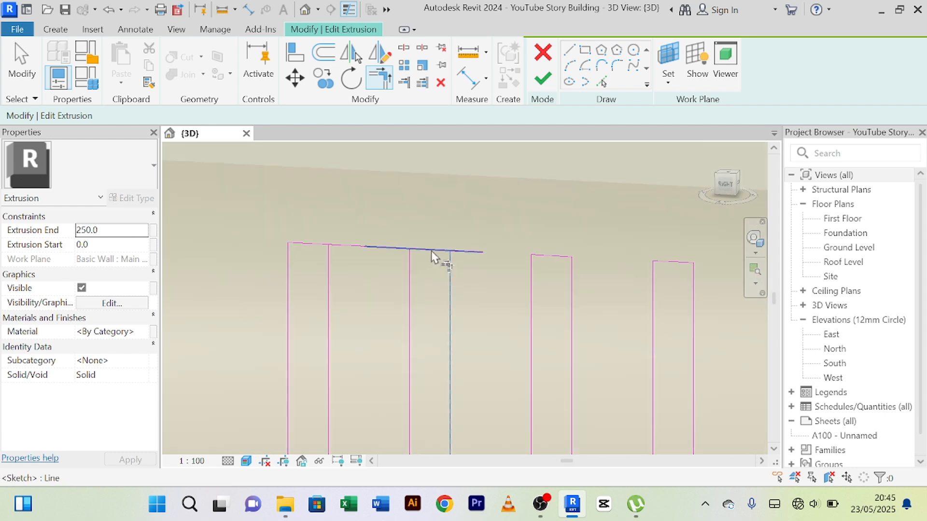
click(431, 250)
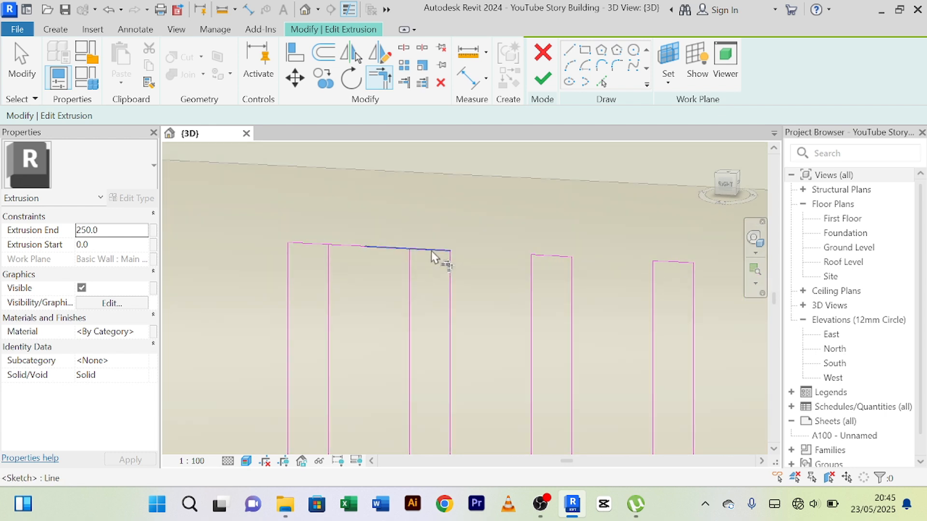
click(409, 294)
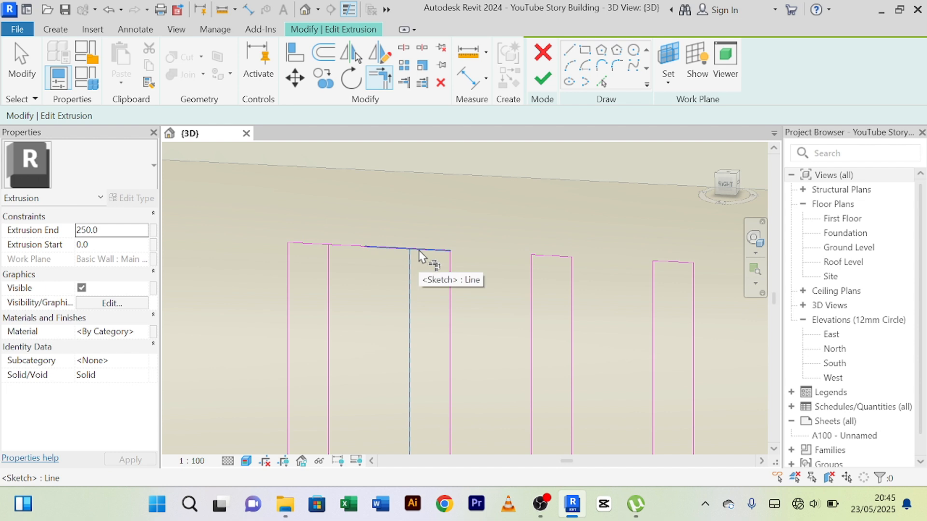
click(419, 250)
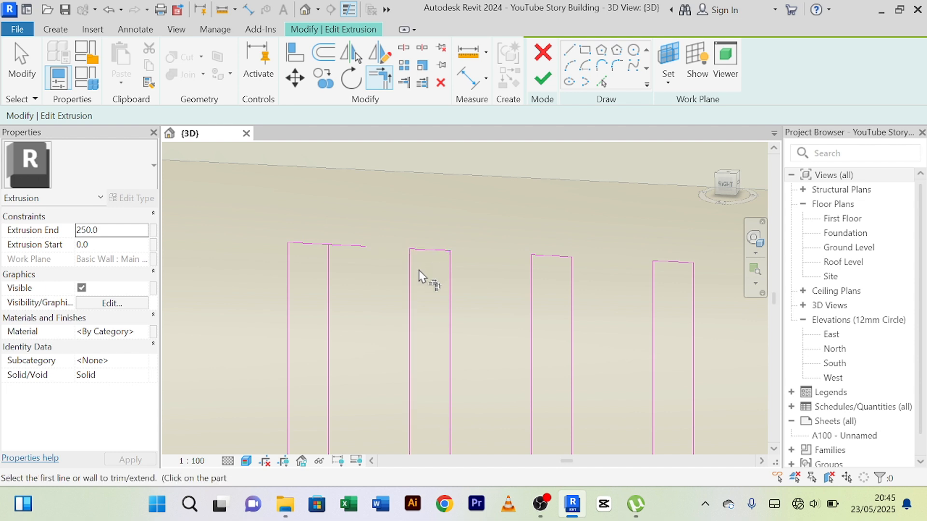
click(328, 271)
click(321, 247)
scroll(363, 256, down, 4)
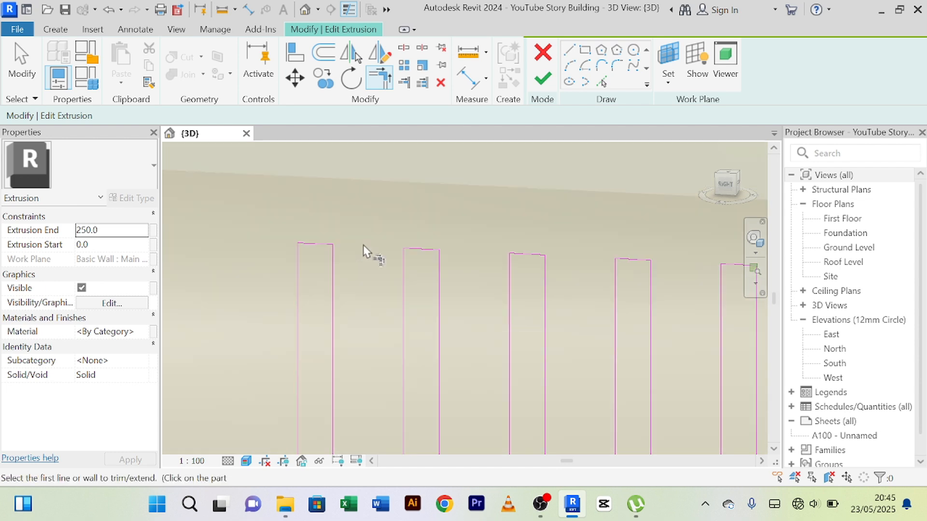
Find the Brown color material in the material browser and assign it to the strip extrusion.
scroll(368, 271, down, 2)
middle_drag(520, 296, 538, 199)
scroll(539, 199, down, 3)
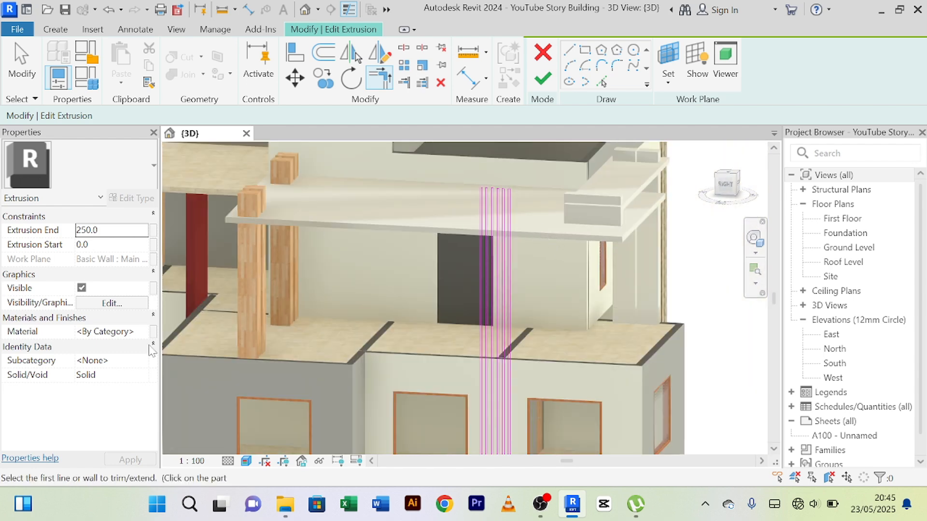
click(136, 332)
click(141, 332)
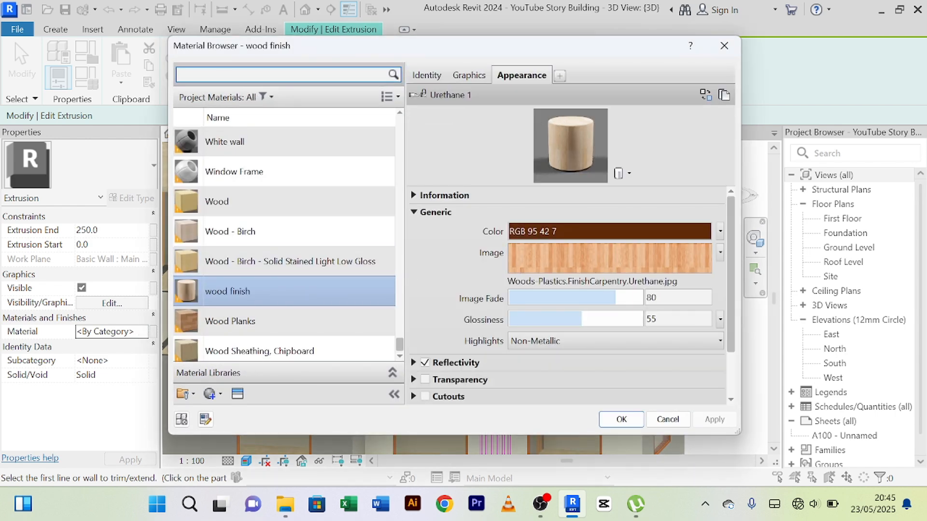
text(brown colo)
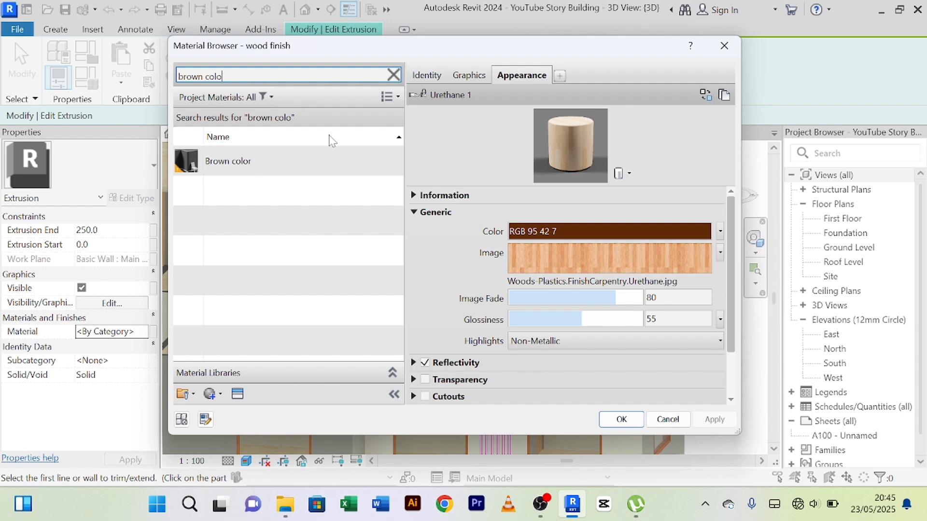
click(300, 161)
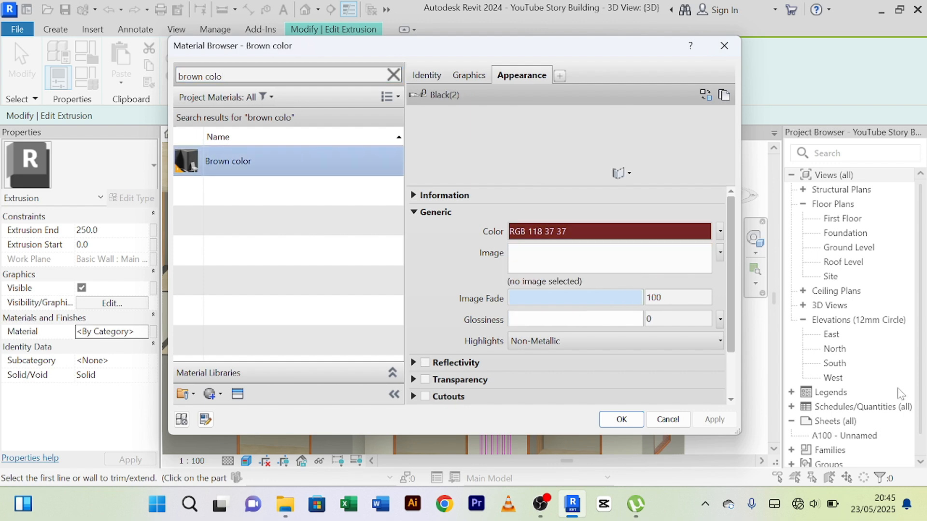
click(620, 419)
Finish the extrusion edit and complete the in-place model of the vertical strips.
click(542, 75)
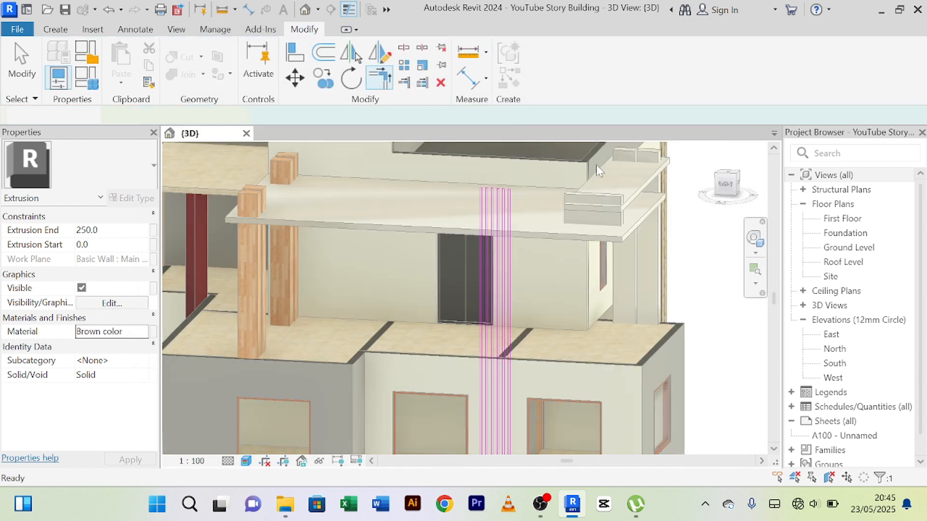
click(788, 62)
click(697, 304)
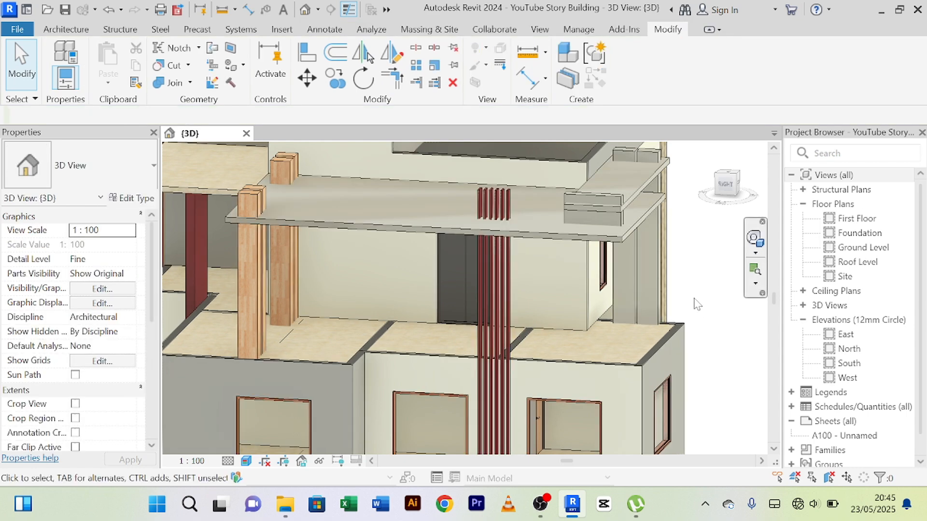
Examine the brown vertical strips against the canopy, walls and windows from several angles, ending with the right side of the house.
scroll(697, 304, down, 4)
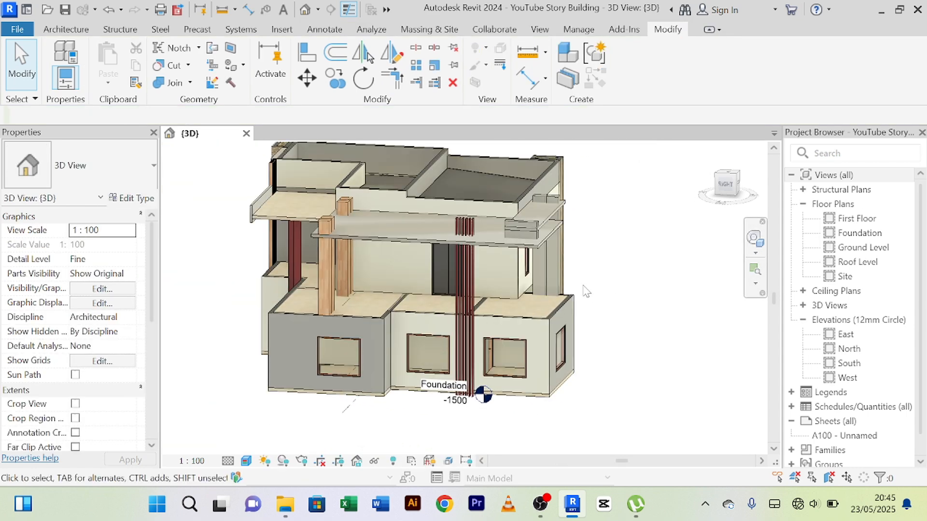
scroll(588, 299, up, 4)
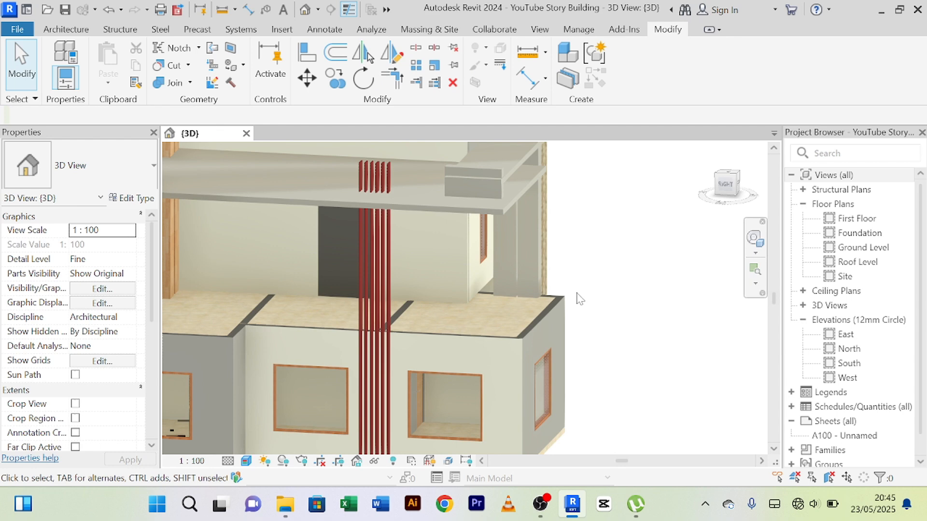
mouse_move(579, 298)
shift+middle_down()
mouse_move(617, 298)
mouse_move(668, 362)
mouse_move(601, 348)
mouse_move(568, 306)
shift+middle_up()
scroll(575, 299, down, 3)
scroll(455, 326, up, 3)
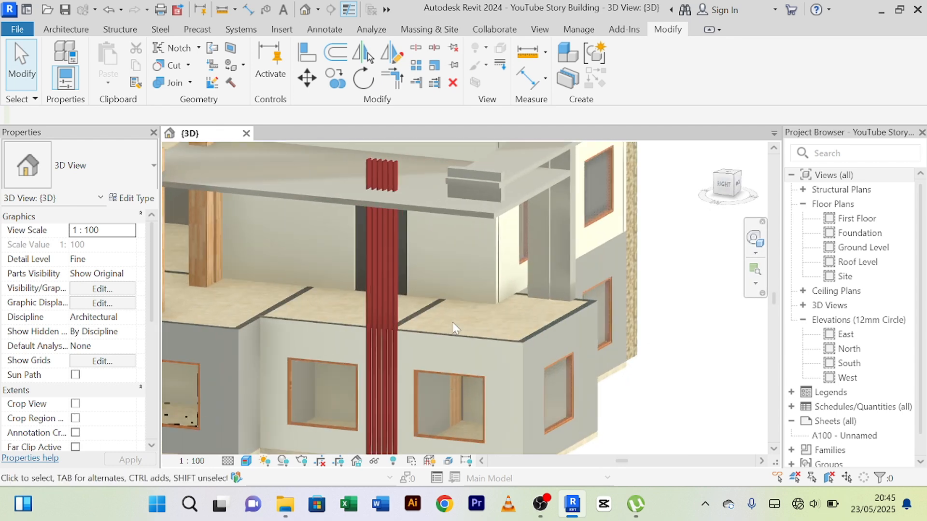
scroll(449, 323, down, 3)
mouse_move(445, 323)
middle_down()
mouse_move(513, 292)
mouse_move(478, 368)
mouse_move(463, 377)
mouse_move(472, 383)
mouse_move(448, 331)
middle_up()
scroll(461, 373, up, 2)
scroll(464, 375, down, 2)
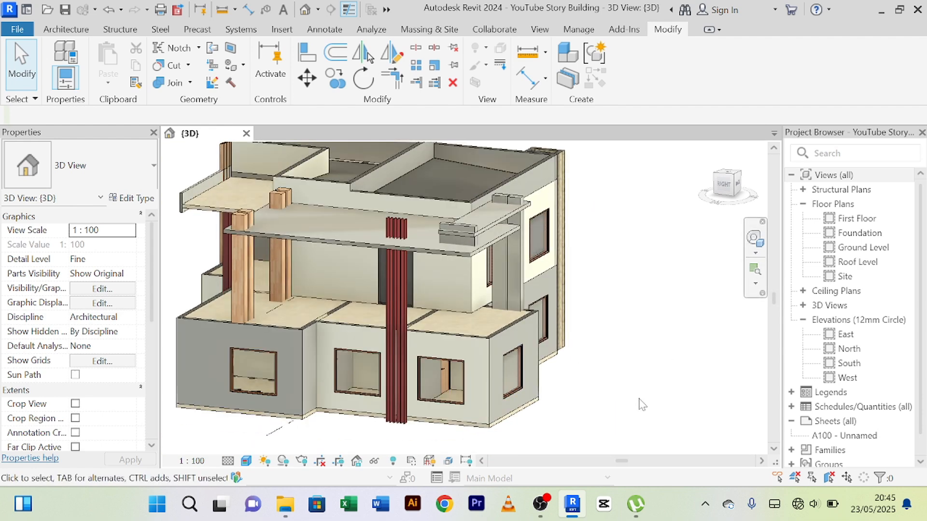
shift+middle_drag(642, 405, 694, 386)
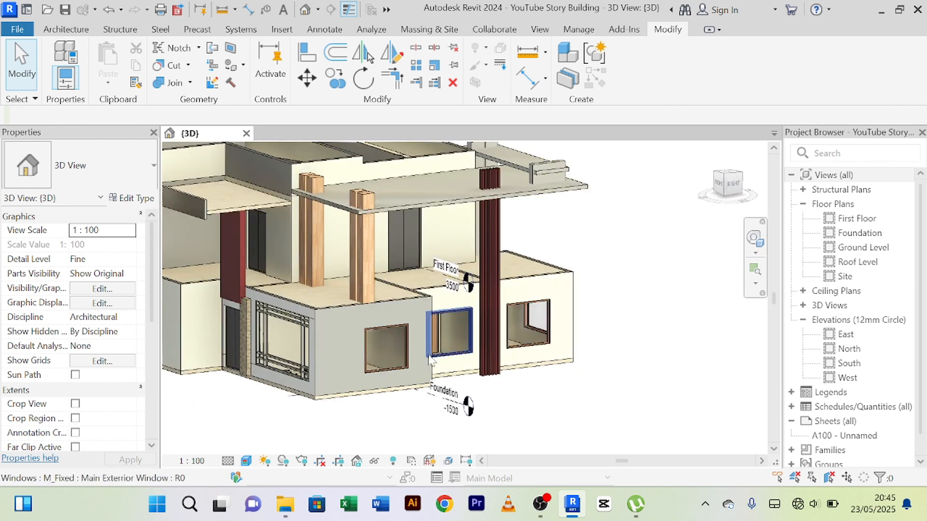
scroll(383, 311, up, 2)
scroll(407, 308, down, 1)
scroll(410, 304, down, 3)
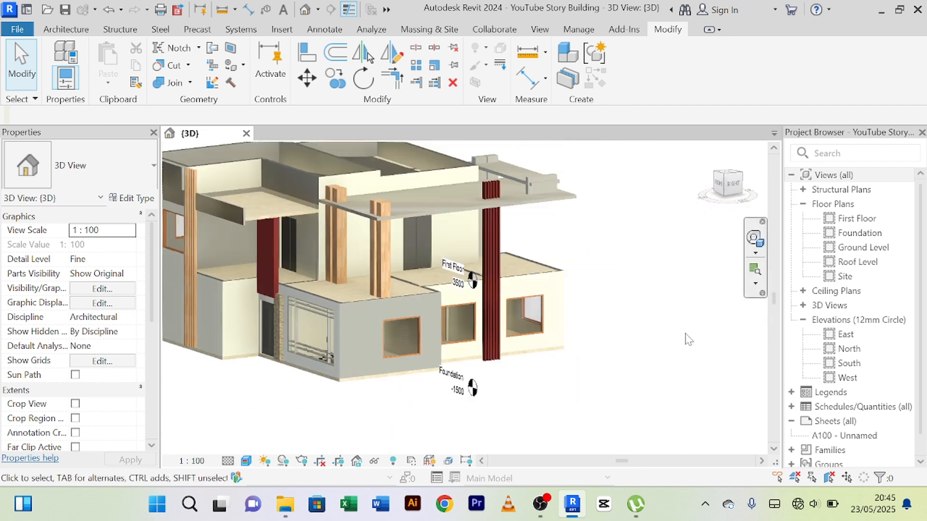
scroll(676, 341, down, 1)
middle_drag(627, 361, 569, 430)
scroll(391, 347, up, 3)
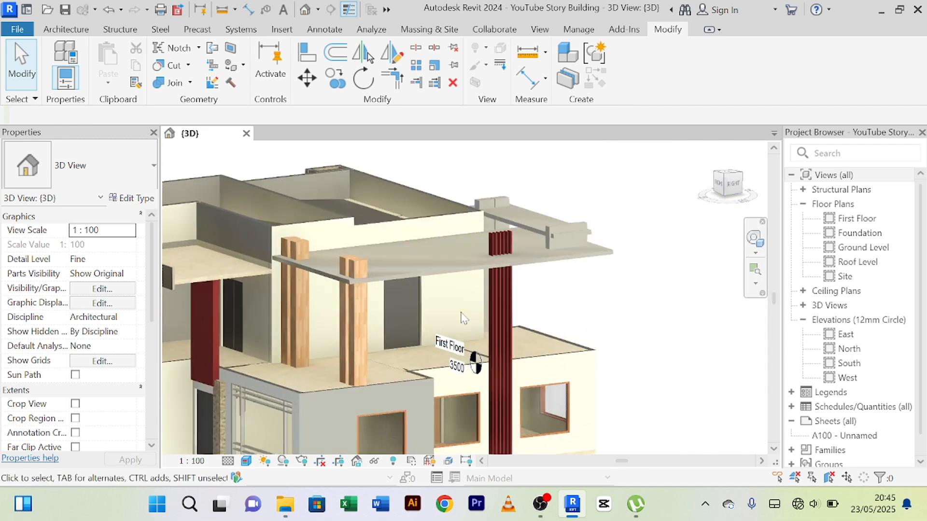
middle_drag(471, 356, 494, 305)
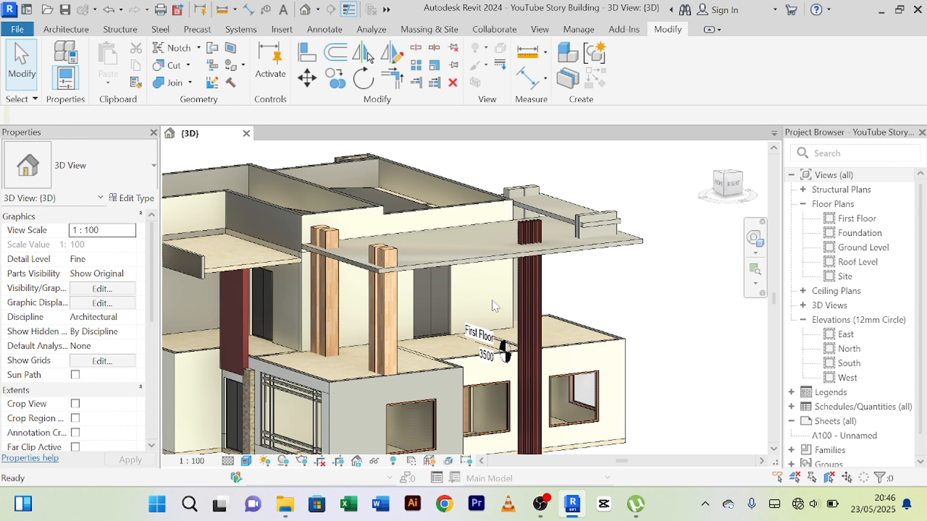
scroll(473, 292, down, 1)
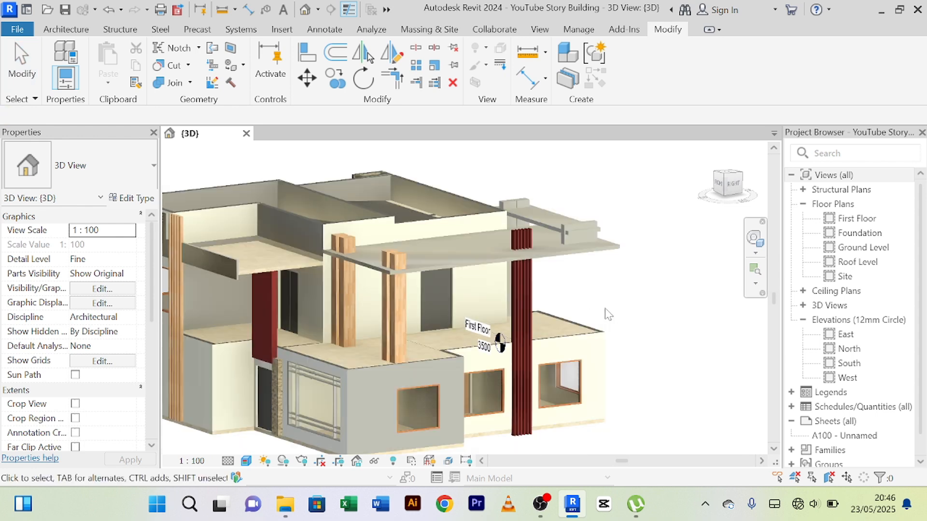
shift+middle_drag(619, 304, 528, 286)
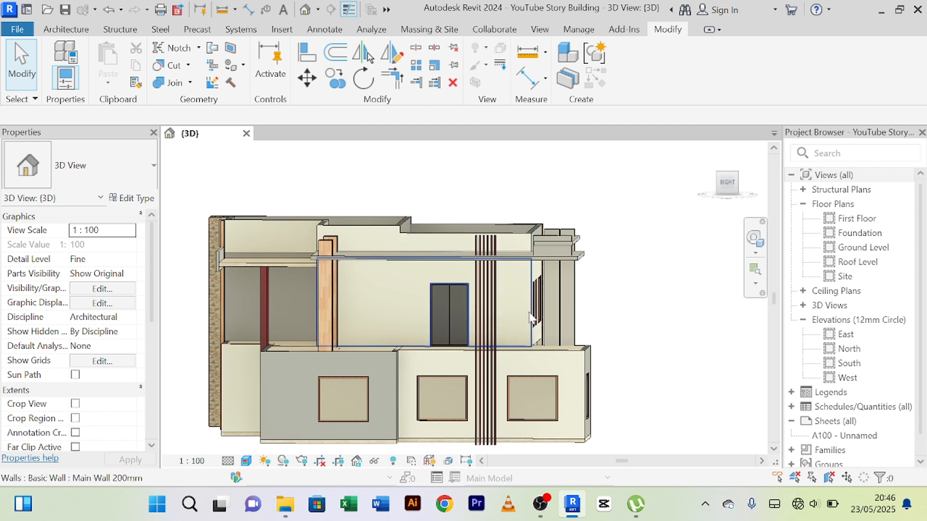
Select the first-floor Main Wall 200mm behind the vertical strips.
click(519, 324)
scroll(521, 318, up, 2)
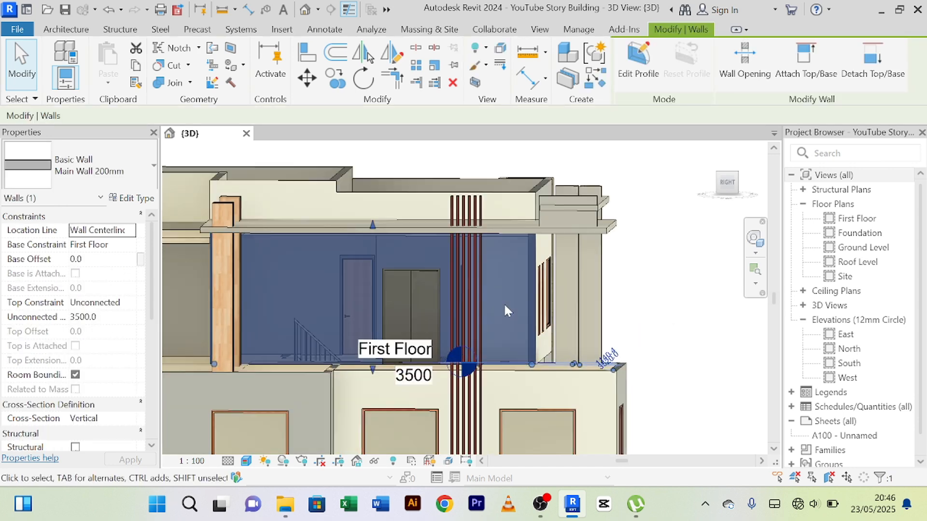
scroll(505, 302, down, 3)
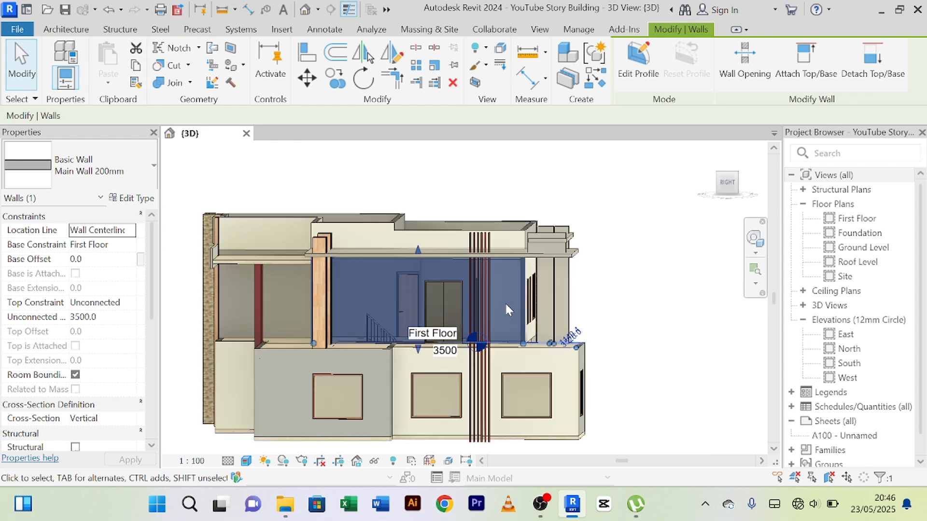
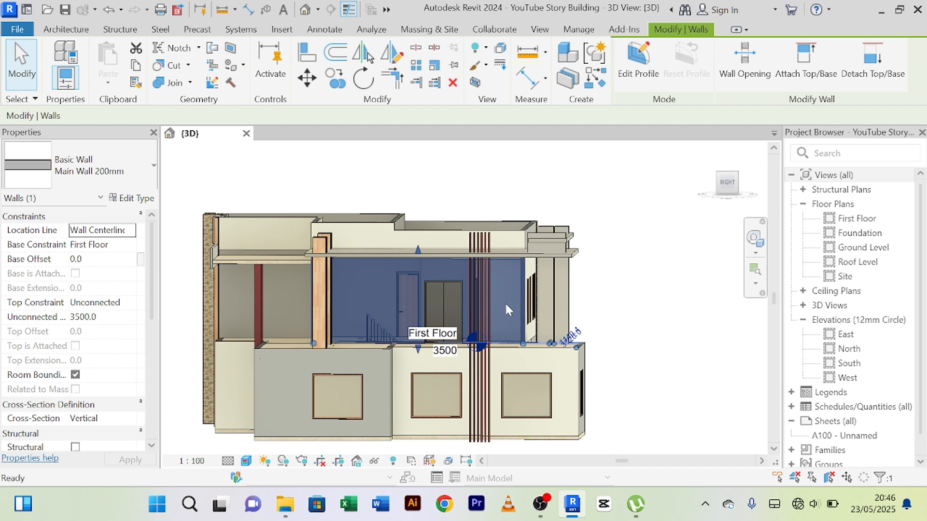
Temporarily isolate the first-floor Main Wall 200mm behind the vertical strips in the 3D view.
key(Escape)
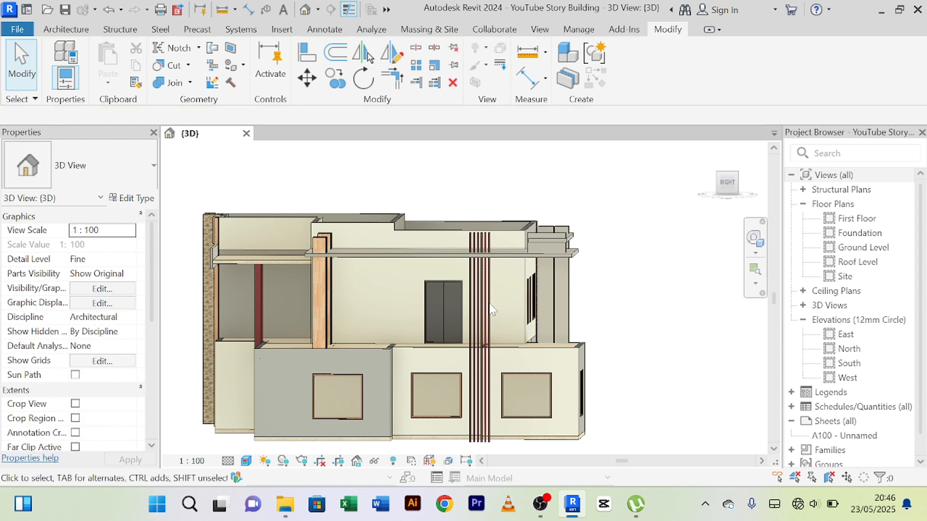
click(526, 308)
click(526, 308)
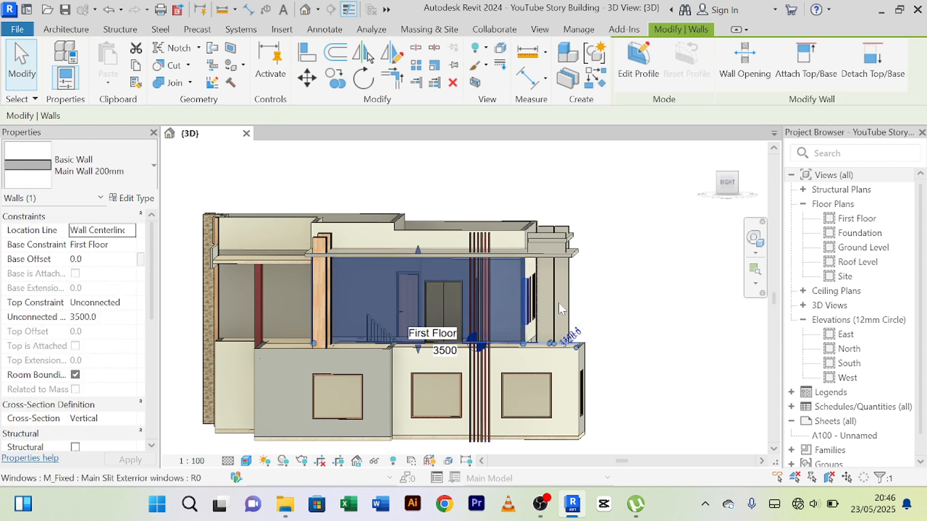
click(375, 462)
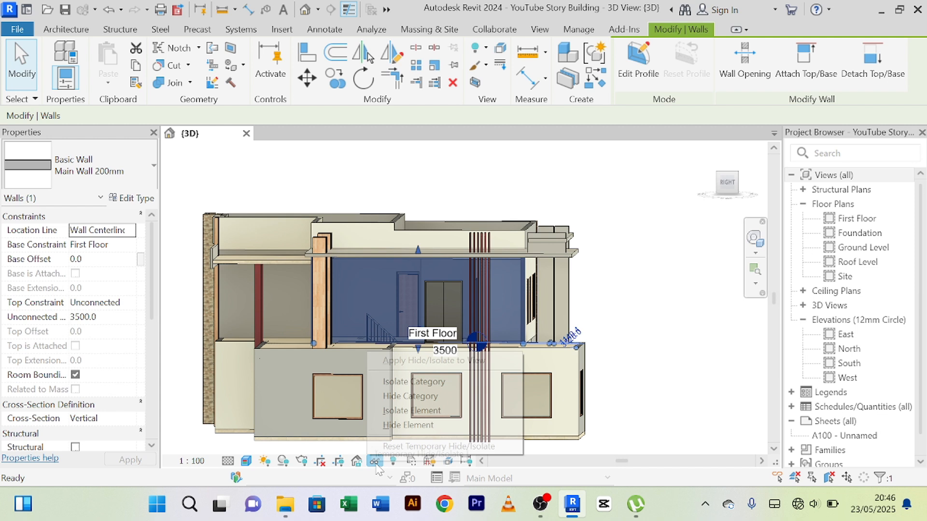
click(412, 410)
scroll(471, 298, up, 5)
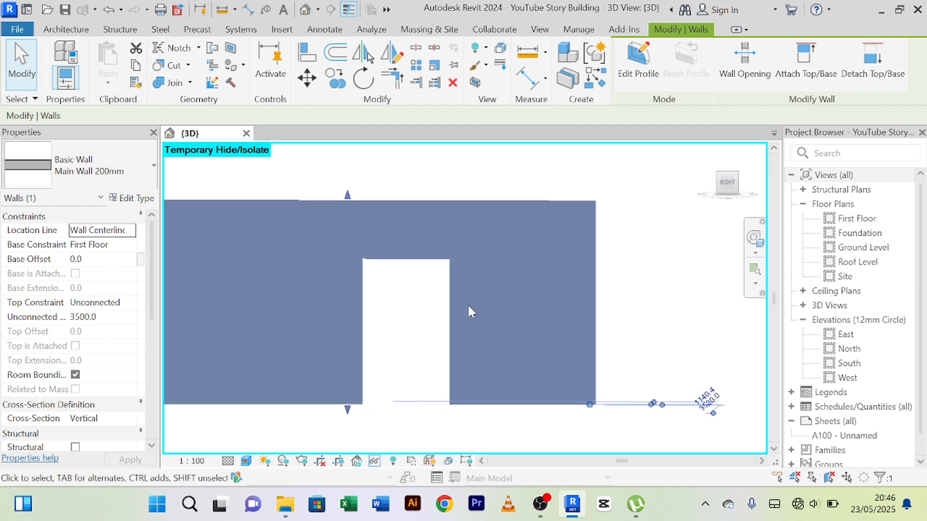
scroll(467, 303, down, 4)
middle_drag(467, 303, 493, 303)
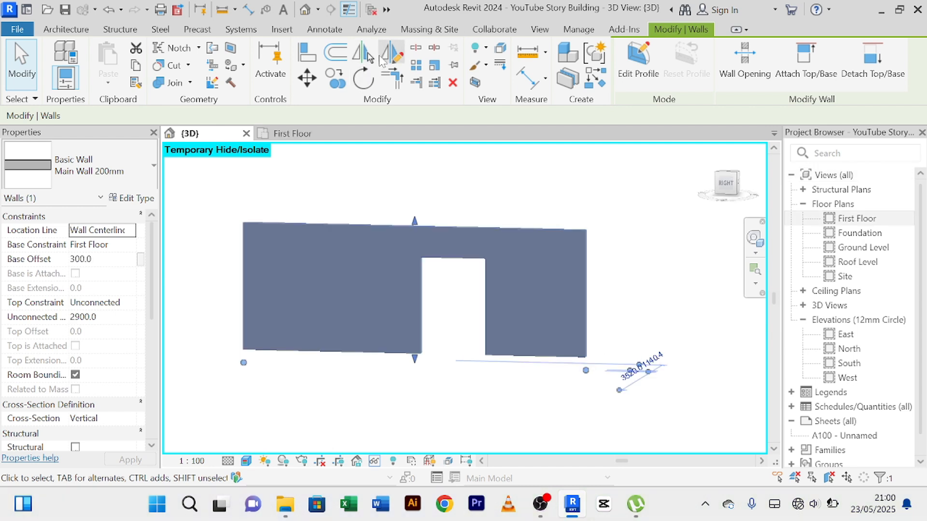
Split the isolated wall vertically 300 mm in from each of its two ends.
click(416, 47)
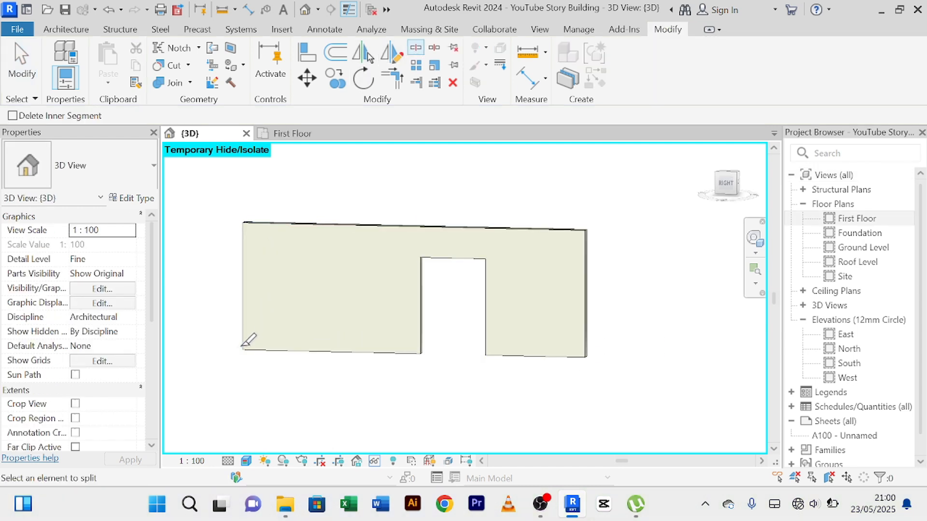
scroll(266, 344, up, 2)
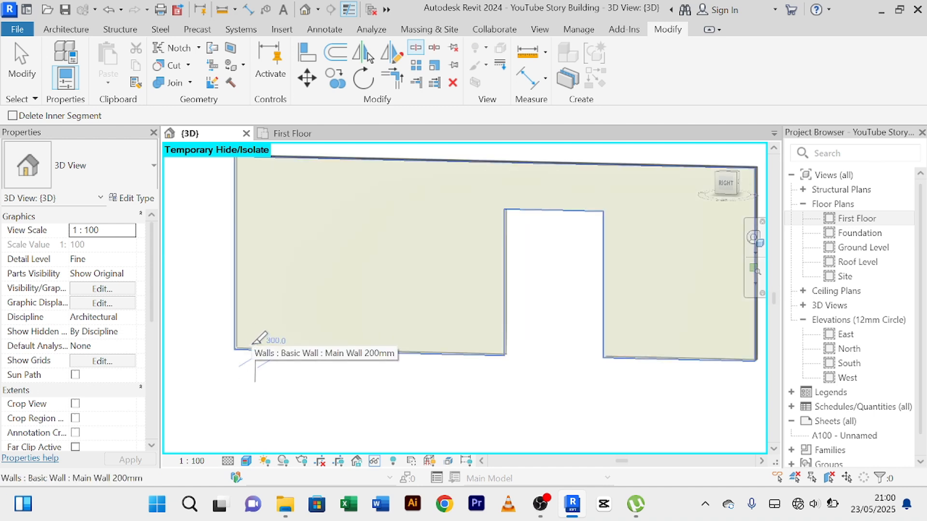
click(253, 345)
scroll(303, 338, down, 3)
scroll(586, 337, up, 2)
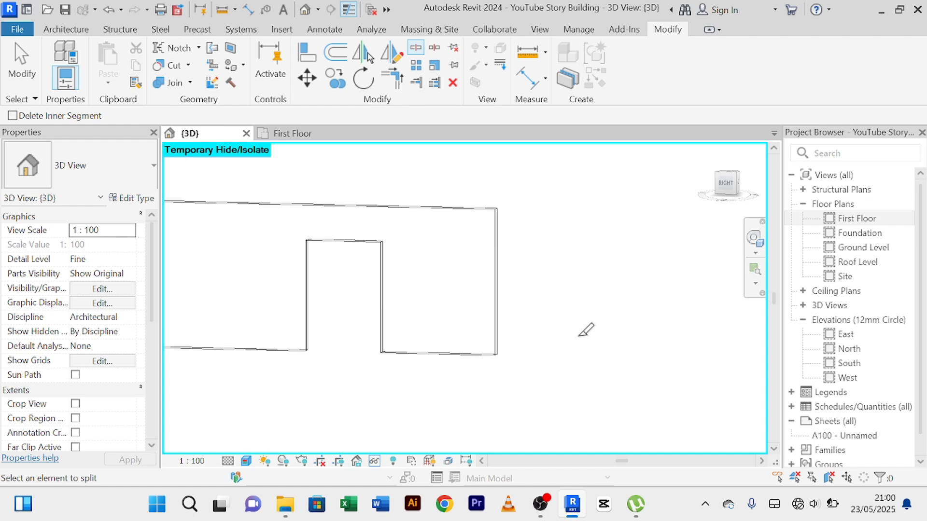
click(482, 351)
scroll(522, 325, down, 2)
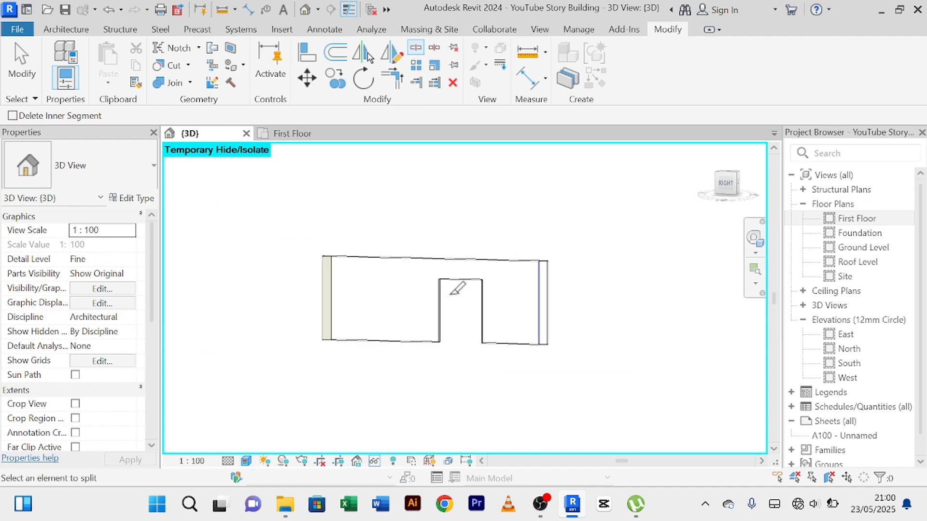
Split the wall vertically just left of the door opening, 3500 mm from the left-end split.
scroll(423, 337, up, 2)
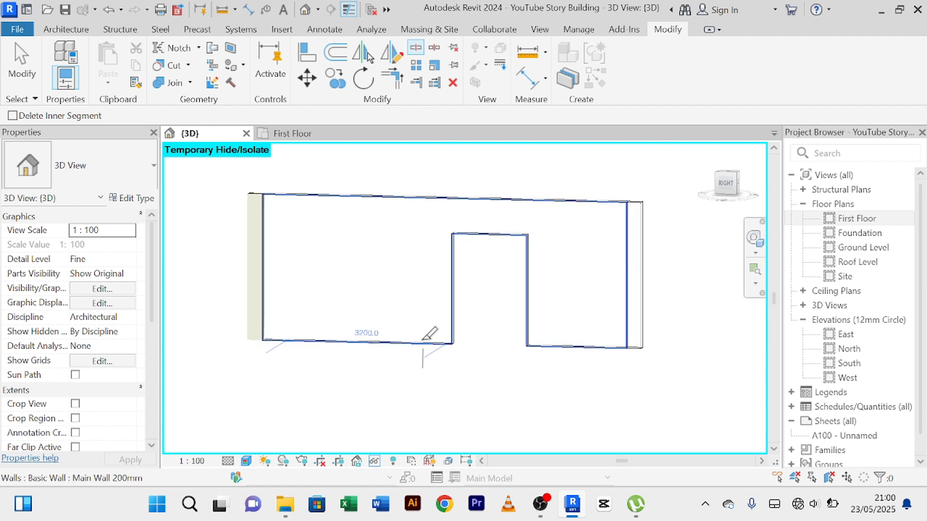
scroll(430, 333, up, 2)
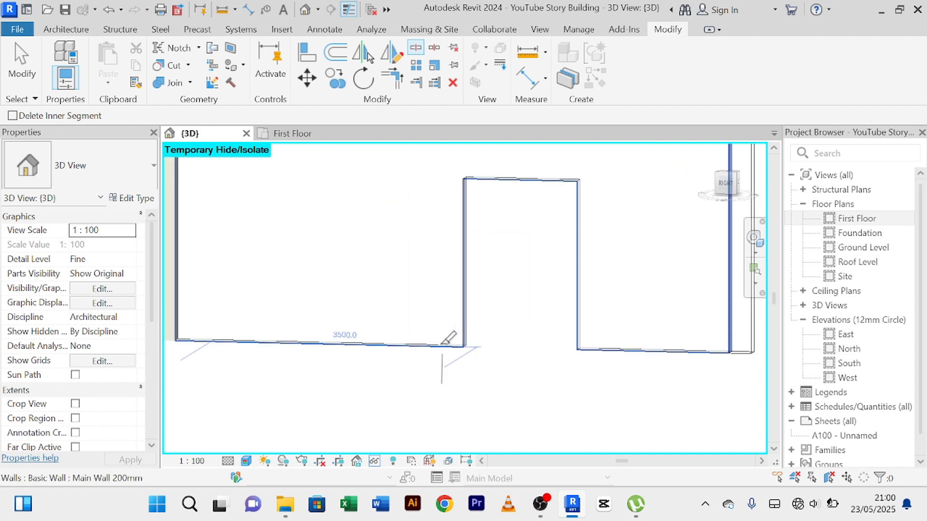
scroll(447, 335, up, 1)
scroll(447, 335, down, 4)
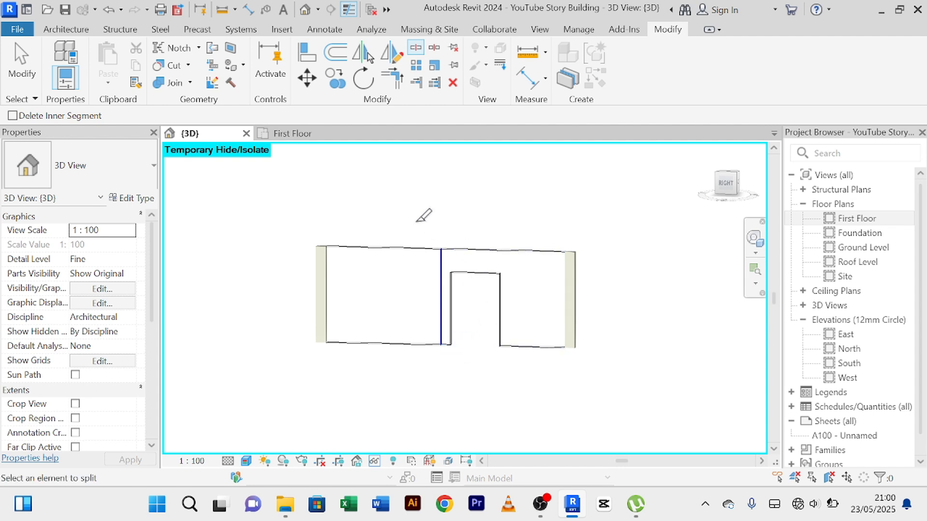
right_click(414, 195)
click(450, 204)
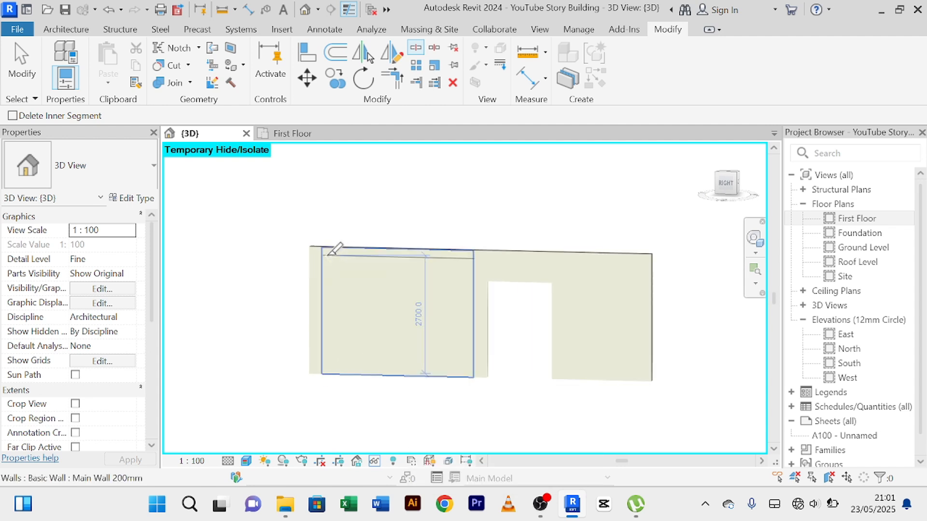
Split the wall section left of the door opening horizontally at 2700 mm and 200 mm above its base.
click(338, 248)
scroll(347, 361, up, 2)
scroll(346, 361, up, 2)
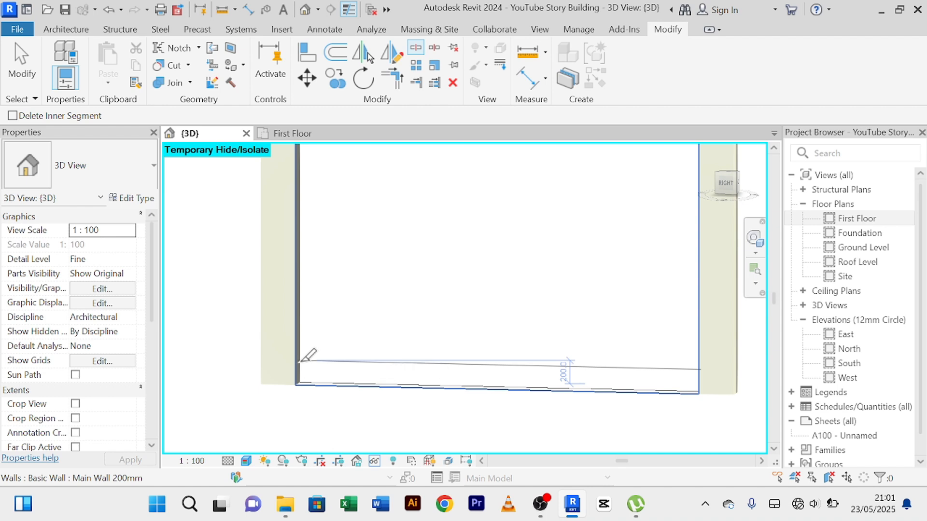
click(302, 360)
scroll(355, 335, down, 5)
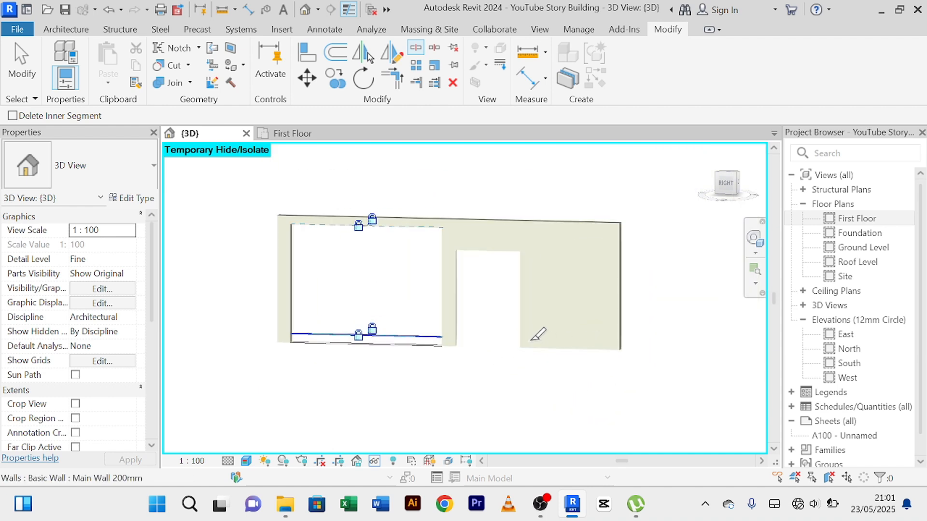
Split the wall vertically just right of the door opening, 1800 mm from the right-end split, and horizontally 200 mm above its base.
scroll(537, 334, up, 2)
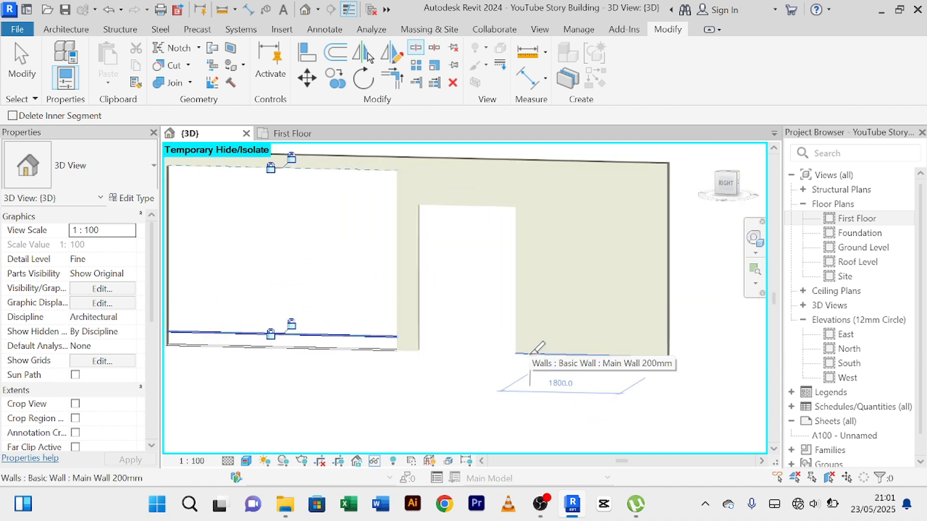
click(531, 353)
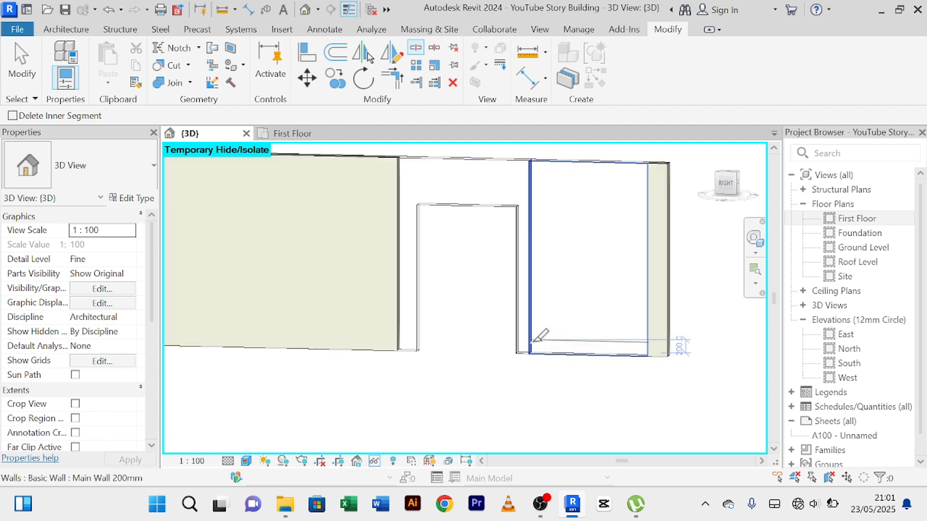
click(533, 340)
scroll(507, 274, down, 3)
right_click(607, 157)
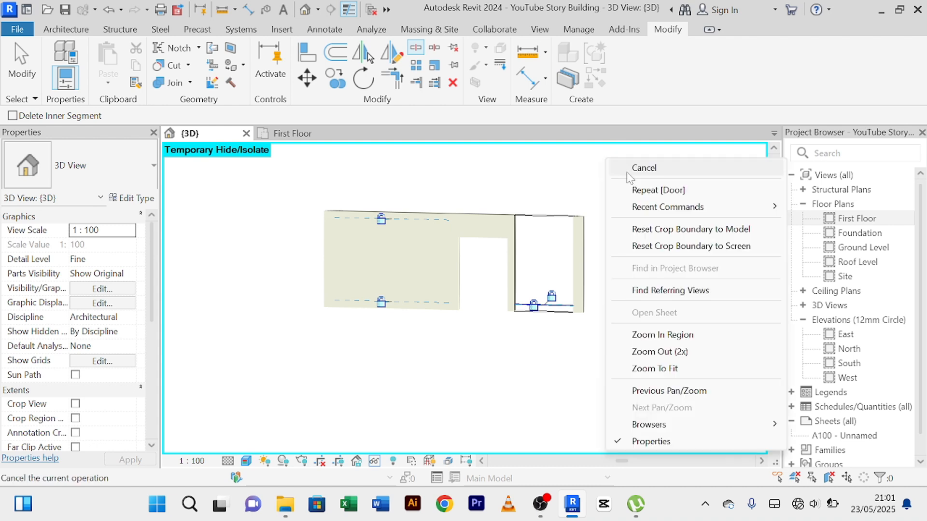
click(630, 169)
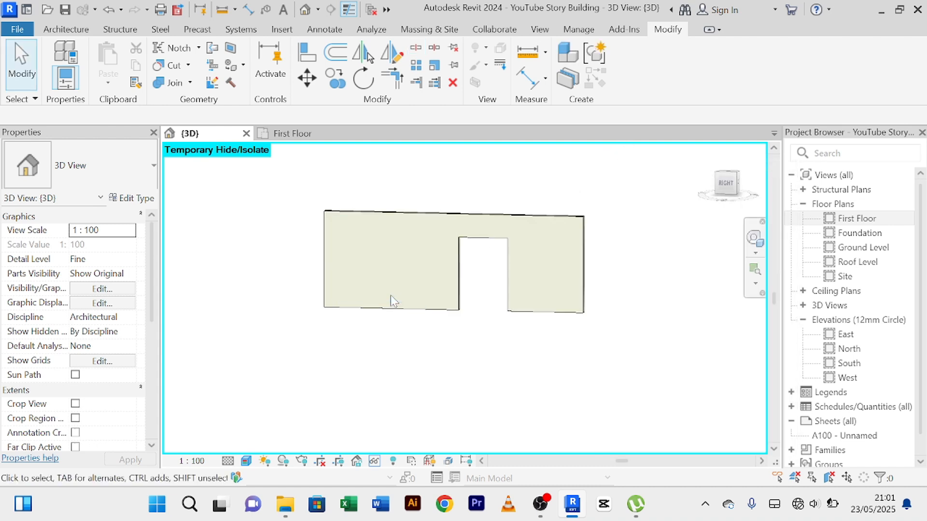
Change the large inset wall panel left of the door opening to the Curtain_Wall-Empty type.
key(Tab)
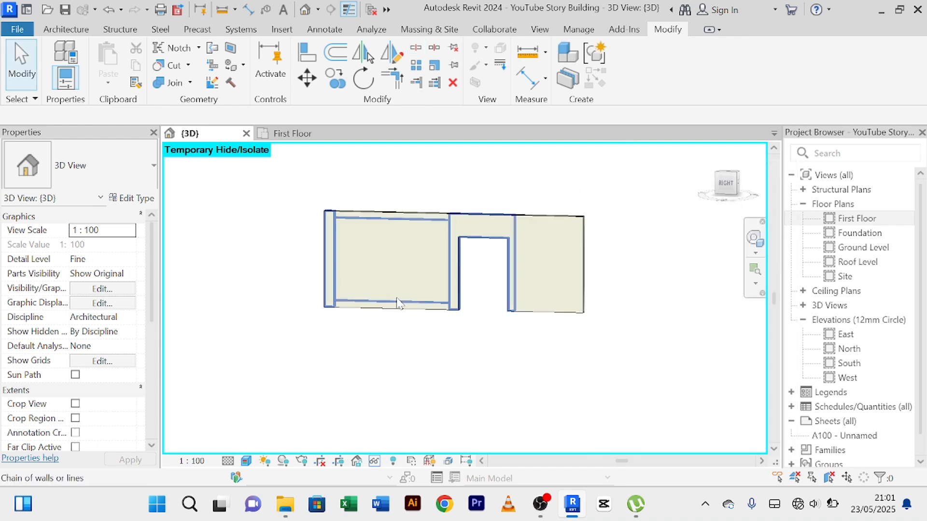
key(Tab)
key(Tab)
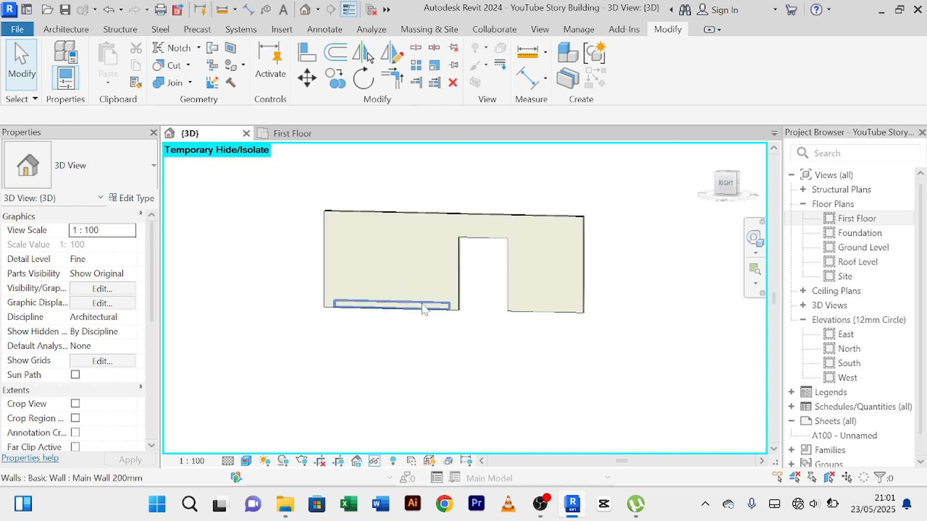
click(418, 304)
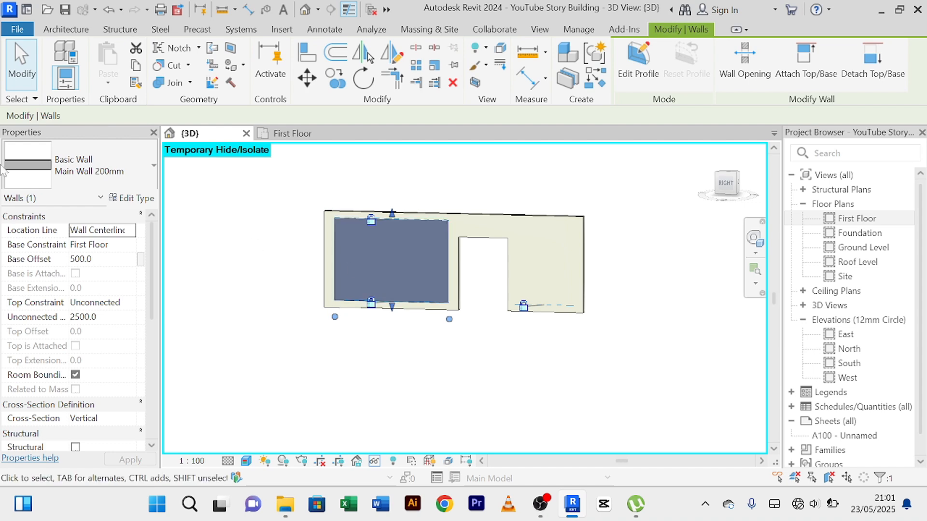
click(154, 167)
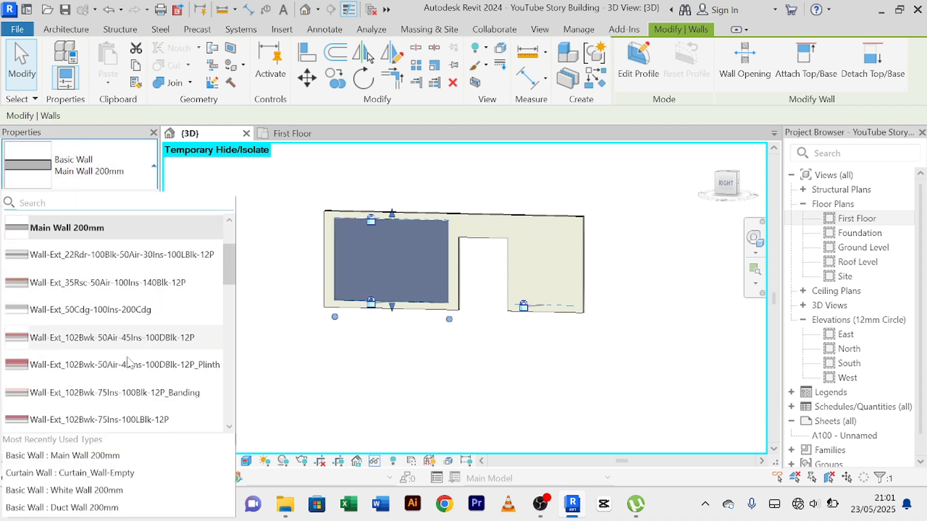
scroll(107, 338, down, 5)
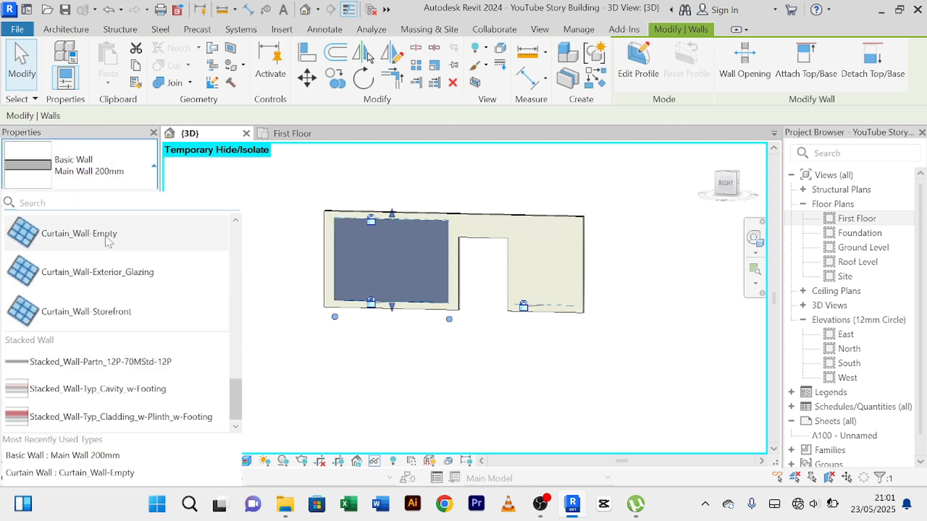
click(108, 241)
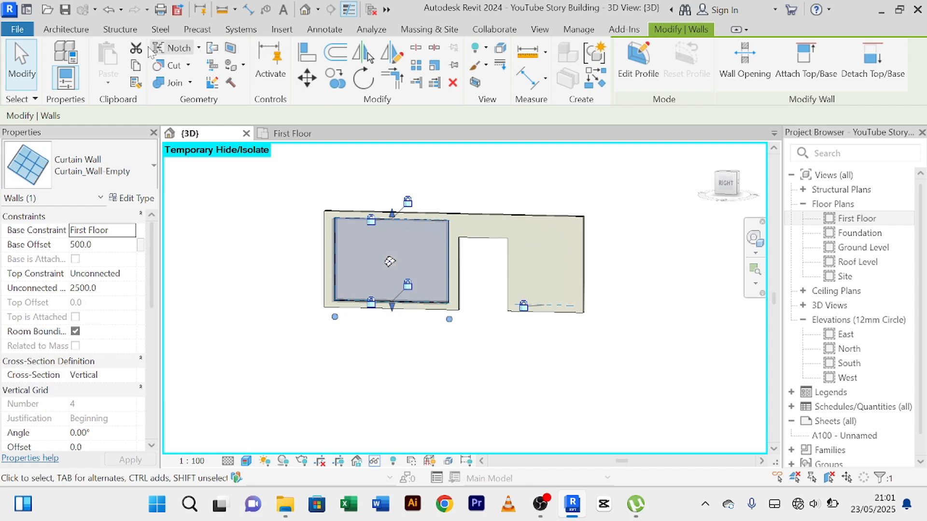
Add vertical curtain grid lines 200 mm and 400 mm in from each side edge of the curtain wall panel.
click(67, 30)
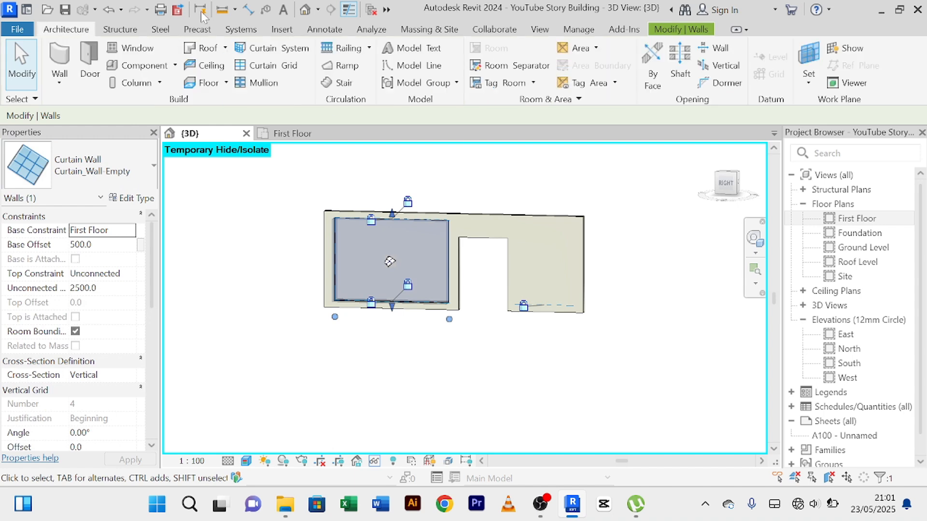
click(279, 67)
scroll(356, 269, up, 4)
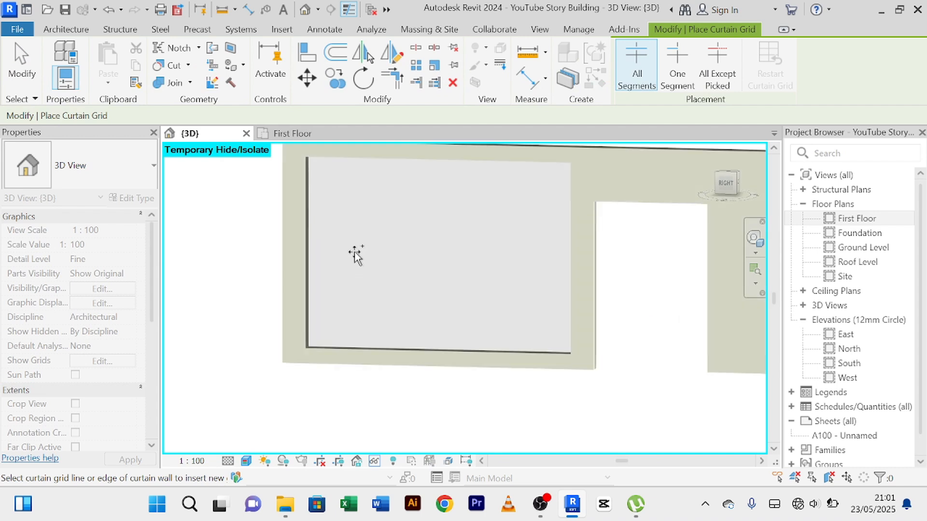
scroll(350, 242, down, 1)
scroll(330, 312, up, 2)
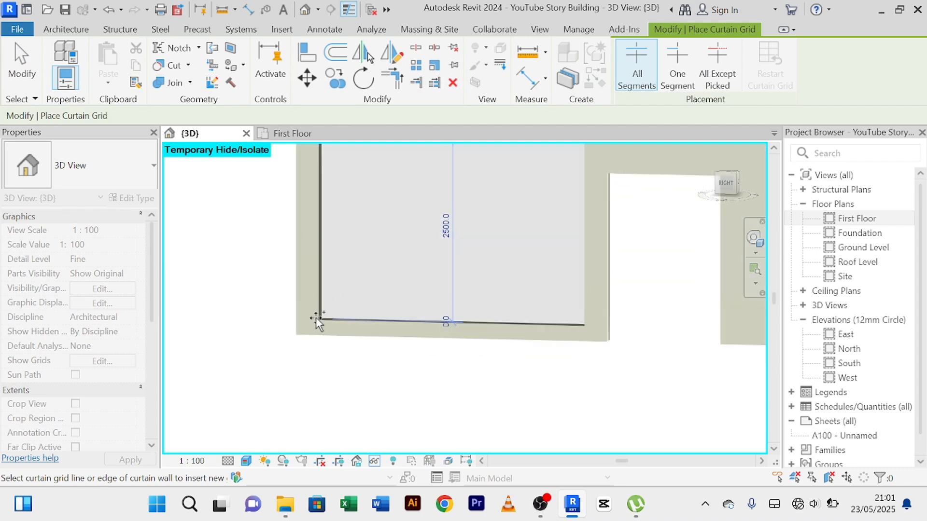
click(338, 313)
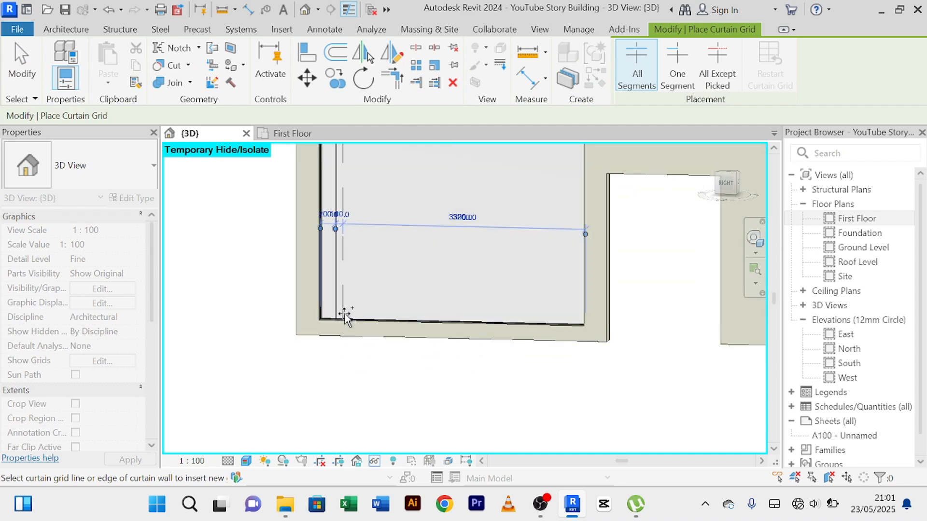
click(349, 314)
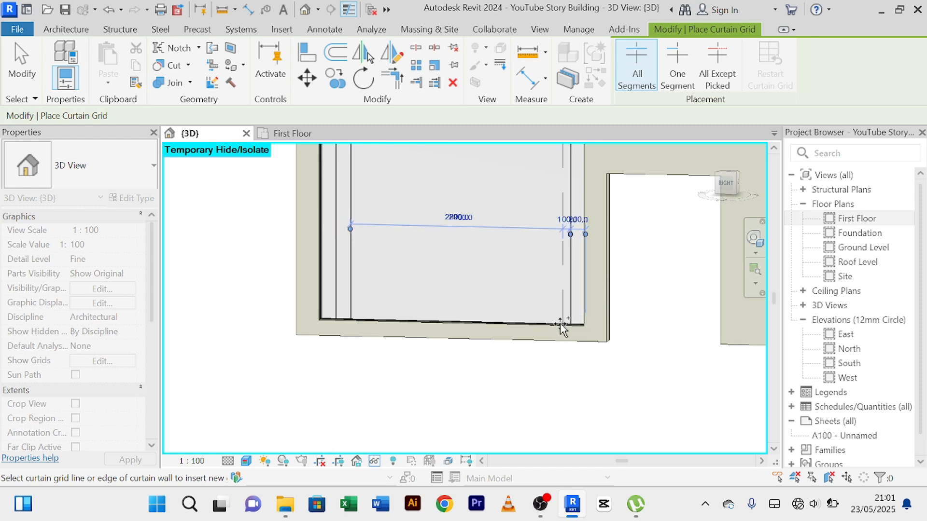
scroll(554, 323, down, 2)
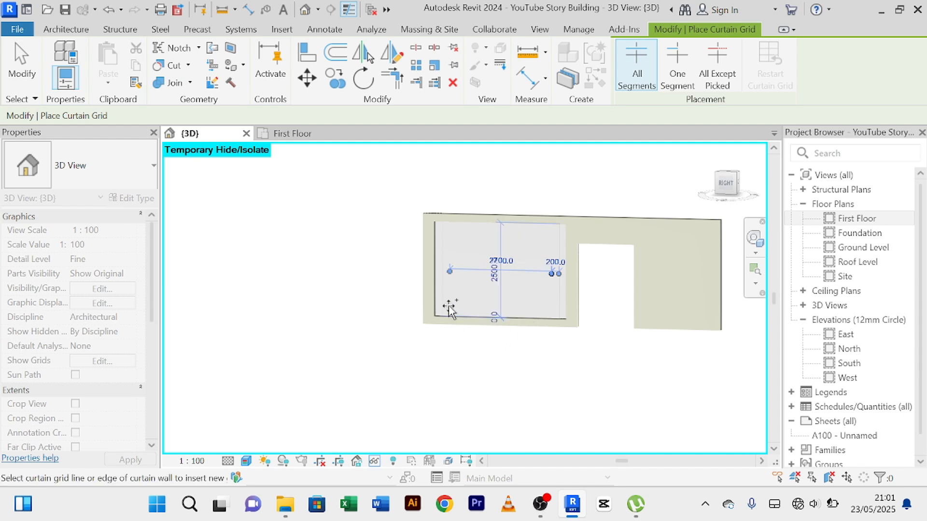
middle_drag(563, 203, 491, 191)
scroll(491, 192, down, 1)
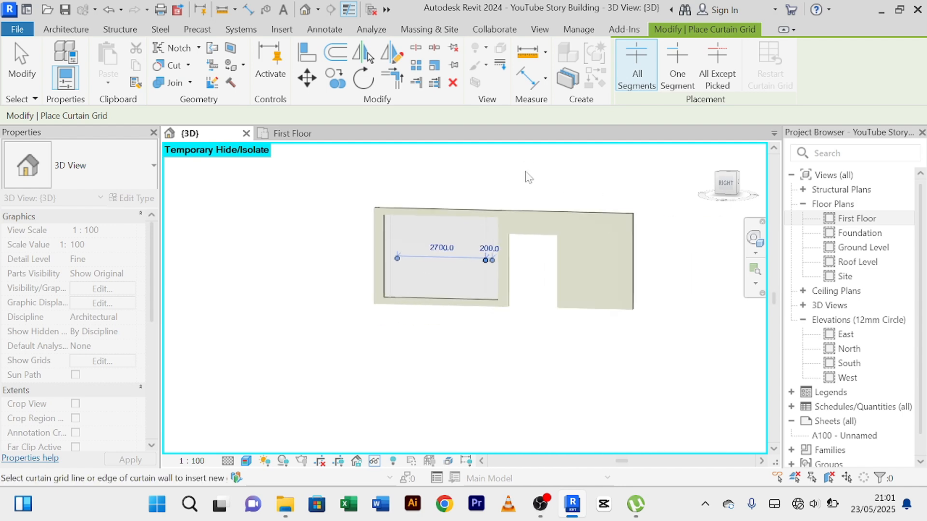
right_click(524, 172)
click(533, 177)
right_click(512, 155)
click(541, 164)
scroll(512, 214, up, 1)
scroll(514, 220, up, 1)
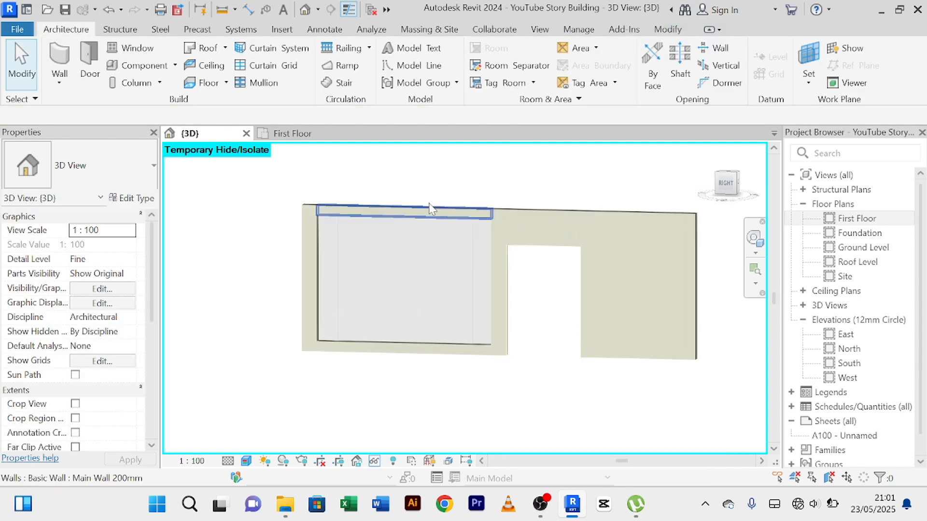
click(632, 349)
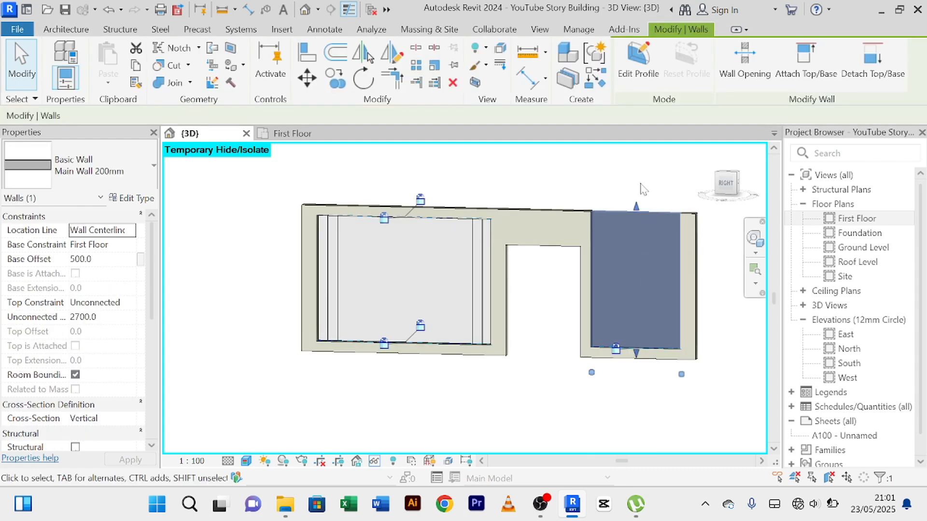
middle_drag(643, 190, 623, 206)
click(623, 207)
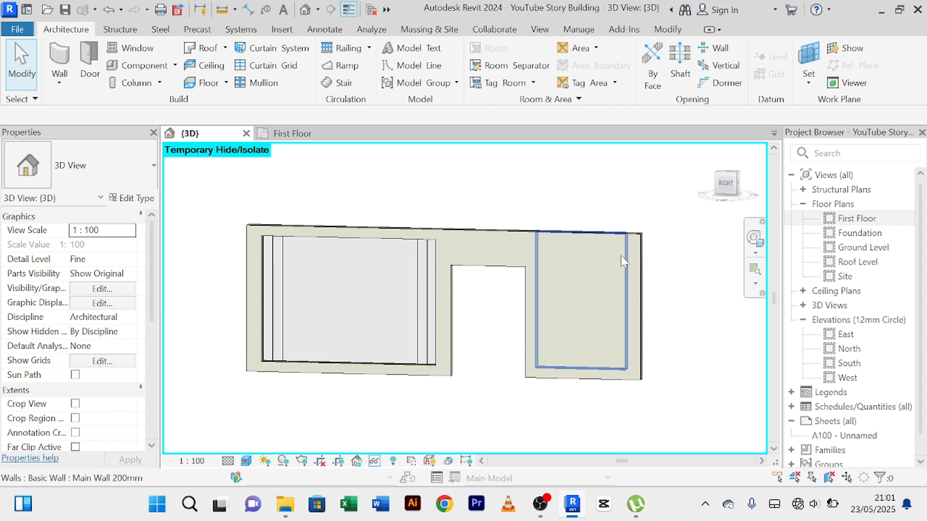
Split the wall panel right of the door opening horizontally at 2500 mm, level with the other inset panel's top edge.
click(621, 256)
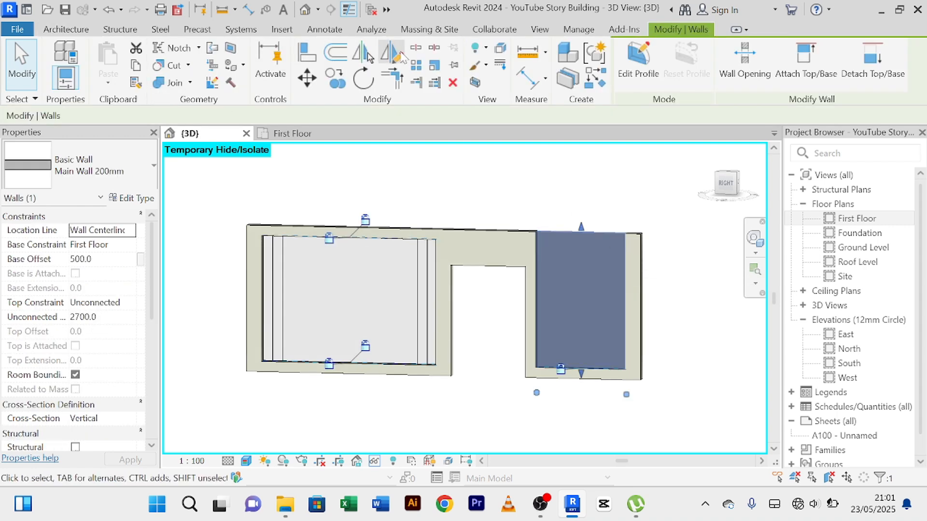
click(416, 47)
scroll(563, 201, up, 3)
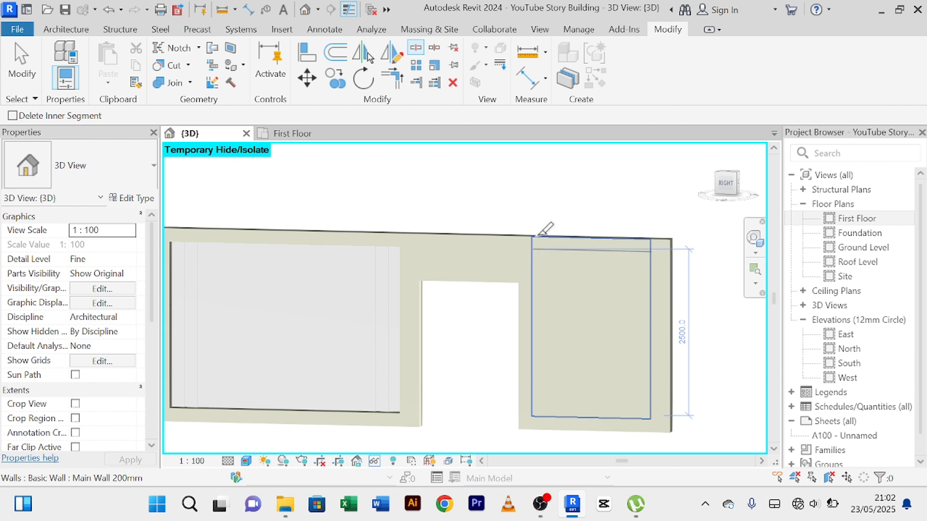
right_click(543, 181)
click(556, 191)
right_click(543, 177)
click(554, 185)
right_click(529, 160)
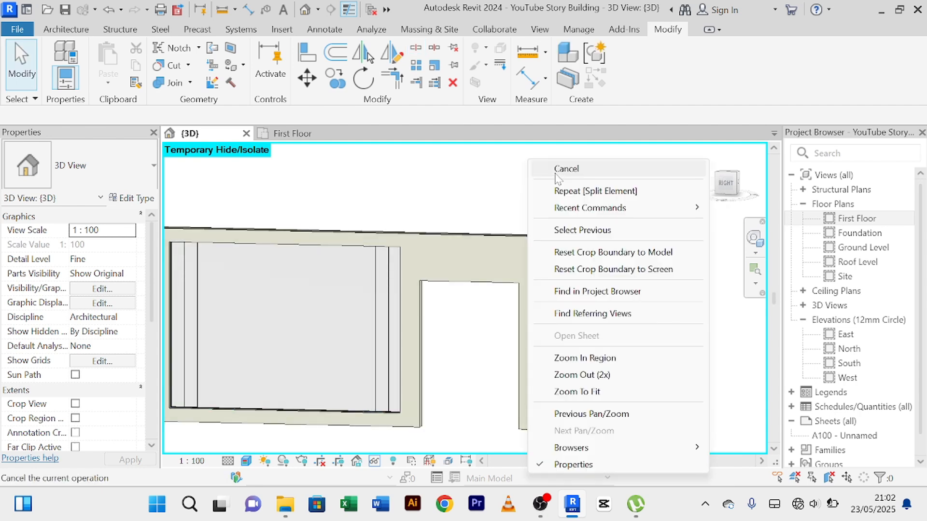
click(557, 170)
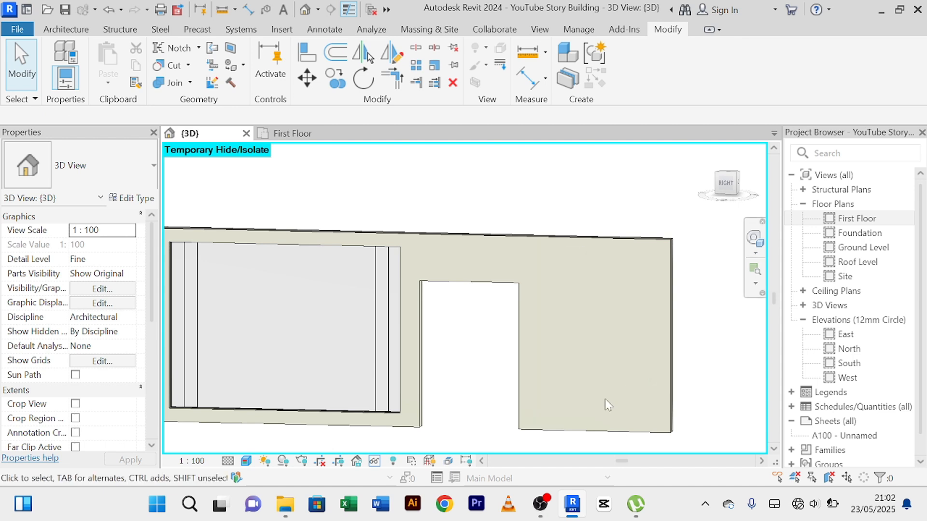
Change the inset wall panel right of the door opening to the Curtain_Wall-Empty type.
click(647, 404)
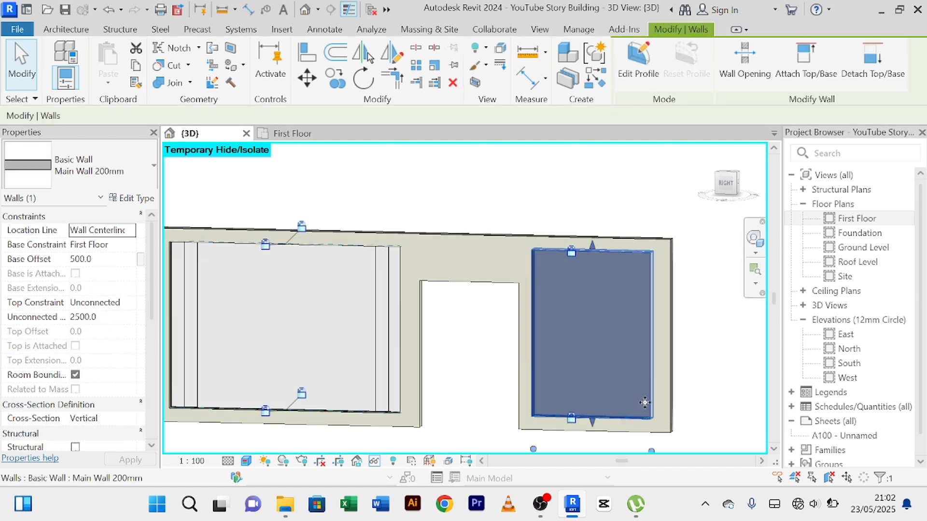
click(155, 165)
scroll(164, 219, down, 10)
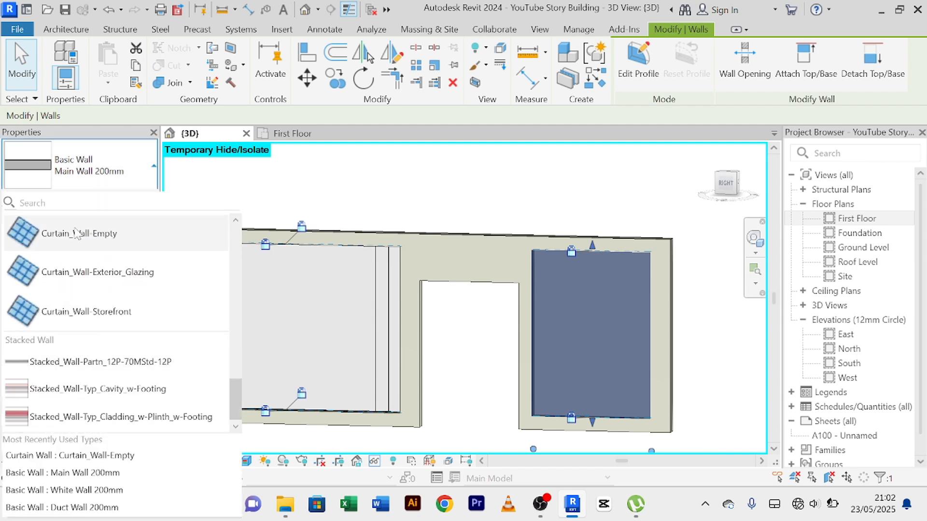
click(76, 234)
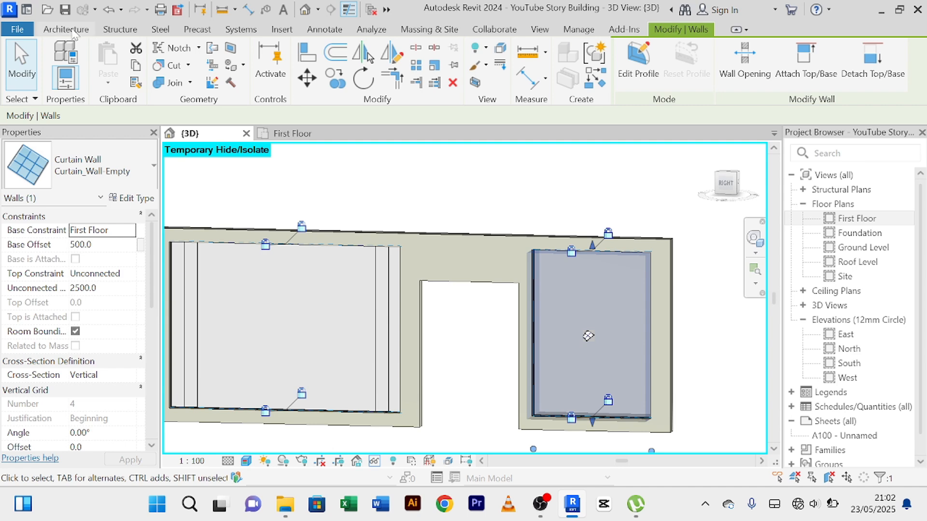
Try a horizontal curtain grid line one third down the curtain wall right of the door opening, and undo it.
click(66, 29)
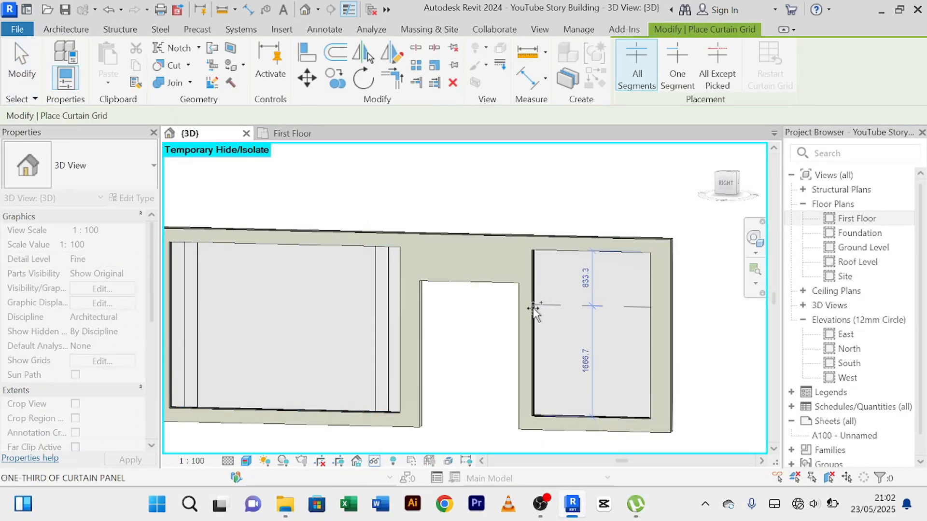
click(533, 311)
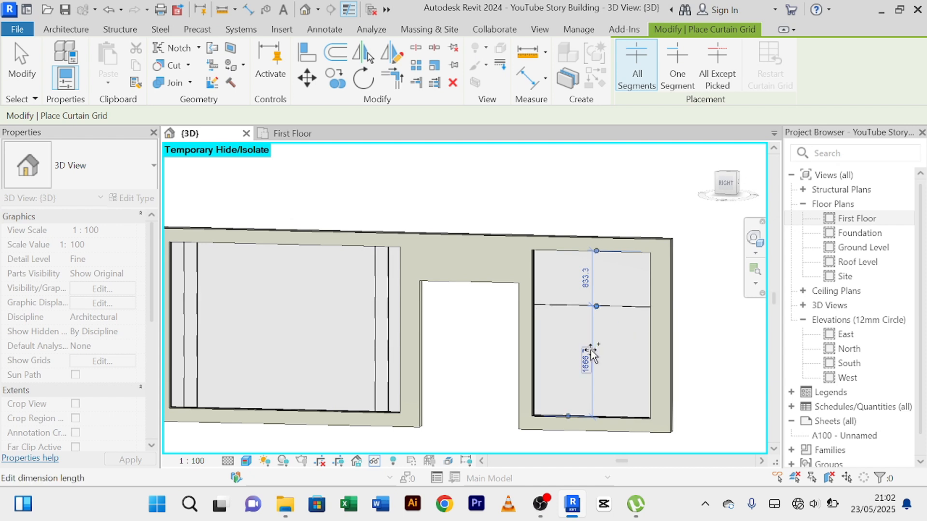
scroll(599, 355, up, 2)
scroll(599, 355, down, 1)
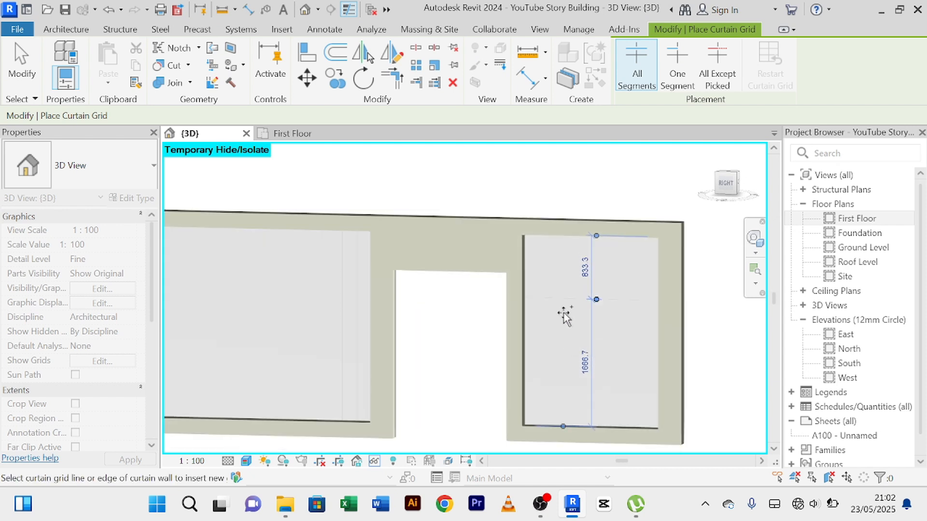
scroll(567, 309, down, 1)
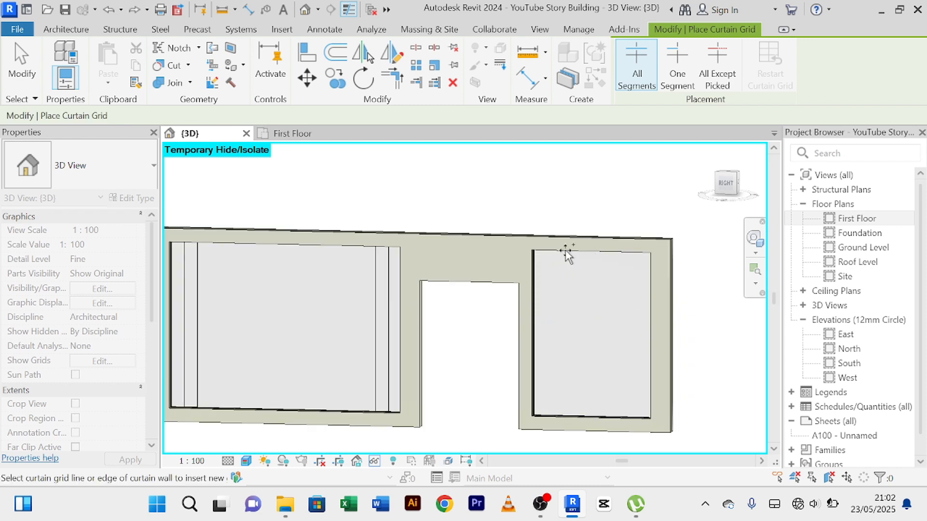
Add two vertical grid lines to the curtain wall right of the door opening: one at mid-width, 900 mm, and one 100 mm beside it.
click(591, 253)
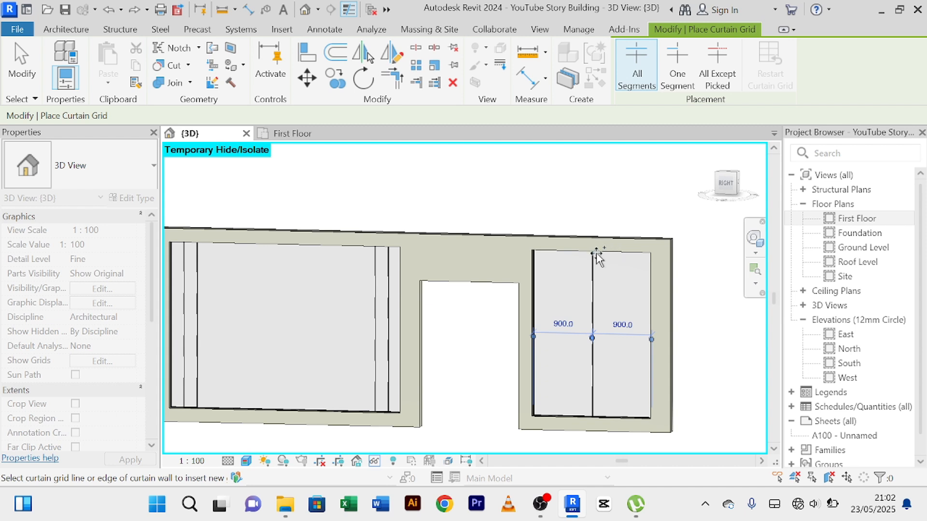
scroll(597, 252, up, 1)
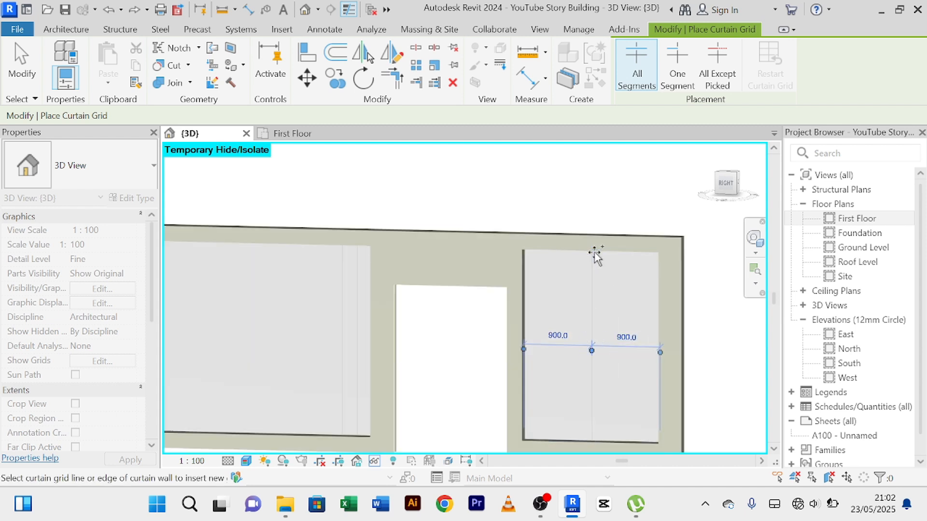
scroll(598, 253, up, 2)
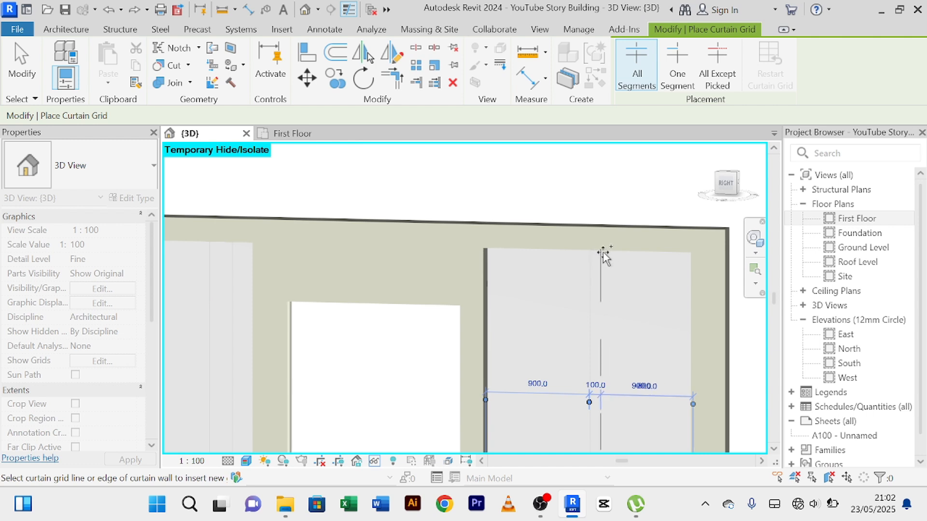
scroll(609, 239, down, 4)
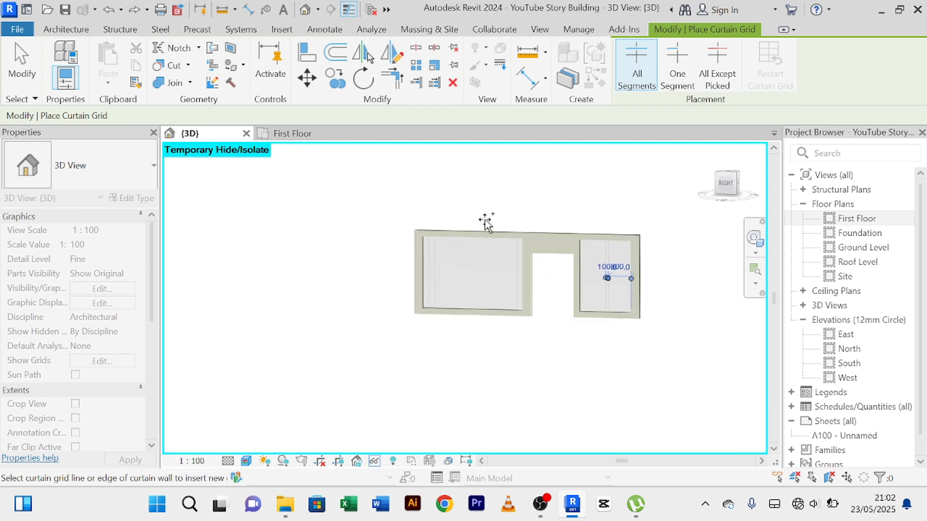
Place 50x150mm rectangular mullions on all grid lines of both first-floor curtain walls.
click(69, 29)
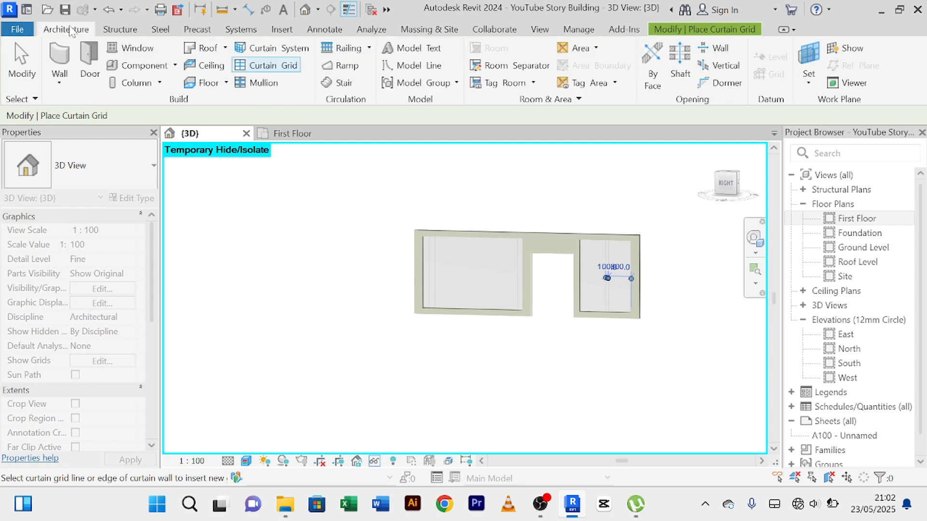
click(262, 83)
click(698, 73)
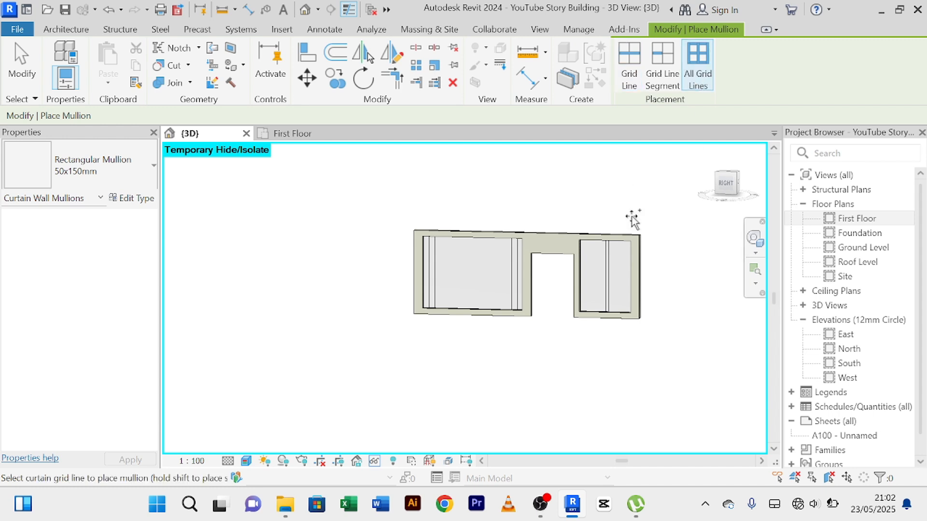
scroll(628, 271, up, 4)
scroll(608, 261, down, 4)
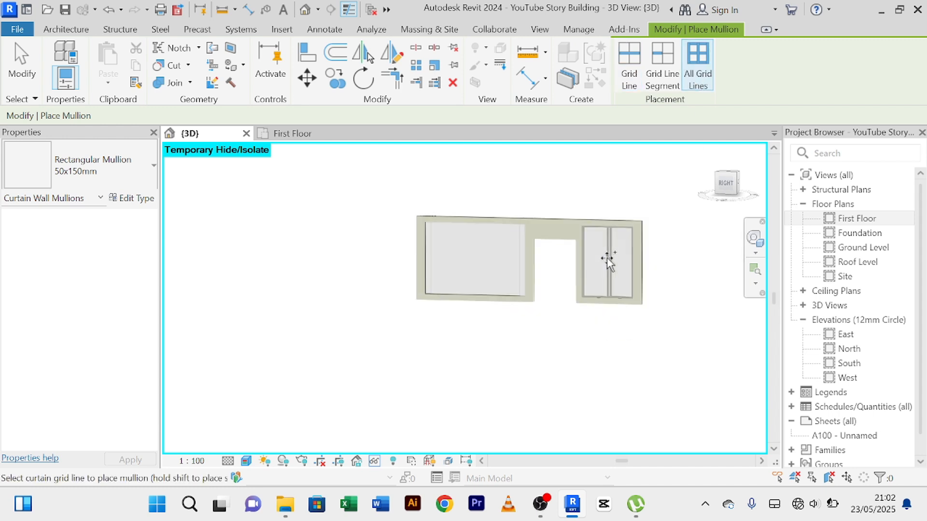
click(511, 232)
right_click(501, 169)
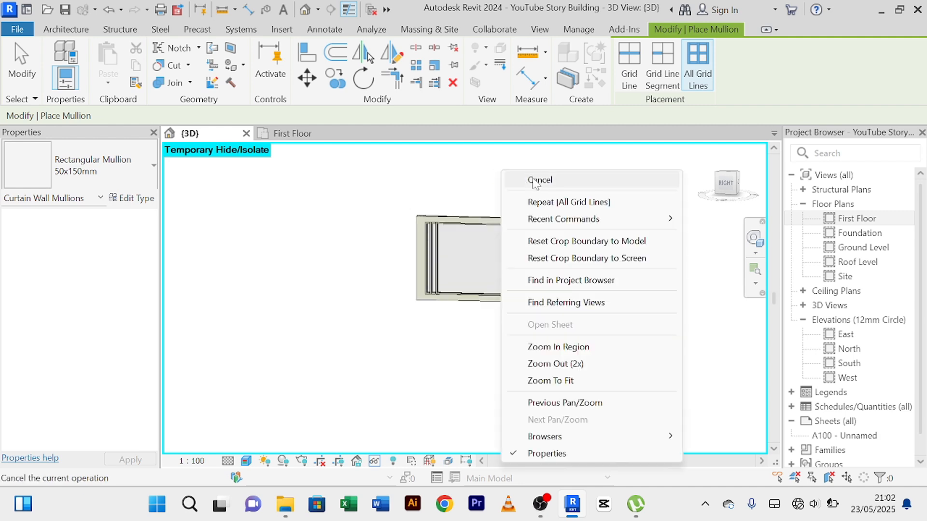
click(535, 181)
right_click(510, 164)
click(529, 175)
Reset the temporary hide/isolate to show the whole building again.
scroll(527, 182, down, 2)
middle_drag(526, 181, 448, 189)
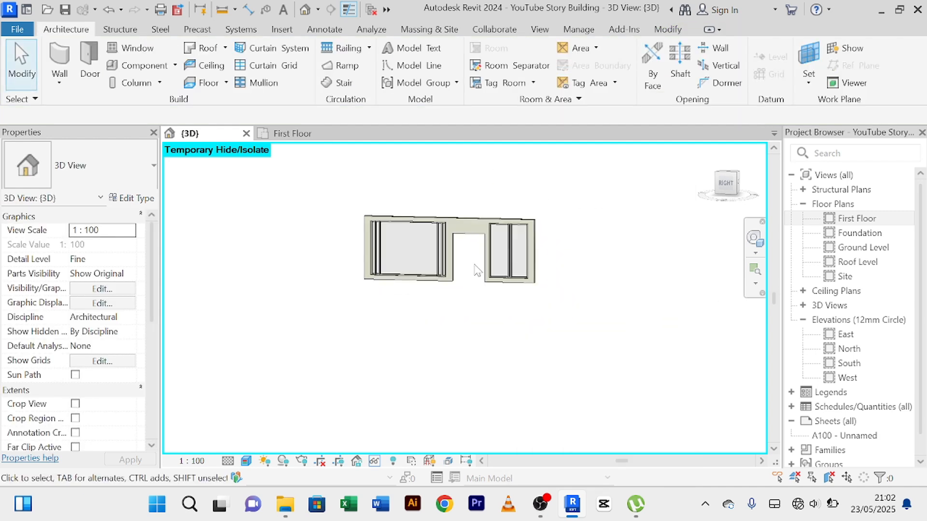
click(375, 461)
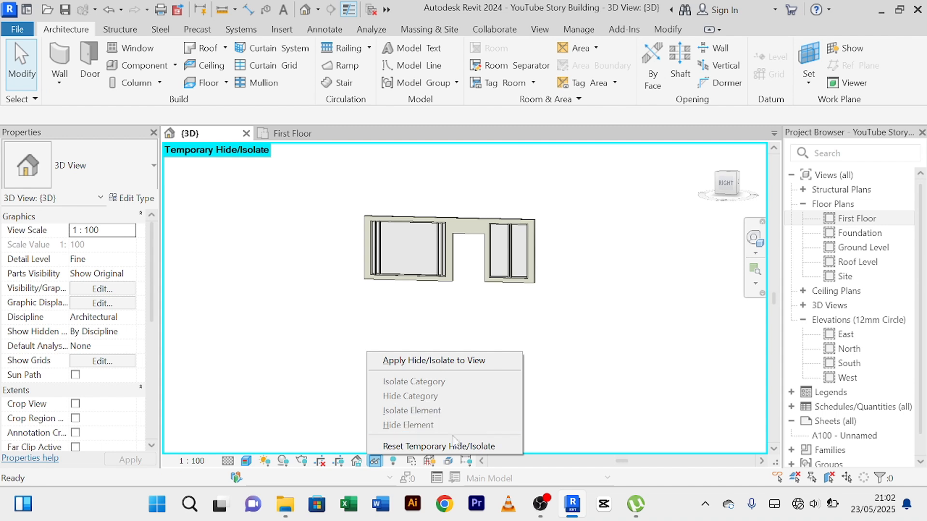
click(439, 446)
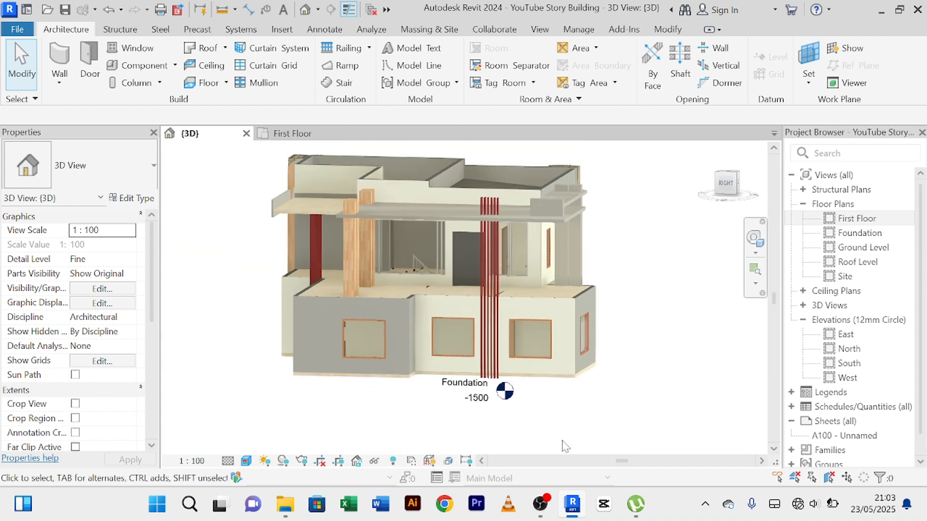
Examine the new curtain walls and mullions on the side facade close up and from several angles.
shift+middle_drag(565, 446, 621, 439)
scroll(536, 266, up, 6)
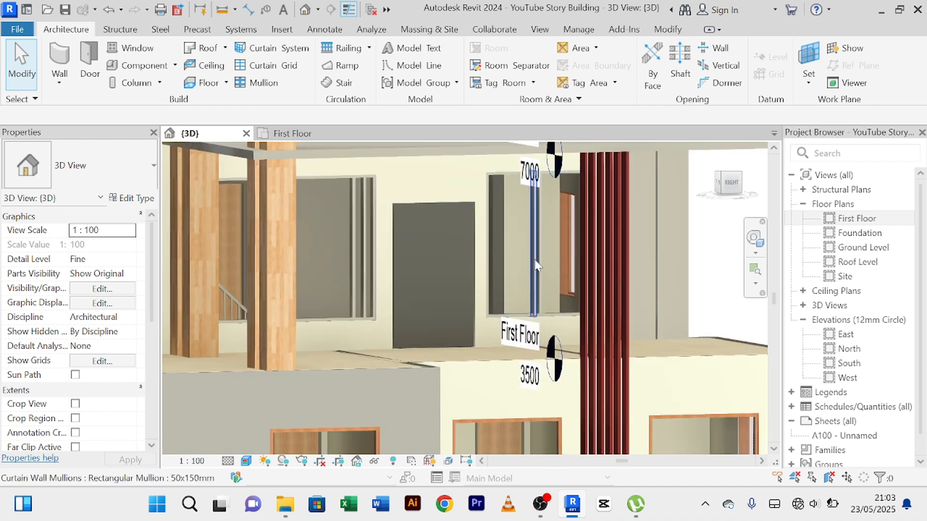
shift+middle_drag(498, 250, 462, 258)
shift+middle_drag(437, 265, 371, 294)
scroll(549, 321, down, 2)
middle_drag(547, 320, 538, 314)
shift+middle_drag(464, 354, 454, 338)
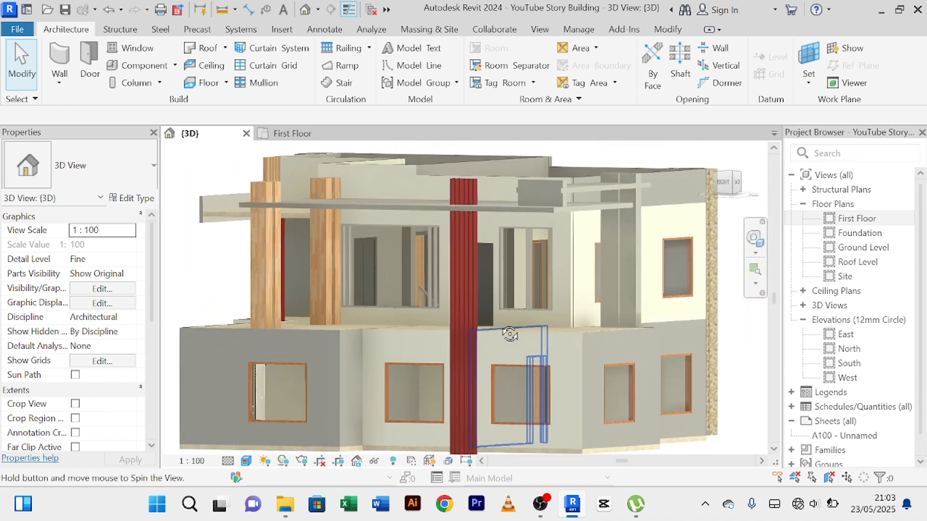
scroll(384, 287, up, 6)
scroll(379, 373, down, 3)
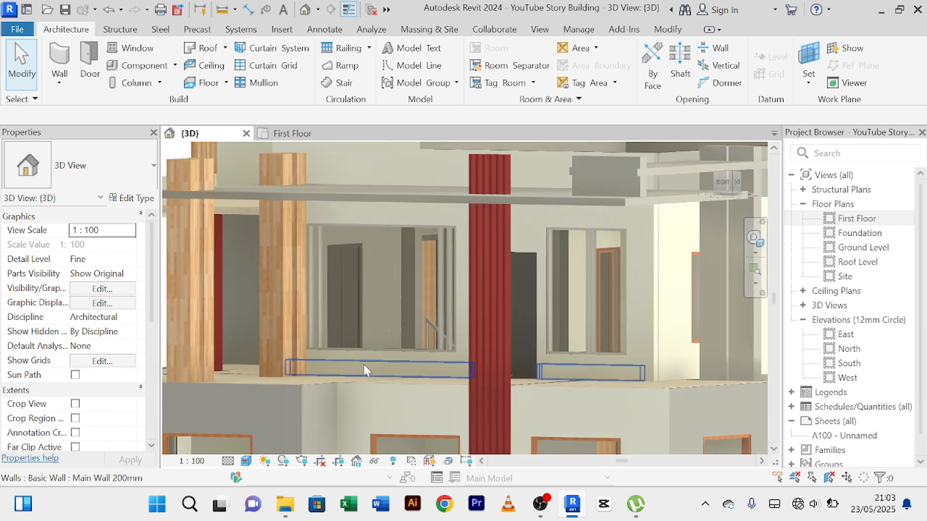
scroll(367, 267, down, 2)
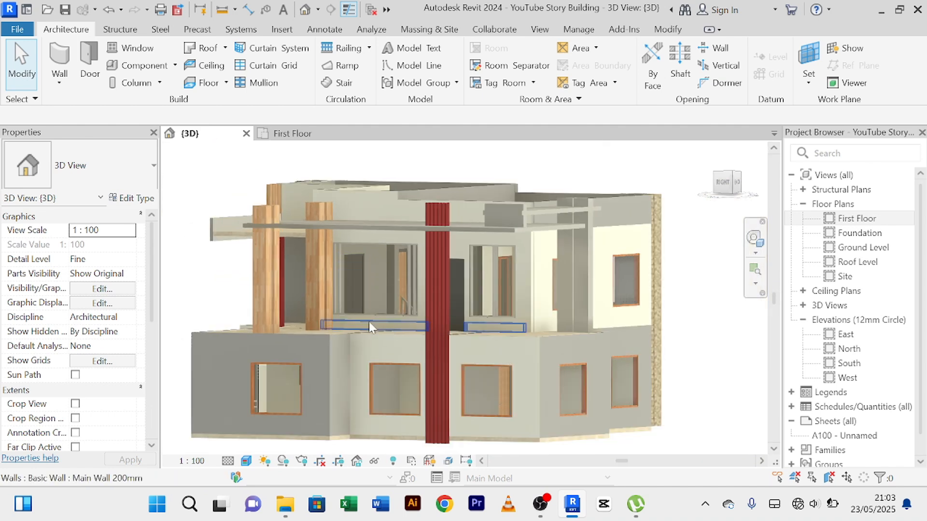
scroll(372, 326, down, 1)
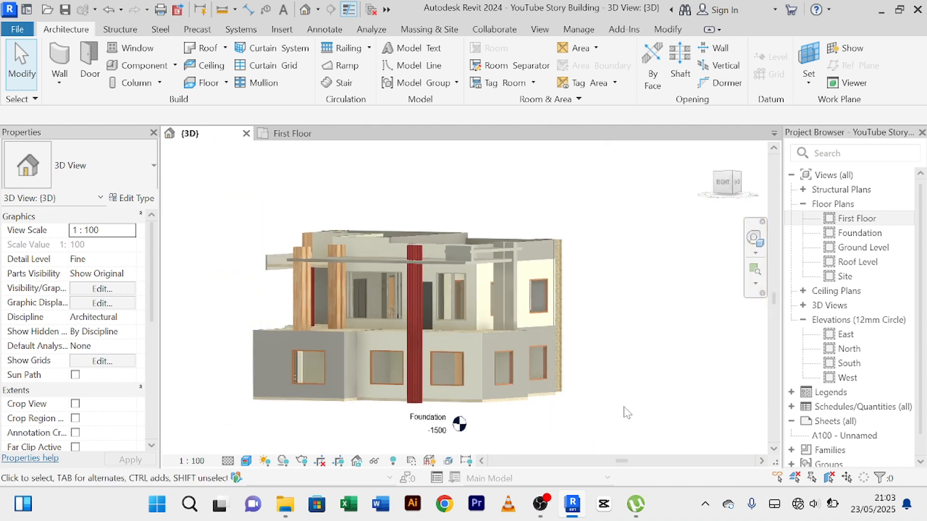
mouse_move(596, 420)
shift+middle_down()
mouse_move(645, 434)
mouse_move(648, 415)
mouse_move(595, 410)
mouse_move(647, 422)
mouse_move(653, 437)
mouse_move(620, 438)
mouse_move(601, 407)
mouse_move(658, 414)
mouse_move(581, 419)
shift+middle_up()
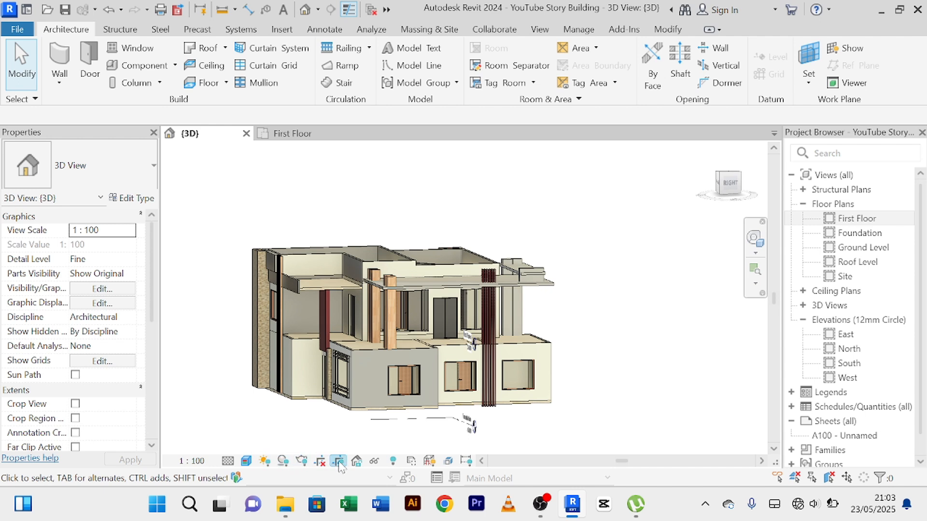
Switch the 3D view to the Shaded visual style.
click(251, 462)
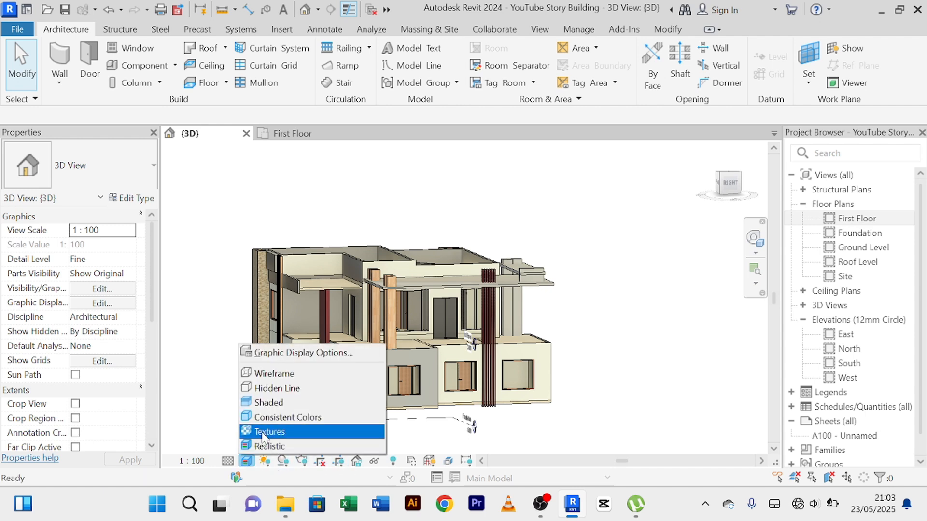
click(285, 404)
shift+middle_drag(634, 364, 605, 360)
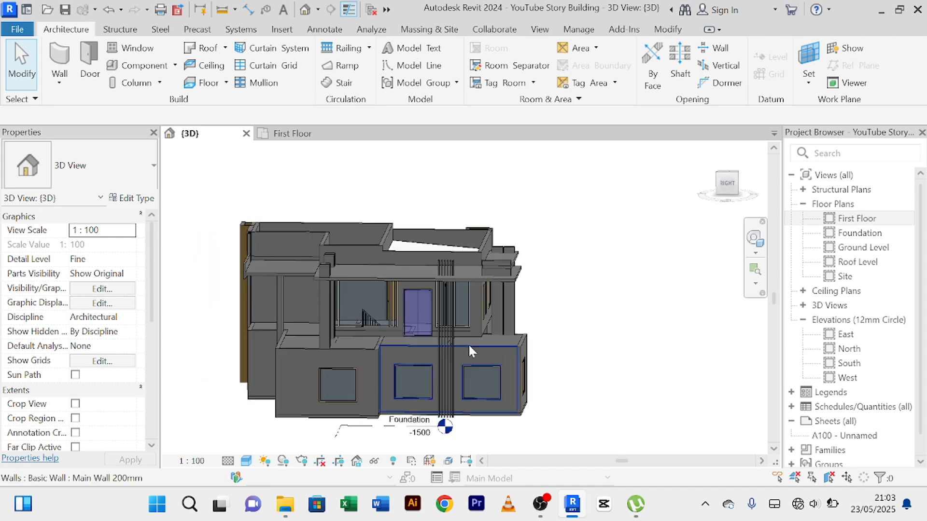
Inspect the shaded first-floor curtain walls and the wall around the door between them.
scroll(378, 308, up, 3)
mouse_move(379, 308)
shift+middle_down()
mouse_move(413, 333)
mouse_move(407, 339)
mouse_move(380, 314)
shift+middle_up()
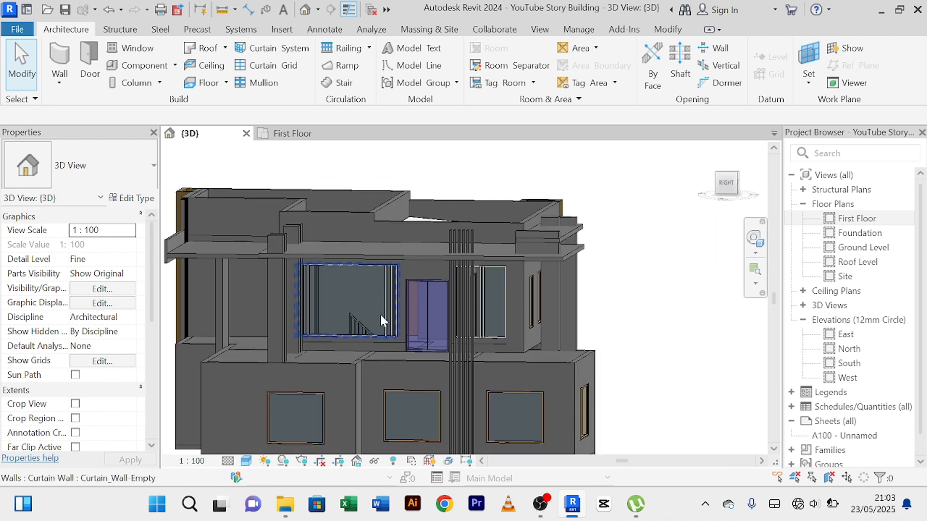
scroll(380, 313, up, 5)
scroll(352, 310, up, 1)
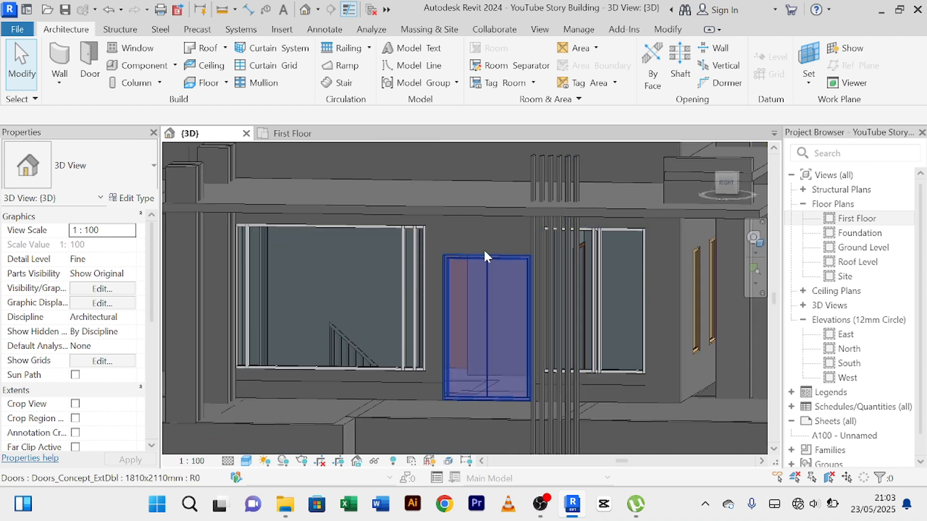
scroll(483, 248, down, 1)
mouse_move(443, 294)
shift+middle_down()
mouse_move(555, 379)
mouse_move(440, 306)
mouse_move(499, 304)
mouse_move(436, 298)
shift+middle_up()
scroll(440, 278, up, 2)
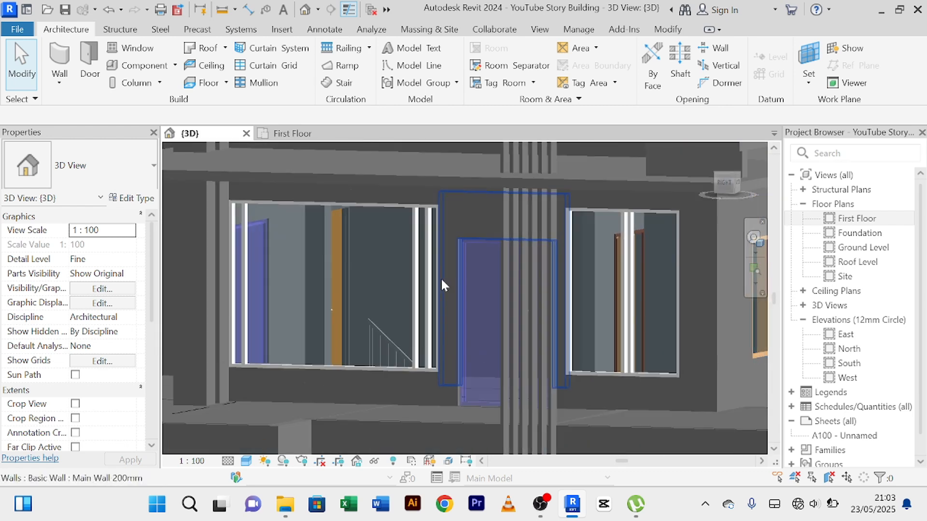
scroll(441, 277, down, 3)
scroll(441, 273, up, 3)
scroll(440, 270, down, 2)
scroll(453, 251, down, 2)
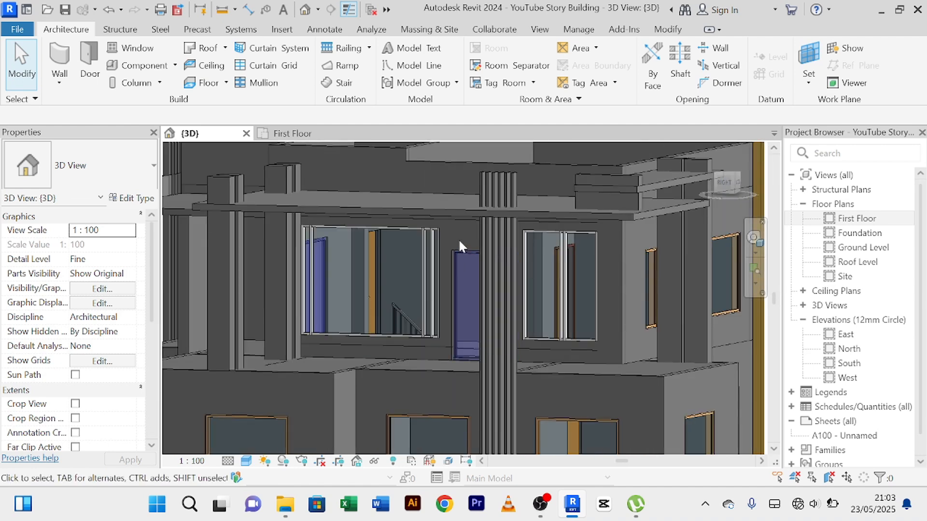
scroll(449, 240, up, 2)
scroll(448, 238, down, 4)
scroll(447, 233, up, 2)
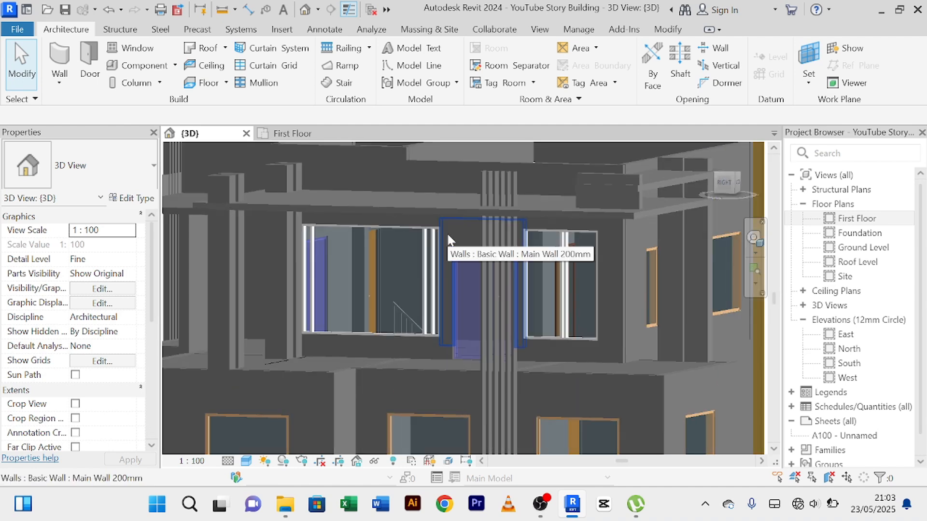
Switch the 3D view to the Realistic visual style to show the facade's materials.
scroll(447, 232, down, 5)
mouse_move(628, 413)
shift+middle_down()
mouse_move(501, 408)
mouse_move(586, 408)
mouse_move(671, 456)
mouse_move(630, 431)
shift+middle_up()
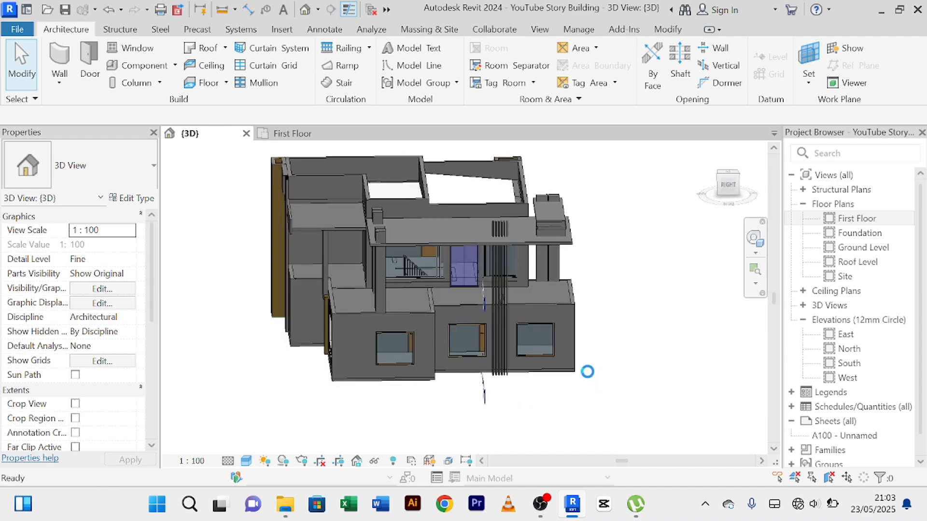
shift+middle_drag(623, 393, 650, 426)
scroll(572, 376, up, 2)
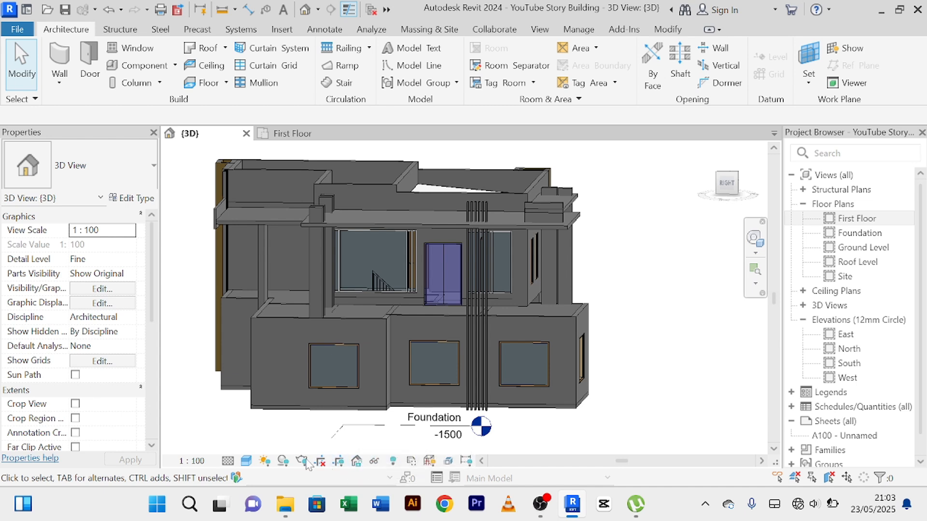
click(247, 462)
click(285, 446)
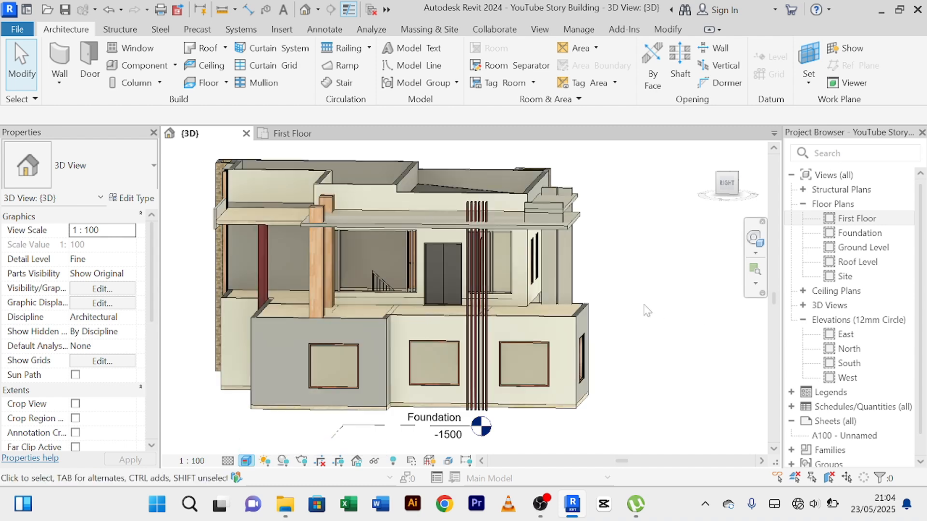
Inspect the side facade's wooden columns, roof slab edge and parapet walls from several angles and distances.
scroll(647, 310, down, 2)
shift+middle_drag(647, 310, 680, 314)
scroll(285, 237, up, 2)
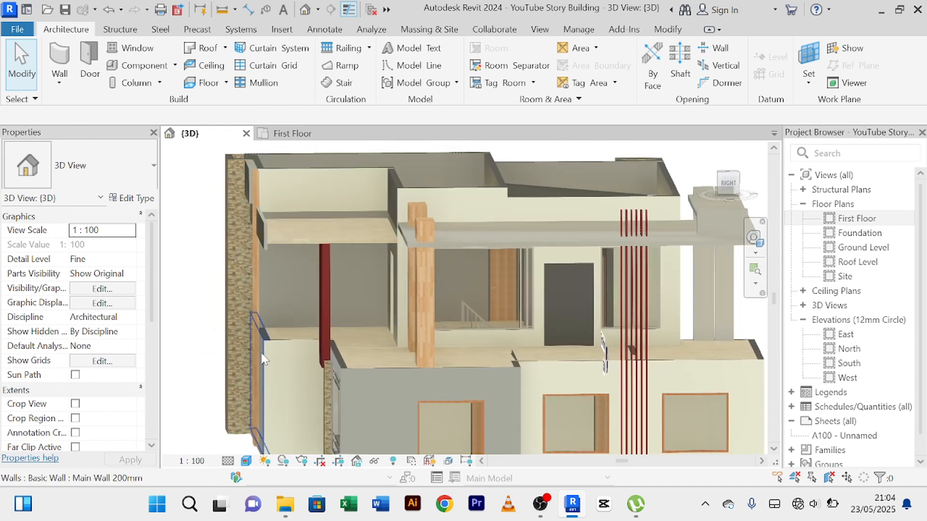
scroll(273, 361, down, 1)
shift+middle_drag(274, 361, 323, 349)
scroll(413, 259, up, 5)
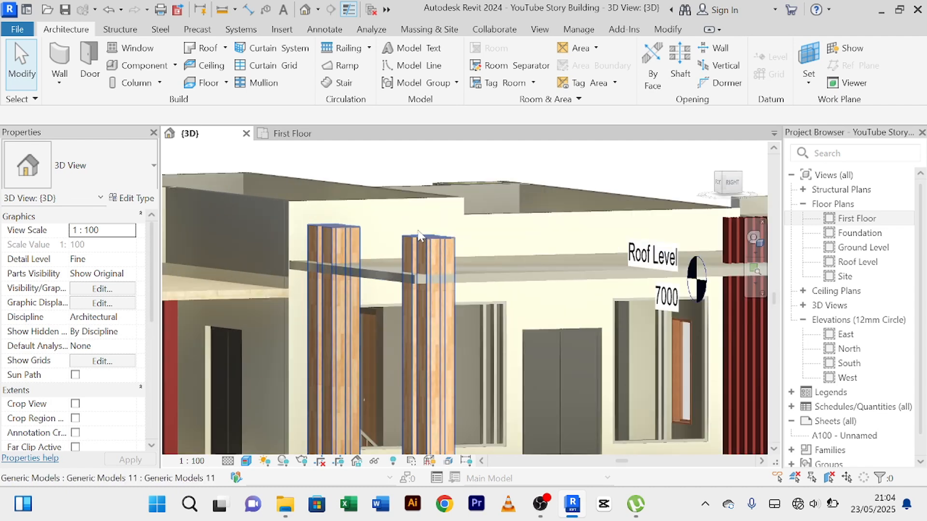
scroll(472, 228, up, 3)
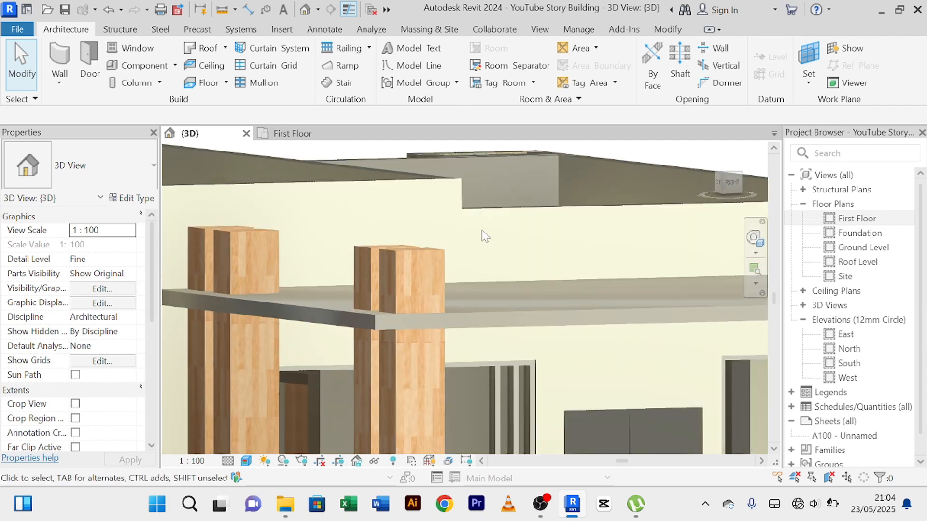
scroll(482, 230, down, 2)
scroll(487, 236, down, 1)
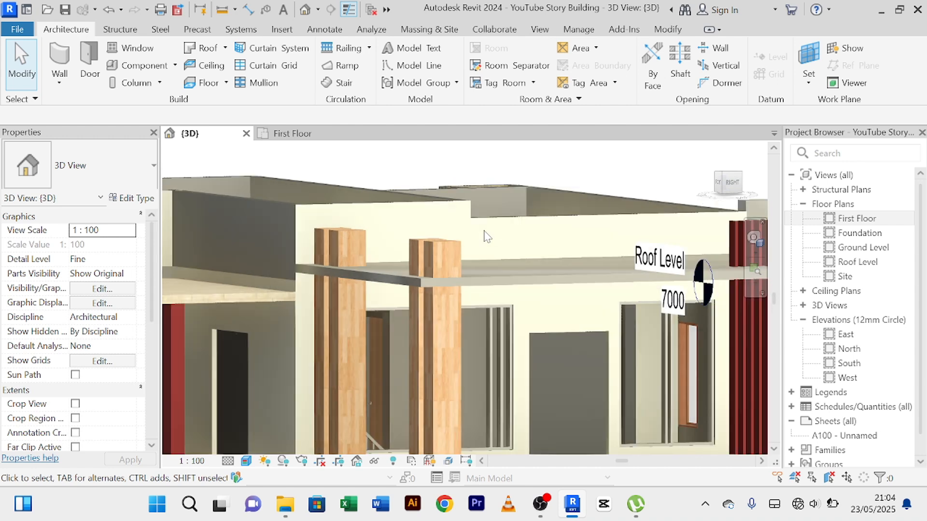
shift+middle_drag(495, 241, 429, 227)
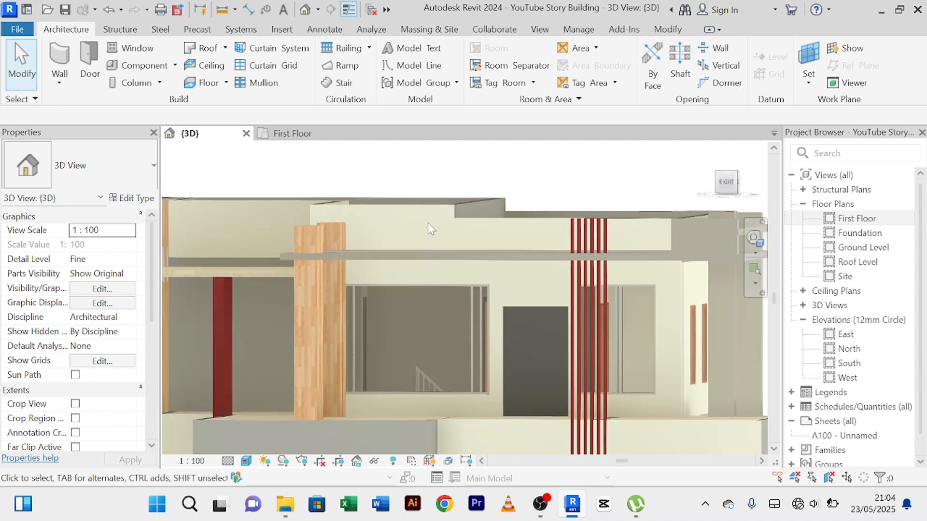
scroll(431, 228, up, 1)
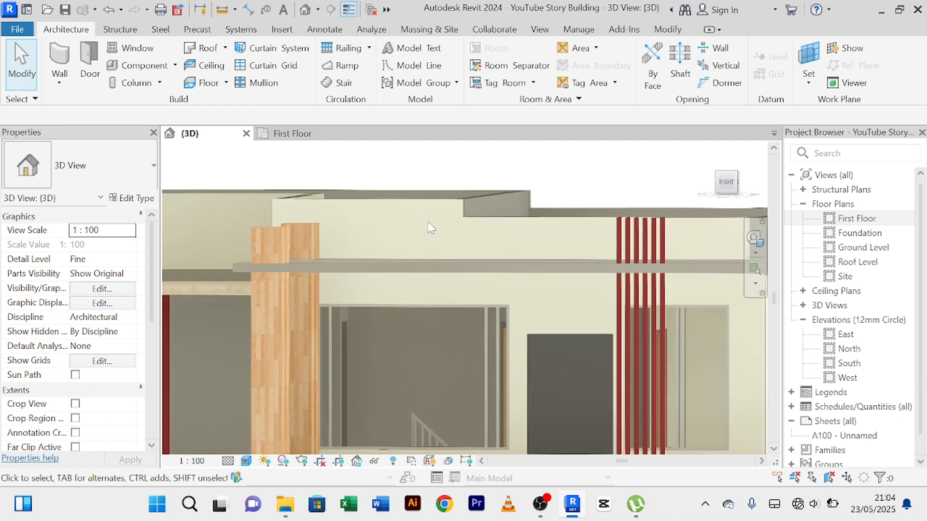
scroll(432, 228, down, 1)
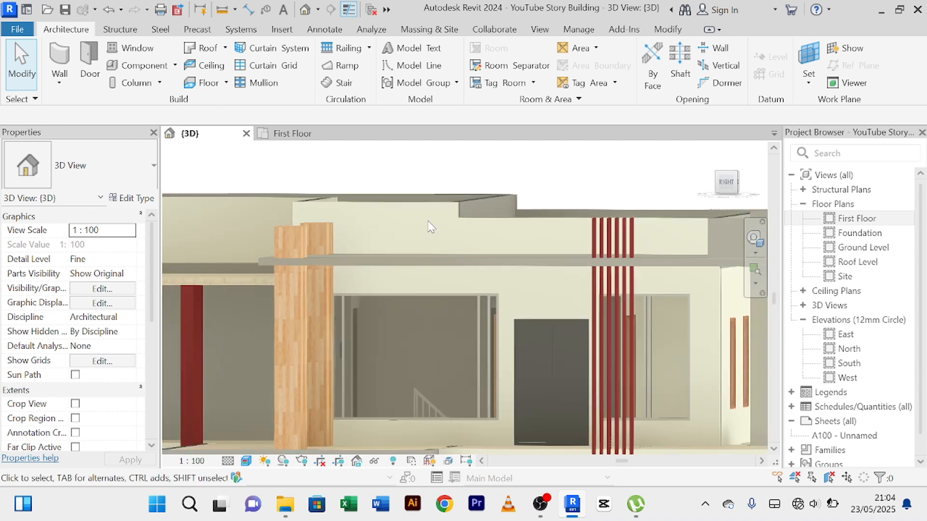
mouse_move(429, 222)
shift+middle_down()
mouse_move(472, 245)
mouse_move(442, 230)
shift+middle_up()
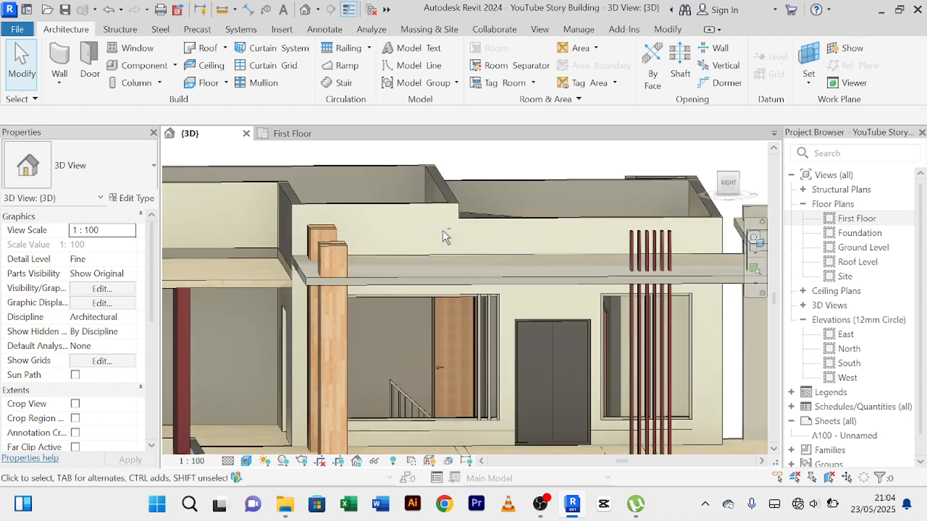
Start an in-place model in the Generic Models category, accepting the suggested name.
scroll(442, 230, down, 1)
middle_drag(493, 262, 621, 331)
scroll(395, 271, up, 1)
shift+middle_drag(395, 271, 391, 246)
scroll(363, 274, up, 1)
scroll(430, 285, up, 2)
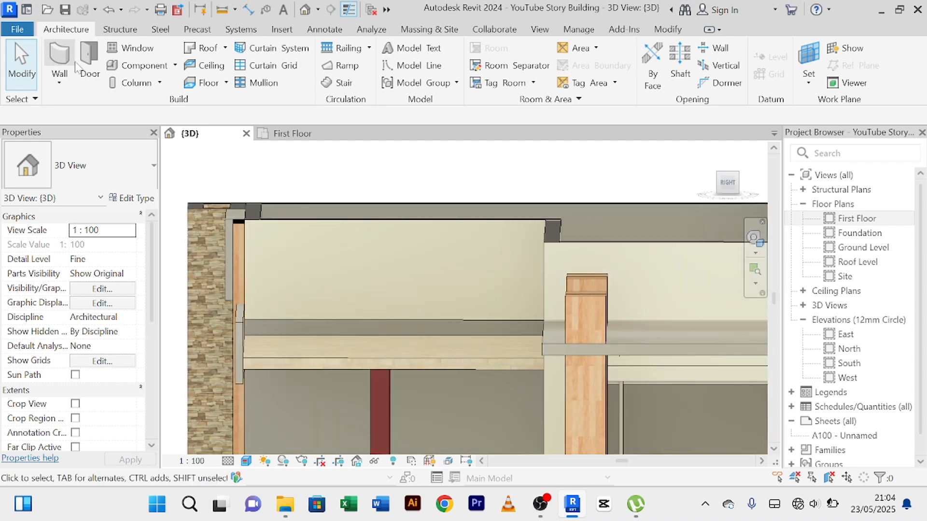
click(176, 65)
click(165, 123)
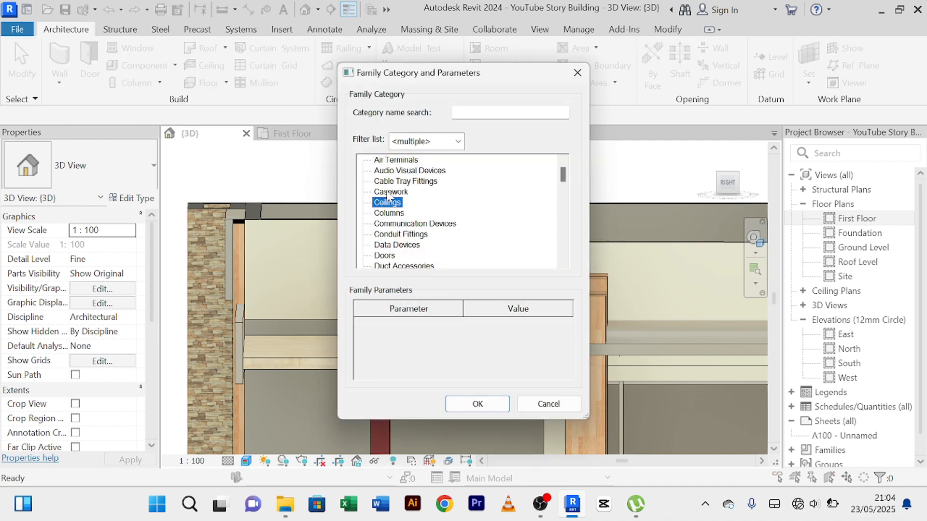
key(g)
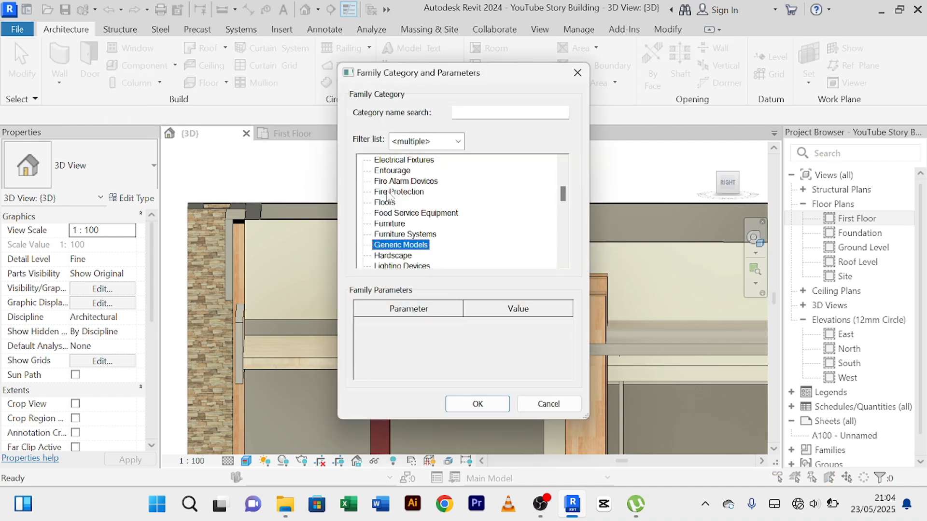
click(473, 405)
click(450, 276)
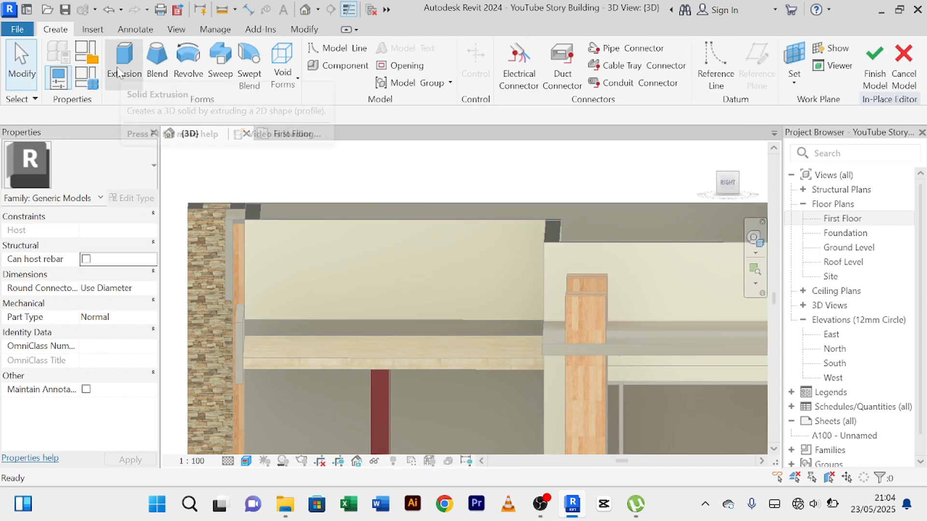
Start a Sweep and define its path by picking the outer top edge of the raised parapet wall behind the wooden columns.
click(222, 63)
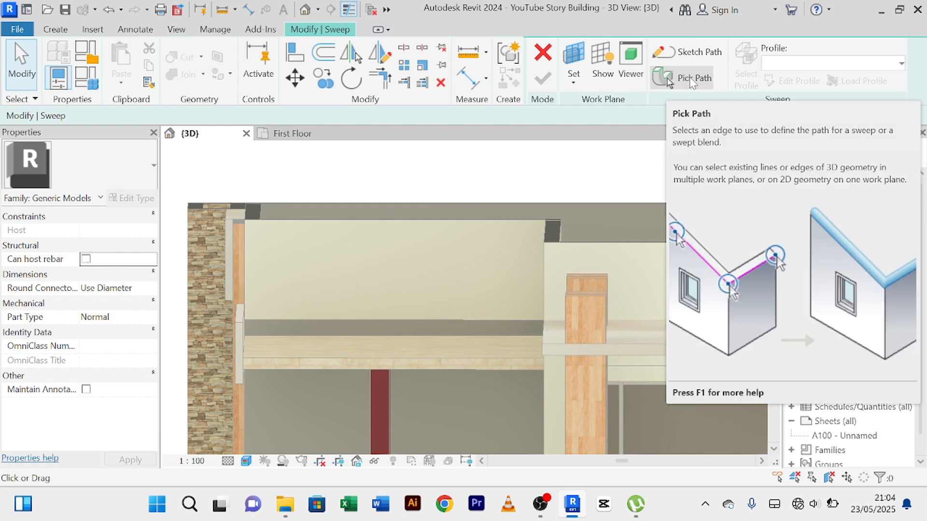
click(690, 78)
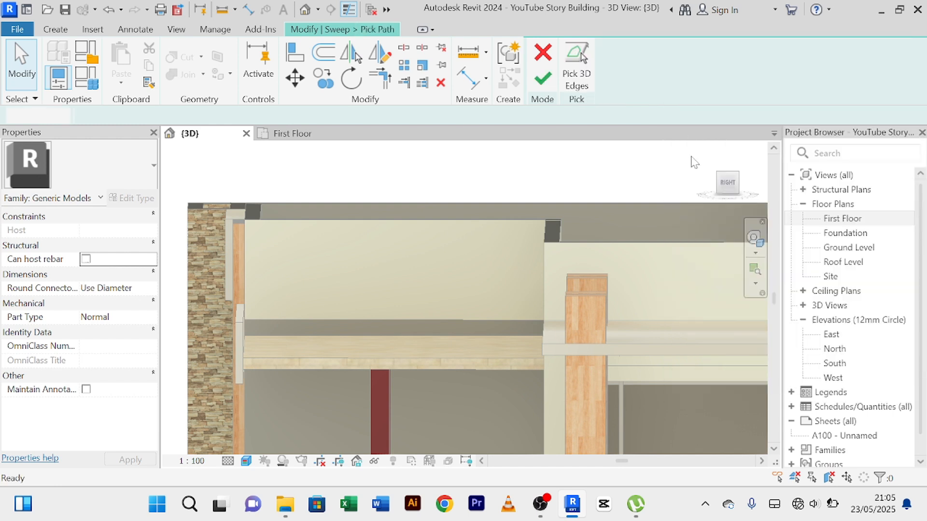
scroll(664, 209, down, 3)
middle_drag(647, 221, 478, 227)
scroll(463, 239, up, 5)
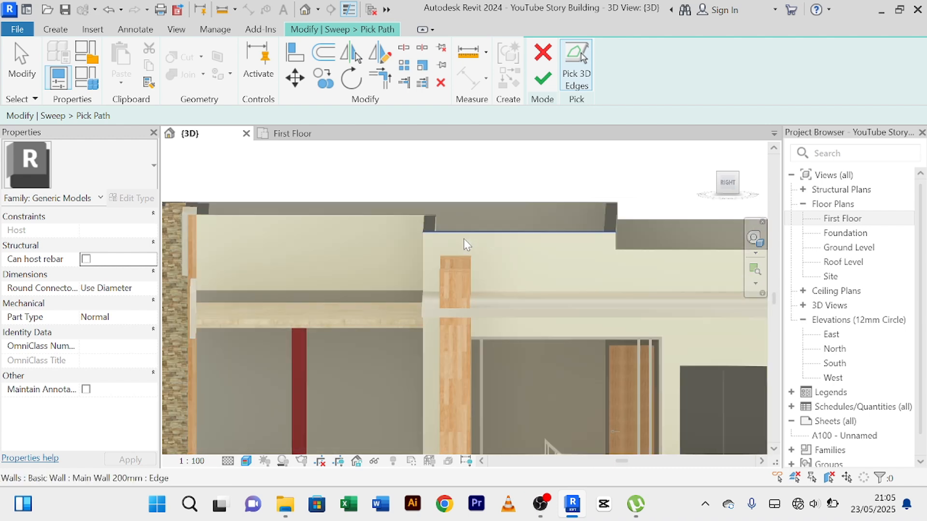
scroll(408, 236, up, 2)
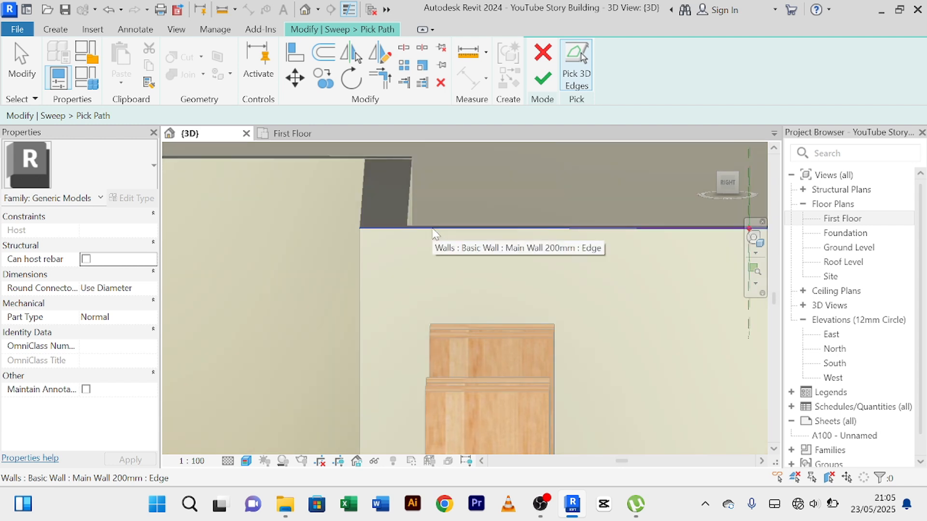
scroll(435, 232, down, 2)
middle_drag(438, 228, 340, 240)
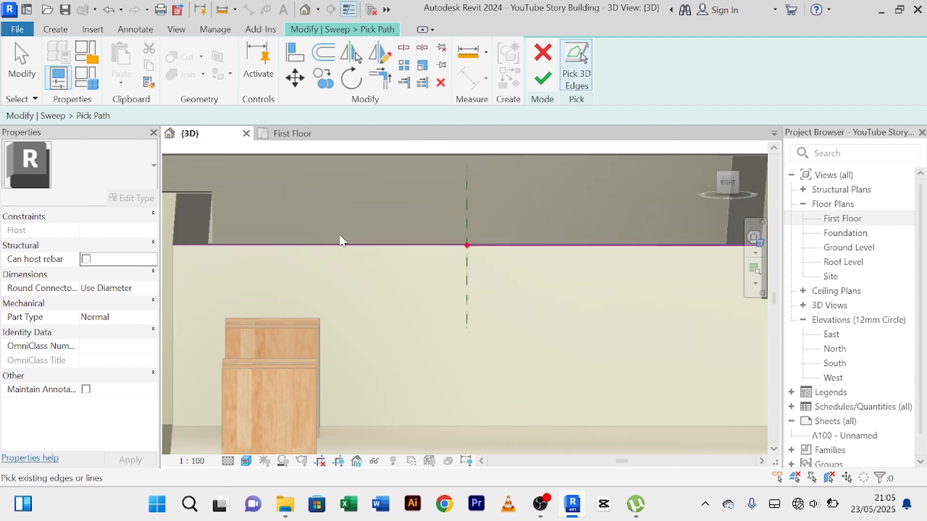
click(474, 247)
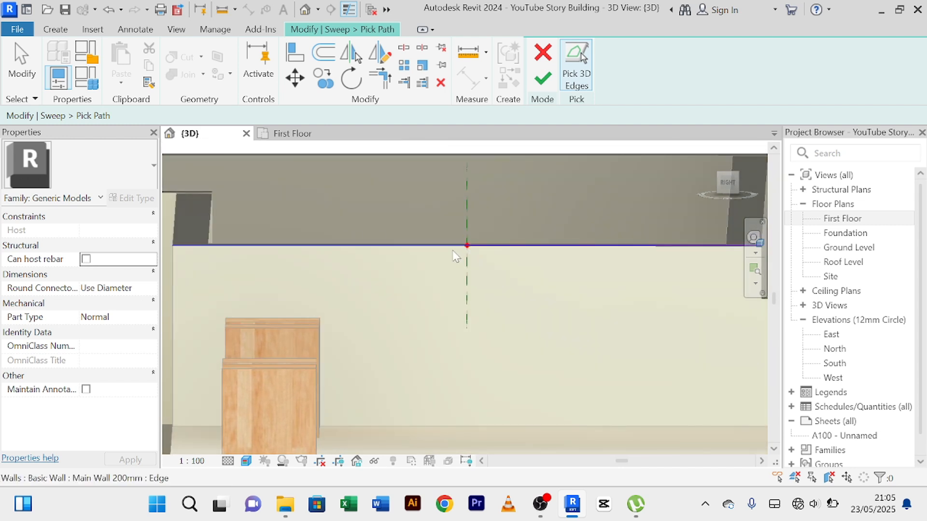
click(544, 80)
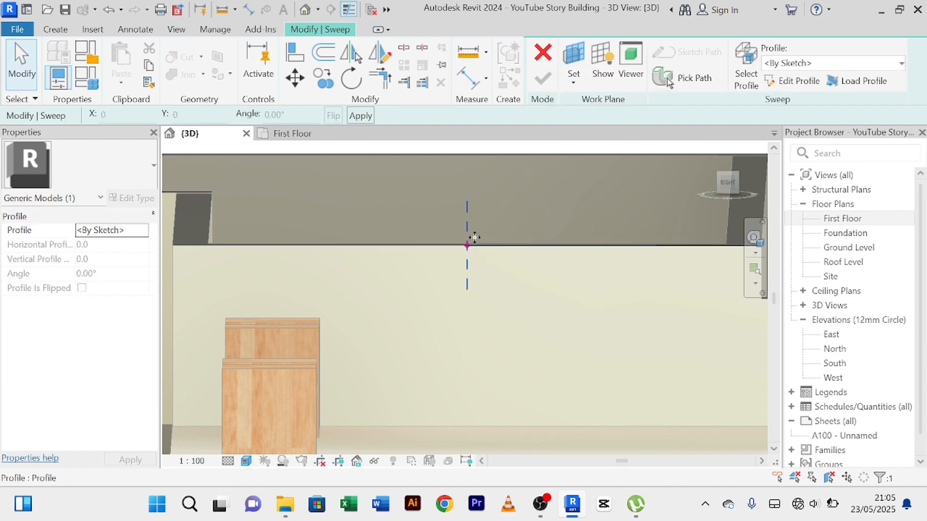
Orient the 3D view to Back so the sweep's profile plane at the parapet's top corner is seen face-on.
scroll(507, 210, down, 1)
middle_drag(502, 229, 468, 255)
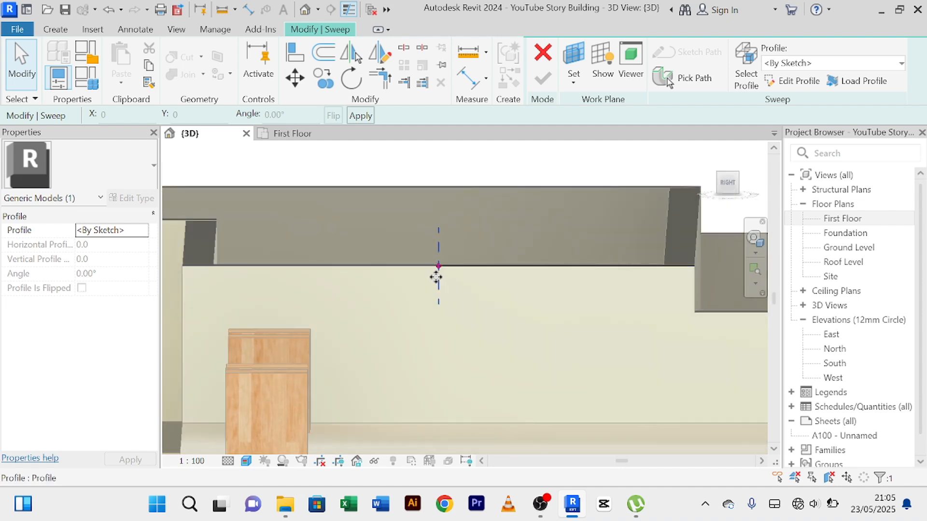
click(729, 185)
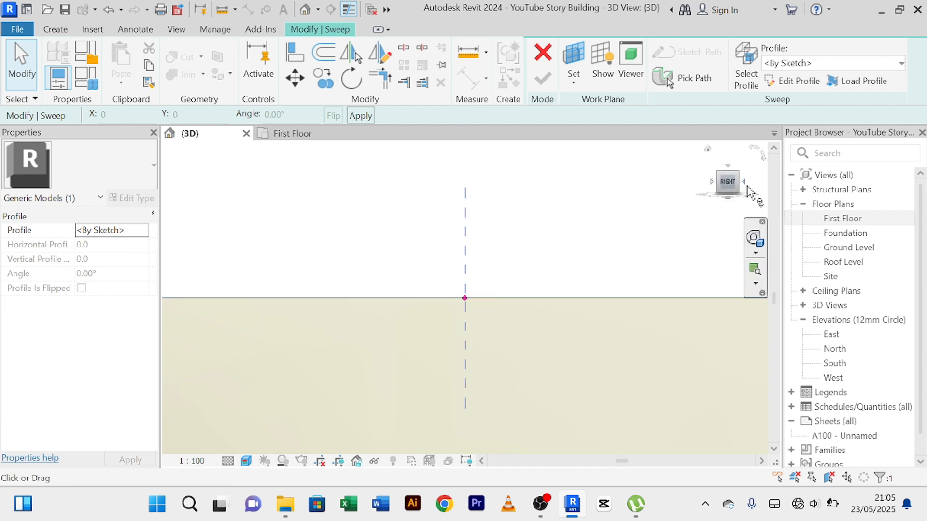
click(744, 182)
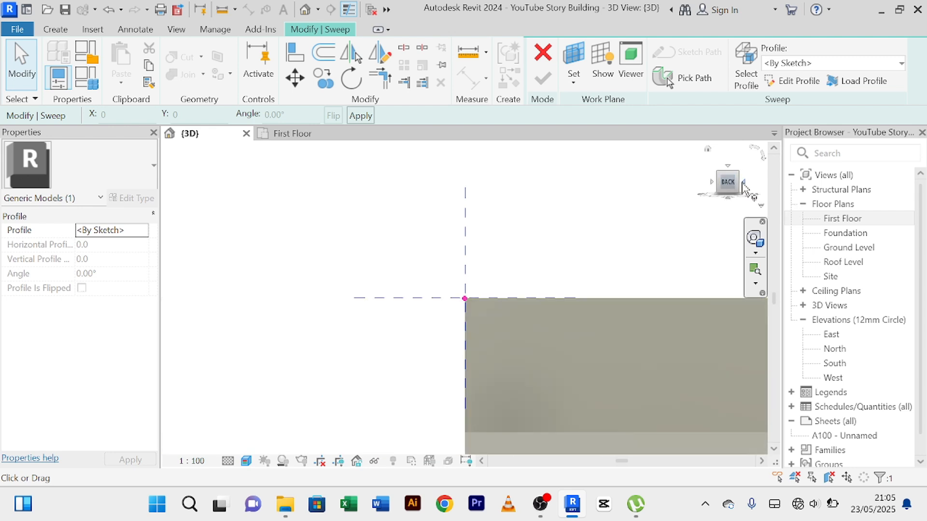
scroll(543, 276, up, 2)
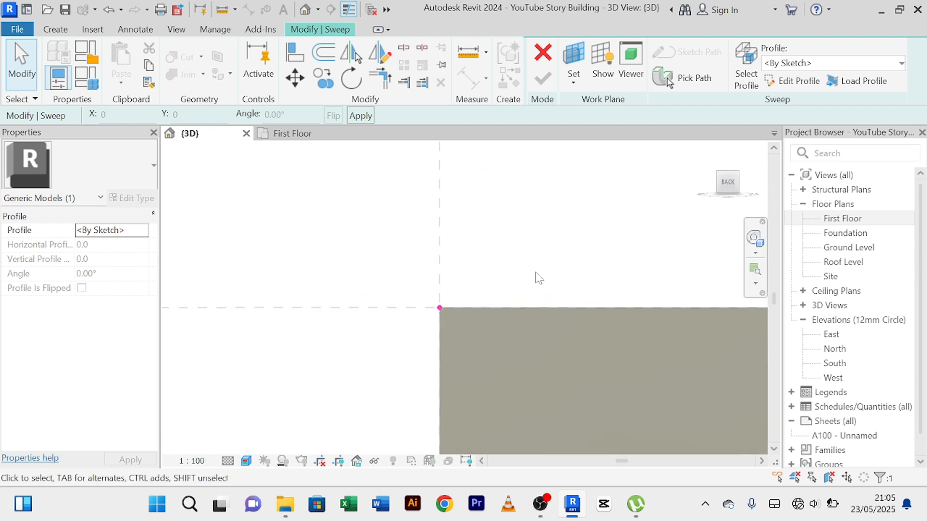
middle_drag(502, 292, 526, 265)
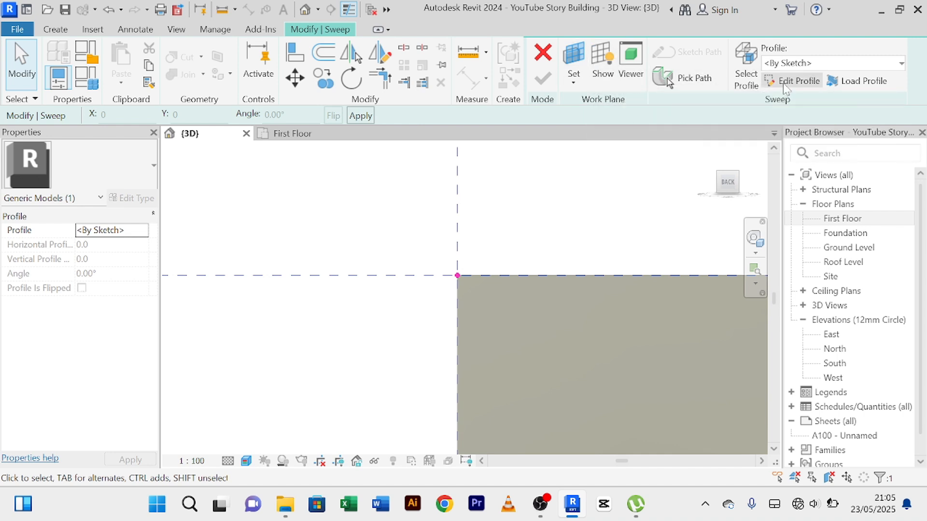
Sketch the sweep profile as a rectangle about 10 mm wide and 35 mm high against the wall's outer face, straddling its top corner, and finish the profile.
click(797, 82)
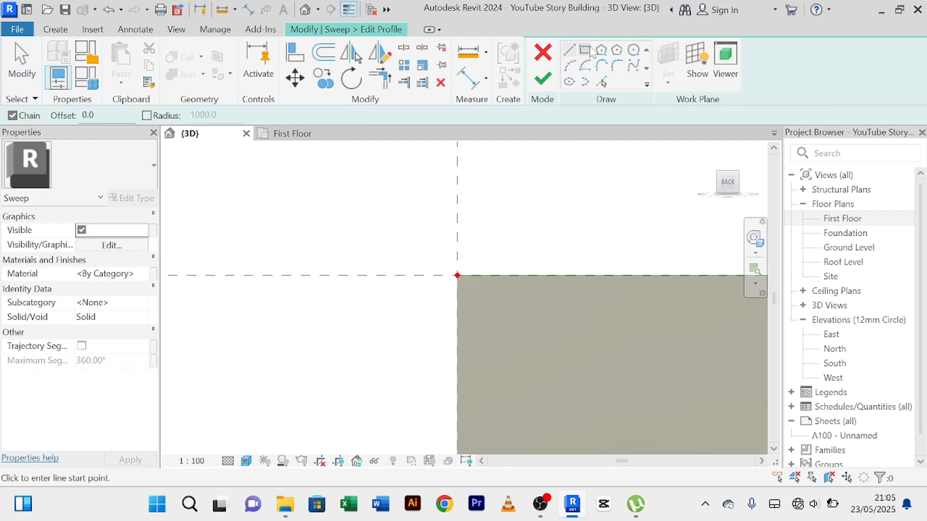
click(586, 51)
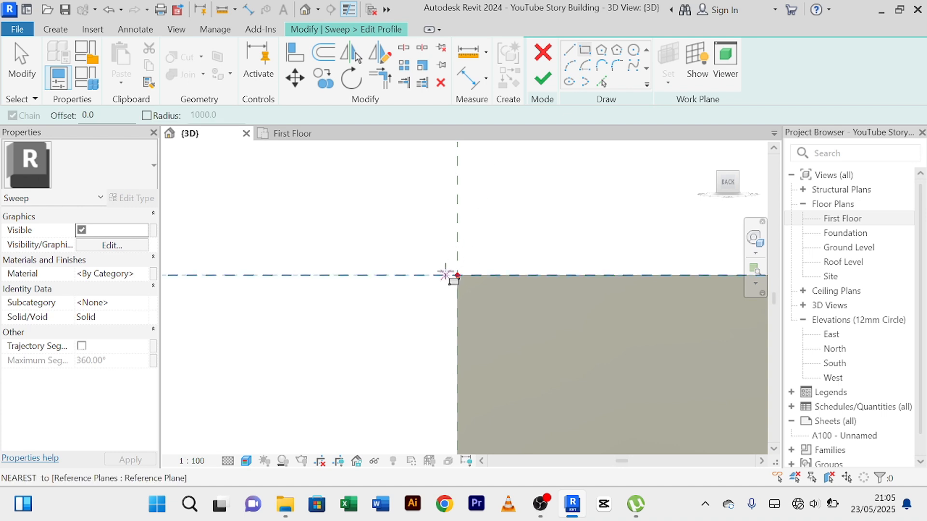
click(457, 246)
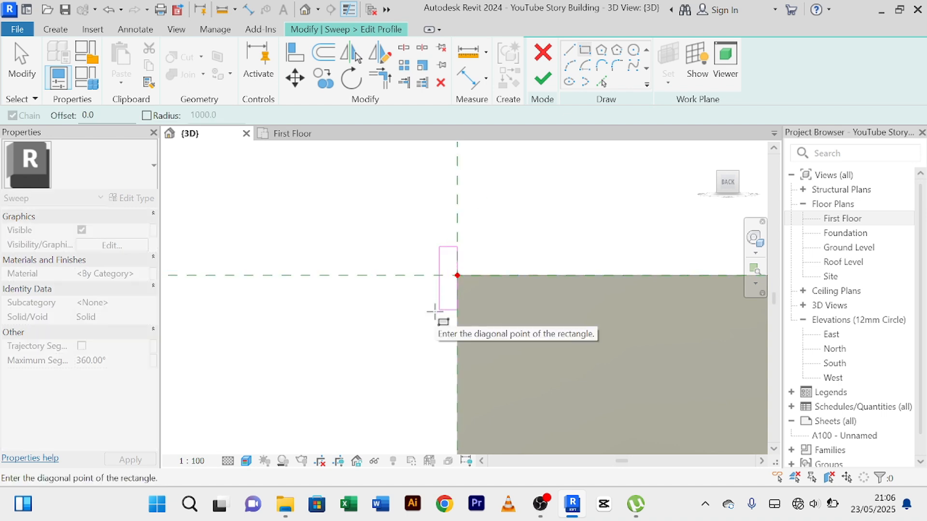
click(439, 310)
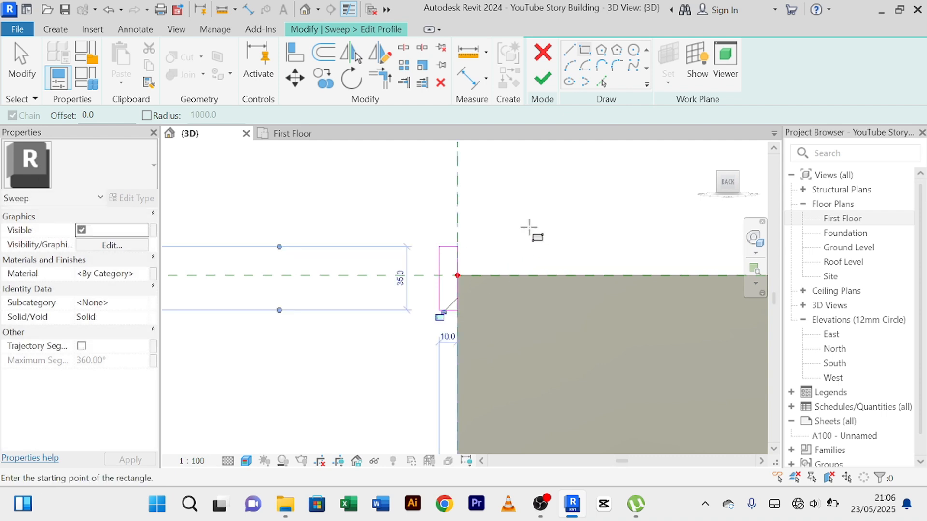
right_click(529, 226)
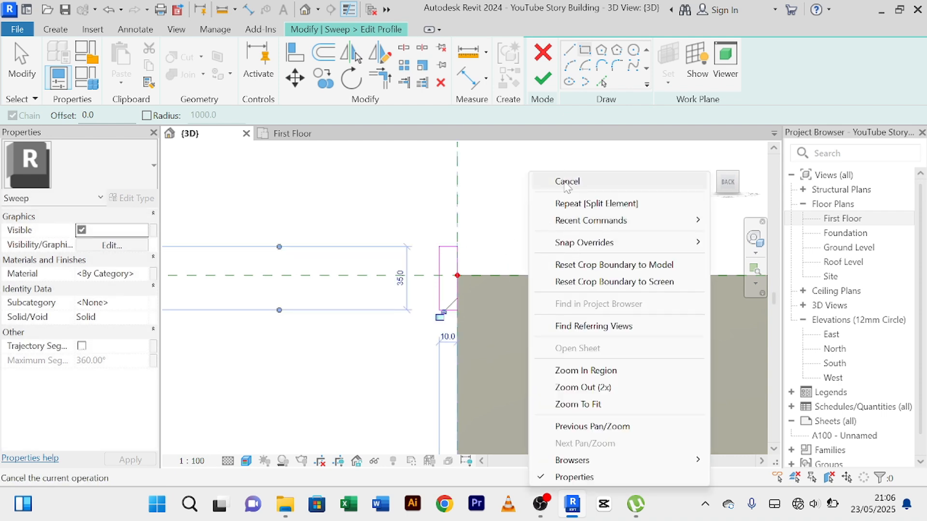
right_click(543, 181)
click(558, 180)
right_click(525, 165)
click(534, 172)
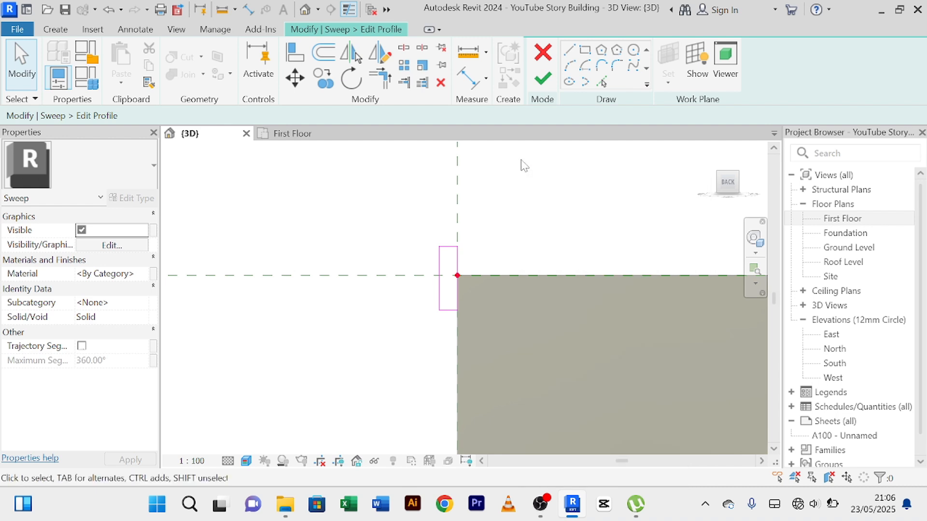
right_click(522, 161)
click(540, 172)
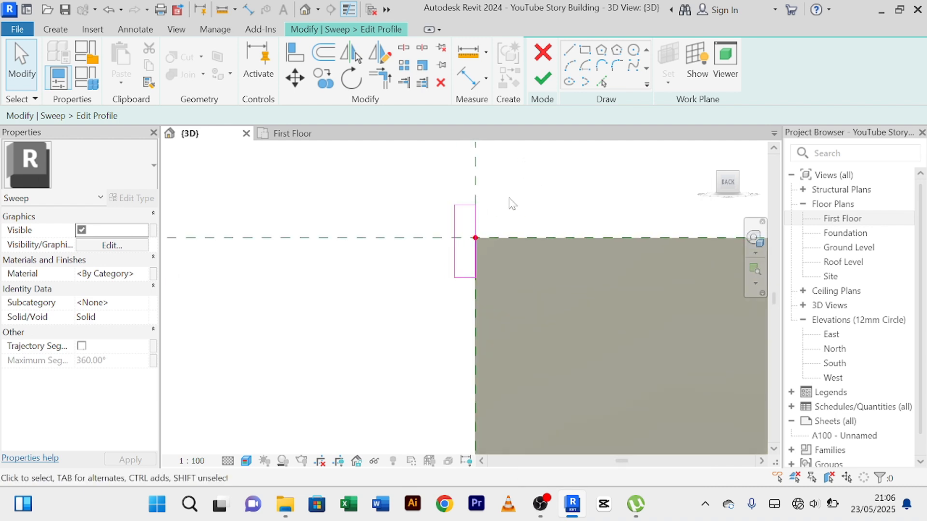
click(543, 80)
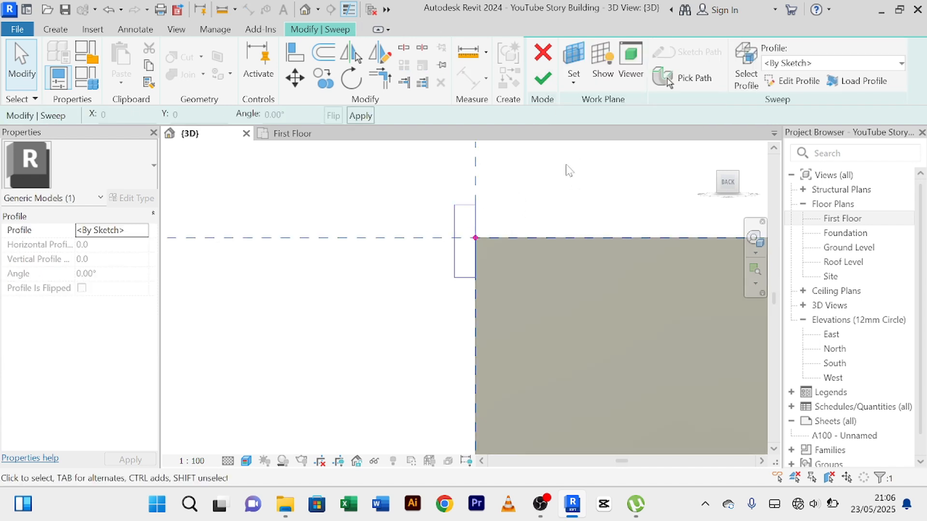
Finish the sweep and the in-place model of the parapet trim.
click(543, 80)
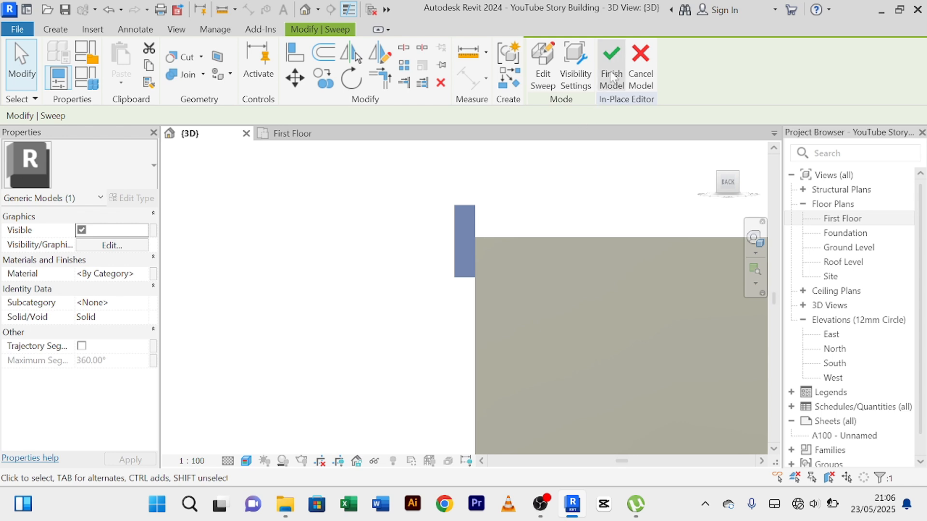
click(552, 223)
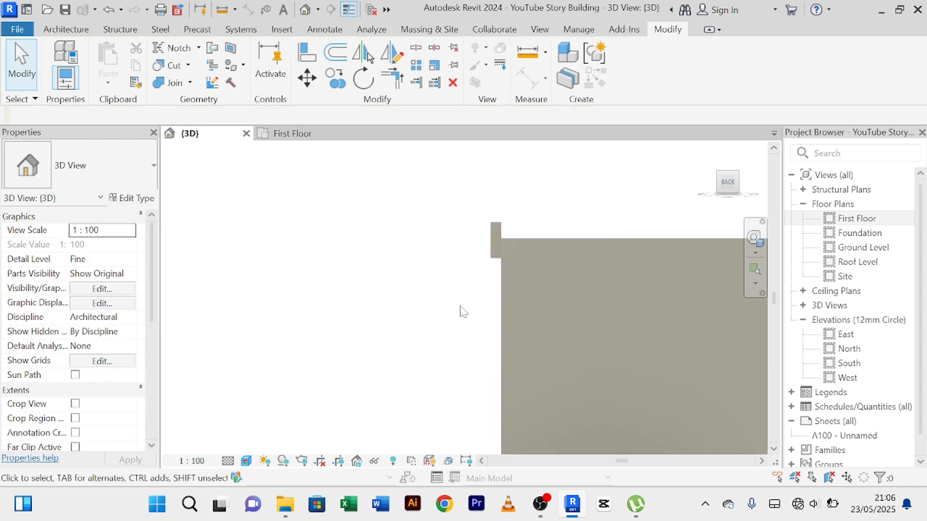
Examine the new trim along the raised parapet above the wooden columns, especially its end at the wall corner.
shift+middle_drag(462, 310, 575, 329)
scroll(469, 309, down, 3)
scroll(541, 363, down, 3)
scroll(507, 333, up, 3)
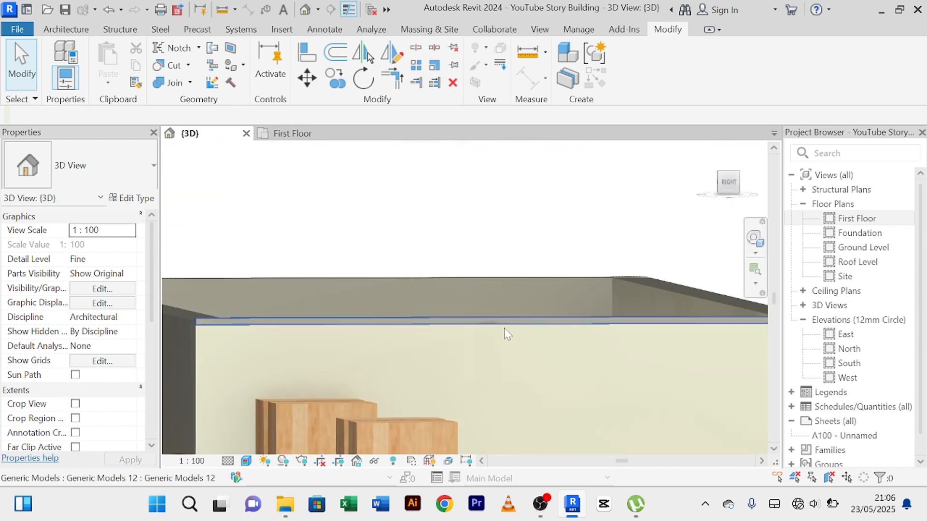
scroll(382, 345, up, 2)
middle_drag(482, 353, 493, 353)
scroll(358, 341, up, 5)
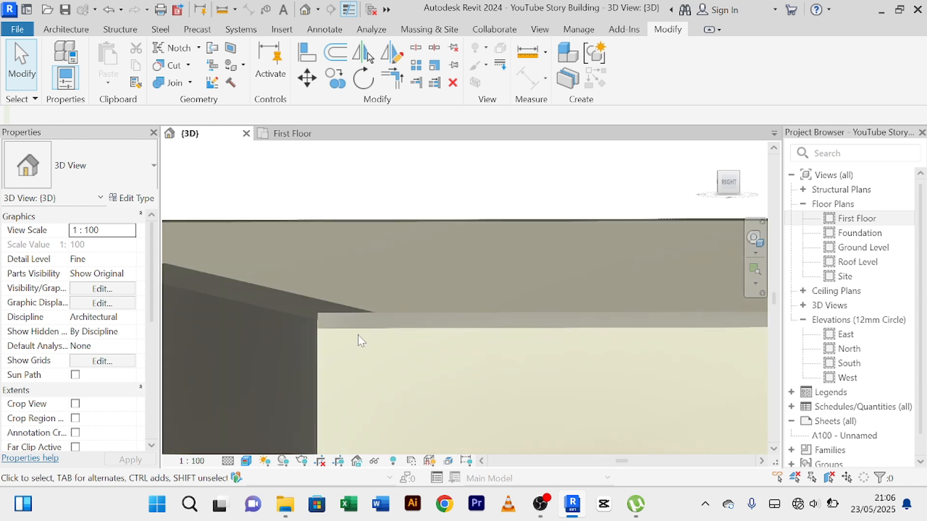
scroll(320, 298, down, 2)
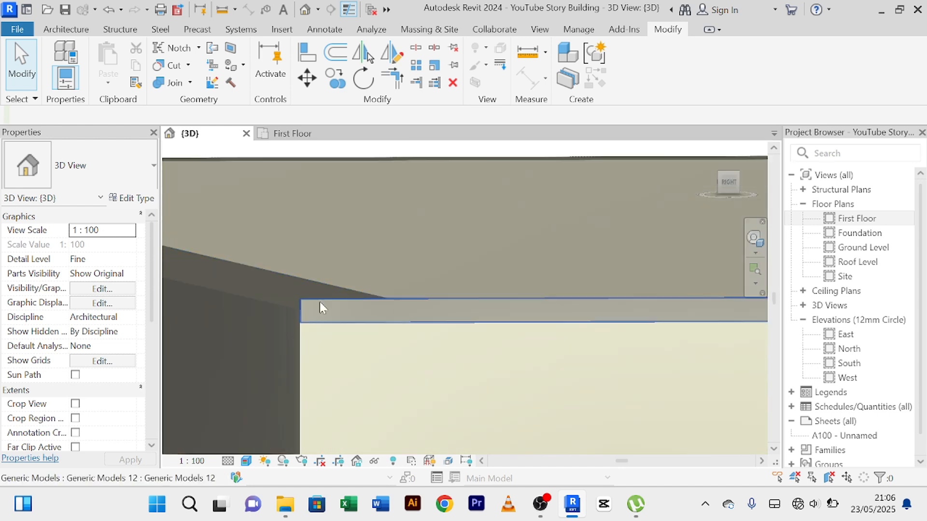
scroll(467, 368, down, 3)
middle_drag(497, 387, 368, 287)
scroll(514, 292, down, 3)
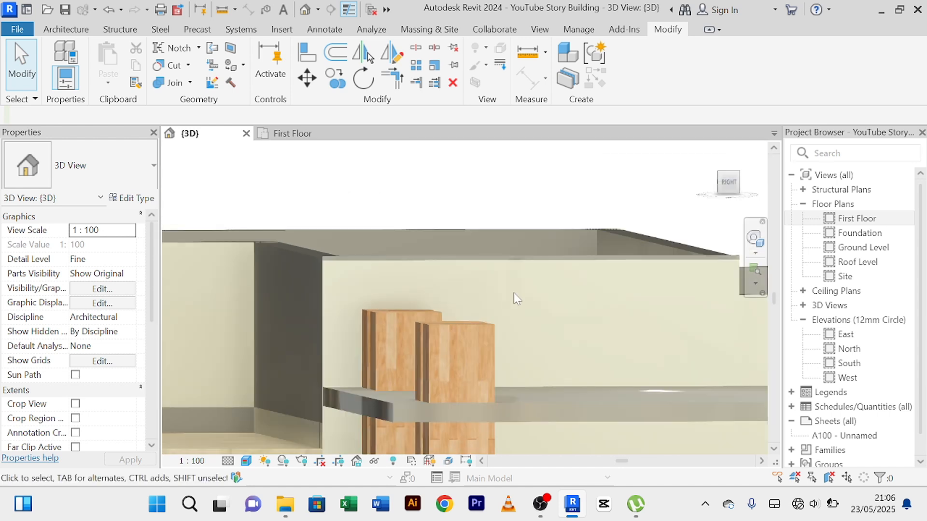
scroll(663, 302, down, 2)
middle_drag(662, 302, 623, 296)
scroll(618, 294, up, 1)
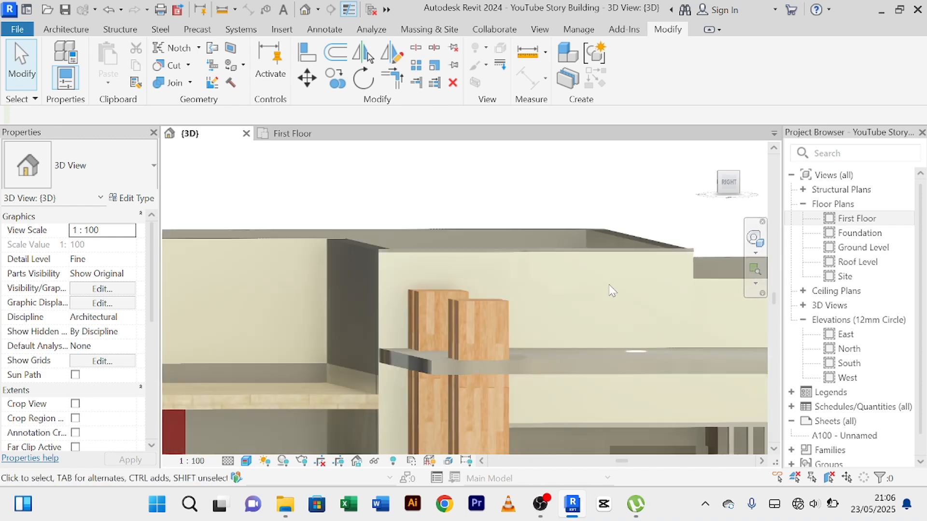
scroll(577, 266, up, 2)
middle_drag(575, 260, 631, 327)
scroll(251, 323, up, 1)
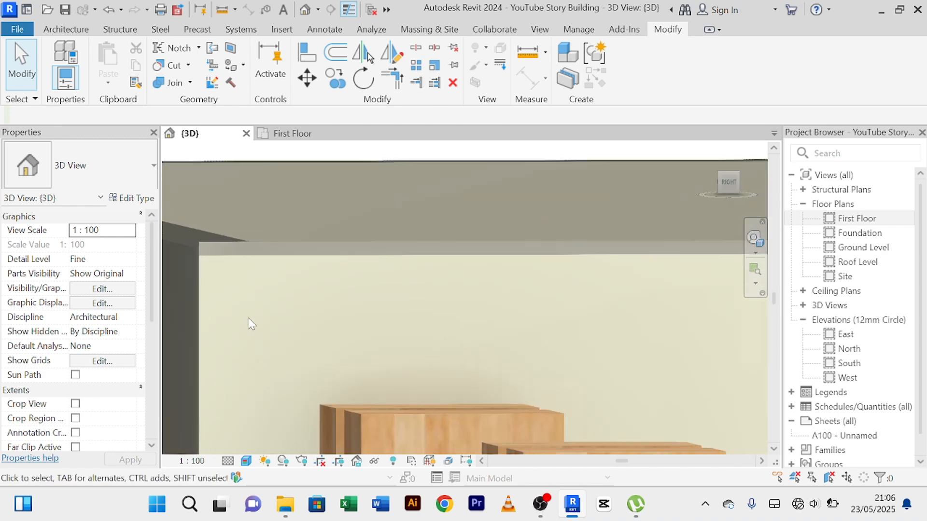
middle_drag(296, 321, 518, 384)
scroll(365, 307, up, 3)
scroll(476, 320, up, 2)
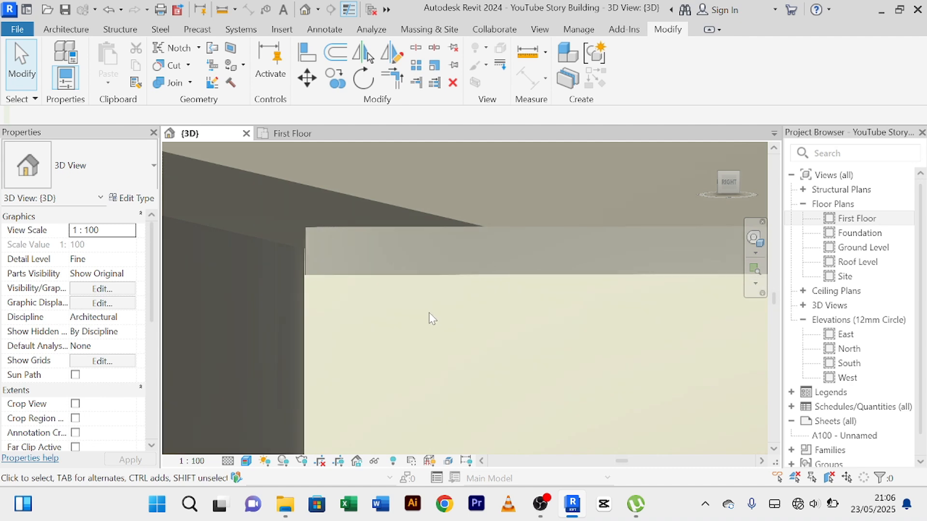
middle_drag(388, 322, 375, 335)
Inspect the trimmed parapet from the front-right, comparing it with the adjoining dark return wall and the rest of the roofline.
scroll(430, 349, down, 1)
scroll(476, 369, down, 3)
scroll(605, 365, down, 2)
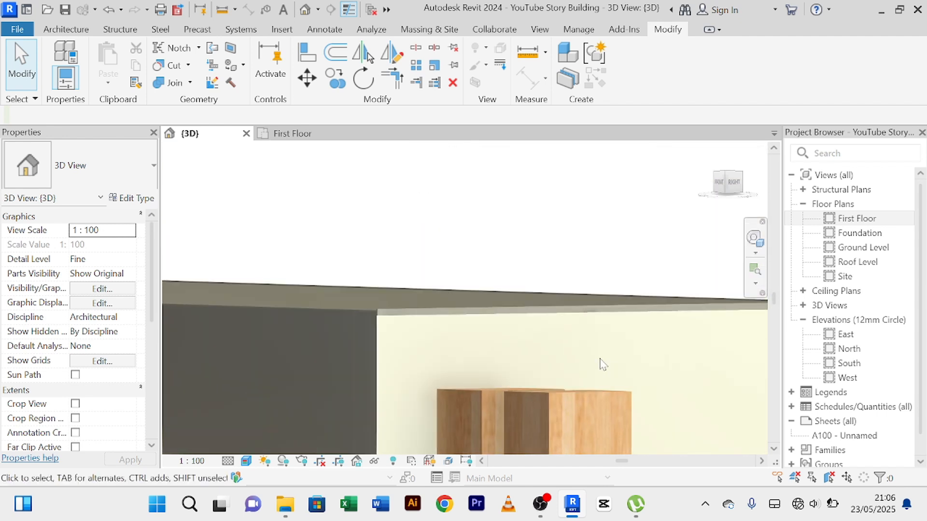
middle_drag(601, 364, 582, 340)
scroll(577, 341, up, 2)
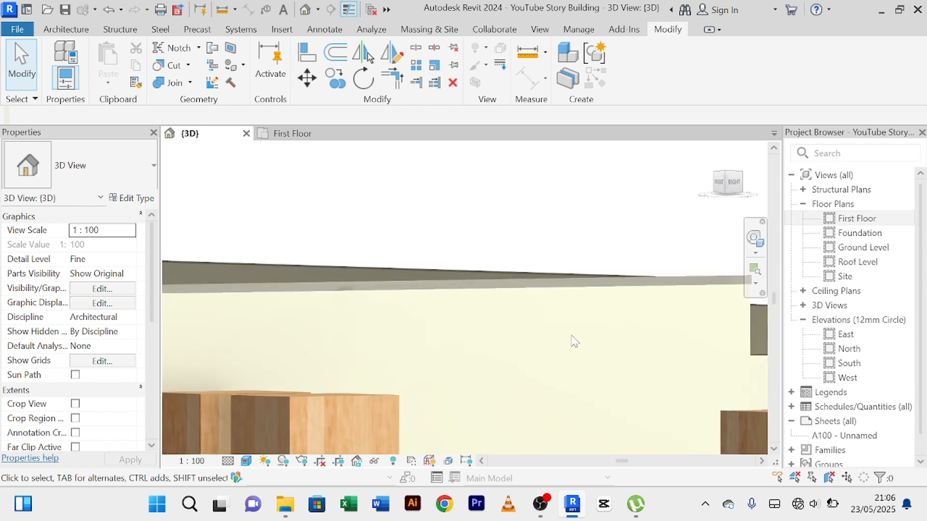
scroll(574, 342, down, 4)
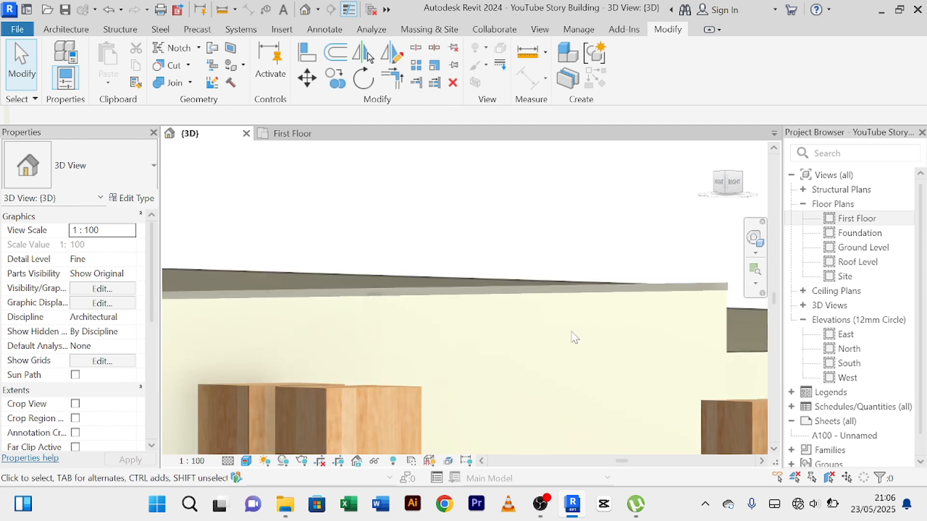
middle_drag(594, 346, 392, 287)
scroll(594, 346, down, 7)
scroll(381, 297, up, 4)
scroll(408, 284, up, 8)
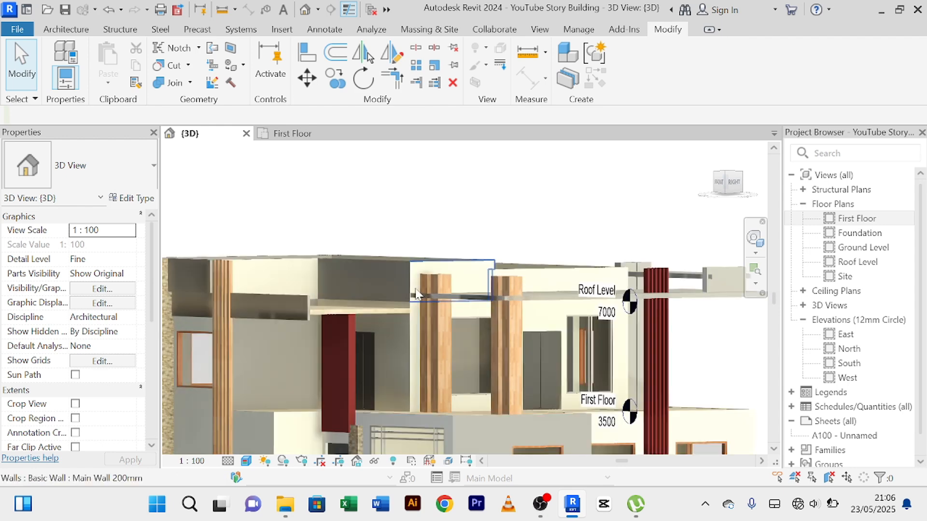
middle_drag(421, 292, 505, 368)
middle_drag(471, 289, 511, 363)
scroll(467, 331, down, 2)
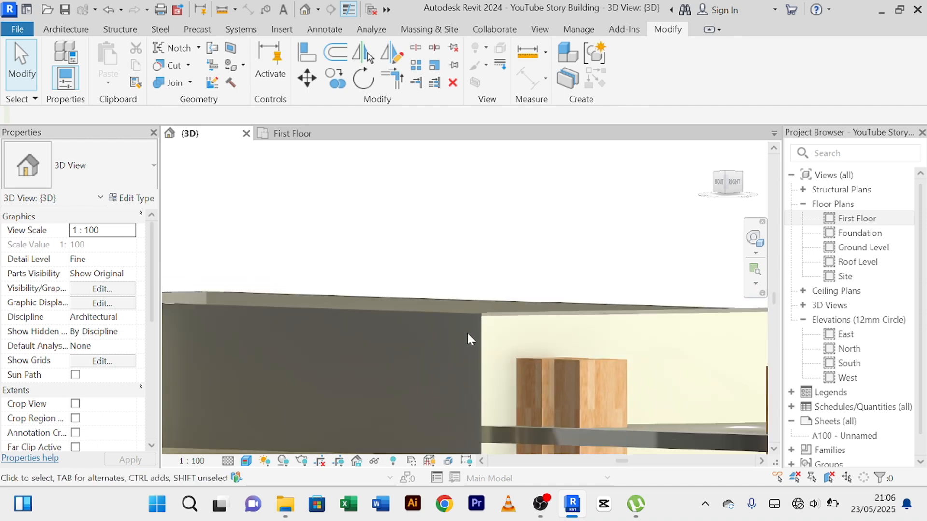
scroll(451, 341, down, 3)
scroll(470, 349, up, 2)
scroll(471, 347, up, 4)
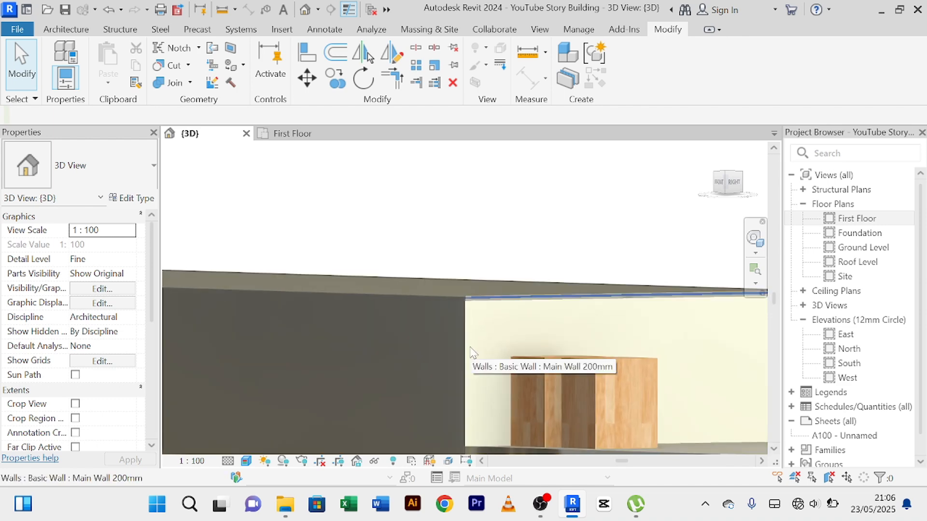
Reopen the in-place parapet trim and edit its sweep.
scroll(418, 321, down, 4)
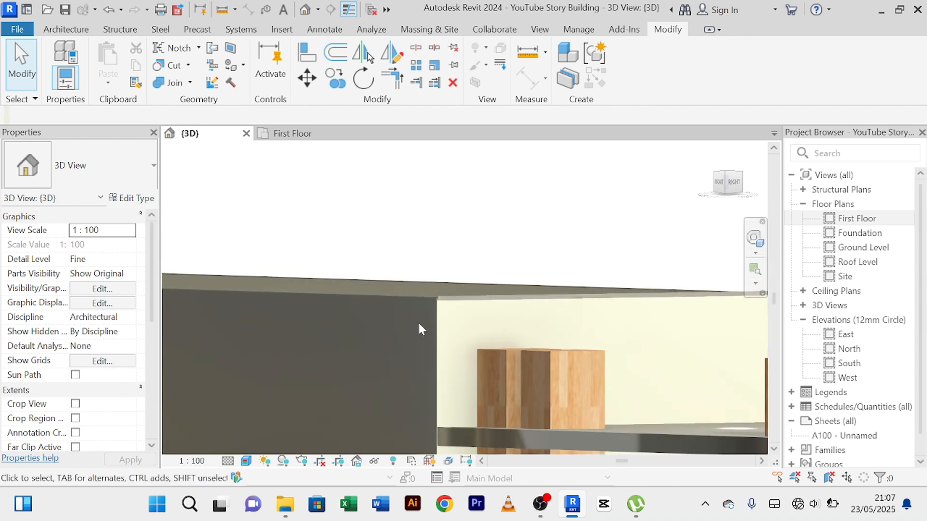
mouse_move(414, 332)
middle_down()
mouse_move(517, 352)
mouse_move(420, 344)
middle_up()
scroll(417, 329, up, 3)
scroll(474, 331, up, 4)
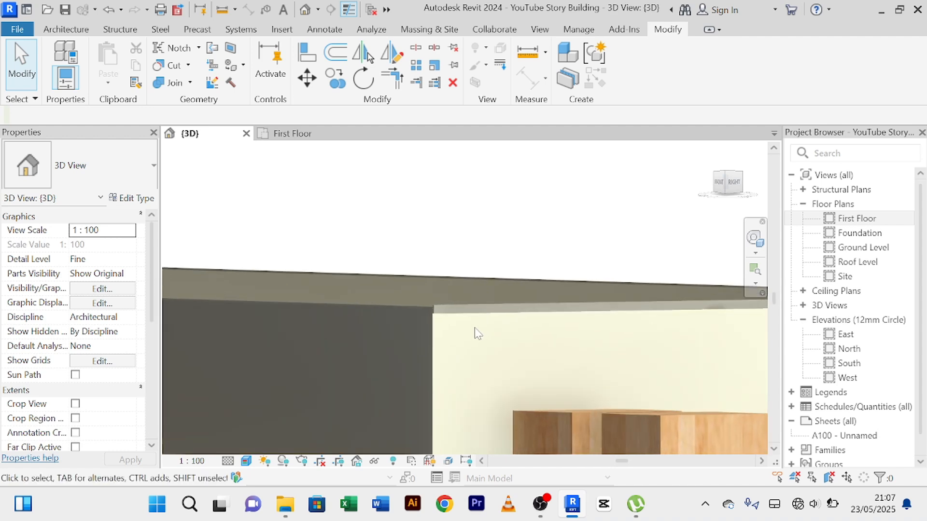
click(461, 303)
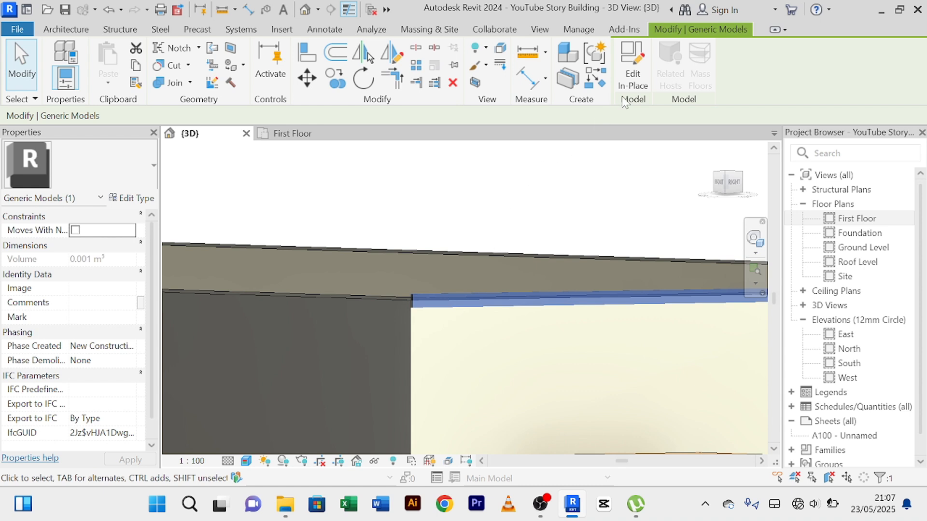
click(634, 79)
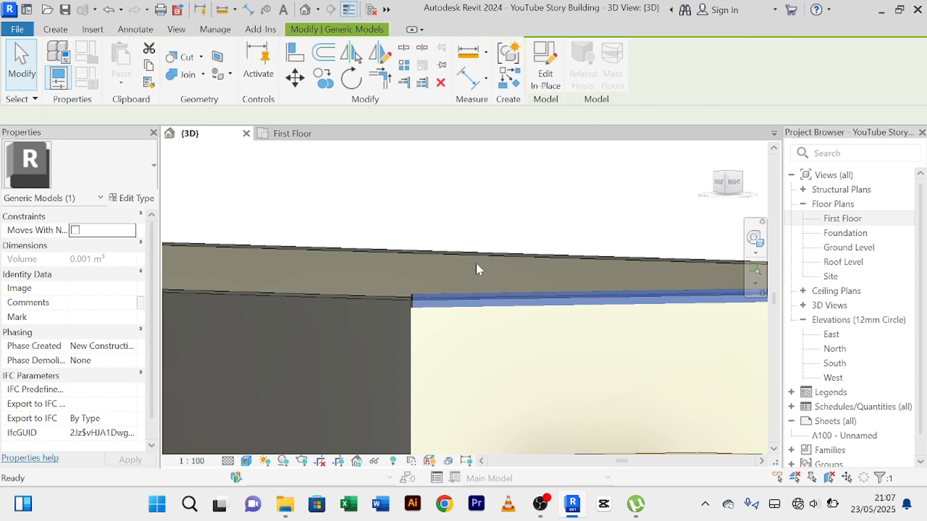
click(462, 308)
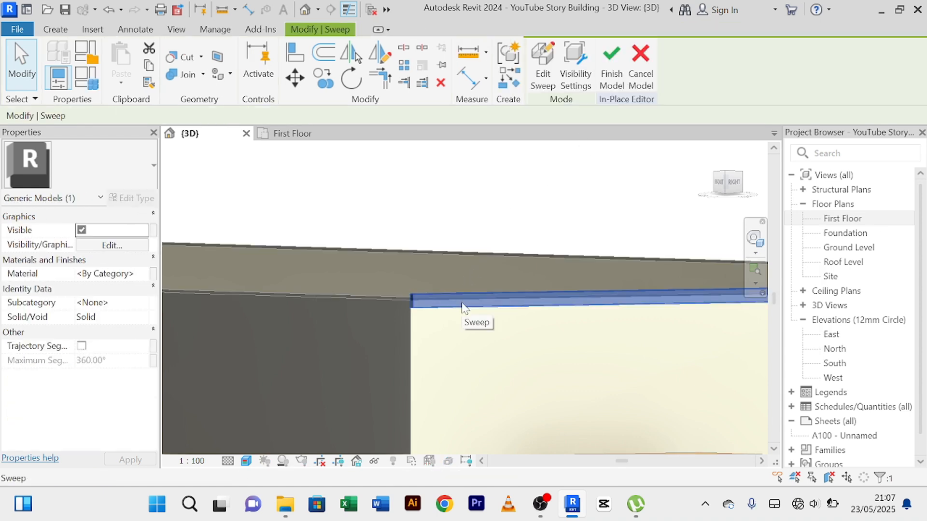
click(543, 81)
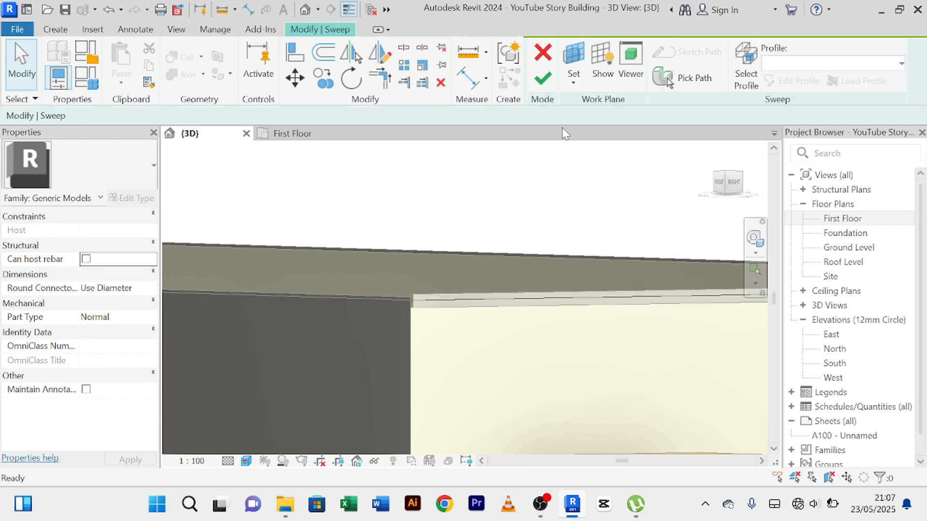
Extend the sweep path by picking the outer top edges of the dark return wall beside the trimmed parapet.
click(690, 87)
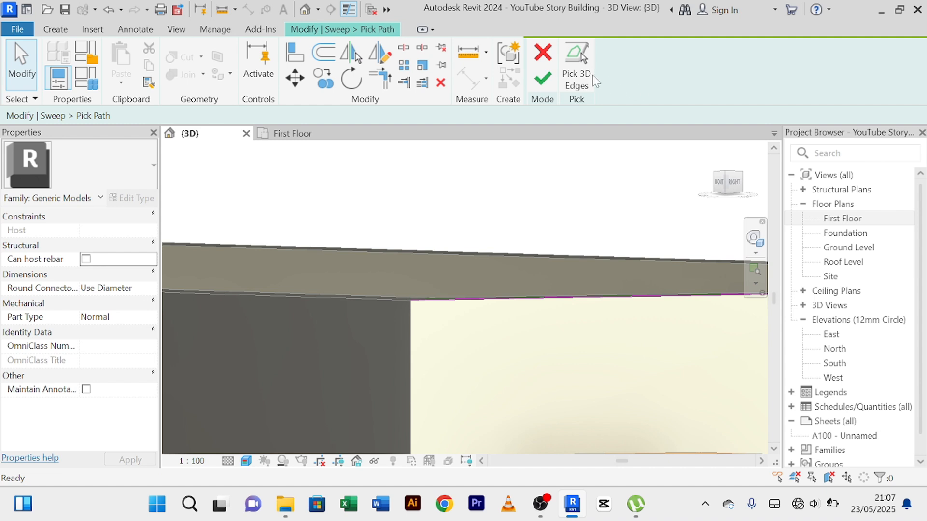
click(588, 81)
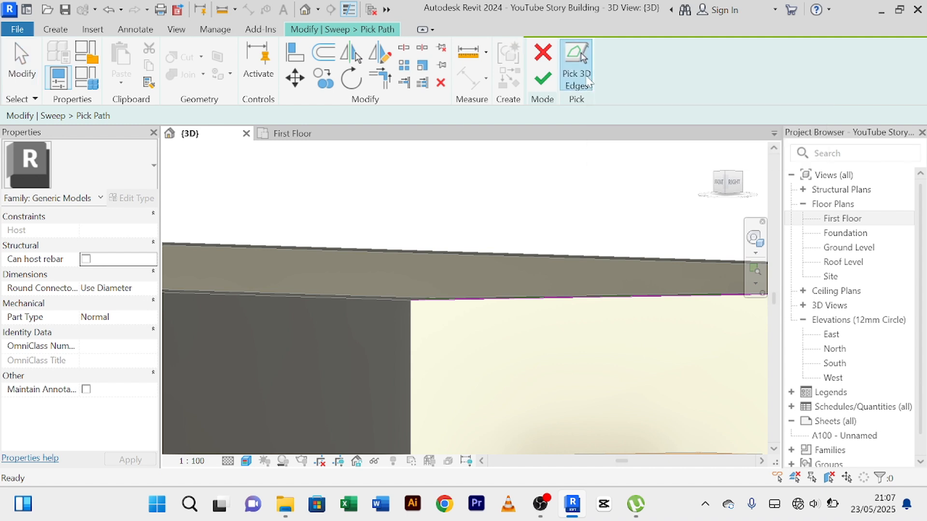
scroll(424, 326, down, 2)
middle_drag(415, 326, 577, 336)
scroll(579, 309, up, 5)
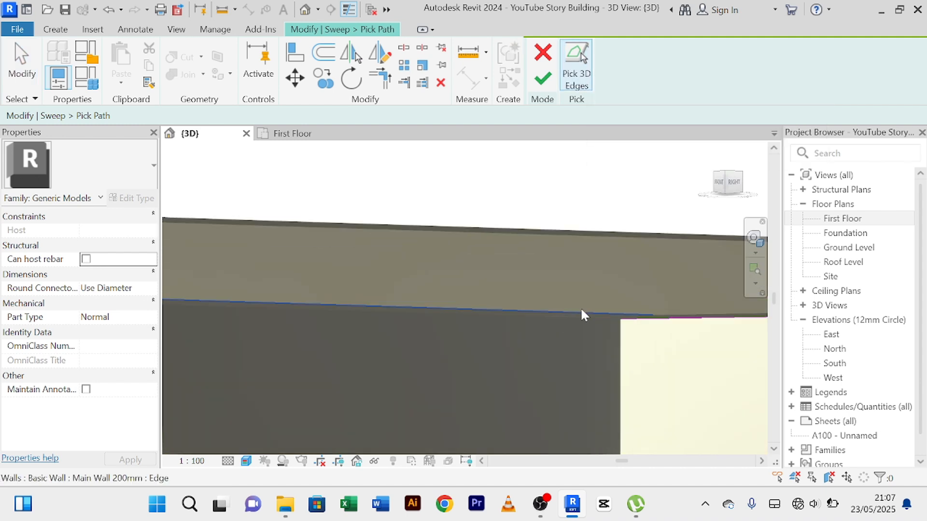
click(602, 319)
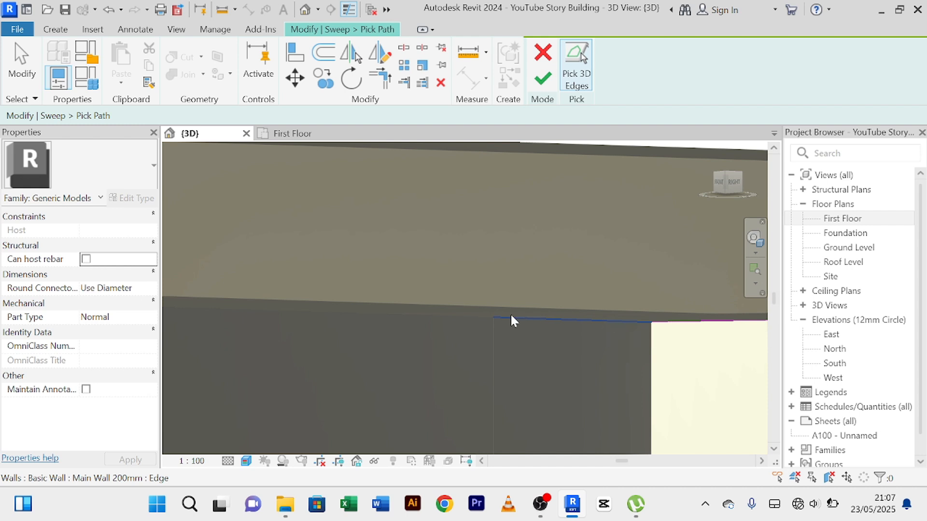
click(438, 316)
Add the outer top edge of the next cream parapet wall, beyond the dark return wall, to the sweep path.
scroll(454, 337, down, 5)
middle_drag(465, 371, 753, 318)
scroll(582, 313, down, 3)
middle_drag(512, 310, 608, 310)
scroll(531, 283, up, 2)
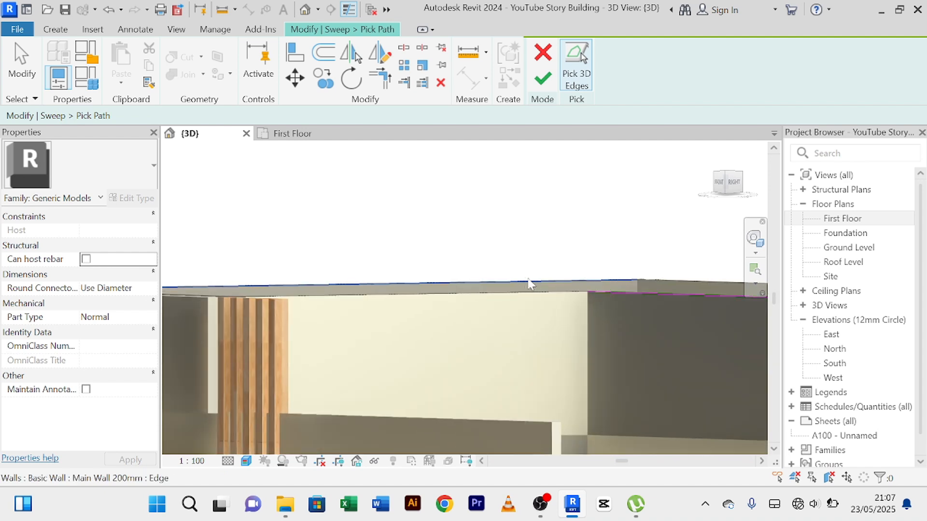
scroll(529, 293, up, 2)
click(540, 292)
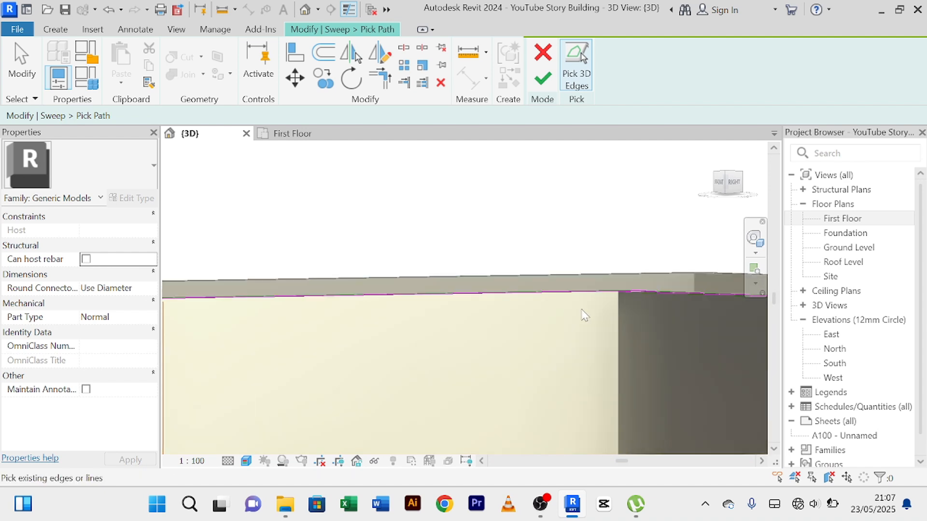
Join the return-wall and cream-parapet path lines at their inner corner with Trim/Extend to Corner.
scroll(629, 286, up, 8)
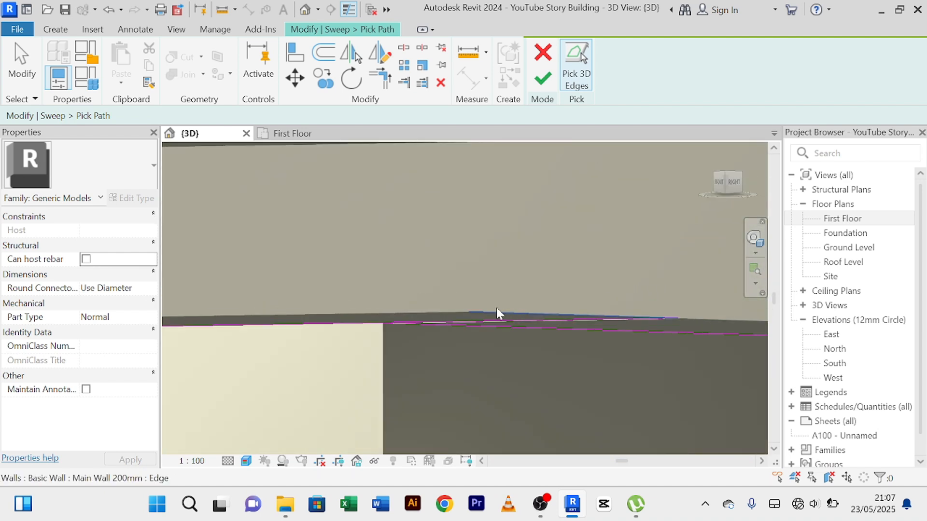
click(397, 329)
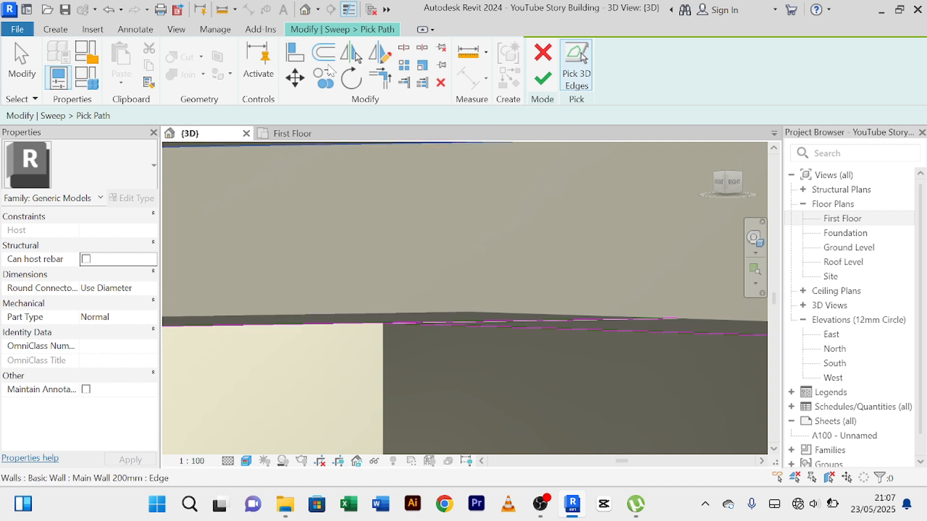
click(379, 80)
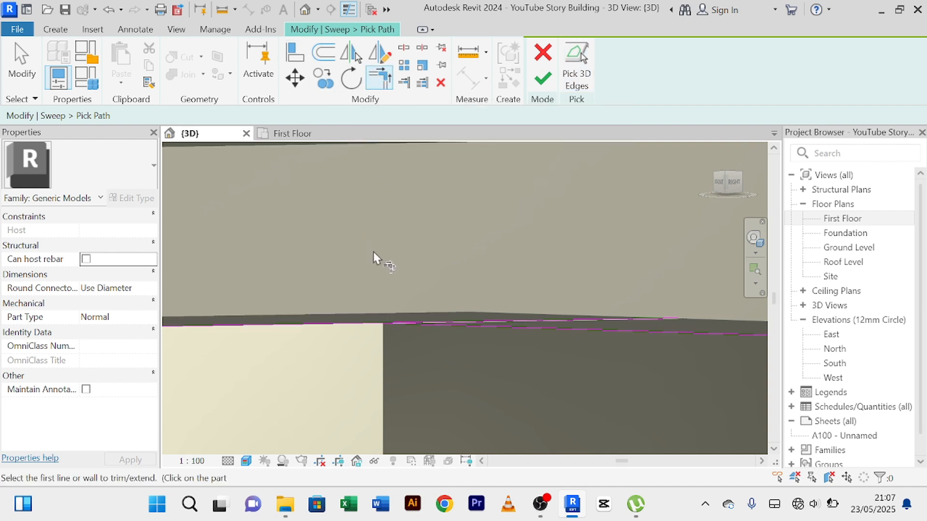
click(403, 325)
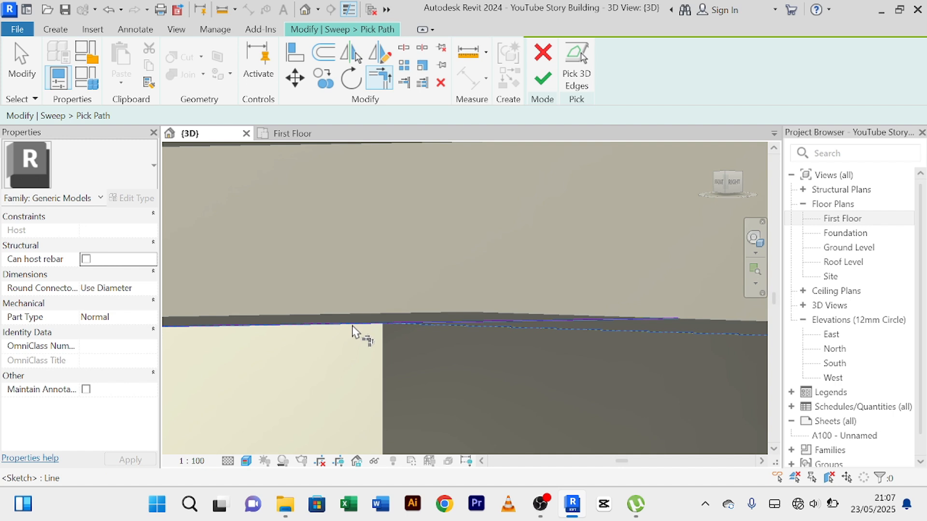
click(354, 331)
scroll(361, 333, down, 6)
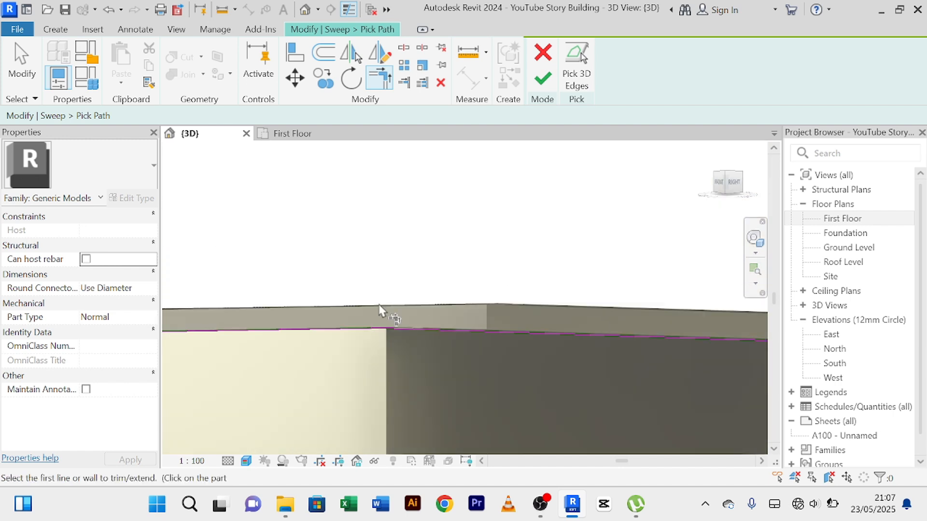
Try to add the short top wall edge above the timber slats to the sweep path and finish the path.
middle_drag(453, 301, 477, 121)
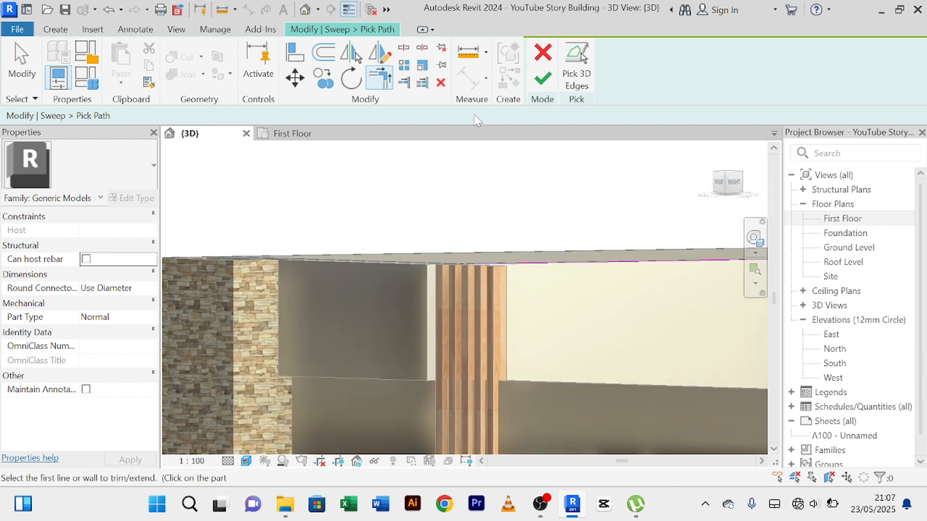
click(575, 79)
scroll(451, 298, up, 5)
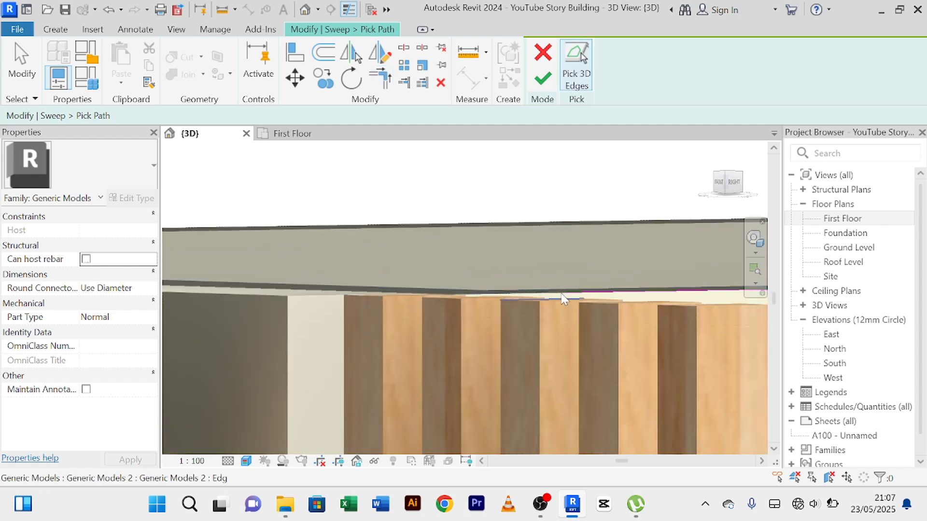
scroll(562, 299, up, 2)
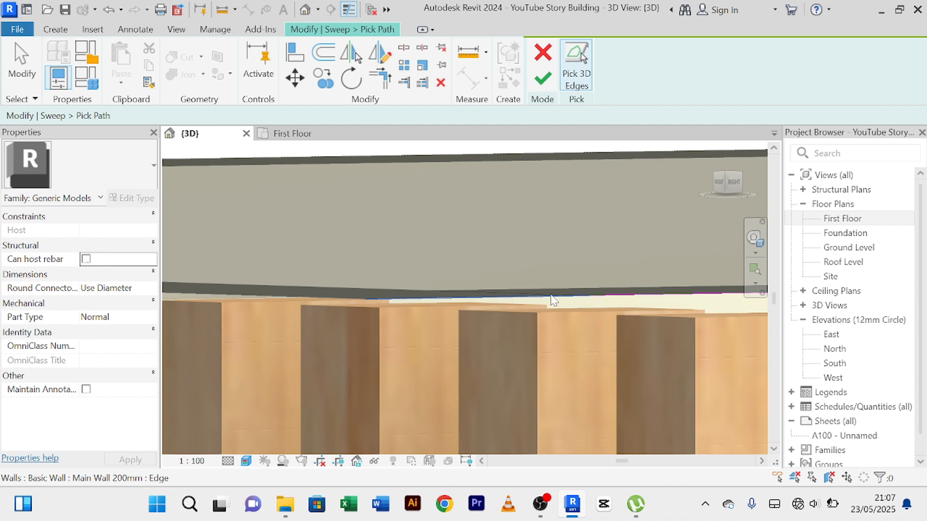
scroll(541, 270, down, 4)
scroll(458, 256, up, 4)
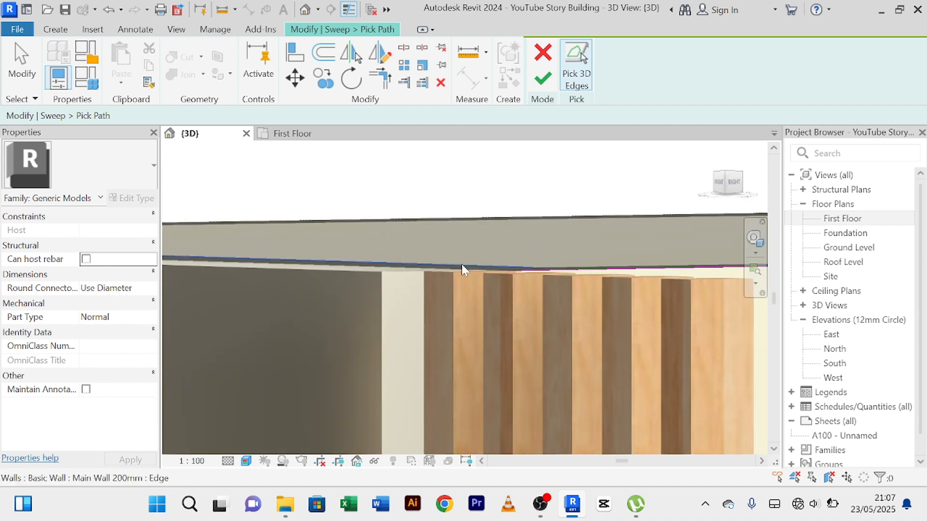
click(470, 274)
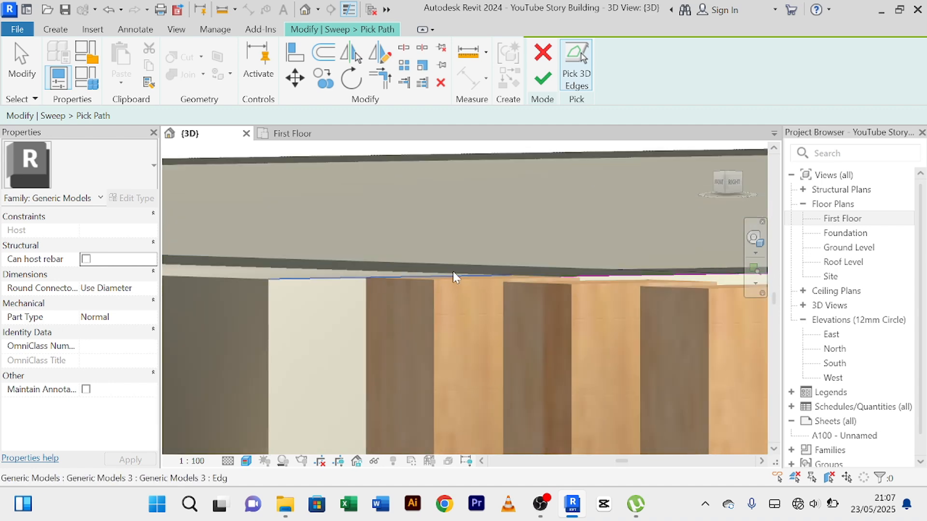
scroll(586, 240, up, 2)
scroll(561, 269, down, 3)
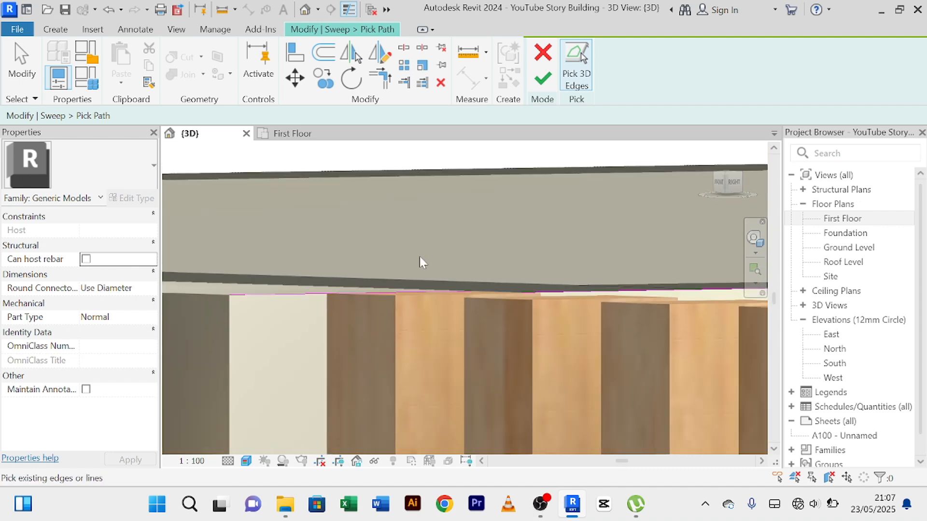
scroll(422, 261, down, 5)
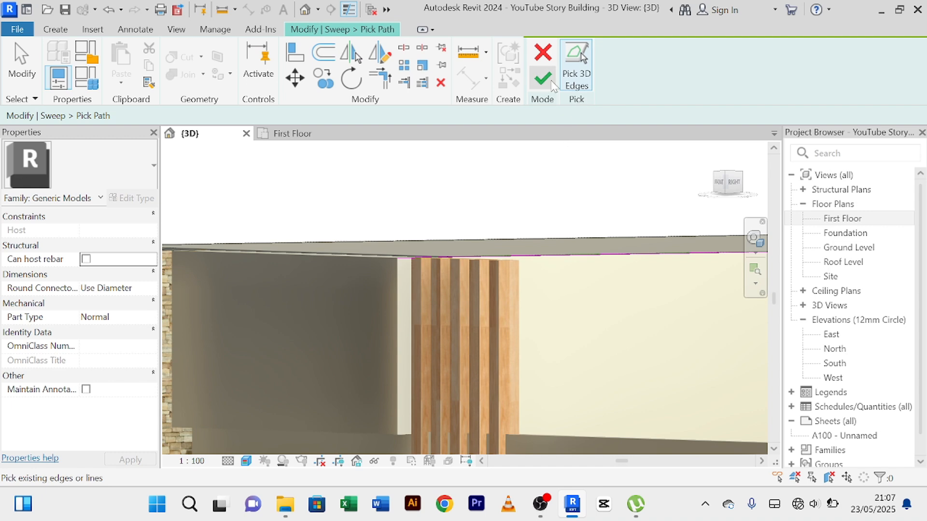
click(548, 84)
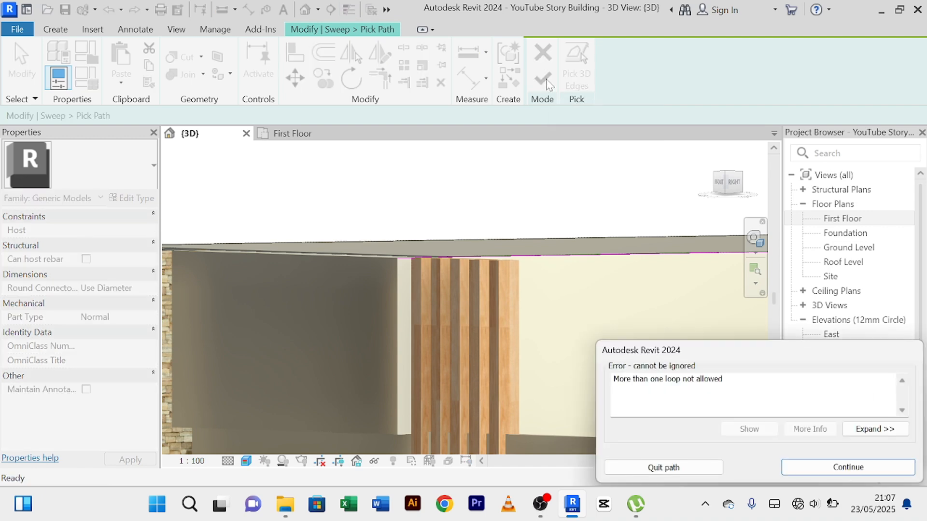
click(862, 468)
Delete the short path line just picked above the timber slats from the sweep path.
scroll(437, 248, up, 4)
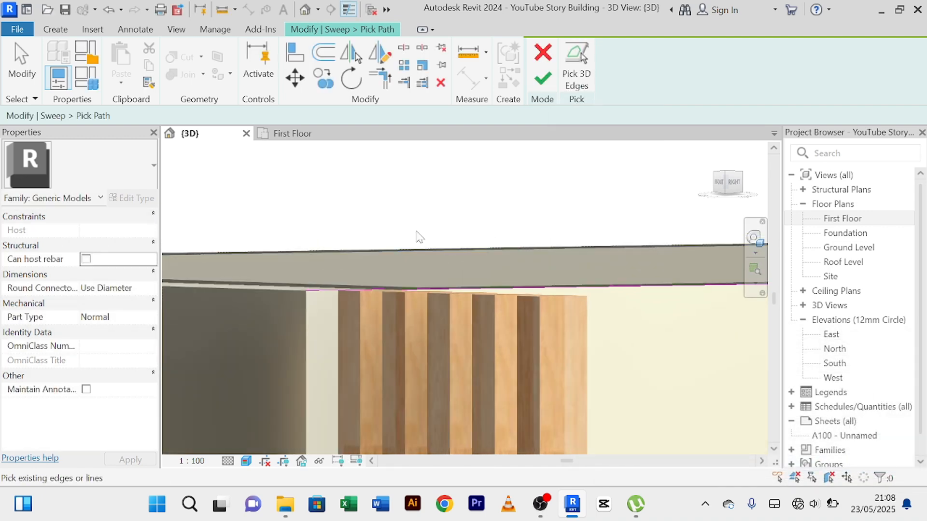
right_click(411, 184)
click(437, 199)
right_click(421, 174)
click(437, 182)
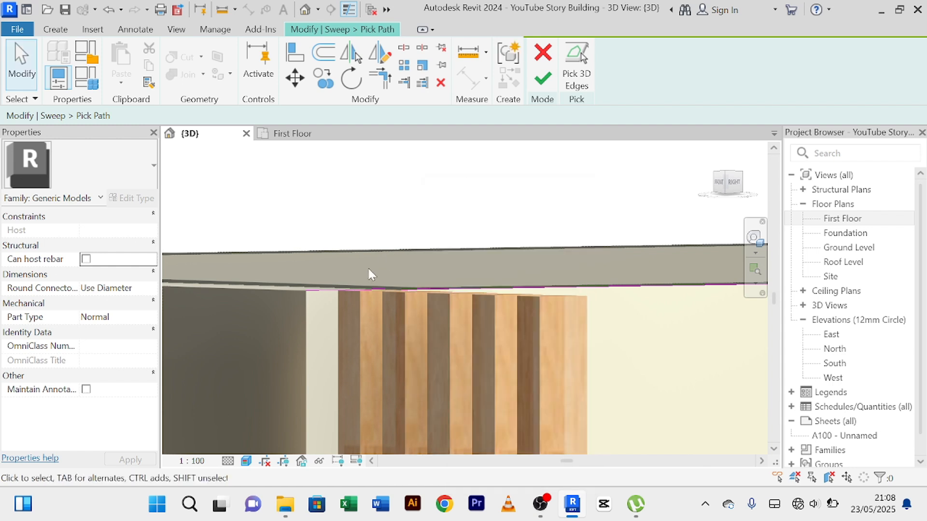
click(331, 291)
key(Escape)
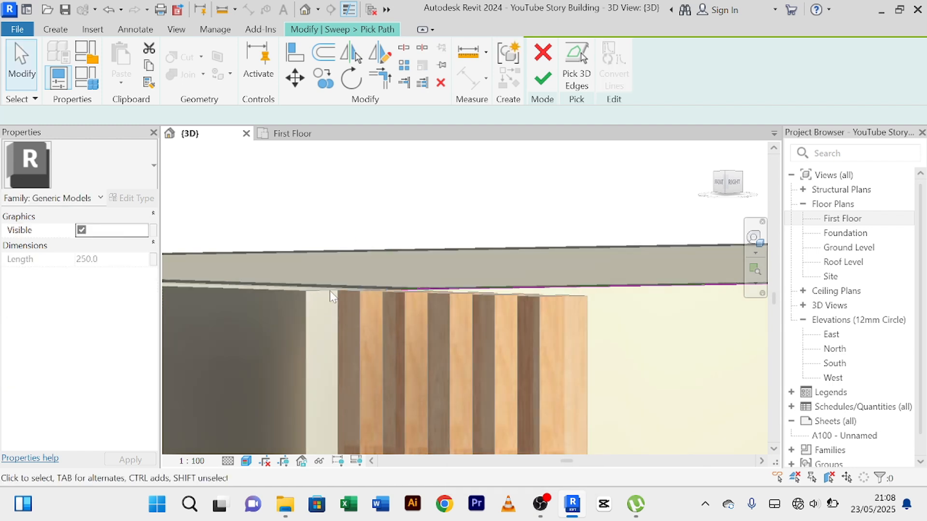
scroll(484, 191, down, 3)
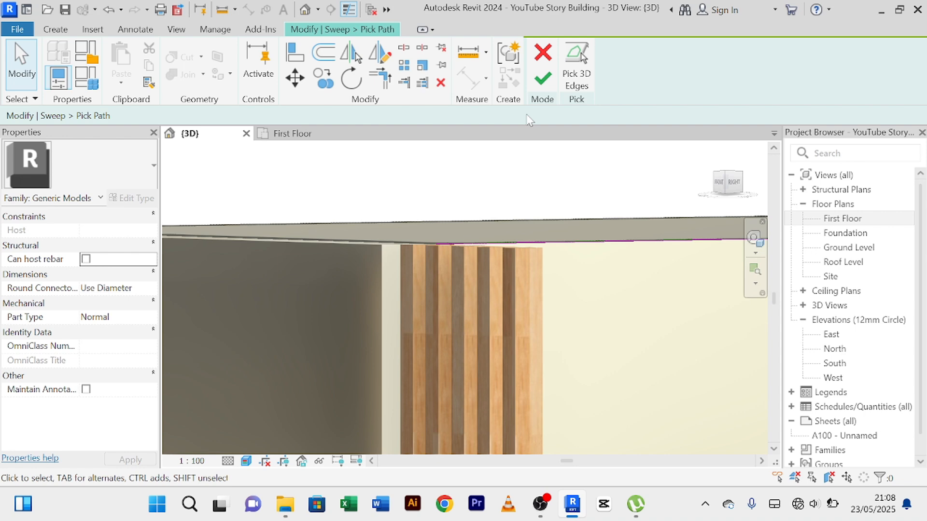
Finish the sweep path and the sweep, and complete the in-place trim model.
click(543, 80)
scroll(574, 166, down, 4)
middle_drag(582, 191, 451, 211)
scroll(450, 206, down, 1)
scroll(503, 193, down, 2)
middle_drag(514, 213, 452, 226)
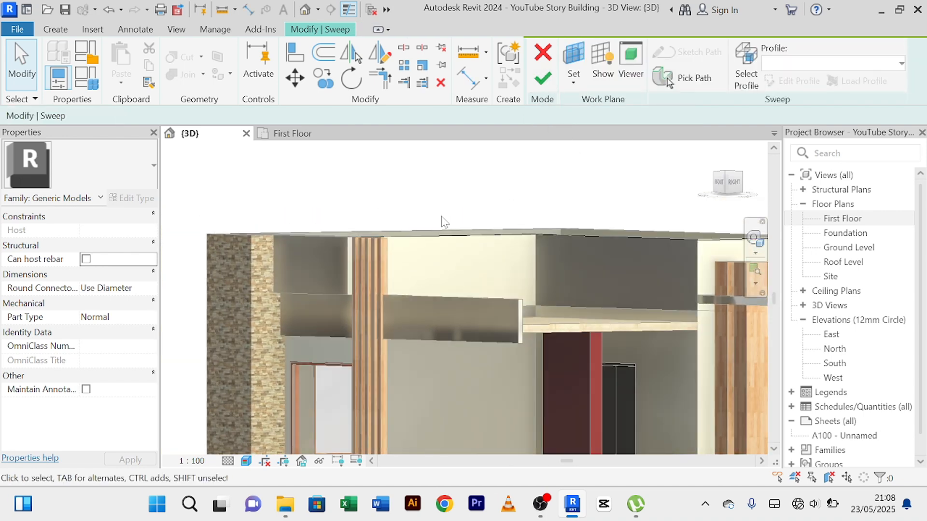
click(543, 80)
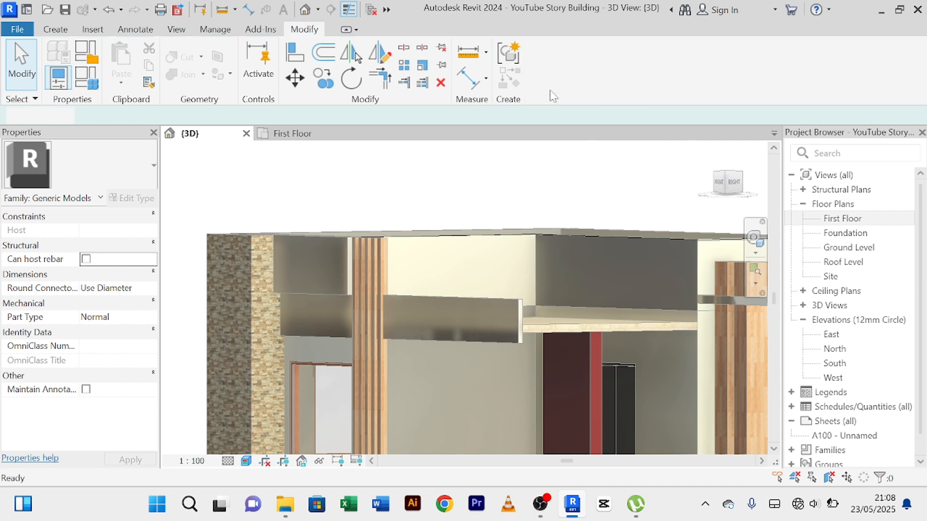
click(611, 67)
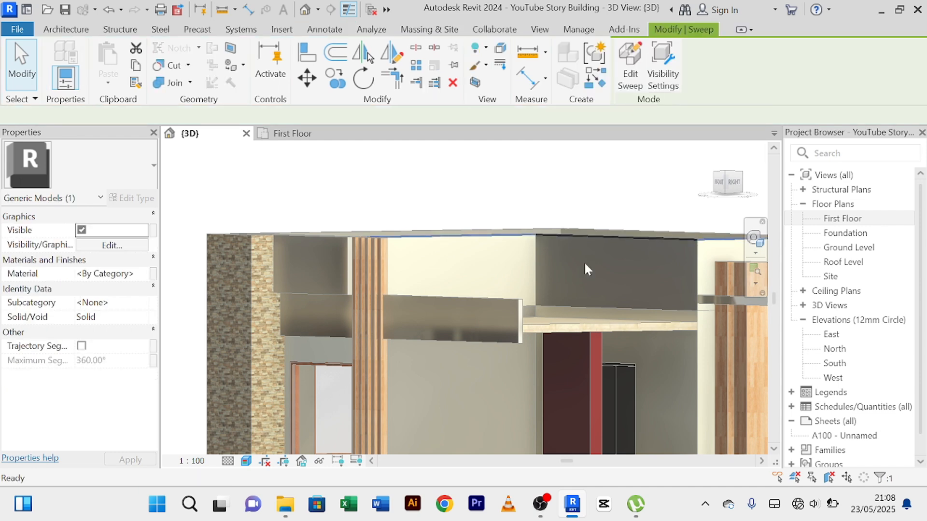
Examine the extended trim along the parapet tops, including the corners at the dark return wall and the stepped cream parapet.
scroll(559, 216, up, 2)
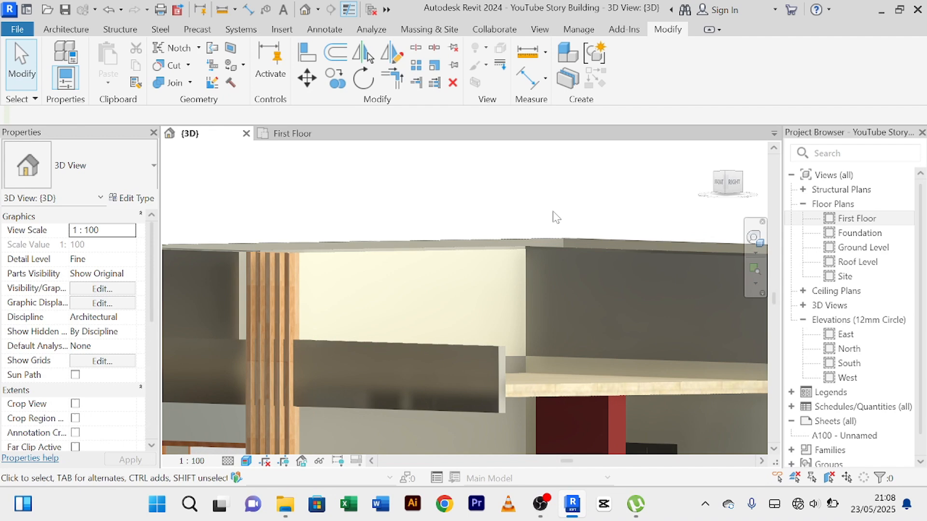
scroll(556, 218, down, 1)
scroll(583, 222, down, 1)
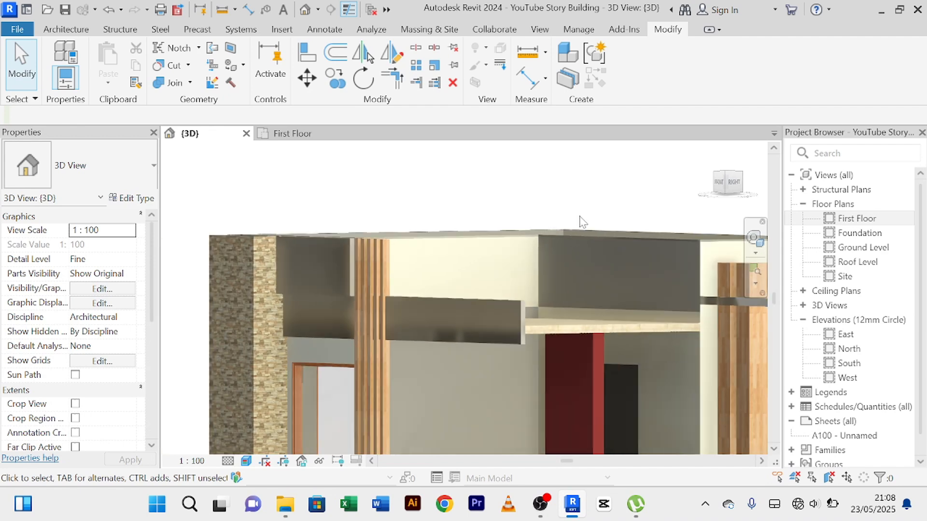
shift+middle_drag(583, 222, 401, 284)
scroll(637, 286, up, 3)
shift+middle_drag(604, 304, 473, 291)
scroll(372, 288, up, 4)
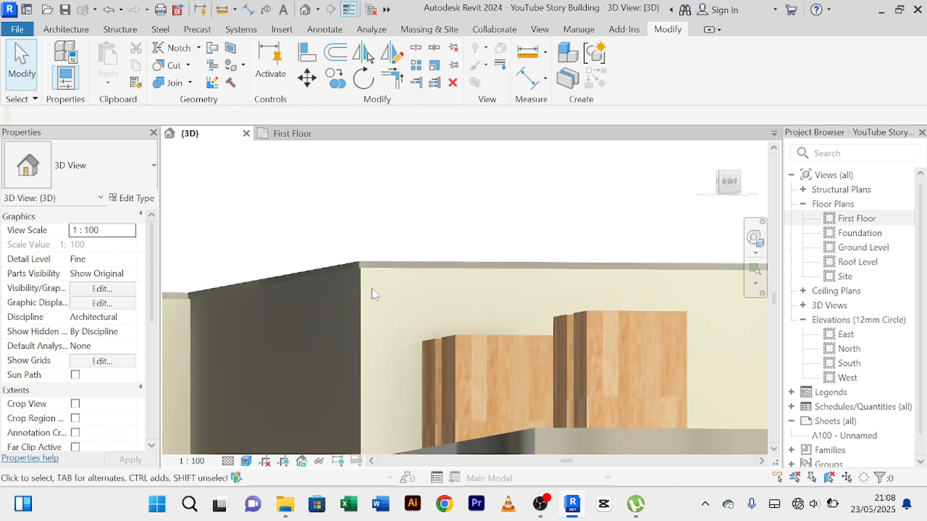
scroll(376, 278, up, 5)
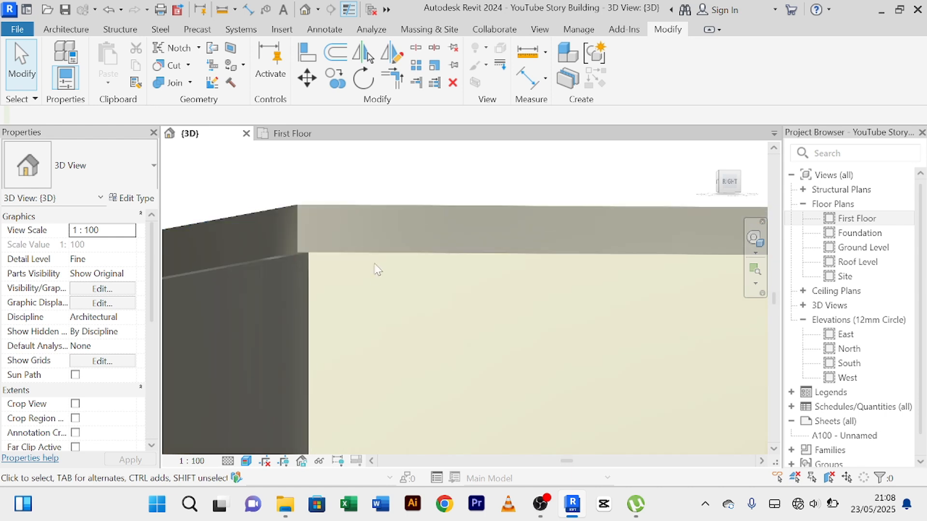
scroll(379, 272, down, 2)
middle_drag(383, 288, 717, 317)
scroll(368, 337, down, 3)
middle_drag(405, 347, 576, 343)
scroll(336, 343, up, 2)
scroll(338, 342, down, 4)
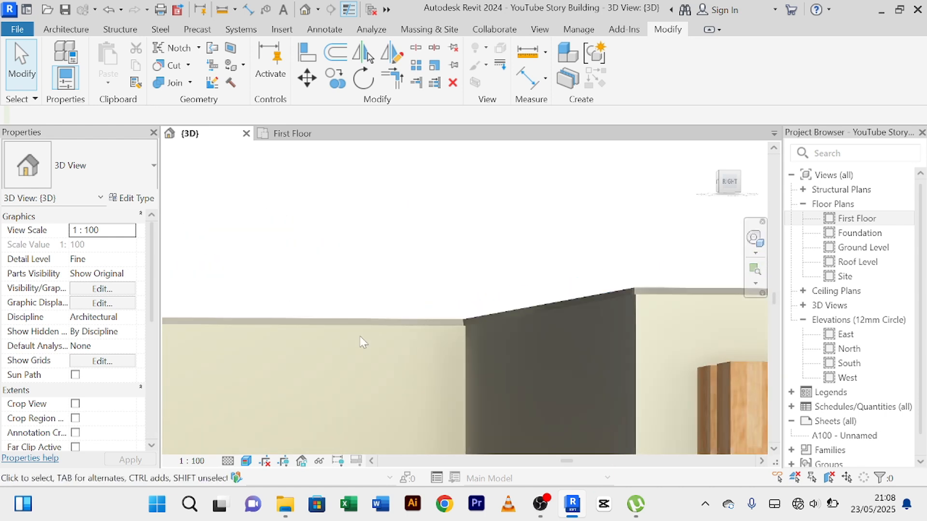
scroll(351, 338, down, 4)
scroll(430, 327, up, 2)
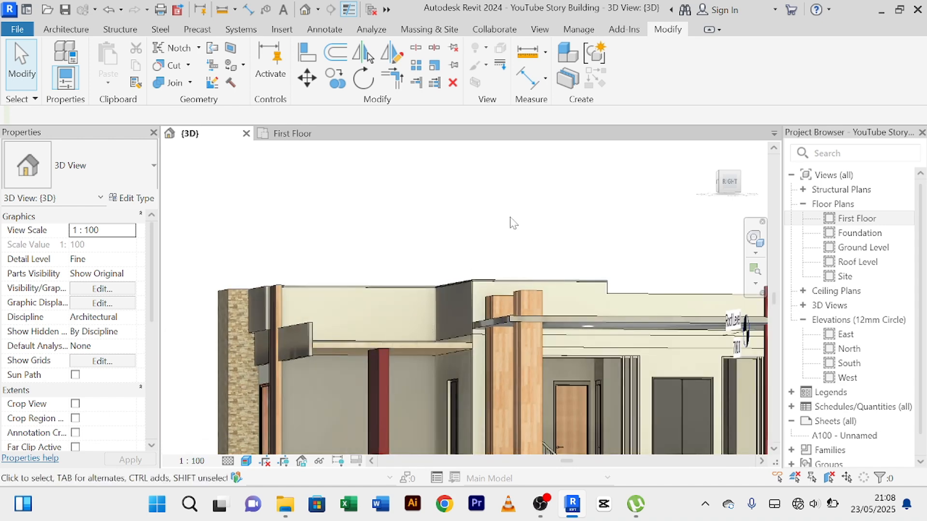
shift+middle_drag(511, 222, 569, 225)
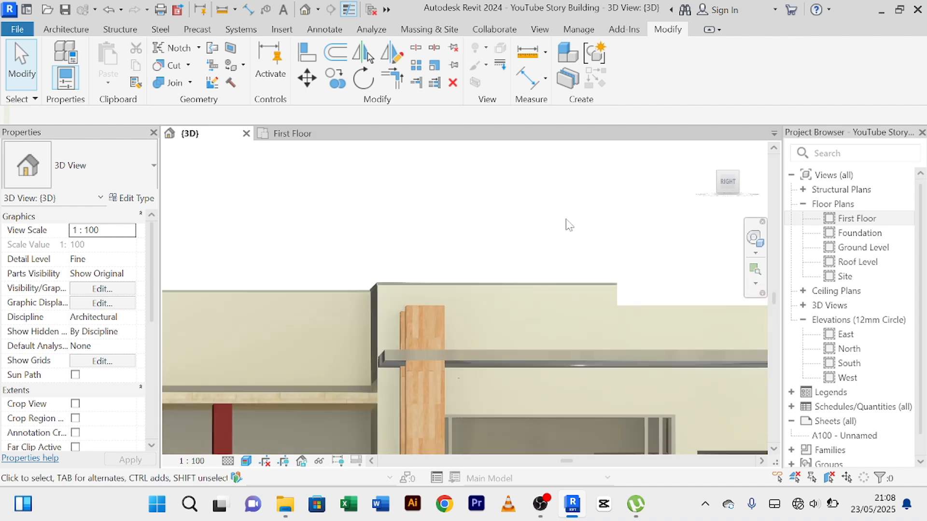
scroll(566, 225, up, 3)
middle_drag(496, 274, 677, 218)
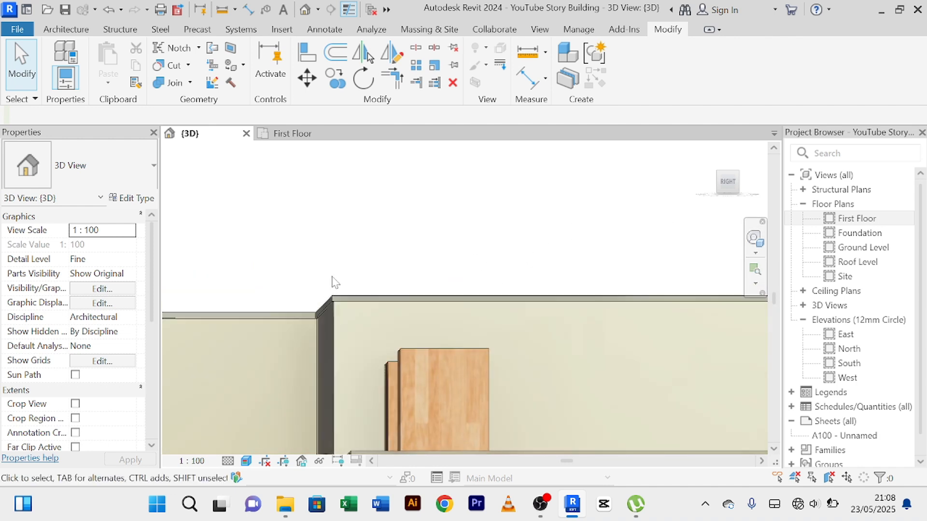
middle_drag(332, 275, 423, 253)
scroll(356, 292, up, 6)
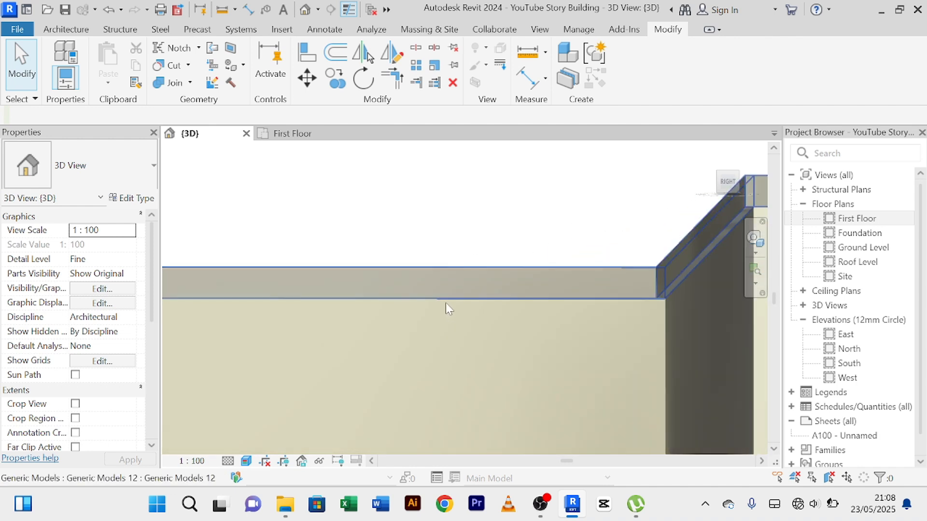
scroll(445, 305, down, 3)
scroll(555, 316, down, 4)
middle_drag(581, 314, 278, 355)
scroll(575, 328, up, 1)
scroll(571, 341, down, 5)
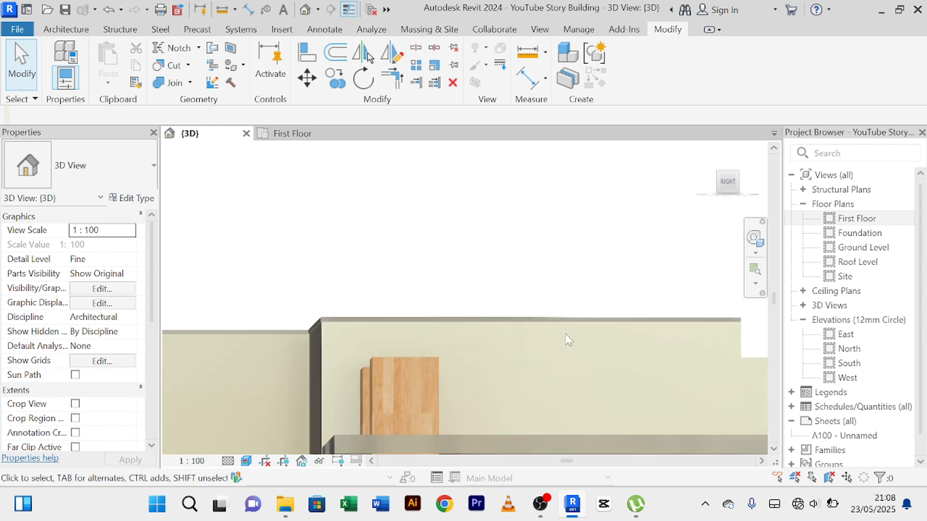
middle_drag(554, 347, 507, 335)
scroll(506, 332, up, 5)
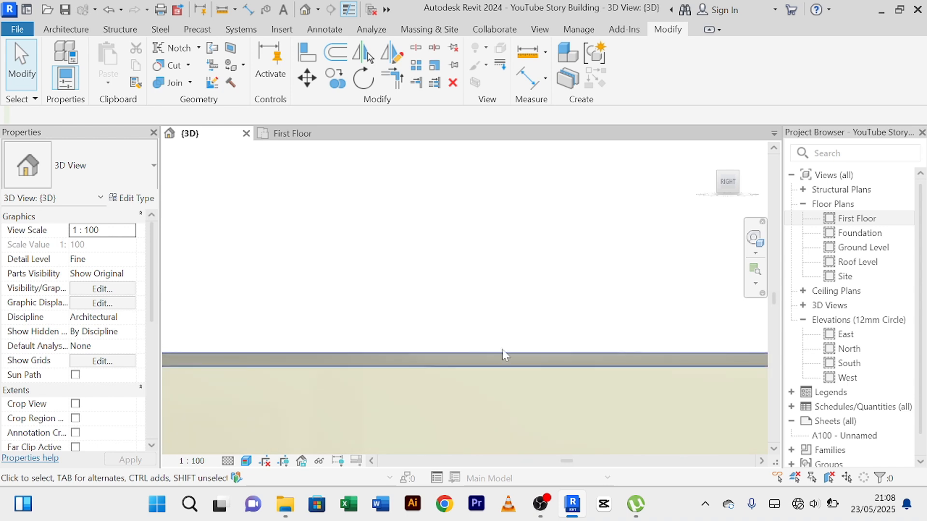
Reopen the in-place trim along the cream parapet and start editing its sweep.
click(508, 366)
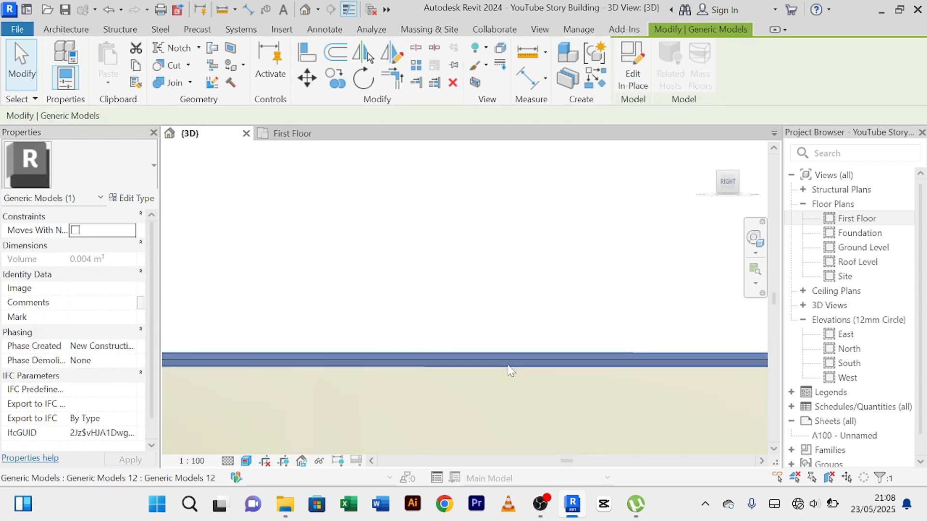
click(643, 83)
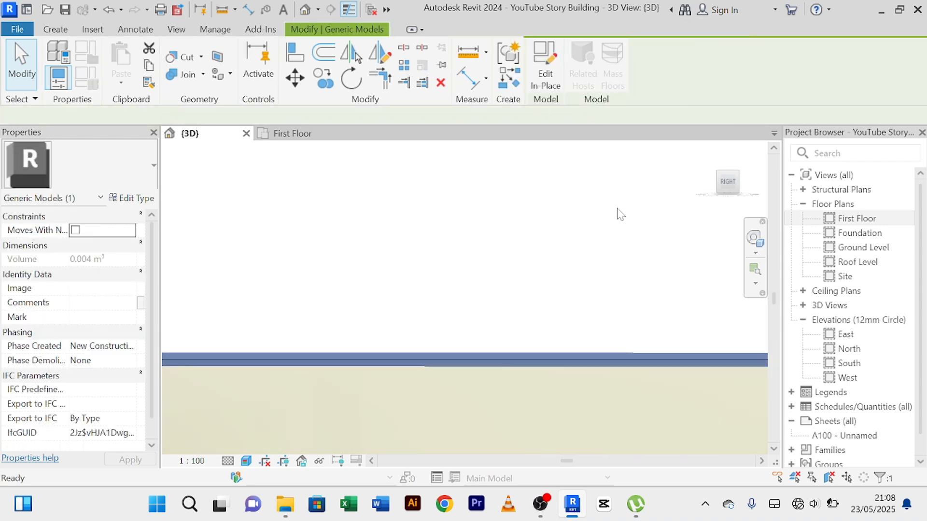
click(565, 367)
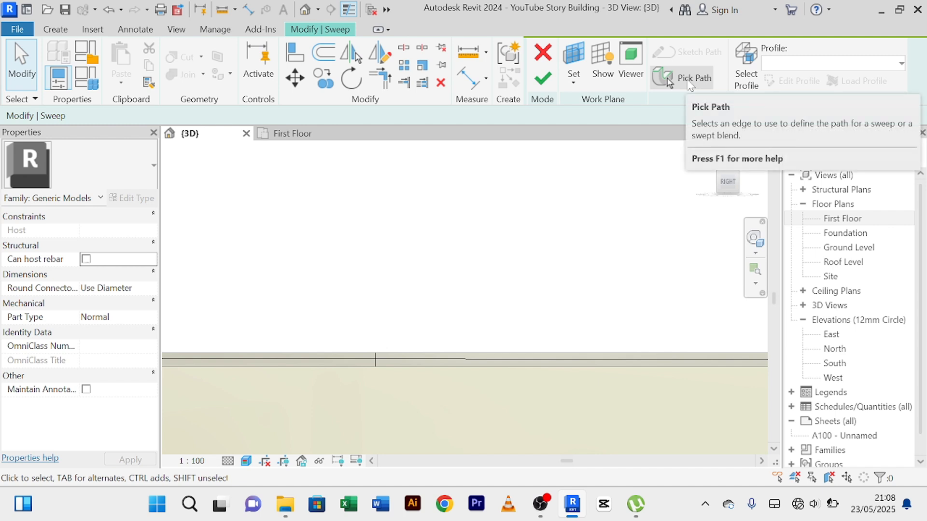
Open the sketched profile of the trim's sweep for editing and face it in the Back view.
scroll(521, 265, down, 5)
scroll(492, 298, up, 4)
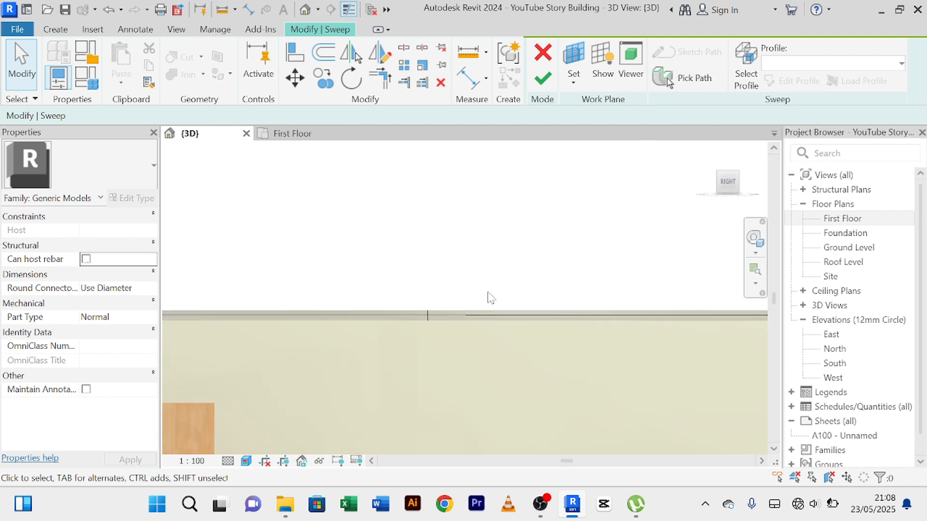
scroll(418, 321, up, 2)
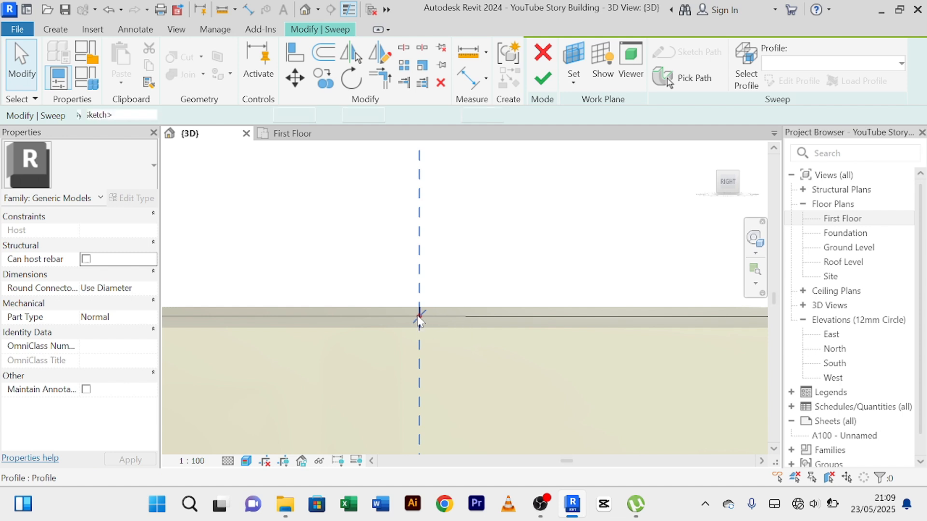
click(419, 321)
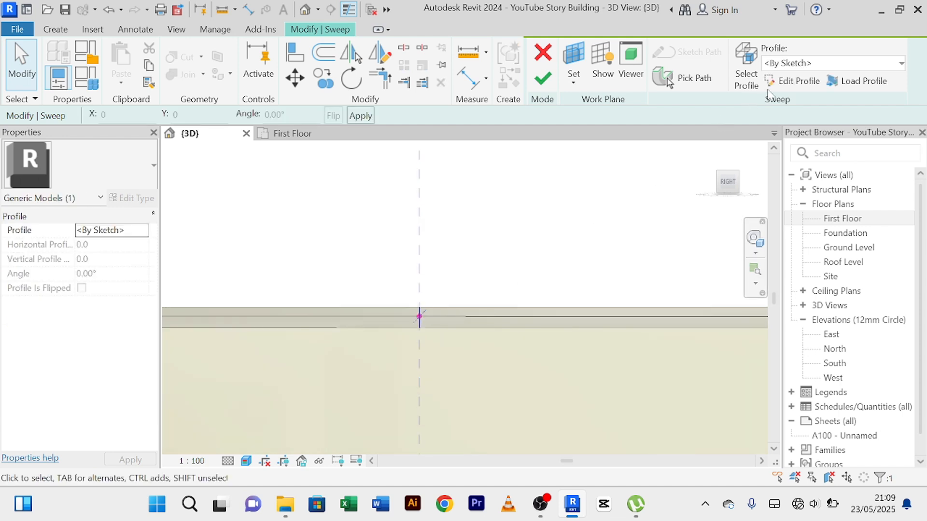
click(794, 81)
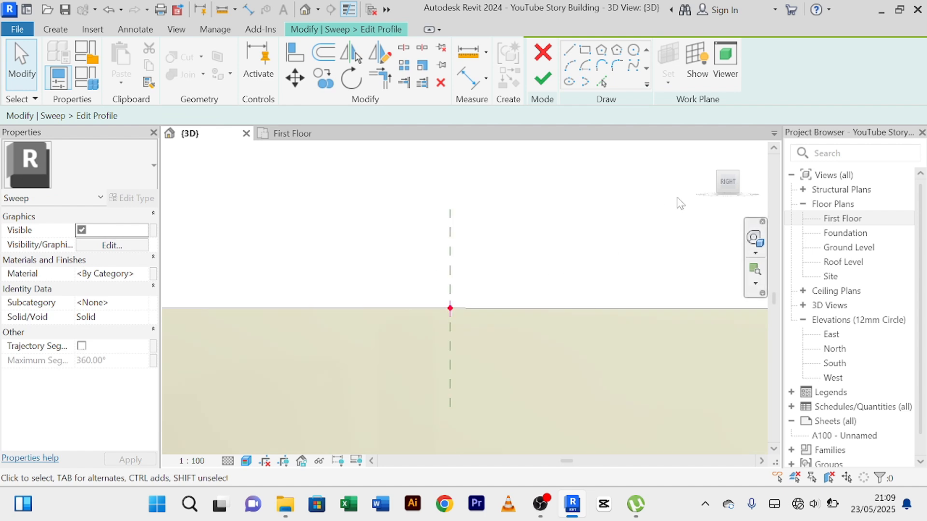
click(727, 182)
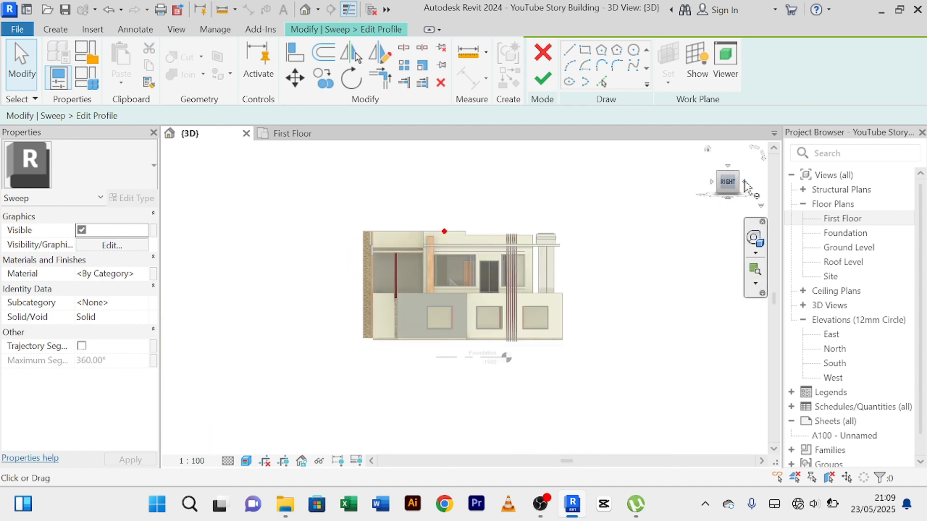
click(745, 182)
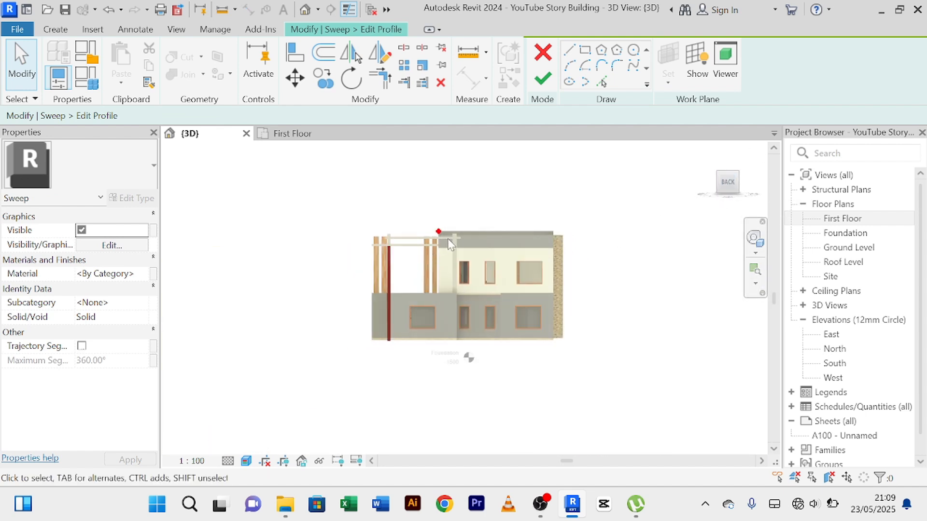
scroll(448, 238, up, 5)
scroll(449, 234, up, 5)
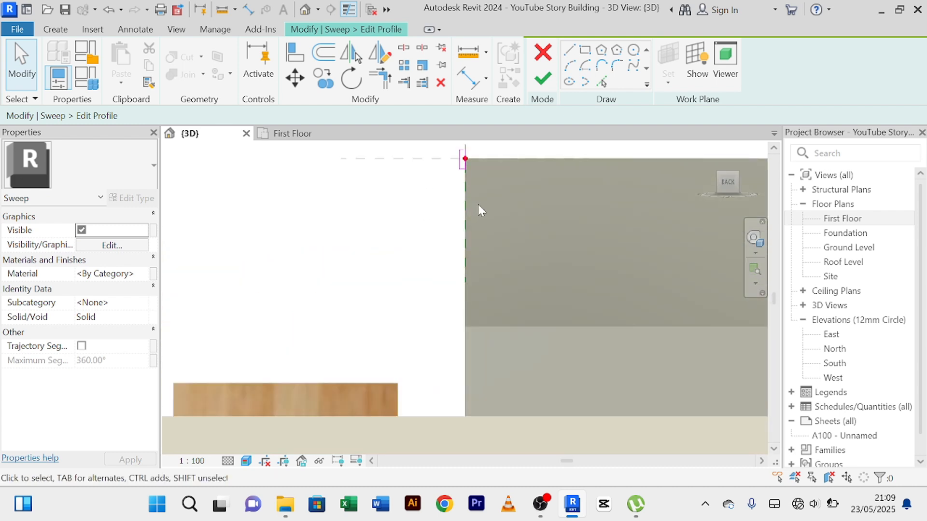
middle_drag(494, 287, 486, 373)
scroll(428, 344, up, 5)
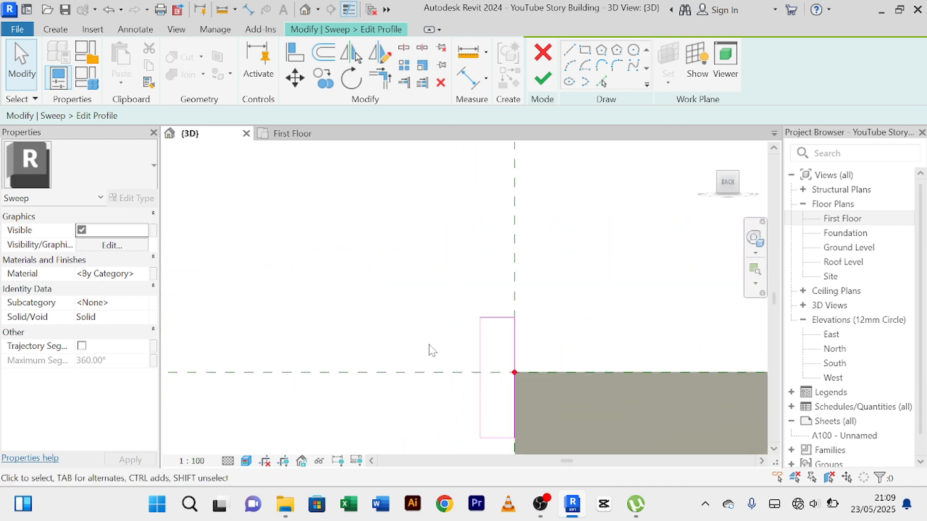
middle_drag(437, 344, 401, 250)
middle_drag(491, 377, 483, 285)
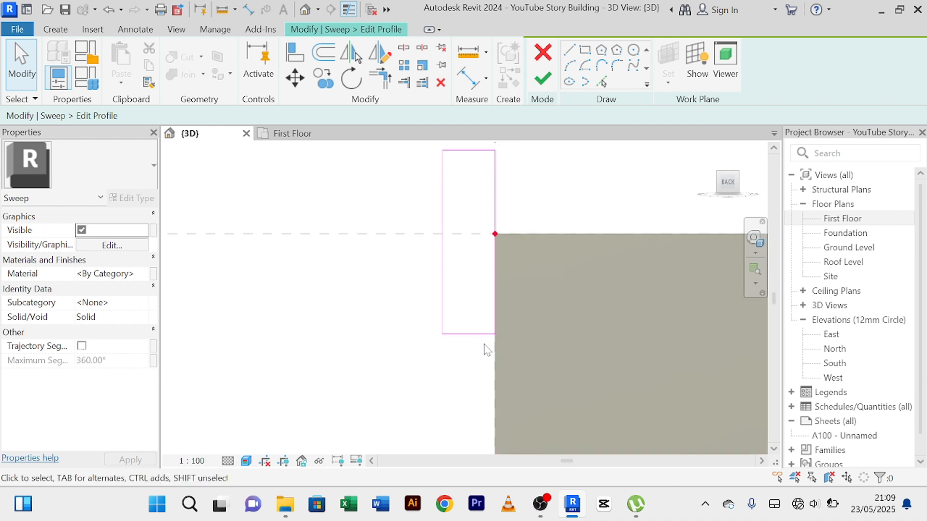
Try a height of 100 mm for the trim's profile rectangle, moving its lower edge down the wall face.
click(470, 337)
scroll(509, 270, up, 3)
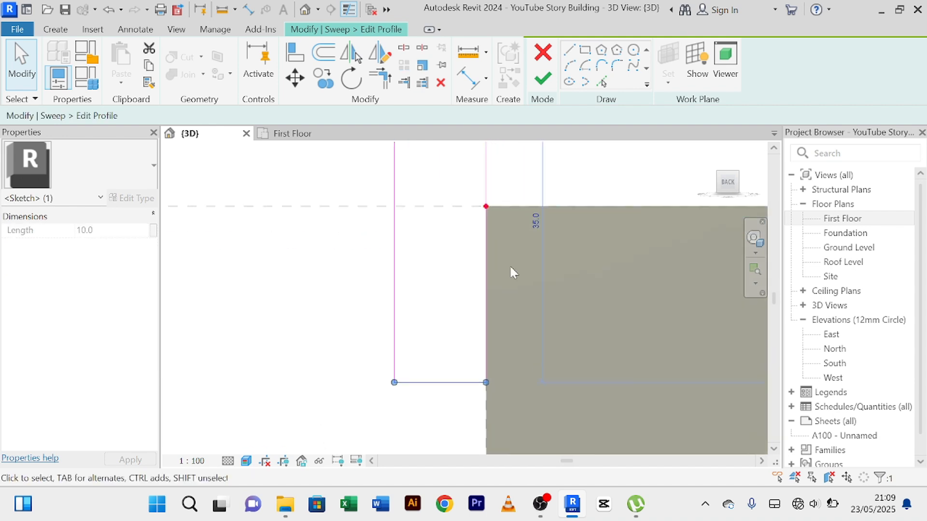
click(535, 228)
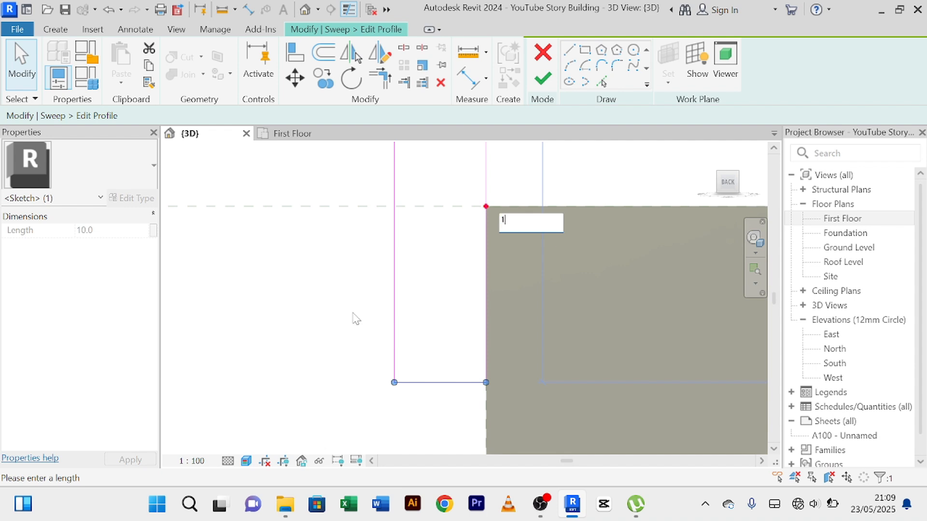
key(Return)
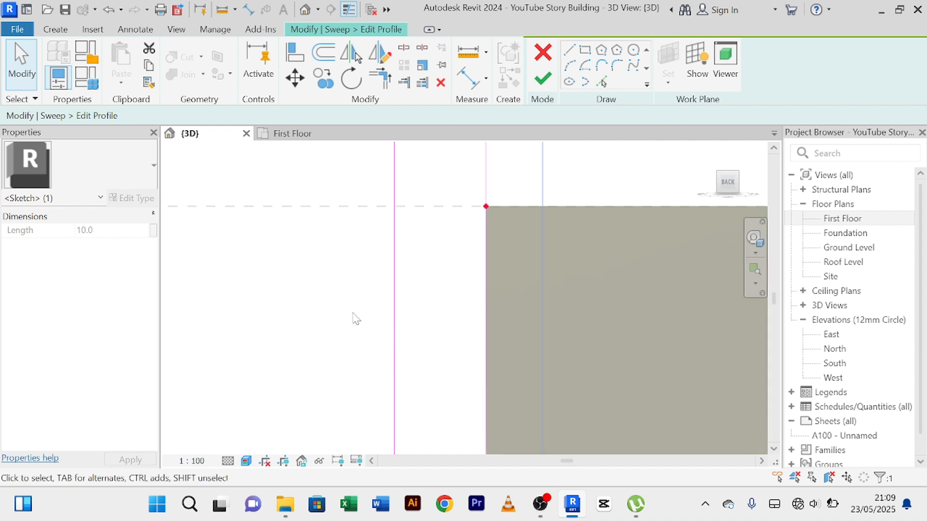
scroll(353, 313, down, 8)
middle_drag(326, 312, 356, 277)
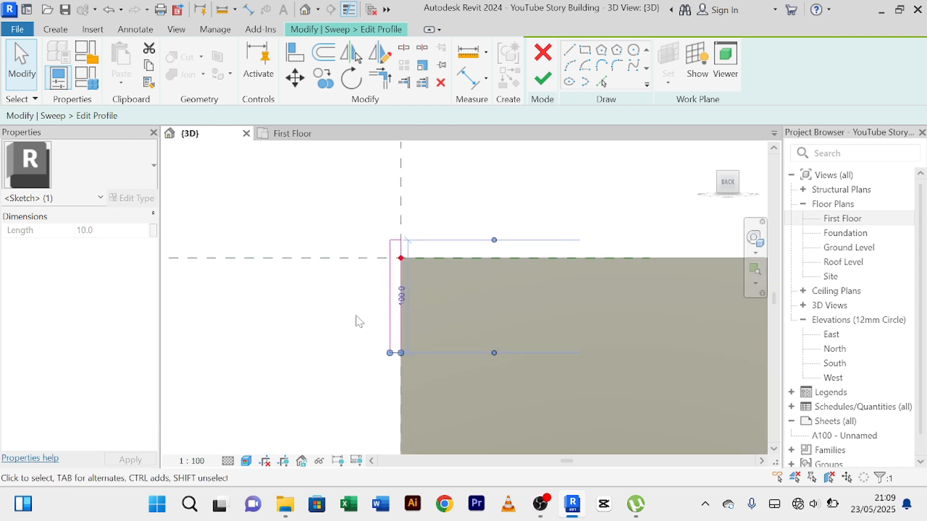
Set the profile rectangle's height to 50 mm by repositioning its lower edge.
scroll(381, 311, up, 5)
click(449, 271)
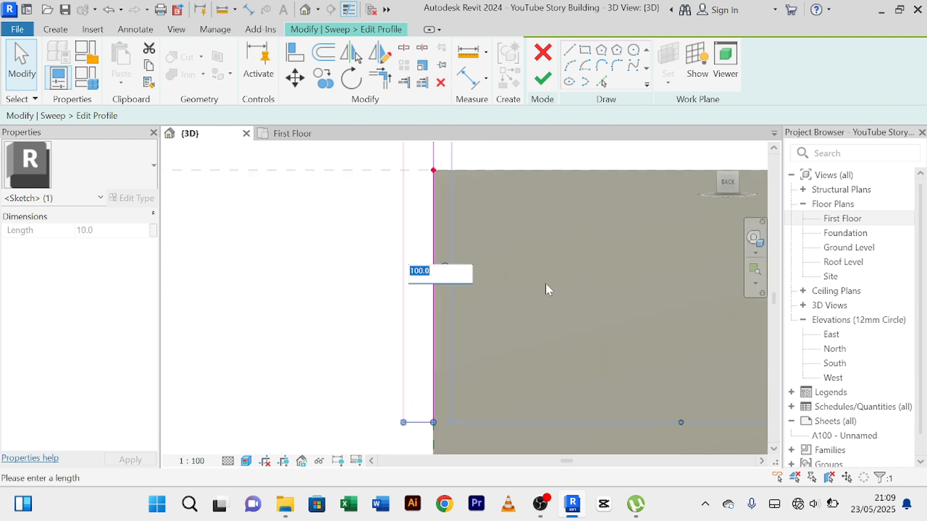
text(50)
key(Return)
scroll(546, 283, down, 4)
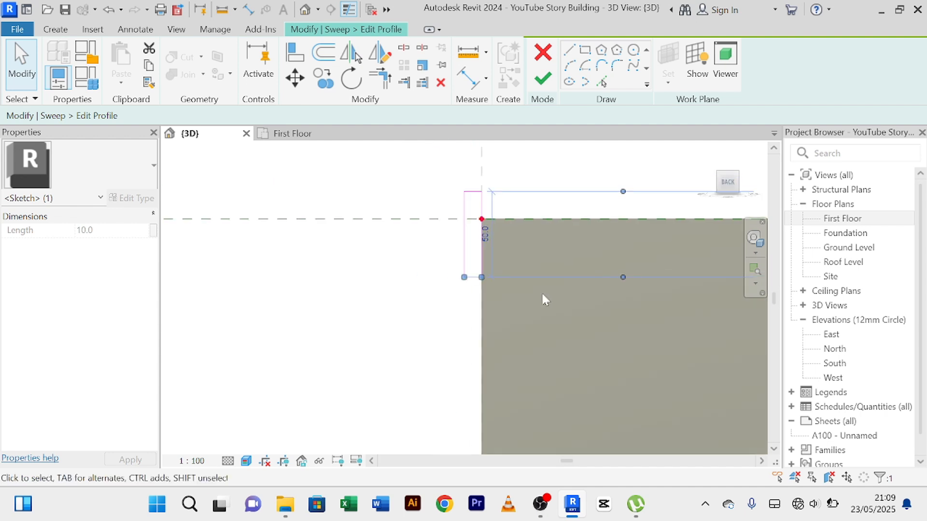
scroll(531, 278, up, 3)
Finish the profile and the sweep, and complete the in-place trim model.
click(607, 200)
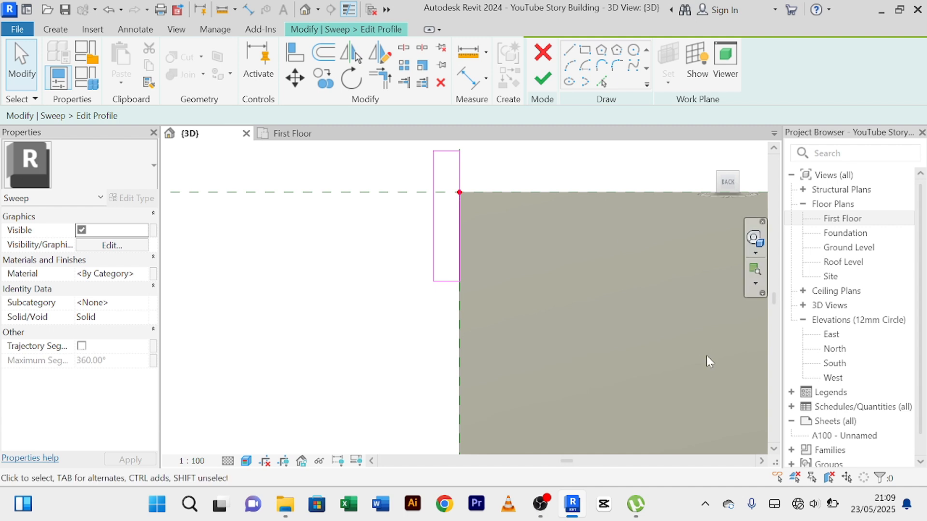
click(554, 86)
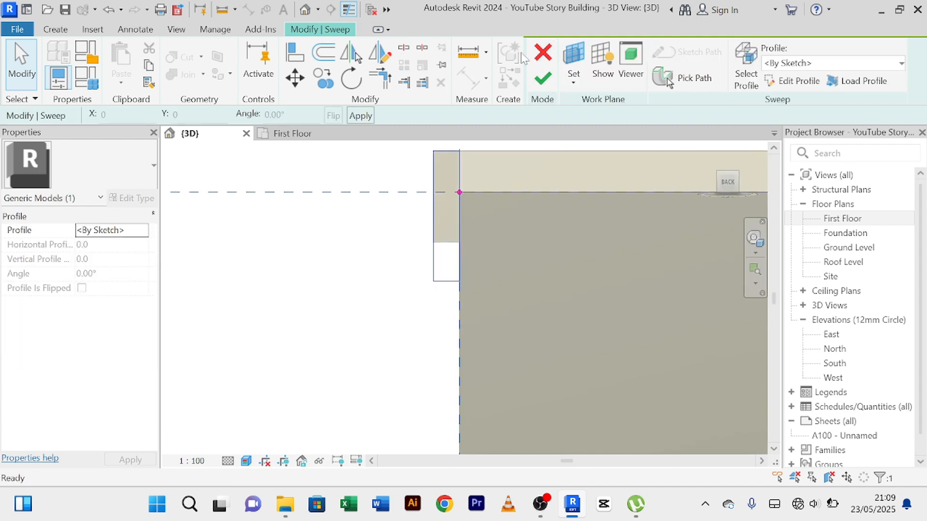
click(536, 83)
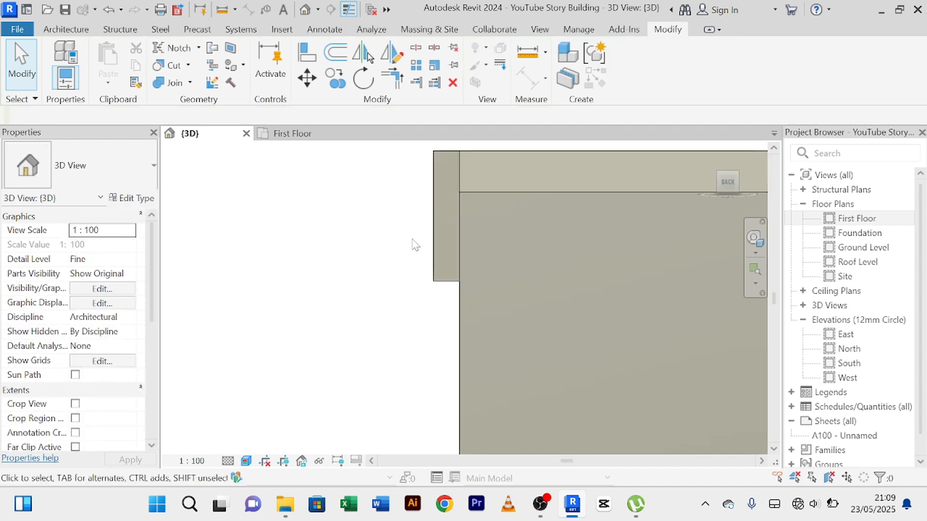
Examine the resized trim along the parapet tops from the building's right side, including the step and the corner near the timber slats.
scroll(407, 243, down, 5)
mouse_move(380, 296)
shift+middle_down()
mouse_move(420, 305)
mouse_move(389, 300)
shift+middle_up()
shift+middle_drag(409, 306, 466, 246)
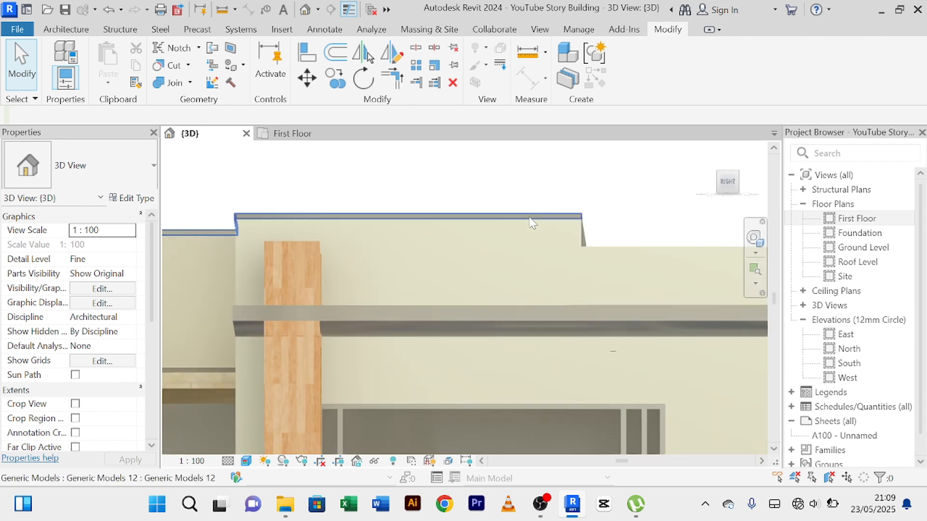
scroll(531, 221, up, 3)
scroll(532, 233, down, 3)
scroll(533, 261, down, 3)
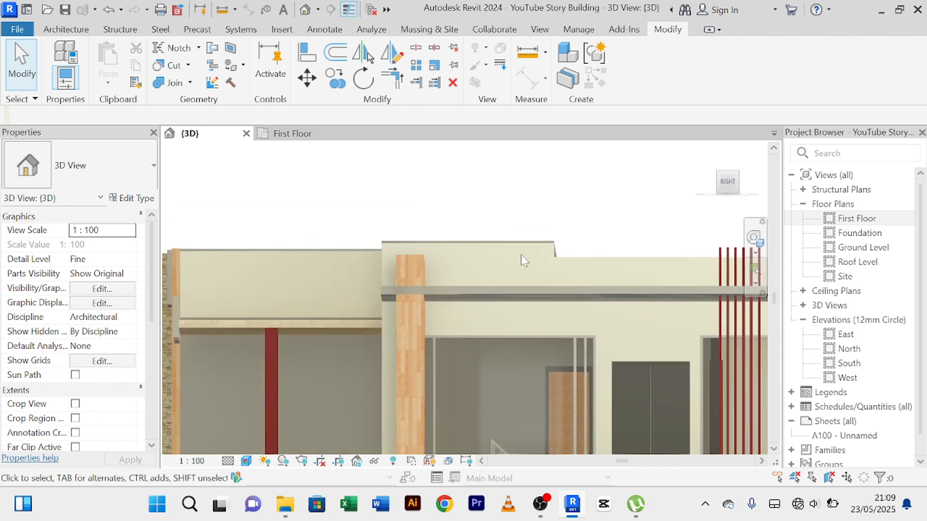
scroll(521, 254, up, 5)
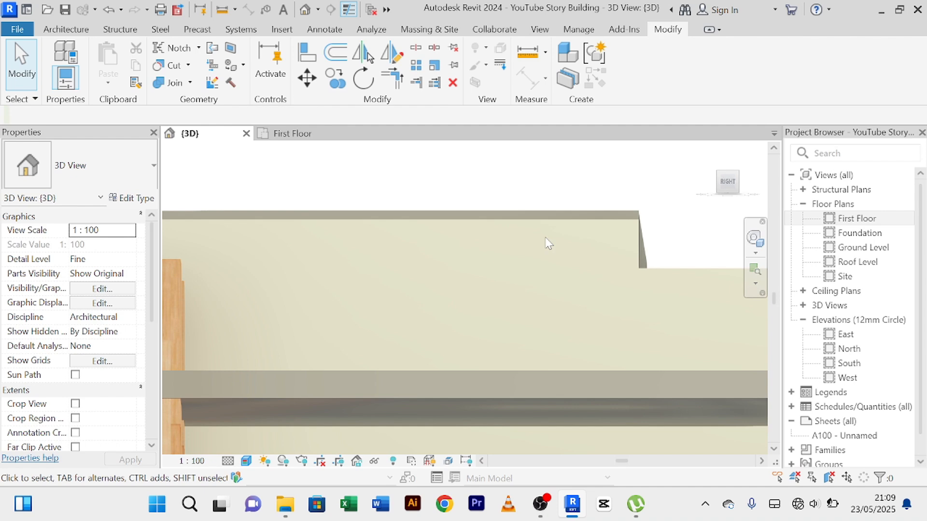
scroll(483, 234, down, 4)
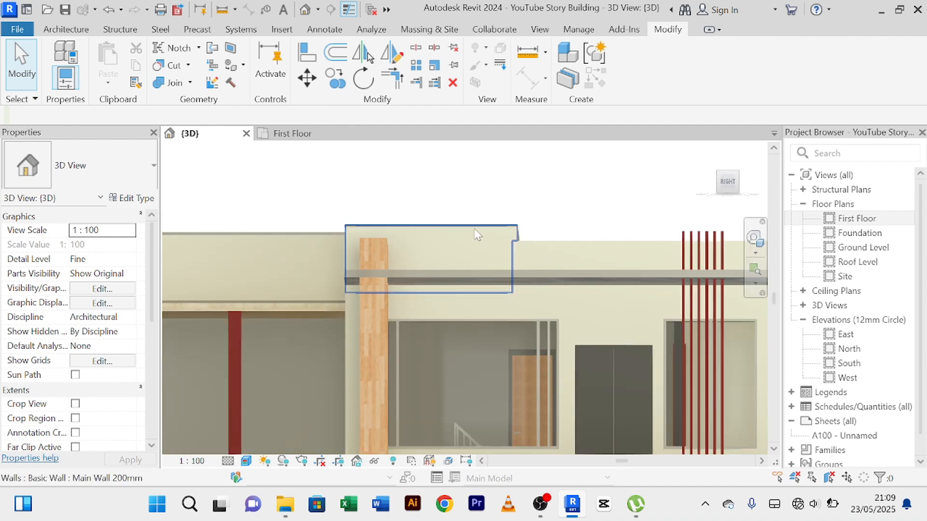
scroll(396, 265, up, 4)
scroll(371, 275, up, 3)
middle_drag(408, 331, 325, 286)
scroll(585, 241, up, 3)
scroll(585, 240, down, 2)
middle_drag(585, 241, 460, 236)
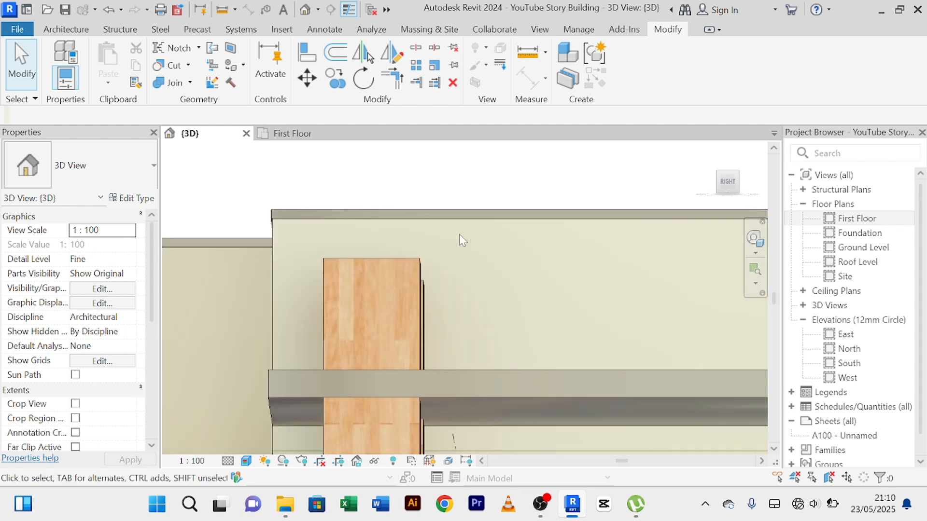
Reopen the in-place trim above the timber slats and open its sweep's sketched profile for editing.
click(515, 215)
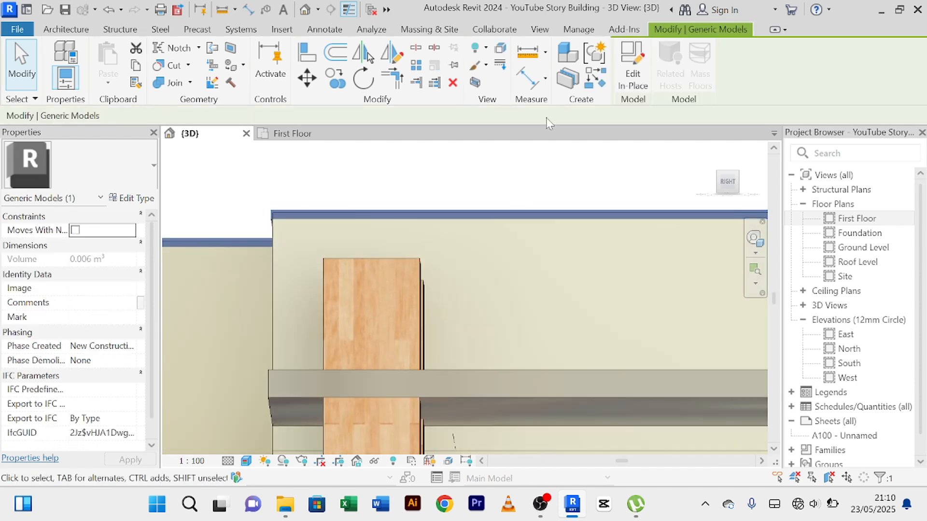
click(638, 84)
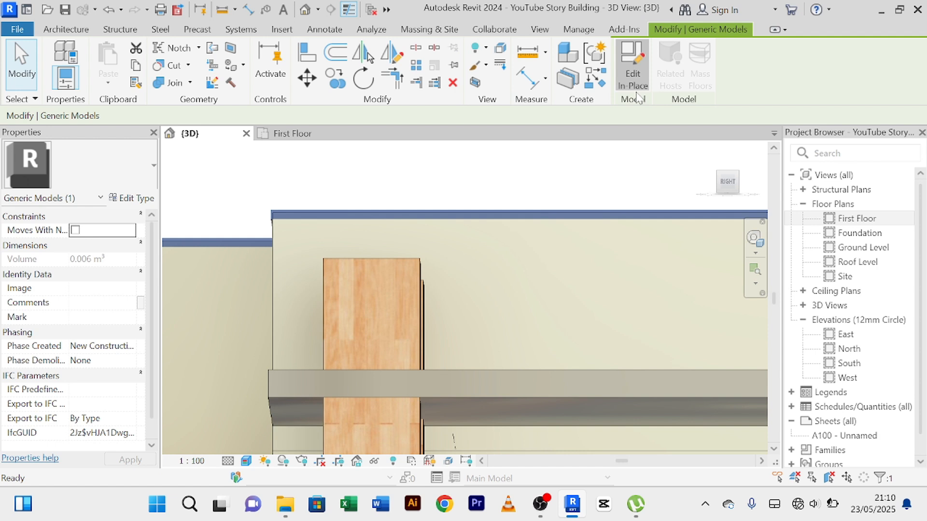
click(521, 214)
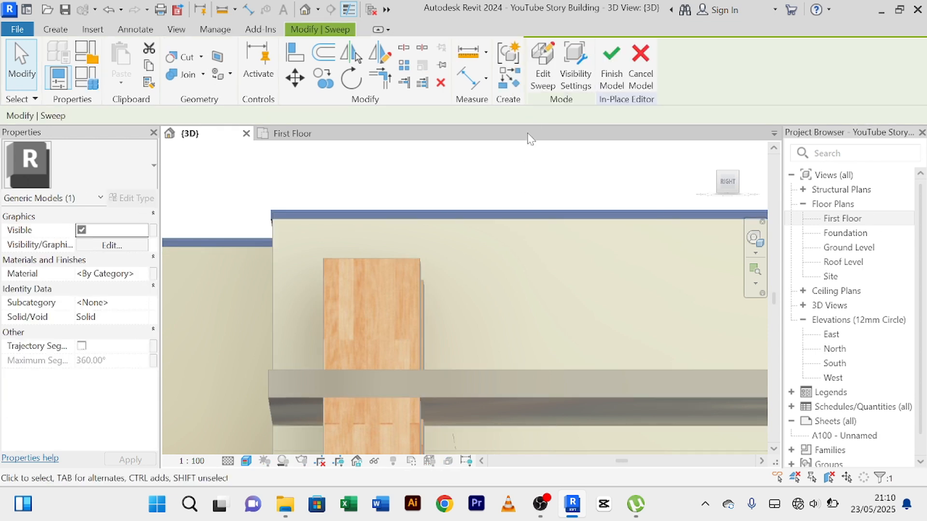
click(544, 82)
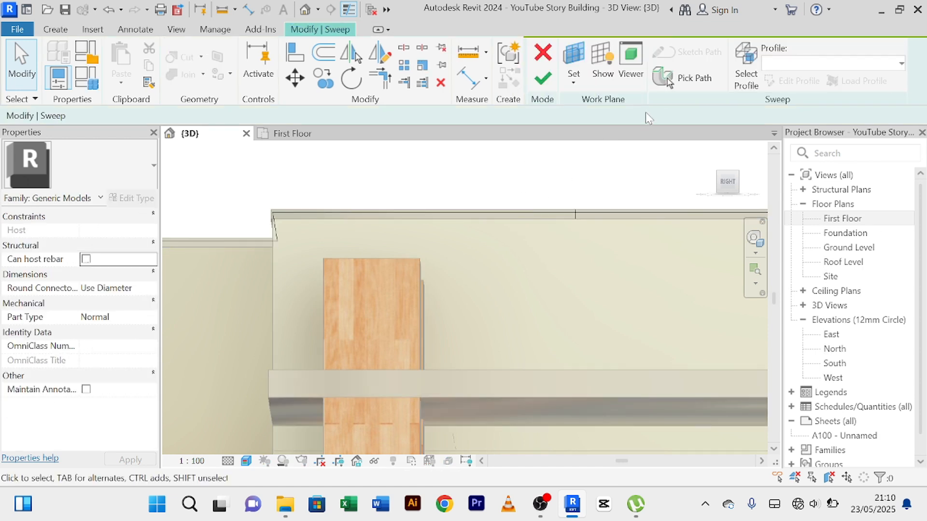
click(576, 214)
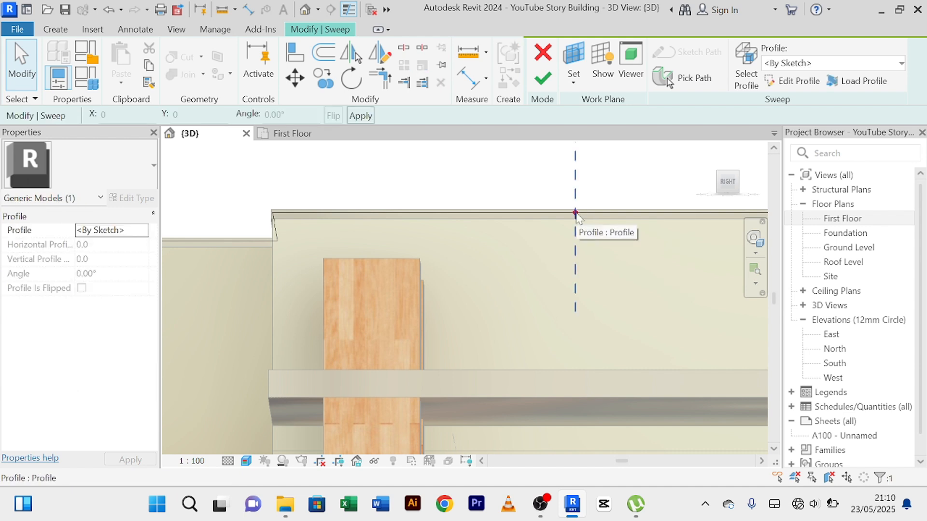
click(795, 81)
In the Back view, draw a thin rectangle just below the existing profile rectangle, matching its width up to the wall face.
click(728, 186)
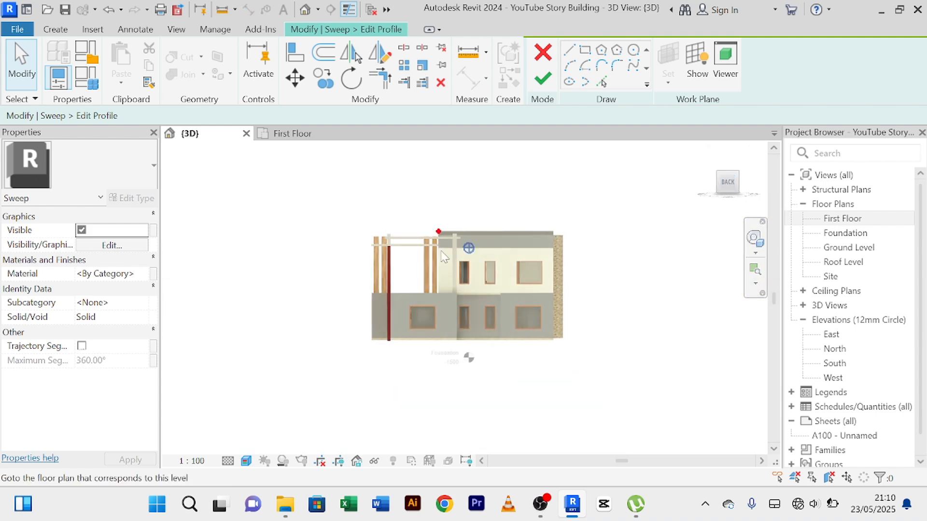
scroll(438, 256, up, 5)
middle_drag(422, 219, 444, 381)
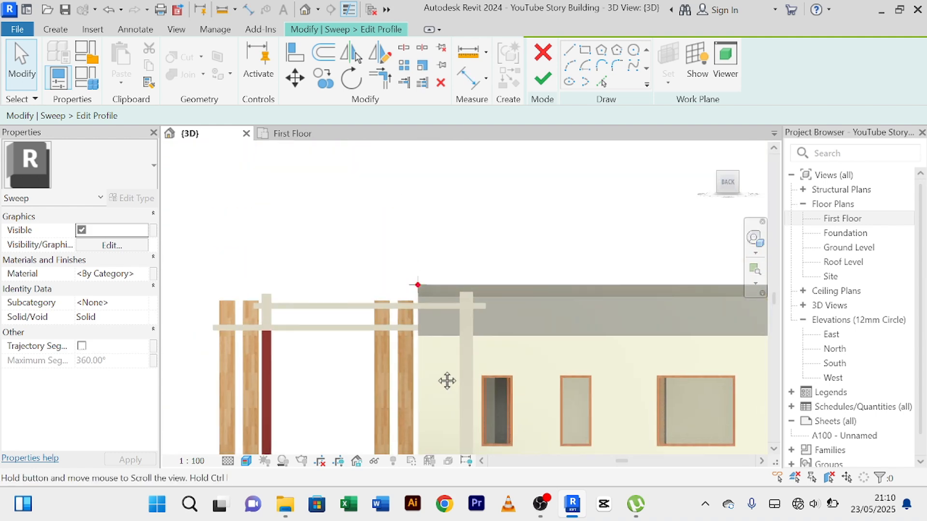
scroll(420, 299, up, 6)
scroll(430, 295, up, 8)
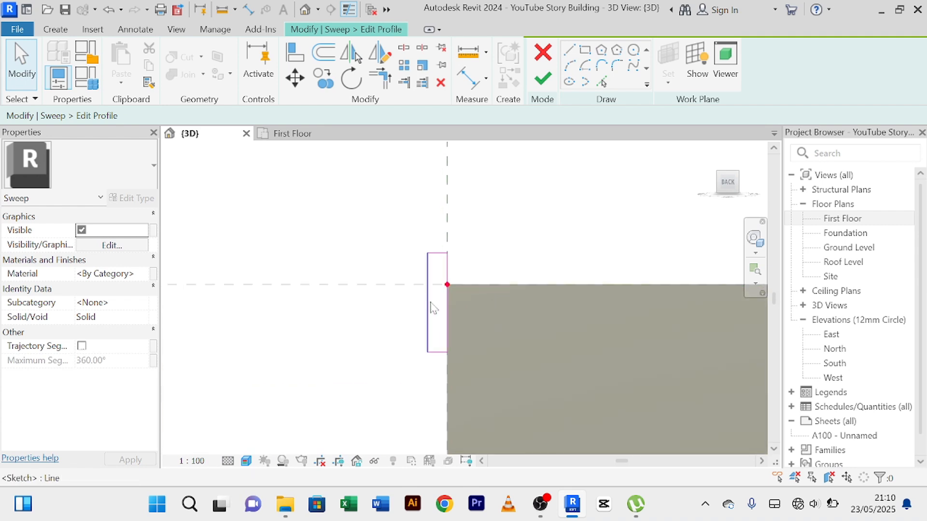
scroll(503, 313, down, 3)
middle_drag(548, 321, 468, 267)
scroll(498, 253, down, 1)
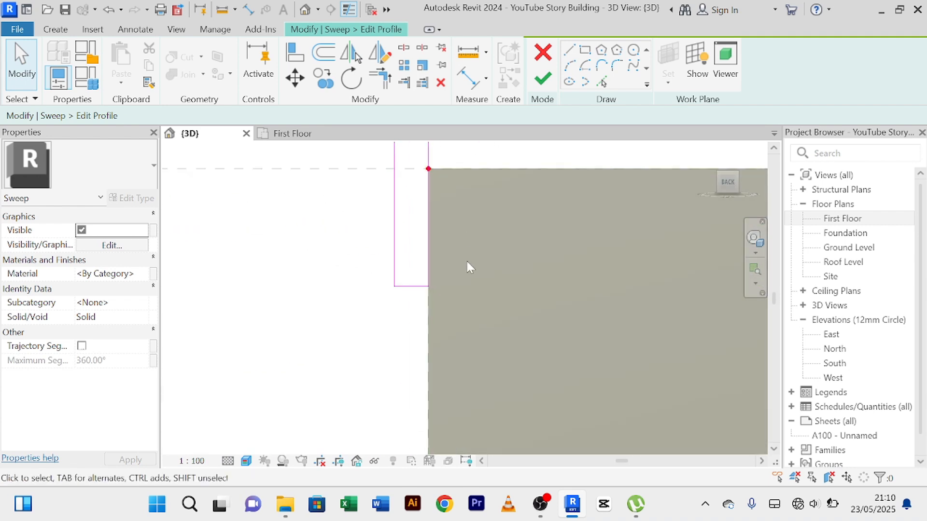
click(586, 50)
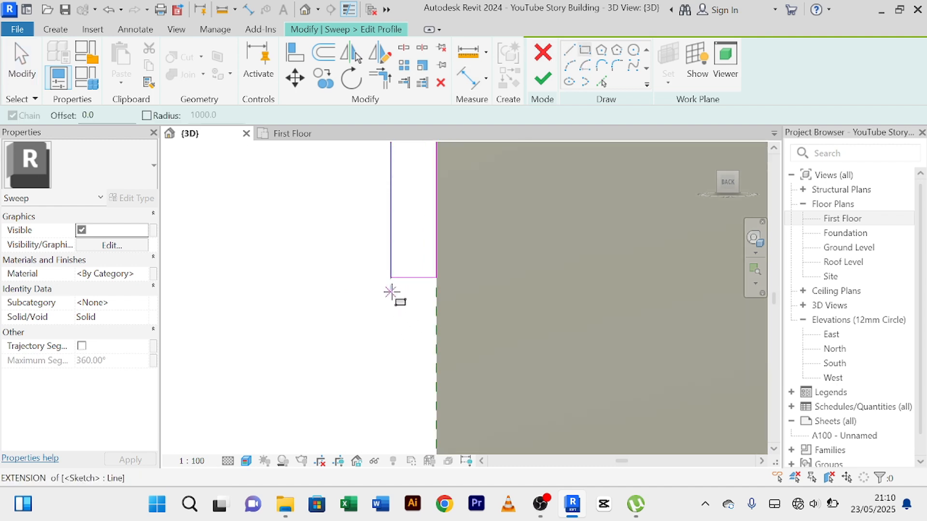
click(391, 286)
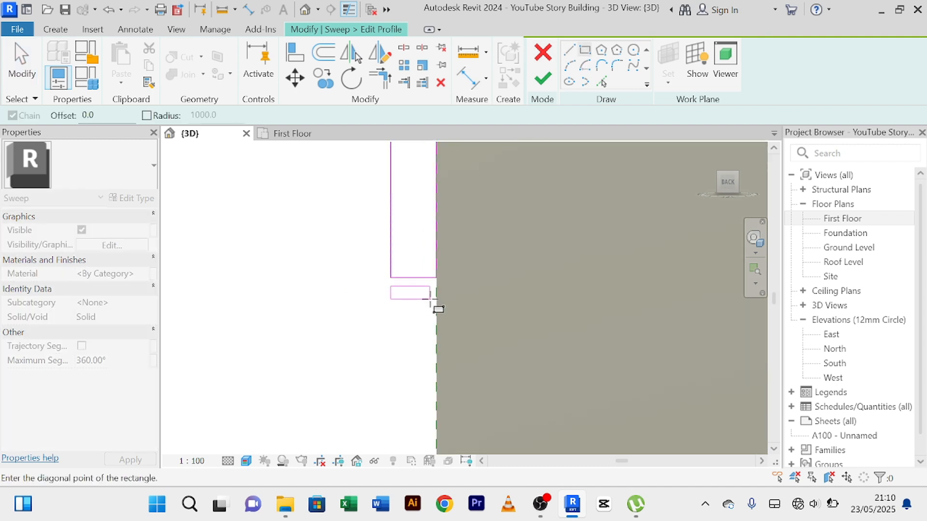
click(436, 297)
right_click(338, 248)
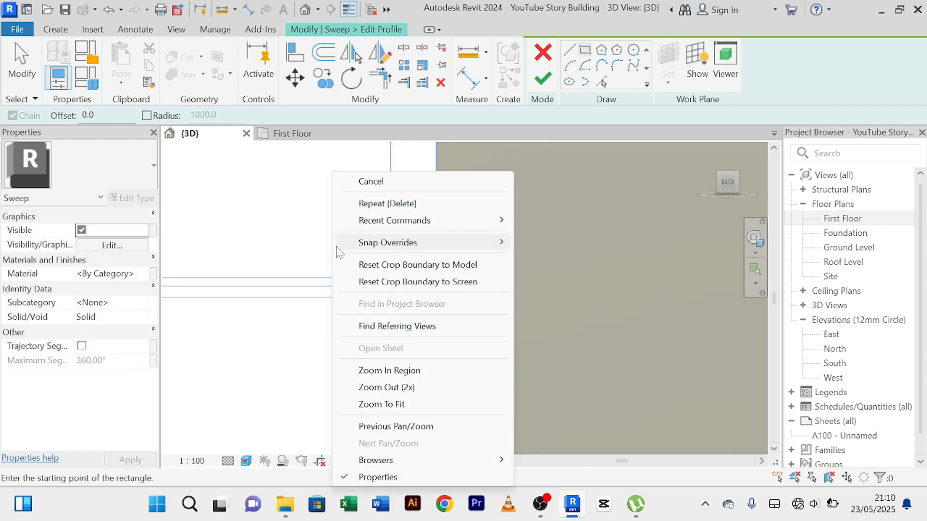
End the rectangle command and set the lower profile rectangle's height to 30 mm by its bottom edge.
click(349, 182)
right_click(346, 181)
click(362, 182)
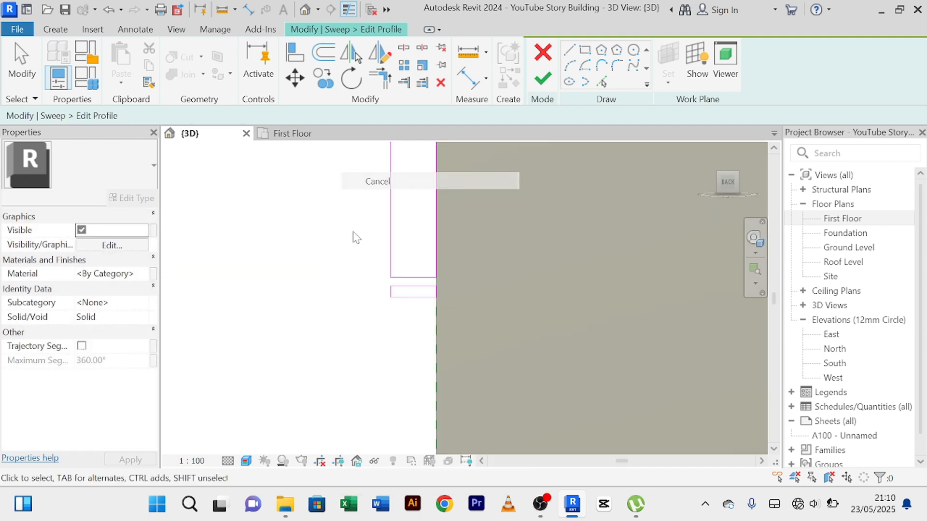
scroll(354, 239, up, 2)
click(456, 339)
scroll(466, 327, up, 3)
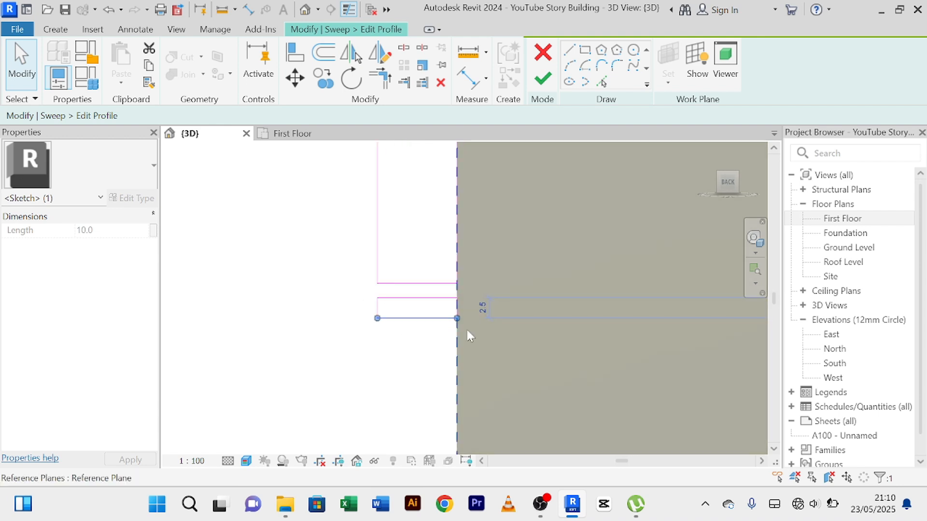
click(496, 293)
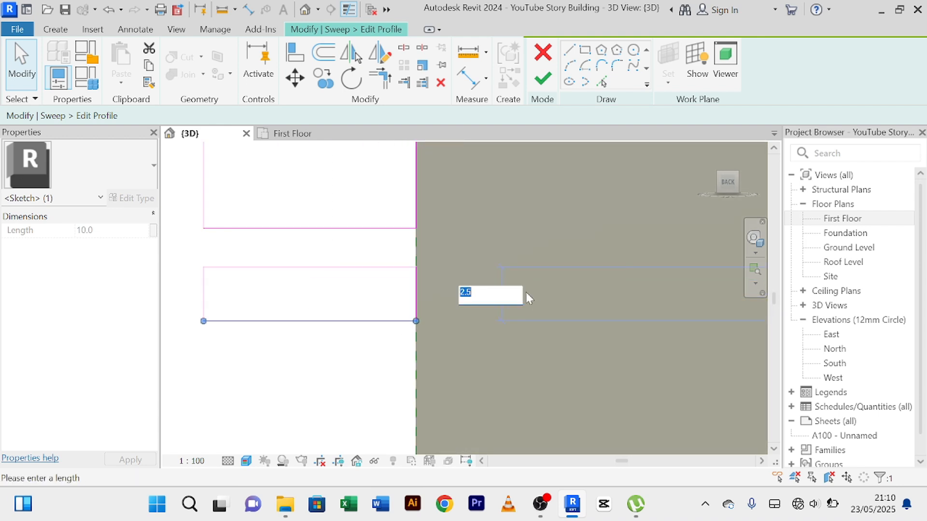
text(30)
key(Return)
right_click(526, 292)
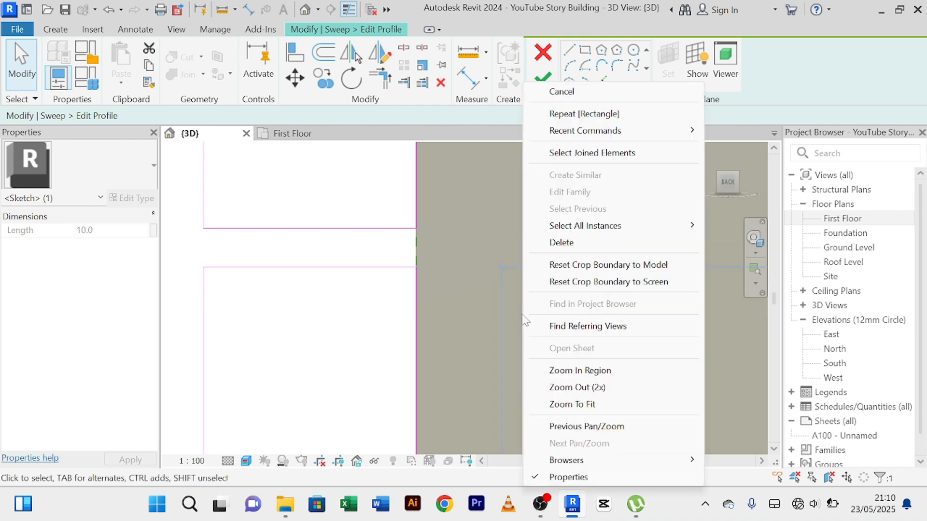
click(481, 279)
Set the lower profile rectangle's height to 15 mm by its bottom edge.
scroll(481, 279, down, 5)
middle_drag(462, 285, 419, 264)
click(414, 319)
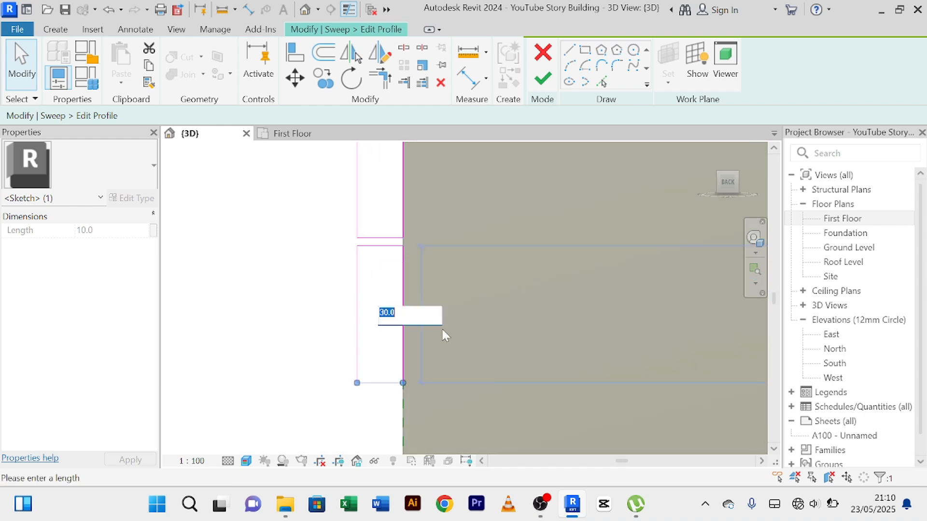
text(15)
click(292, 285)
Finish the profile and the sweep, and complete the in-place trim model.
click(543, 79)
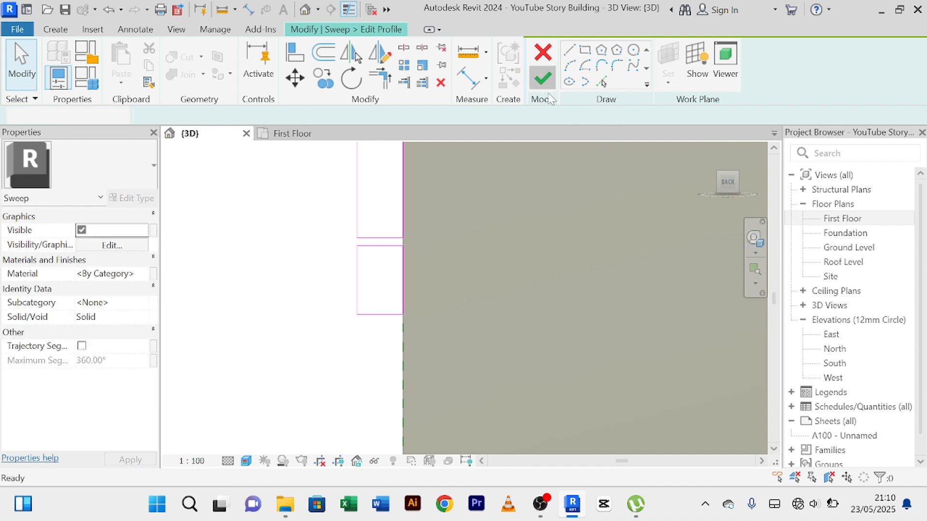
click(543, 77)
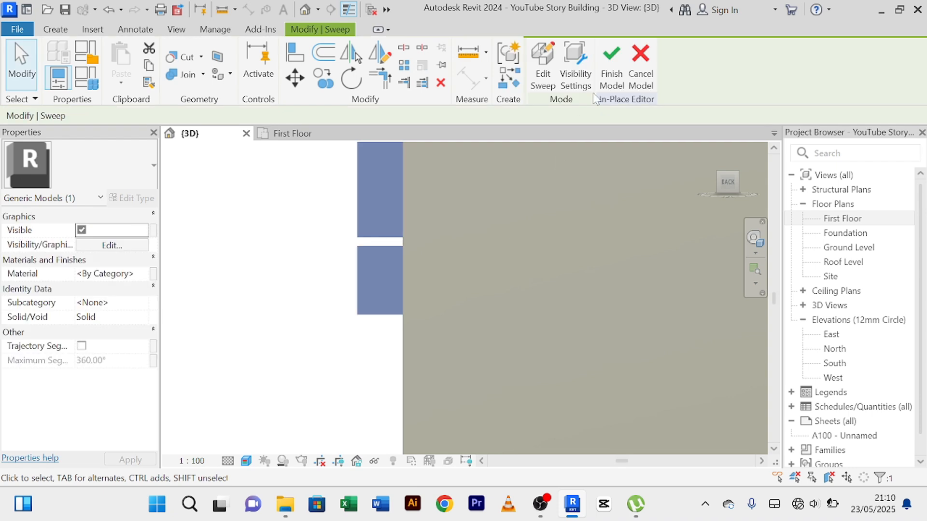
click(611, 63)
Examine the two-band trim along the parapet from the building's right side, including the gap between the bands at the corner.
scroll(399, 317, down, 3)
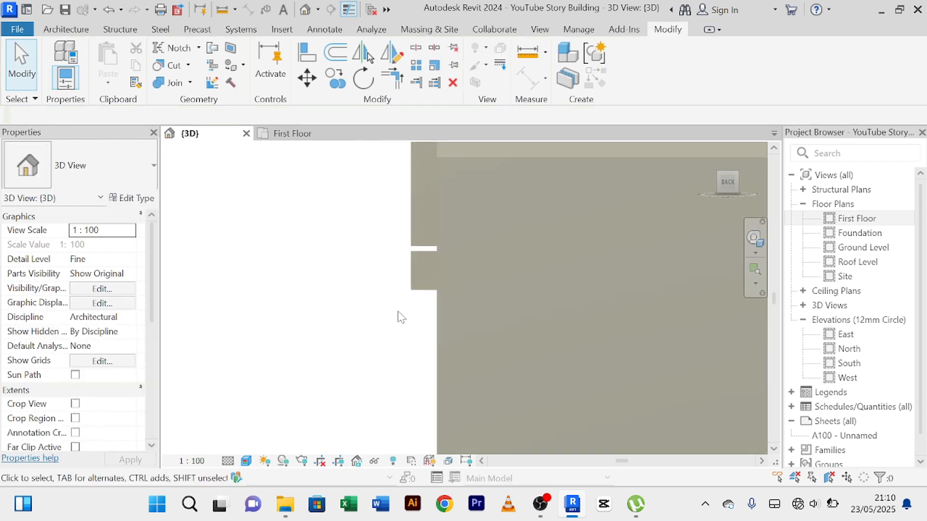
shift+middle_drag(384, 327, 464, 320)
scroll(410, 328, down, 2)
scroll(384, 291, down, 2)
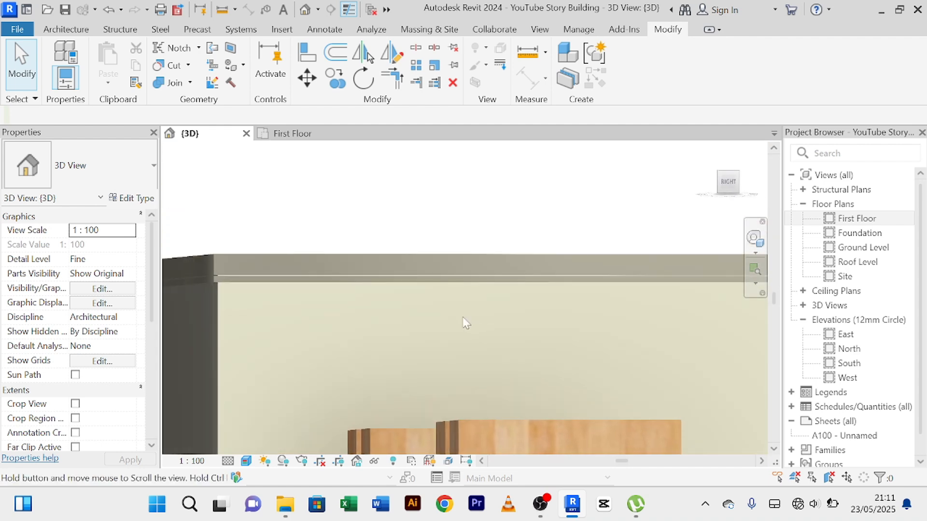
scroll(295, 326, up, 2)
middle_drag(296, 325, 467, 316)
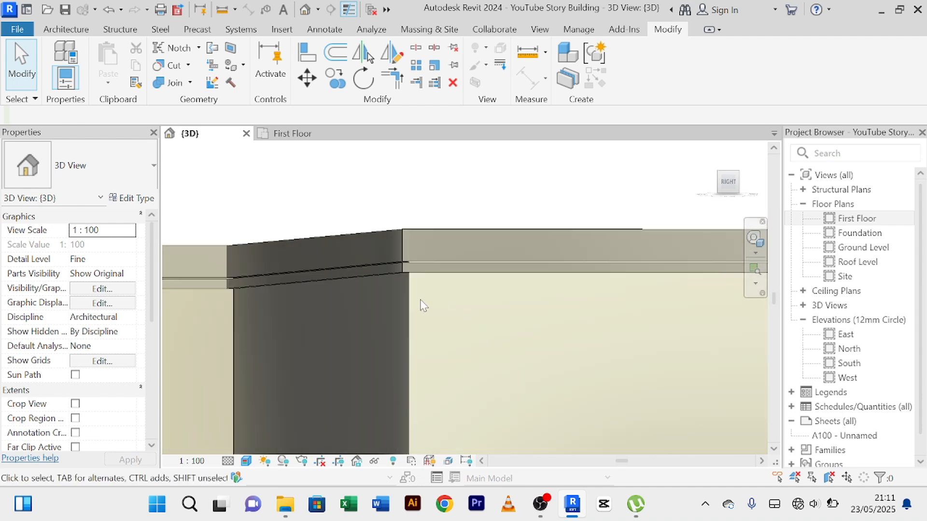
scroll(423, 305, up, 4)
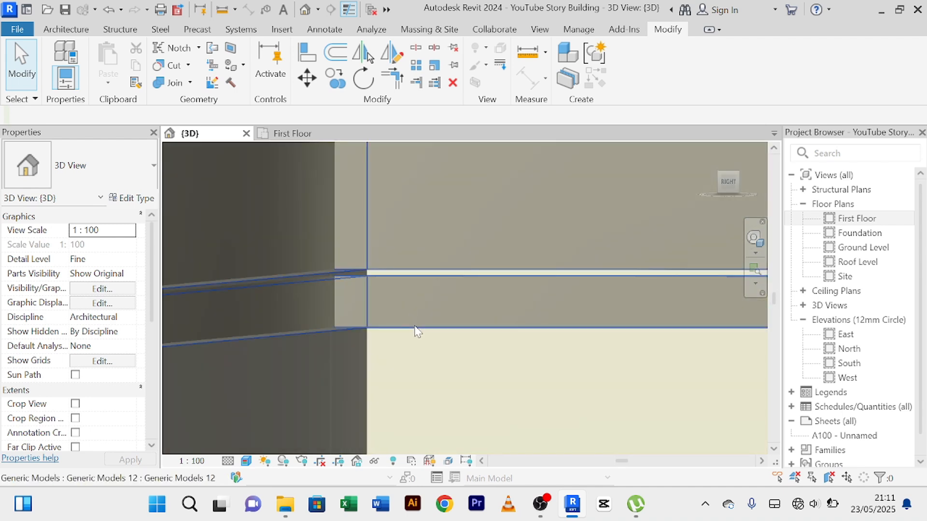
Reopen the in-place parapet trim and open its sweep's sketched profile for editing.
click(416, 332)
scroll(473, 251, down, 5)
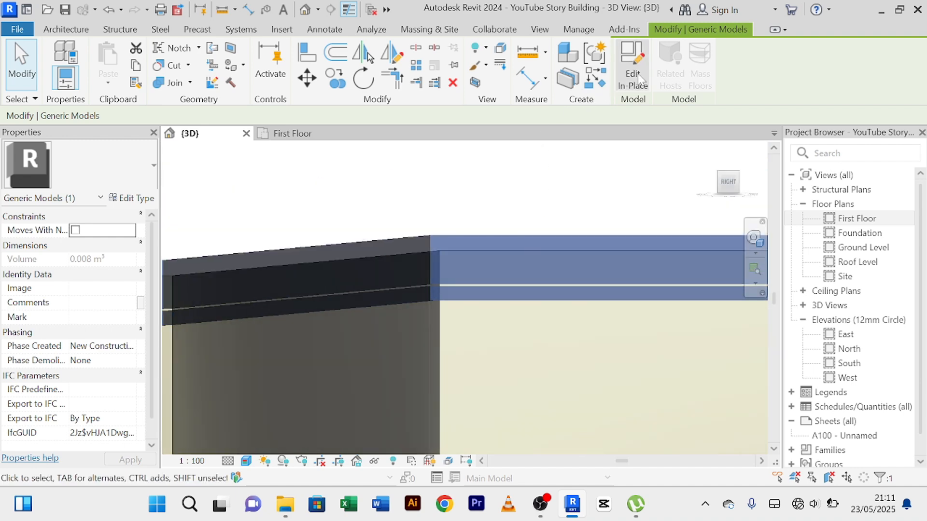
click(639, 79)
click(497, 294)
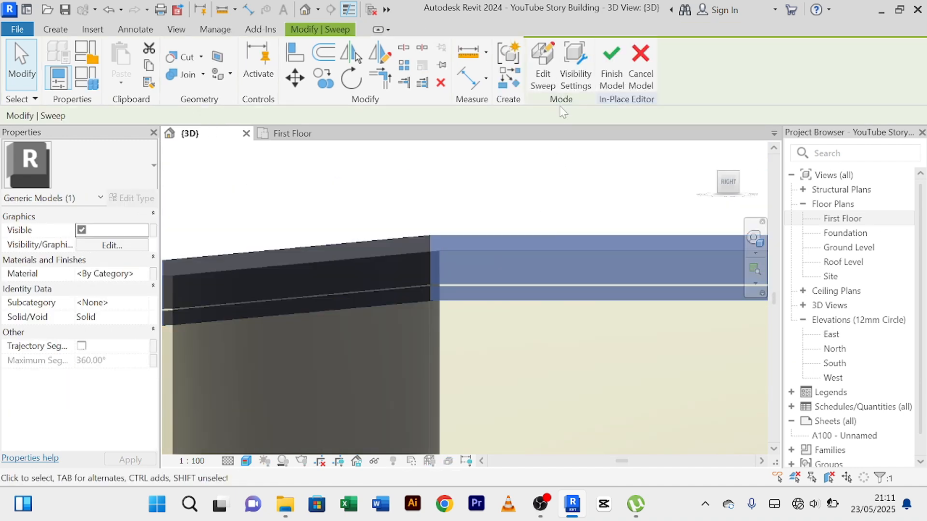
click(542, 67)
scroll(548, 315, down, 2)
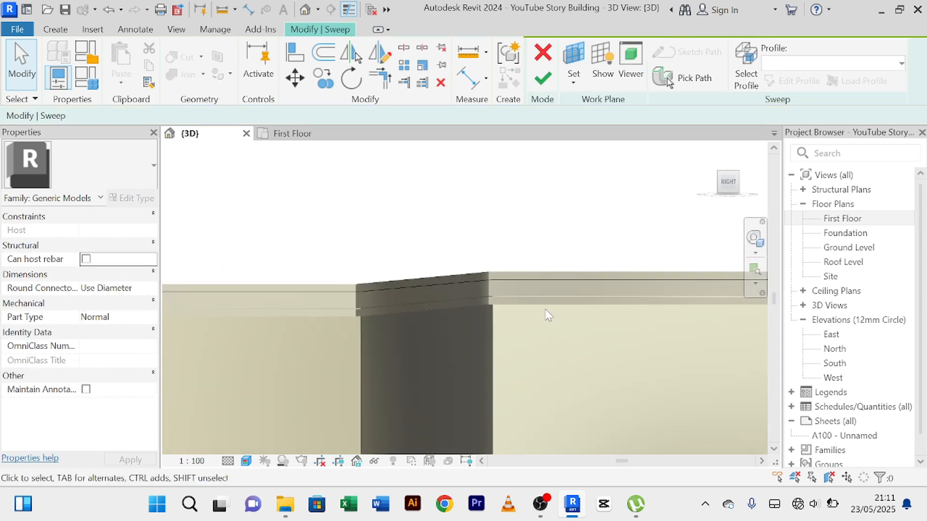
mouse_move(548, 315)
shift+middle_down()
mouse_move(561, 325)
mouse_move(515, 307)
mouse_move(546, 318)
mouse_move(535, 315)
shift+middle_up()
middle_drag(621, 323, 479, 321)
scroll(568, 274, up, 2)
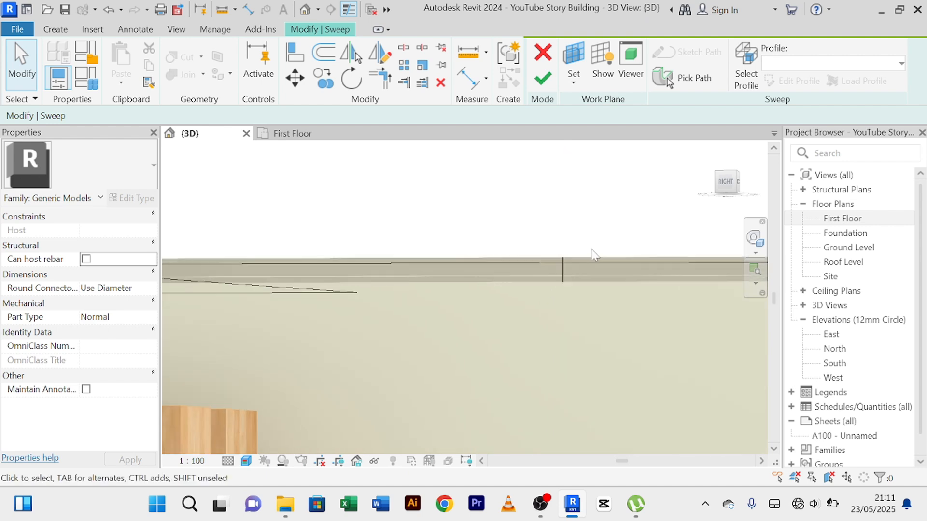
scroll(592, 256, up, 5)
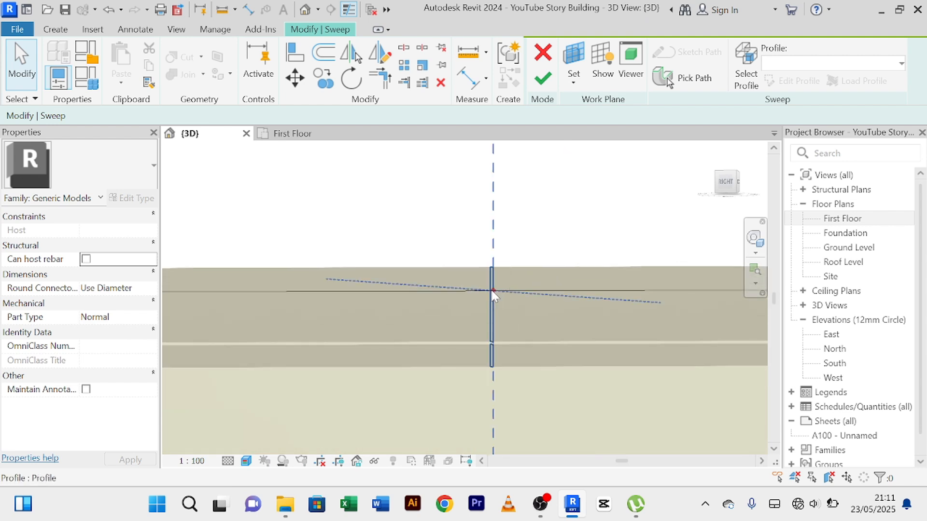
click(493, 294)
click(798, 81)
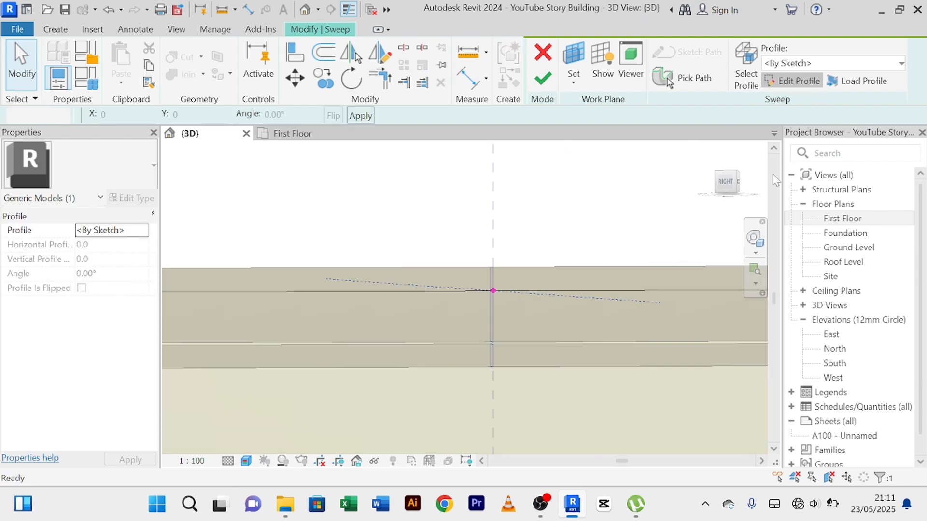
In the Back view, nudge the lower rectangle's bottom edge down until the rectangle is about 23.8 mm high.
click(729, 186)
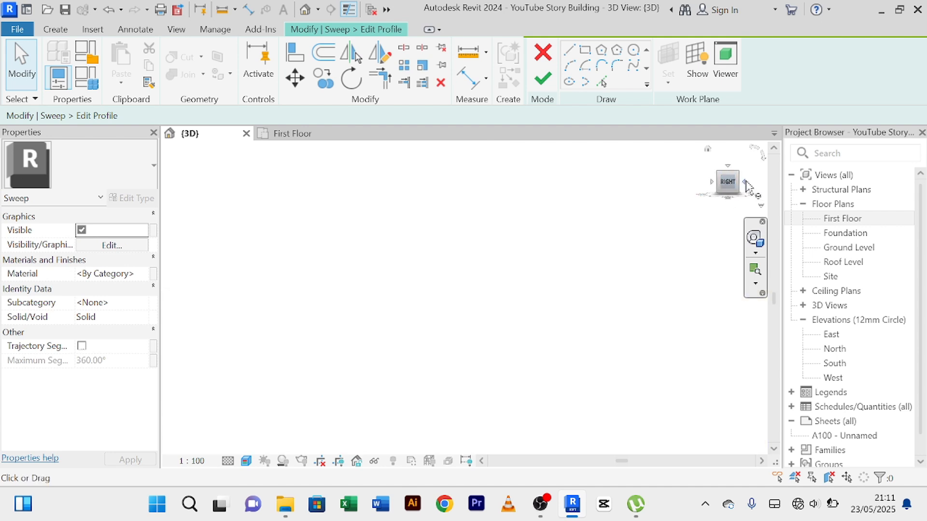
click(746, 185)
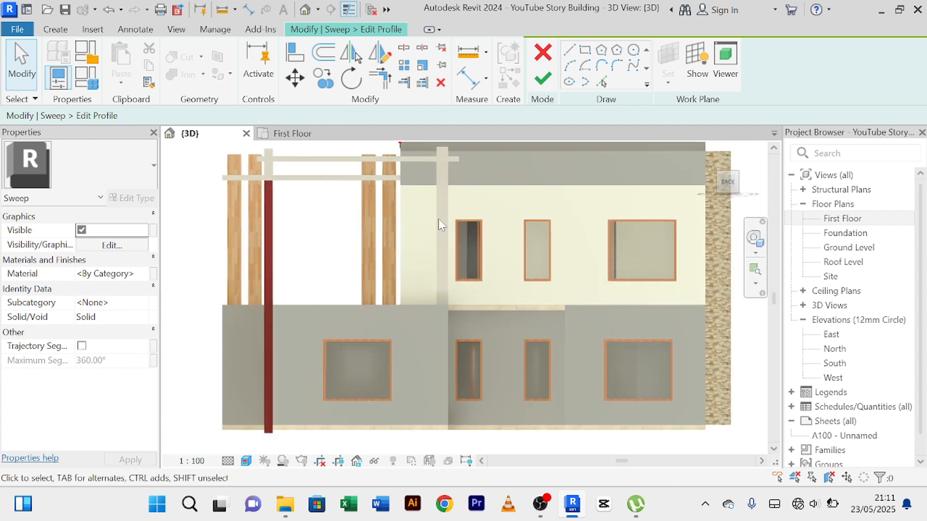
scroll(437, 217, up, 2)
middle_drag(421, 201, 426, 395)
scroll(386, 296, up, 9)
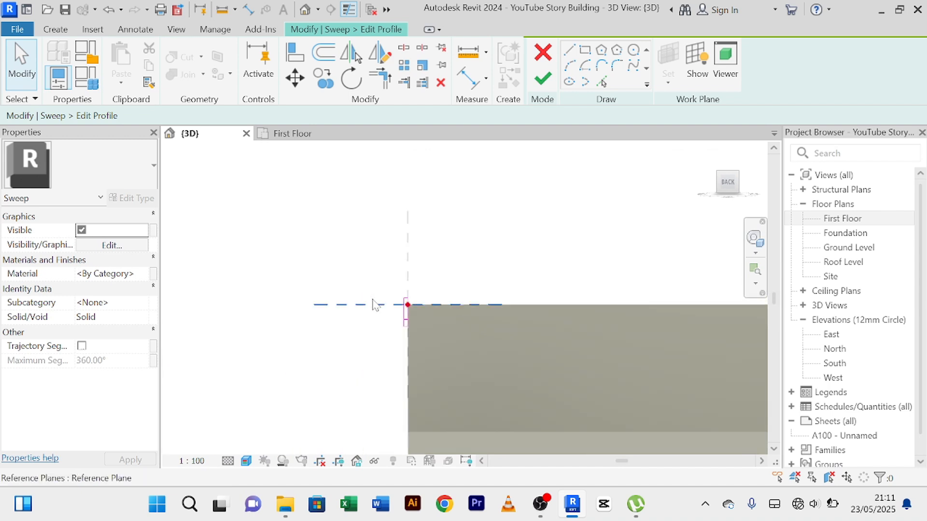
scroll(372, 300, up, 4)
middle_drag(417, 329, 321, 229)
scroll(381, 295, up, 2)
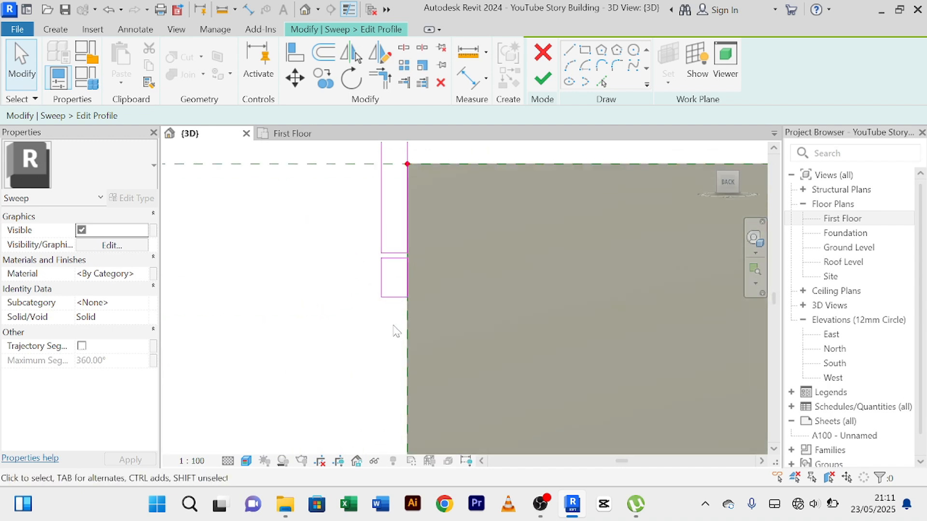
click(394, 296)
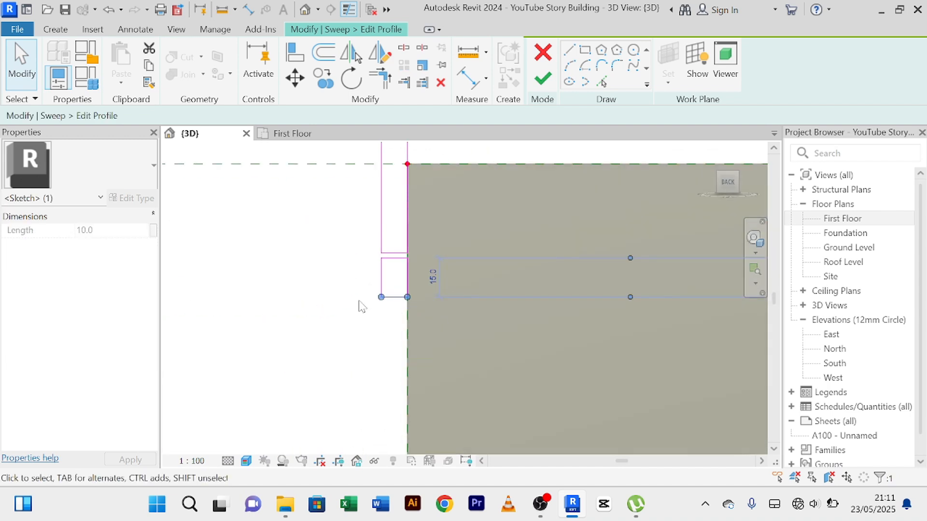
drag(368, 260, 327, 231)
scroll(422, 308, up, 2)
click(419, 303)
click(393, 273)
scroll(393, 273, up, 2)
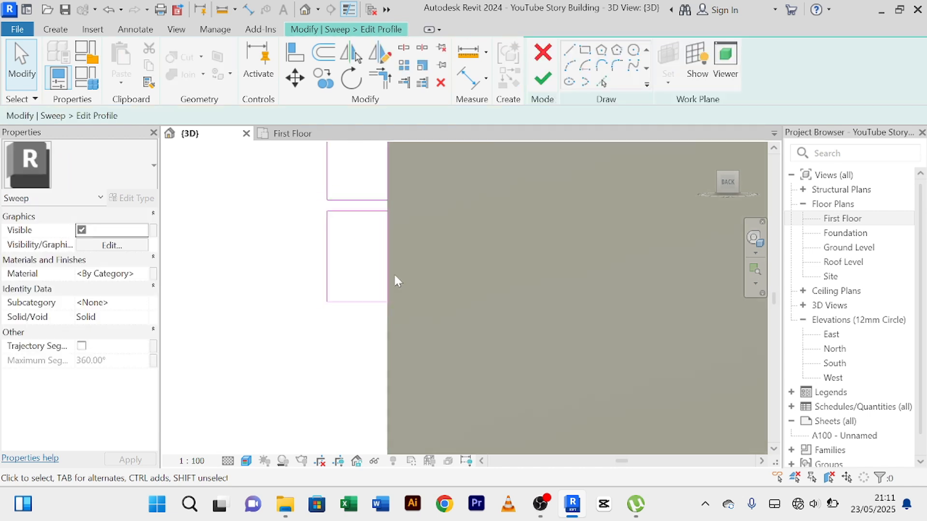
click(380, 296)
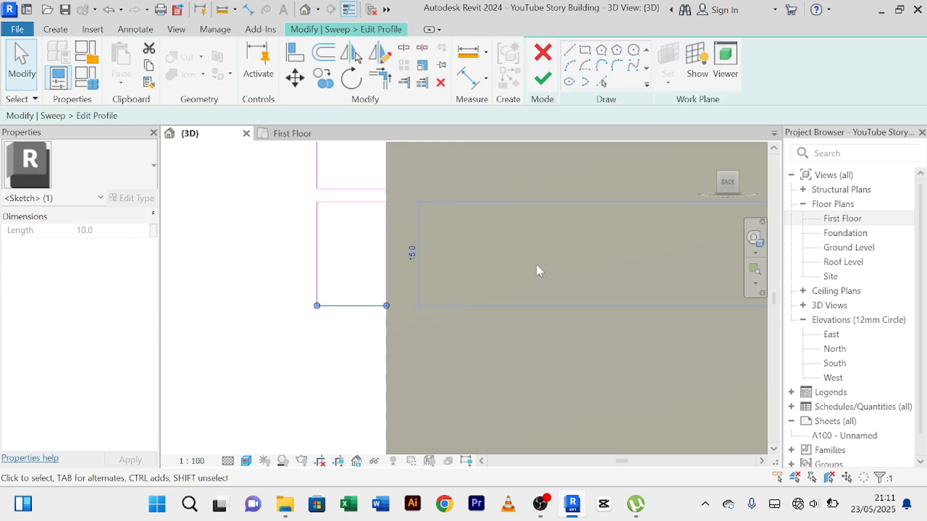
key(Down)
key(Down)
key(Down)
key(Down)
key(Down)
key(Down)
key(Down)
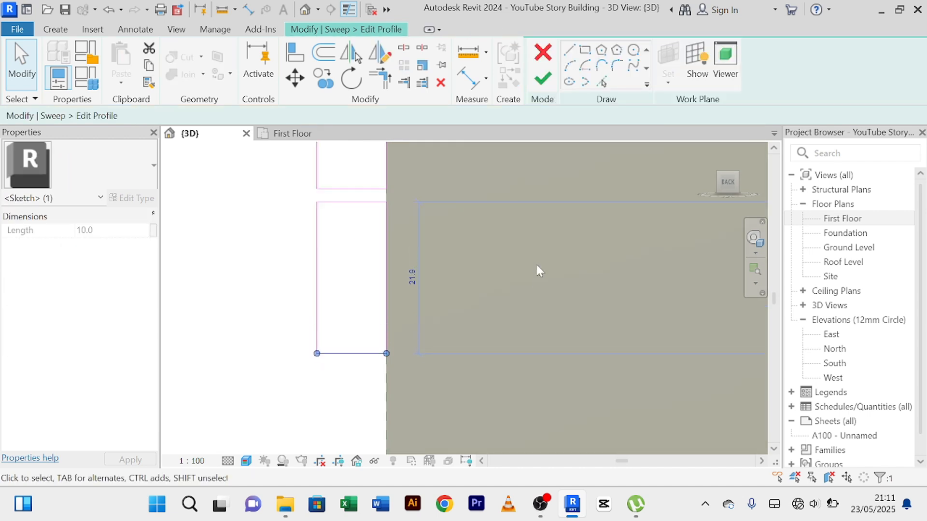
key(Down)
key(Down)
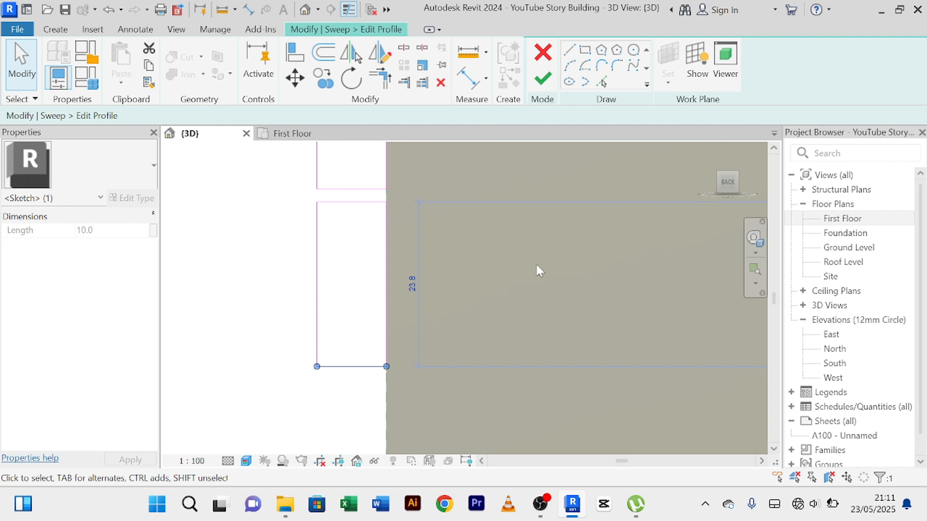
Try to set the lower rectangle's height to 30 mm by its top edge, and undo the change.
click(337, 201)
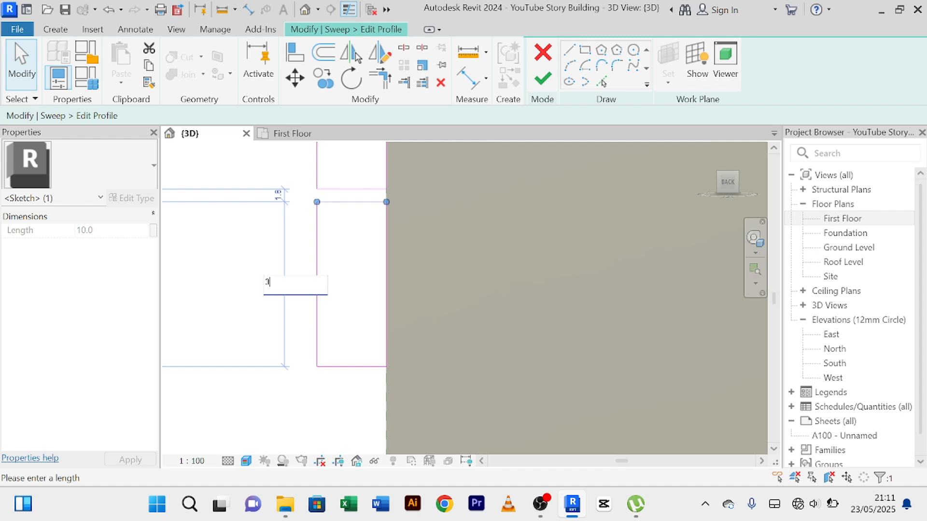
key(Return)
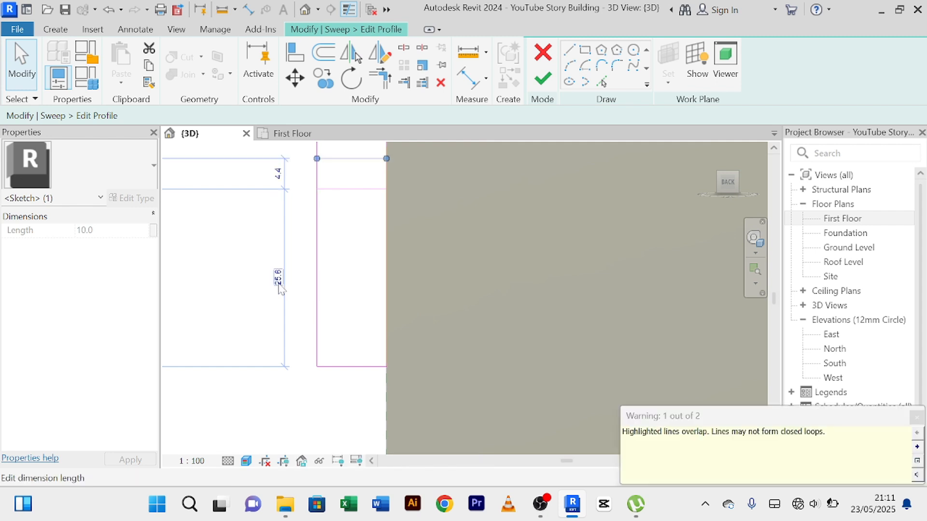
scroll(372, 223, down, 2)
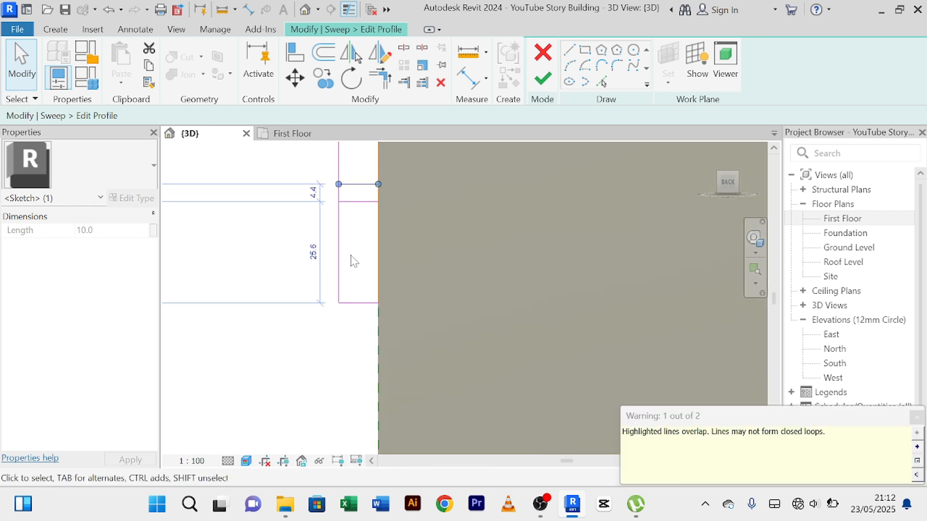
key(ctrl+z)
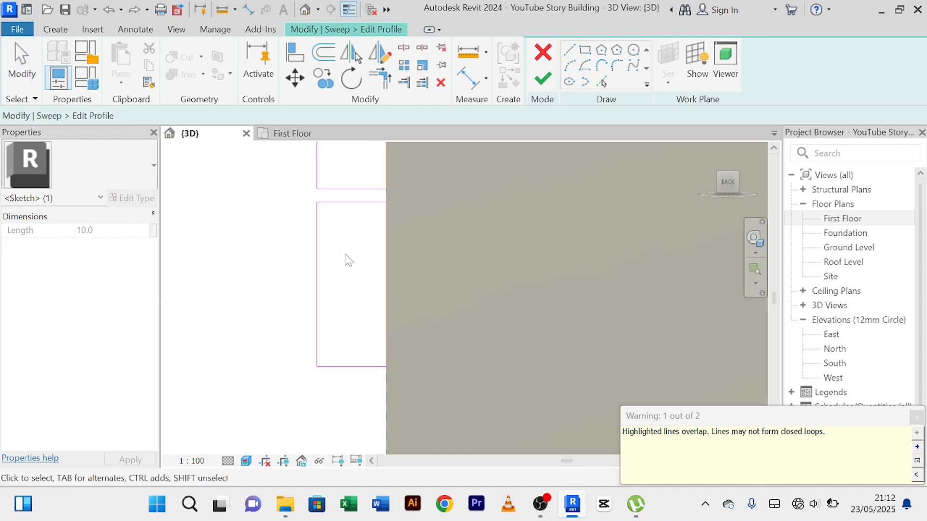
Lower the second rectangle's top edge to make the rectangle 15 mm high, and finish the profile sketch.
click(353, 202)
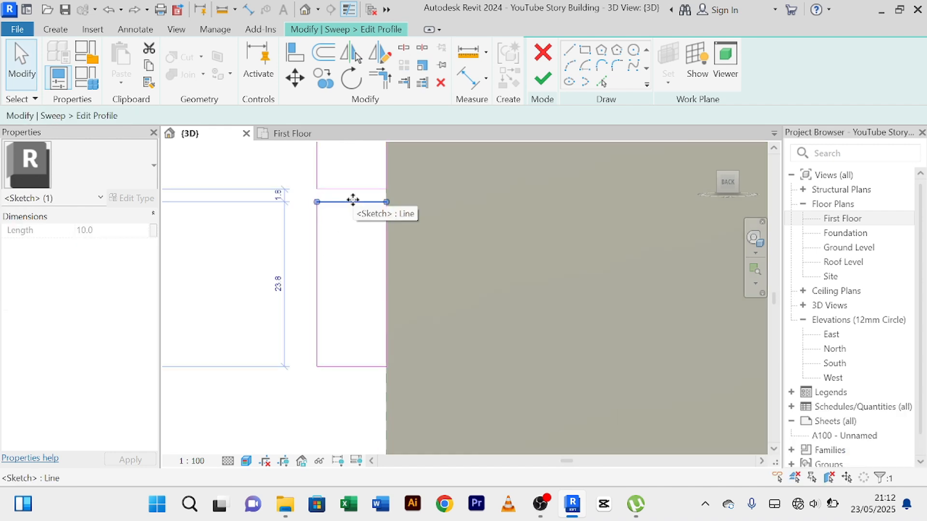
key(Down)
key(Down)
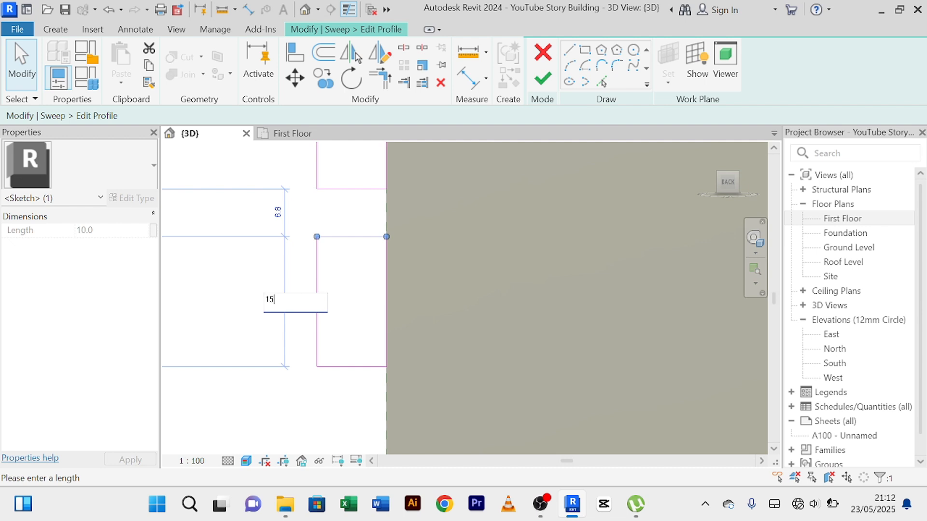
key(Return)
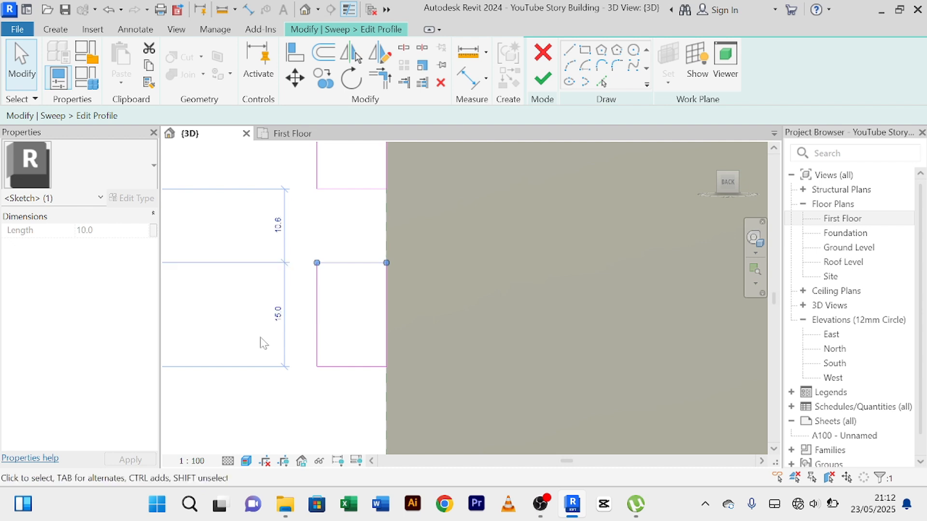
click(295, 404)
scroll(295, 404, down, 3)
middle_drag(329, 379, 389, 325)
scroll(328, 352, down, 2)
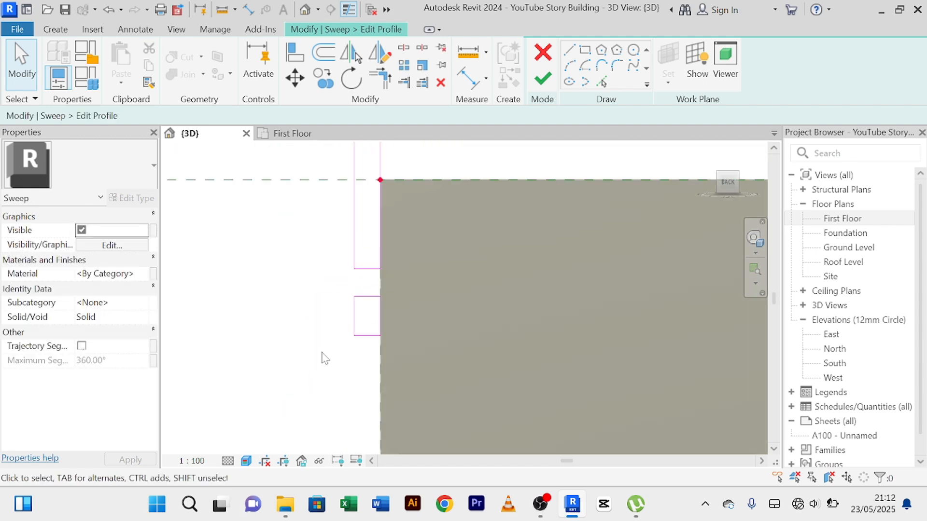
click(549, 79)
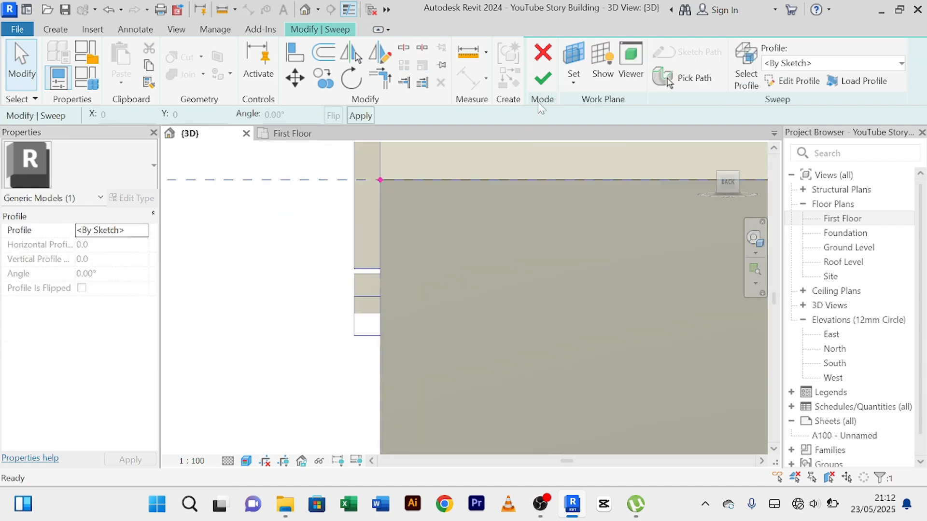
Finish the edited sweep and the in-place parapet trim model, and clear the selection.
click(543, 80)
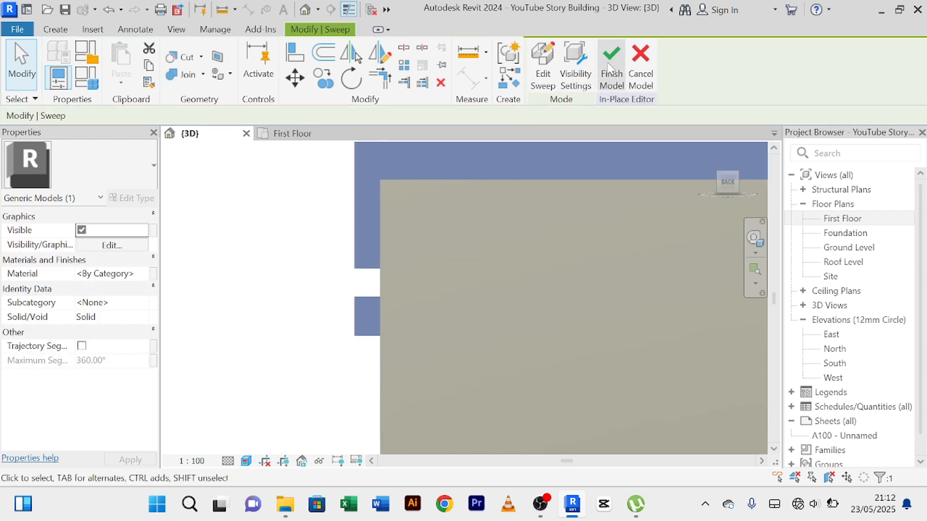
click(613, 63)
click(319, 310)
Examine the two-band parapet trim along the right side of the upper-floor parapet and at its stepped end.
scroll(319, 311, down, 2)
scroll(307, 323, down, 2)
middle_drag(314, 326, 370, 225)
shift+middle_drag(315, 290, 482, 270)
shift+middle_drag(461, 234, 559, 300)
scroll(485, 254, up, 4)
scroll(488, 249, up, 2)
scroll(489, 250, down, 4)
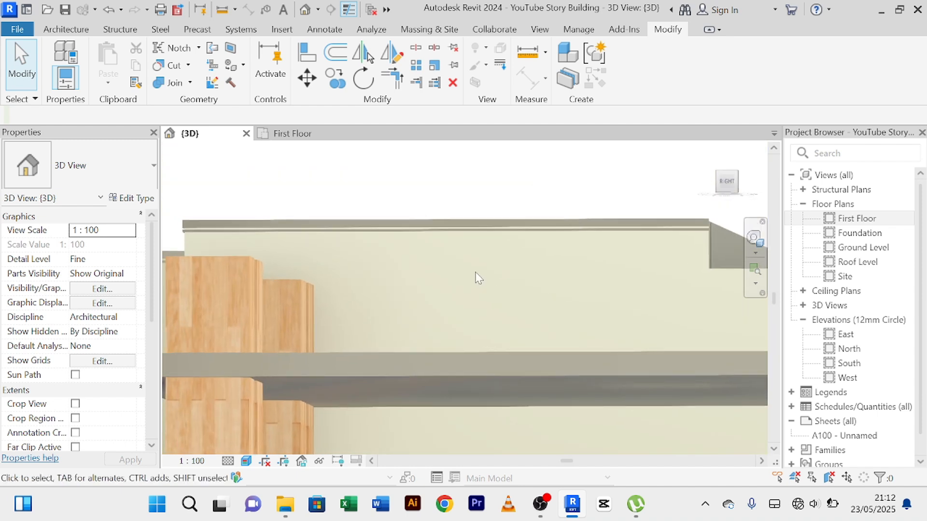
scroll(475, 279, up, 3)
scroll(476, 282, down, 4)
middle_drag(484, 293, 315, 297)
scroll(459, 301, up, 2)
scroll(458, 299, up, 1)
middle_drag(460, 299, 311, 284)
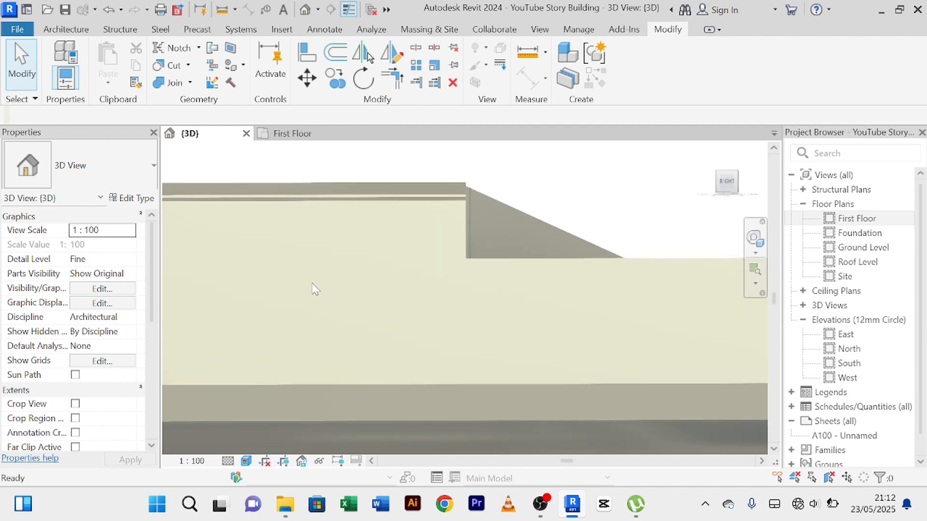
scroll(496, 300, down, 4)
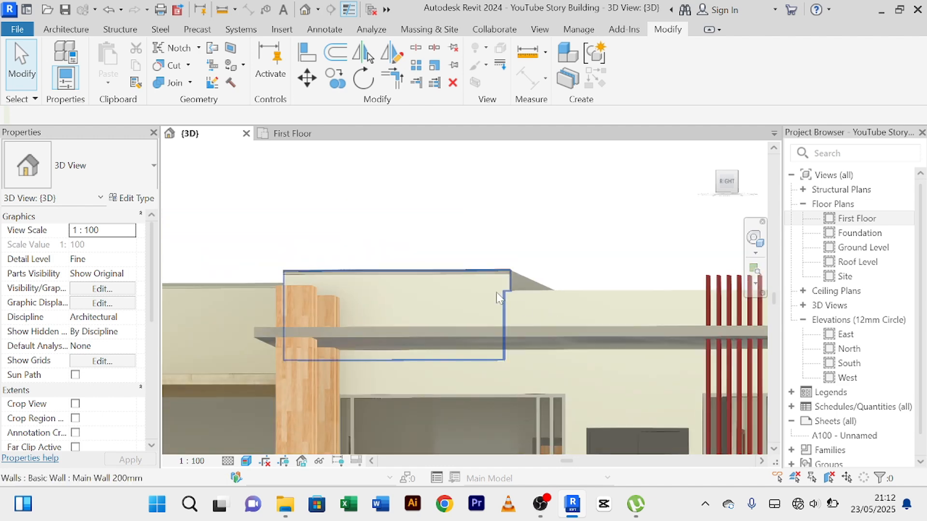
scroll(440, 297, down, 1)
shift+middle_drag(449, 304, 542, 341)
scroll(601, 305, up, 2)
scroll(581, 311, up, 4)
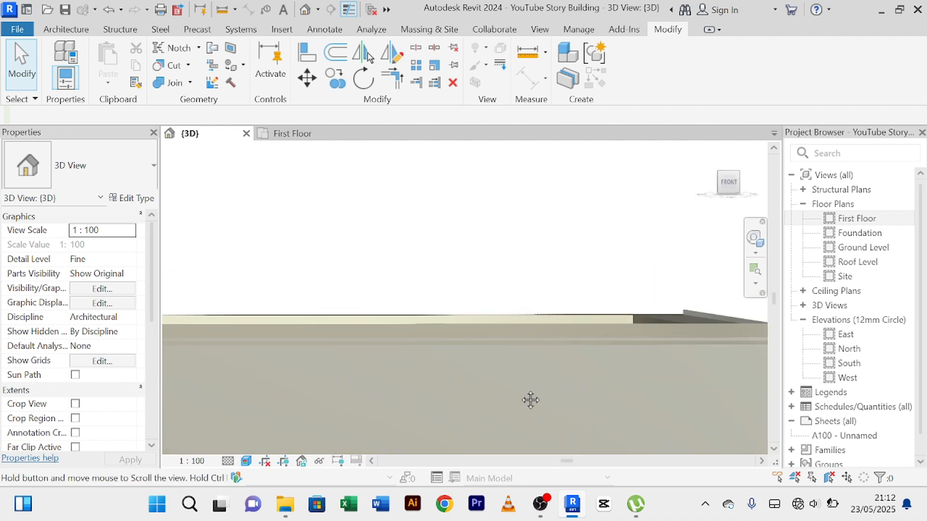
Examine the trim along the grey front face of the parapet and around its front-right corner.
middle_drag(531, 400, 495, 284)
scroll(494, 313, down, 3)
scroll(491, 310, up, 2)
scroll(489, 307, down, 3)
scroll(488, 306, down, 3)
scroll(425, 278, up, 5)
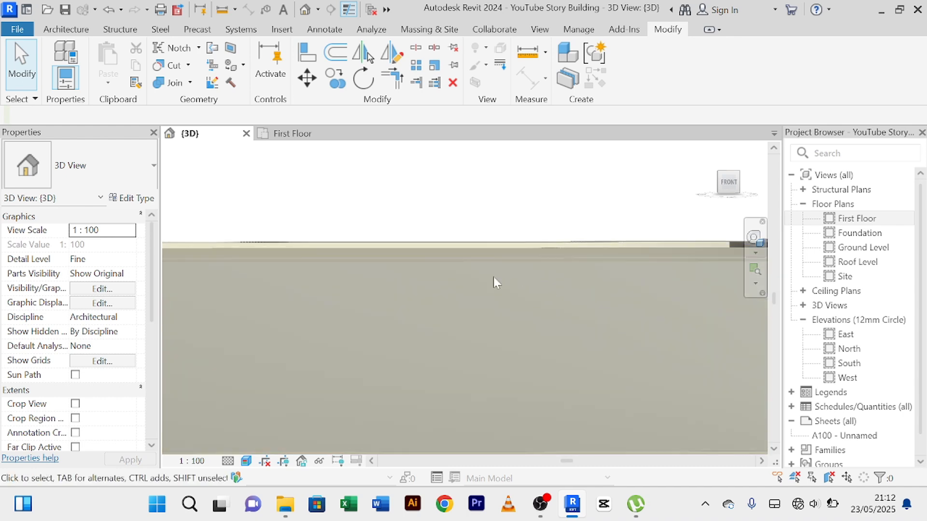
scroll(510, 285, up, 3)
scroll(506, 309, down, 5)
middle_drag(496, 313, 419, 272)
scroll(433, 275, down, 3)
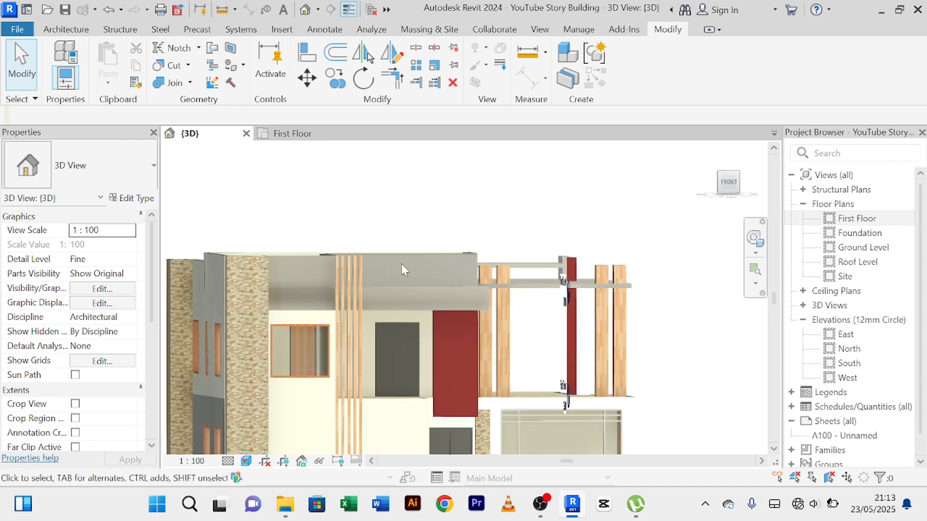
shift+middle_drag(412, 266, 439, 285)
scroll(400, 264, up, 5)
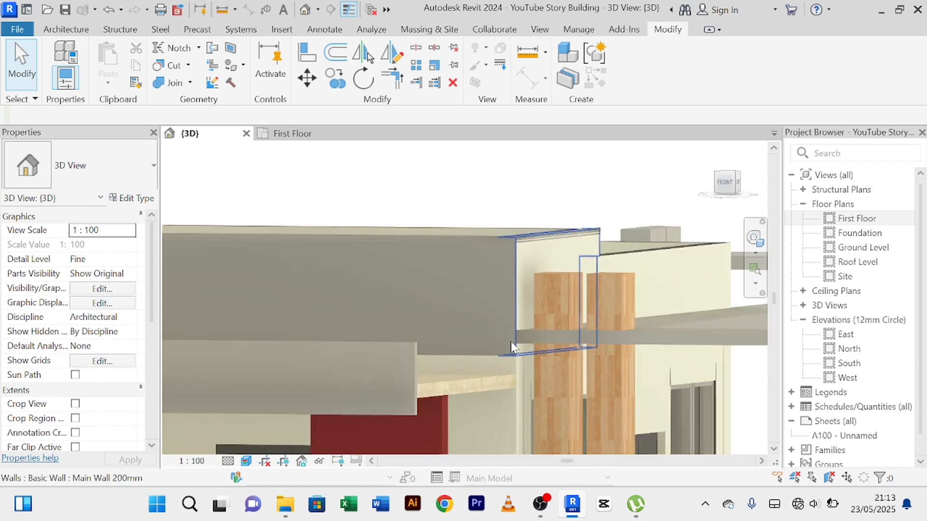
scroll(494, 258, up, 3)
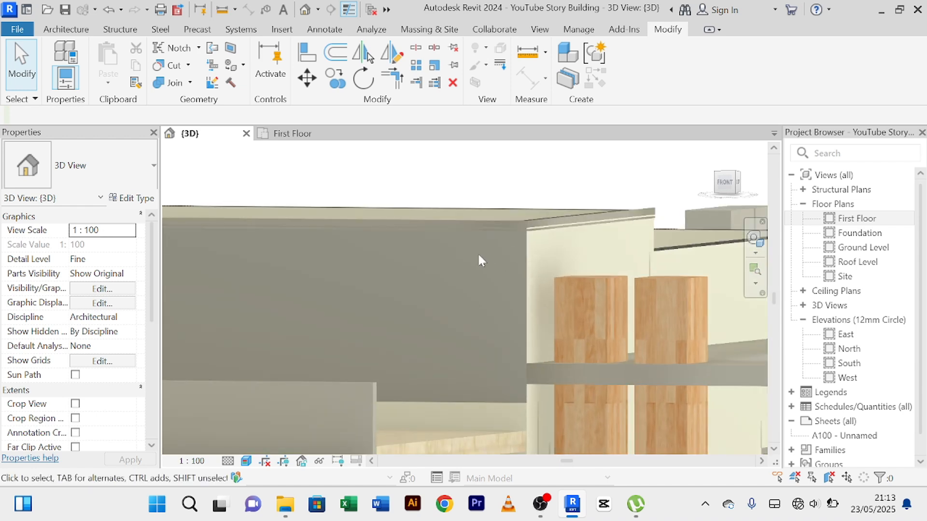
scroll(440, 257, down, 3)
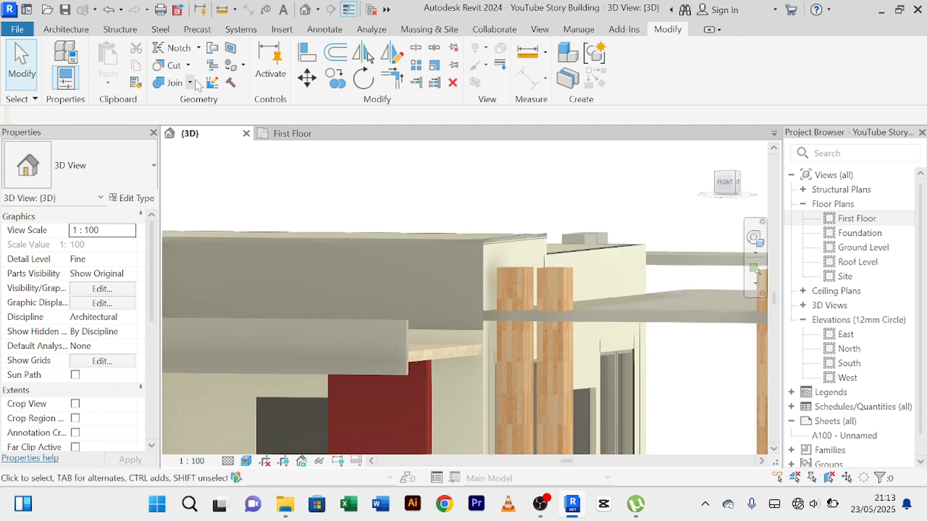
Paint the grey front face of the upper-floor parapet wall beneath the trim with the White wall material.
click(231, 68)
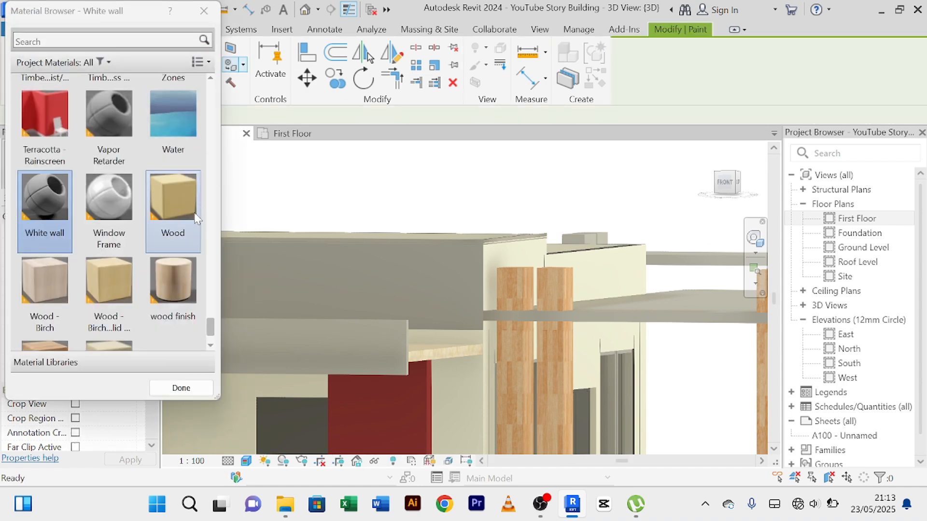
click(215, 14)
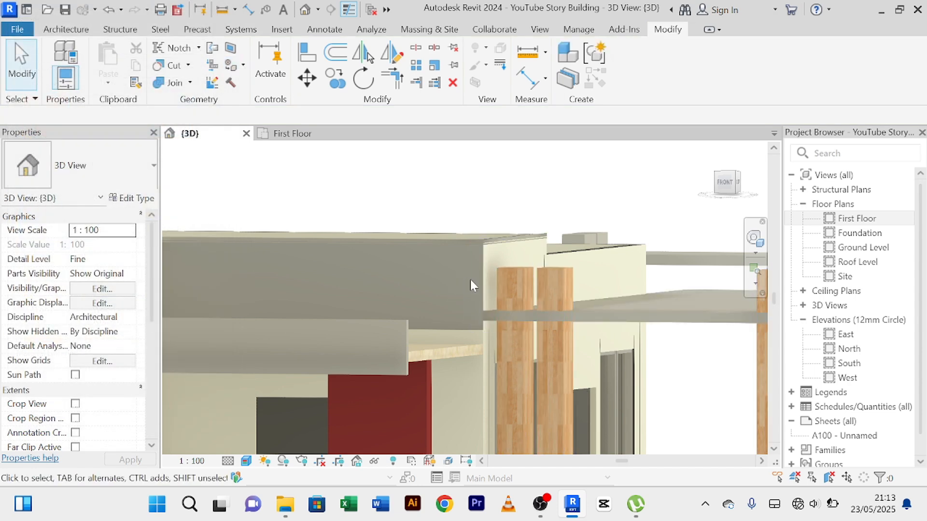
click(231, 66)
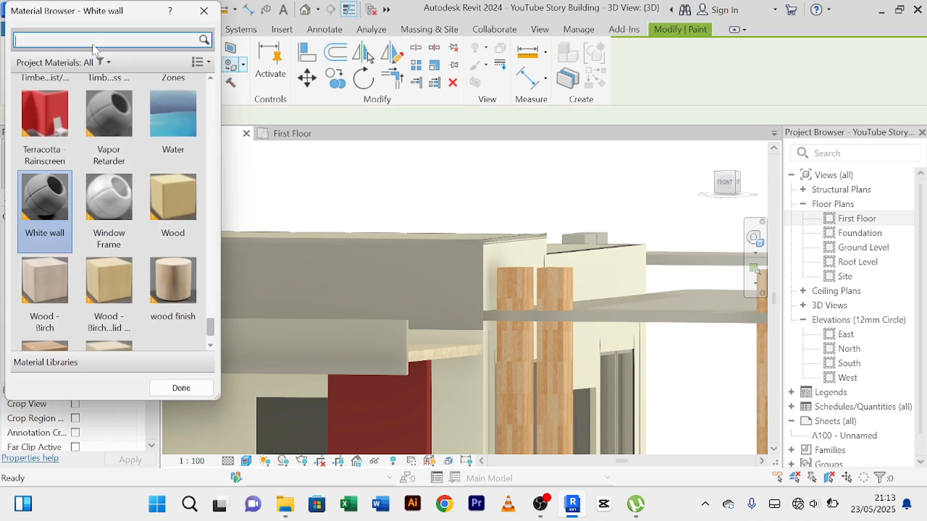
text(WHITE)
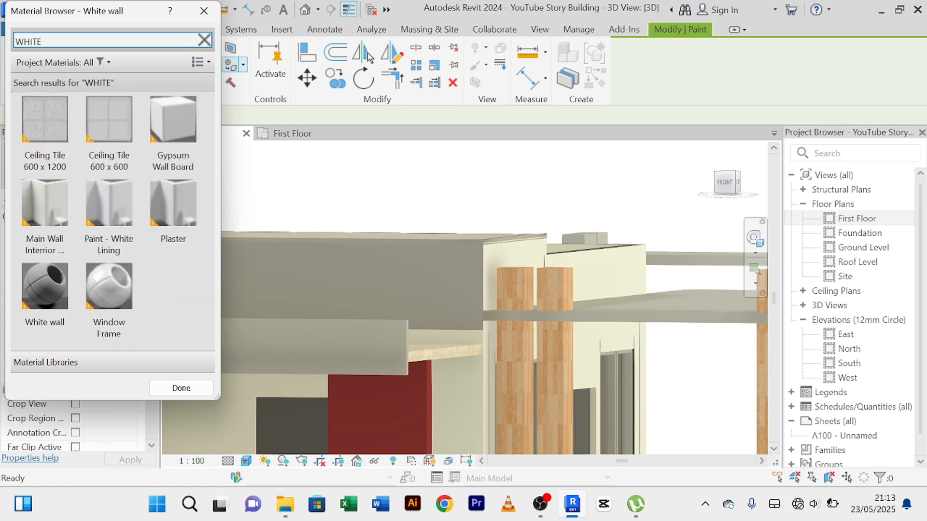
click(44, 307)
click(447, 292)
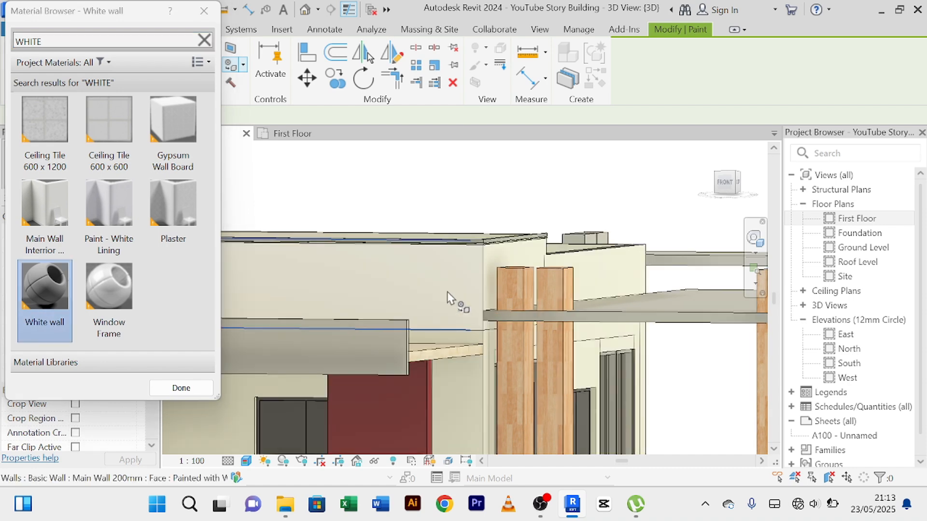
scroll(447, 292, down, 3)
mouse_move(299, 207)
middle_down()
mouse_move(403, 218)
mouse_move(362, 211)
middle_up()
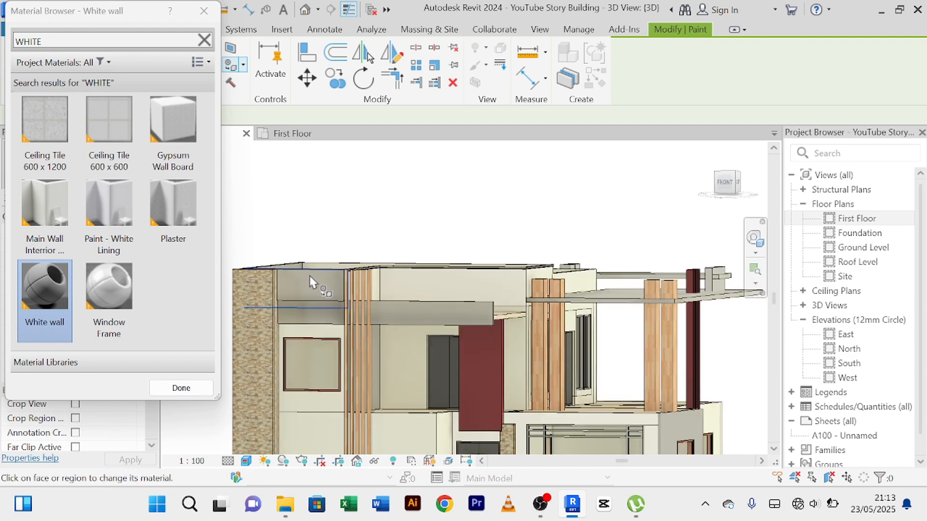
right_click(313, 187)
click(349, 195)
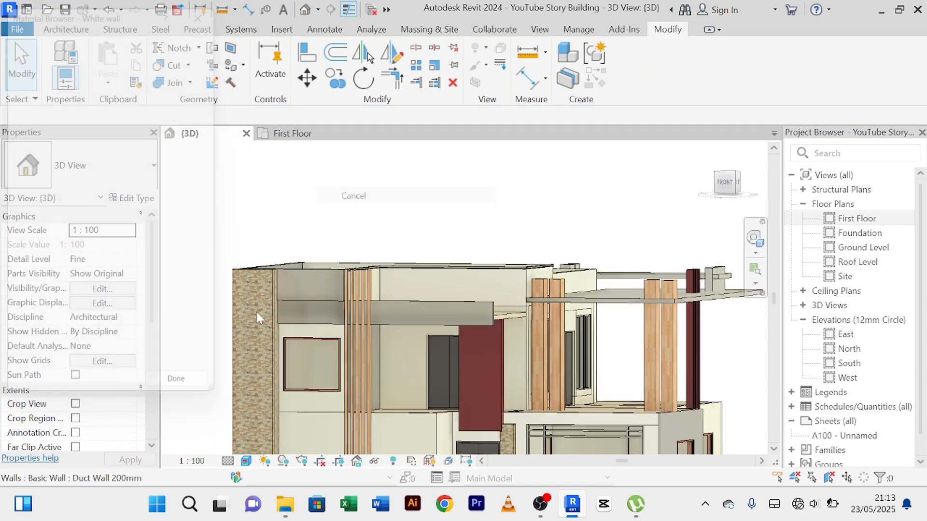
right_click(324, 170)
click(338, 182)
Examine the trim's two bands and the gap between them against the painted front parapet wall.
scroll(607, 292, up, 2)
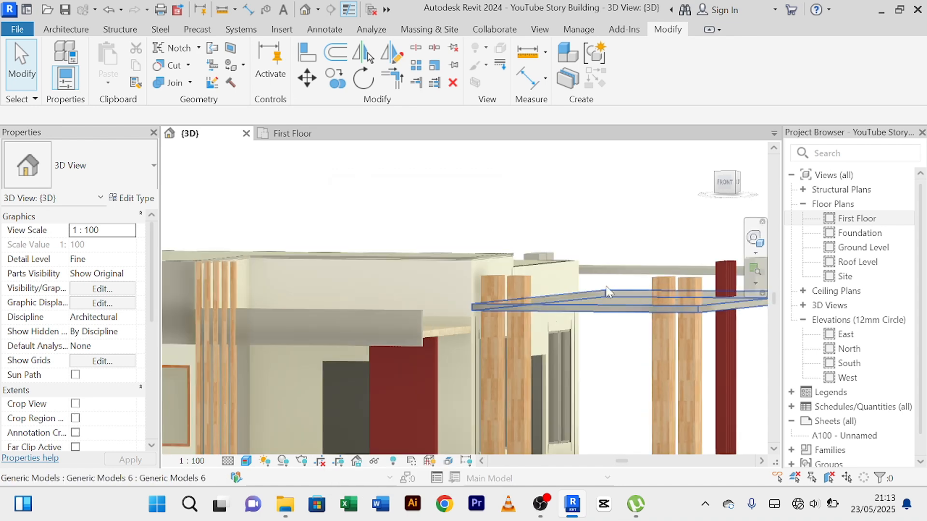
scroll(289, 290, up, 5)
scroll(415, 287, down, 2)
middle_drag(413, 290, 465, 405)
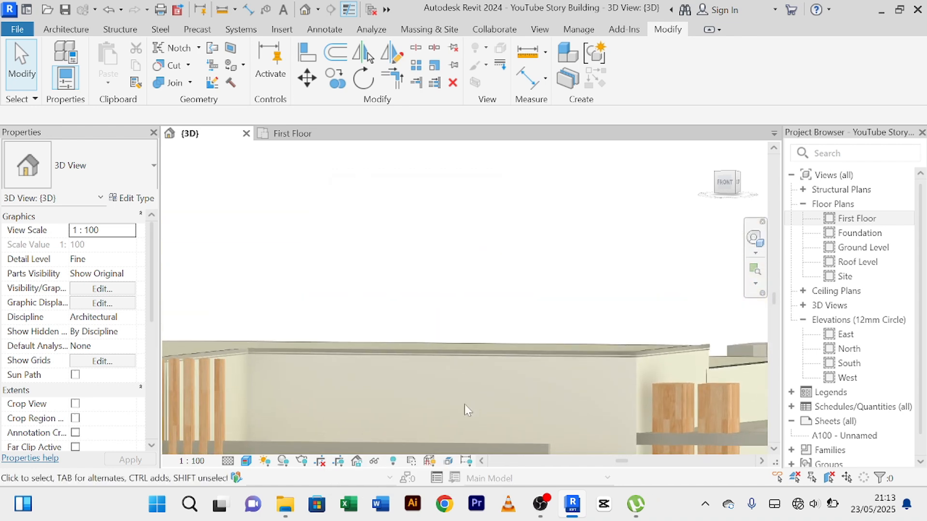
scroll(465, 404, up, 5)
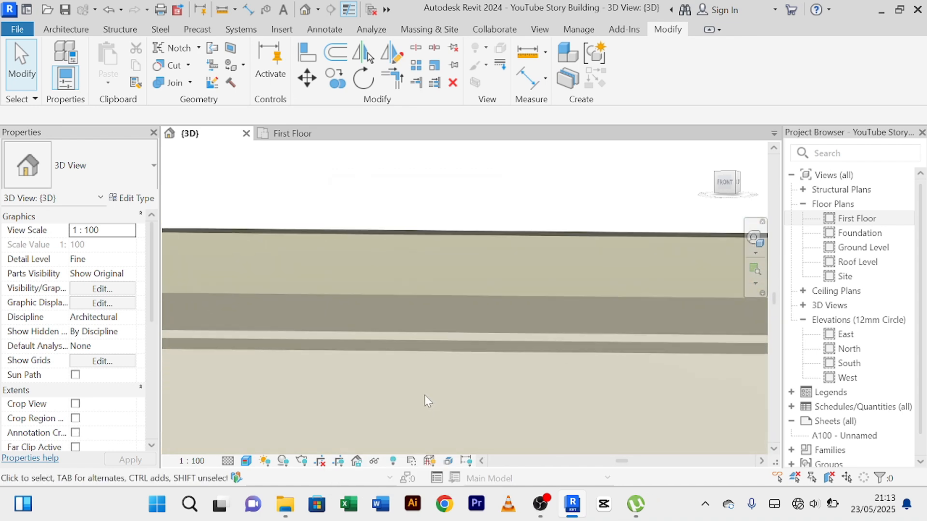
scroll(426, 397, down, 6)
middle_drag(440, 422, 391, 256)
scroll(392, 252, down, 3)
scroll(486, 305, down, 2)
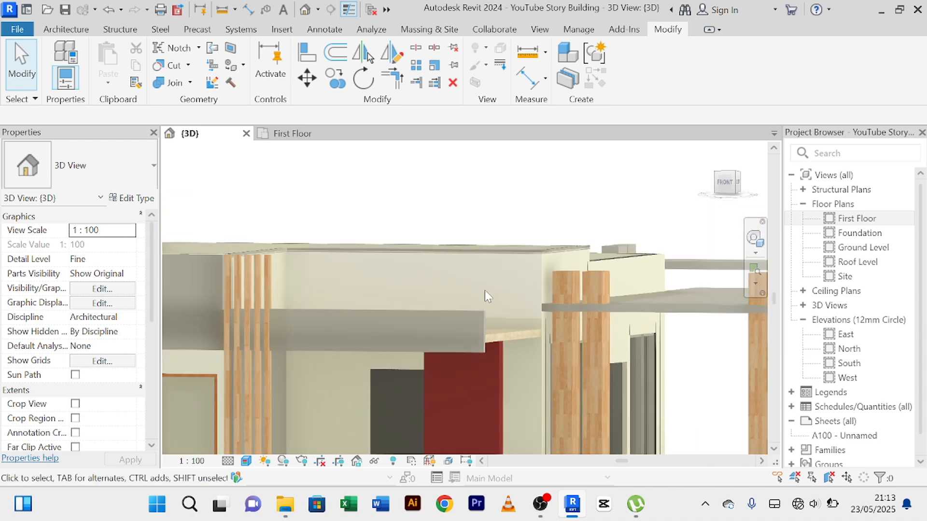
shift+middle_drag(485, 291, 433, 298)
scroll(509, 270, up, 5)
scroll(455, 341, down, 1)
scroll(438, 337, down, 2)
scroll(428, 290, up, 2)
scroll(445, 290, up, 2)
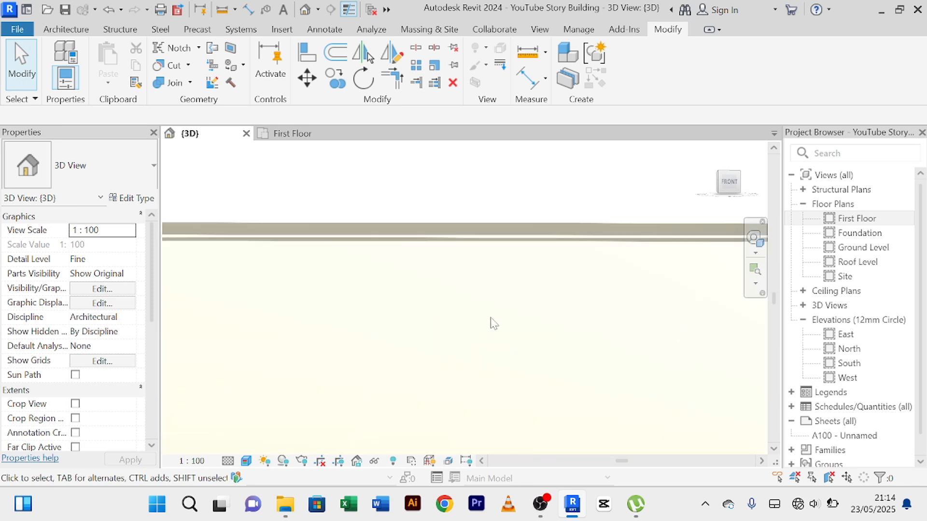
Examine the trim's end at the front-right corner of the parapet from the front and the right.
middle_drag(488, 311, 410, 370)
middle_drag(677, 347, 456, 368)
scroll(530, 322, up, 4)
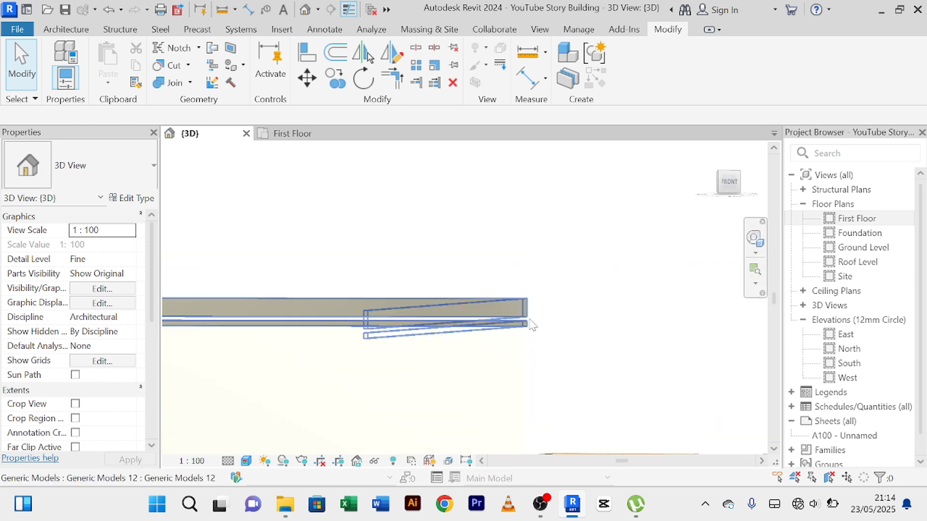
scroll(588, 317, up, 2)
scroll(588, 313, down, 5)
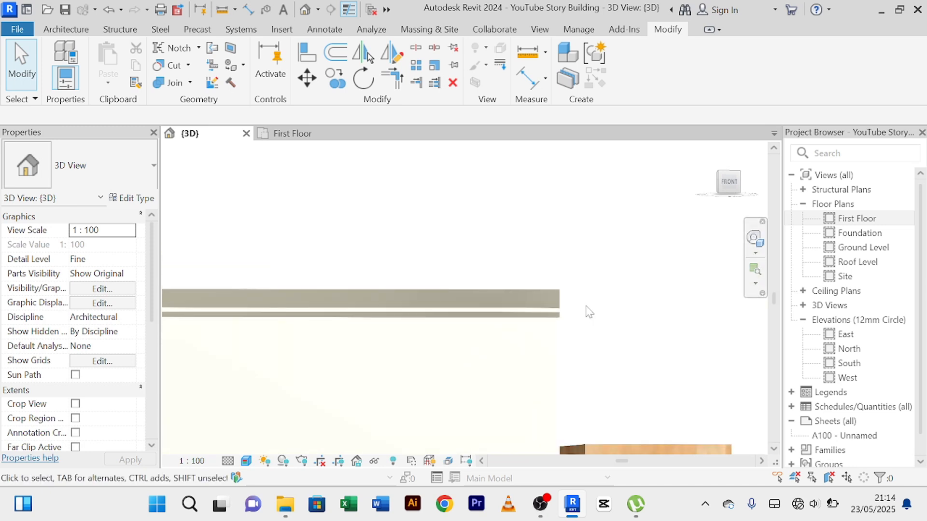
scroll(586, 311, down, 2)
shift+middle_drag(585, 313, 626, 236)
scroll(514, 260, down, 3)
shift+middle_drag(477, 290, 404, 299)
scroll(368, 292, down, 3)
middle_drag(347, 309, 491, 322)
scroll(395, 306, up, 2)
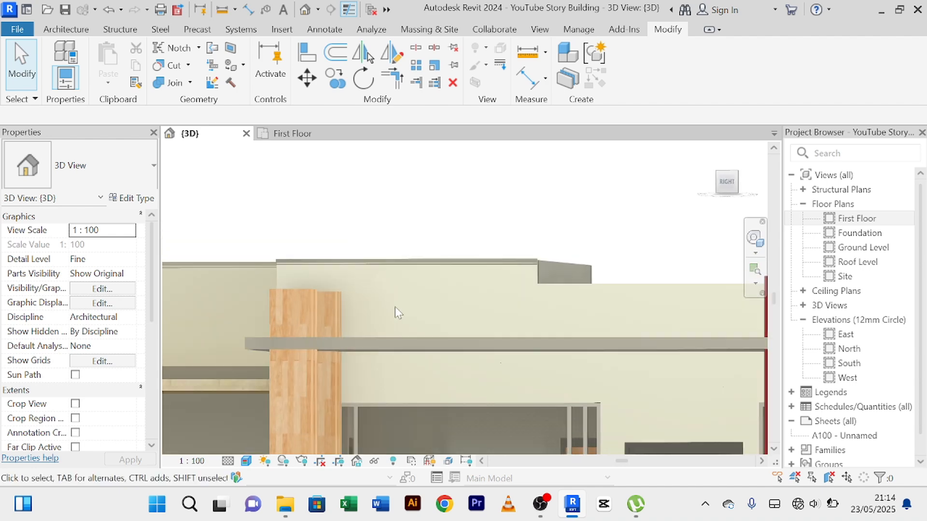
Examine the house's right side, including the roof parapets, canopy, red vertical slats, terrace and windows.
scroll(396, 305, down, 3)
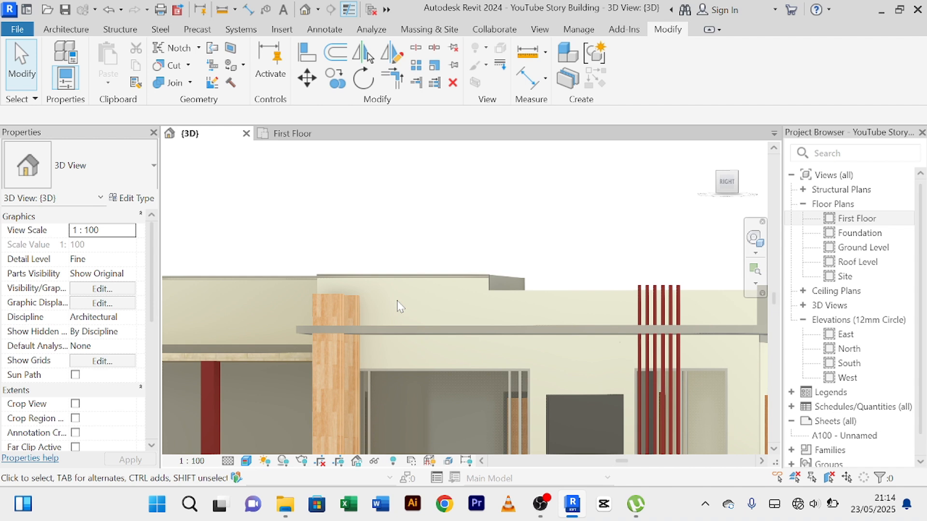
scroll(381, 269, down, 2)
scroll(525, 251, down, 3)
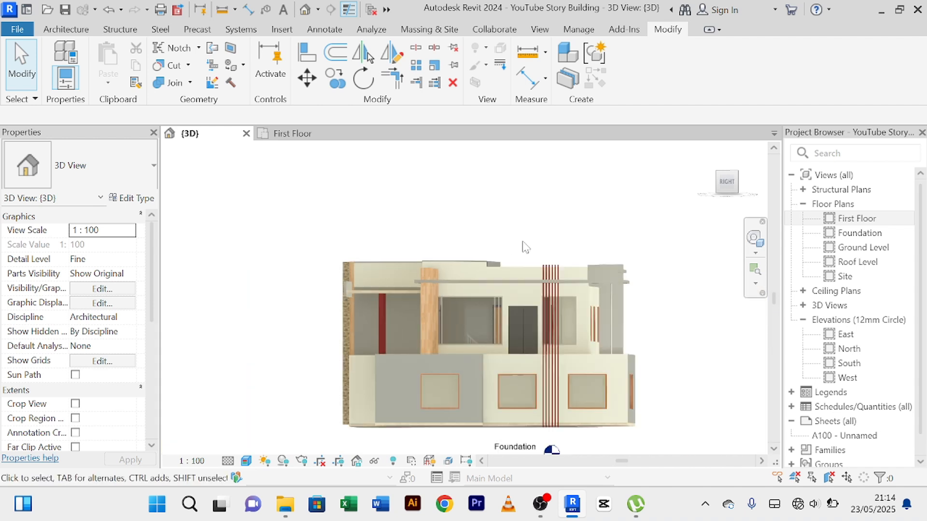
middle_drag(538, 235, 538, 211)
shift+middle_drag(465, 295, 491, 320)
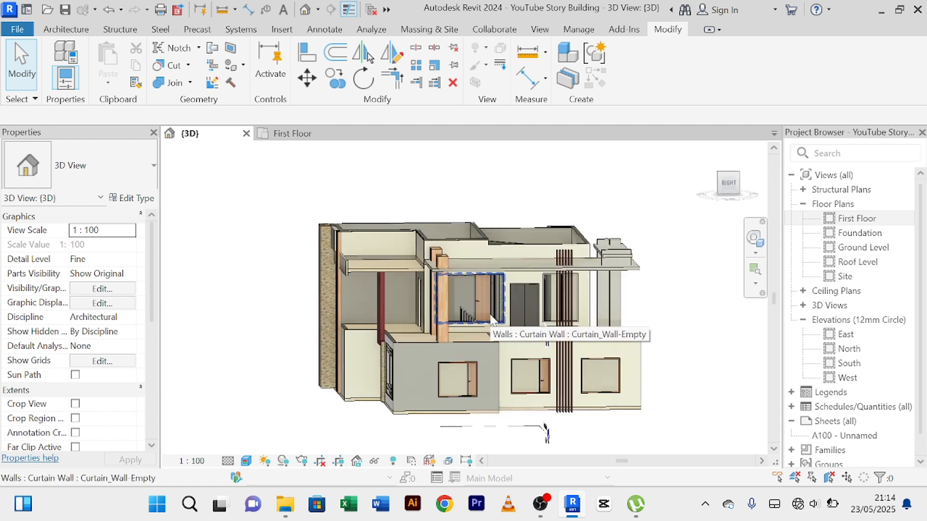
scroll(676, 295, up, 5)
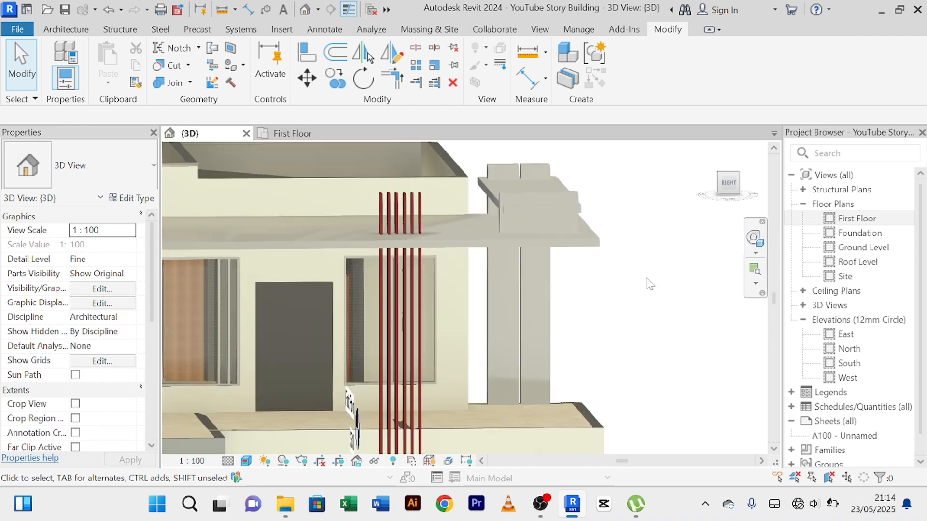
scroll(652, 288, down, 5)
scroll(623, 265, up, 3)
scroll(621, 266, down, 2)
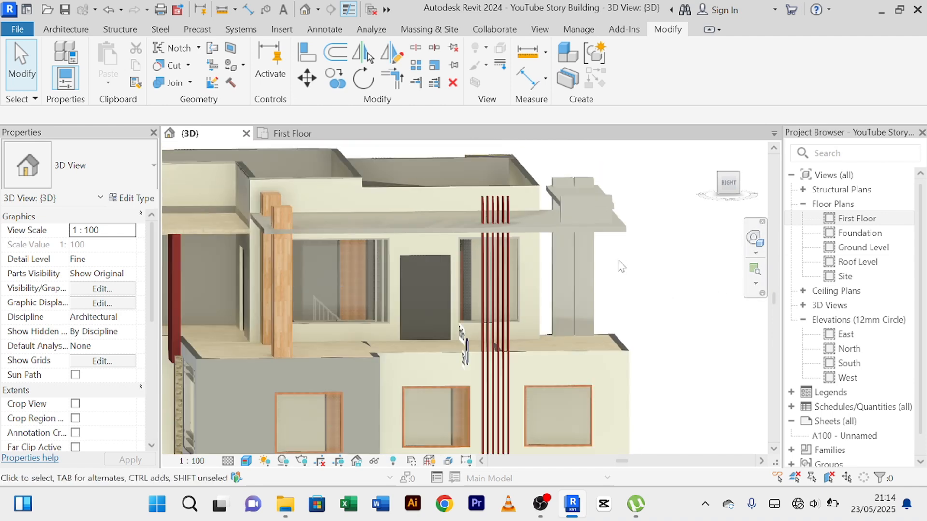
scroll(621, 266, down, 2)
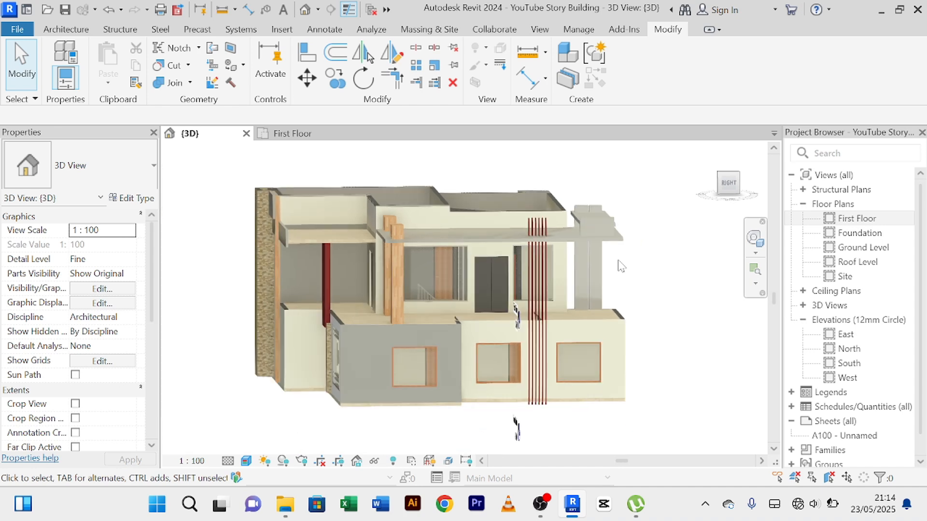
scroll(392, 320, up, 5)
scroll(392, 319, down, 3)
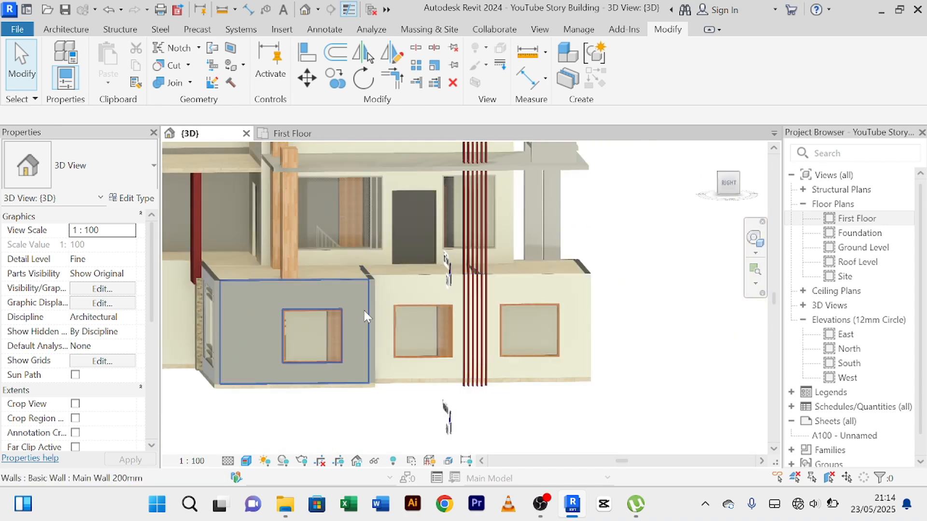
scroll(223, 310, down, 2)
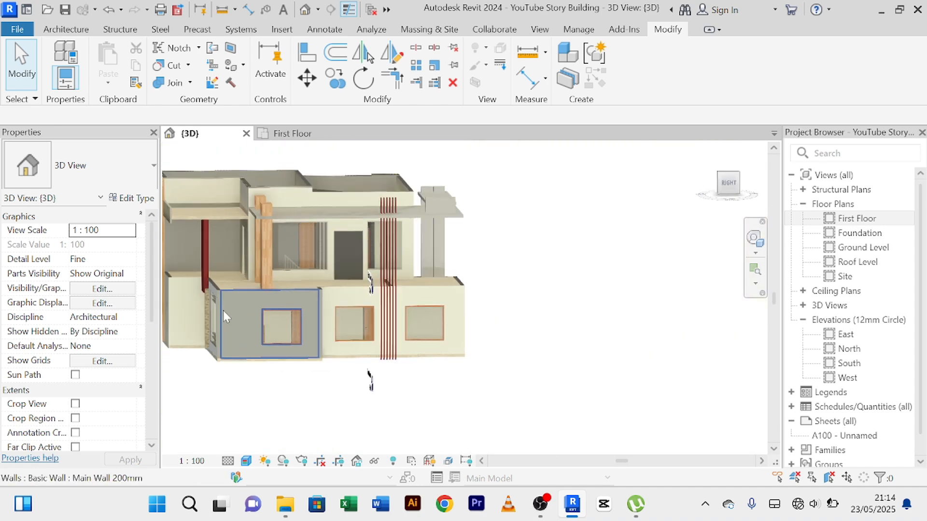
scroll(266, 309, up, 1)
scroll(270, 323, up, 2)
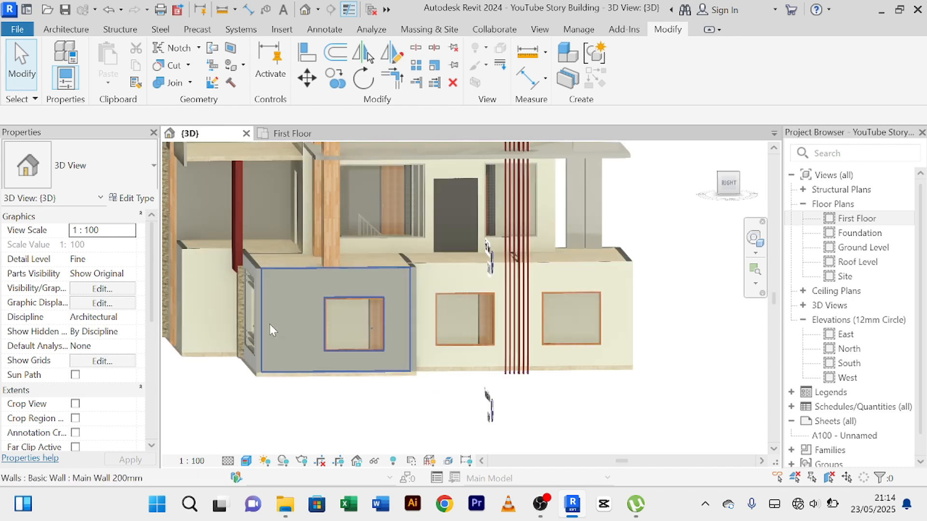
scroll(282, 290, down, 1)
scroll(308, 280, down, 1)
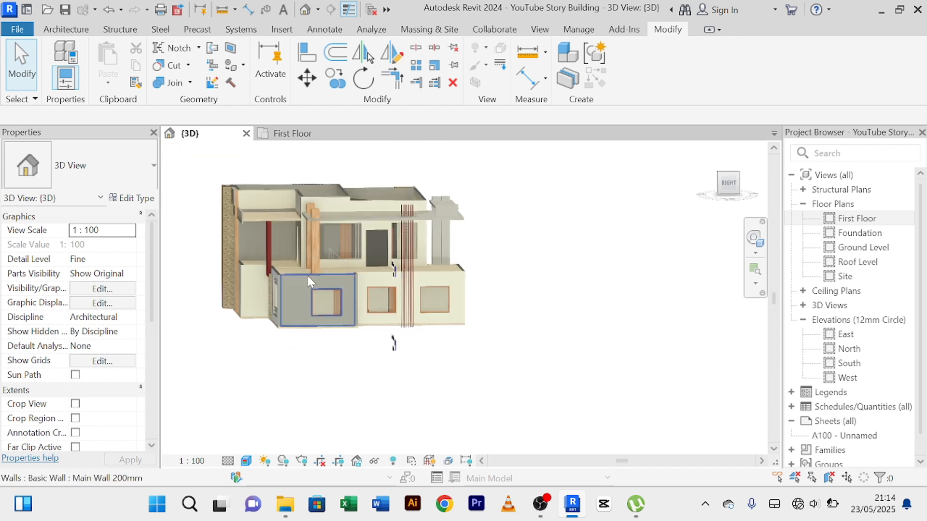
scroll(537, 233, up, 2)
scroll(555, 263, down, 1)
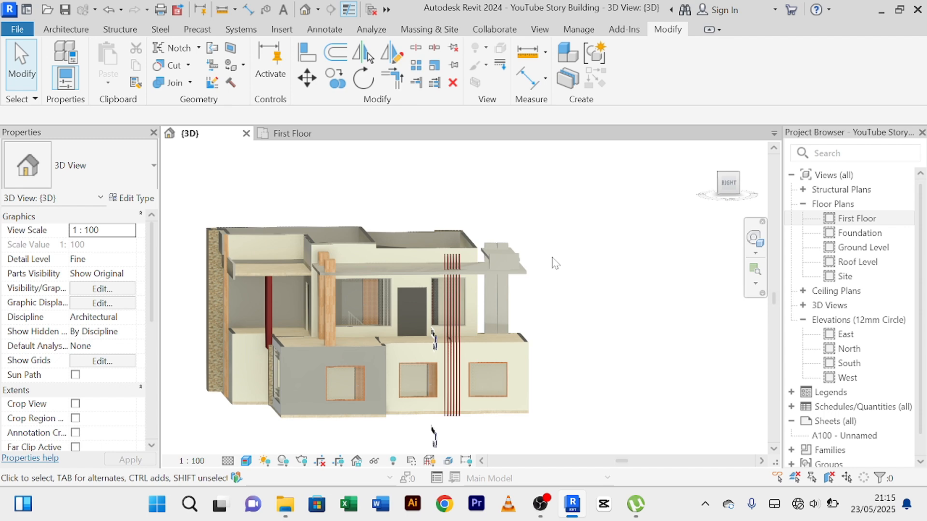
scroll(471, 329, up, 5)
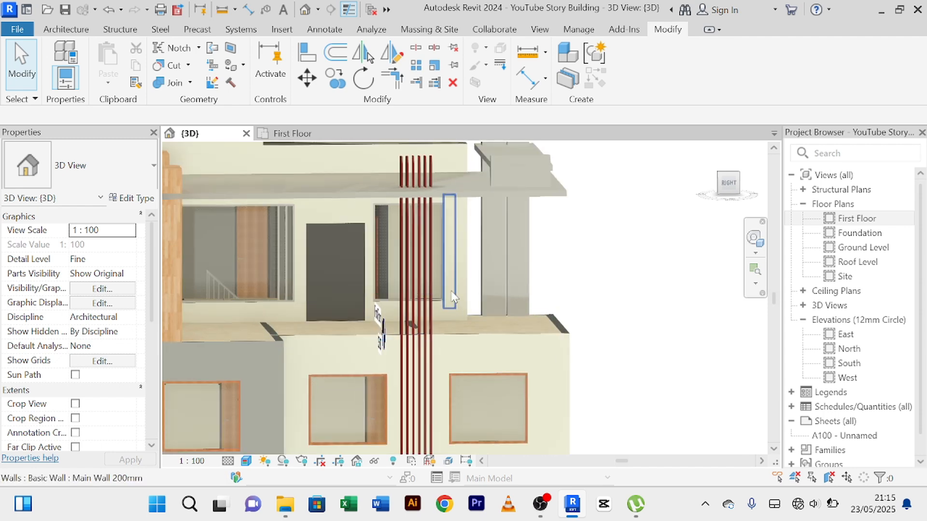
scroll(451, 289, down, 8)
scroll(381, 290, up, 8)
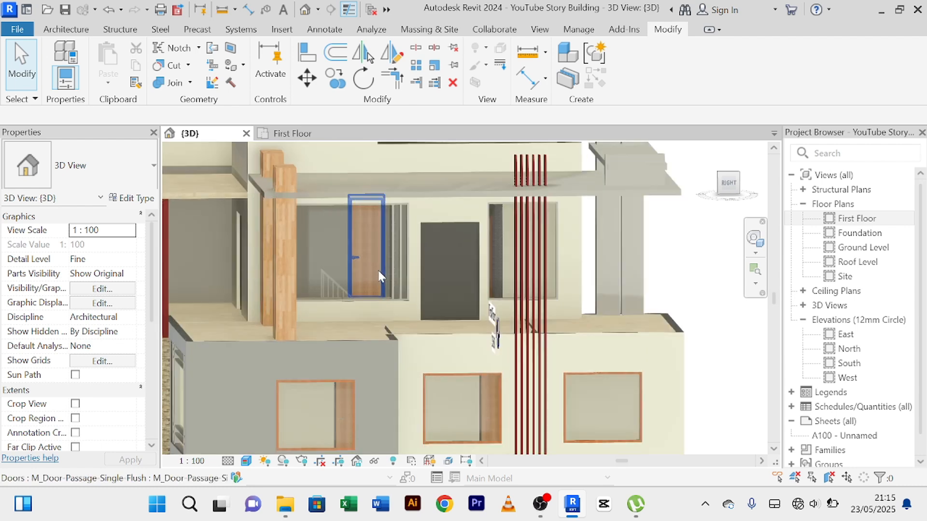
scroll(358, 318, down, 3)
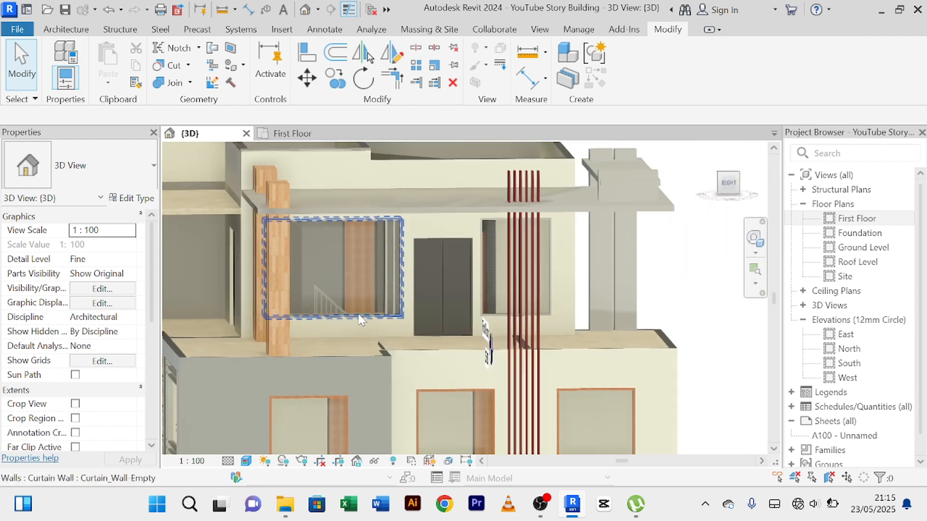
Examine the back of the house, including its grey lower walls, windows and stone-clad corner.
shift+middle_drag(359, 319, 489, 326)
scroll(488, 325, down, 3)
middle_drag(428, 289, 330, 224)
scroll(541, 290, down, 3)
shift+middle_drag(542, 288, 535, 326)
scroll(573, 260, up, 2)
scroll(621, 306, down, 2)
scroll(635, 306, up, 2)
scroll(636, 299, down, 1)
shift+middle_drag(590, 347, 628, 360)
scroll(628, 360, up, 5)
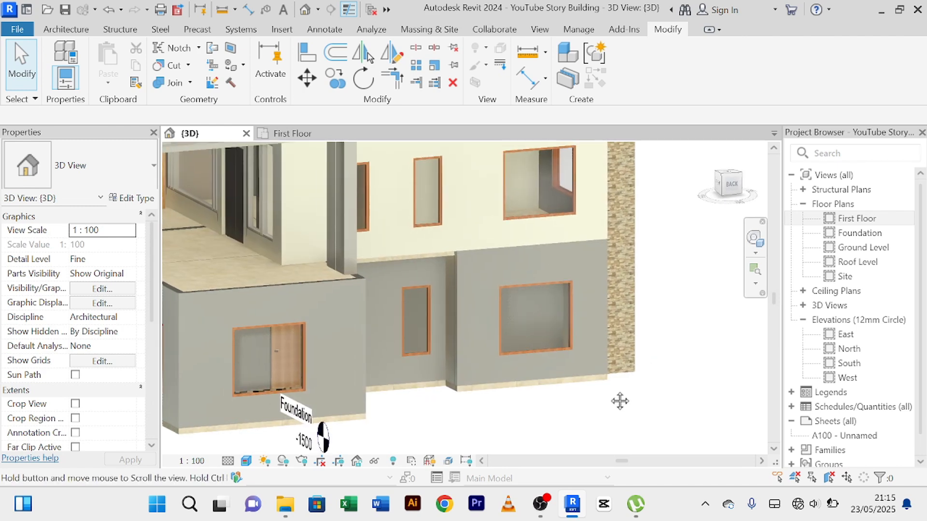